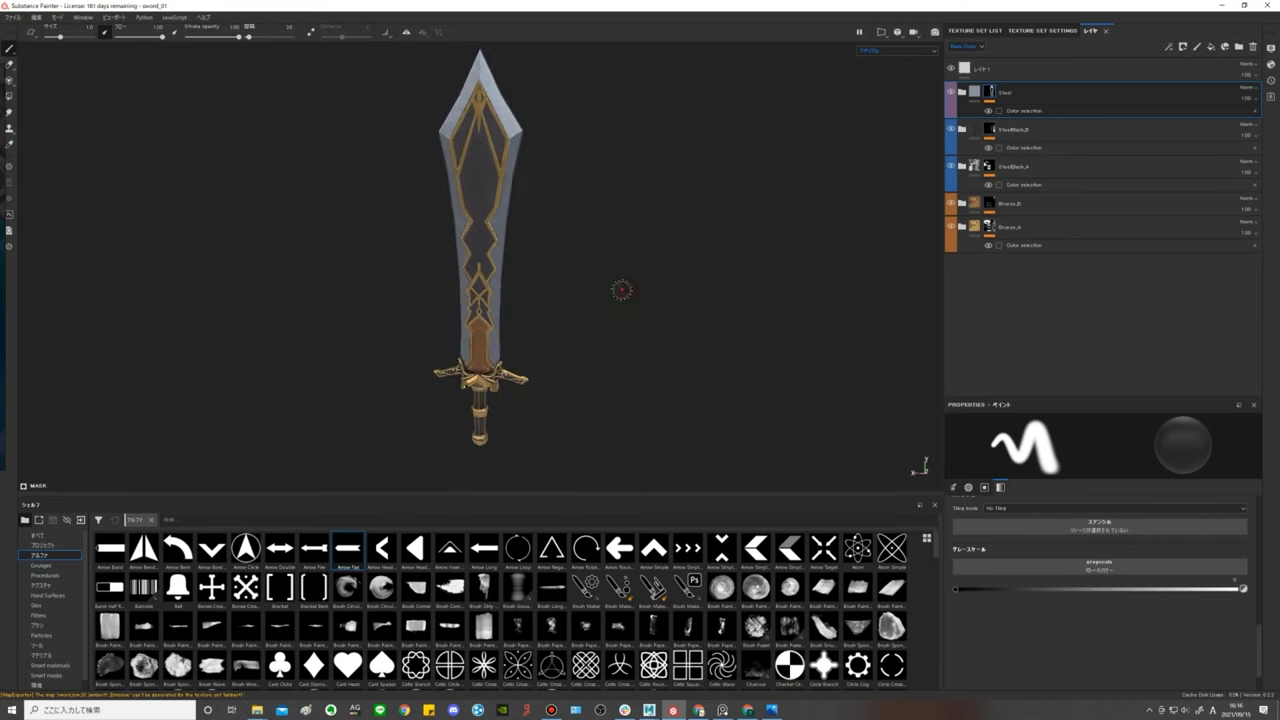
Delete the empty Layer 1 from the top of the layer stack.
{"action": "left_click_drag", "start_coordinate": [620, 289], "coordinate": [648, 318], "text": "alt"}
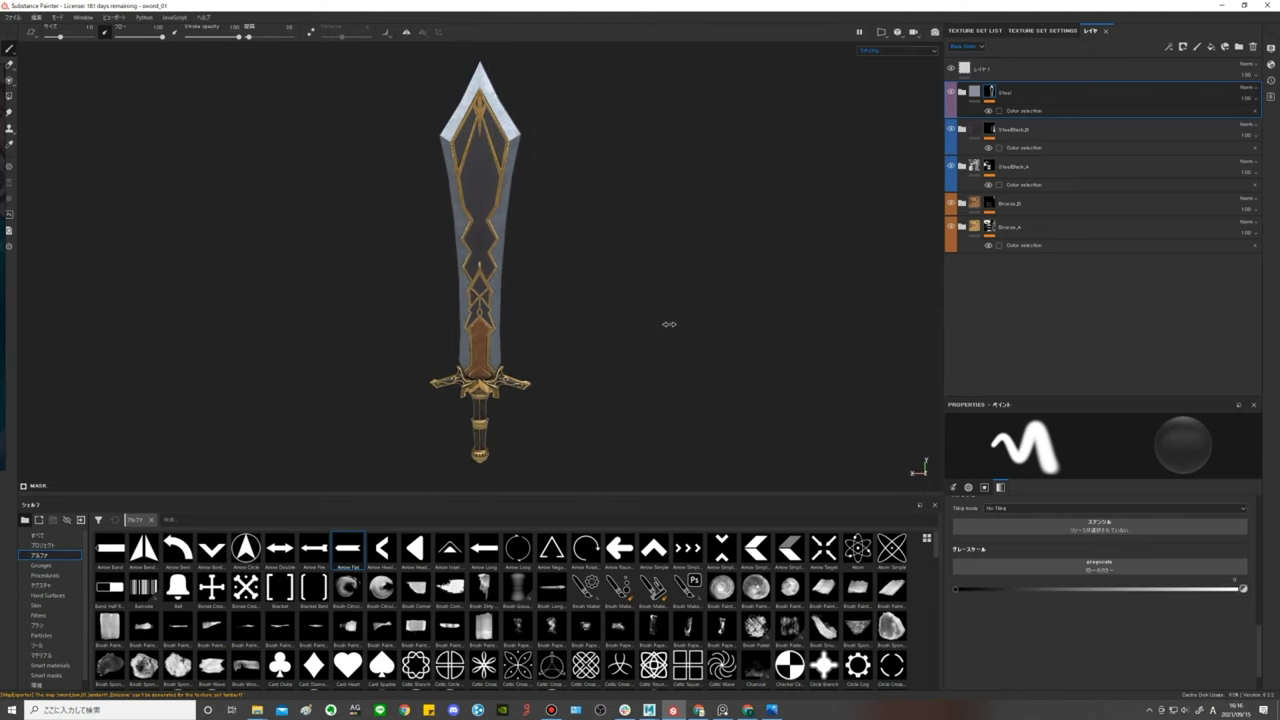
{"action": "scroll", "coordinate": [586, 294], "scroll_direction": "up", "scroll_amount": 3}
{"action": "scroll", "coordinate": [629, 280], "scroll_direction": "up", "scroll_amount": 1}
{"action": "left_click", "coordinate": [1140, 70]}
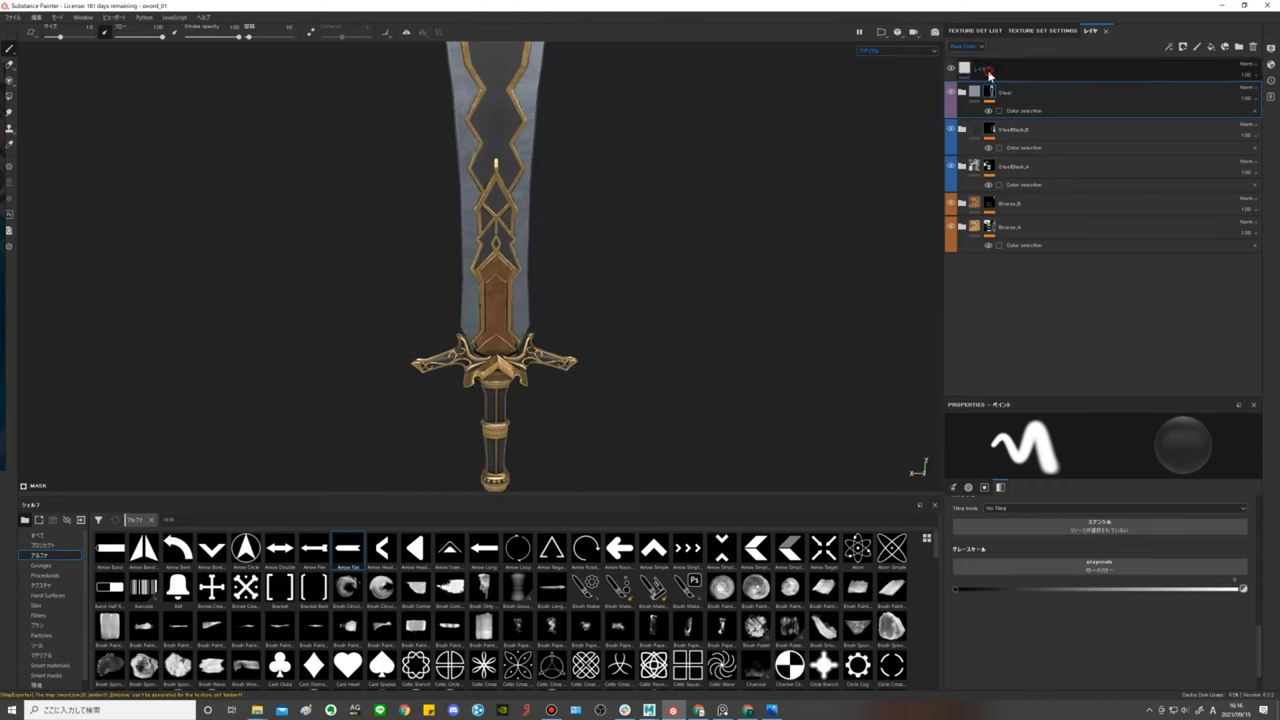
{"action": "left_click", "coordinate": [1253, 46]}
Orbit to see the guard from the side and expand the Steel folder's layers.
{"action": "scroll", "coordinate": [630, 256], "scroll_direction": "up", "scroll_amount": 2}
{"action": "scroll", "coordinate": [650, 256], "scroll_direction": "up", "scroll_amount": 2}
{"action": "scroll", "coordinate": [650, 256], "scroll_direction": "up", "scroll_amount": 1}
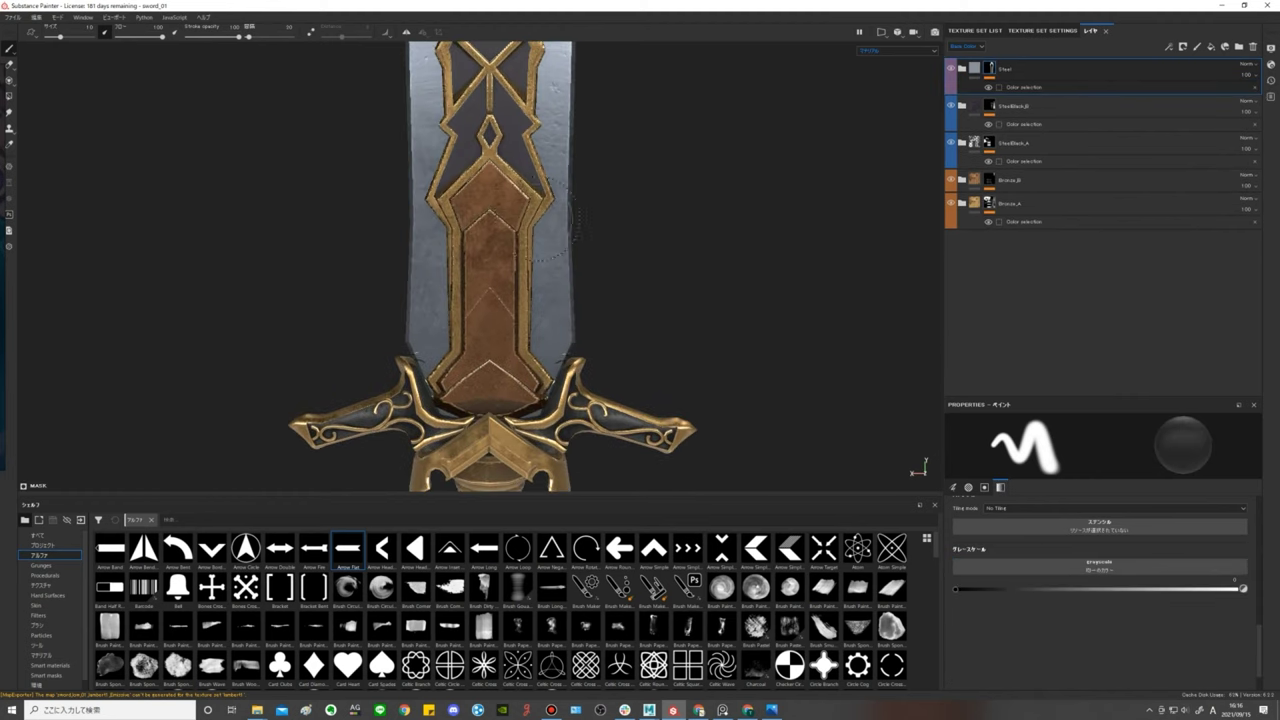
{"action": "mouse_move", "coordinate": [674, 323]}
{"action": "left_mouse_down", "text": "alt"}
{"action": "mouse_move", "coordinate": [495, 192]}
{"action": "mouse_move", "coordinate": [700, 171]}
{"action": "mouse_move", "coordinate": [723, 214]}
{"action": "left_mouse_up", "text": "alt"}
{"action": "left_click", "coordinate": [972, 50]}
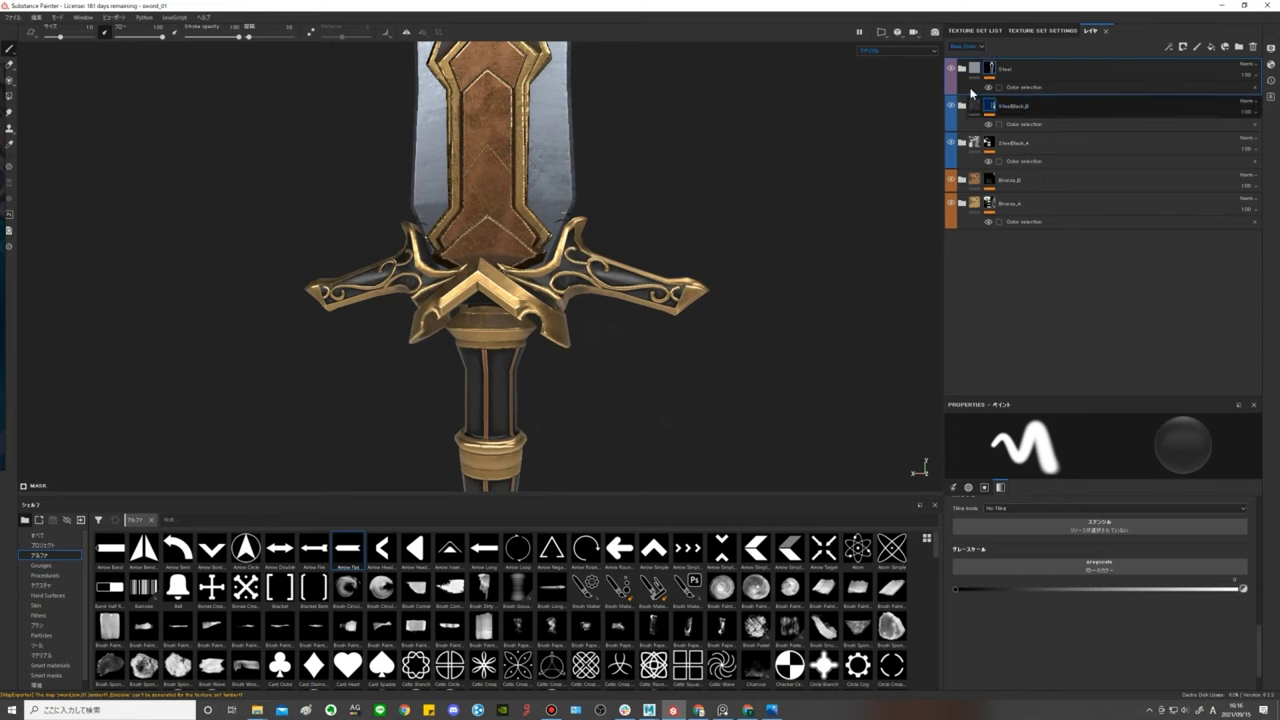
{"action": "left_click", "coordinate": [963, 70]}
{"action": "left_click", "coordinate": [1015, 106]}
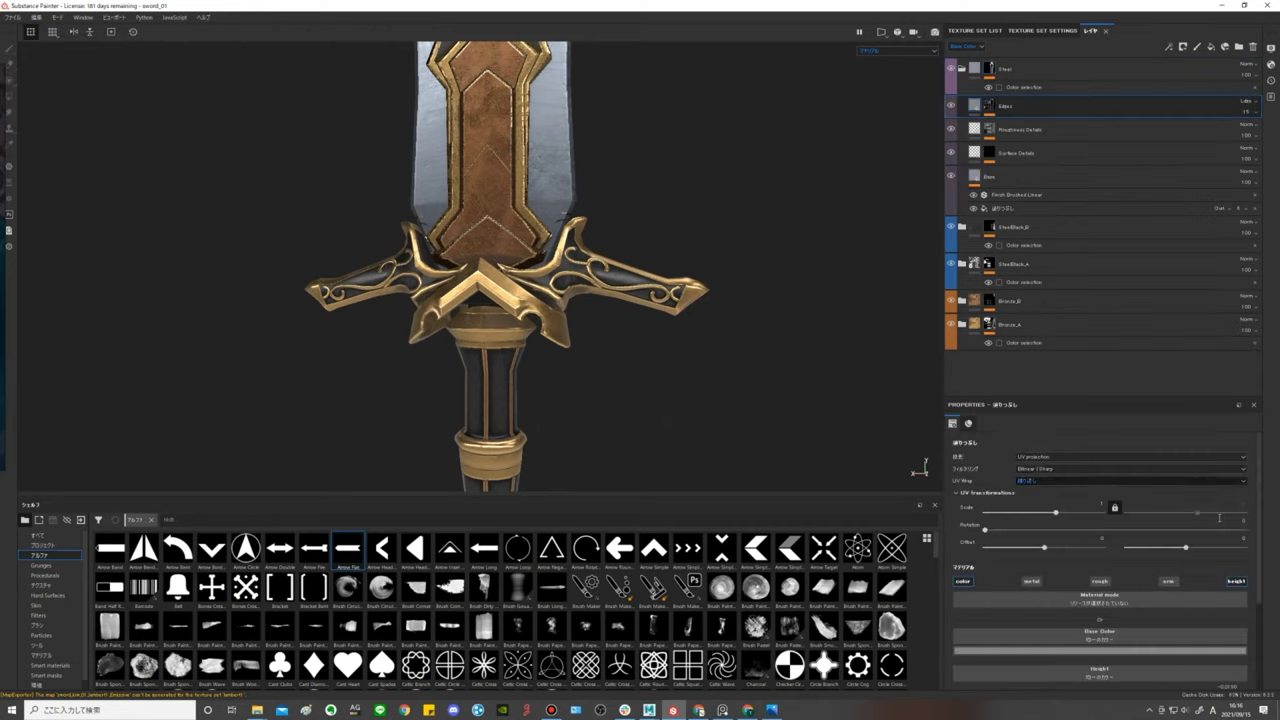
{"action": "left_click", "coordinate": [1237, 581]}
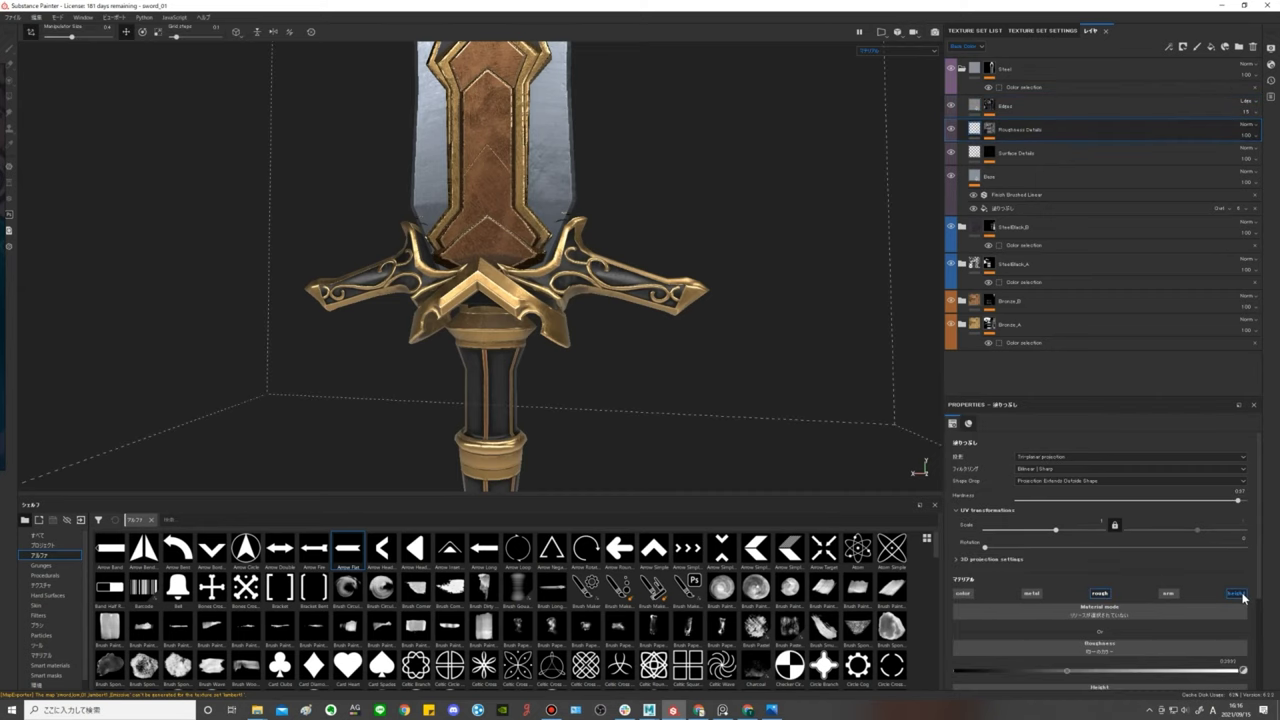
{"action": "left_click", "coordinate": [1055, 178]}
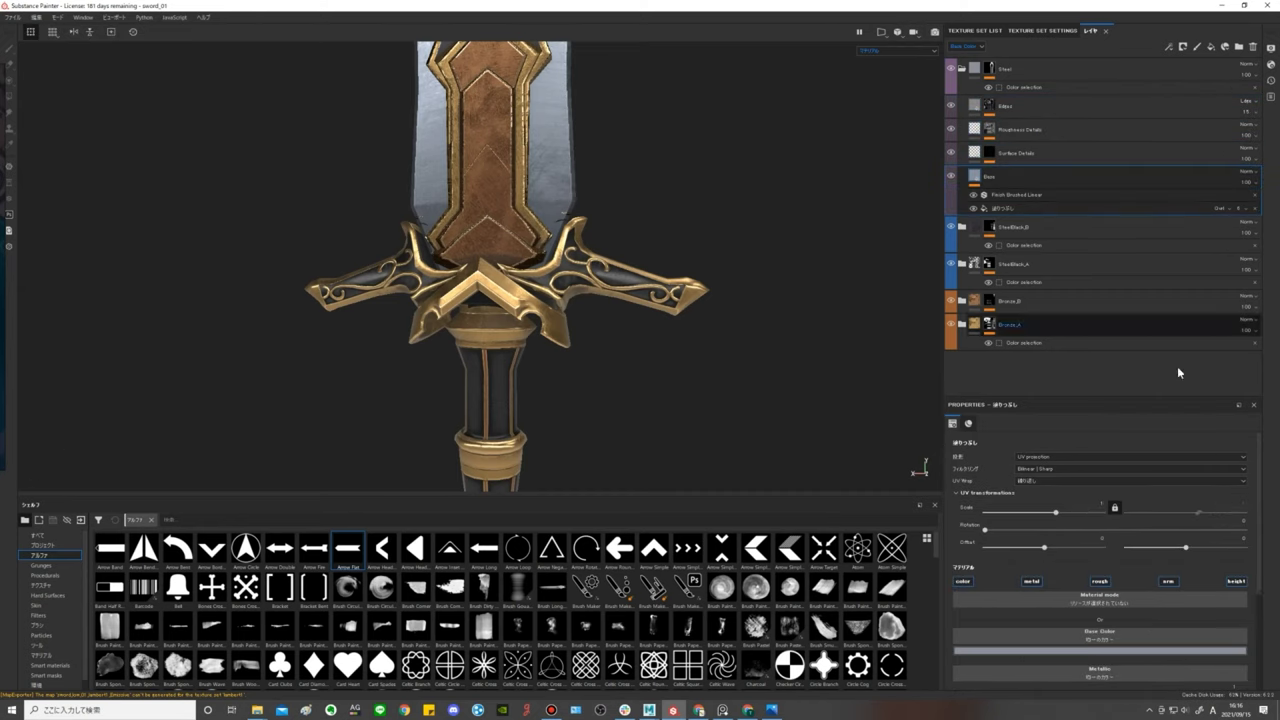
{"action": "left_click", "coordinate": [1075, 230]}
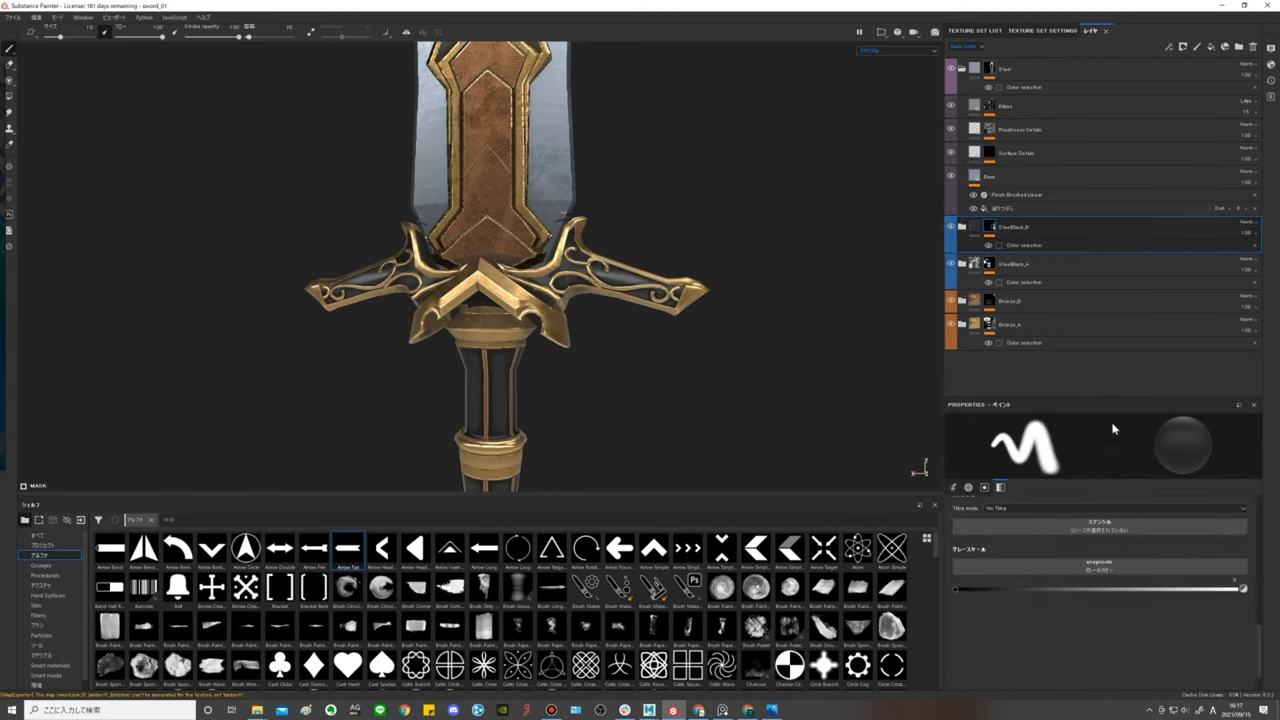
{"action": "left_click", "coordinate": [961, 227]}
{"action": "left_click", "coordinate": [1020, 264]}
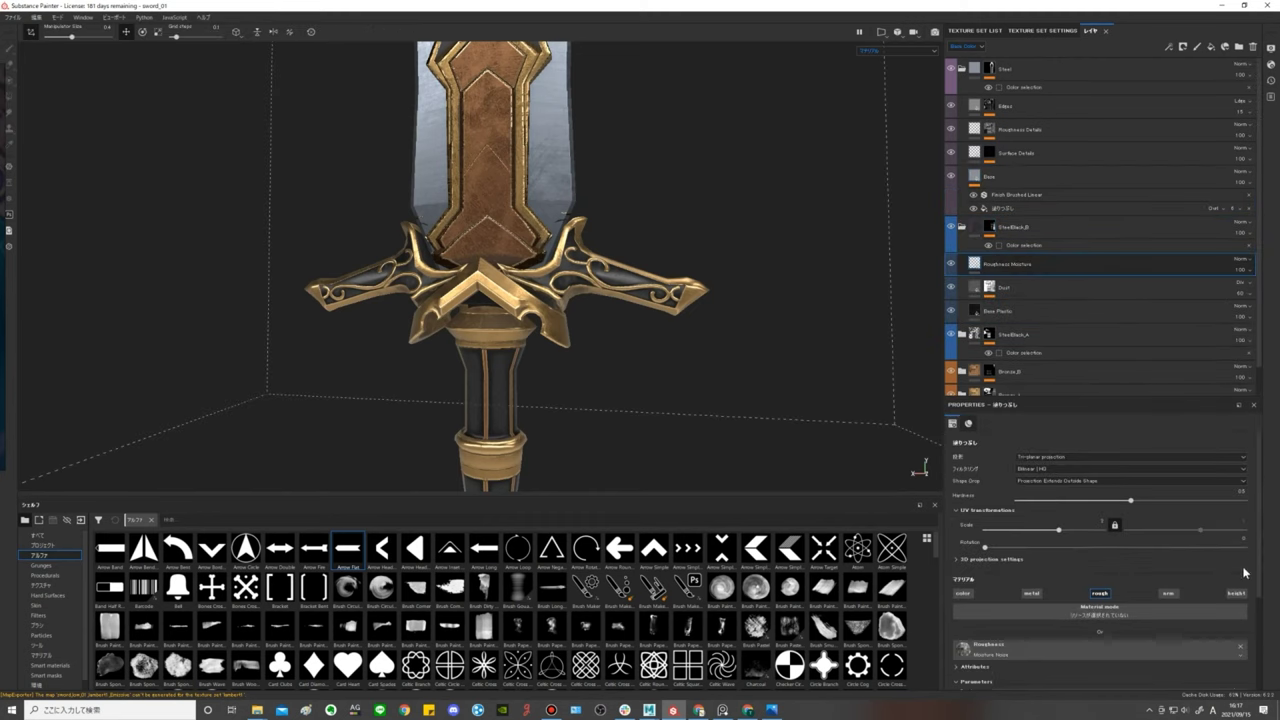
{"action": "left_click", "coordinate": [1025, 291]}
{"action": "left_click", "coordinate": [1040, 311]}
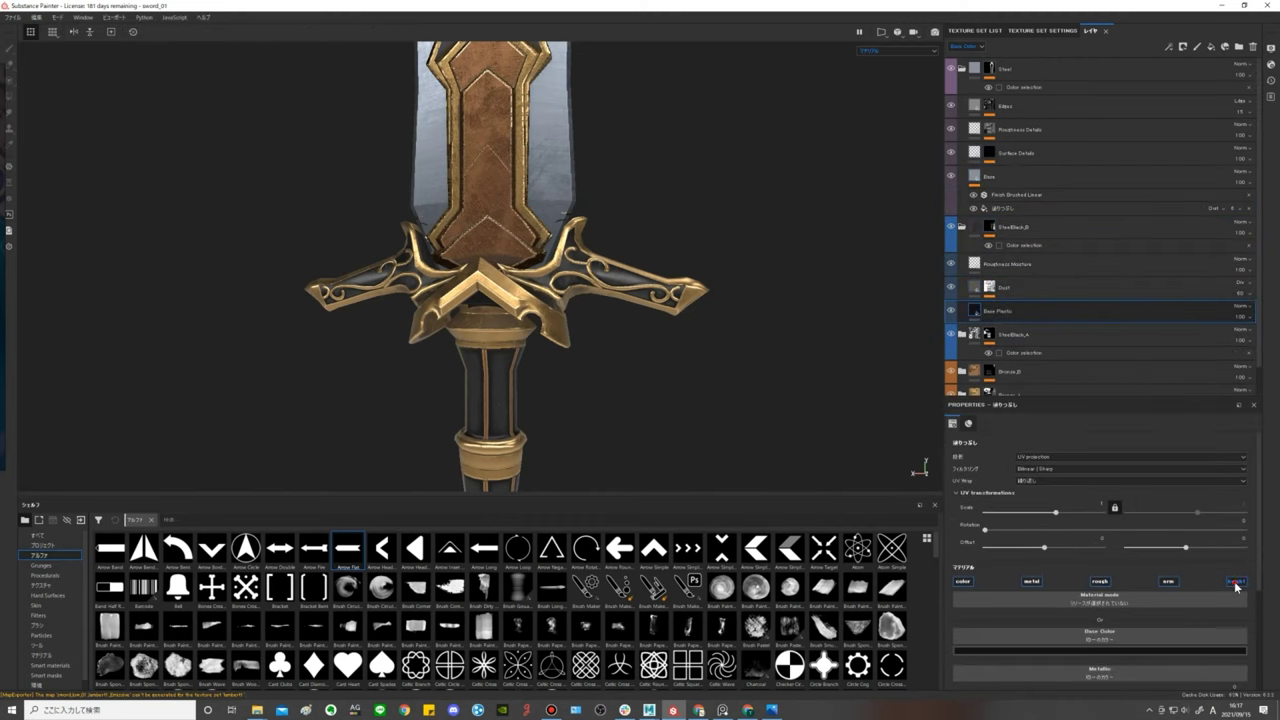
{"action": "left_click", "coordinate": [1045, 338]}
{"action": "scroll", "coordinate": [1040, 330], "scroll_direction": "down", "scroll_amount": 3}
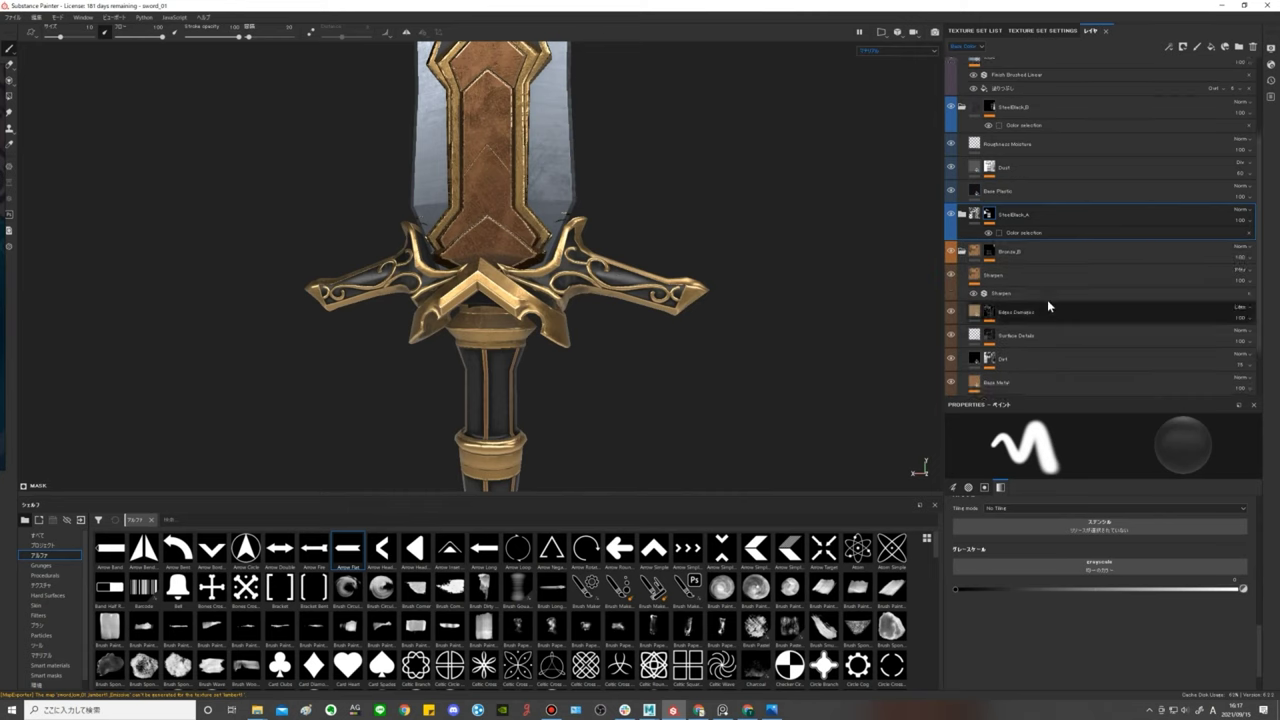
{"action": "scroll", "coordinate": [1047, 299], "scroll_direction": "down", "scroll_amount": 2}
{"action": "left_click", "coordinate": [1045, 208]}
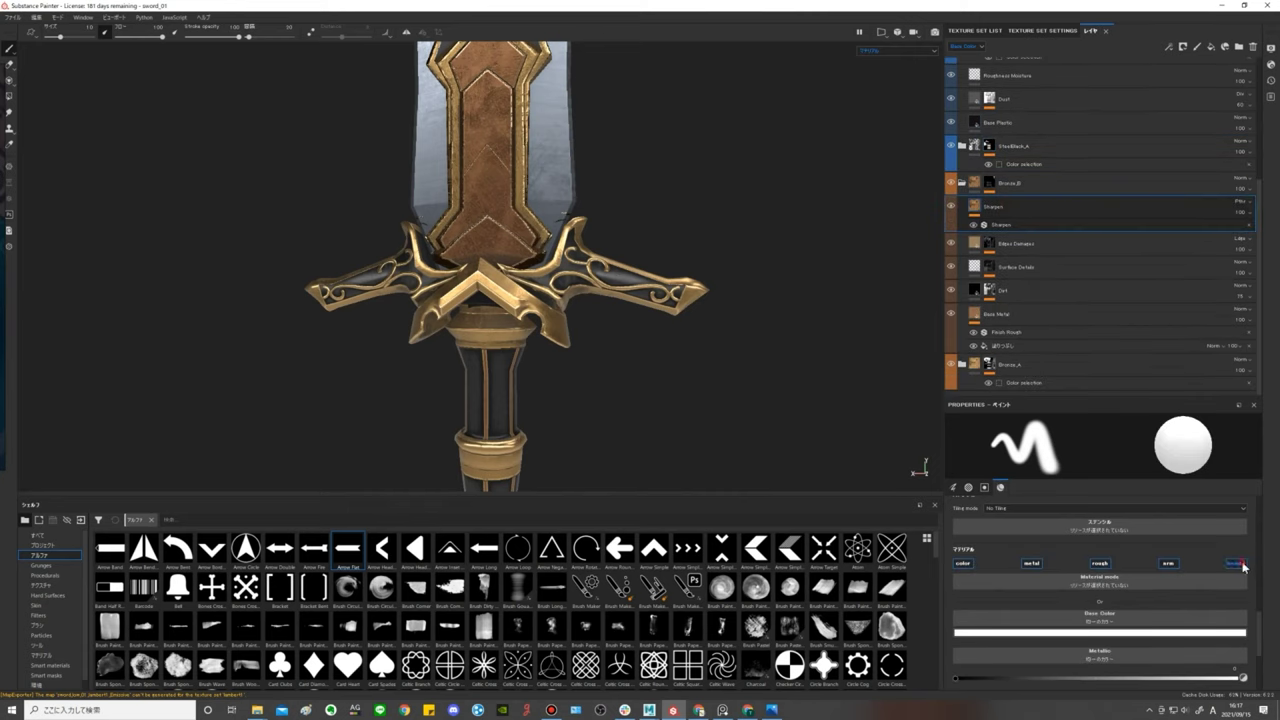
{"action": "left_click", "coordinate": [1043, 245]}
{"action": "left_click", "coordinate": [1030, 286]}
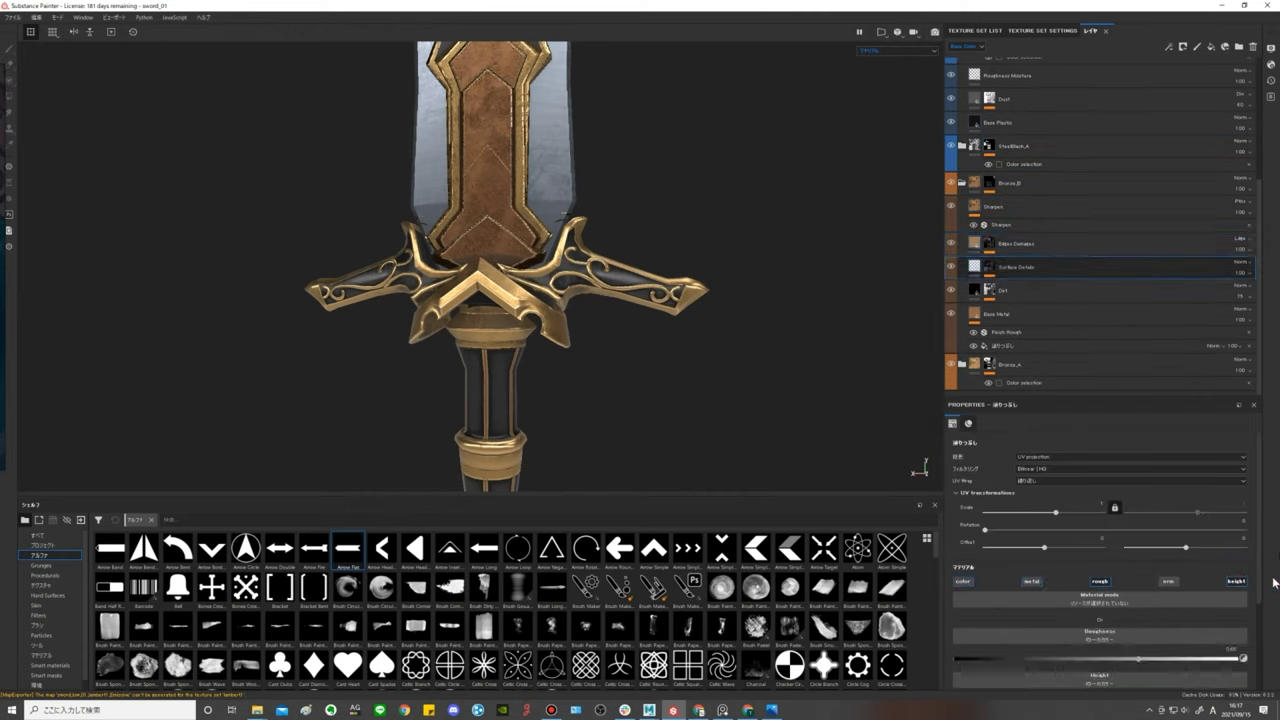
{"action": "left_click", "coordinate": [1054, 316]}
{"action": "left_click", "coordinate": [1006, 369]}
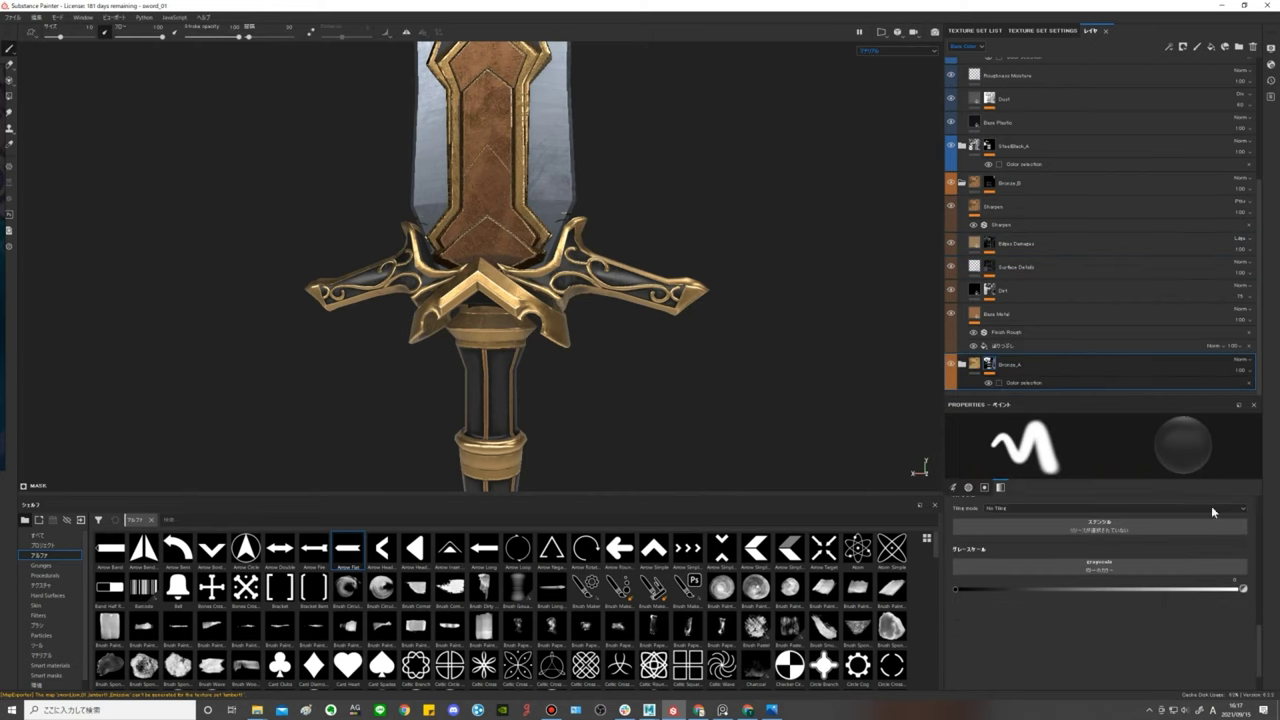
{"action": "left_click", "coordinate": [963, 368]}
{"action": "scroll", "coordinate": [1092, 298], "scroll_direction": "down", "scroll_amount": 3}
{"action": "left_click", "coordinate": [1090, 245]}
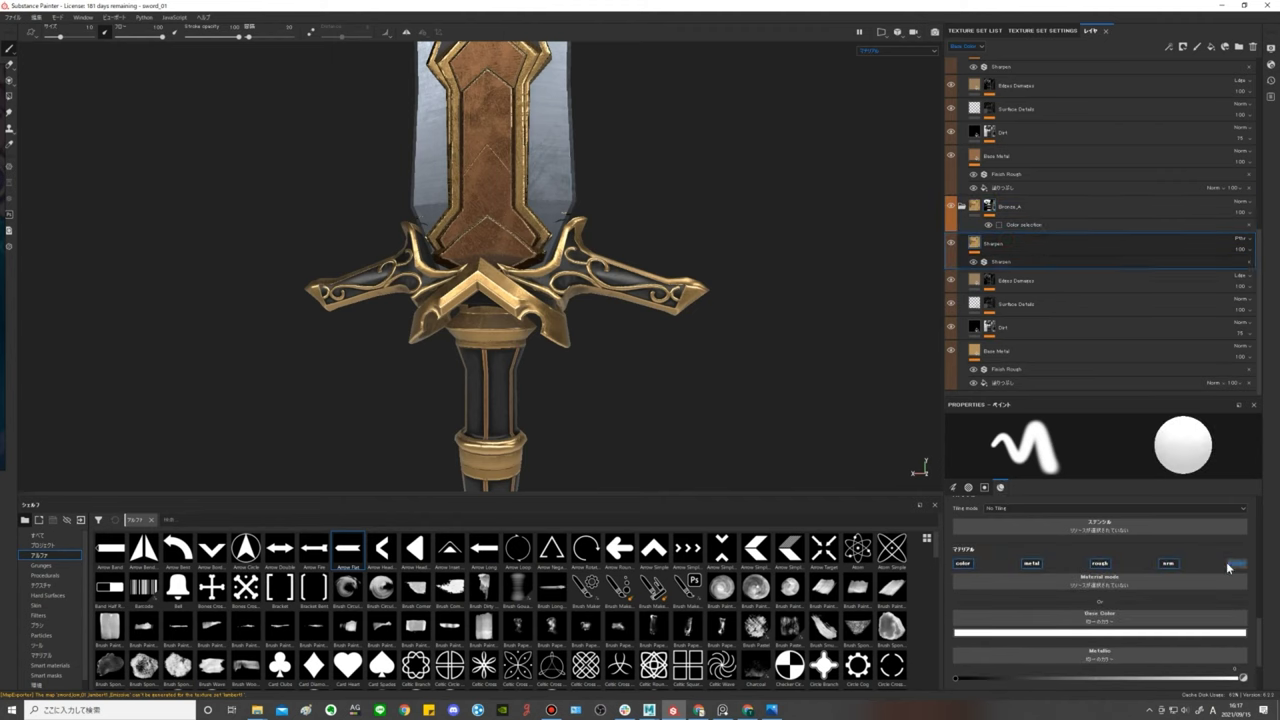
{"action": "left_click", "coordinate": [1040, 303]}
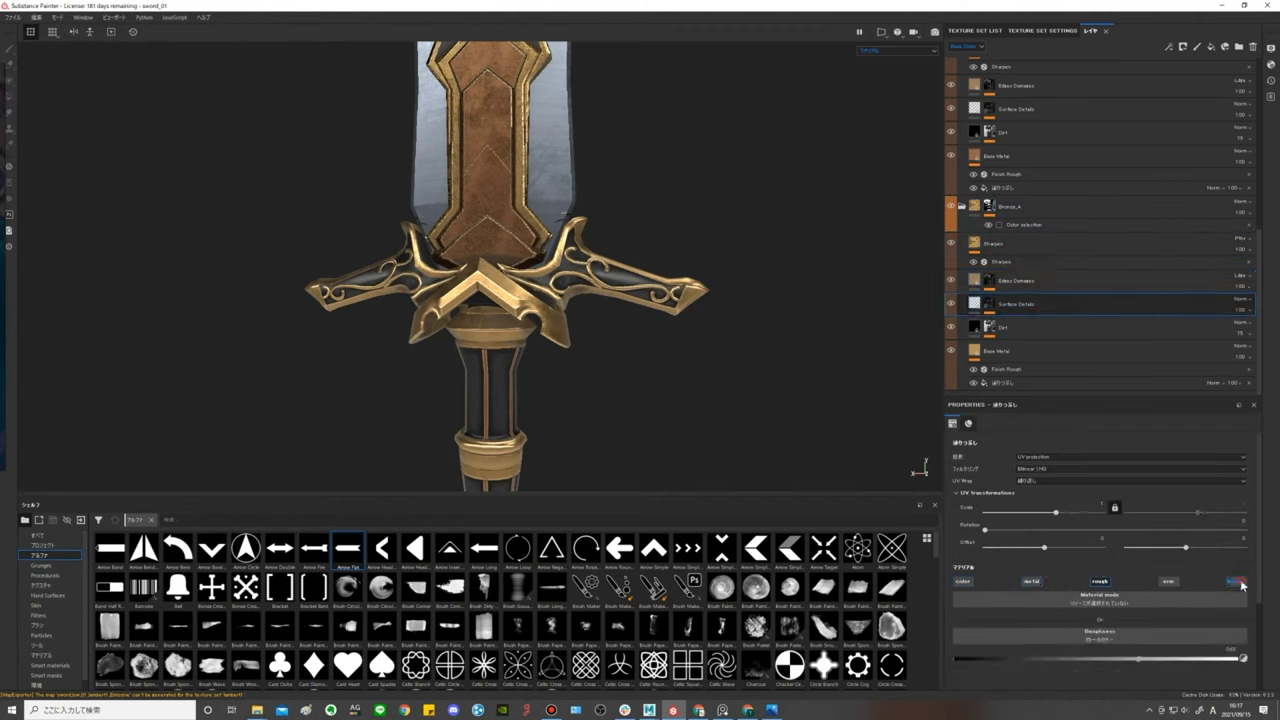
{"action": "left_click", "coordinate": [1038, 355]}
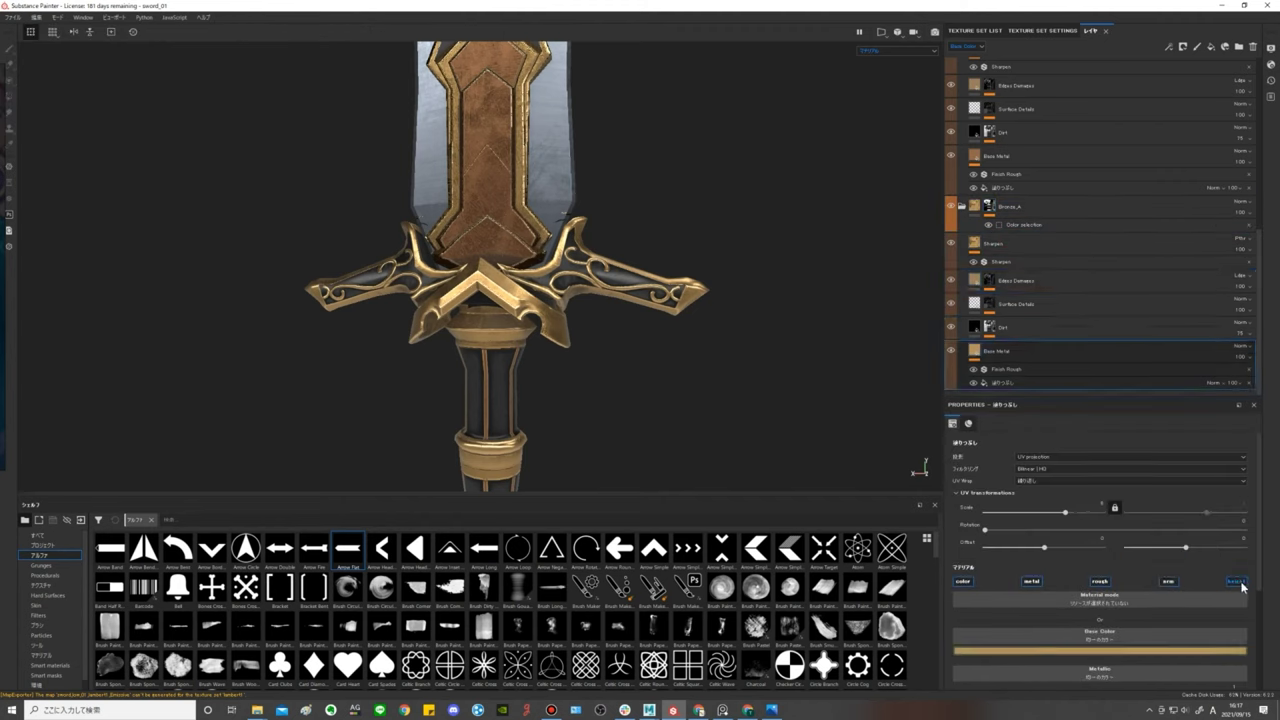
{"action": "scroll", "coordinate": [1093, 242], "scroll_direction": "up", "scroll_amount": 3}
{"action": "left_click", "coordinate": [961, 108]}
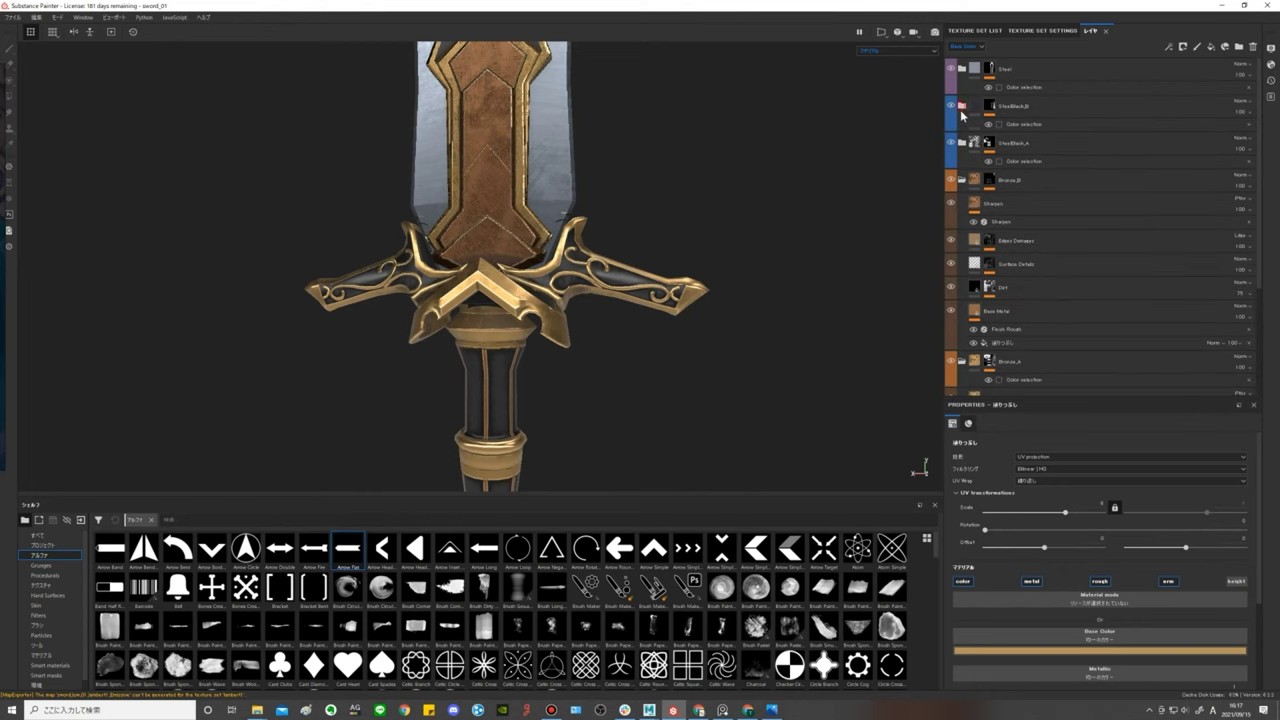
{"action": "left_click", "coordinate": [961, 143]}
{"action": "left_click", "coordinate": [1026, 182]}
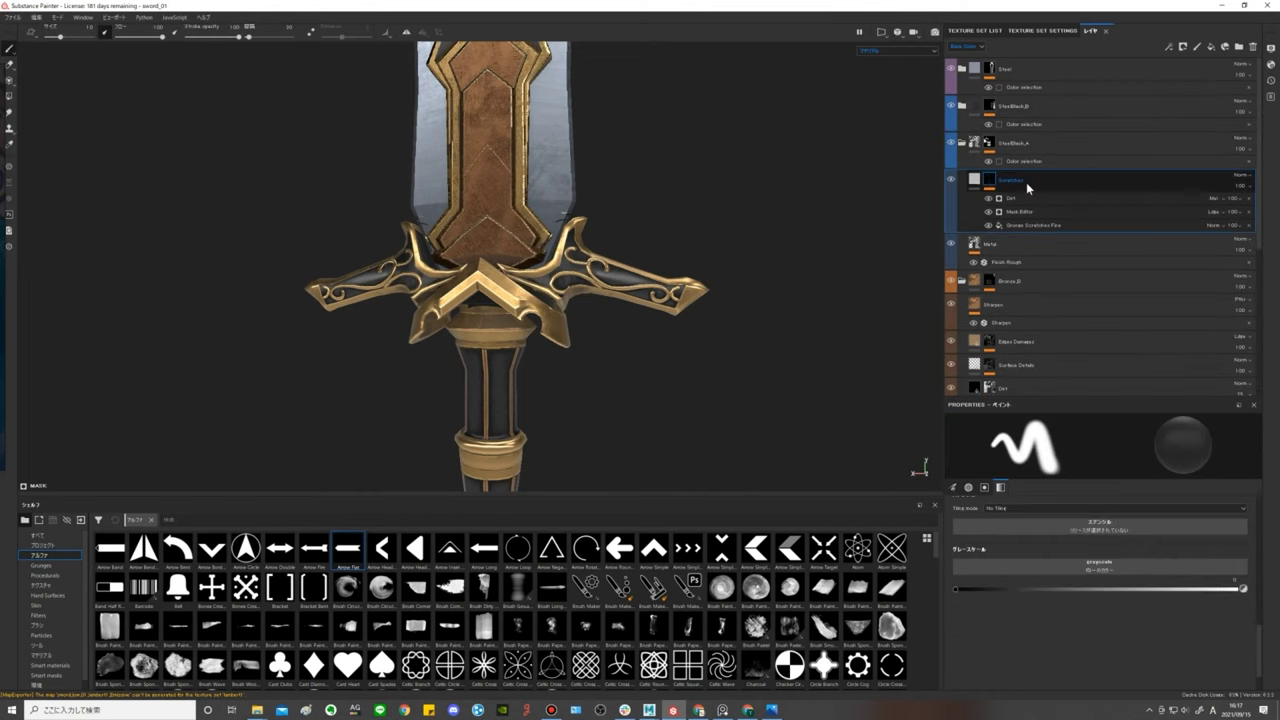
{"action": "left_click", "coordinate": [1016, 246]}
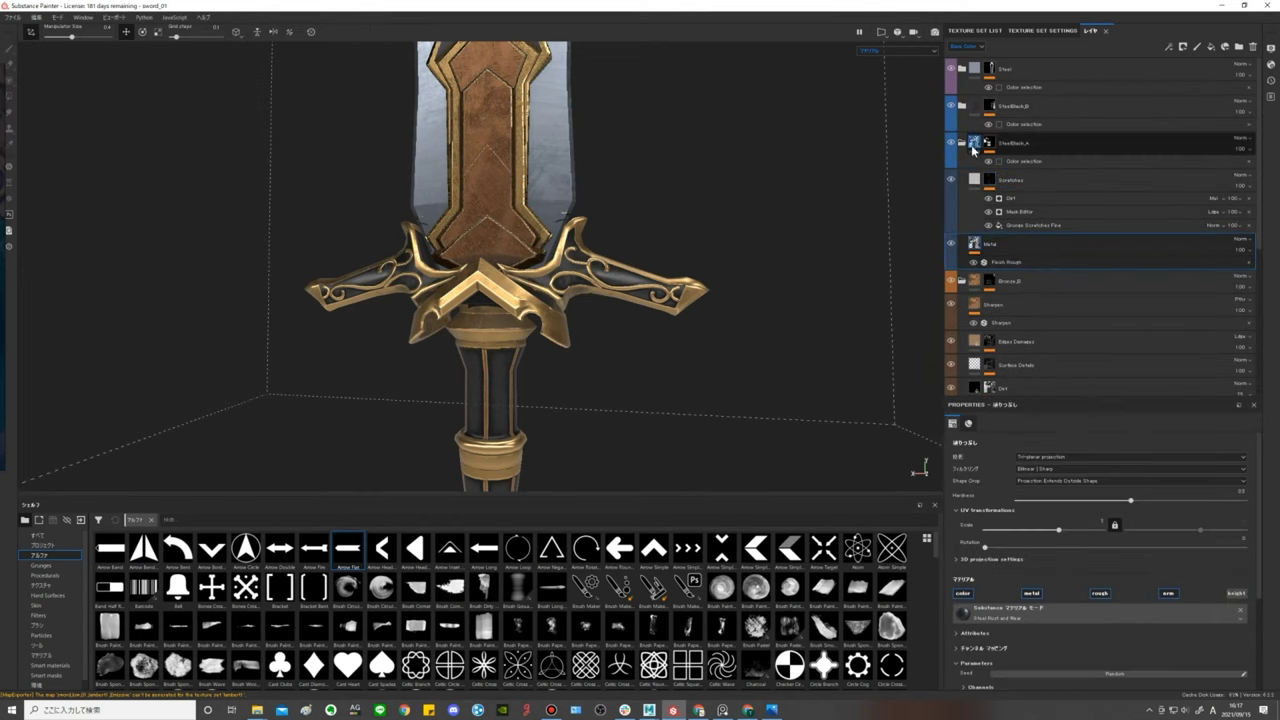
{"action": "left_click", "coordinate": [961, 143]}
{"action": "left_click", "coordinate": [964, 179]}
Collapse the Bronze_A folder and orbit in close on the crossguard.
{"action": "left_click", "coordinate": [962, 205]}
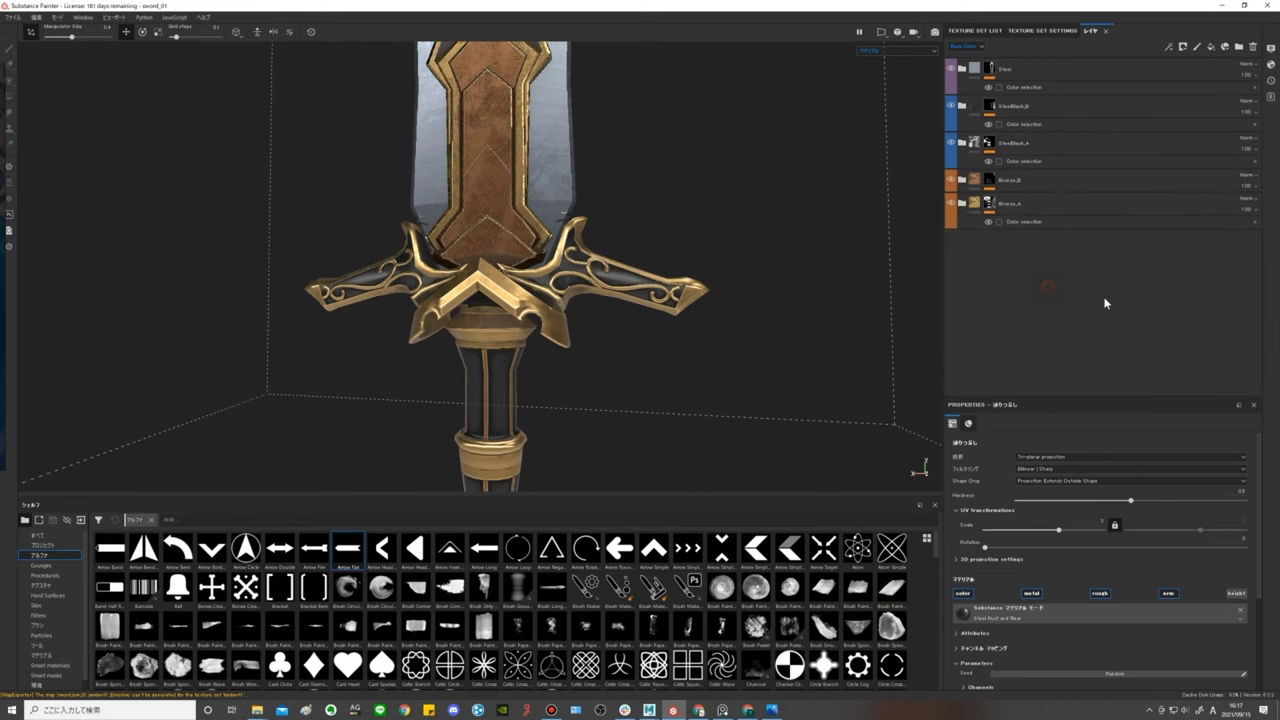
{"action": "mouse_move", "coordinate": [685, 270]}
{"action": "left_mouse_down", "text": "alt"}
{"action": "mouse_move", "coordinate": [826, 257]}
{"action": "mouse_move", "coordinate": [617, 240]}
{"action": "left_mouse_up", "text": "alt"}
{"action": "mouse_move", "coordinate": [617, 240]}
{"action": "right_mouse_down", "text": "alt"}
{"action": "mouse_move", "coordinate": [780, 189]}
{"action": "mouse_move", "coordinate": [704, 203]}
{"action": "right_mouse_up", "text": "alt"}
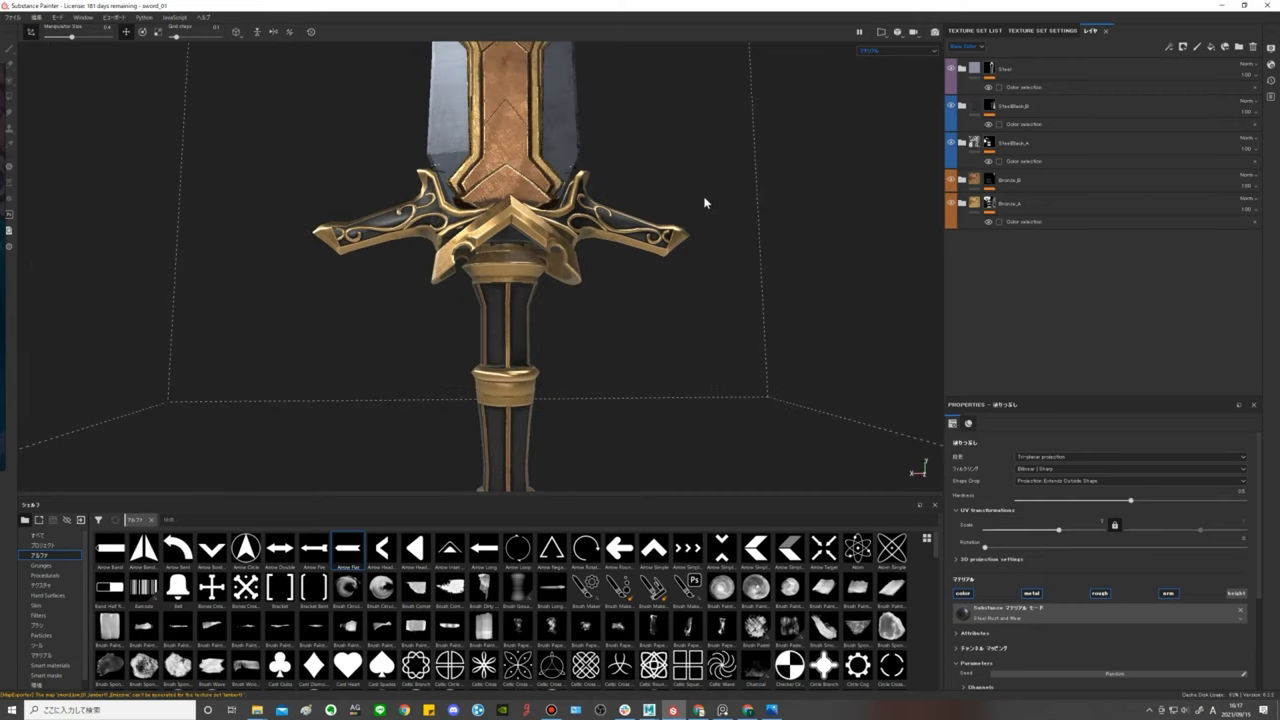
{"action": "left_click_drag", "start_coordinate": [704, 203], "coordinate": [734, 246], "text": "alt"}
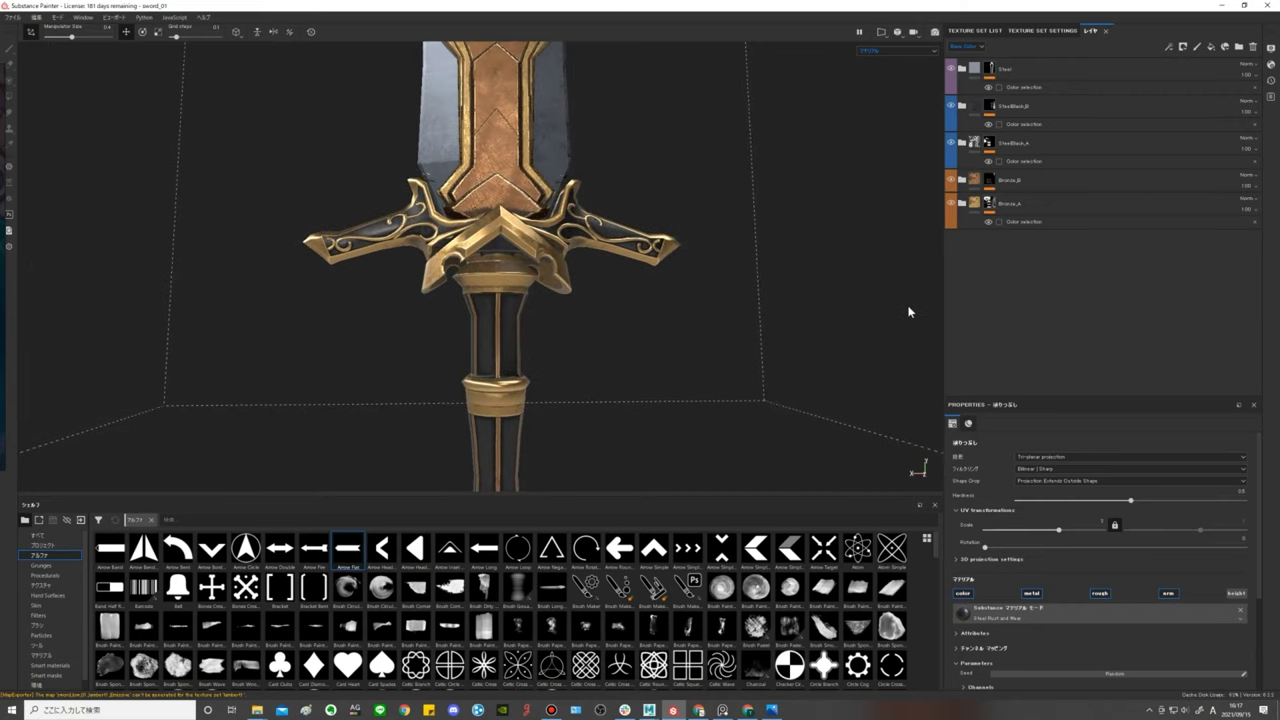
Pick a different texture size in Texture Set Settings, then return to the Layers panel.
{"action": "left_click", "coordinate": [1057, 36]}
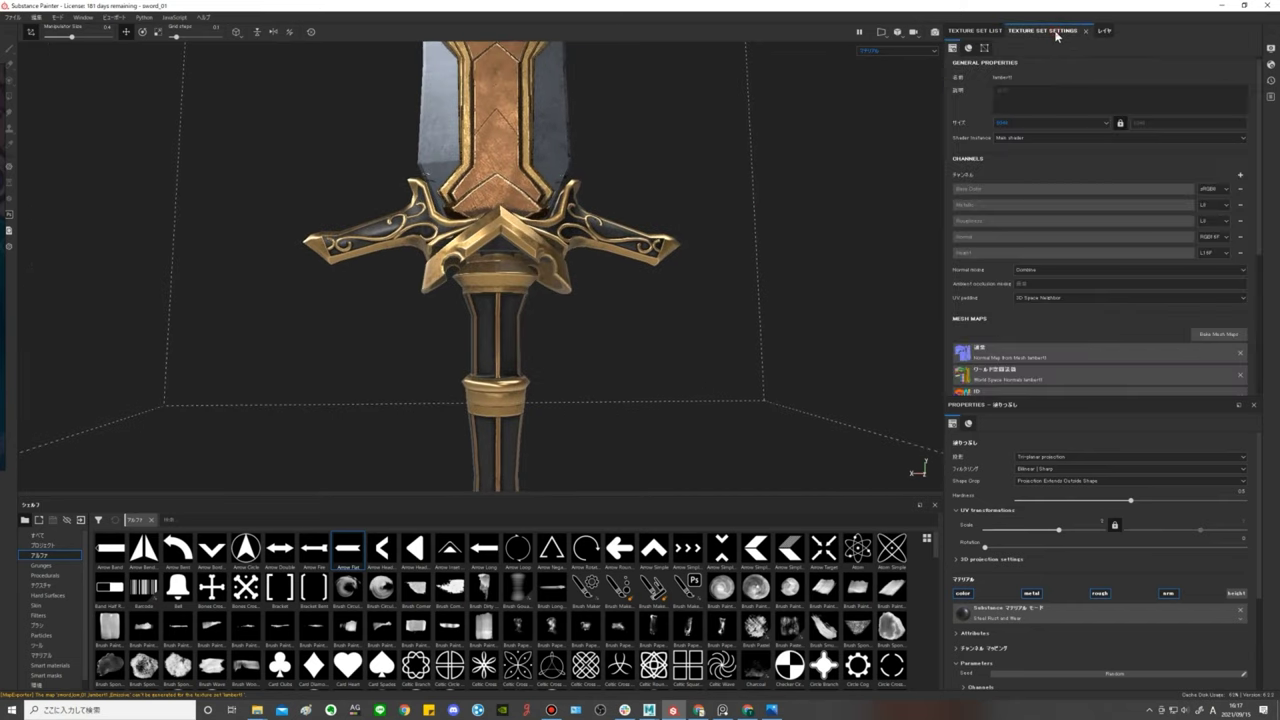
{"action": "left_click", "coordinate": [1072, 124]}
{"action": "left_click", "coordinate": [1040, 160]}
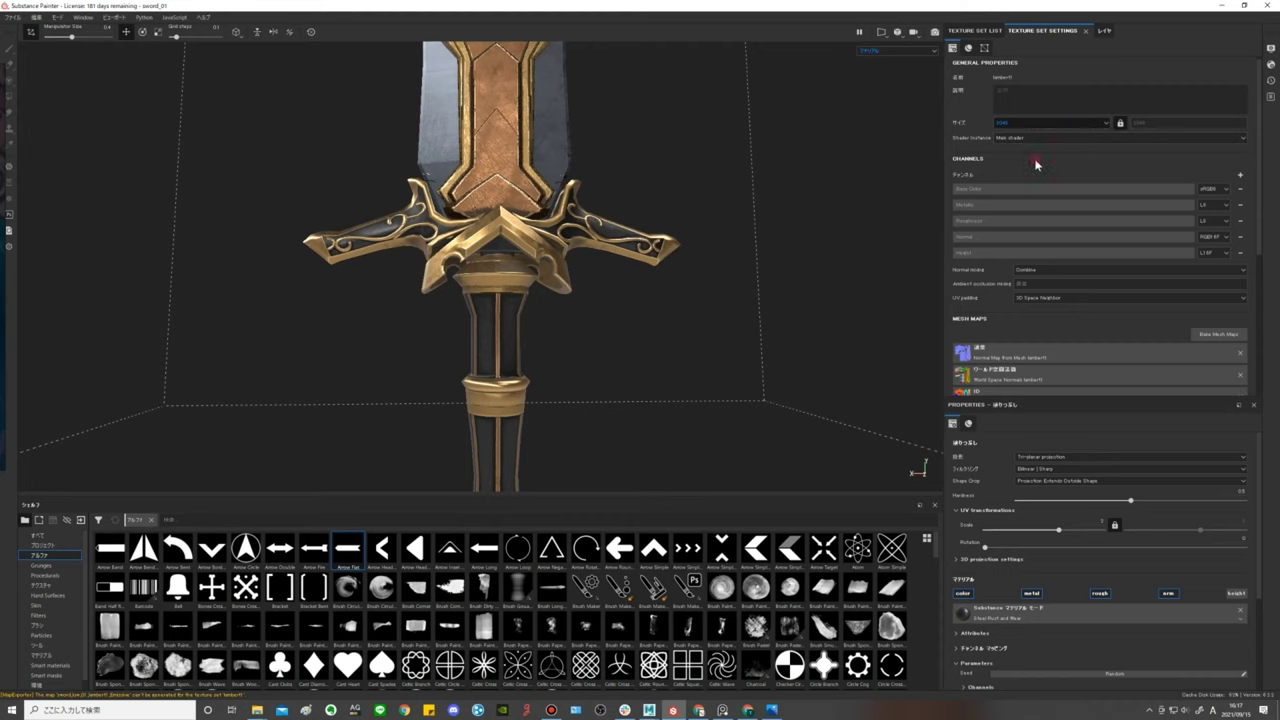
{"action": "left_click", "coordinate": [1103, 32]}
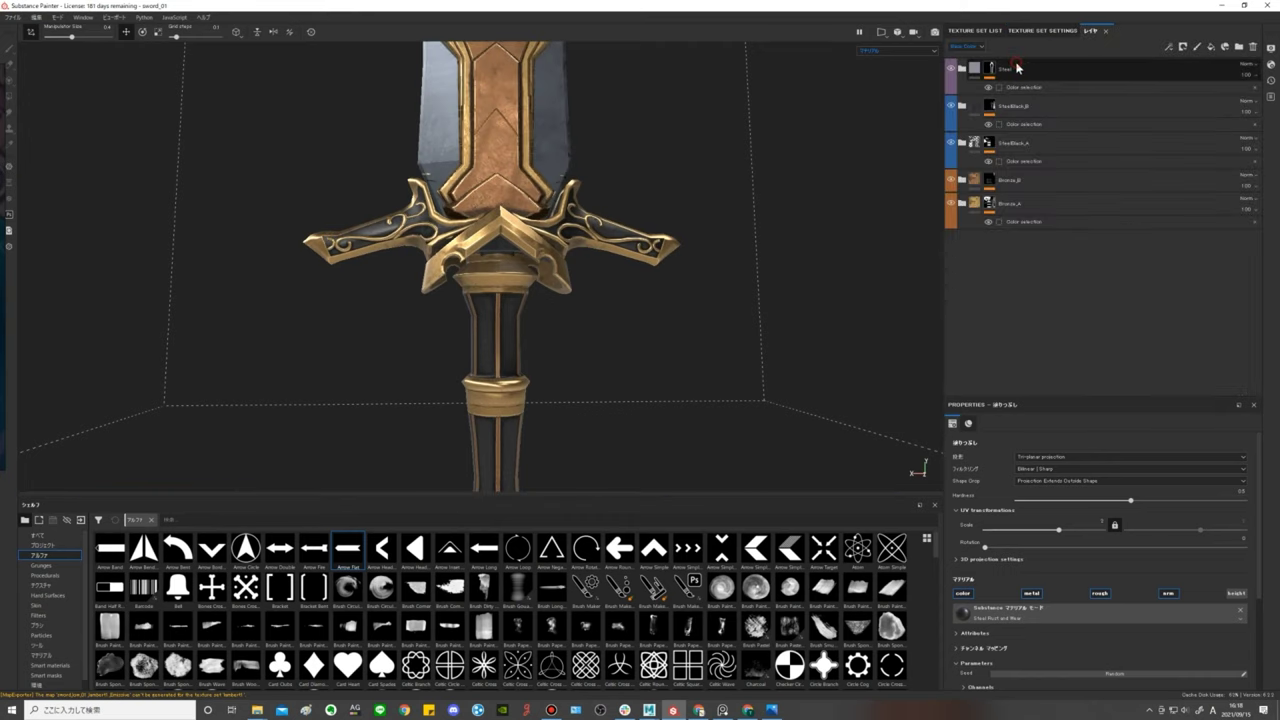
Add a new fill layer at the top of the stack named Add_HM.
{"action": "left_click", "coordinate": [1210, 47]}
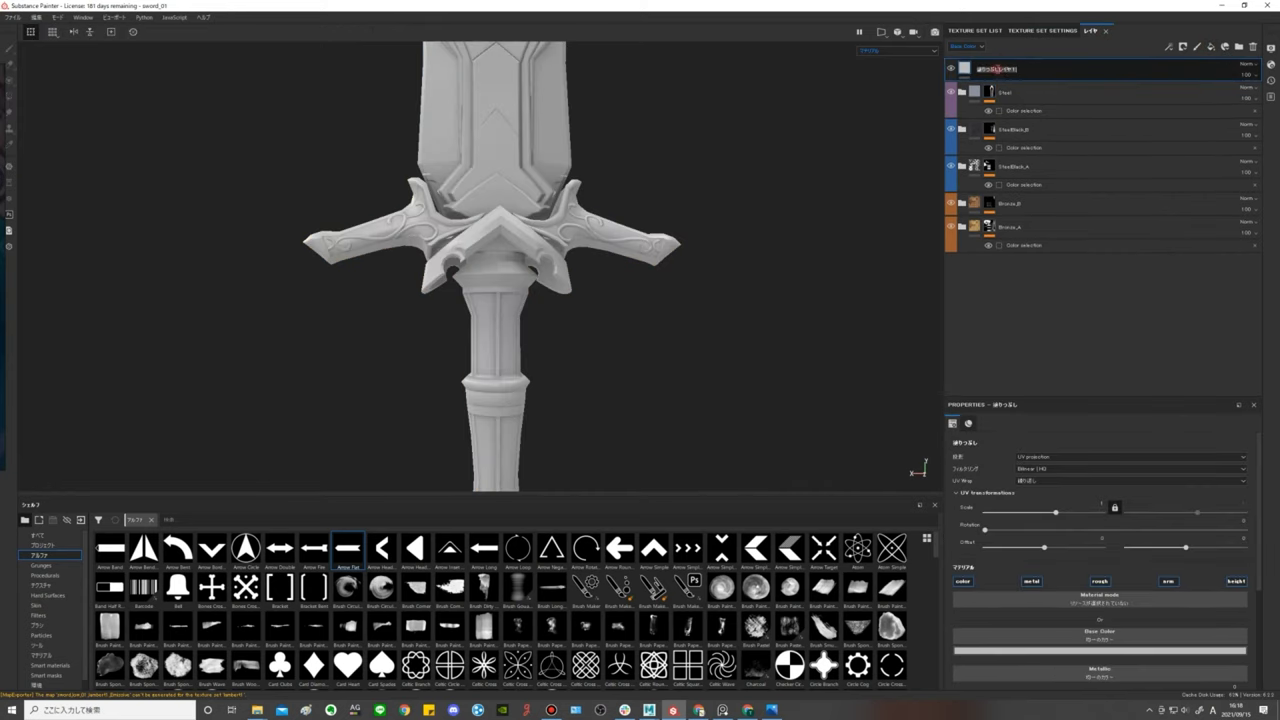
{"action": "type", "text": "Add_Hd"}
{"action": "double_click", "coordinate": [979, 69]}
{"action": "left_click_drag", "start_coordinate": [740, 194], "coordinate": [703, 191], "text": "alt"}
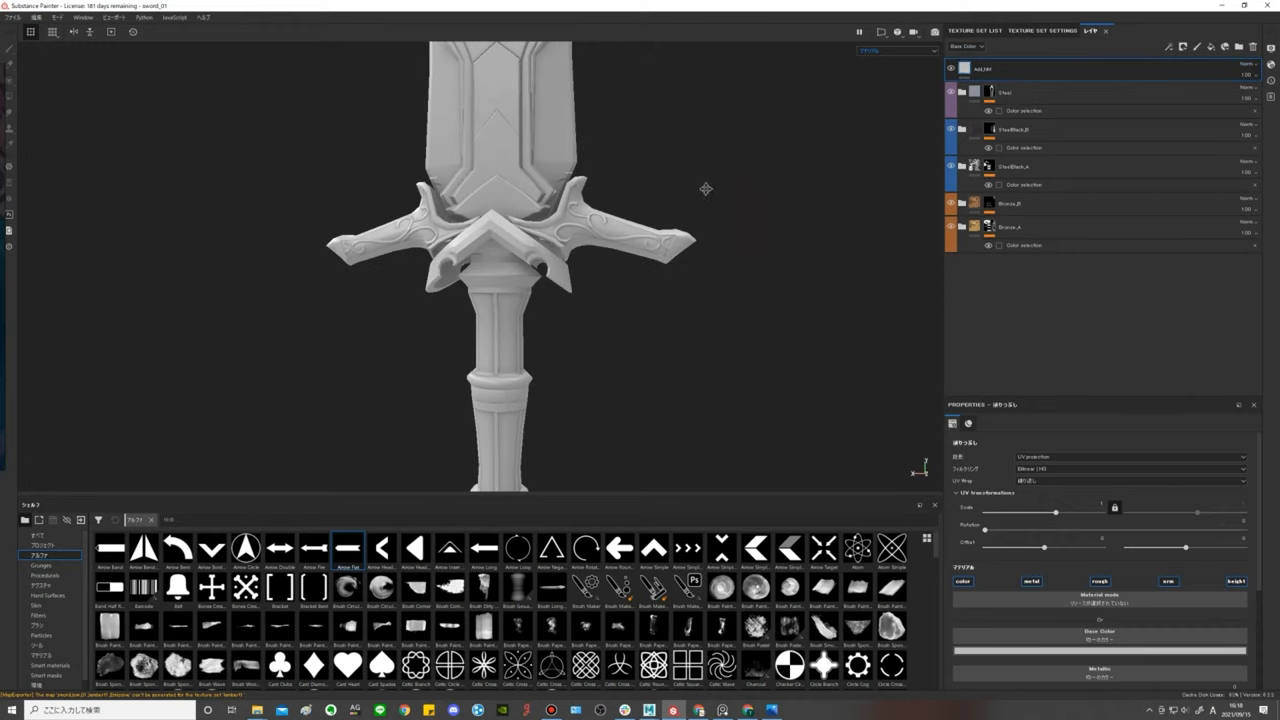
{"action": "key", "text": "Return"}
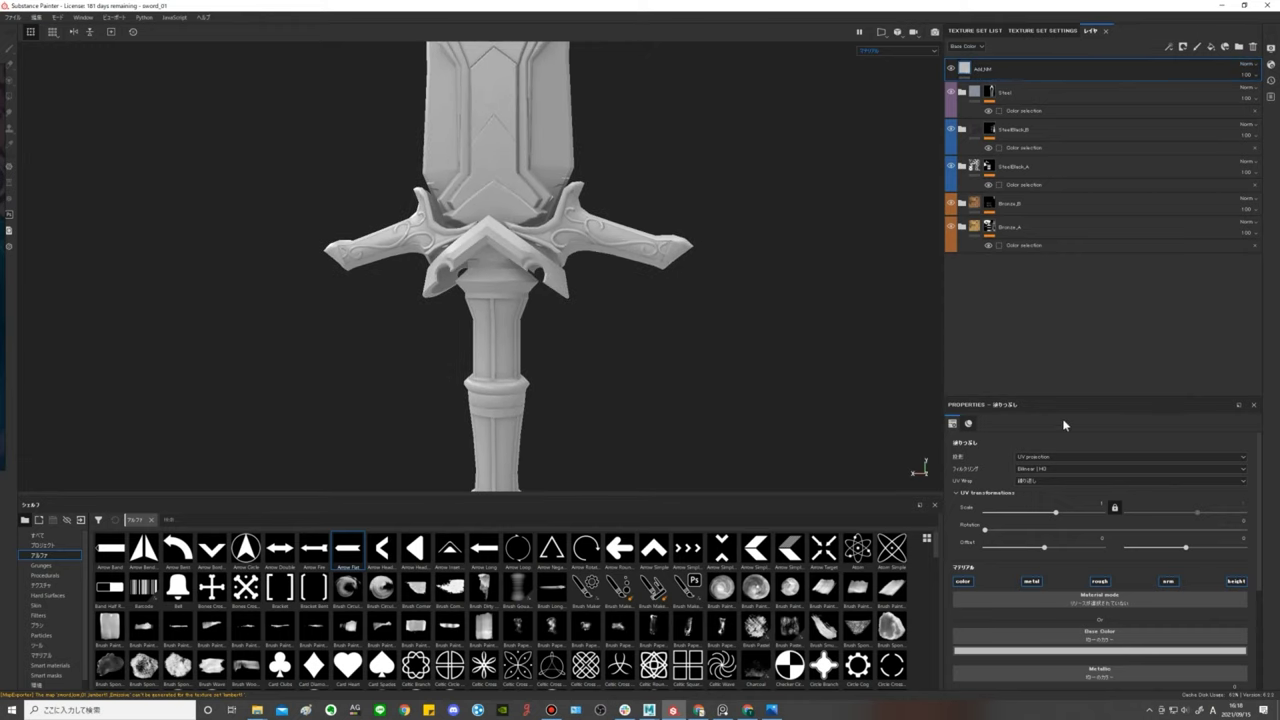
Turn off the base color, metallic, roughness and height channels on the Add_HM fill.
{"action": "left_click", "coordinate": [962, 581]}
{"action": "left_click", "coordinate": [1031, 581]}
{"action": "left_click", "coordinate": [1098, 581]}
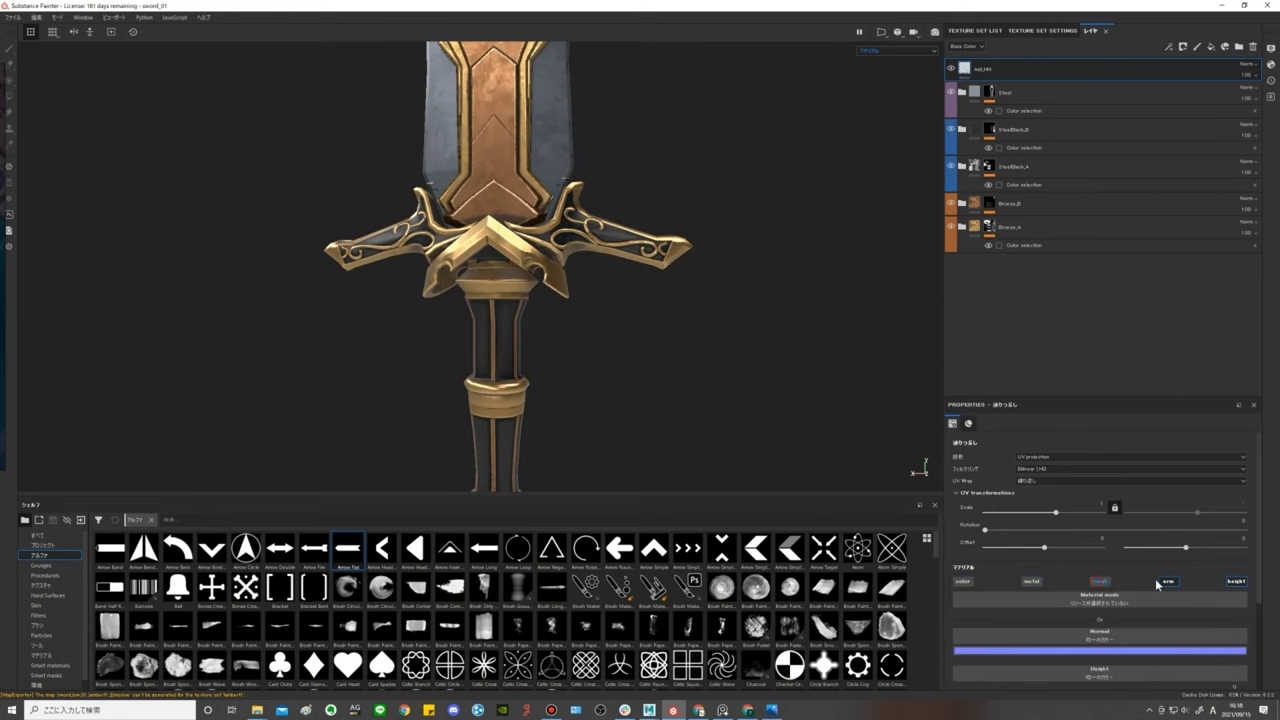
{"action": "left_click", "coordinate": [1238, 582]}
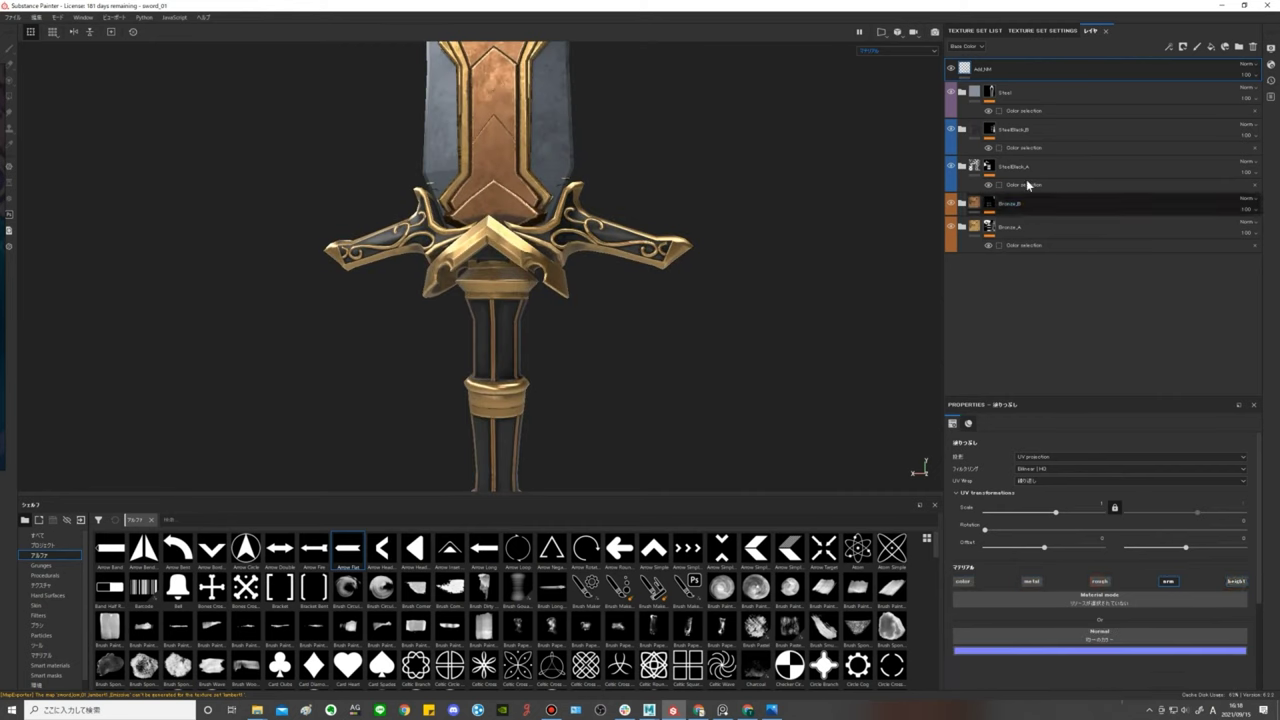
Add a paint effect to Add_HM and turn off its colour and metal channels, keeping height only.
{"action": "right_click", "coordinate": [1000, 76]}
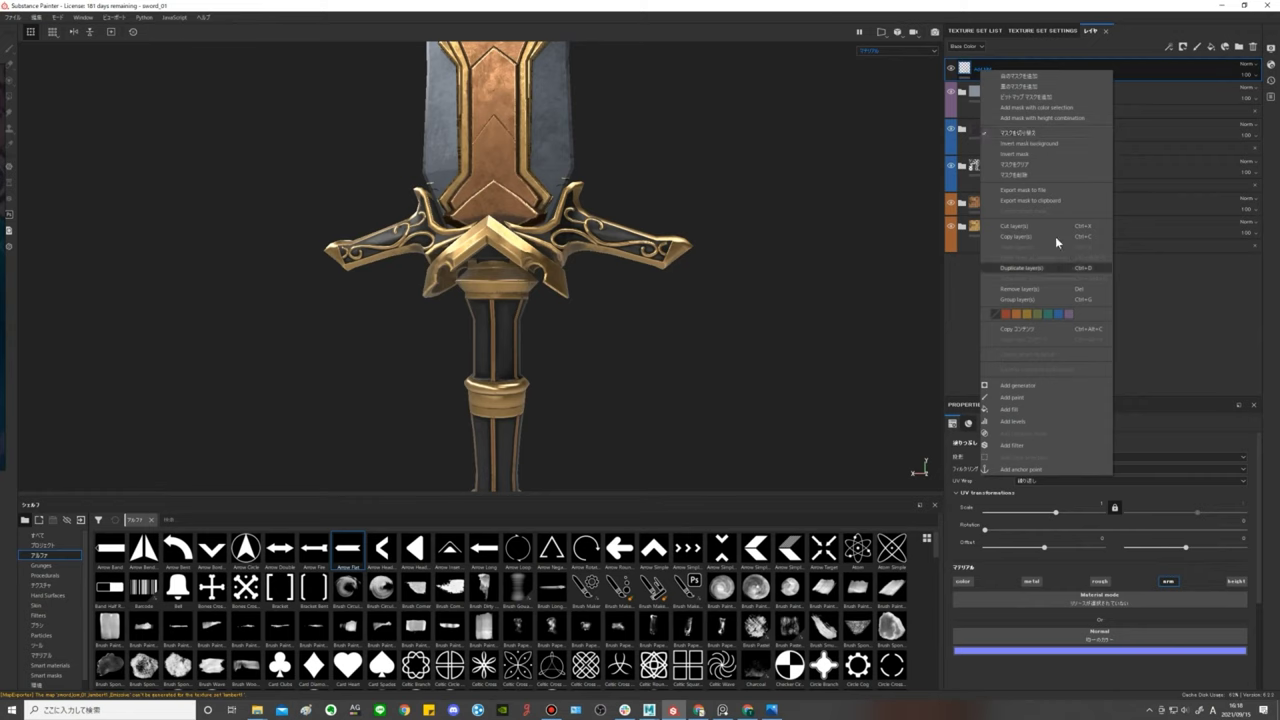
{"action": "left_click", "coordinate": [1035, 396]}
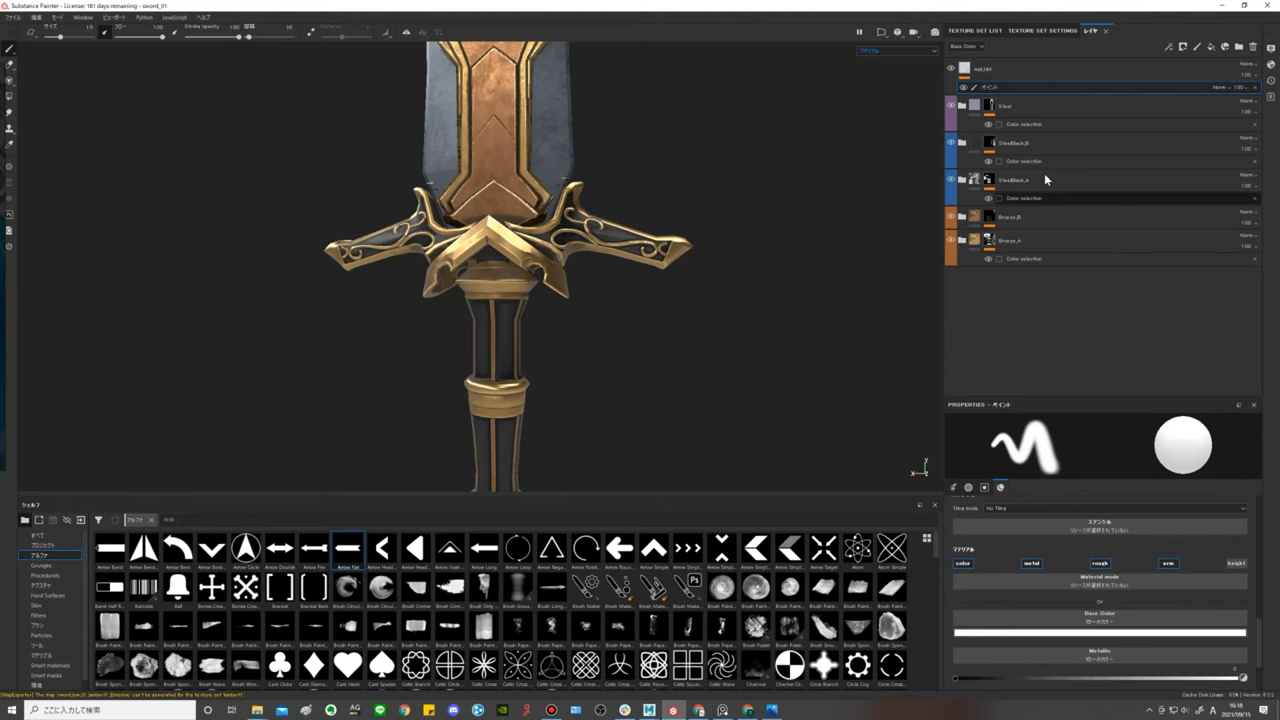
{"action": "scroll", "coordinate": [1199, 625], "scroll_direction": "down", "scroll_amount": 2}
{"action": "scroll", "coordinate": [1214, 636], "scroll_direction": "up", "scroll_amount": 3}
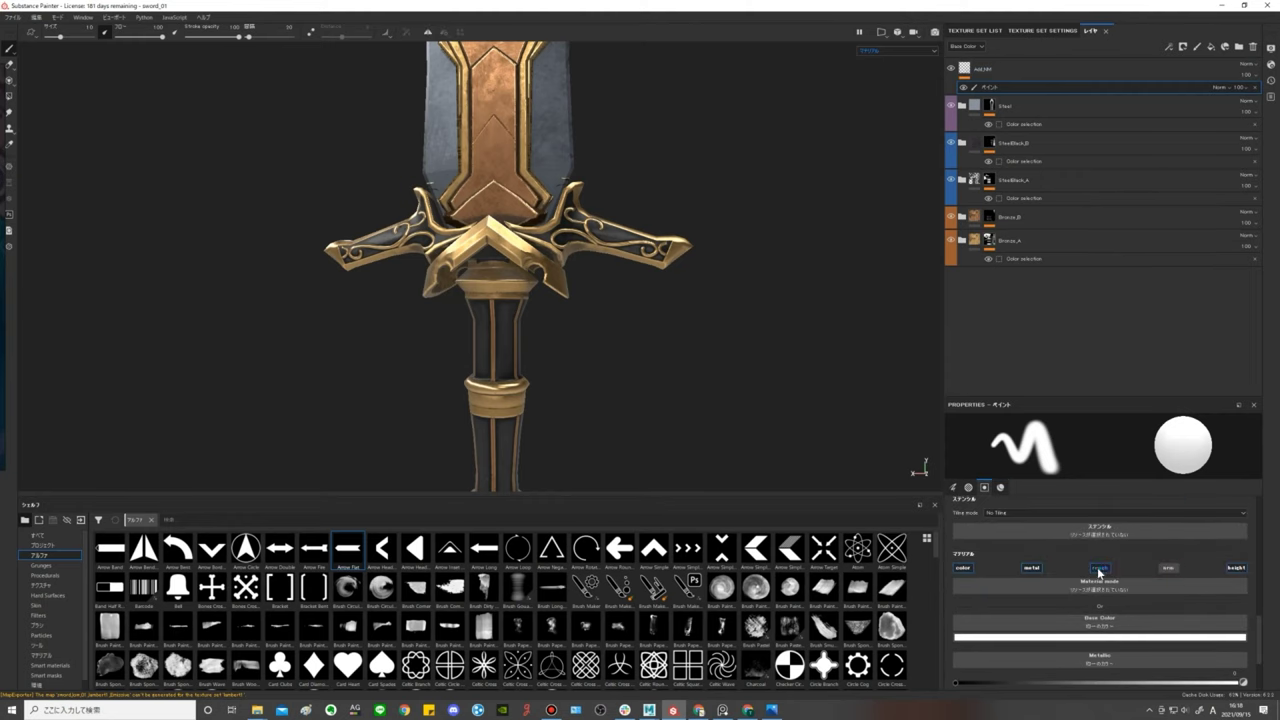
{"action": "left_click", "coordinate": [962, 567]}
{"action": "left_click", "coordinate": [1031, 567]}
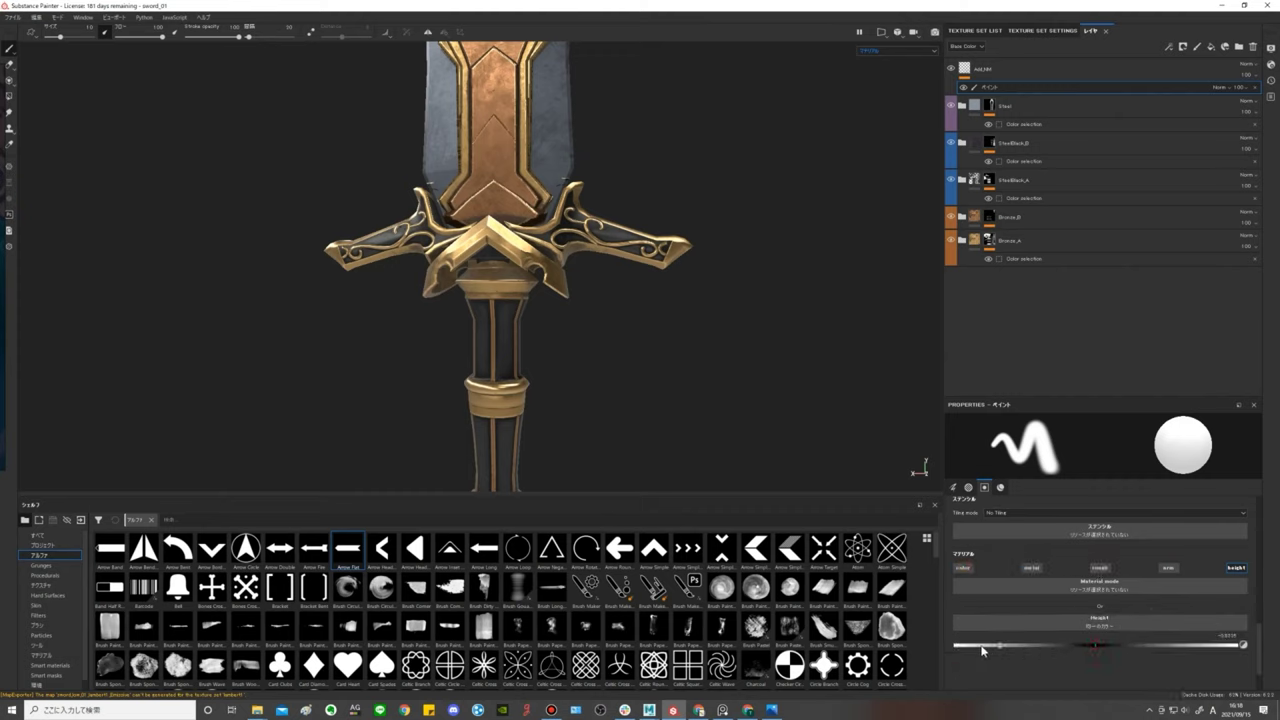
Drag the brush Height negative to carve recesses, testing and undoing grooves on the copper plate.
{"action": "left_click_drag", "start_coordinate": [1010, 655], "coordinate": [958, 649]}
{"action": "scroll", "coordinate": [539, 262], "scroll_direction": "up", "scroll_amount": 2}
{"action": "scroll", "coordinate": [530, 240], "scroll_direction": "up", "scroll_amount": 3}
{"action": "scroll", "coordinate": [510, 210], "scroll_direction": "up", "scroll_amount": 3}
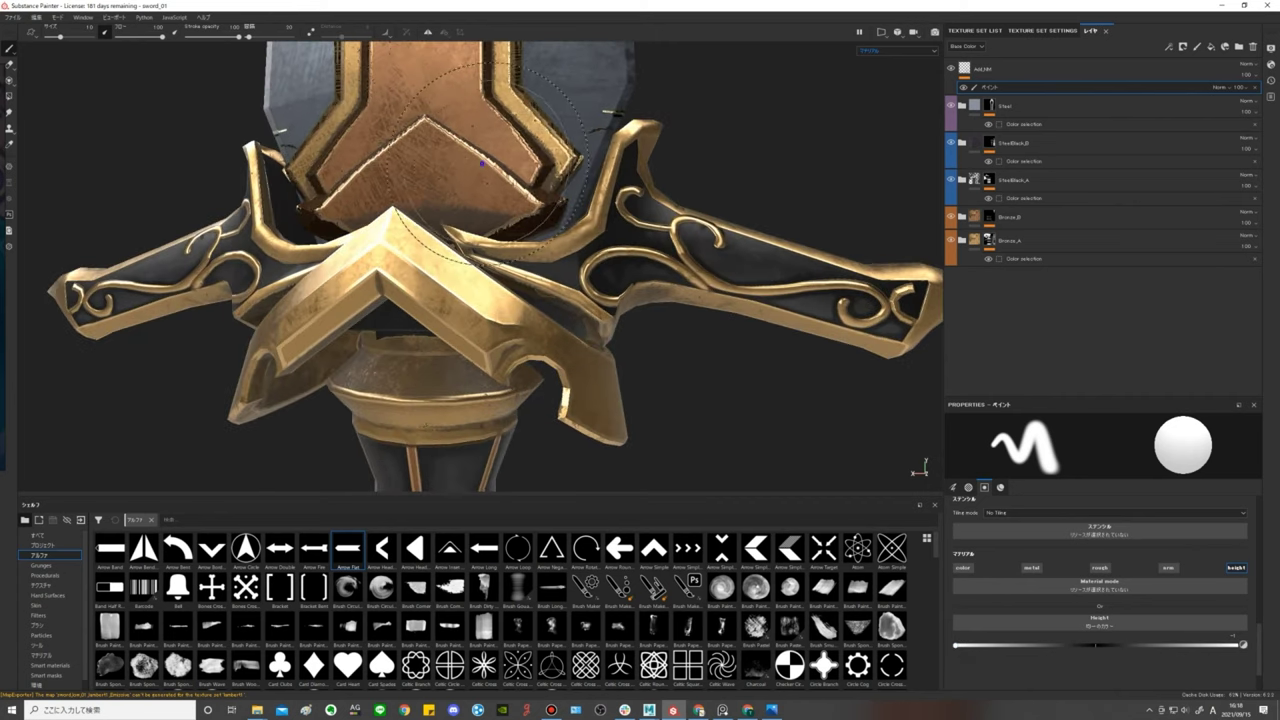
{"action": "scroll", "coordinate": [485, 180], "scroll_direction": "up", "scroll_amount": 1}
{"action": "scroll", "coordinate": [495, 230], "scroll_direction": "up", "scroll_amount": 2}
{"action": "scroll", "coordinate": [505, 270], "scroll_direction": "up", "scroll_amount": 2}
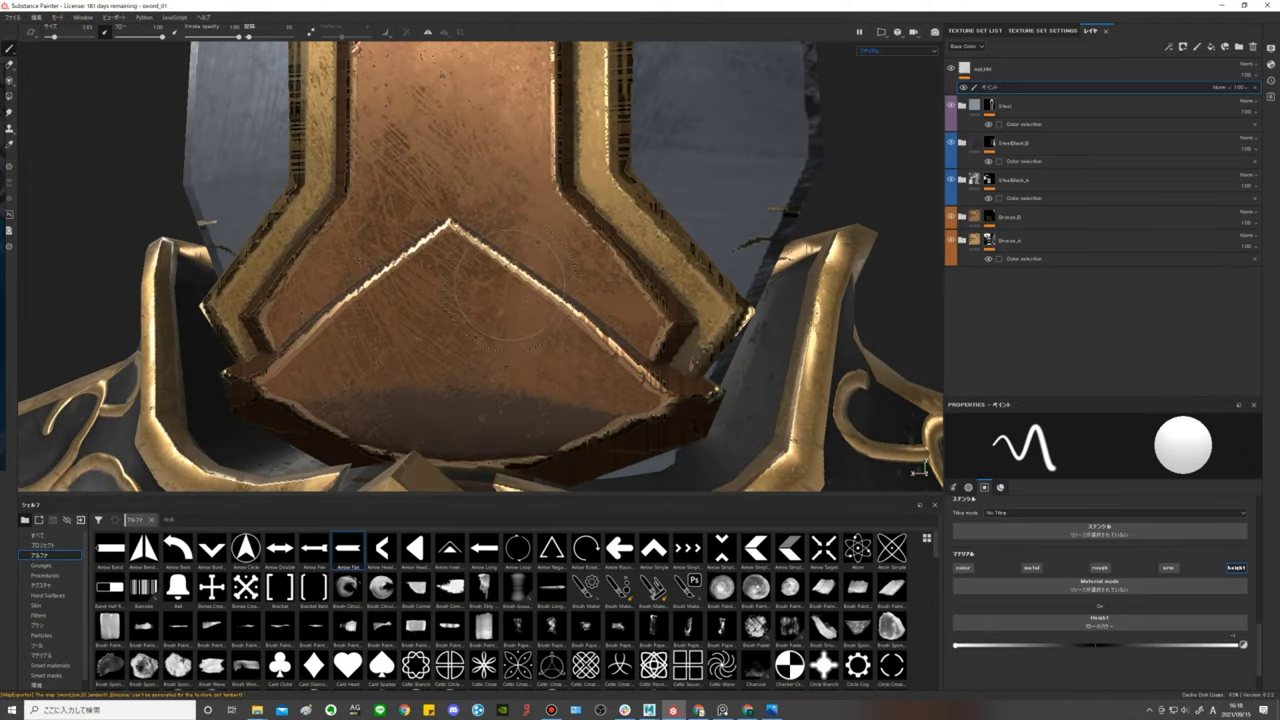
{"action": "left_click_drag", "start_coordinate": [600, 205], "coordinate": [405, 400]}
{"action": "mouse_move", "coordinate": [680, 326]}
{"action": "left_mouse_down", "text": "alt"}
{"action": "mouse_move", "coordinate": [657, 297]}
{"action": "mouse_move", "coordinate": [757, 277]}
{"action": "mouse_move", "coordinate": [624, 320]}
{"action": "left_mouse_up", "text": "alt"}
{"action": "key", "text": "ctrl+z"}
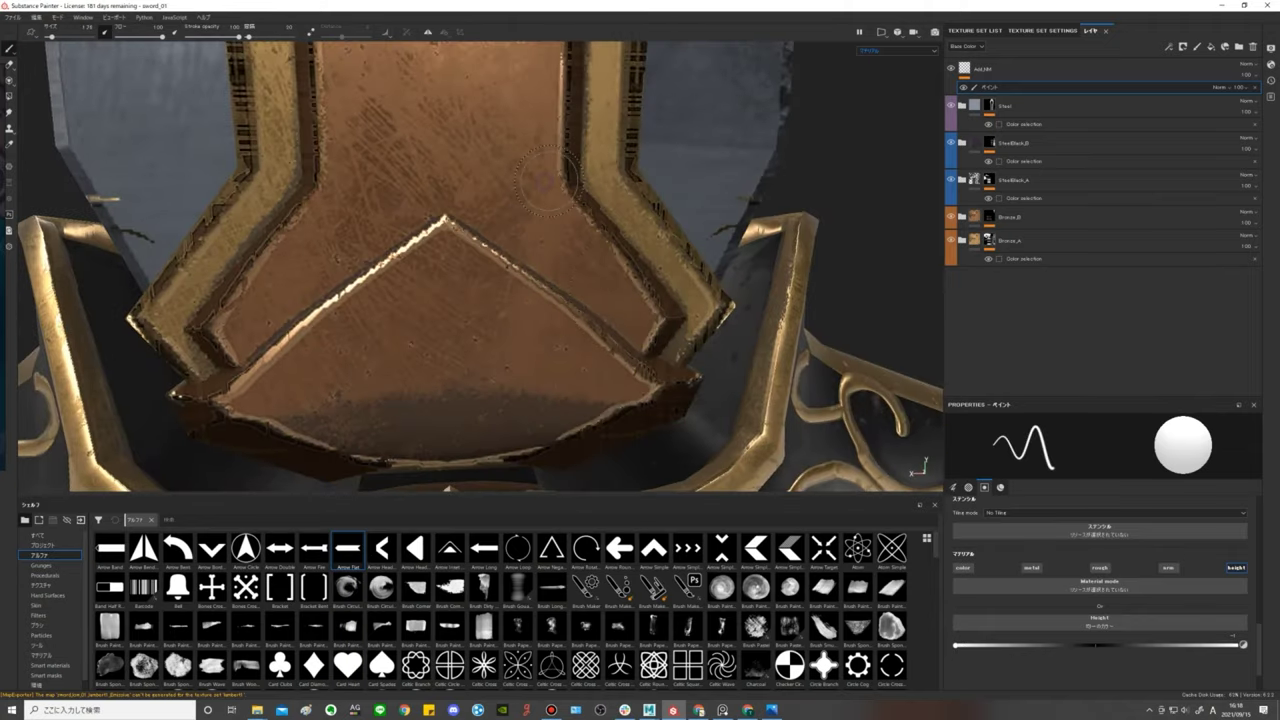
{"action": "mouse_move", "coordinate": [555, 135]}
{"action": "left_mouse_down"}
{"action": "mouse_move", "coordinate": [285, 230]}
{"action": "mouse_move", "coordinate": [370, 405]}
{"action": "mouse_move", "coordinate": [557, 313]}
{"action": "left_mouse_up"}
{"action": "key", "text": "ctrl+z"}
Resize the brush with the bracket keys, enlarging then shrinking it.
{"action": "scroll", "coordinate": [557, 314], "scroll_direction": "up", "scroll_amount": 2}
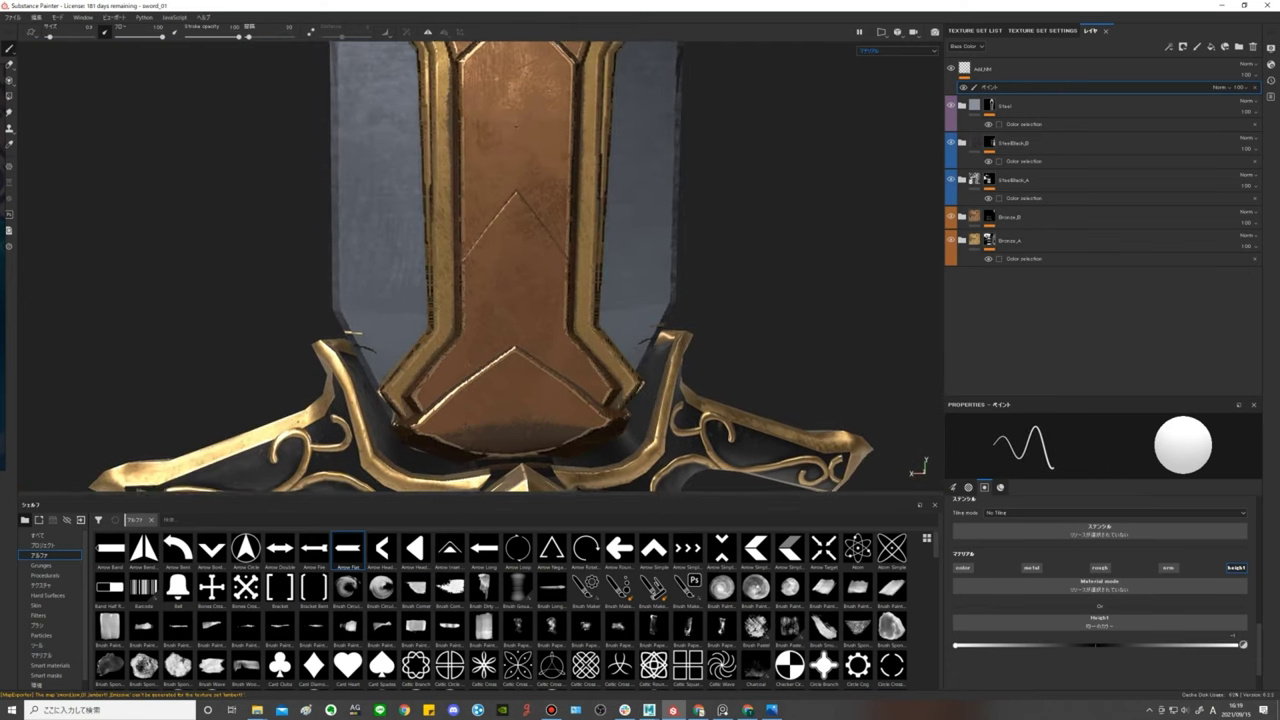
{"action": "scroll", "coordinate": [550, 280], "scroll_direction": "up", "scroll_amount": 2}
{"action": "scroll", "coordinate": [540, 232], "scroll_direction": "up", "scroll_amount": 2}
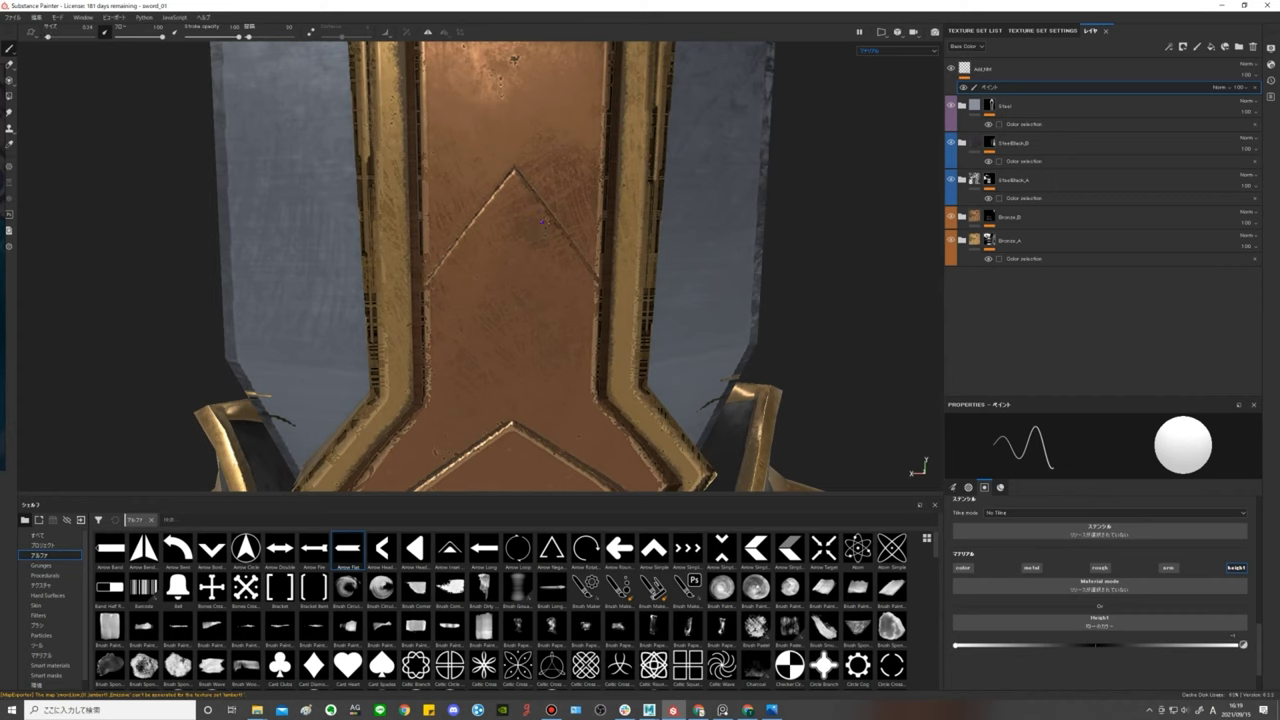
{"action": "key", "text": "bracketright"}
{"action": "key", "text": "bracketright"}
{"action": "key", "text": "bracketleft"}
{"action": "key", "text": "bracketleft"}
Enable mirror symmetry down the centre of the sword.
{"action": "left_click_drag", "start_coordinate": [640, 438], "coordinate": [630, 380], "text": "alt"}
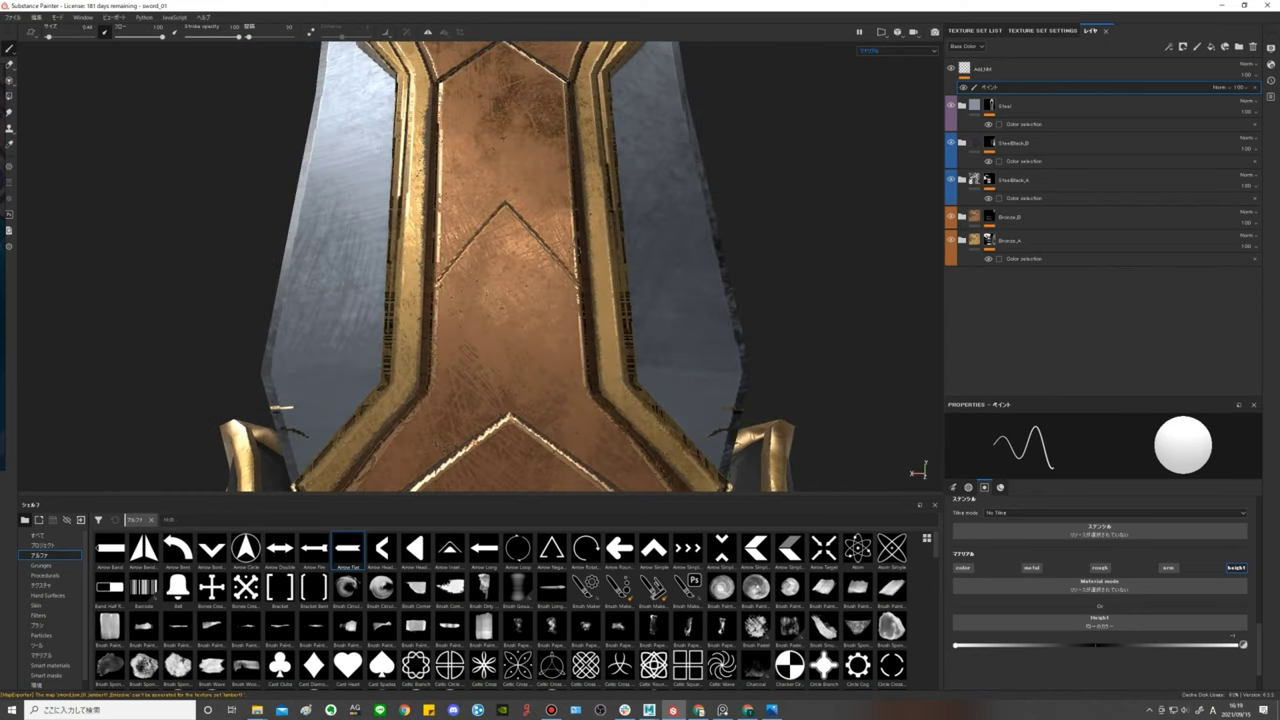
{"action": "left_click", "coordinate": [428, 31]}
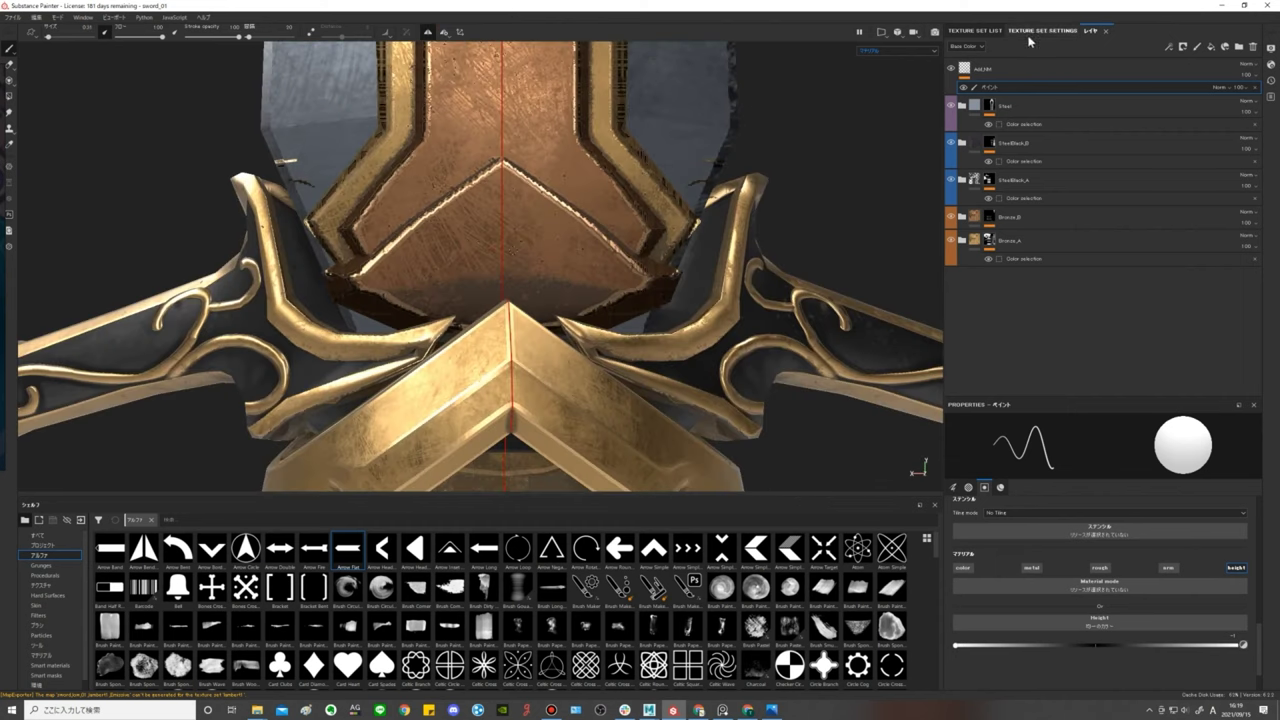
{"action": "scroll", "coordinate": [1070, 585], "scroll_direction": "up", "scroll_amount": 5}
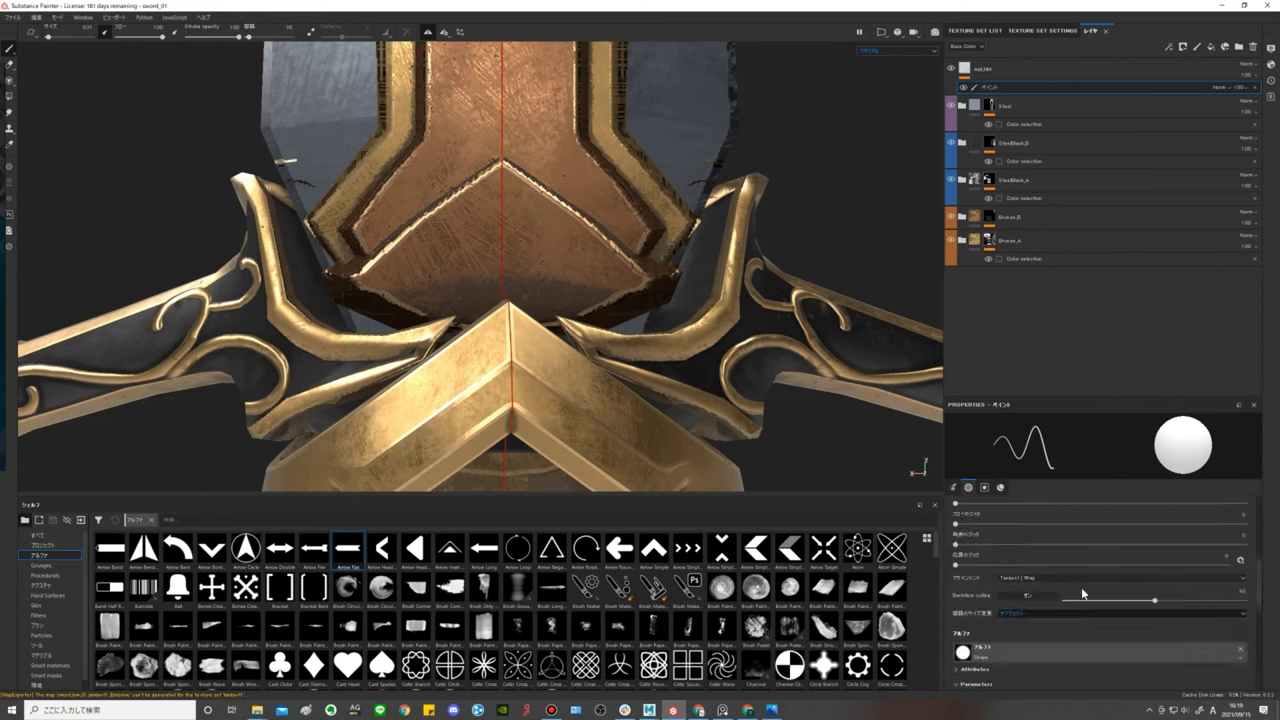
{"action": "scroll", "coordinate": [1082, 594], "scroll_direction": "down", "scroll_amount": 2}
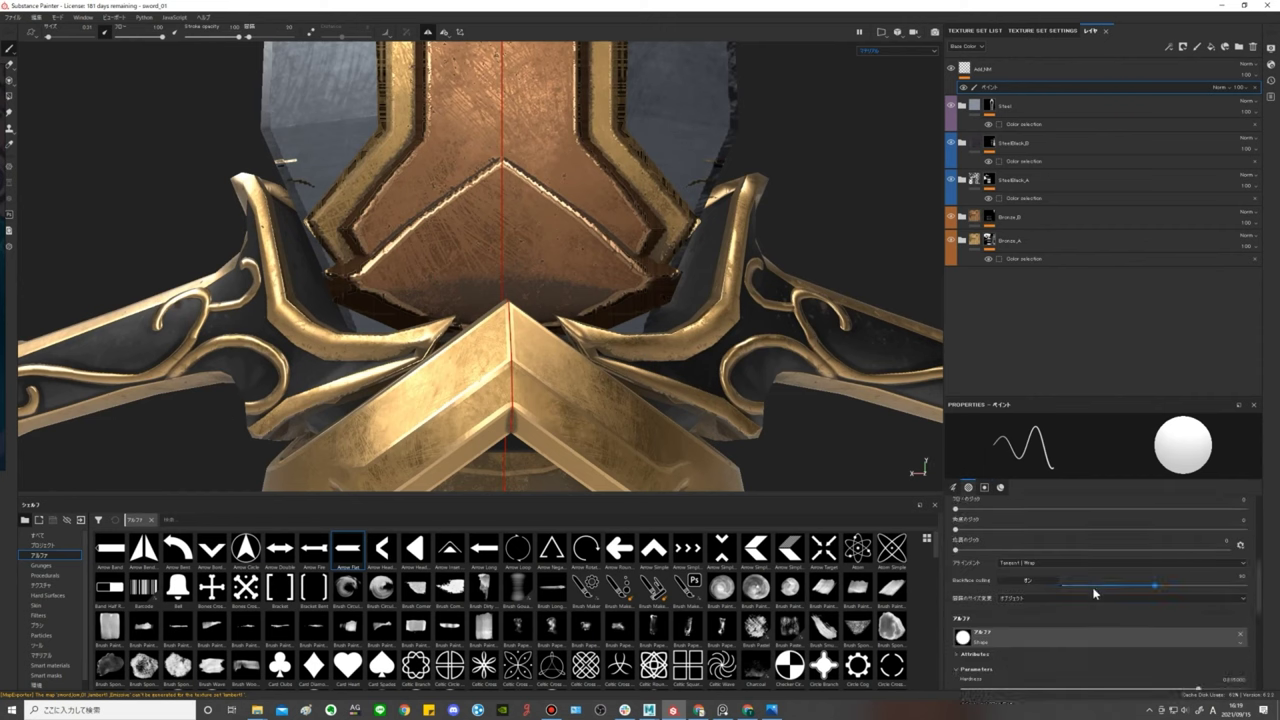
{"action": "scroll", "coordinate": [1094, 593], "scroll_direction": "down", "scroll_amount": 2}
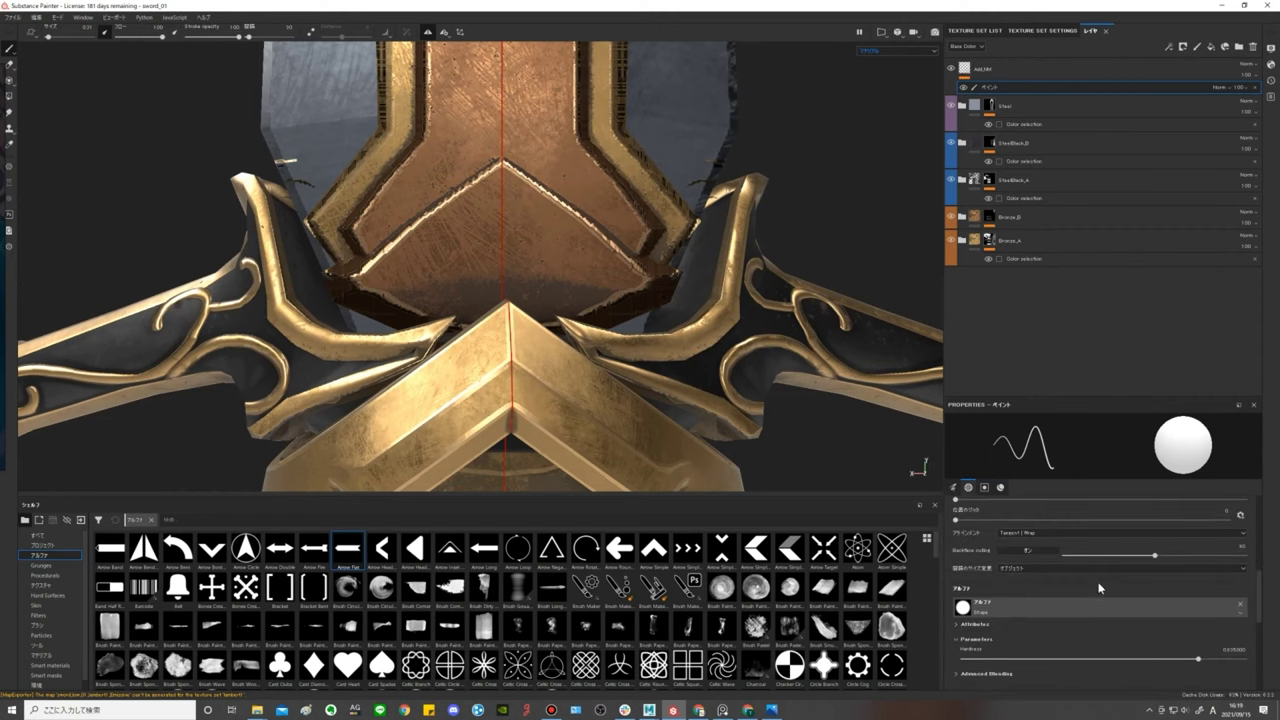
Set brush Alignment to UV and stamp mirrored rivets on the copper plate above the crossguard.
{"action": "left_click", "coordinate": [1021, 531]}
{"action": "left_click", "coordinate": [1023, 555]}
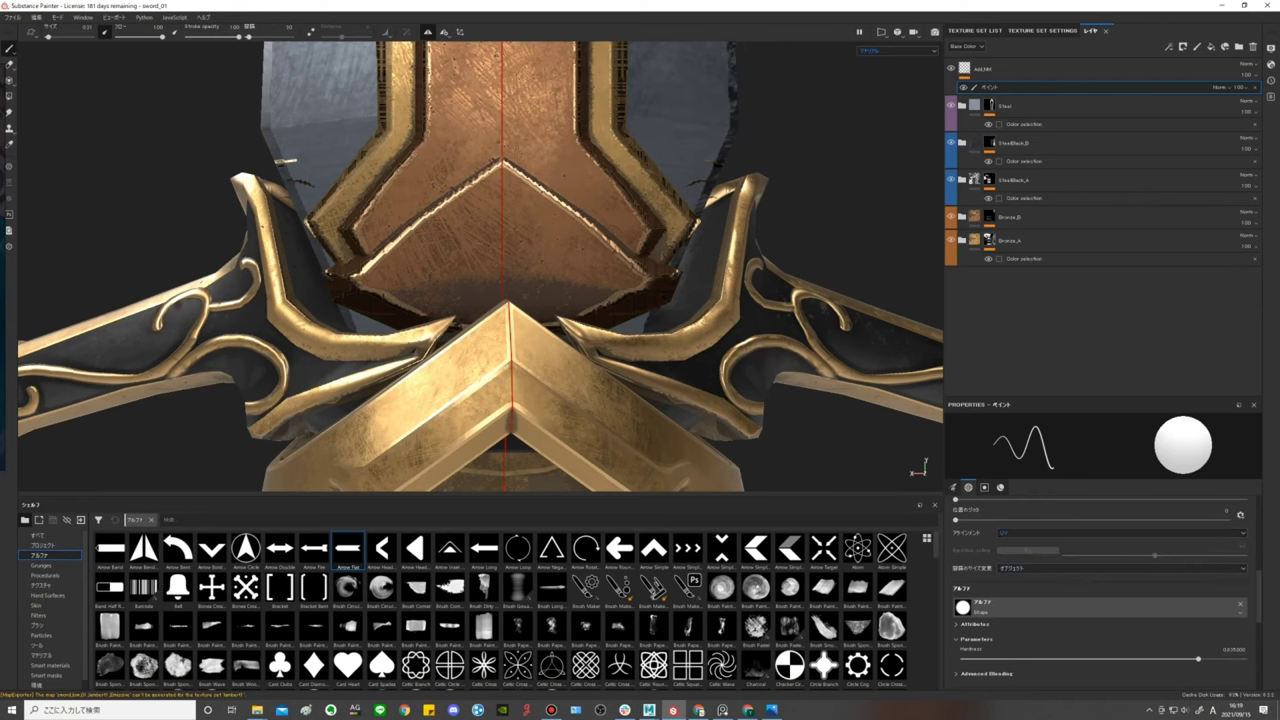
{"action": "middle_click_drag", "start_coordinate": [579, 225], "coordinate": [567, 237], "text": "alt"}
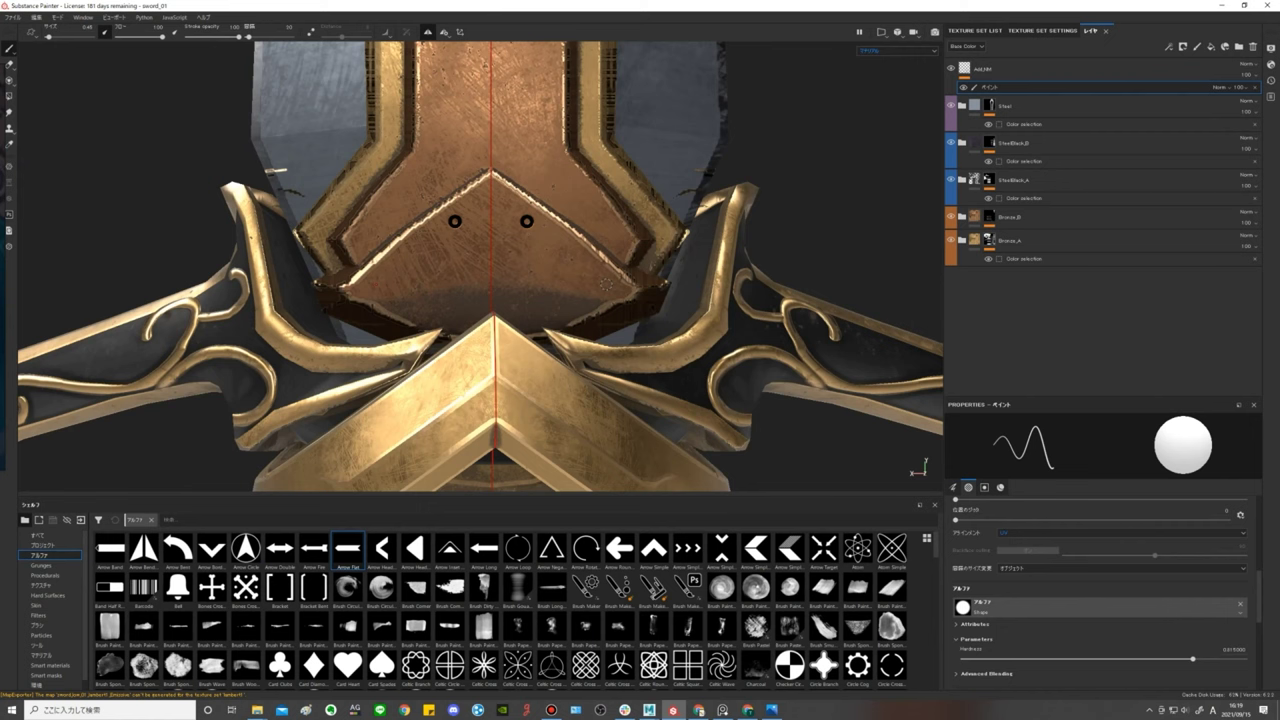
{"action": "mouse_move", "coordinate": [609, 279]}
{"action": "left_mouse_down", "text": "alt"}
{"action": "mouse_move", "coordinate": [573, 279]}
{"action": "mouse_move", "coordinate": [712, 270]}
{"action": "left_mouse_up", "text": "alt"}
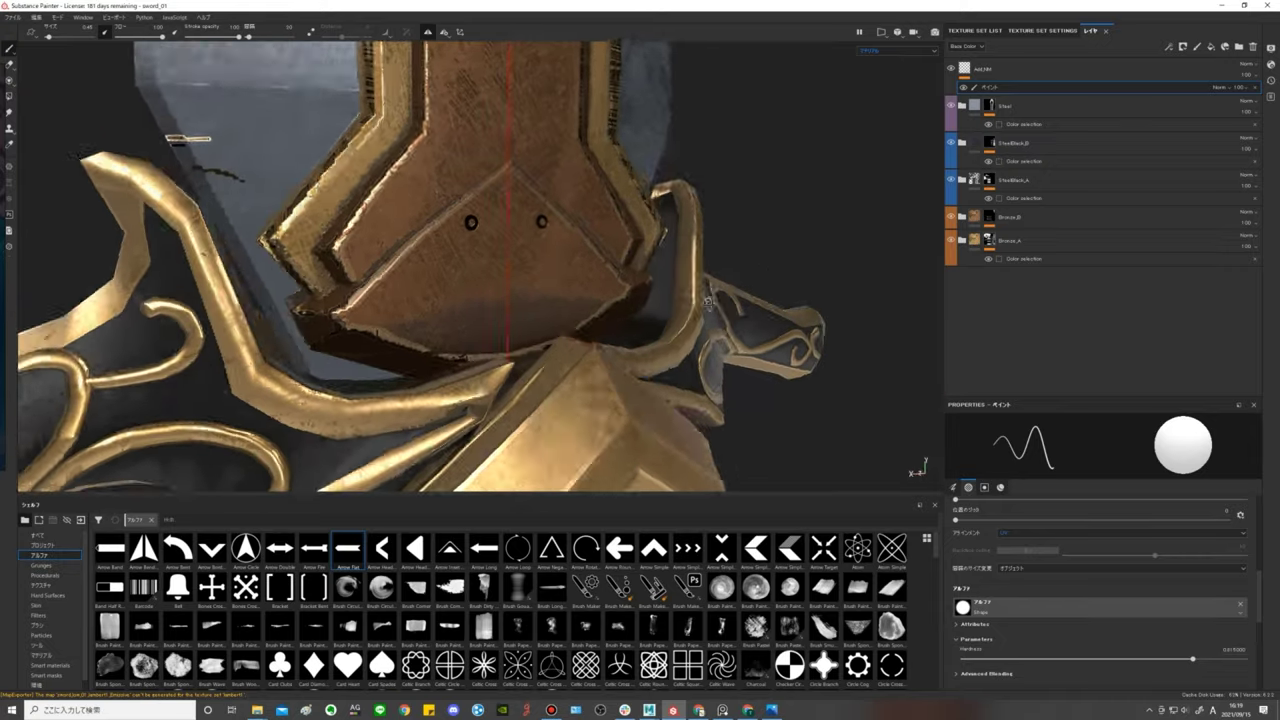
{"action": "mouse_move", "coordinate": [712, 270]}
{"action": "left_mouse_down", "text": "alt"}
{"action": "mouse_move", "coordinate": [600, 272]}
{"action": "mouse_move", "coordinate": [500, 210]}
{"action": "mouse_move", "coordinate": [545, 283]}
{"action": "mouse_move", "coordinate": [508, 296]}
{"action": "mouse_move", "coordinate": [502, 339]}
{"action": "mouse_move", "coordinate": [518, 271]}
{"action": "mouse_move", "coordinate": [499, 246]}
{"action": "left_mouse_up", "text": "alt"}
{"action": "scroll", "coordinate": [518, 271], "scroll_direction": "up", "scroll_amount": 5}
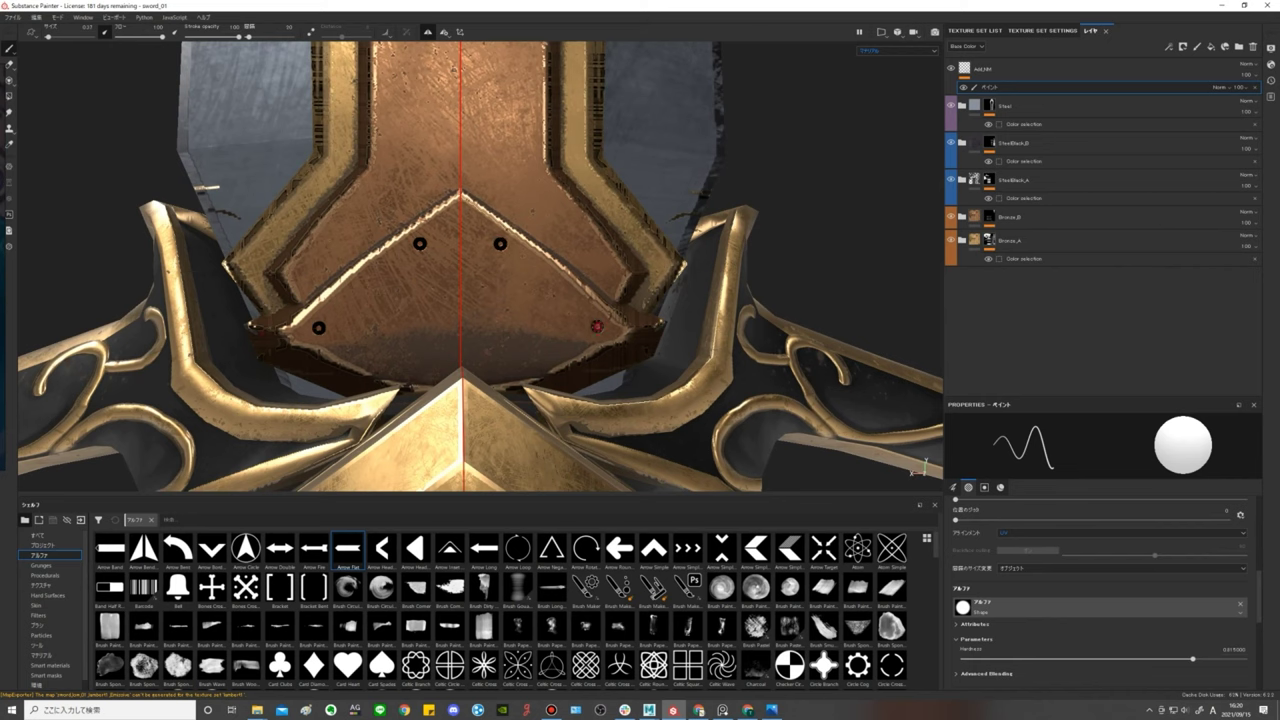
Zoom and orbit up the blade to the upper copper plates and their top prongs.
{"action": "scroll", "coordinate": [596, 326], "scroll_direction": "down", "scroll_amount": 5}
{"action": "scroll", "coordinate": [560, 300], "scroll_direction": "down", "scroll_amount": 3}
{"action": "scroll", "coordinate": [526, 259], "scroll_direction": "up", "scroll_amount": 2}
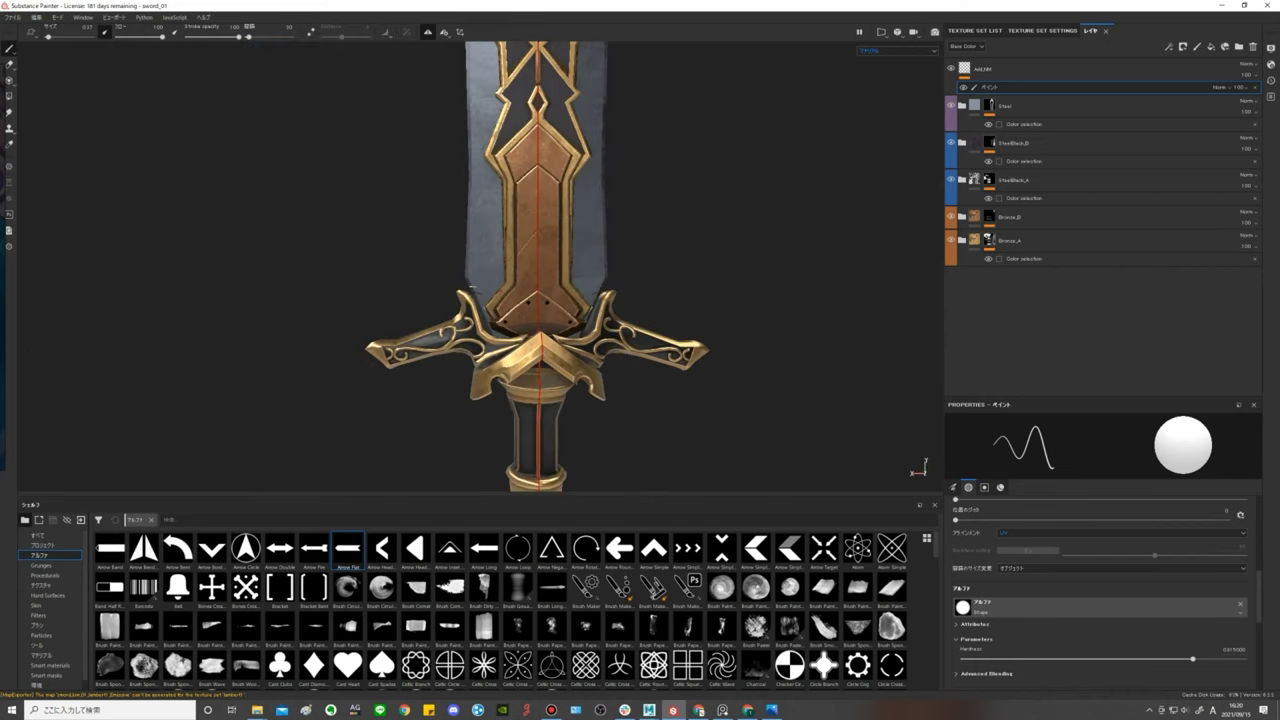
{"action": "scroll", "coordinate": [540, 210], "scroll_direction": "up", "scroll_amount": 2}
{"action": "scroll", "coordinate": [509, 229], "scroll_direction": "up", "scroll_amount": 2}
{"action": "scroll", "coordinate": [545, 330], "scroll_direction": "up", "scroll_amount": 2}
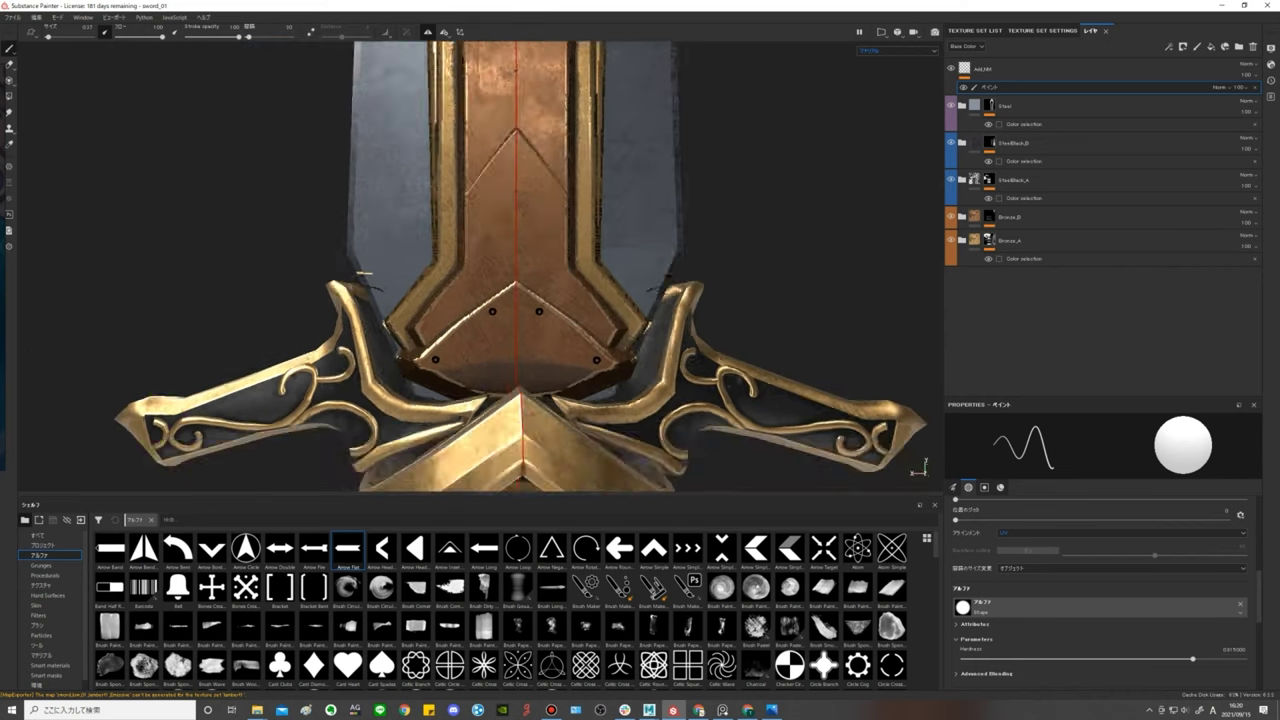
{"action": "scroll", "coordinate": [551, 290], "scroll_direction": "up", "scroll_amount": 2}
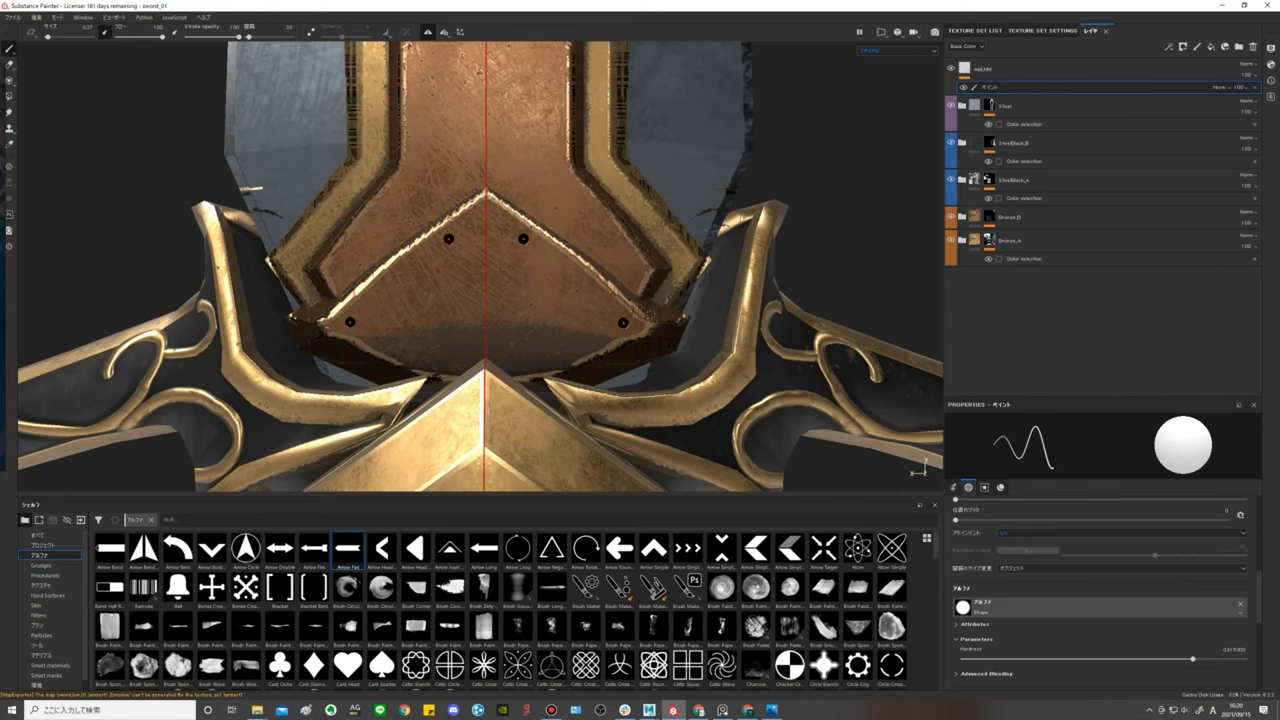
{"action": "scroll", "coordinate": [480, 266], "scroll_direction": "down", "scroll_amount": 4}
{"action": "scroll", "coordinate": [480, 266], "scroll_direction": "up", "scroll_amount": 1}
{"action": "scroll", "coordinate": [480, 266], "scroll_direction": "up", "scroll_amount": 2}
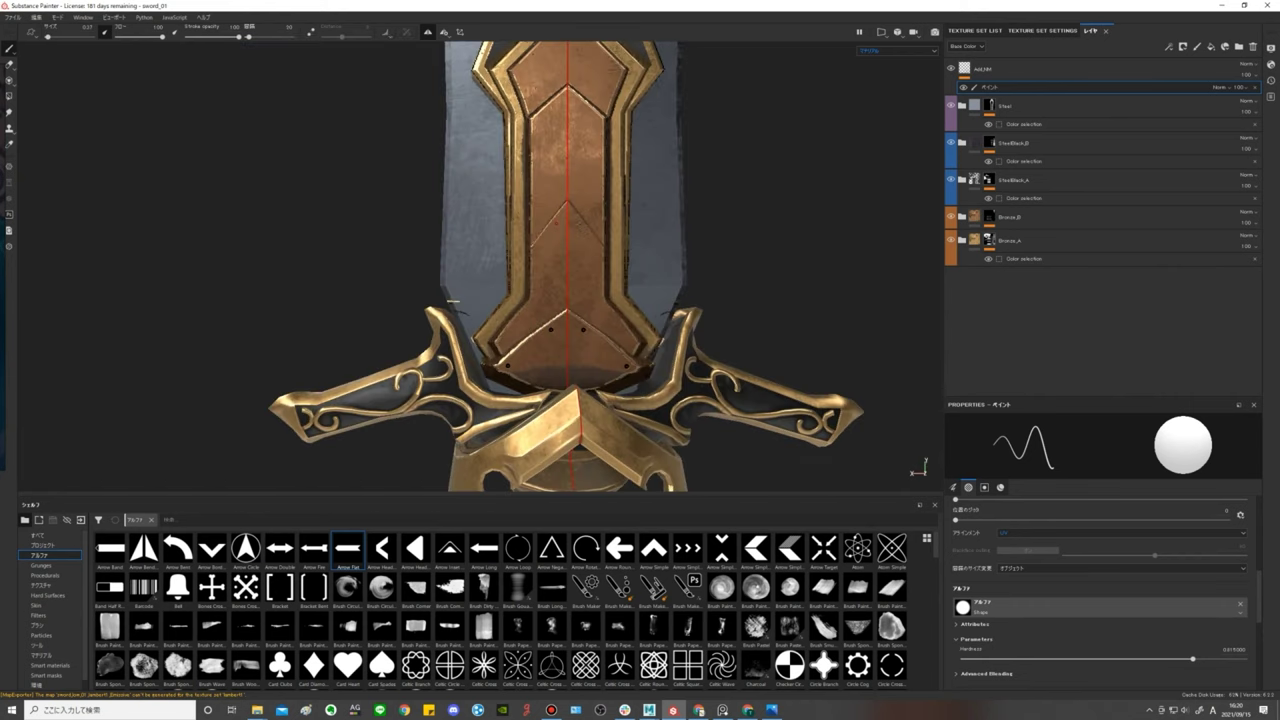
{"action": "scroll", "coordinate": [579, 235], "scroll_direction": "up", "scroll_amount": 2}
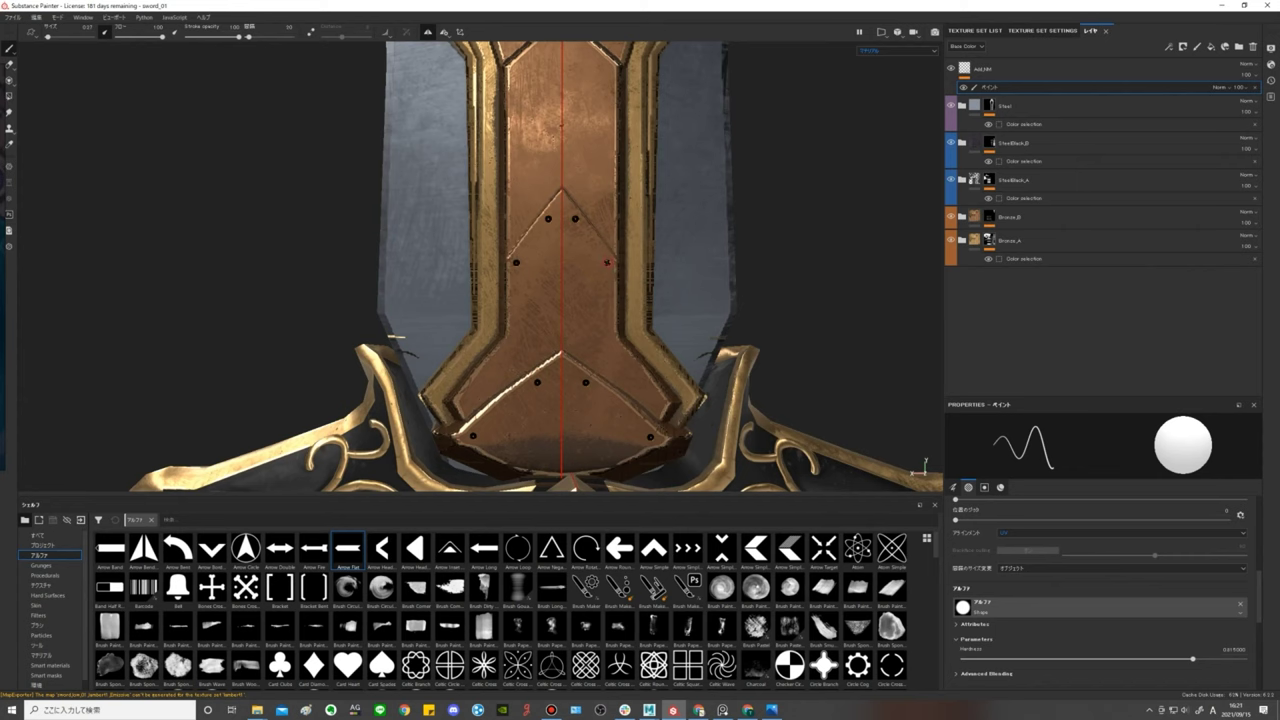
{"action": "middle_click_drag", "start_coordinate": [607, 263], "coordinate": [556, 216]}
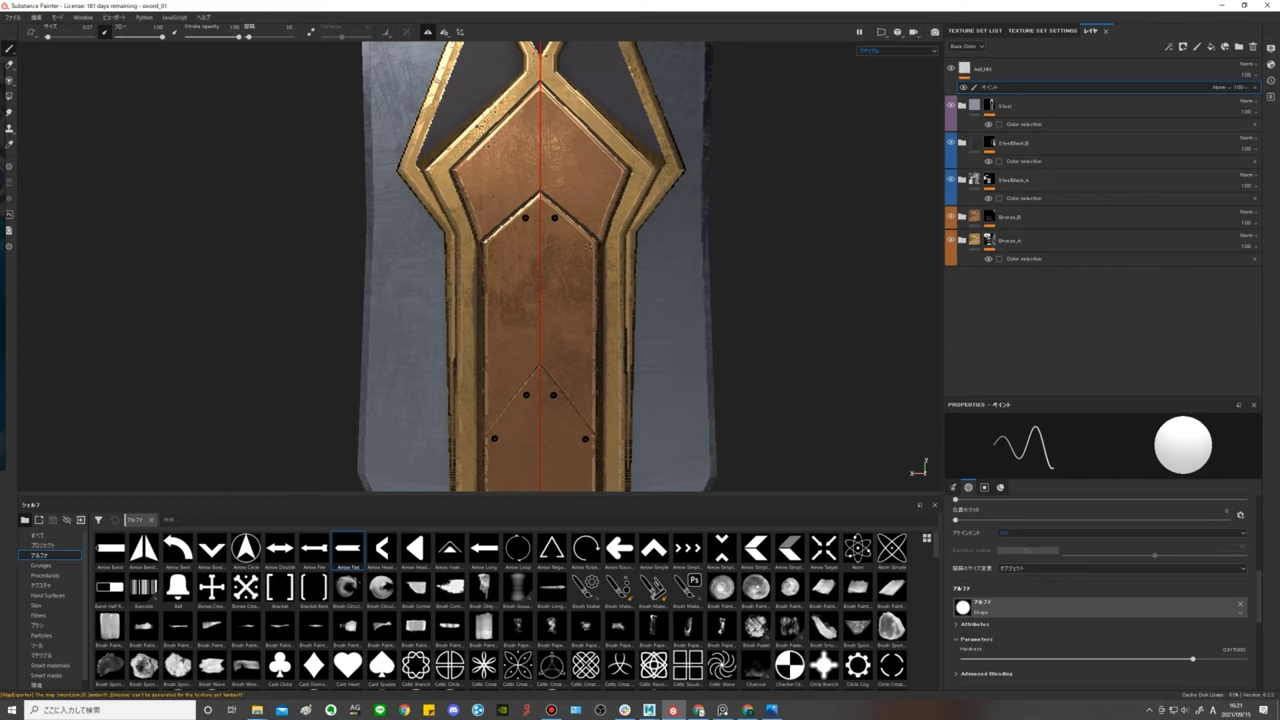
{"action": "middle_click_drag", "start_coordinate": [685, 241], "coordinate": [671, 315]}
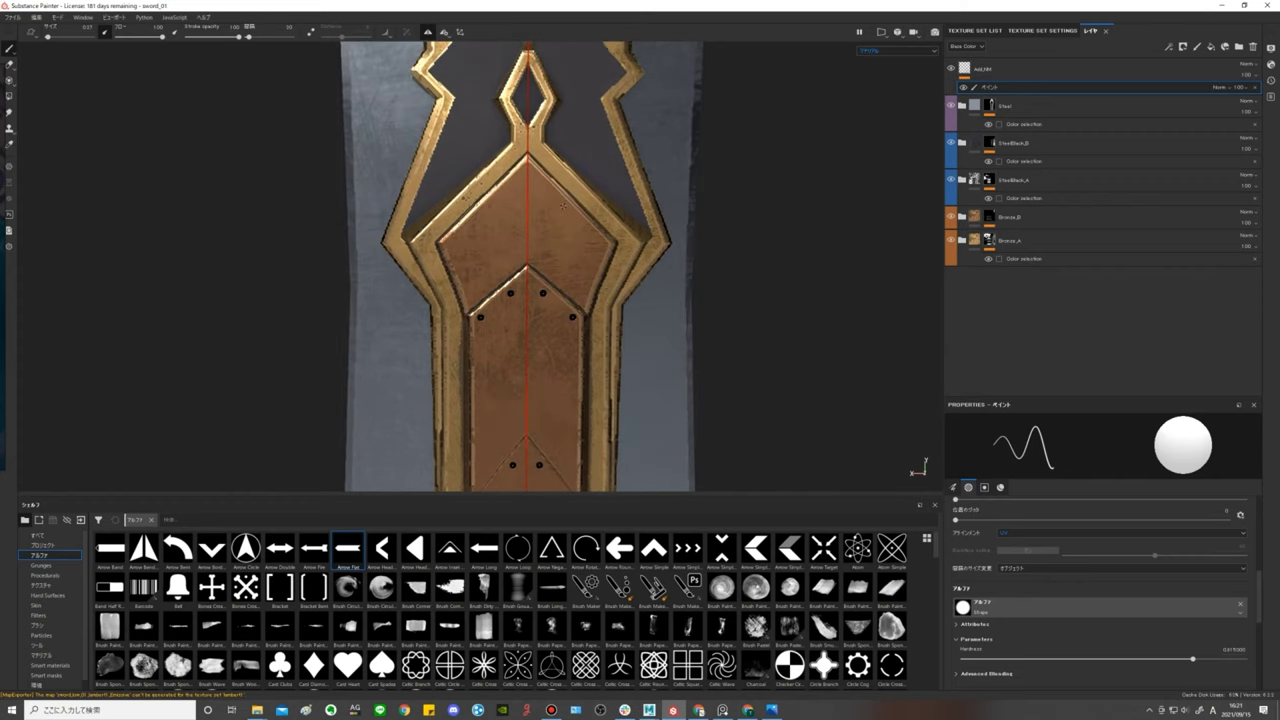
Turn to see the whole hilt and crossguard, reframe the sword with F, and orbit to an angle.
{"action": "mouse_move", "coordinate": [600, 243]}
{"action": "left_mouse_down", "text": "alt"}
{"action": "mouse_move", "coordinate": [691, 300]}
{"action": "mouse_move", "coordinate": [637, 277]}
{"action": "mouse_move", "coordinate": [371, 254]}
{"action": "left_mouse_up", "text": "alt"}
{"action": "scroll", "coordinate": [588, 288], "scroll_direction": "down", "scroll_amount": 3}
{"action": "scroll", "coordinate": [588, 288], "scroll_direction": "up", "scroll_amount": 1}
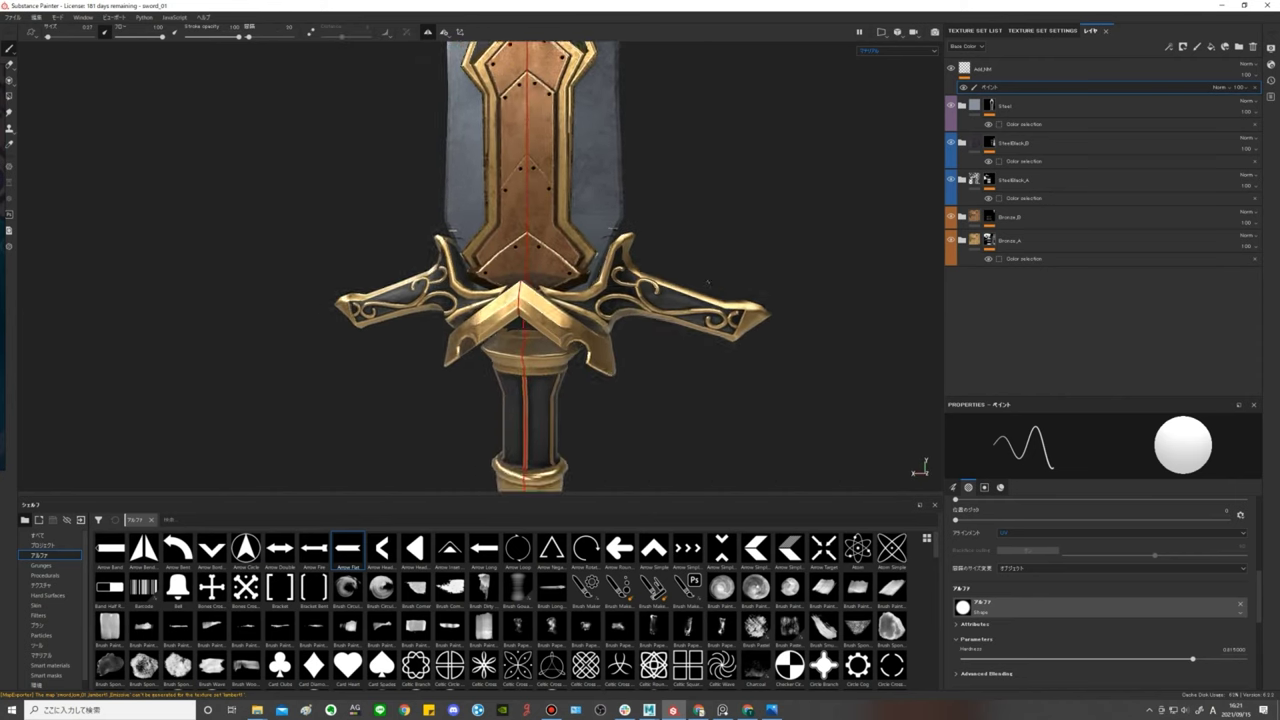
{"action": "scroll", "coordinate": [520, 294], "scroll_direction": "up", "scroll_amount": 2}
{"action": "scroll", "coordinate": [453, 300], "scroll_direction": "up", "scroll_amount": 2}
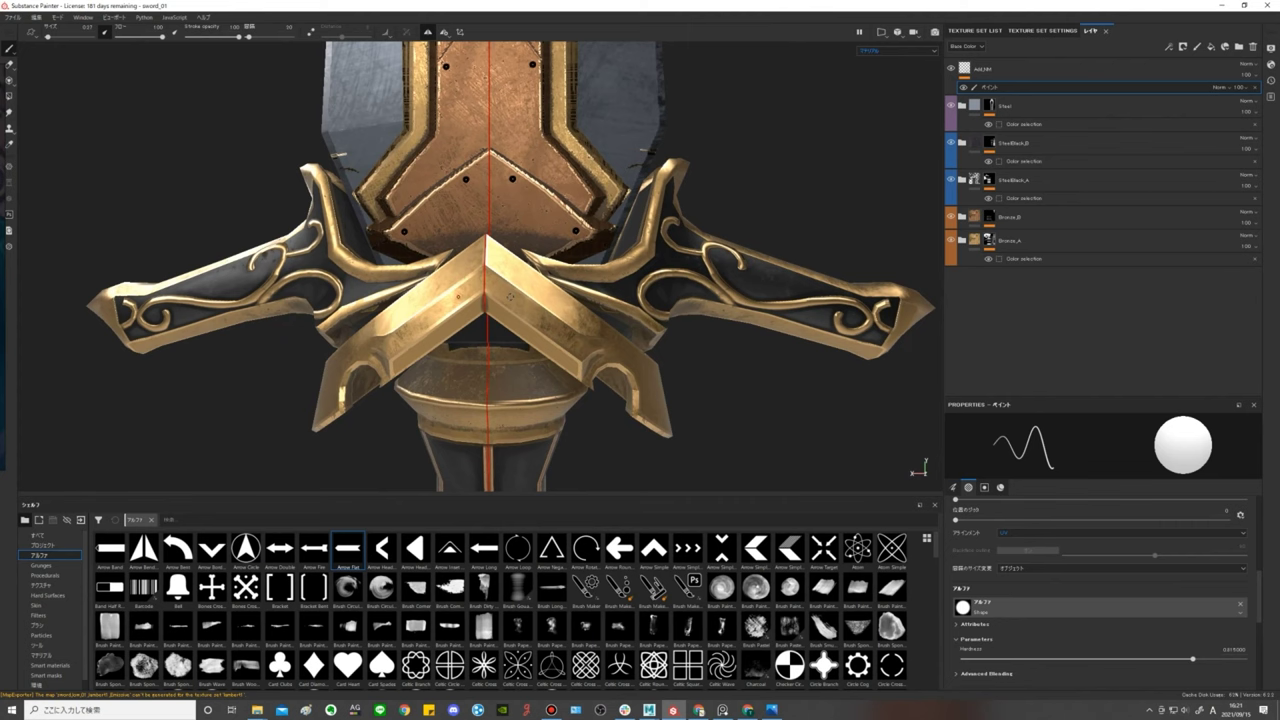
{"action": "left_click_drag", "start_coordinate": [506, 294], "coordinate": [576, 298], "text": "alt"}
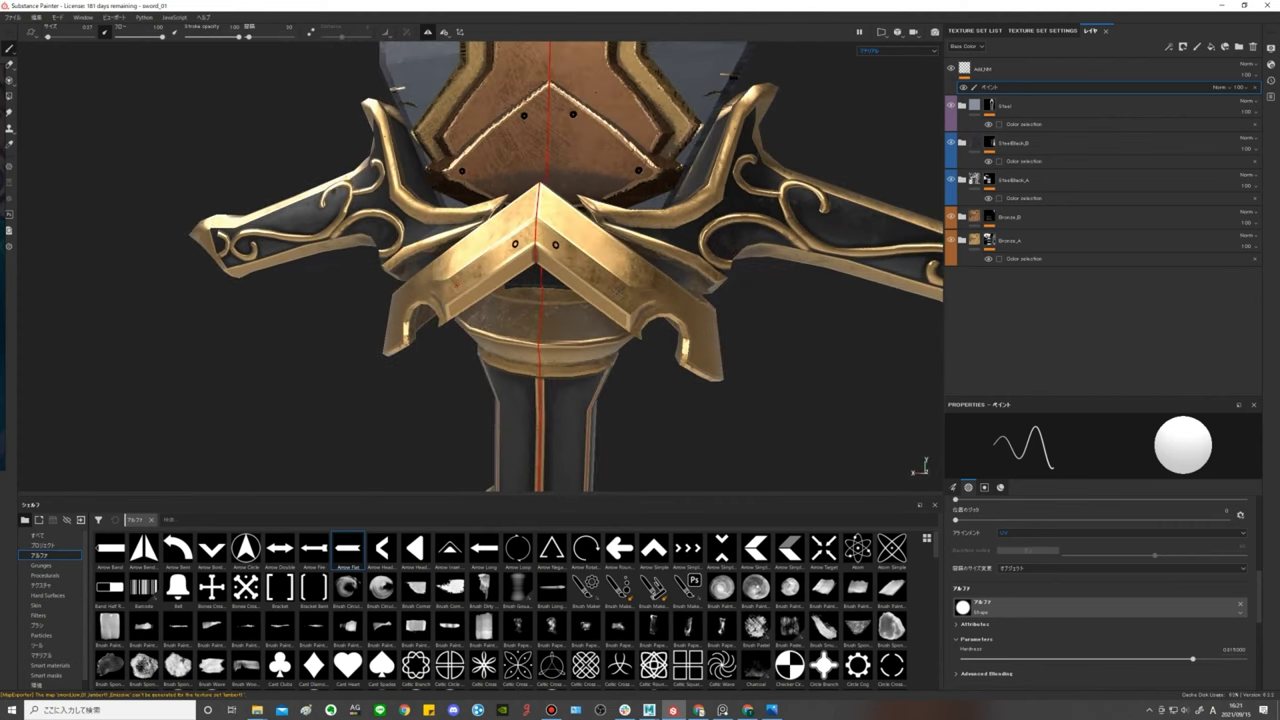
{"action": "key", "text": "f"}
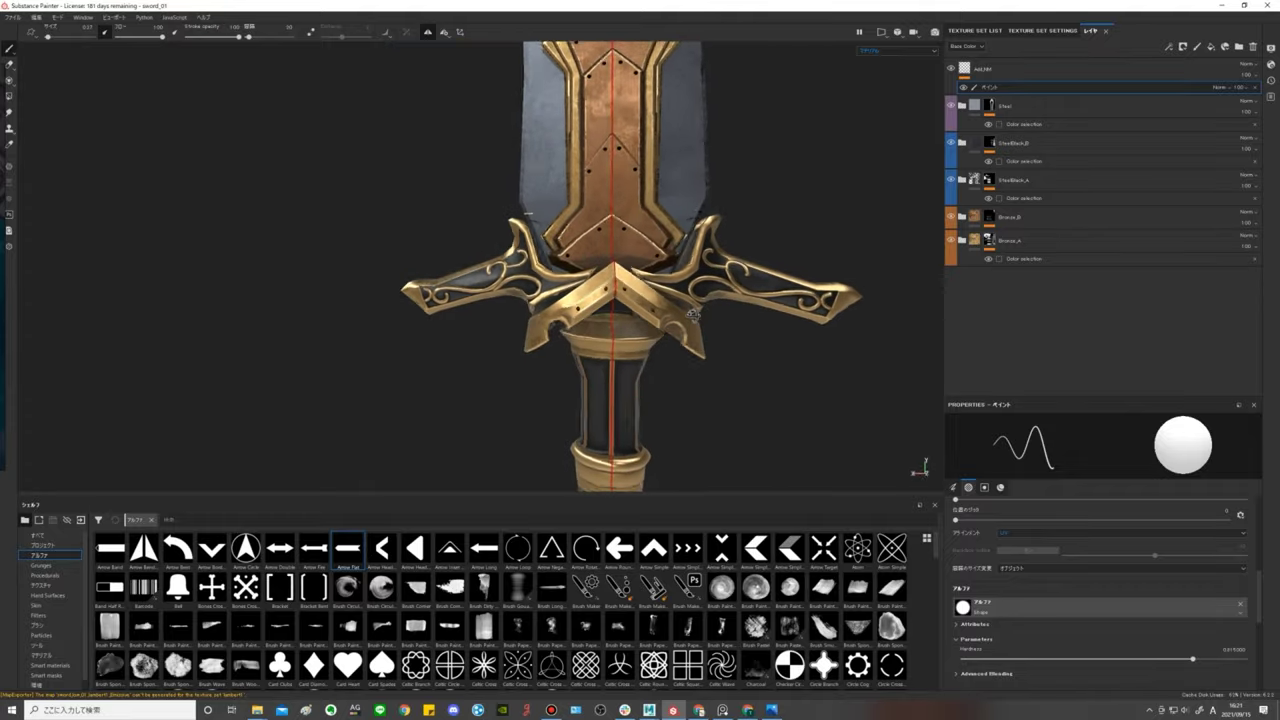
{"action": "left_click_drag", "start_coordinate": [675, 321], "coordinate": [602, 187], "text": "alt"}
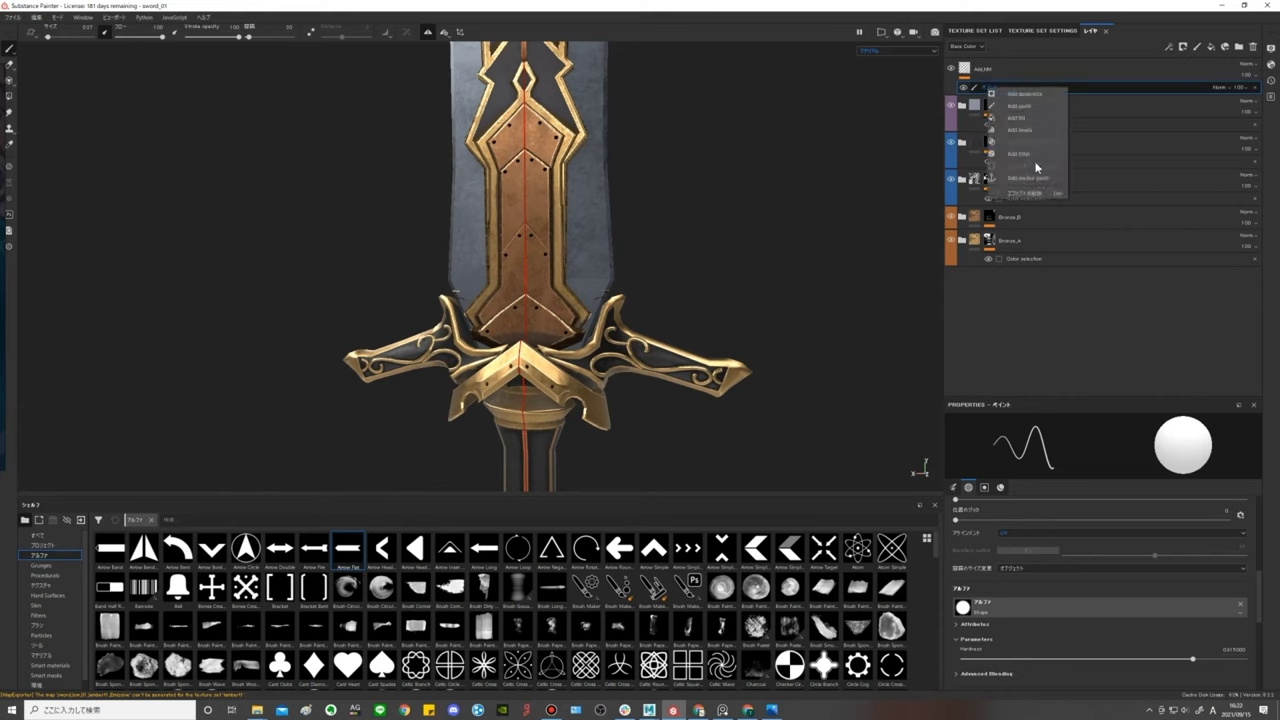
Add a filter set to Height To Normal inside Add_HM, then reselect the layer.
{"action": "left_click", "coordinate": [1033, 157]}
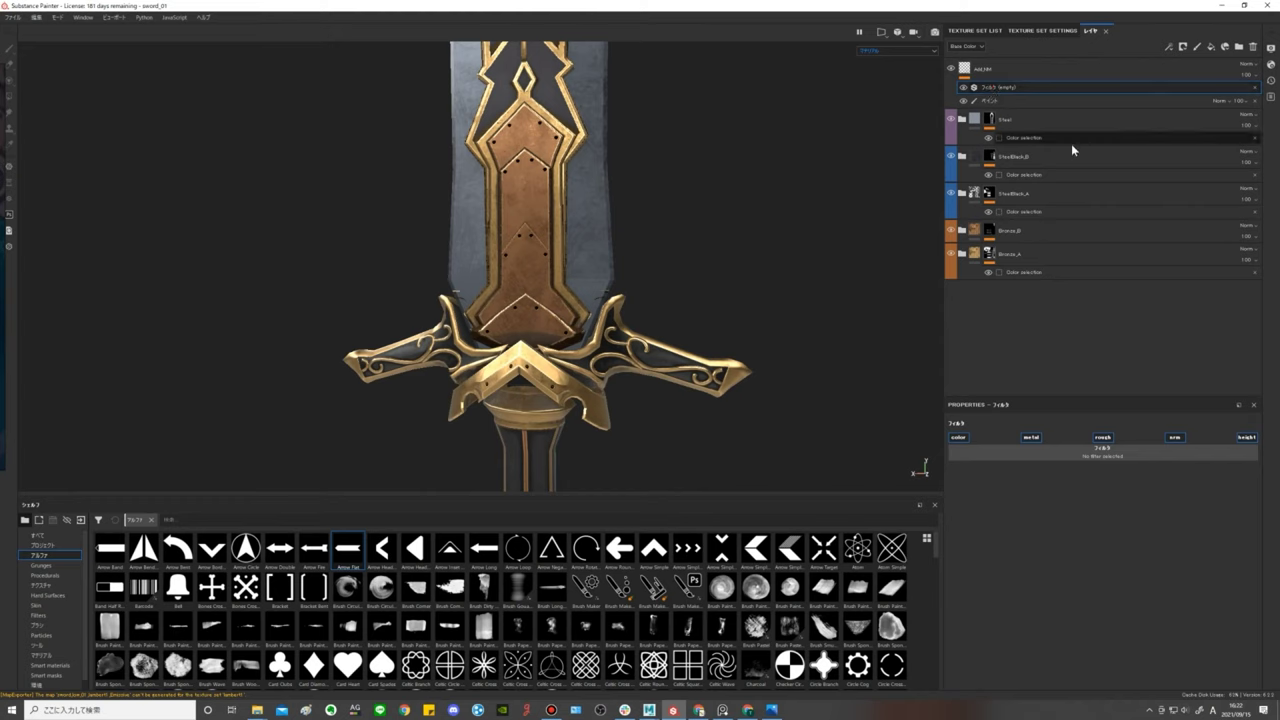
{"action": "left_click", "coordinate": [1086, 455]}
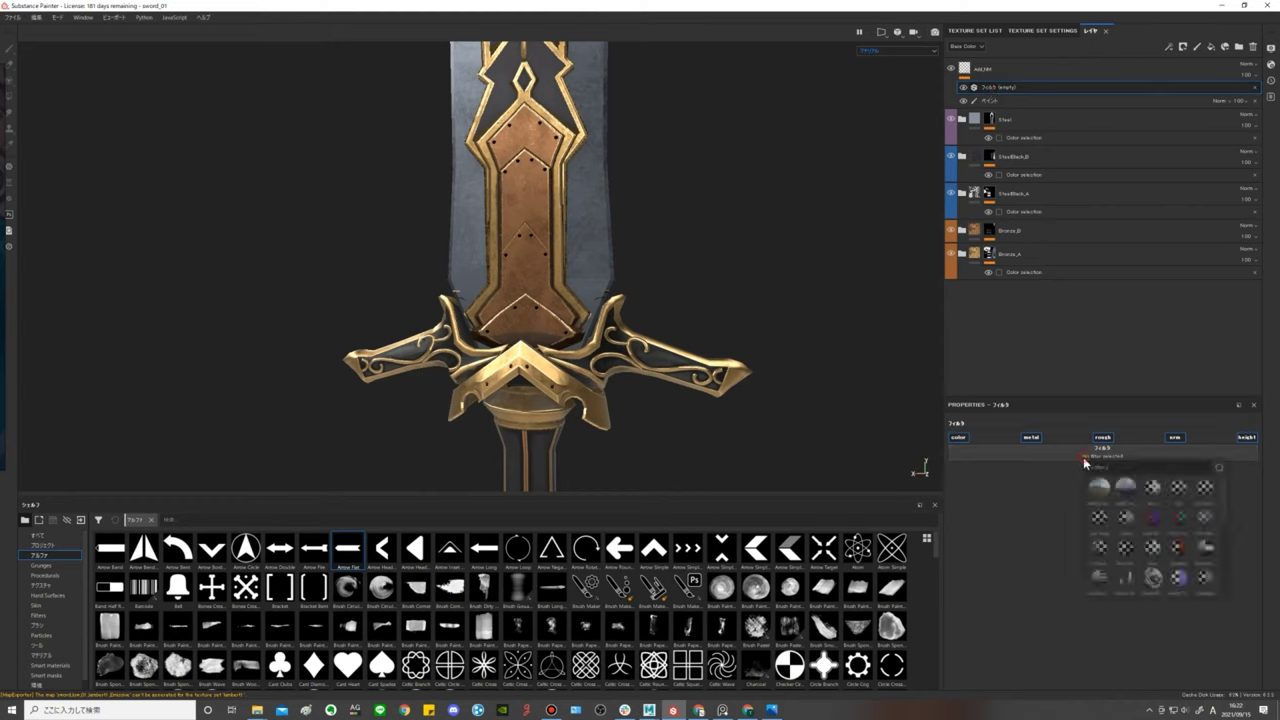
{"action": "left_click", "coordinate": [1192, 578]}
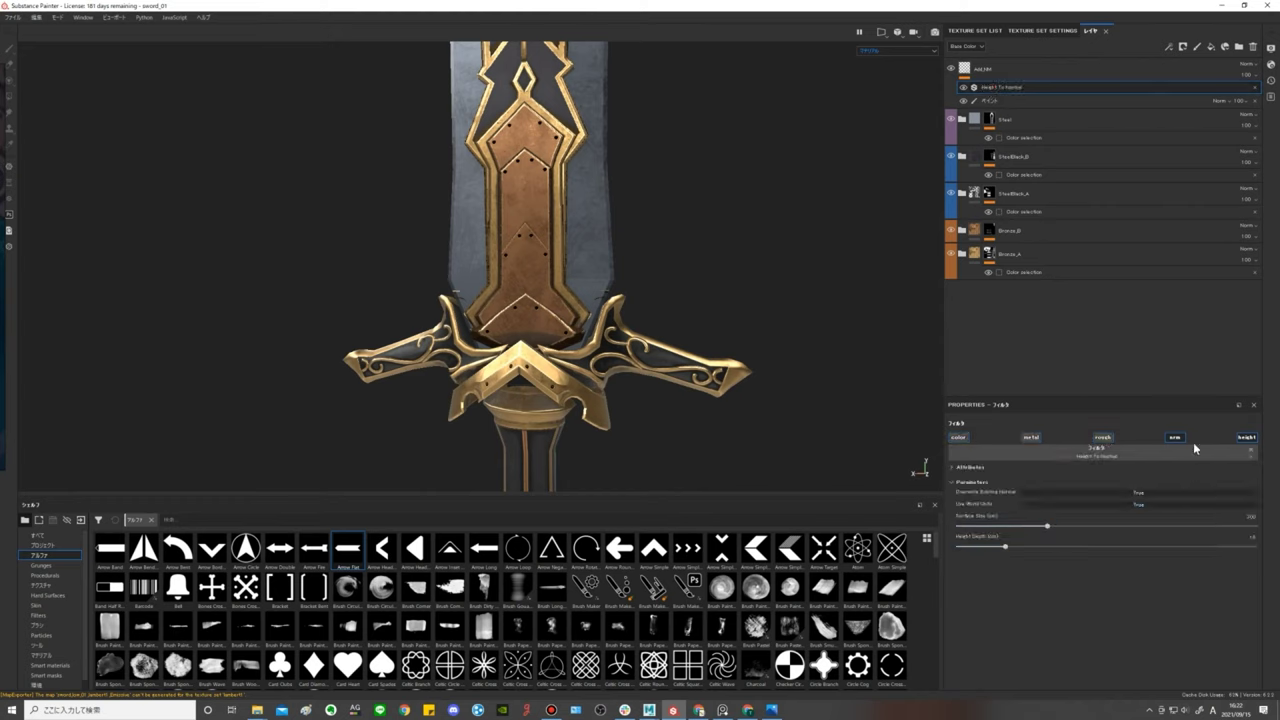
{"action": "left_click", "coordinate": [987, 72]}
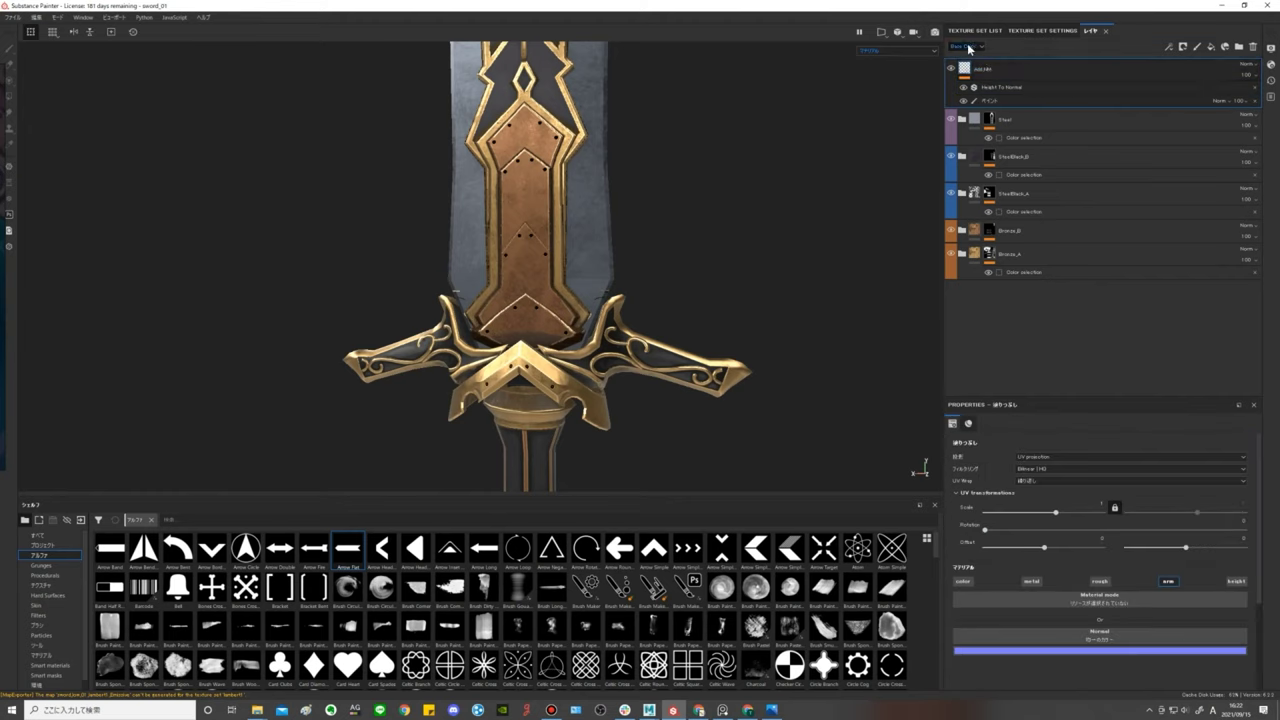
Show the Height channel, adjust Add_HM's opacity, then switch back to Base Color.
{"action": "left_click", "coordinate": [968, 49]}
{"action": "left_click", "coordinate": [963, 77]}
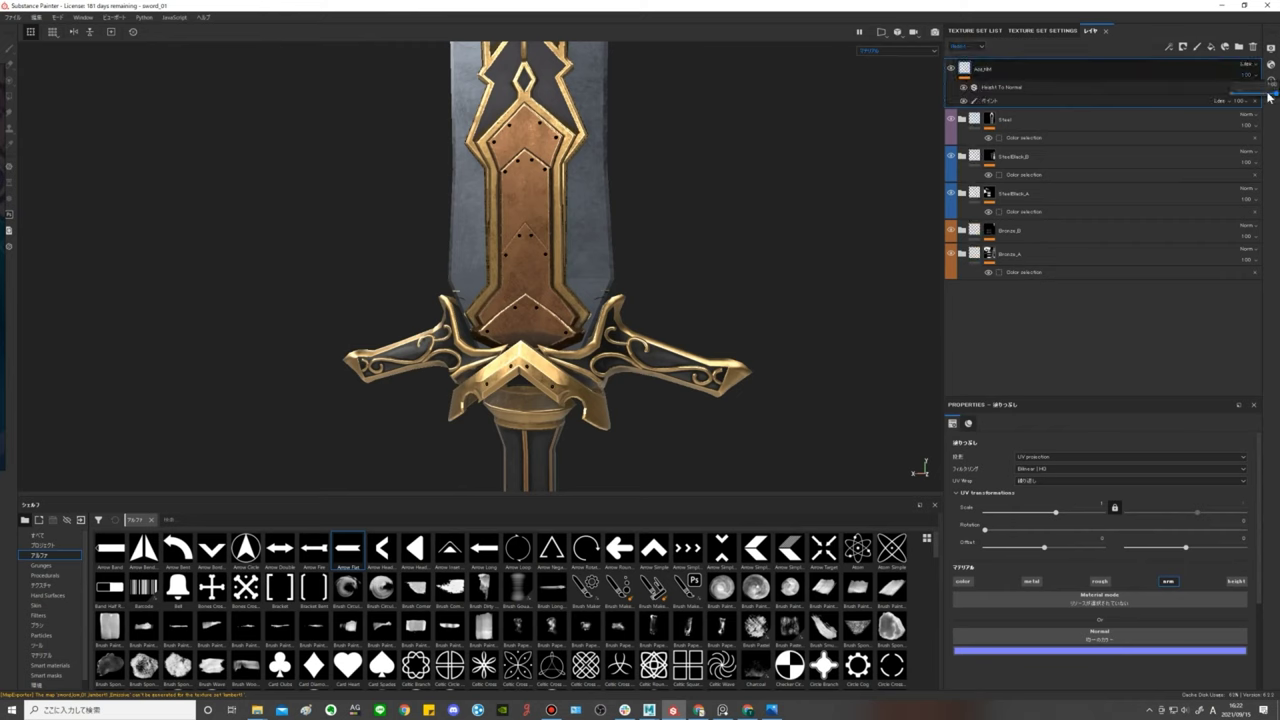
{"action": "left_click_drag", "start_coordinate": [1268, 96], "coordinate": [1252, 98]}
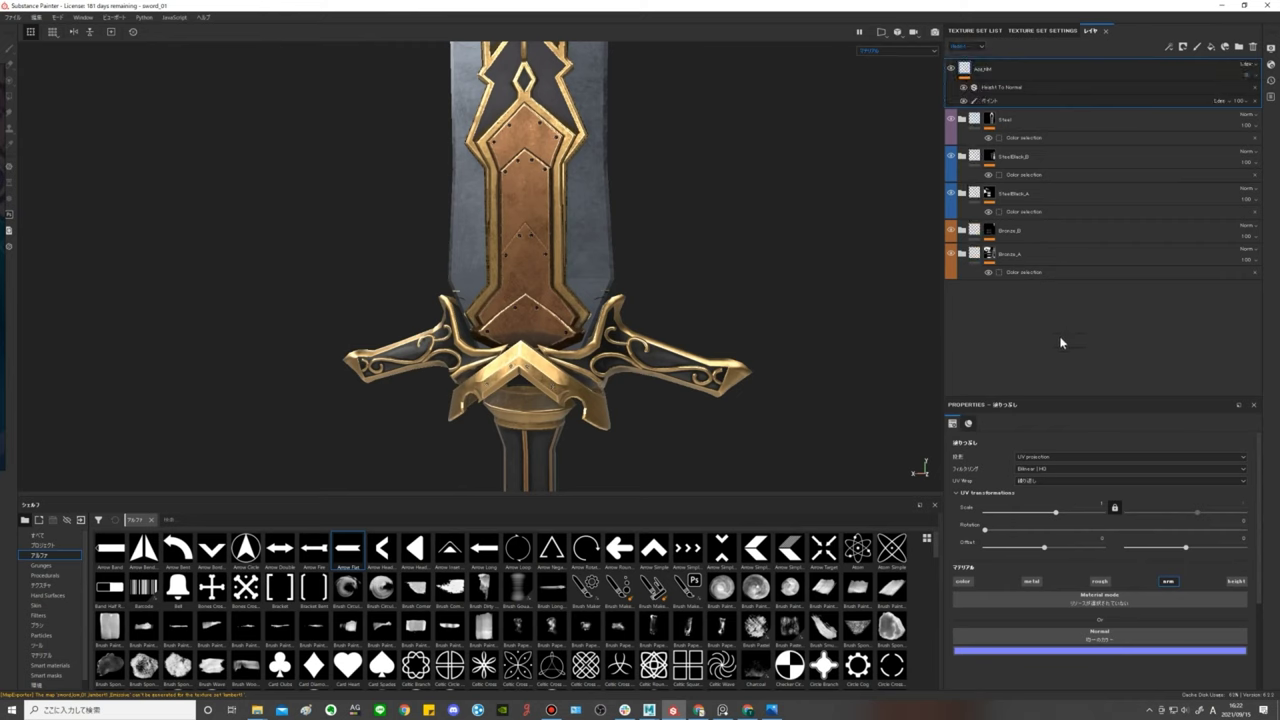
{"action": "left_click", "coordinate": [975, 47]}
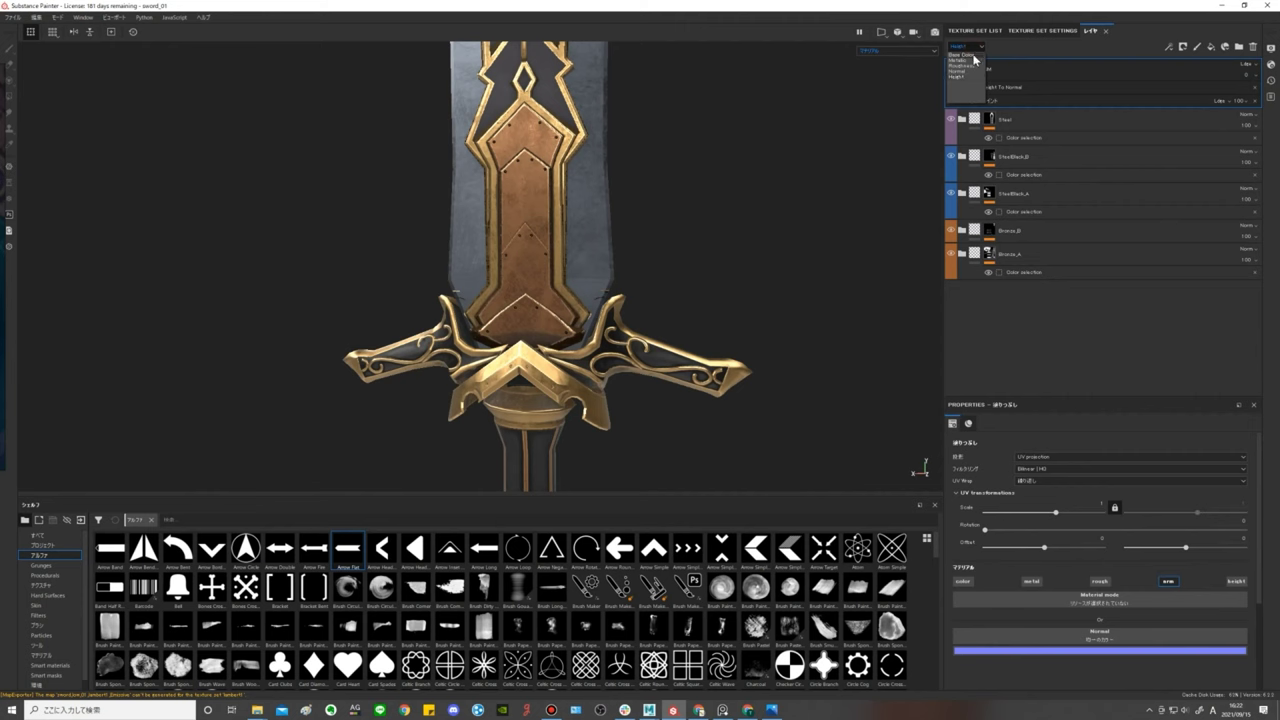
{"action": "left_click", "coordinate": [970, 55]}
Orbit and zoom around the guard and riveted copper plate to inspect them.
{"action": "scroll", "coordinate": [613, 223], "scroll_direction": "up", "scroll_amount": 2}
{"action": "scroll", "coordinate": [613, 223], "scroll_direction": "up", "scroll_amount": 3}
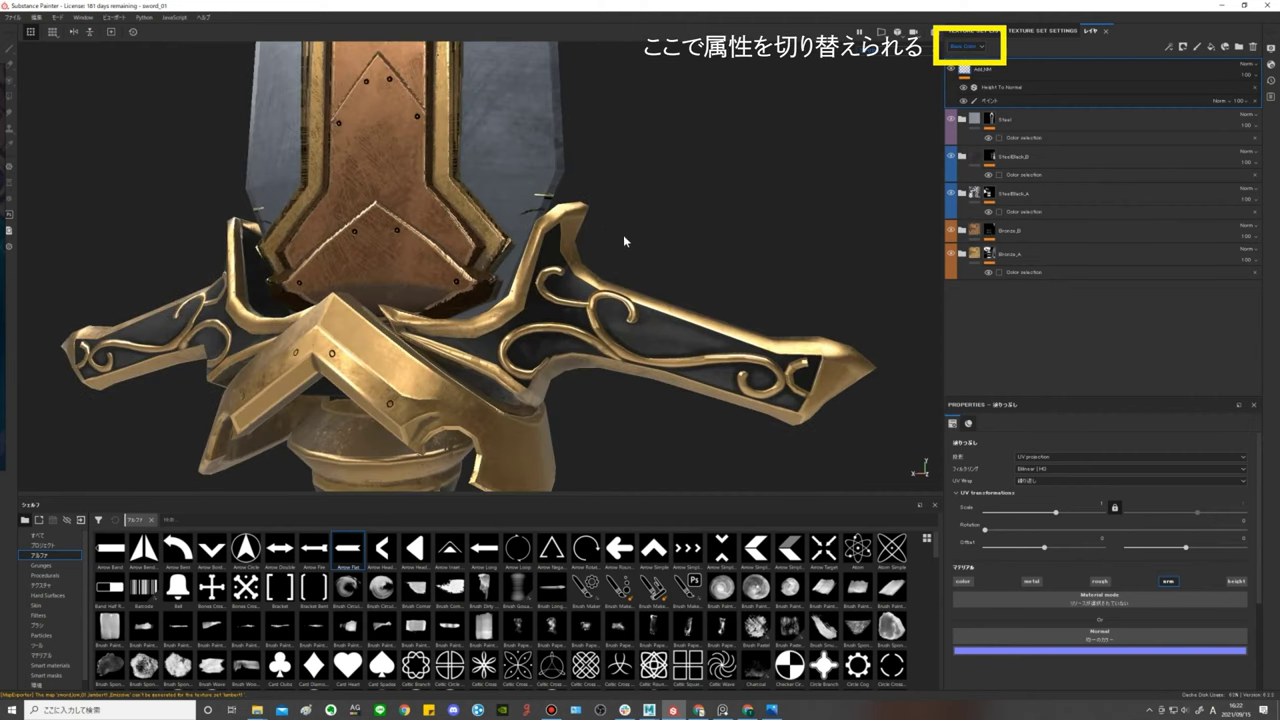
{"action": "mouse_move", "coordinate": [623, 240]}
{"action": "left_mouse_down", "text": "alt"}
{"action": "mouse_move", "coordinate": [760, 277]}
{"action": "mouse_move", "coordinate": [811, 234]}
{"action": "mouse_move", "coordinate": [757, 237]}
{"action": "mouse_move", "coordinate": [731, 266]}
{"action": "mouse_move", "coordinate": [757, 286]}
{"action": "mouse_move", "coordinate": [774, 229]}
{"action": "mouse_move", "coordinate": [760, 240]}
{"action": "left_mouse_up", "text": "alt"}
{"action": "scroll", "coordinate": [731, 266], "scroll_direction": "down", "scroll_amount": 2}
{"action": "scroll", "coordinate": [731, 266], "scroll_direction": "down", "scroll_amount": 3}
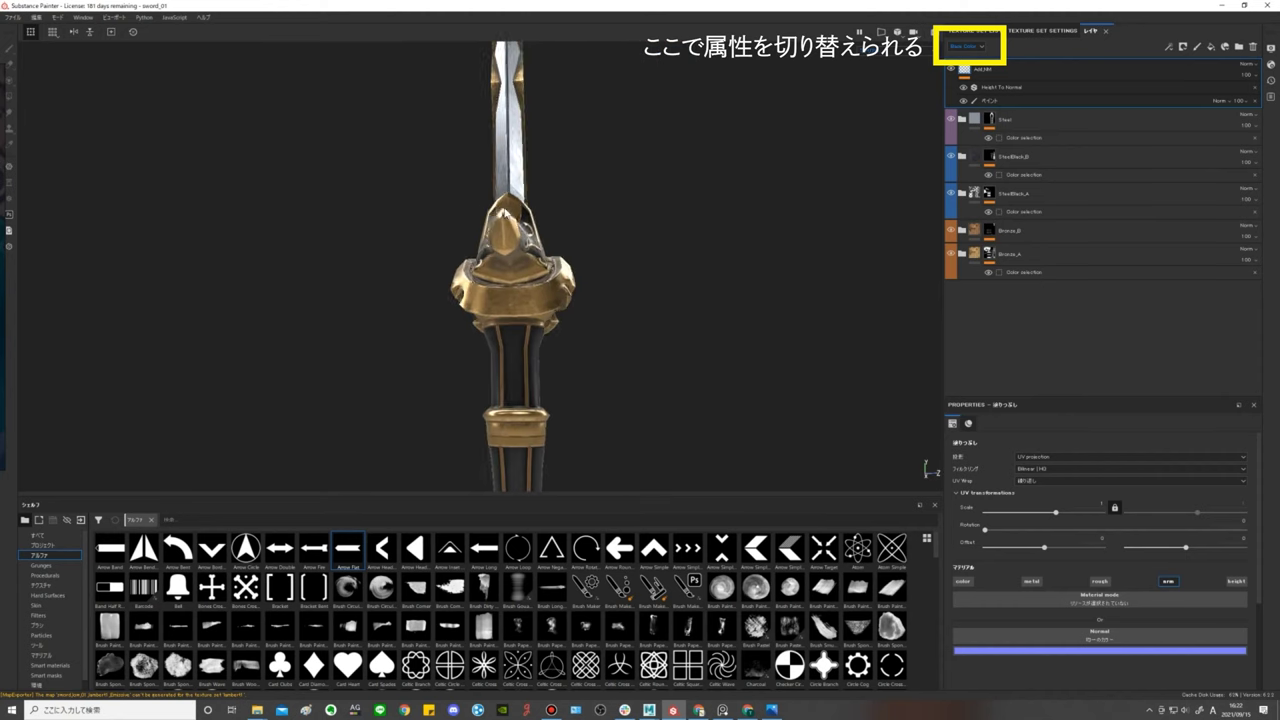
{"action": "left_click_drag", "start_coordinate": [620, 262], "coordinate": [588, 251], "text": "alt"}
{"action": "scroll", "coordinate": [585, 250], "scroll_direction": "up", "scroll_amount": 5}
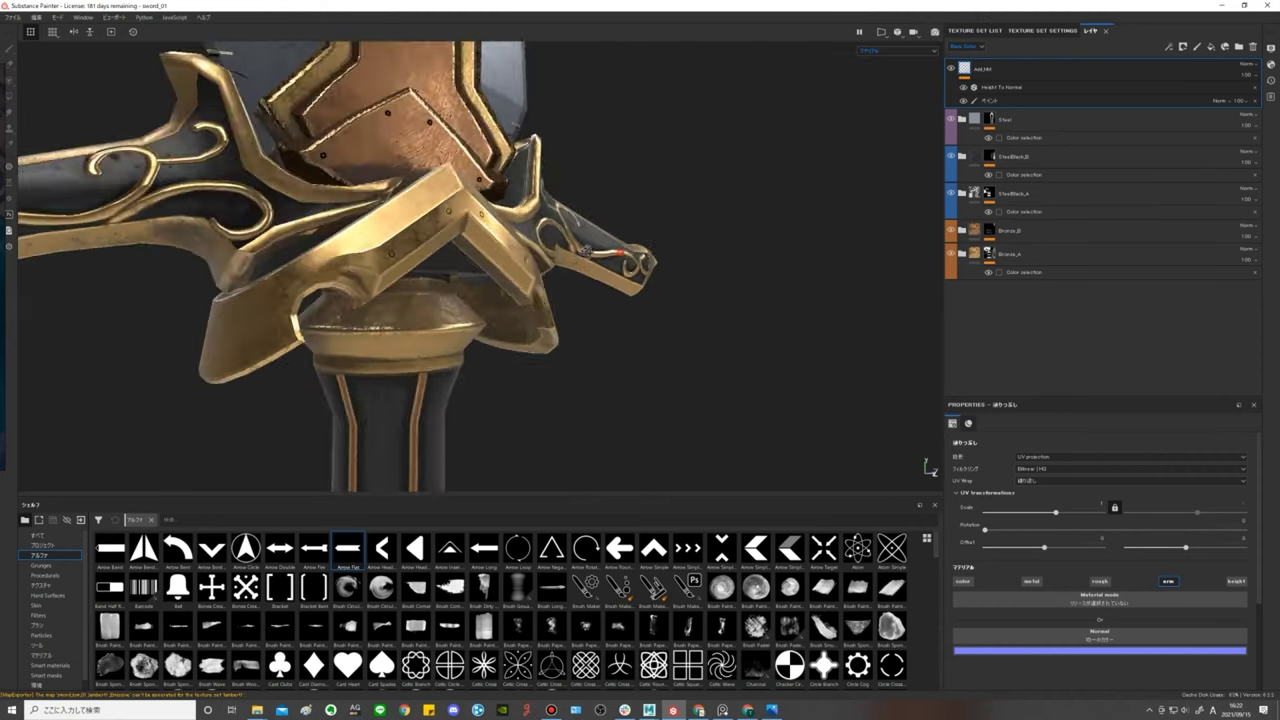
{"action": "scroll", "coordinate": [585, 250], "scroll_direction": "down", "scroll_amount": 3}
{"action": "scroll", "coordinate": [516, 254], "scroll_direction": "down", "scroll_amount": 2}
{"action": "scroll", "coordinate": [516, 254], "scroll_direction": "down", "scroll_amount": 2}
{"action": "mouse_move", "coordinate": [765, 252]}
{"action": "left_mouse_down", "text": "alt"}
{"action": "mouse_move", "coordinate": [631, 262]}
{"action": "mouse_move", "coordinate": [657, 243]}
{"action": "left_mouse_up", "text": "alt"}
{"action": "scroll", "coordinate": [660, 245], "scroll_direction": "up", "scroll_amount": 2}
{"action": "scroll", "coordinate": [677, 260], "scroll_direction": "up", "scroll_amount": 2}
{"action": "scroll", "coordinate": [694, 264], "scroll_direction": "up", "scroll_amount": 1}
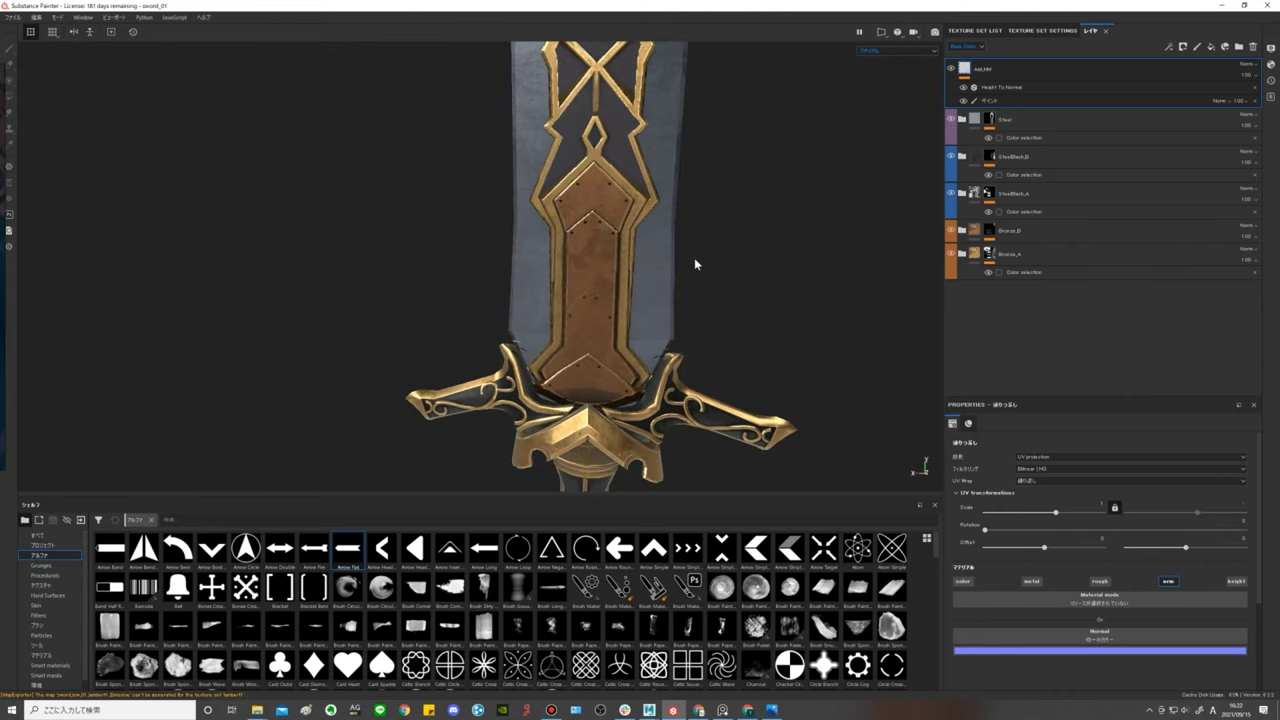
{"action": "scroll", "coordinate": [694, 257], "scroll_direction": "up", "scroll_amount": 1}
{"action": "scroll", "coordinate": [560, 260], "scroll_direction": "up", "scroll_amount": 2}
{"action": "scroll", "coordinate": [666, 263], "scroll_direction": "up", "scroll_amount": 2}
{"action": "scroll", "coordinate": [676, 265], "scroll_direction": "down", "scroll_amount": 1}
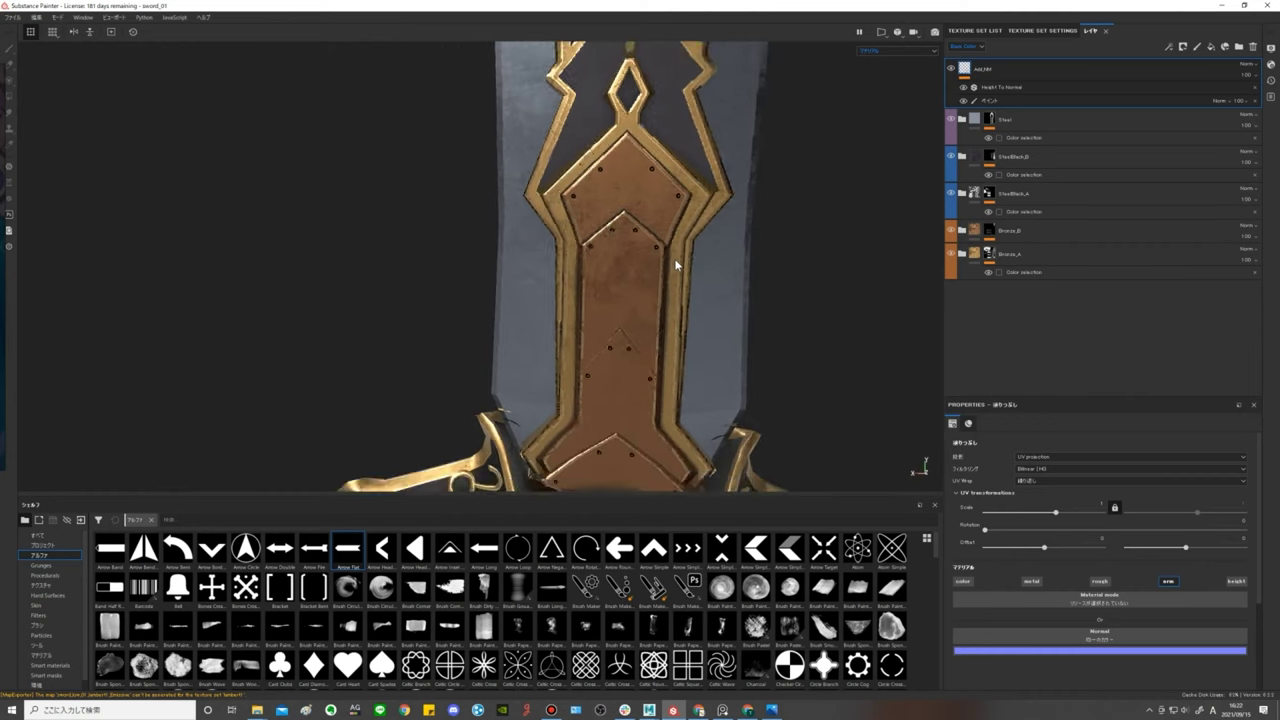
{"action": "scroll", "coordinate": [676, 265], "scroll_direction": "down", "scroll_amount": 3}
{"action": "scroll", "coordinate": [669, 222], "scroll_direction": "up", "scroll_amount": 4}
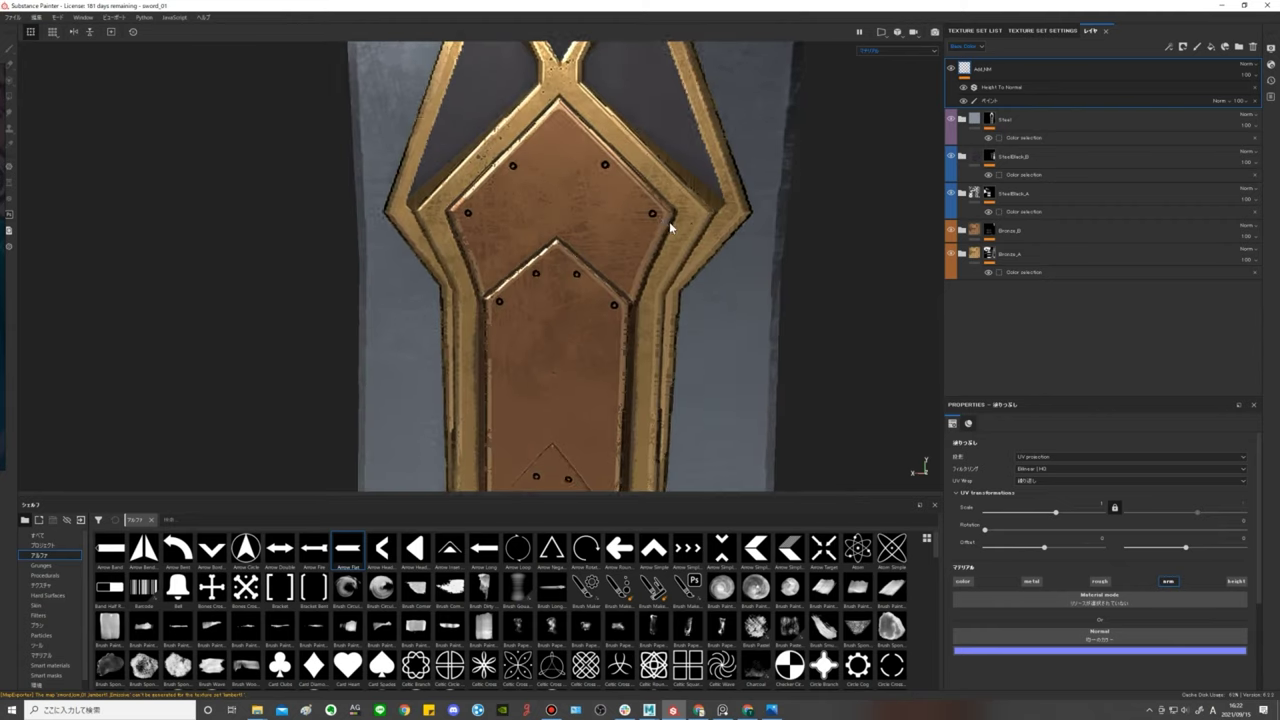
{"action": "scroll", "coordinate": [669, 221], "scroll_direction": "up", "scroll_amount": 1}
{"action": "scroll", "coordinate": [580, 216], "scroll_direction": "up", "scroll_amount": 3}
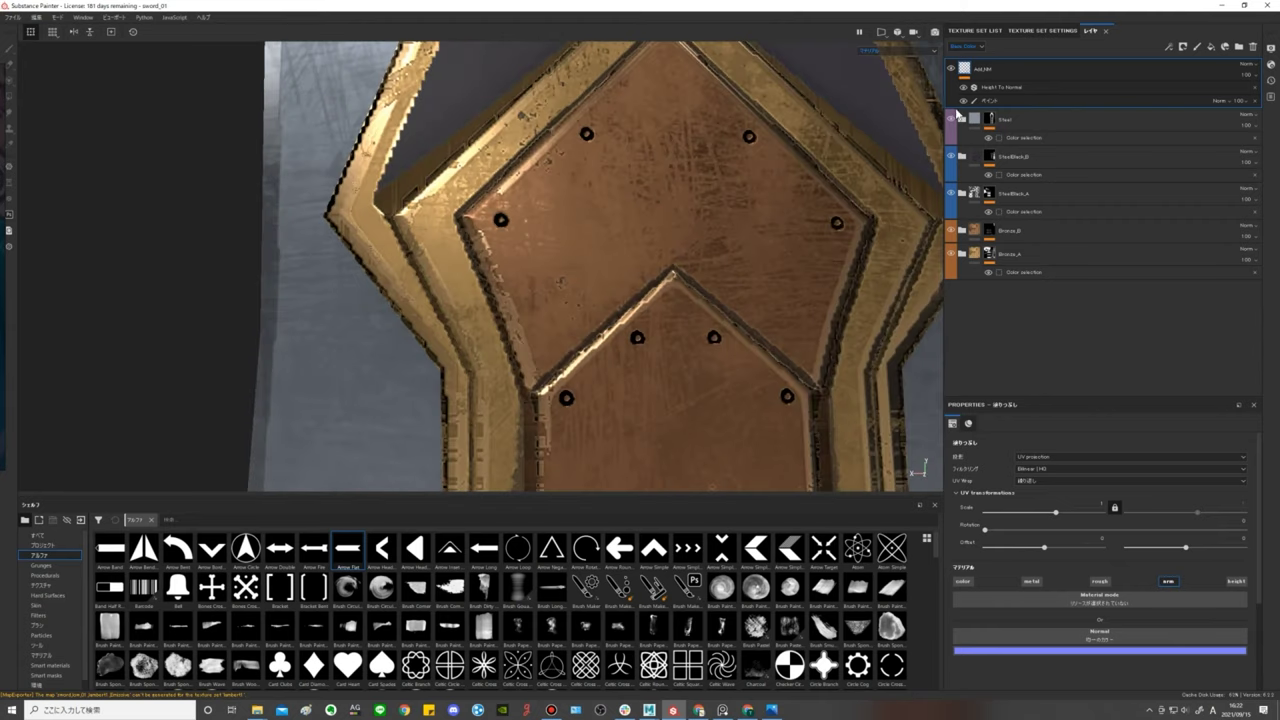
Show the Normal channel and turn the rivet layer's opacity down to make the holes shallower.
{"action": "left_click", "coordinate": [971, 48]}
{"action": "left_click", "coordinate": [967, 71]}
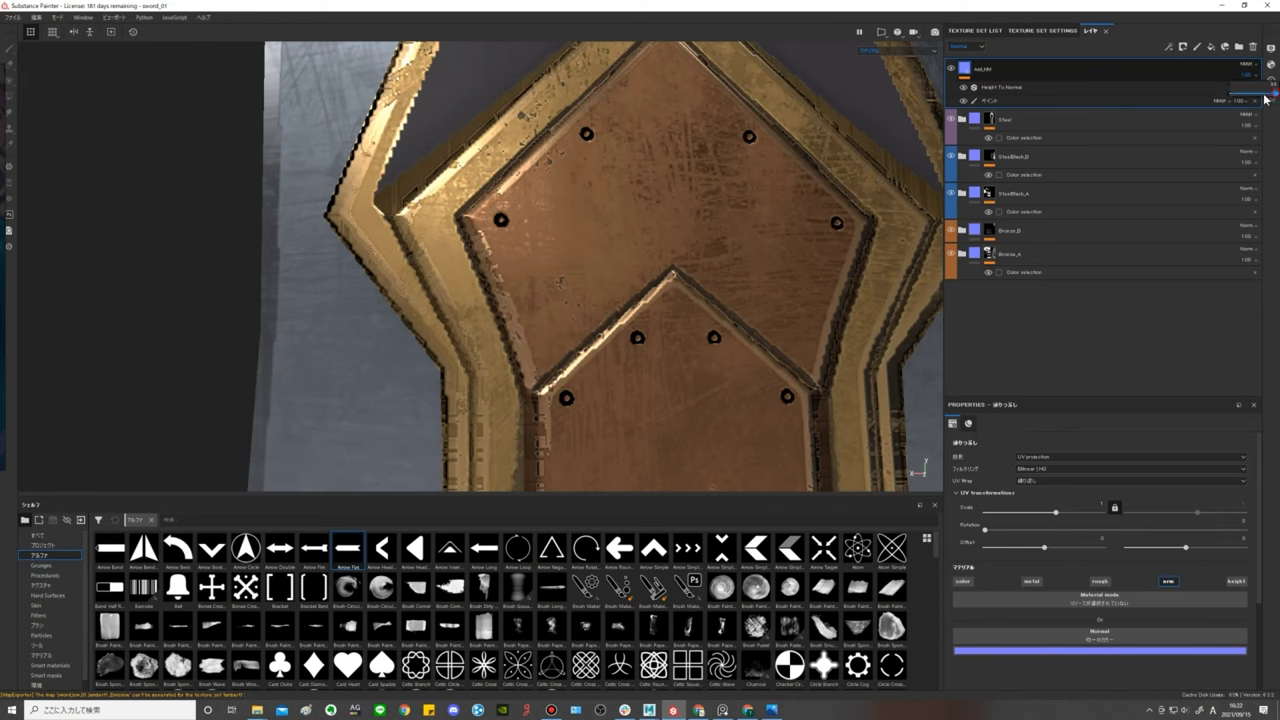
{"action": "left_click_drag", "start_coordinate": [1265, 98], "coordinate": [1205, 100]}
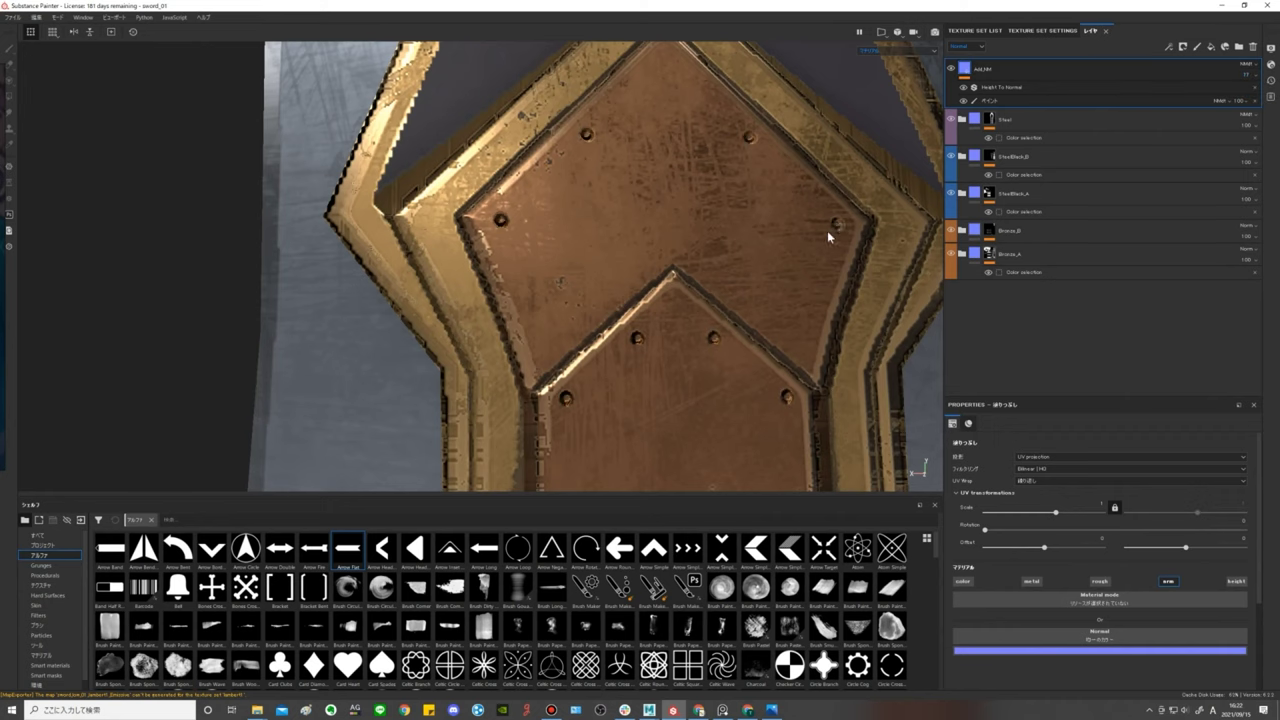
{"action": "scroll", "coordinate": [821, 232], "scroll_direction": "down", "scroll_amount": 3}
{"action": "scroll", "coordinate": [840, 270], "scroll_direction": "down", "scroll_amount": 2}
{"action": "scroll", "coordinate": [760, 260], "scroll_direction": "down", "scroll_amount": 3}
{"action": "scroll", "coordinate": [670, 245], "scroll_direction": "down", "scroll_amount": 2}
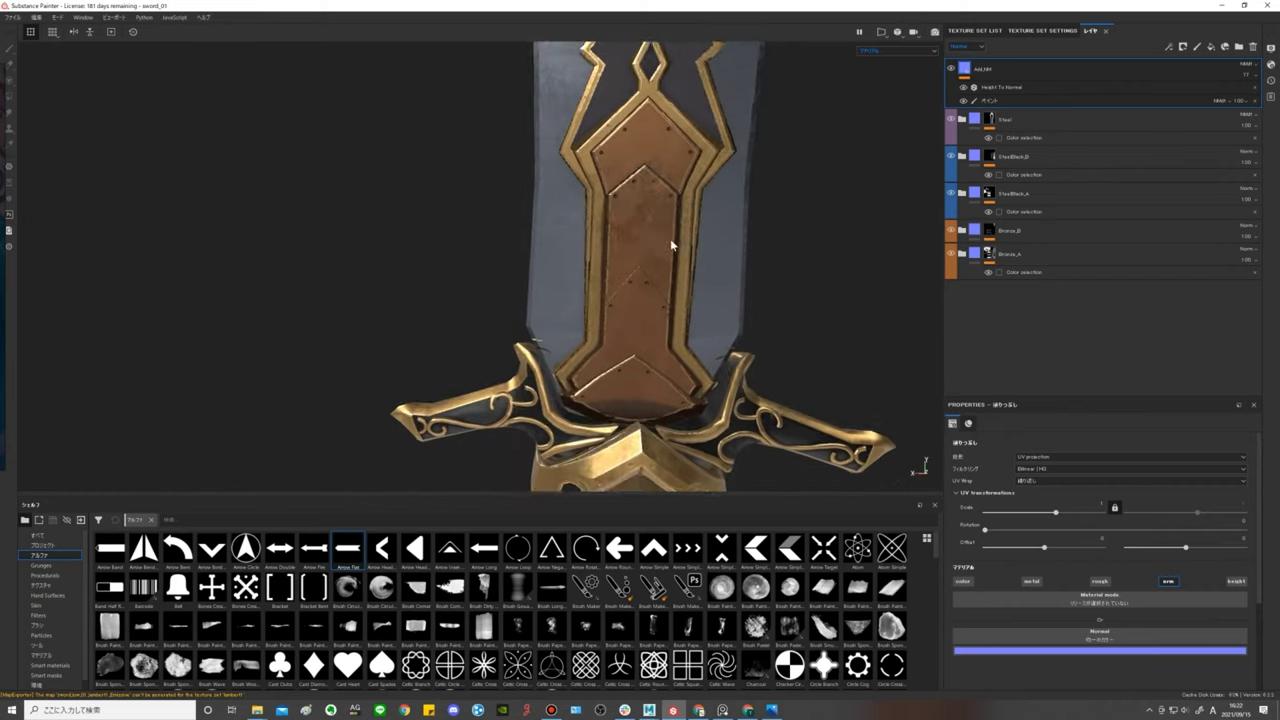
{"action": "scroll", "coordinate": [698, 243], "scroll_direction": "down", "scroll_amount": 3}
{"action": "scroll", "coordinate": [685, 248], "scroll_direction": "down", "scroll_amount": 2}
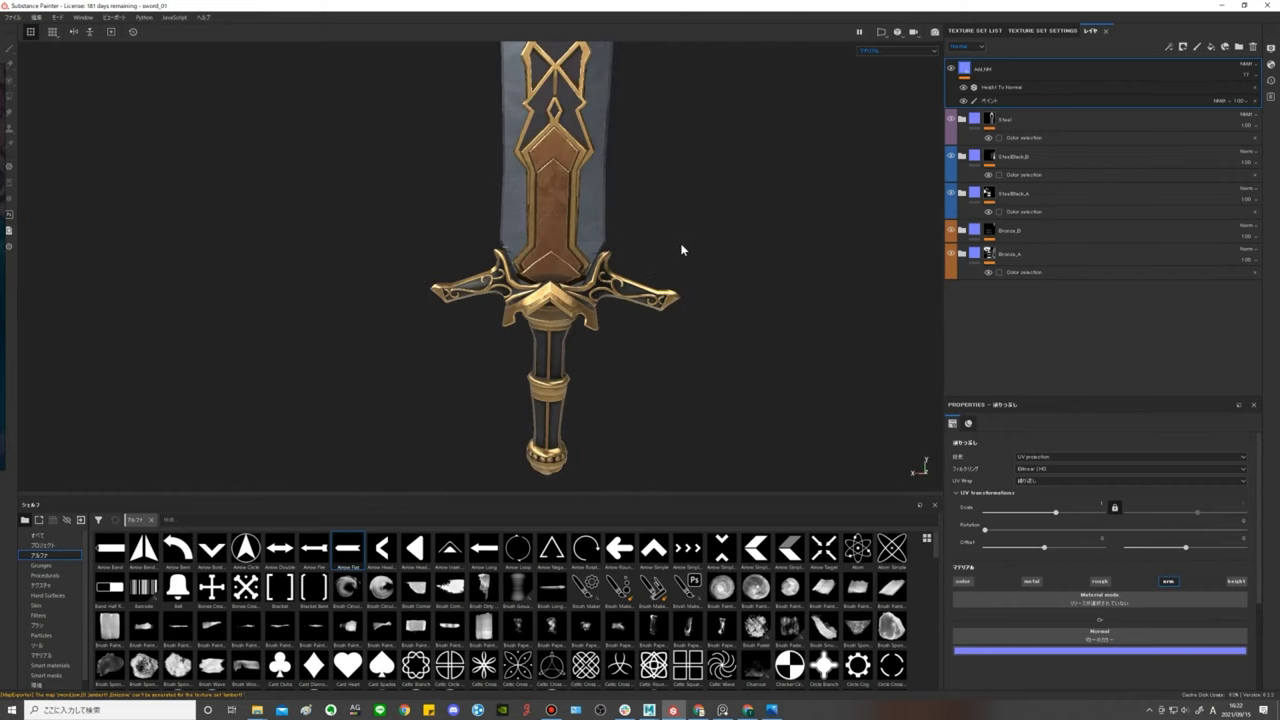
{"action": "left_click_drag", "start_coordinate": [680, 251], "coordinate": [650, 240], "text": "alt"}
{"action": "scroll", "coordinate": [666, 238], "scroll_direction": "up", "scroll_amount": 3}
{"action": "scroll", "coordinate": [600, 235], "scroll_direction": "up", "scroll_amount": 5}
Fine-tune the top rivet layer's opacity, check the blade and guard, and tag the layer orange.
{"action": "left_click", "coordinate": [1255, 76]}
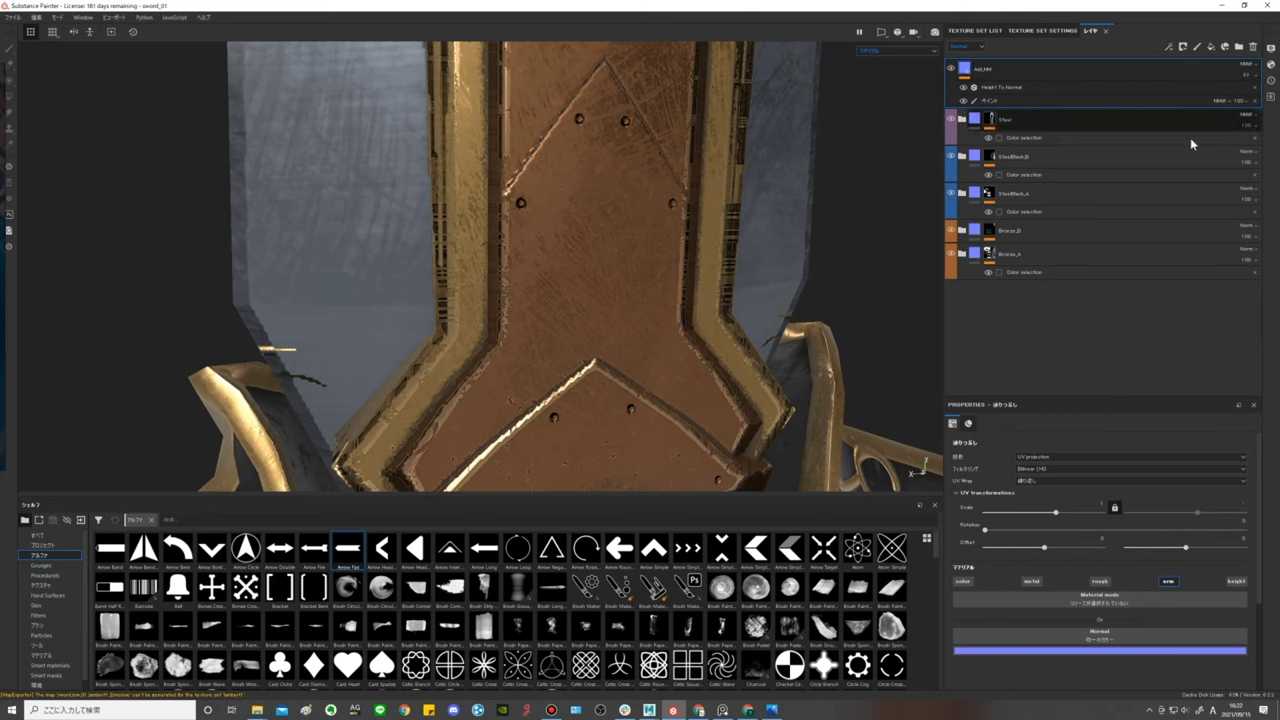
{"action": "scroll", "coordinate": [654, 194], "scroll_direction": "down", "scroll_amount": 3}
{"action": "scroll", "coordinate": [680, 200], "scroll_direction": "down", "scroll_amount": 2}
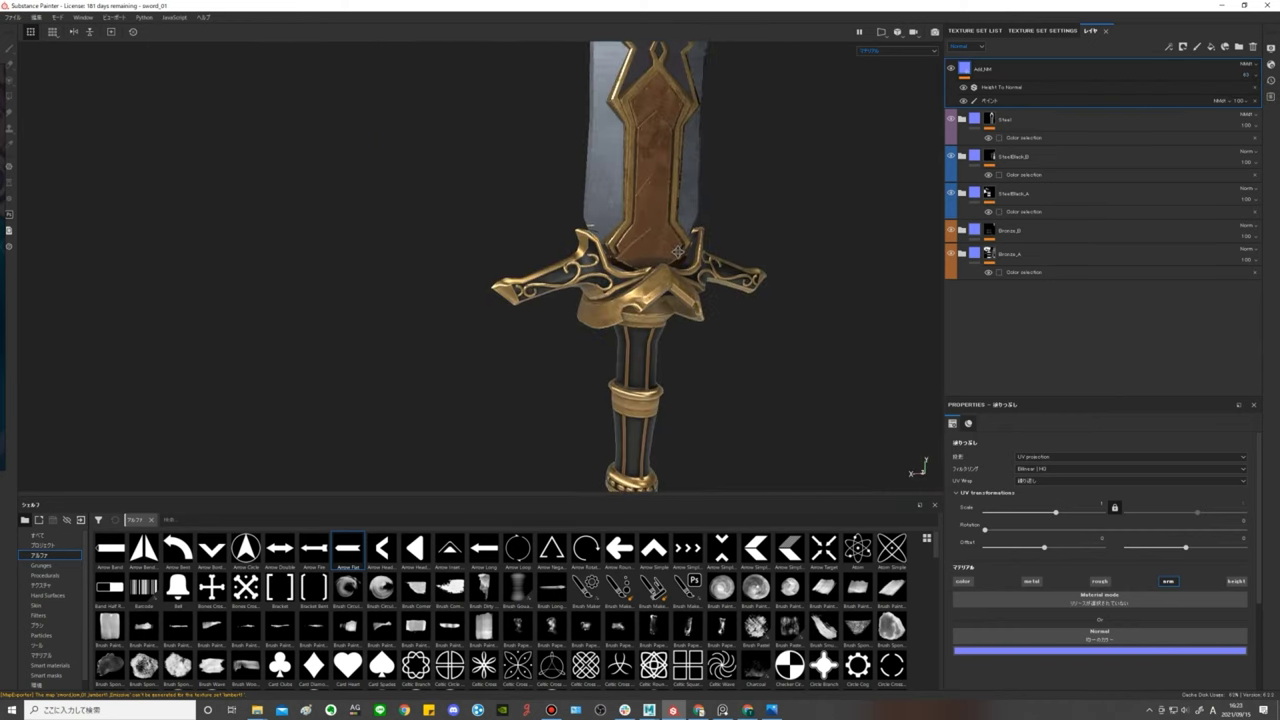
{"action": "mouse_move", "coordinate": [680, 200]}
{"action": "left_mouse_down", "text": "alt"}
{"action": "mouse_move", "coordinate": [577, 225]}
{"action": "mouse_move", "coordinate": [601, 235]}
{"action": "left_mouse_up", "text": "alt"}
{"action": "right_click_drag", "start_coordinate": [680, 234], "coordinate": [747, 267], "text": "alt"}
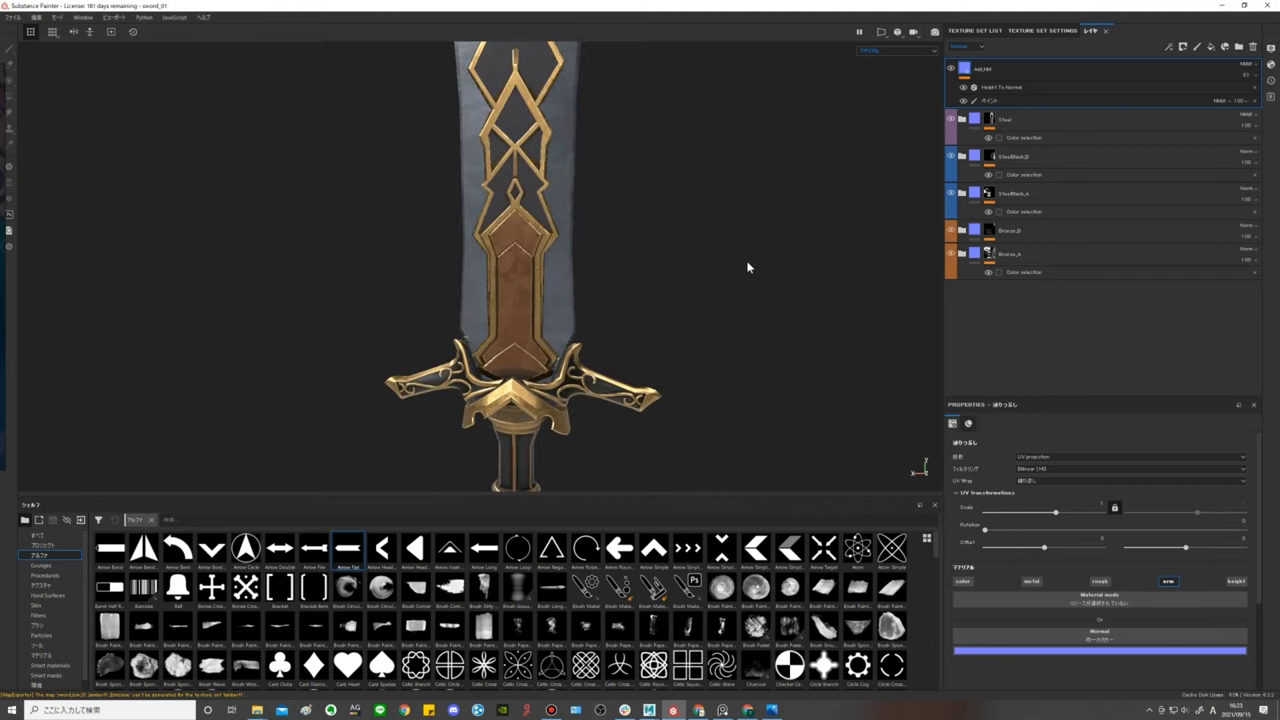
{"action": "left_click_drag", "start_coordinate": [718, 270], "coordinate": [757, 287], "text": "alt"}
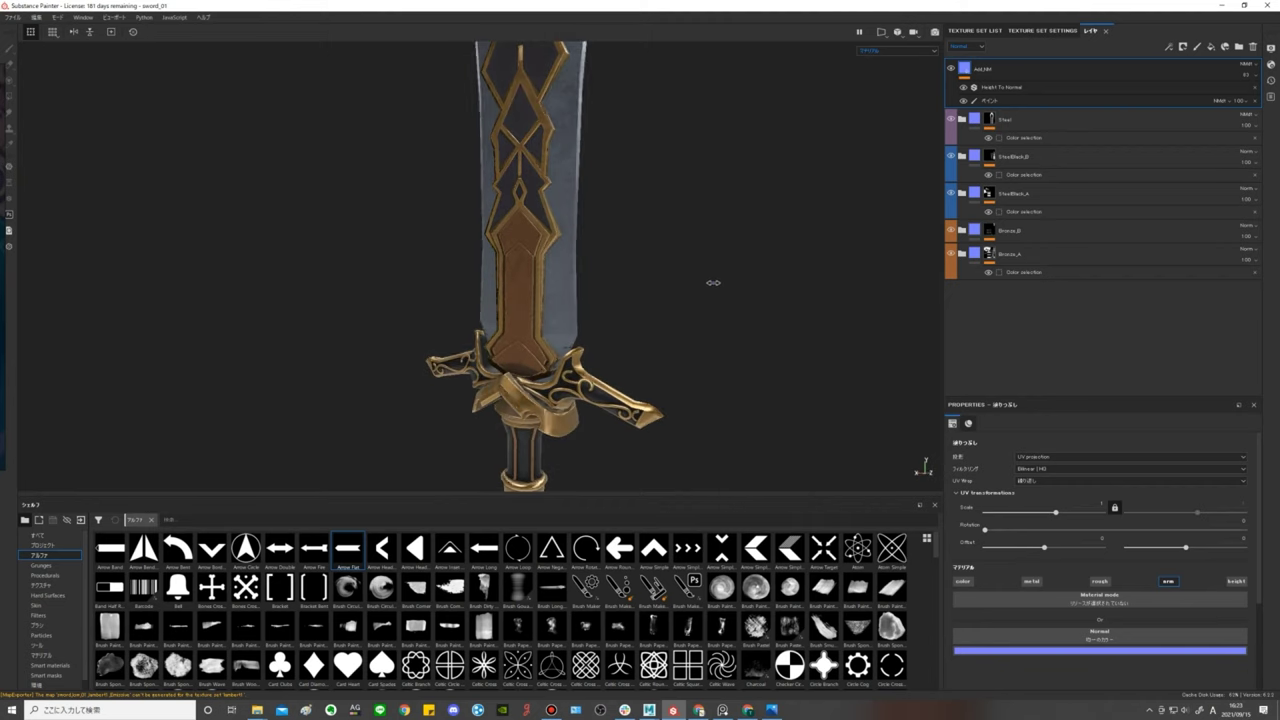
{"action": "mouse_move", "coordinate": [665, 281]}
{"action": "left_mouse_down", "text": "alt"}
{"action": "mouse_move", "coordinate": [689, 254]}
{"action": "mouse_move", "coordinate": [712, 179]}
{"action": "left_mouse_up", "text": "alt"}
{"action": "scroll", "coordinate": [700, 200], "scroll_direction": "up", "scroll_amount": 3}
{"action": "scroll", "coordinate": [811, 211], "scroll_direction": "up", "scroll_amount": 4}
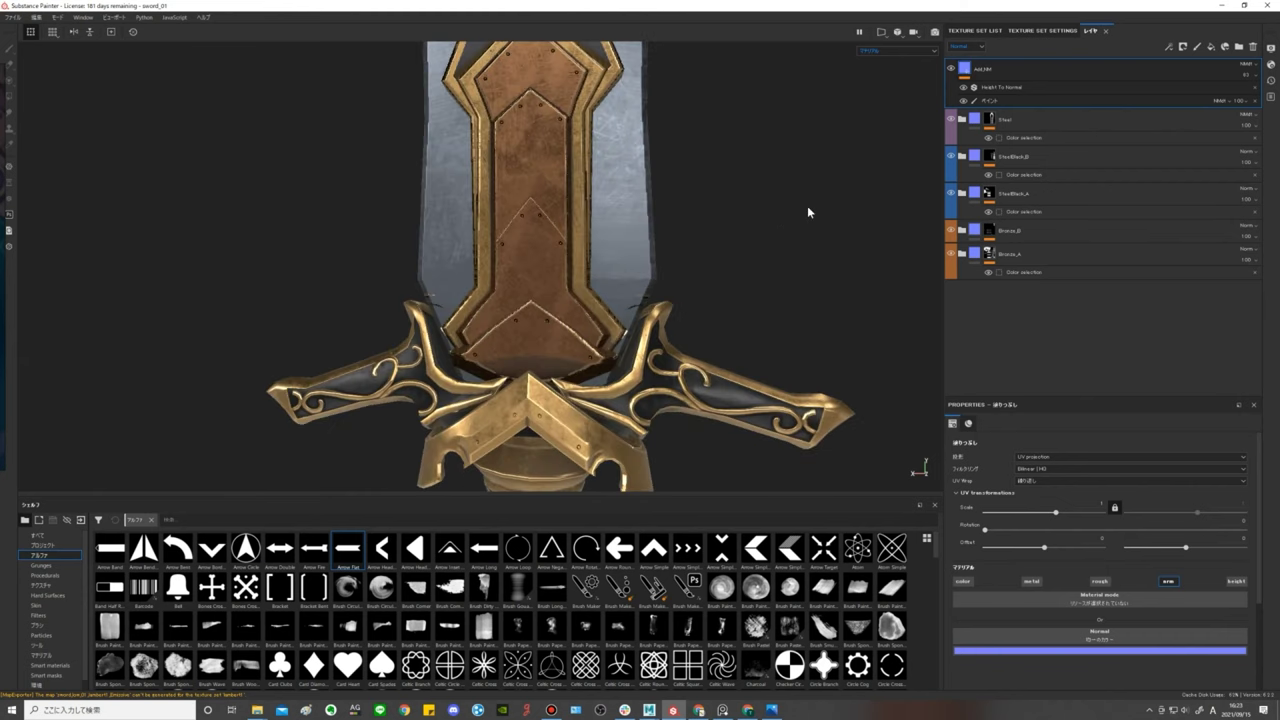
{"action": "right_click", "coordinate": [989, 73]}
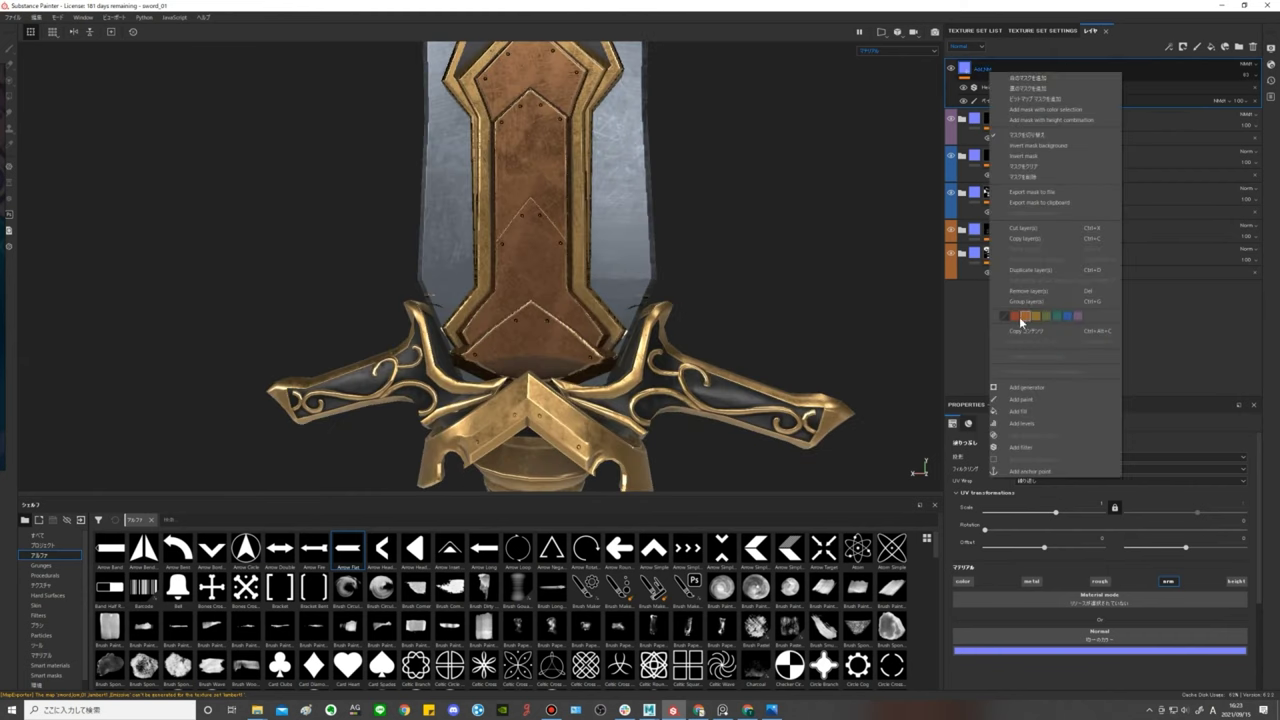
{"action": "left_click", "coordinate": [1021, 319]}
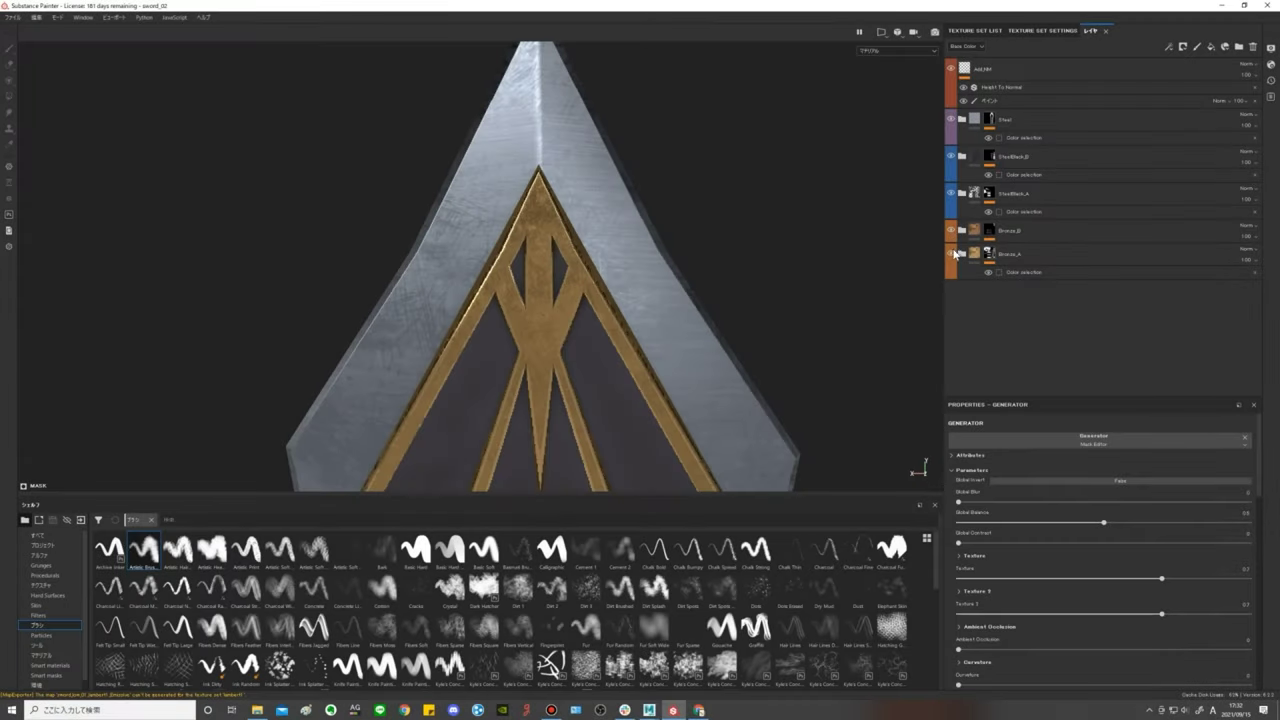
Expand the Bronze_A folder to list Sharpen, Edges Damages, Surface Details, Dirt and Base Metal.
{"action": "left_click", "coordinate": [951, 254]}
{"action": "left_click", "coordinate": [951, 254]}
{"action": "left_click", "coordinate": [961, 254]}
{"action": "scroll", "coordinate": [1017, 293], "scroll_direction": "down", "scroll_amount": 2}
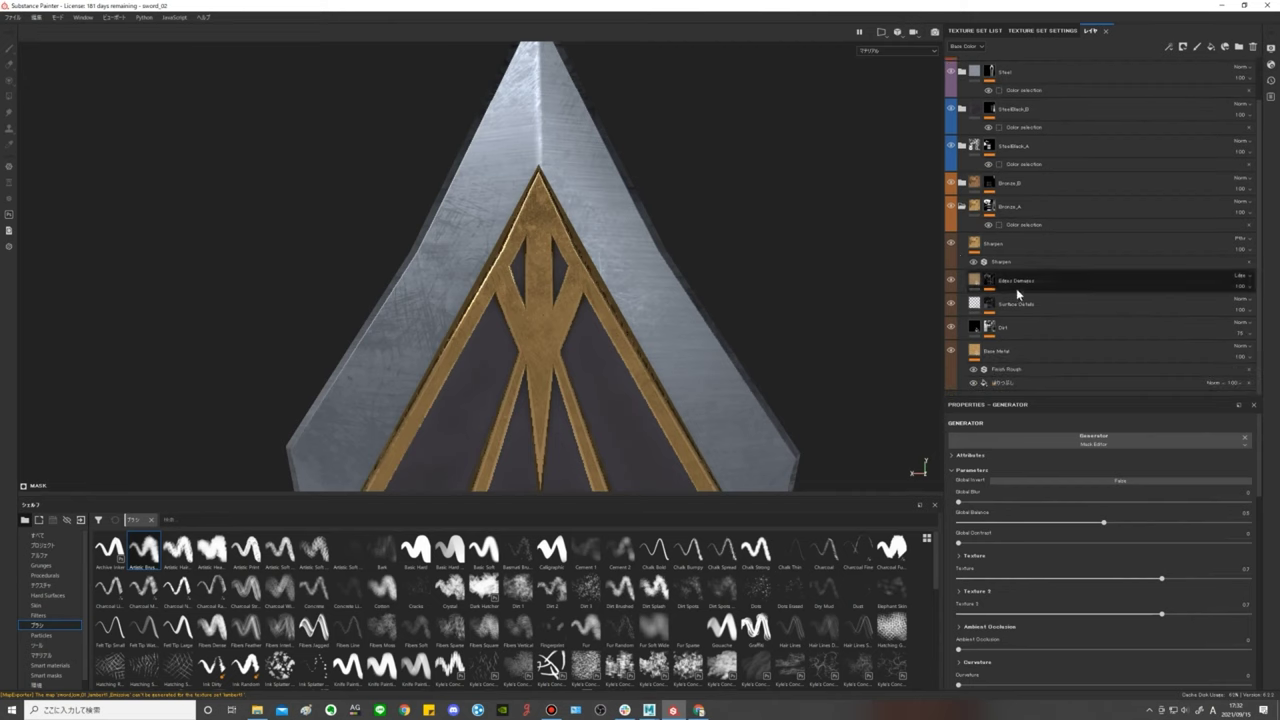
Compare the gold trim at the blade tip with the Edges Damage layer hidden and shown.
{"action": "left_click", "coordinate": [951, 281]}
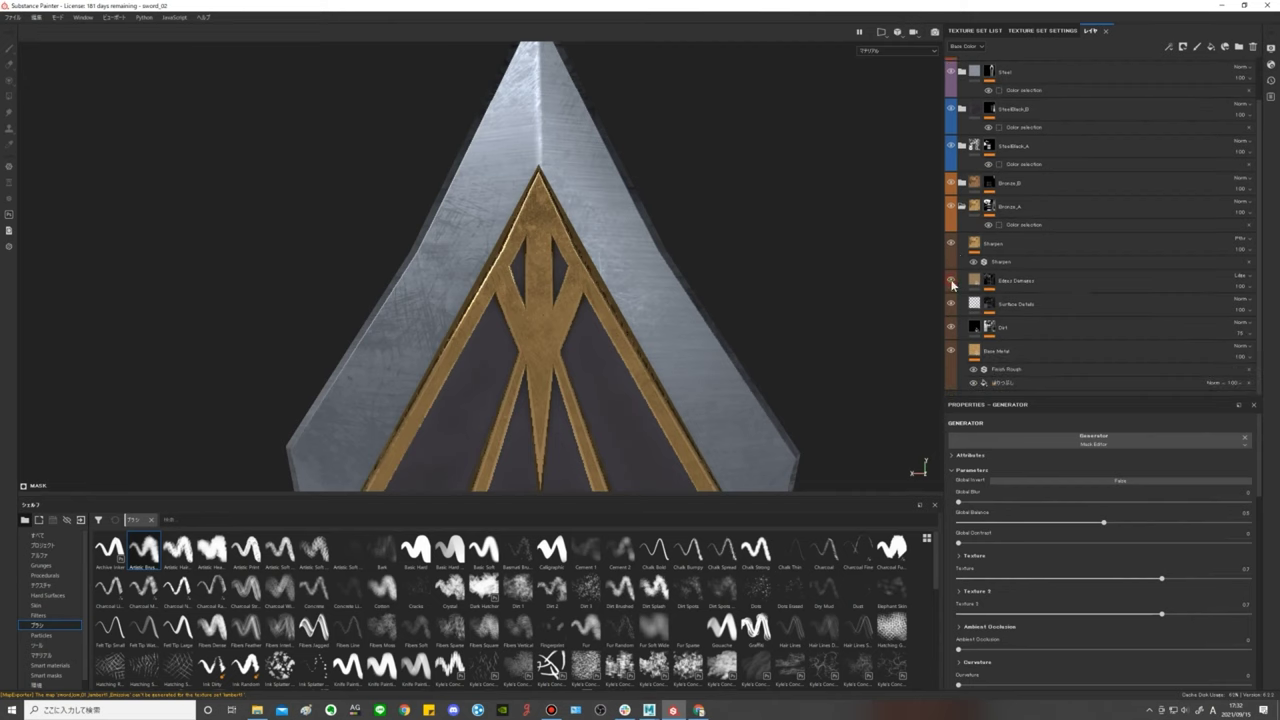
{"action": "mouse_move", "coordinate": [558, 245]}
{"action": "left_mouse_down", "text": "alt"}
{"action": "mouse_move", "coordinate": [711, 254]}
{"action": "mouse_move", "coordinate": [563, 289]}
{"action": "mouse_move", "coordinate": [836, 264]}
{"action": "left_mouse_up", "text": "alt"}
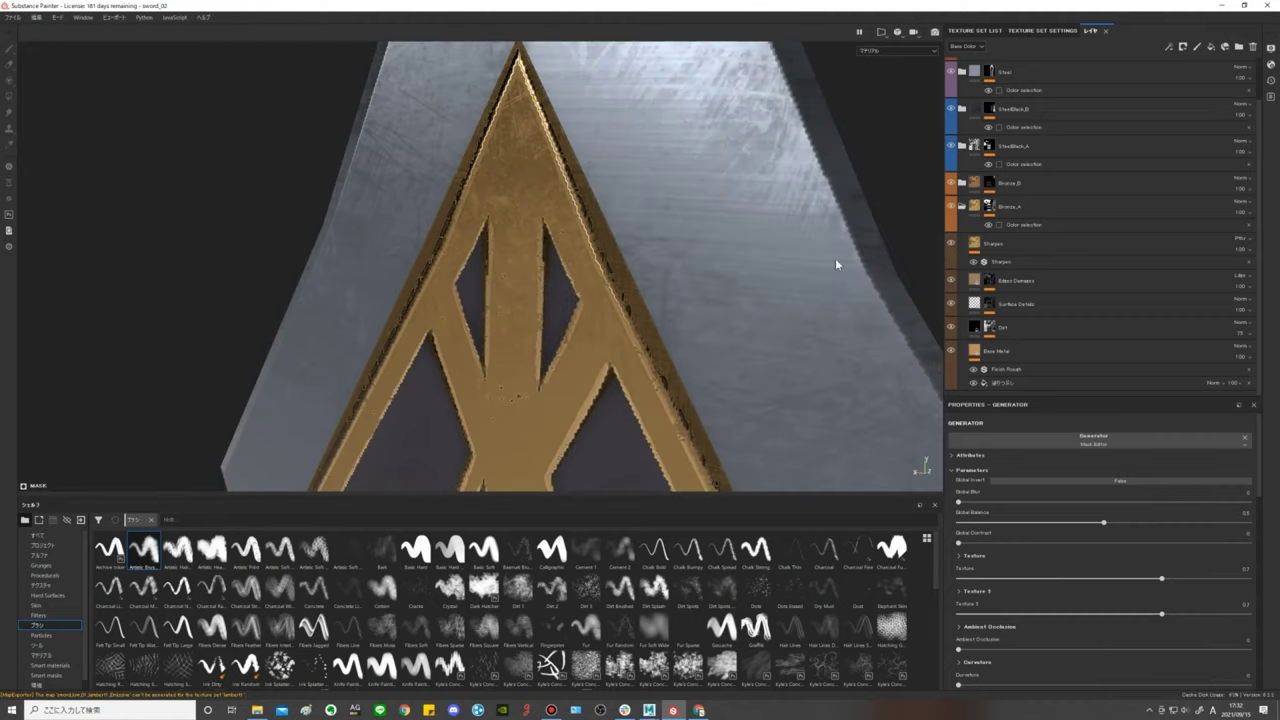
{"action": "left_click", "coordinate": [955, 281]}
Add a paint layer to the Edges Damage mask with grayscale value 1.
{"action": "left_click", "coordinate": [1000, 281]}
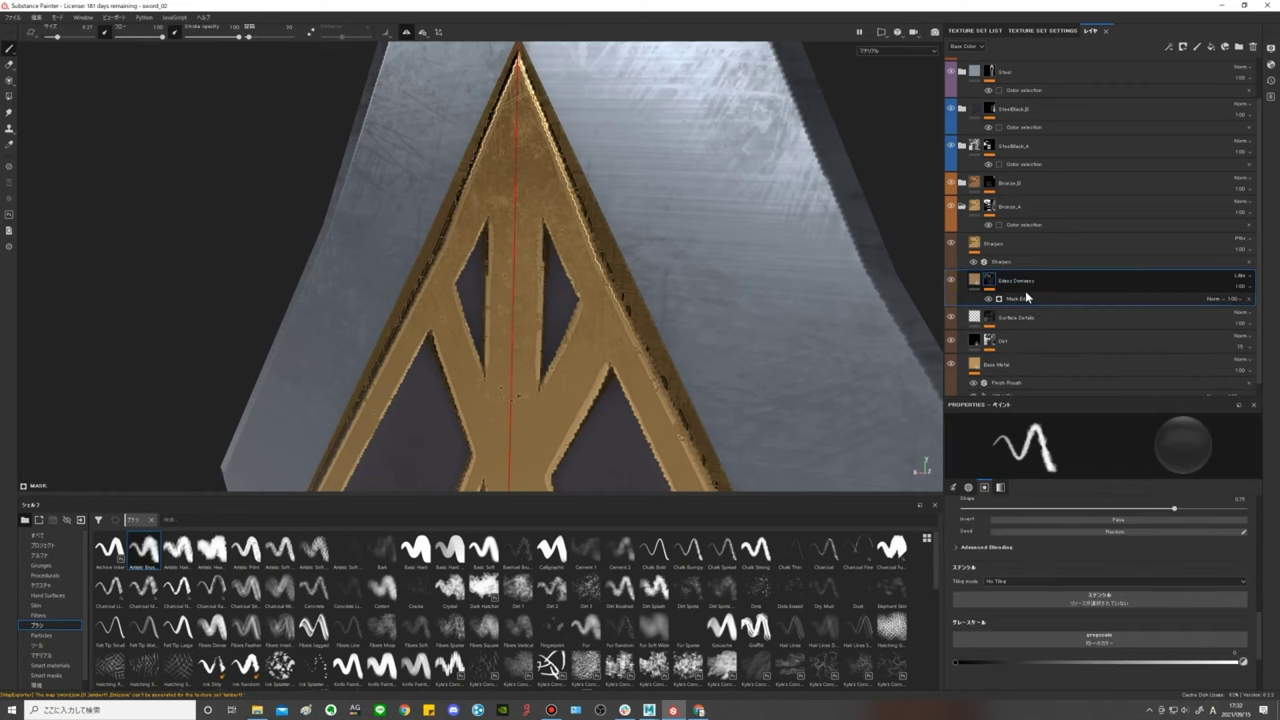
{"action": "right_click", "coordinate": [1024, 302]}
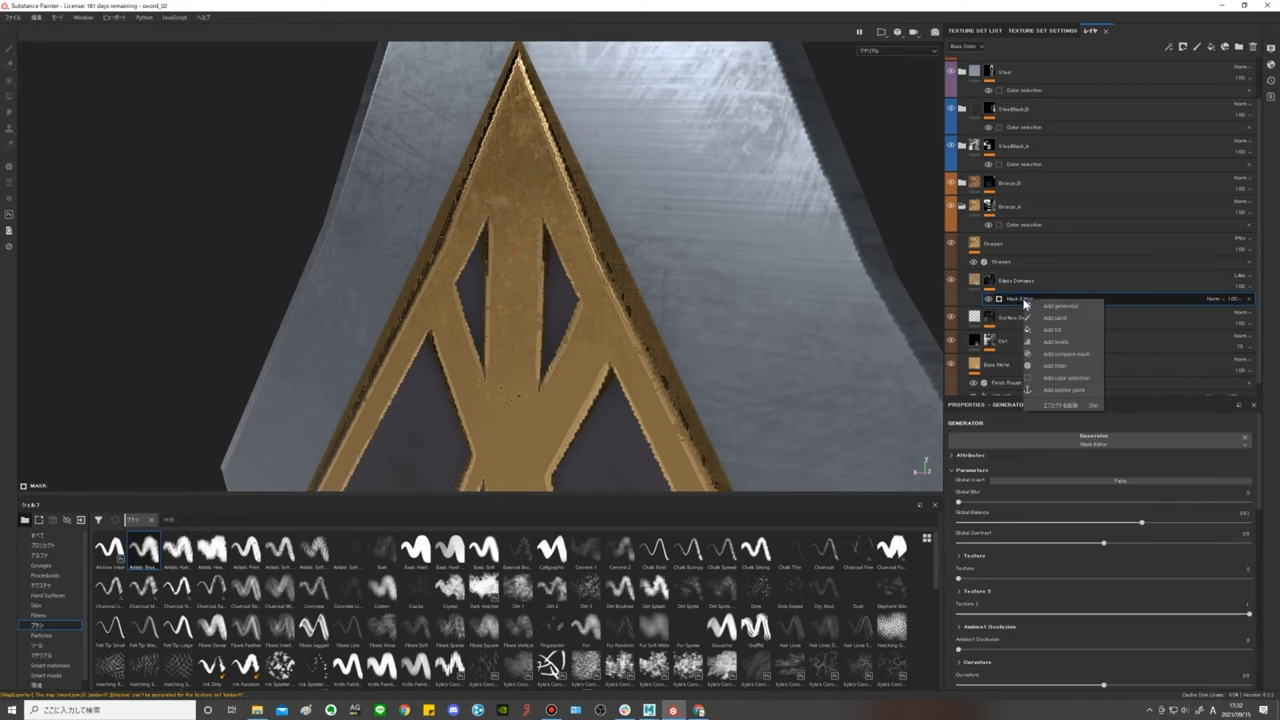
{"action": "left_click", "coordinate": [1018, 311]}
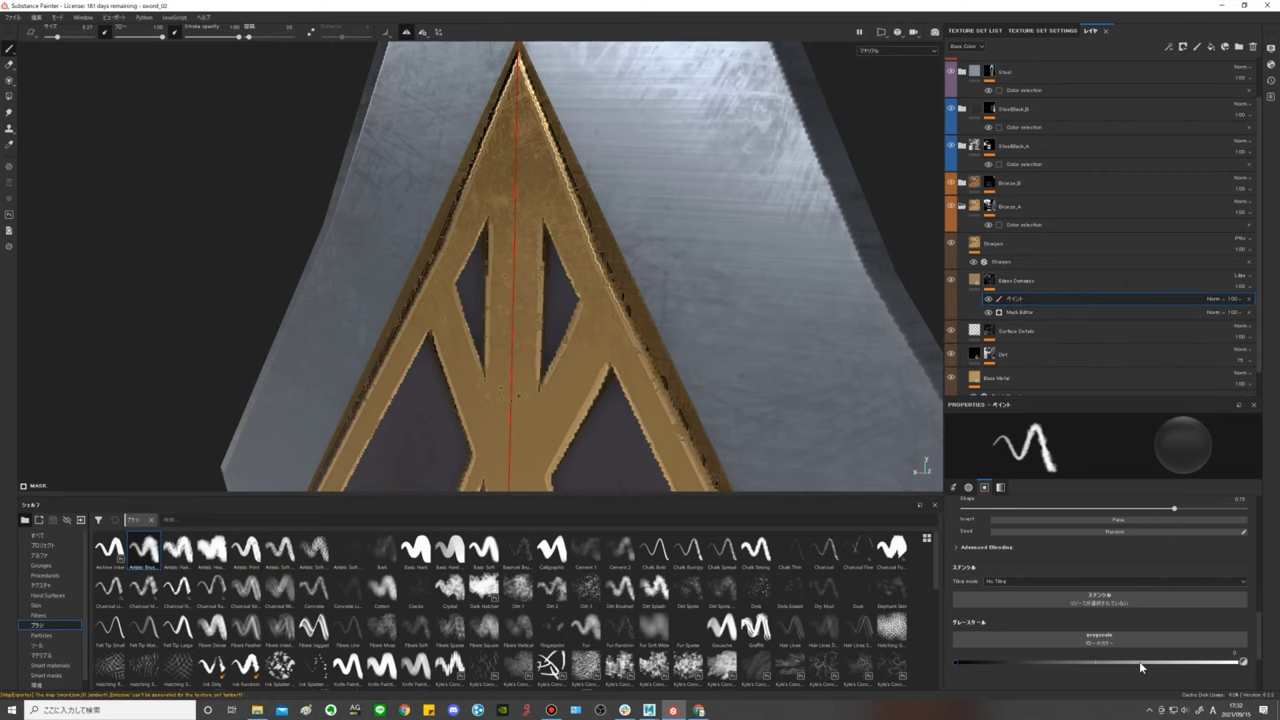
{"action": "left_click_drag", "start_coordinate": [1140, 667], "coordinate": [1244, 662]}
Paint mirrored wear along both edges of the bronze triangle, then disable symmetry with L.
{"action": "mouse_move", "coordinate": [600, 150]}
{"action": "left_mouse_down", "text": "alt"}
{"action": "mouse_move", "coordinate": [643, 167]}
{"action": "mouse_move", "coordinate": [630, 110]}
{"action": "left_mouse_up", "text": "alt"}
{"action": "scroll", "coordinate": [560, 135], "scroll_direction": "up", "scroll_amount": 2}
{"action": "scroll", "coordinate": [540, 195], "scroll_direction": "up", "scroll_amount": 2}
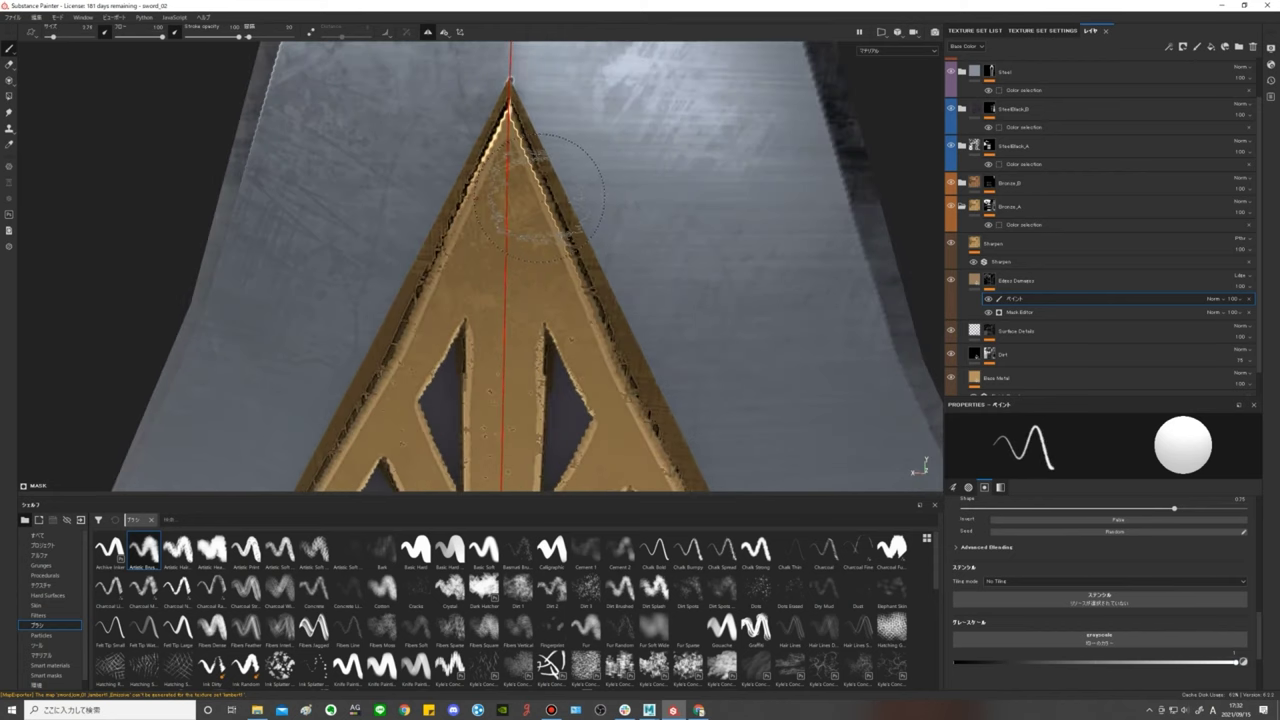
{"action": "left_click_drag", "start_coordinate": [540, 198], "coordinate": [624, 297]}
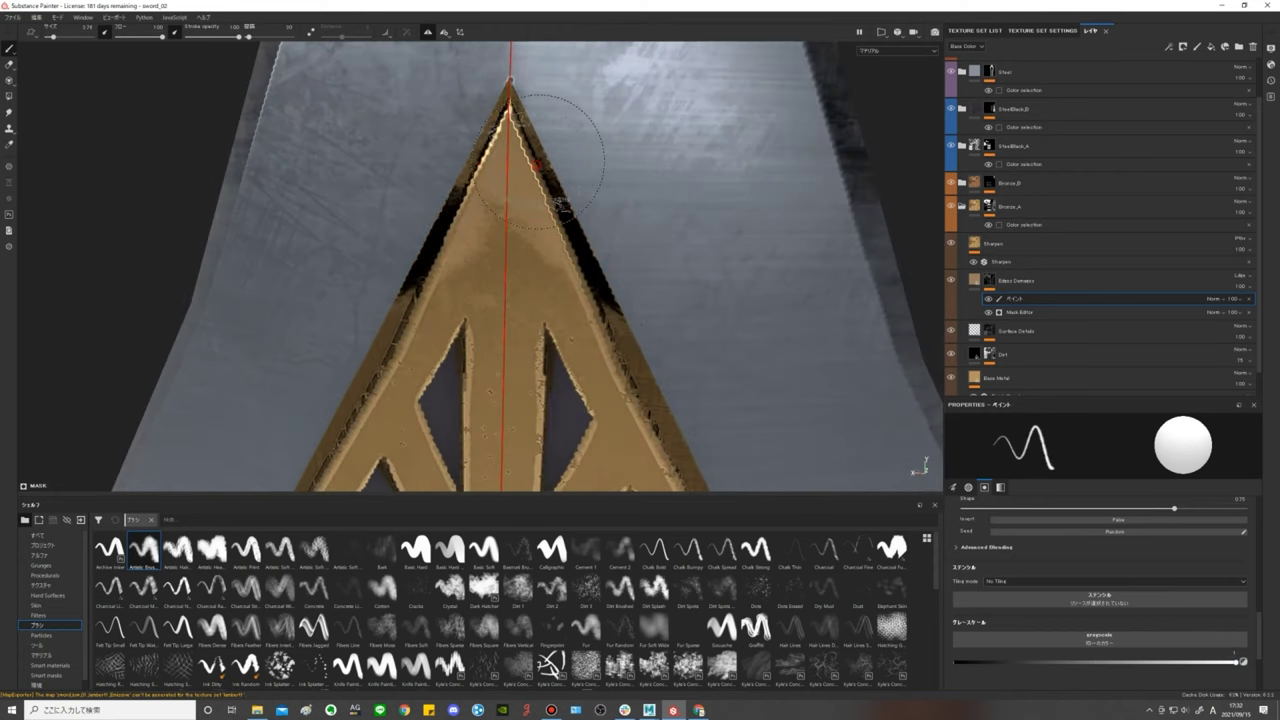
{"action": "scroll", "coordinate": [637, 238], "scroll_direction": "up", "scroll_amount": 1}
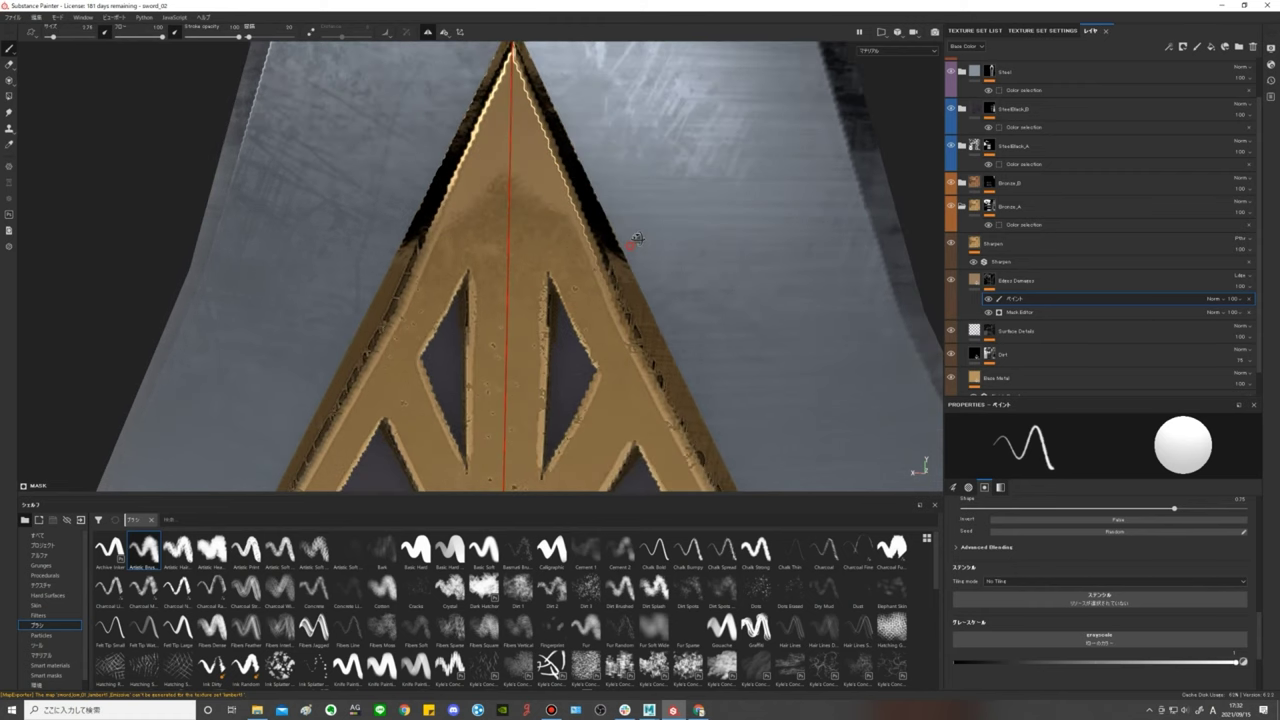
{"action": "key", "text": "l"}
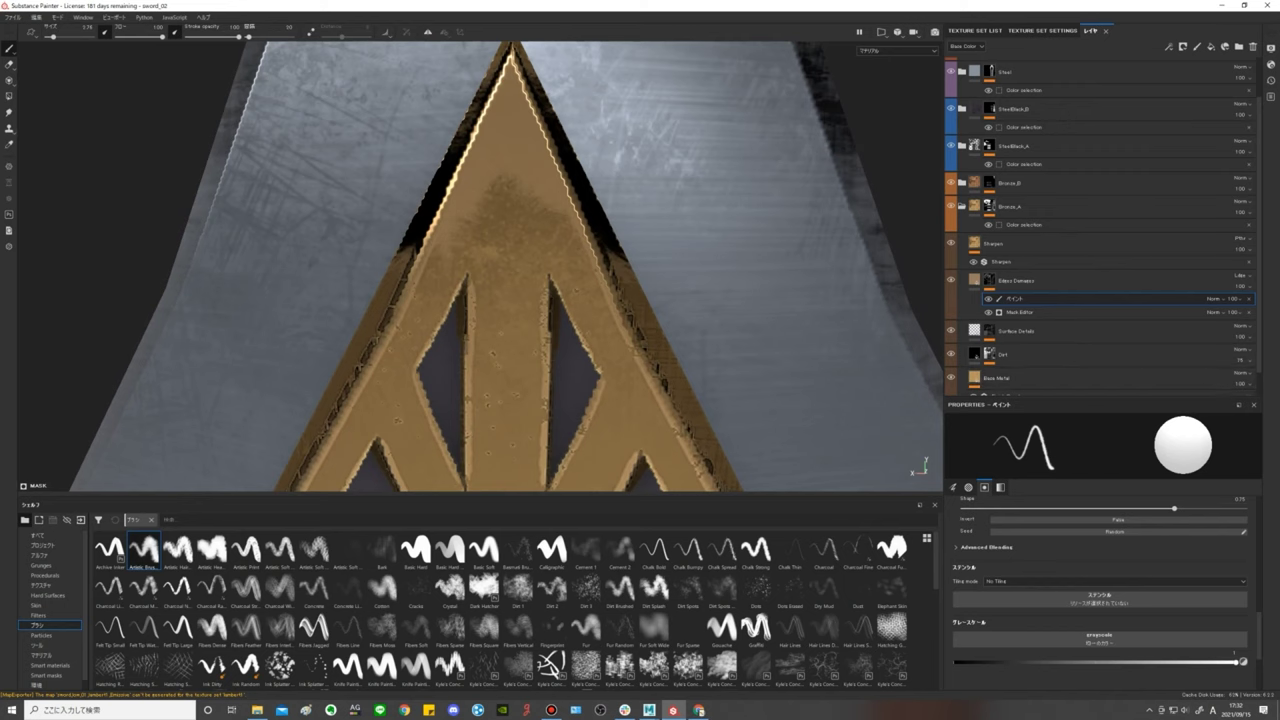
{"action": "scroll", "coordinate": [572, 245], "scroll_direction": "down", "scroll_amount": 1}
{"action": "scroll", "coordinate": [570, 245], "scroll_direction": "down", "scroll_amount": 2}
{"action": "left_click_drag", "start_coordinate": [570, 245], "coordinate": [754, 206], "text": "alt"}
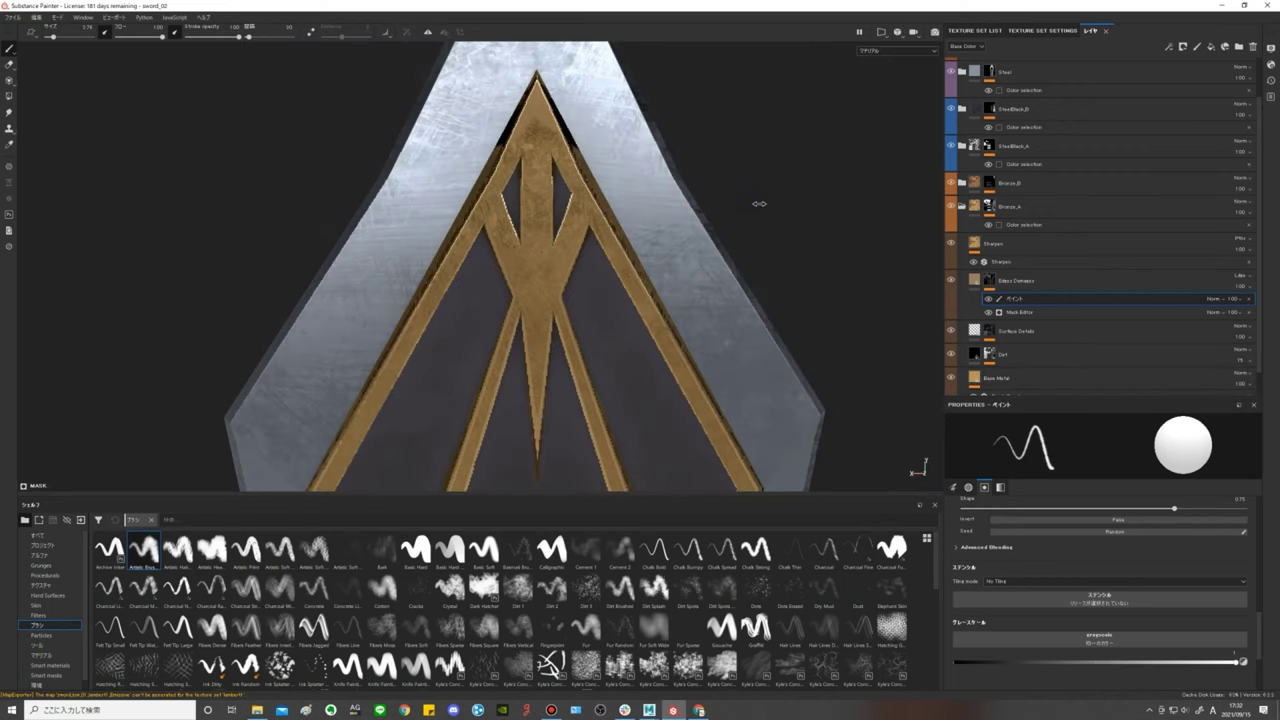
Close in on the triangle emblem and set the mask paint grayscale to 0.
{"action": "scroll", "coordinate": [792, 218], "scroll_direction": "up", "scroll_amount": 2}
{"action": "right_click_drag", "start_coordinate": [792, 218], "coordinate": [777, 217], "text": "shift"}
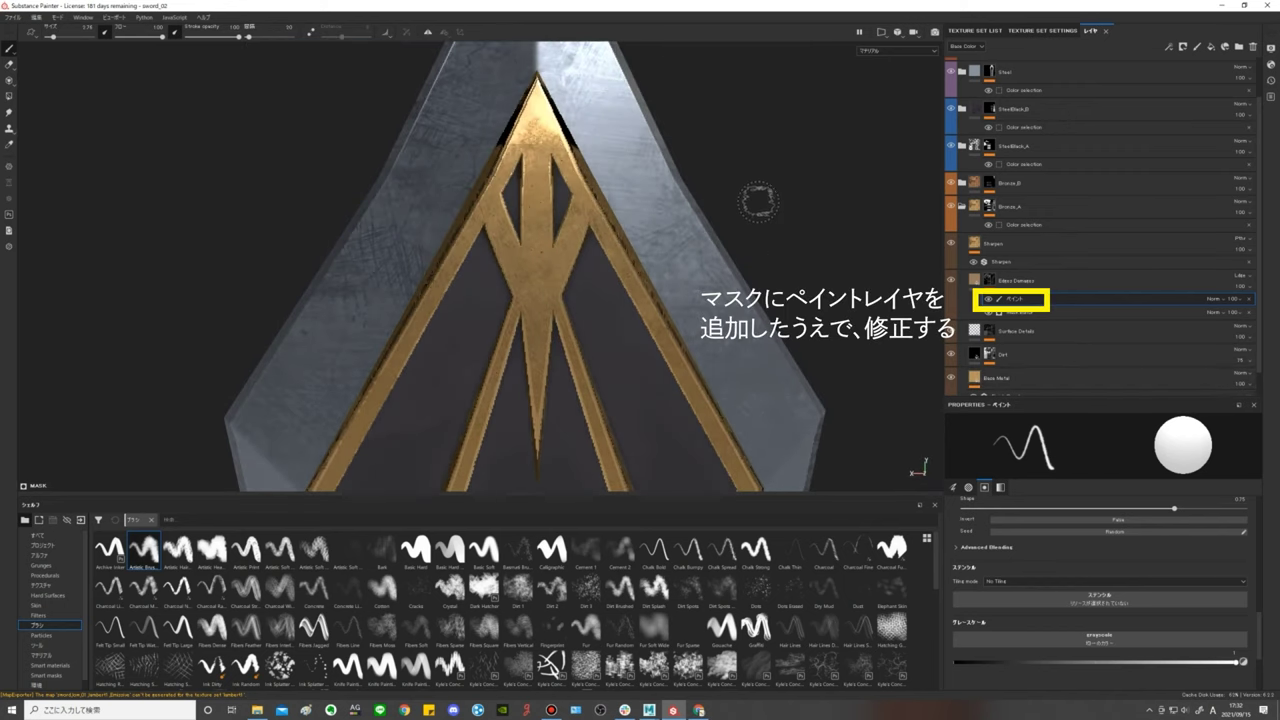
{"action": "left_click_drag", "start_coordinate": [758, 201], "coordinate": [623, 234], "text": "alt"}
{"action": "scroll", "coordinate": [623, 234], "scroll_direction": "up", "scroll_amount": 2}
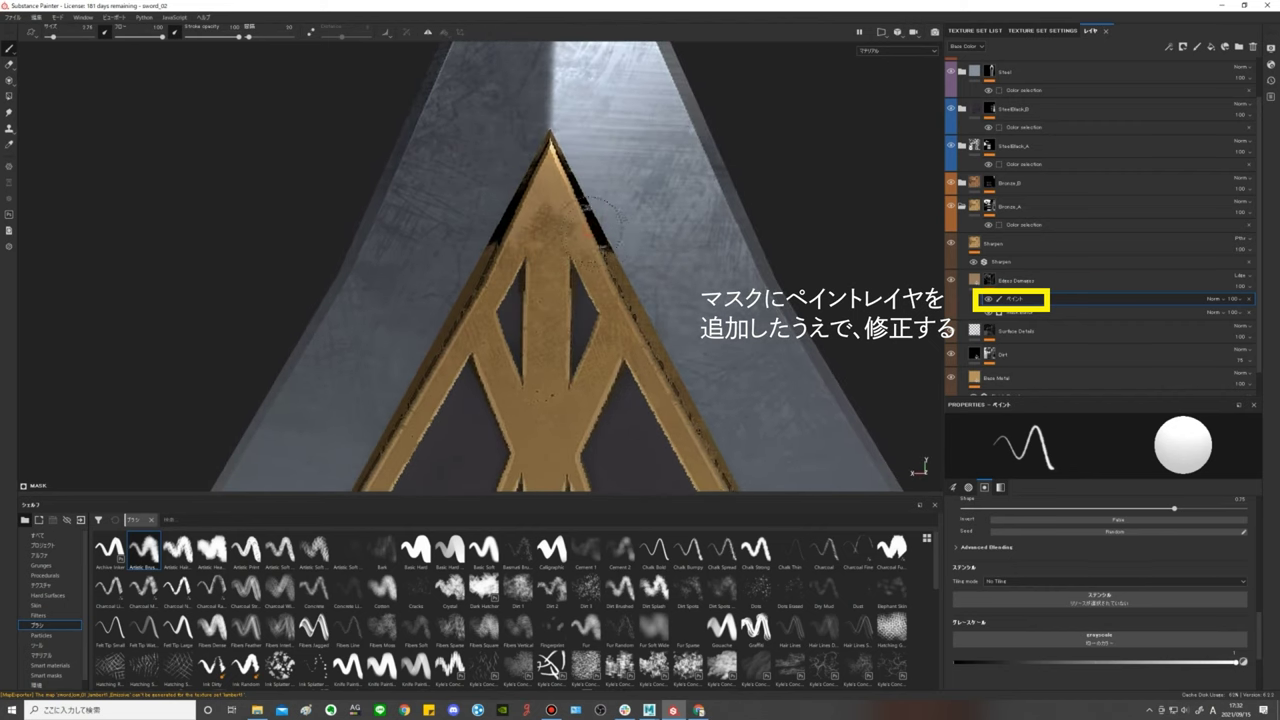
{"action": "mouse_move", "coordinate": [623, 234]}
{"action": "left_mouse_down", "text": "alt"}
{"action": "mouse_move", "coordinate": [585, 172]}
{"action": "mouse_move", "coordinate": [650, 339]}
{"action": "mouse_move", "coordinate": [610, 305]}
{"action": "mouse_move", "coordinate": [649, 320]}
{"action": "mouse_move", "coordinate": [700, 298]}
{"action": "left_mouse_up", "text": "alt"}
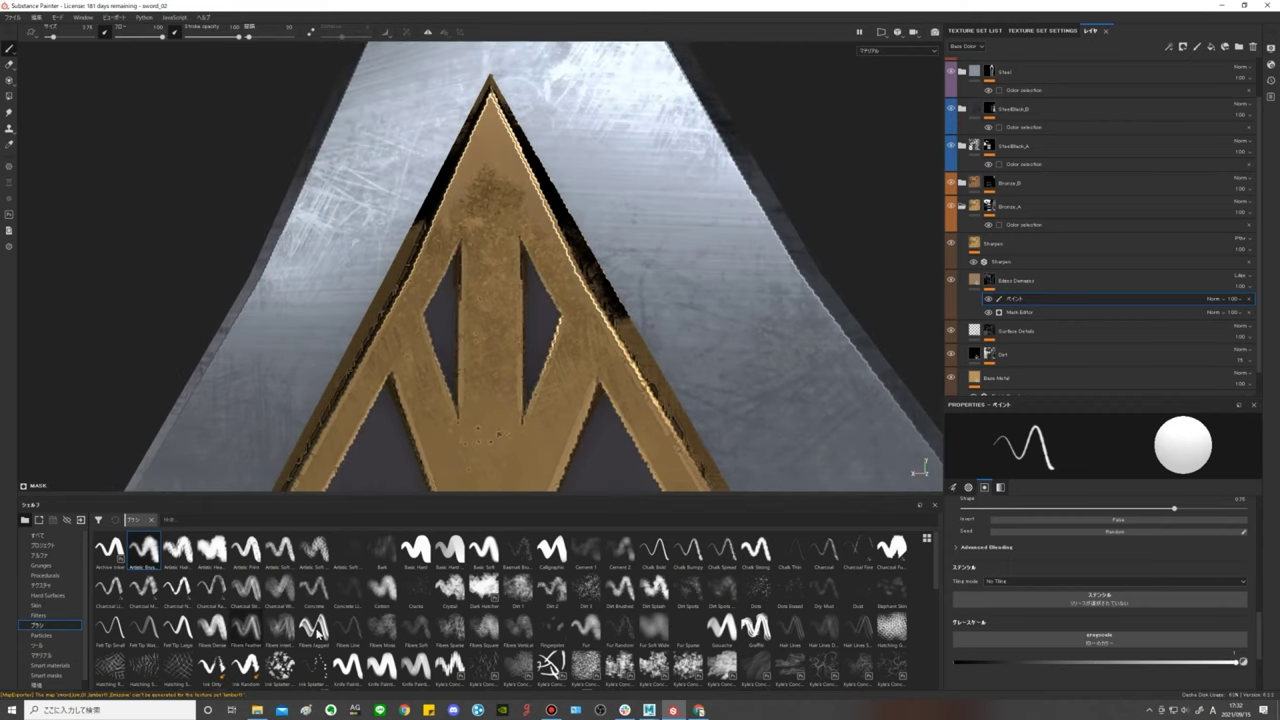
{"action": "left_click_drag", "start_coordinate": [1012, 664], "coordinate": [955, 664]}
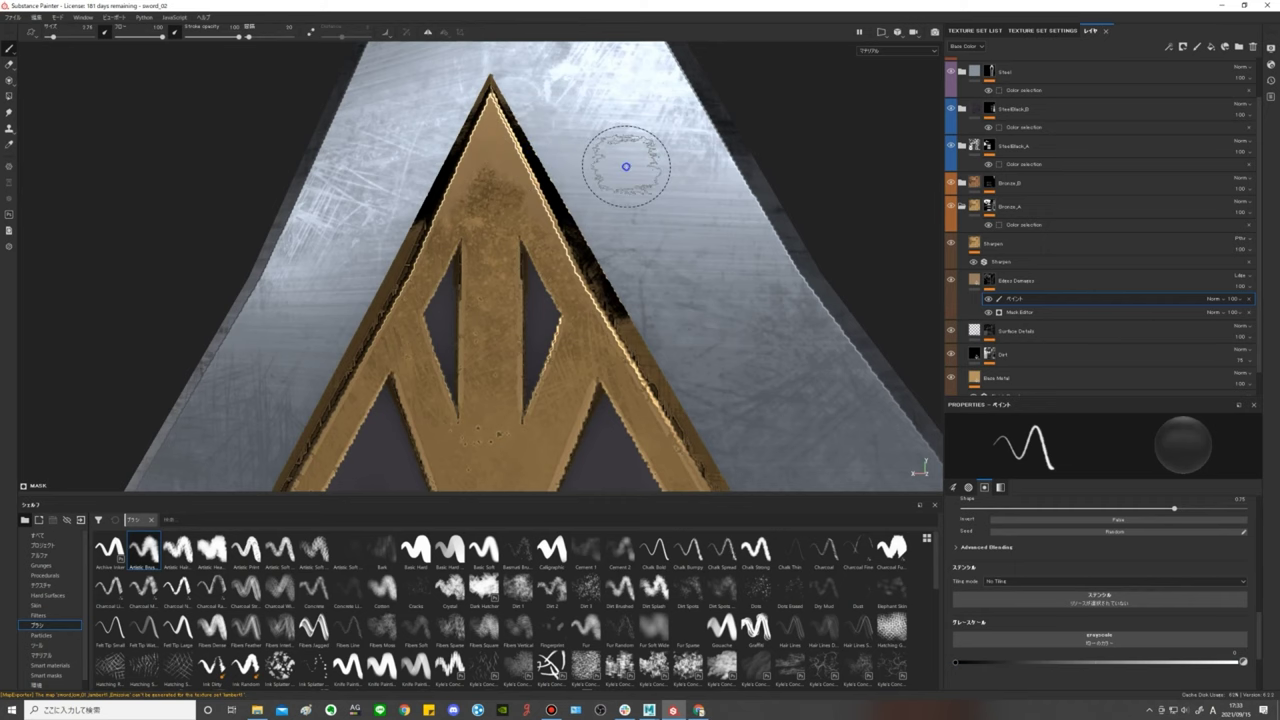
Paint out the dark damage along the triangle's upper-right edge and inspect the result.
{"action": "mouse_move", "coordinate": [623, 163]}
{"action": "left_mouse_down", "text": "alt"}
{"action": "mouse_move", "coordinate": [620, 200]}
{"action": "mouse_move", "coordinate": [541, 118]}
{"action": "left_mouse_up", "text": "alt"}
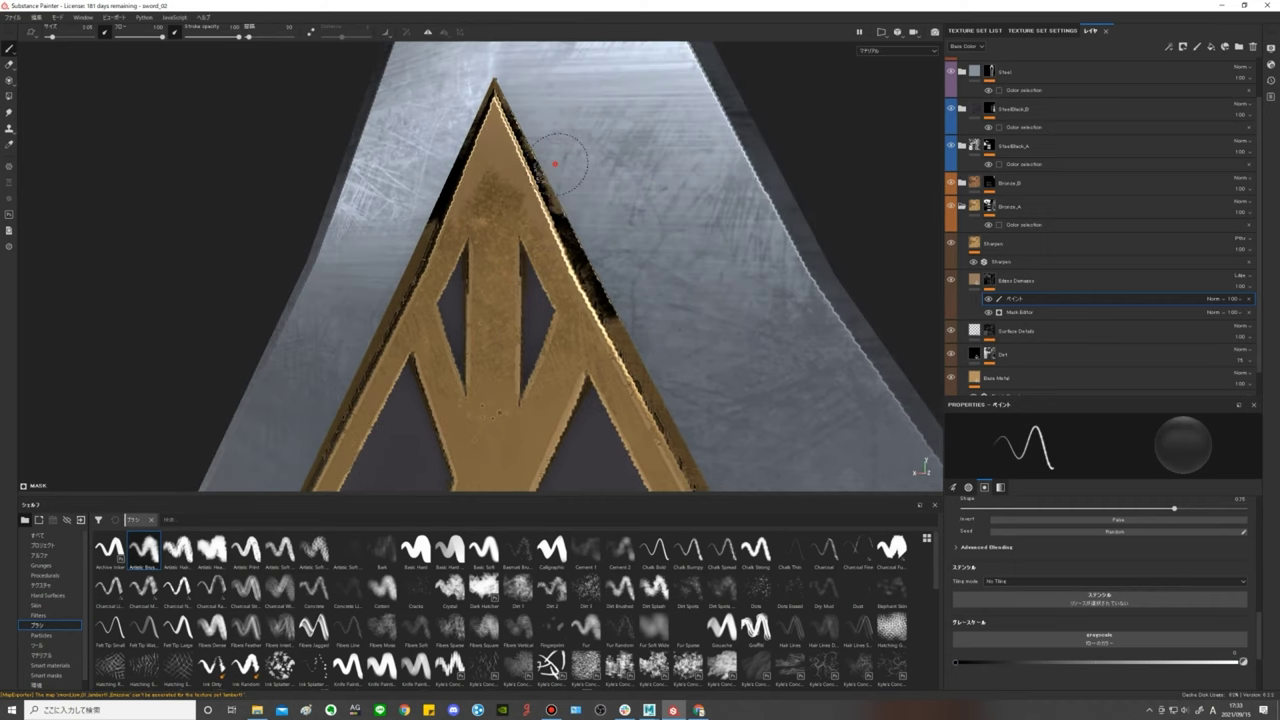
{"action": "mouse_move", "coordinate": [555, 163]}
{"action": "left_mouse_down"}
{"action": "mouse_move", "coordinate": [608, 258]}
{"action": "mouse_move", "coordinate": [600, 290]}
{"action": "left_mouse_up"}
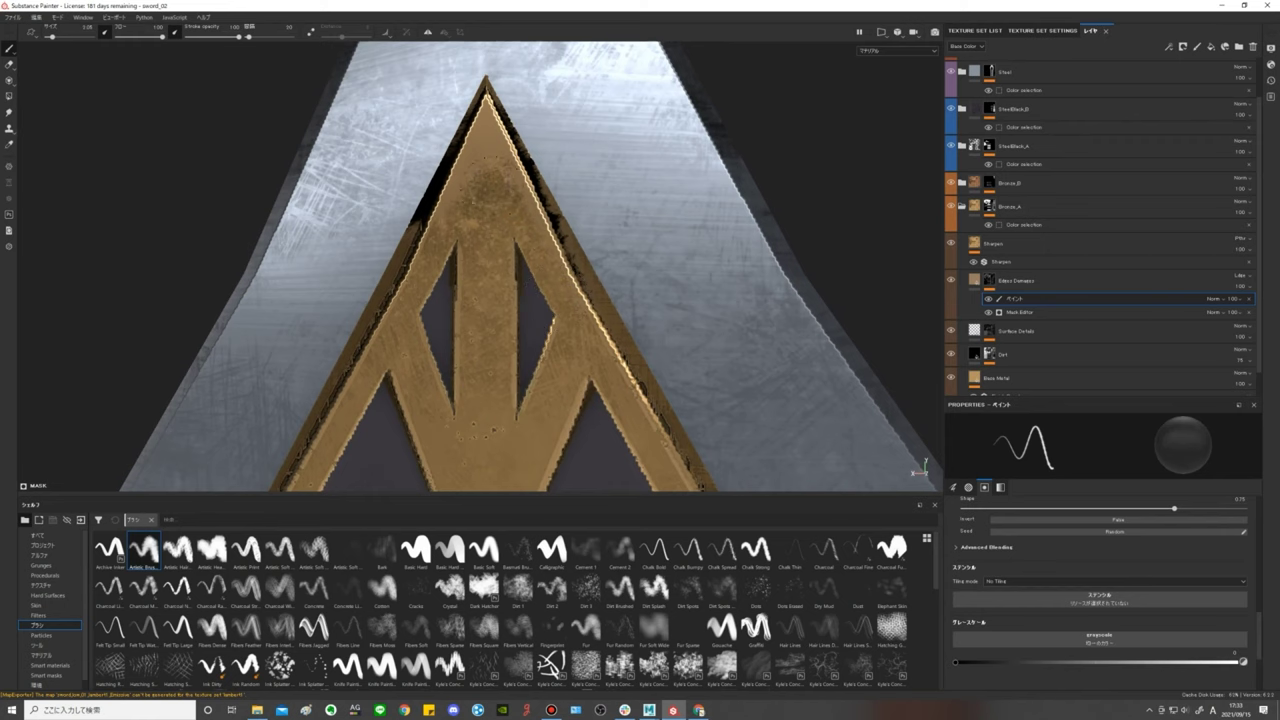
{"action": "left_click_drag", "start_coordinate": [463, 203], "coordinate": [470, 200], "text": "alt"}
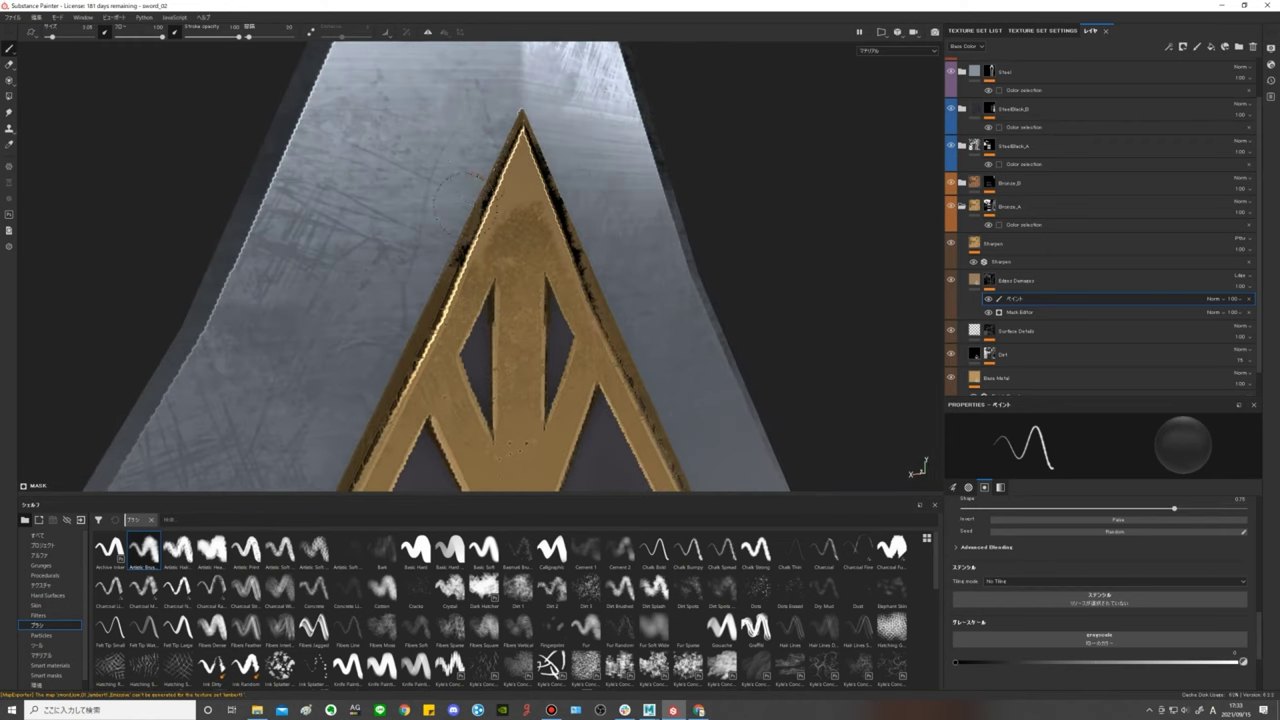
{"action": "left_click_drag", "start_coordinate": [458, 200], "coordinate": [573, 205], "text": "alt"}
{"action": "scroll", "coordinate": [668, 305], "scroll_direction": "up", "scroll_amount": 3}
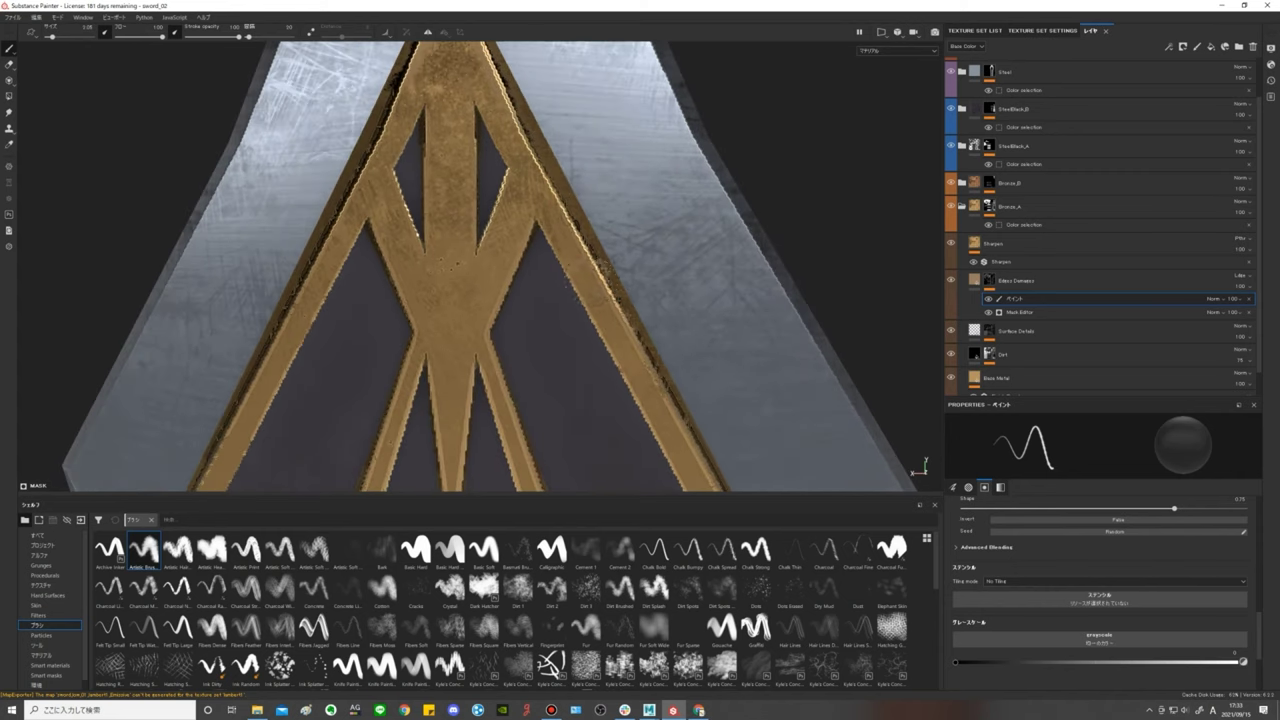
{"action": "left_click_drag", "start_coordinate": [607, 272], "coordinate": [657, 260], "text": "alt"}
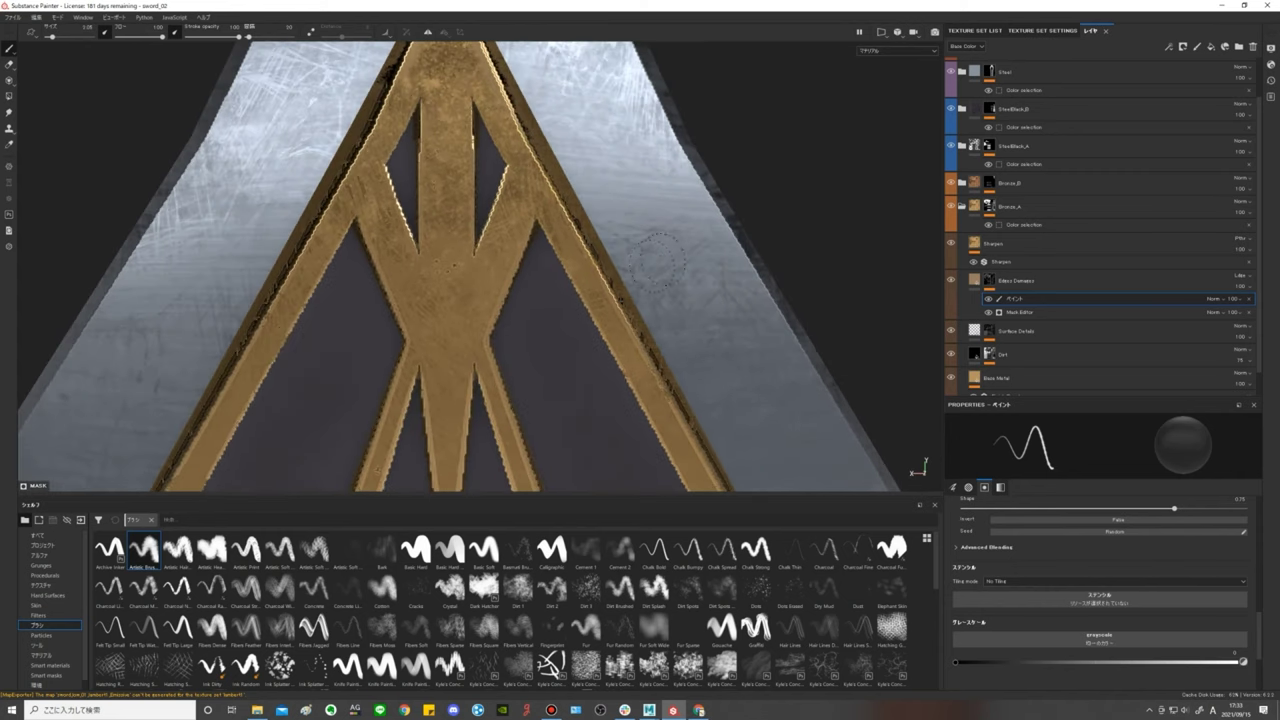
{"action": "middle_click_drag", "start_coordinate": [505, 292], "coordinate": [559, 290], "text": "alt"}
Follow the gold trim down the blade to the riveted copper plates and crossguard.
{"action": "scroll", "coordinate": [556, 320], "scroll_direction": "down", "scroll_amount": 3}
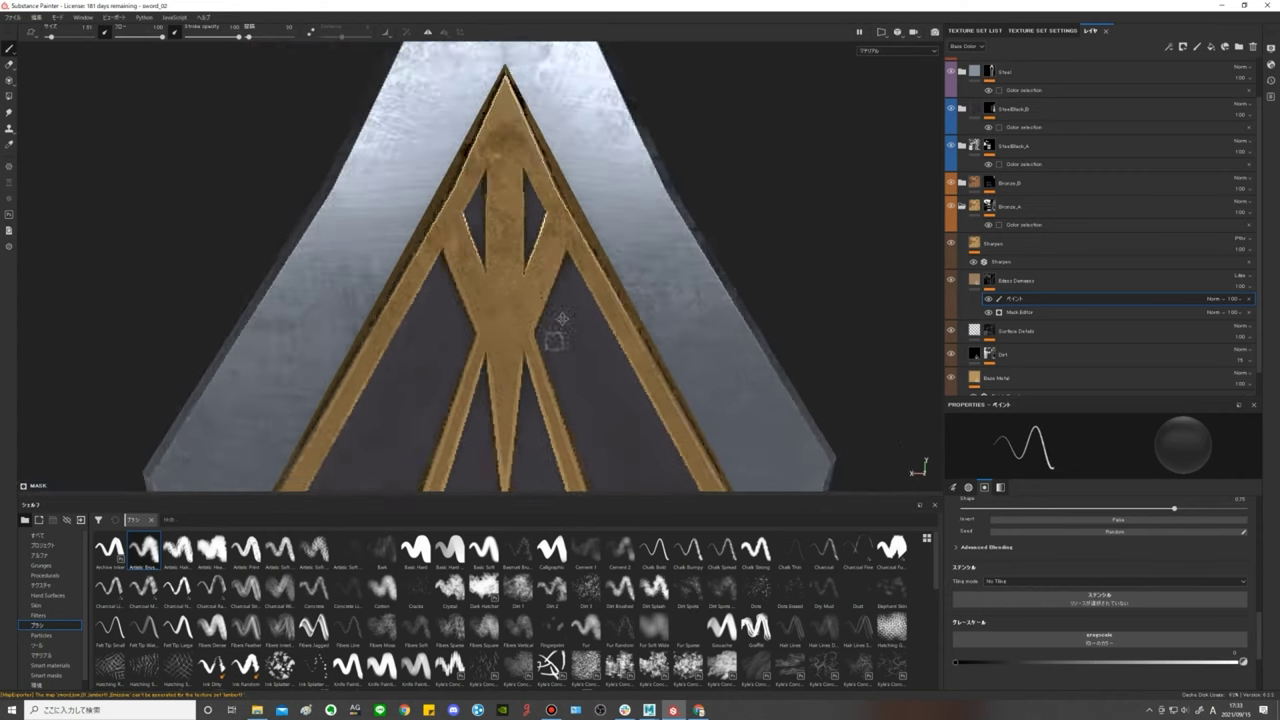
{"action": "left_click_drag", "start_coordinate": [556, 340], "coordinate": [762, 271], "text": "alt"}
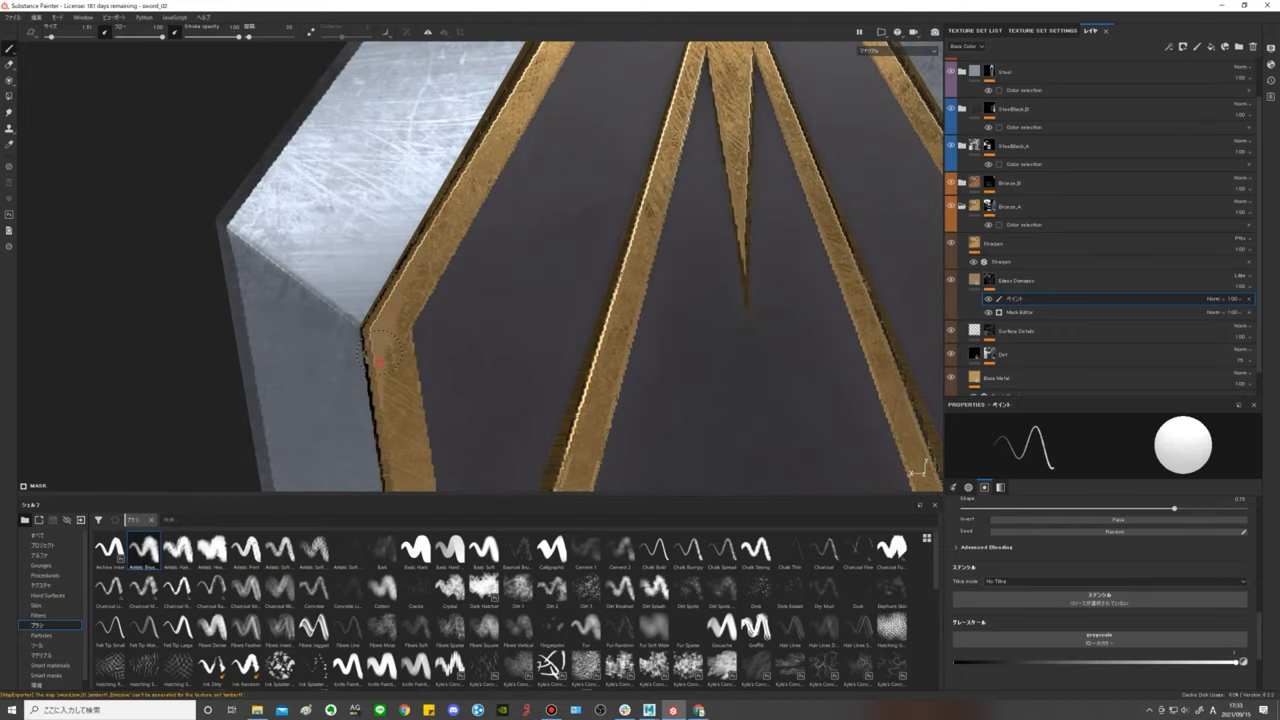
{"action": "left_click_drag", "start_coordinate": [544, 262], "coordinate": [590, 172], "text": "alt"}
{"action": "left_click_drag", "start_coordinate": [587, 334], "coordinate": [452, 271], "text": "alt"}
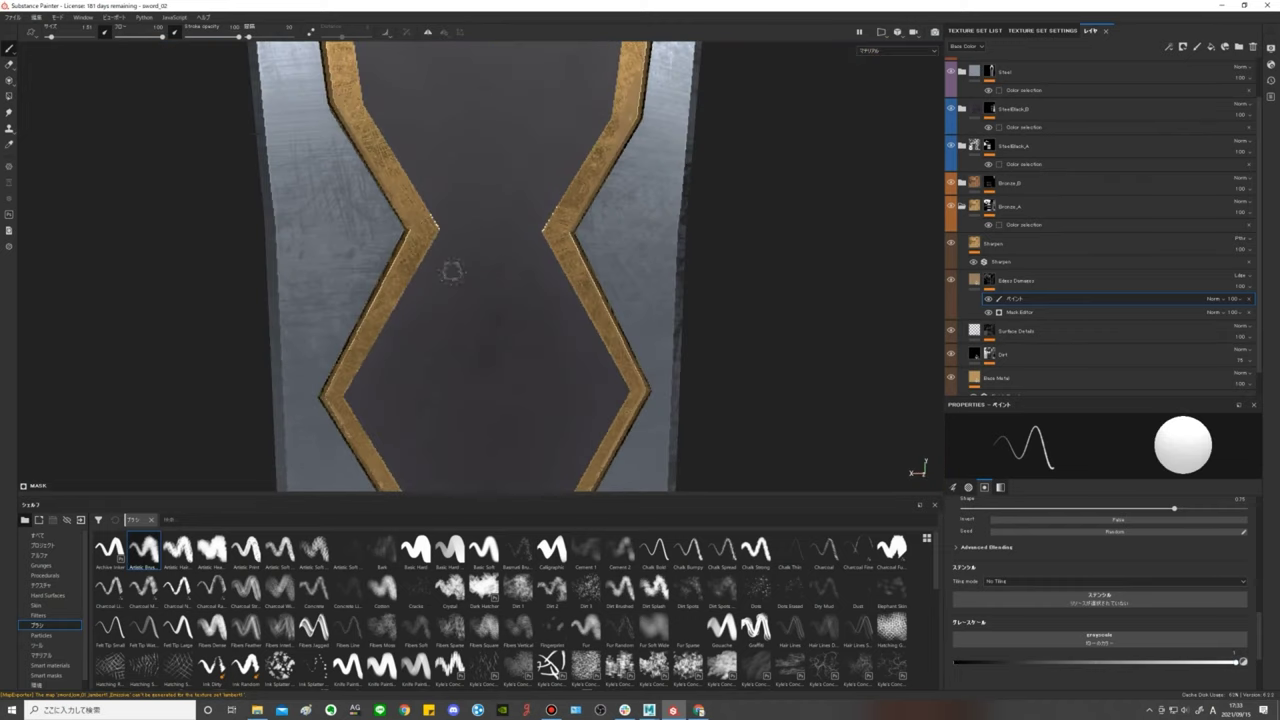
{"action": "left_click_drag", "start_coordinate": [554, 228], "coordinate": [620, 247], "text": "alt"}
{"action": "left_click_drag", "start_coordinate": [488, 397], "coordinate": [437, 222], "text": "alt"}
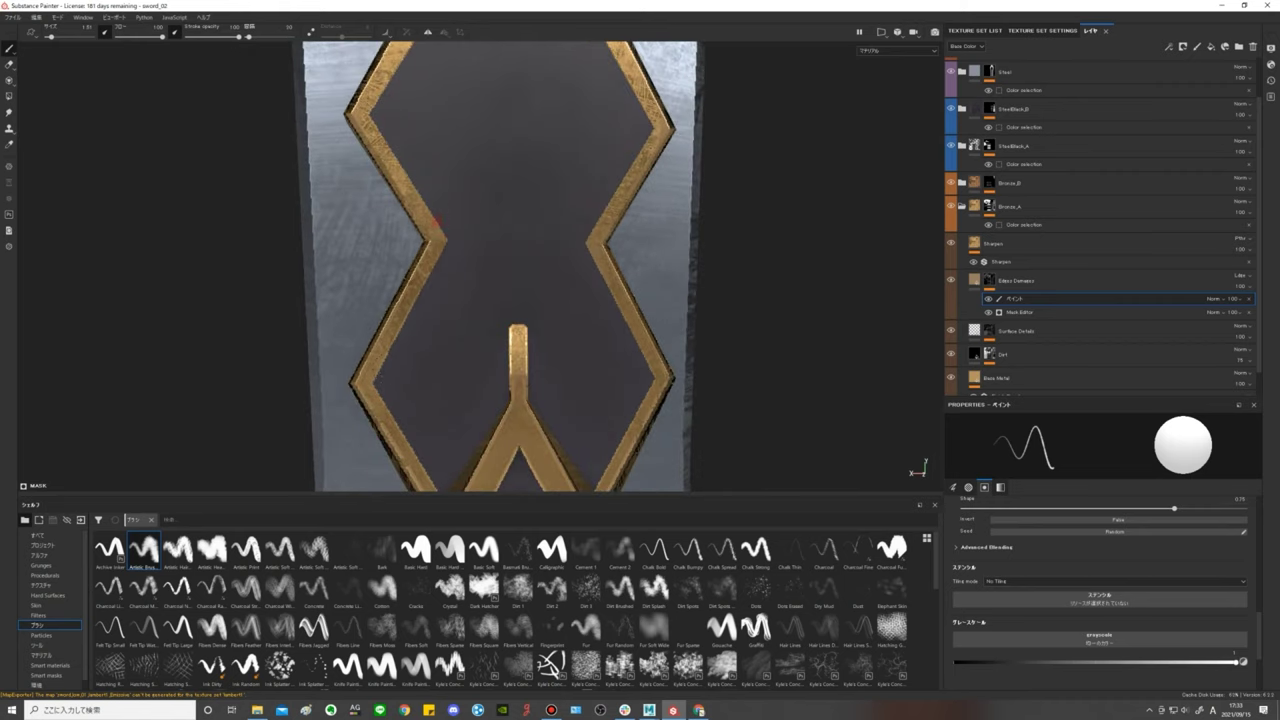
{"action": "left_click_drag", "start_coordinate": [449, 376], "coordinate": [486, 192], "text": "alt"}
{"action": "left_click_drag", "start_coordinate": [569, 308], "coordinate": [388, 268], "text": "alt"}
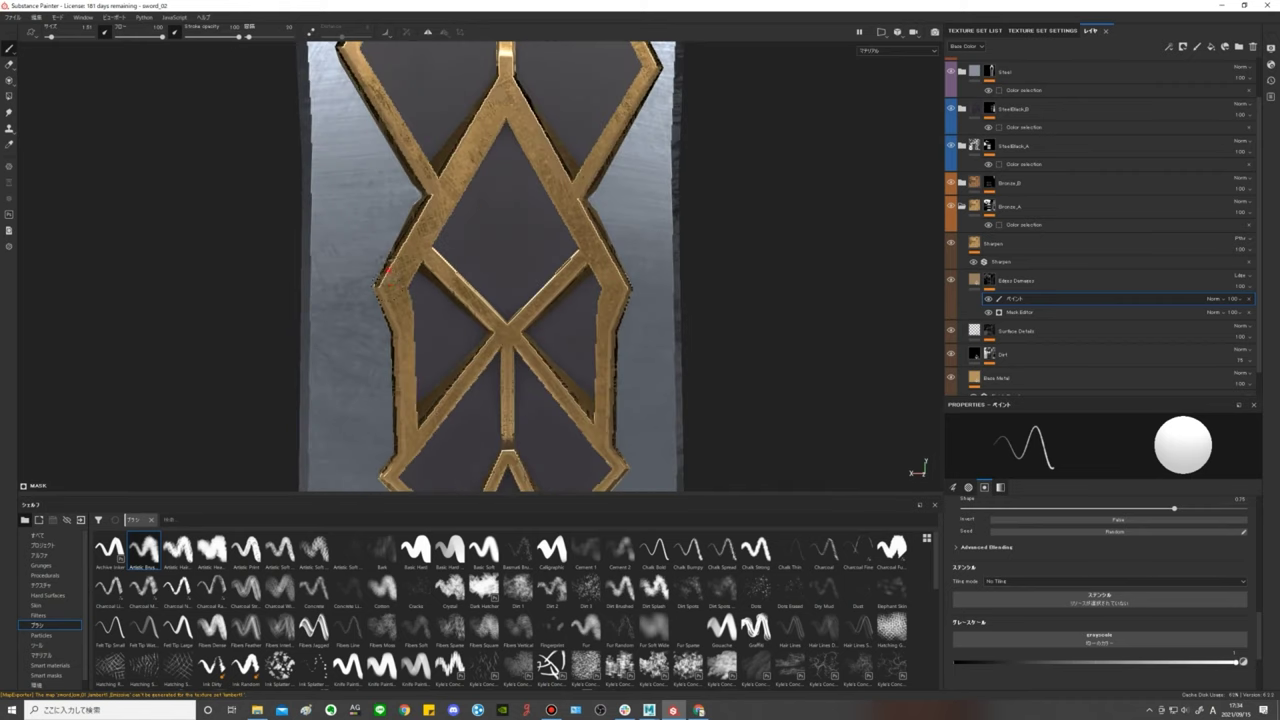
{"action": "mouse_move", "coordinate": [546, 392]}
{"action": "left_mouse_down", "text": "alt"}
{"action": "mouse_move", "coordinate": [690, 318]}
{"action": "mouse_move", "coordinate": [521, 197]}
{"action": "left_mouse_up", "text": "alt"}
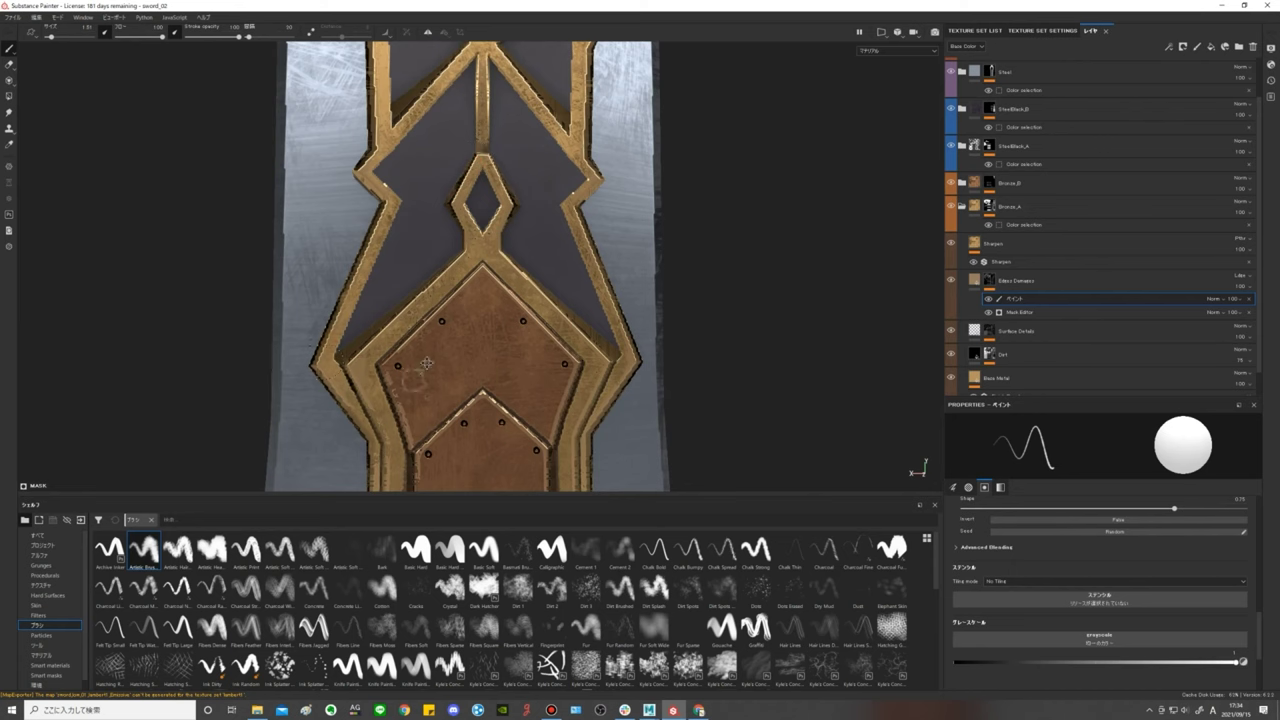
{"action": "left_click_drag", "start_coordinate": [426, 363], "coordinate": [430, 250], "text": "alt"}
{"action": "left_click_drag", "start_coordinate": [430, 330], "coordinate": [440, 200], "text": "alt"}
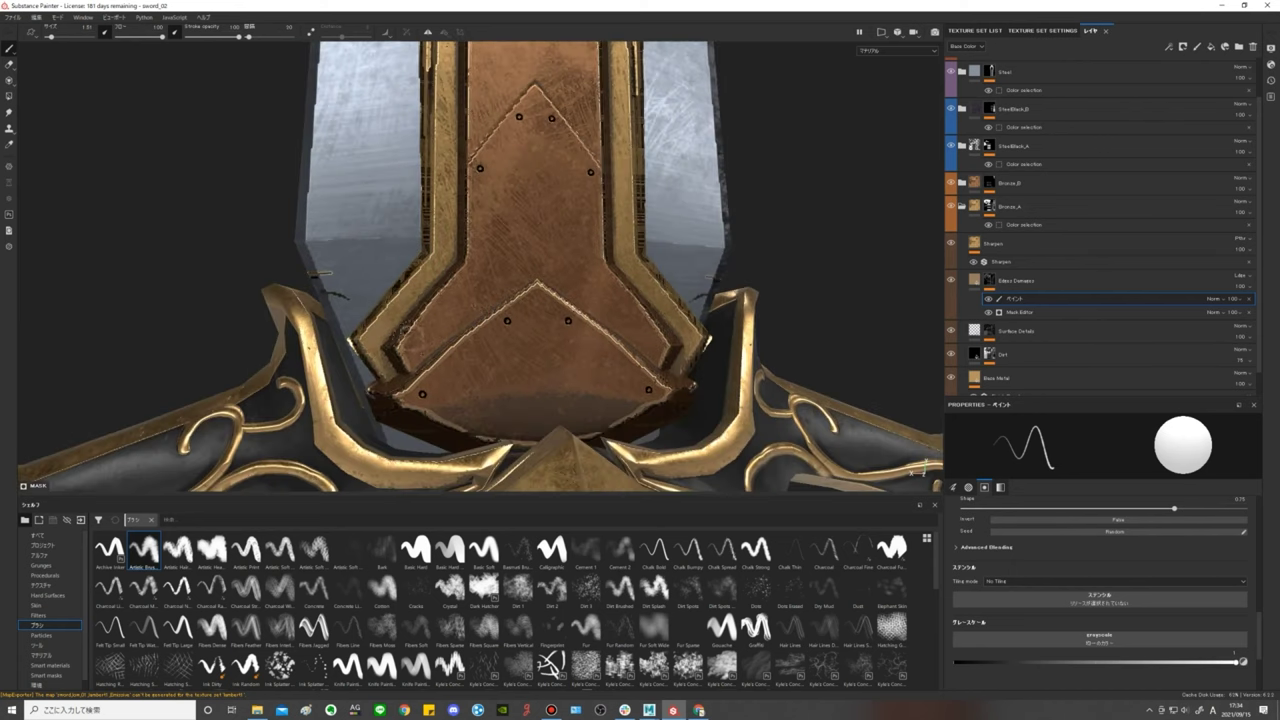
{"action": "left_click_drag", "start_coordinate": [645, 216], "coordinate": [673, 260], "text": "alt"}
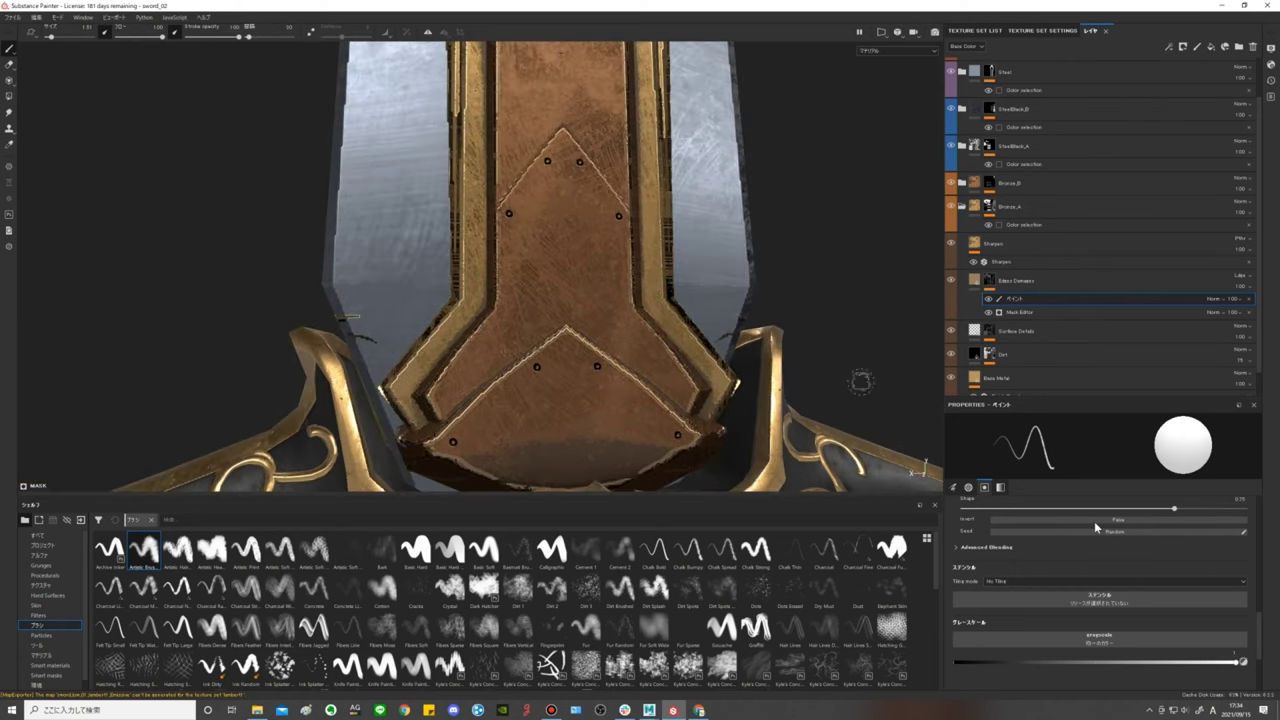
Set the mask paint grayscale to 0 and inspect the copper plate's gold edge up close.
{"action": "left_click_drag", "start_coordinate": [1118, 666], "coordinate": [956, 662]}
{"action": "scroll", "coordinate": [545, 210], "scroll_direction": "up", "scroll_amount": 2}
{"action": "scroll", "coordinate": [545, 210], "scroll_direction": "up", "scroll_amount": 2}
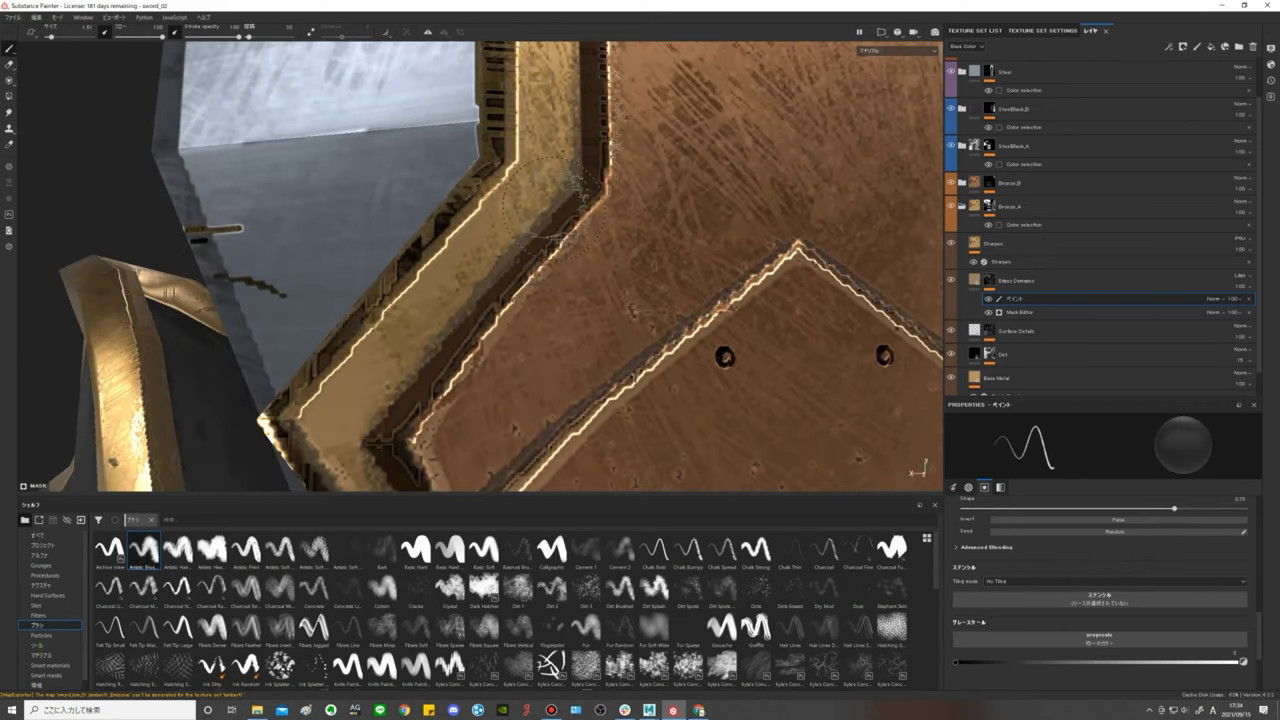
{"action": "left_click_drag", "start_coordinate": [560, 195], "coordinate": [440, 300], "text": "alt"}
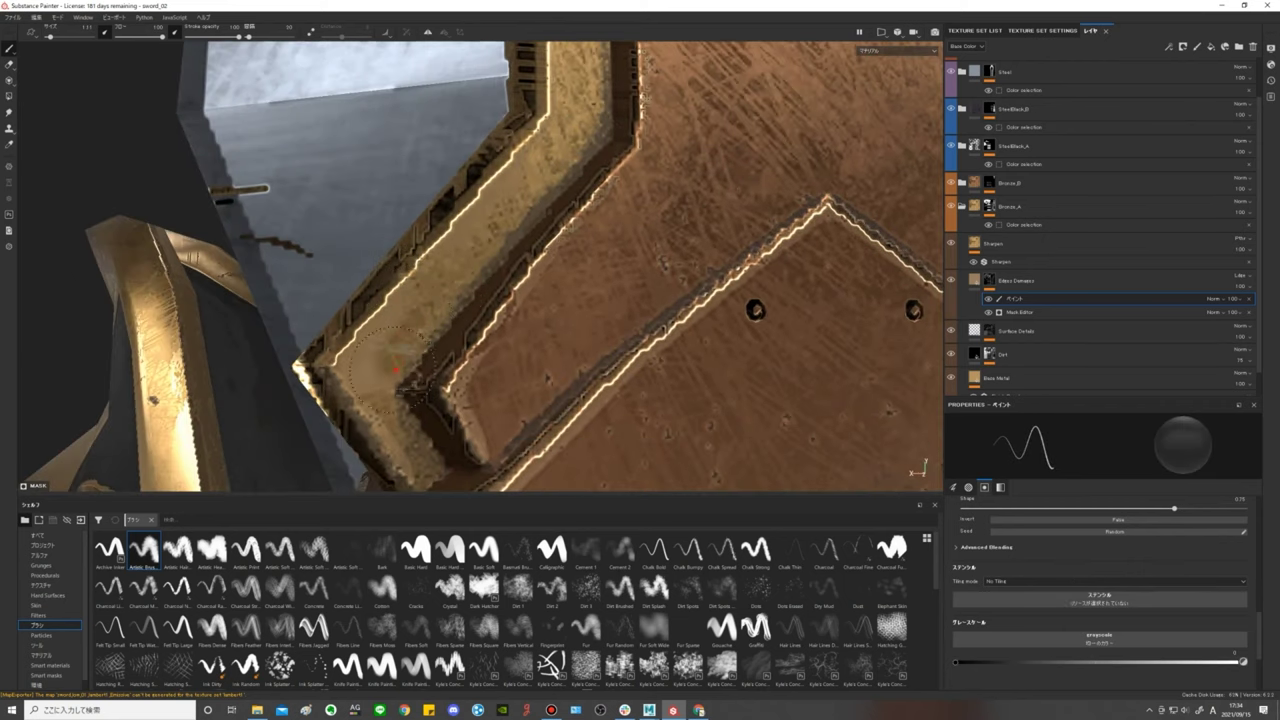
{"action": "scroll", "coordinate": [412, 212], "scroll_direction": "down", "scroll_amount": 2}
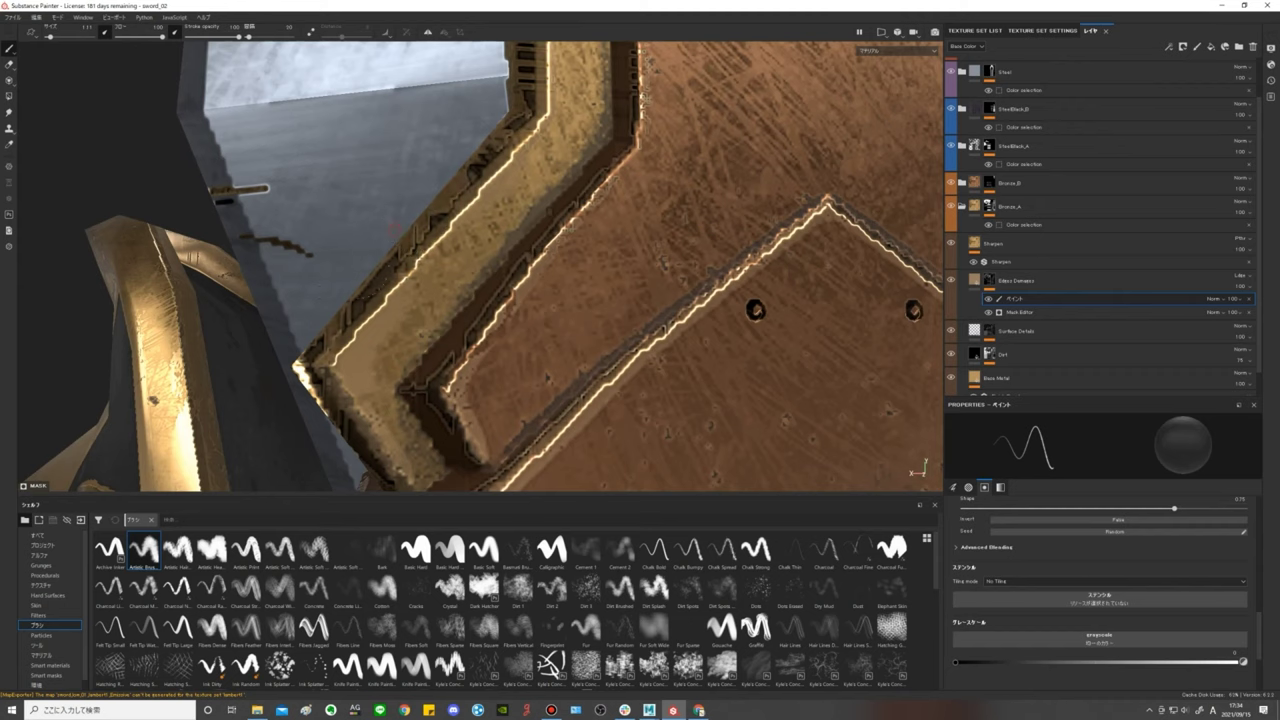
{"action": "scroll", "coordinate": [420, 220], "scroll_direction": "down", "scroll_amount": 2}
{"action": "scroll", "coordinate": [430, 228], "scroll_direction": "down", "scroll_amount": 2}
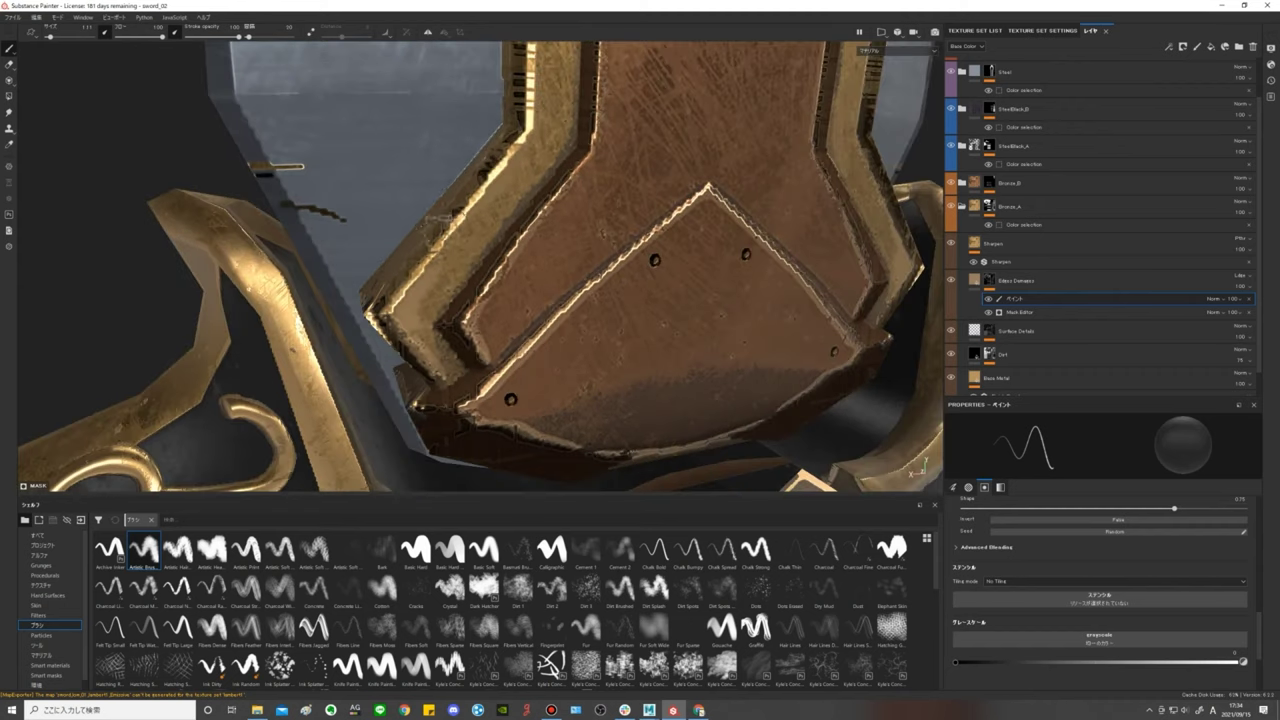
{"action": "mouse_move", "coordinate": [437, 236]}
{"action": "left_mouse_down", "text": "alt"}
{"action": "mouse_move", "coordinate": [575, 175]}
{"action": "mouse_move", "coordinate": [545, 252]}
{"action": "mouse_move", "coordinate": [444, 270]}
{"action": "left_mouse_up", "text": "alt"}
{"action": "scroll", "coordinate": [605, 328], "scroll_direction": "down", "scroll_amount": 5}
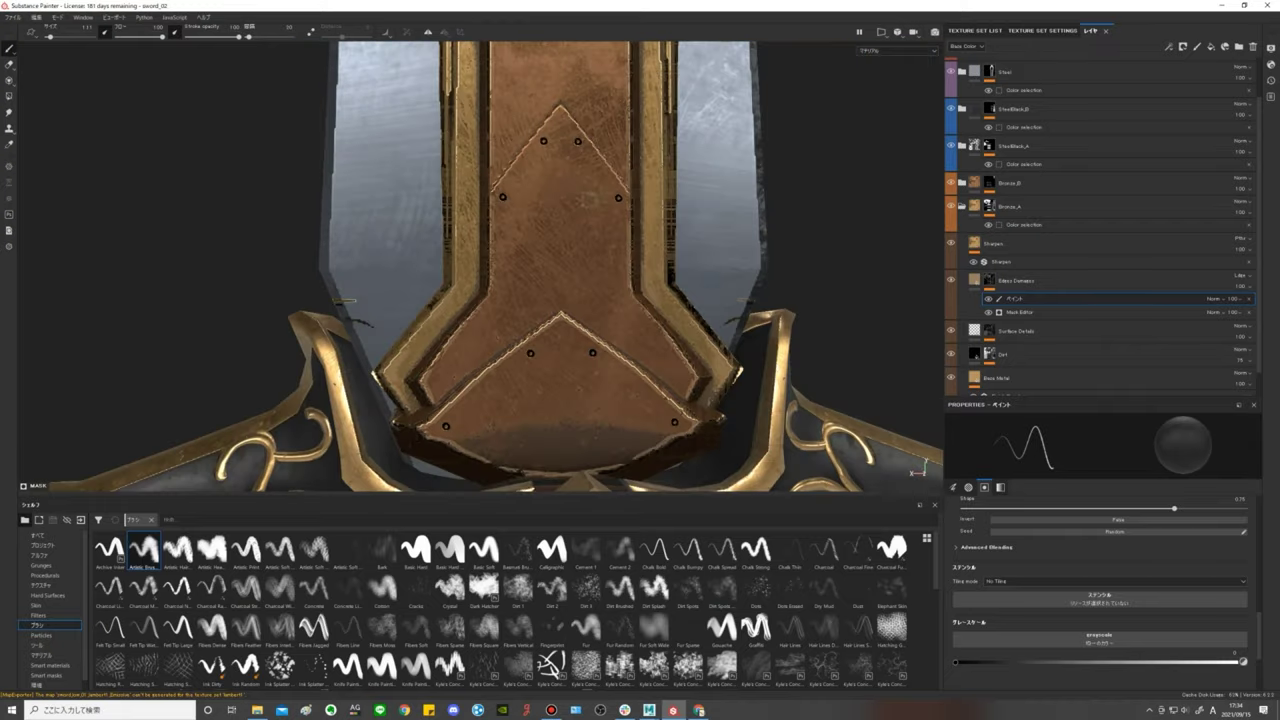
{"action": "left_click_drag", "start_coordinate": [614, 369], "coordinate": [636, 211], "text": "alt"}
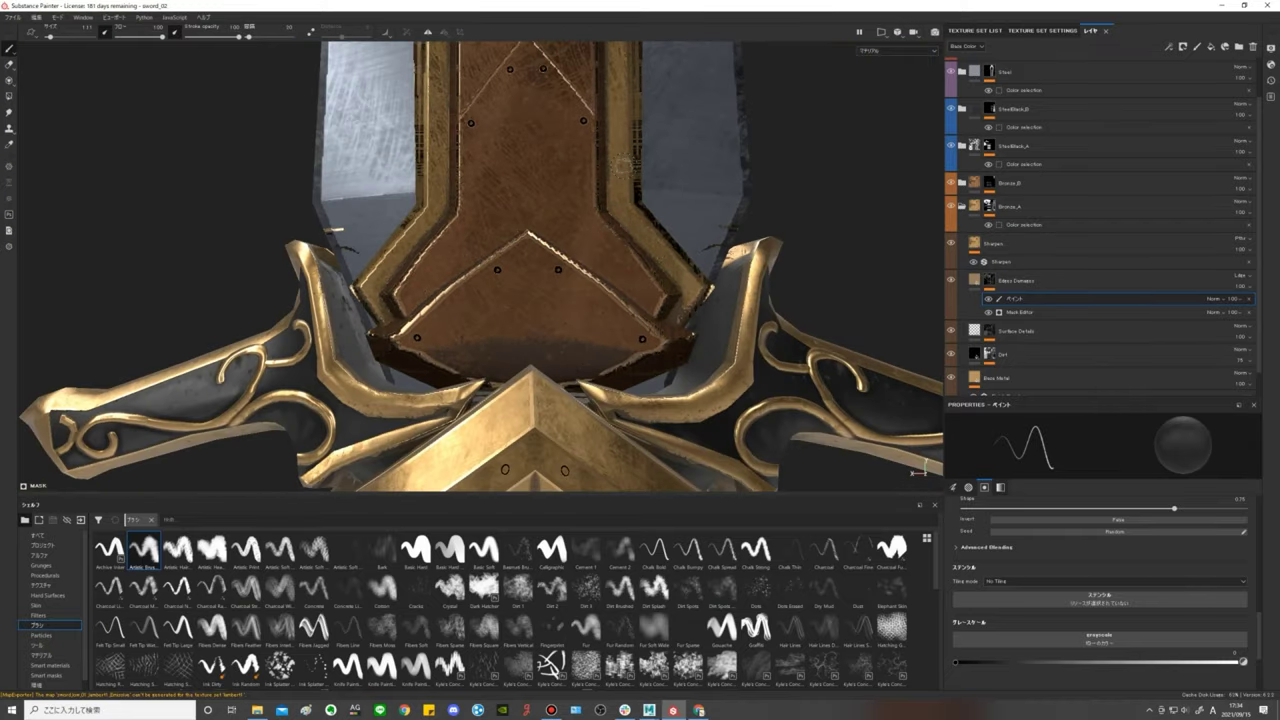
{"action": "left_click_drag", "start_coordinate": [623, 165], "coordinate": [632, 132], "text": "alt"}
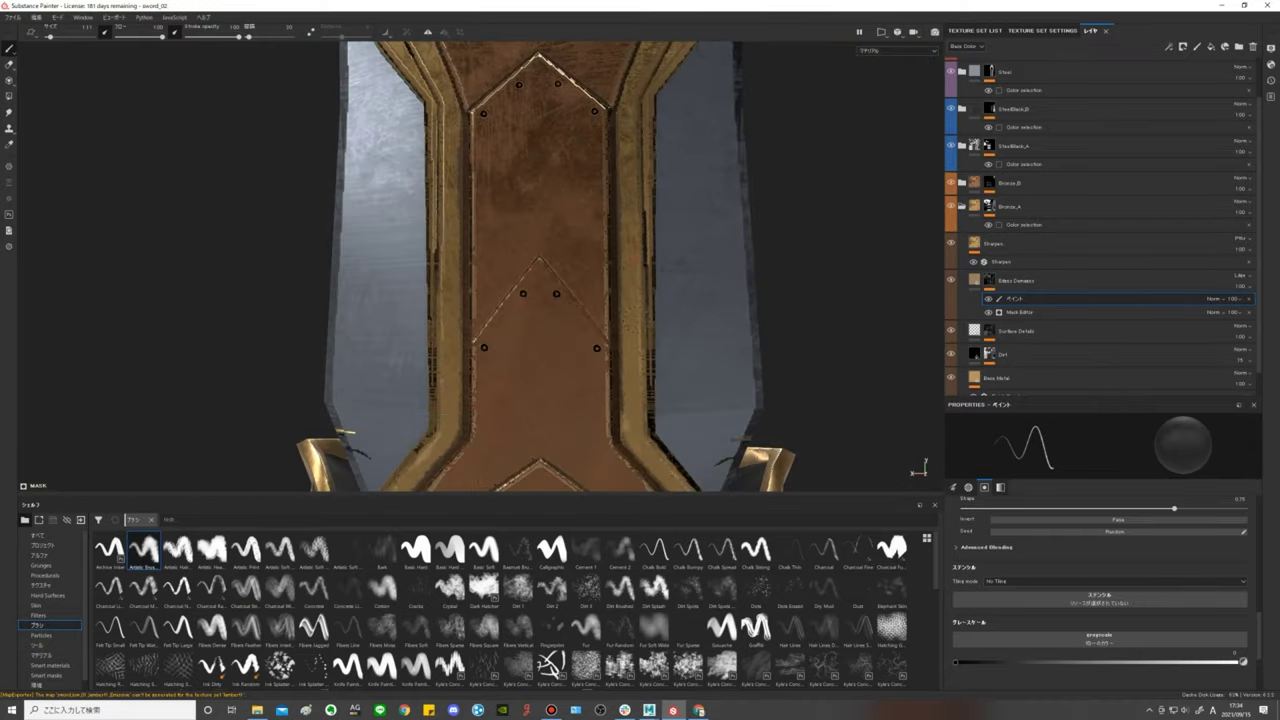
{"action": "left_click_drag", "start_coordinate": [662, 400], "coordinate": [597, 330], "text": "alt"}
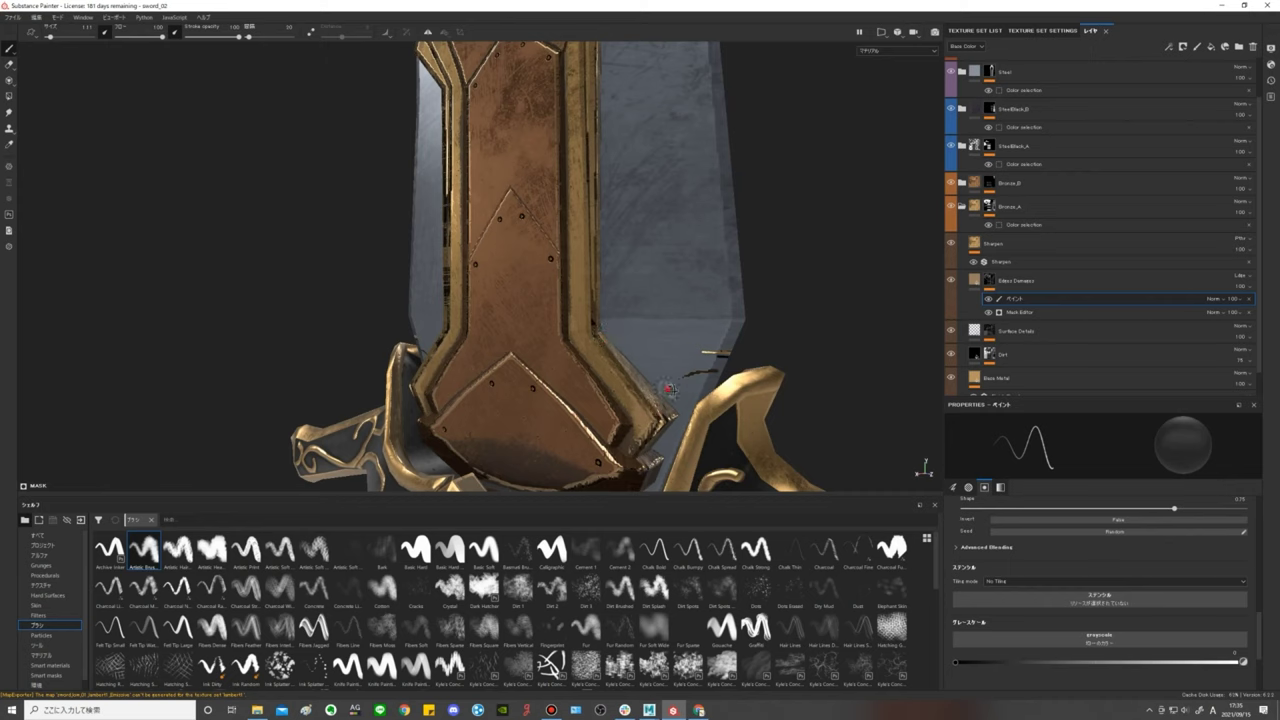
{"action": "left_click_drag", "start_coordinate": [668, 389], "coordinate": [499, 205], "text": "alt"}
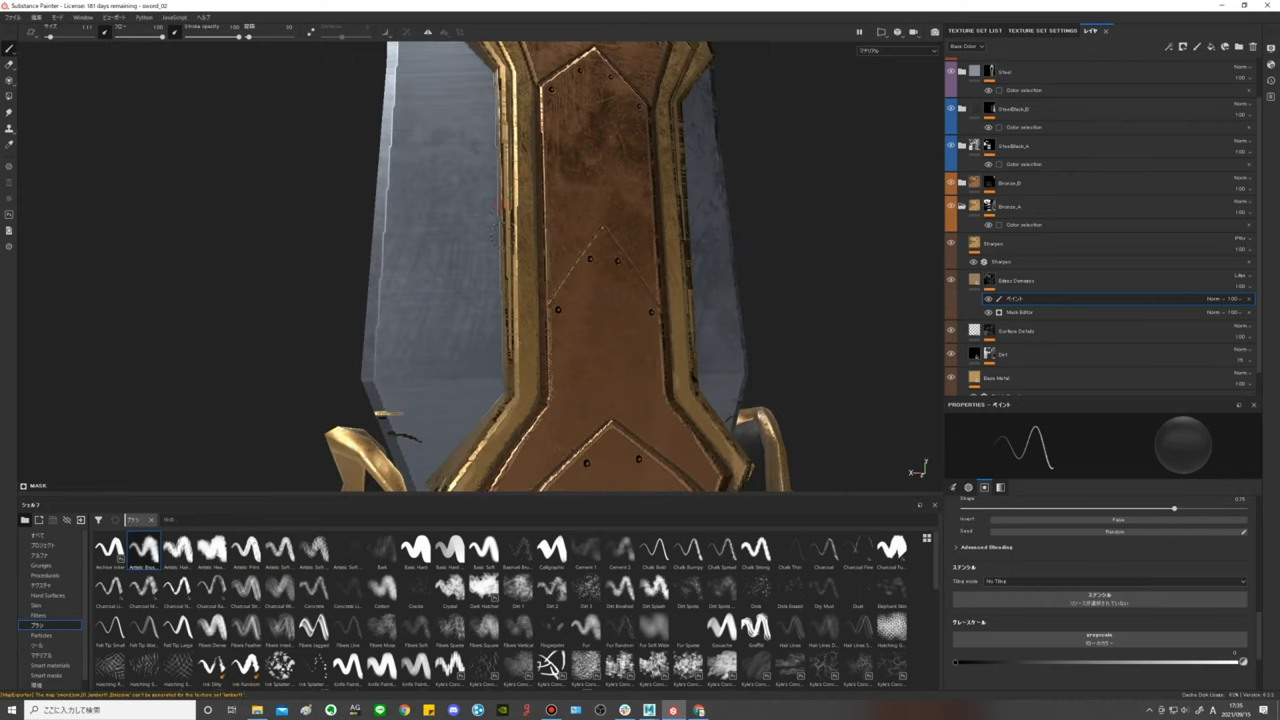
{"action": "left_click_drag", "start_coordinate": [509, 316], "coordinate": [535, 312], "text": "alt"}
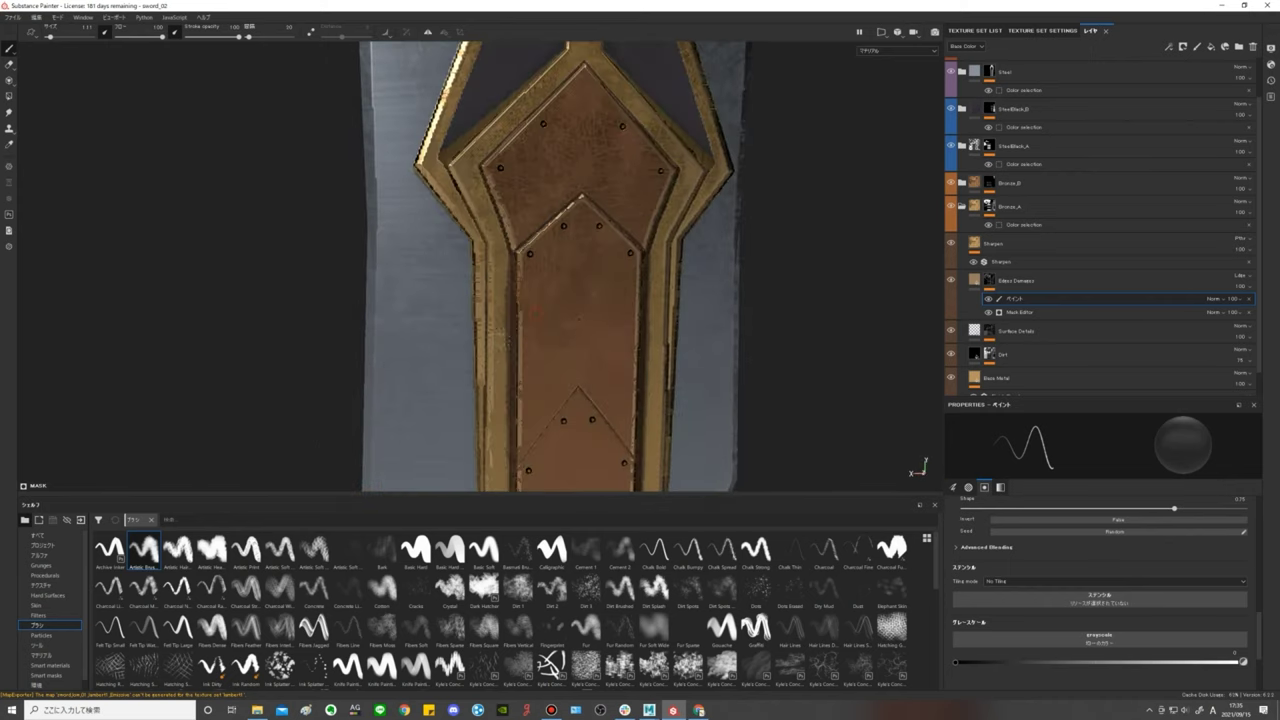
{"action": "scroll", "coordinate": [535, 311], "scroll_direction": "up", "scroll_amount": 1}
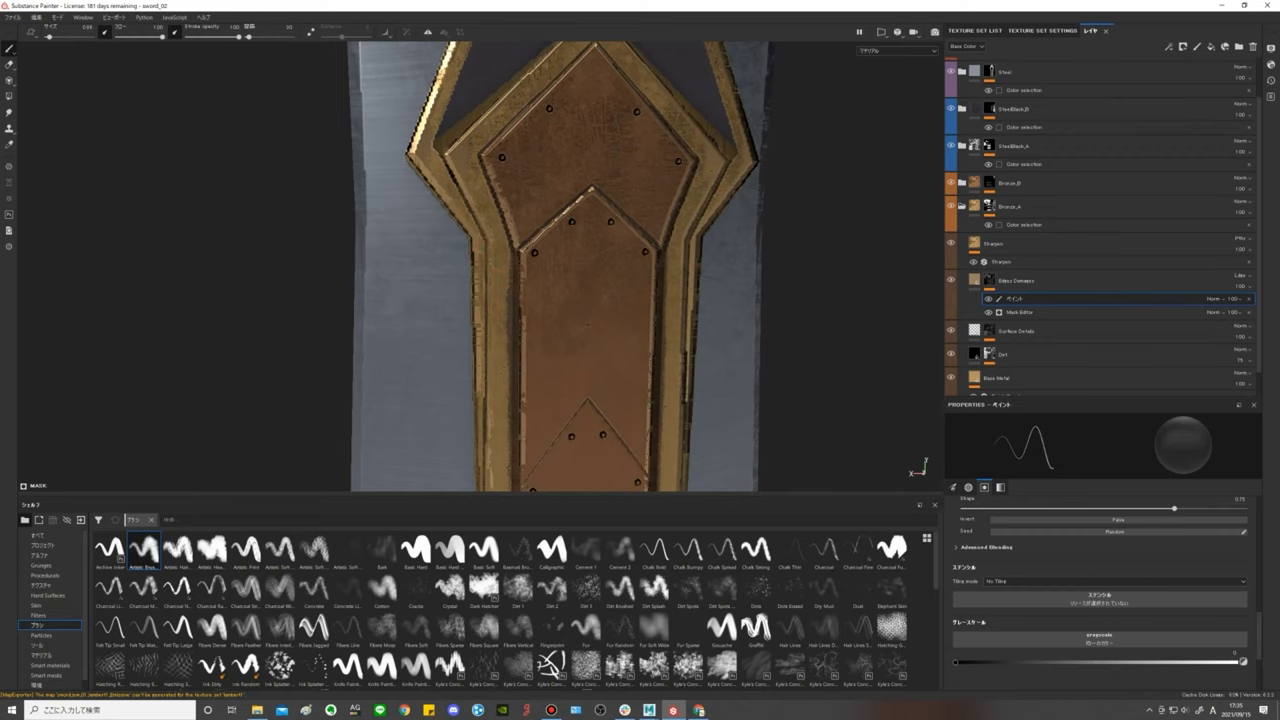
{"action": "left_click_drag", "start_coordinate": [587, 326], "coordinate": [515, 330], "text": "alt"}
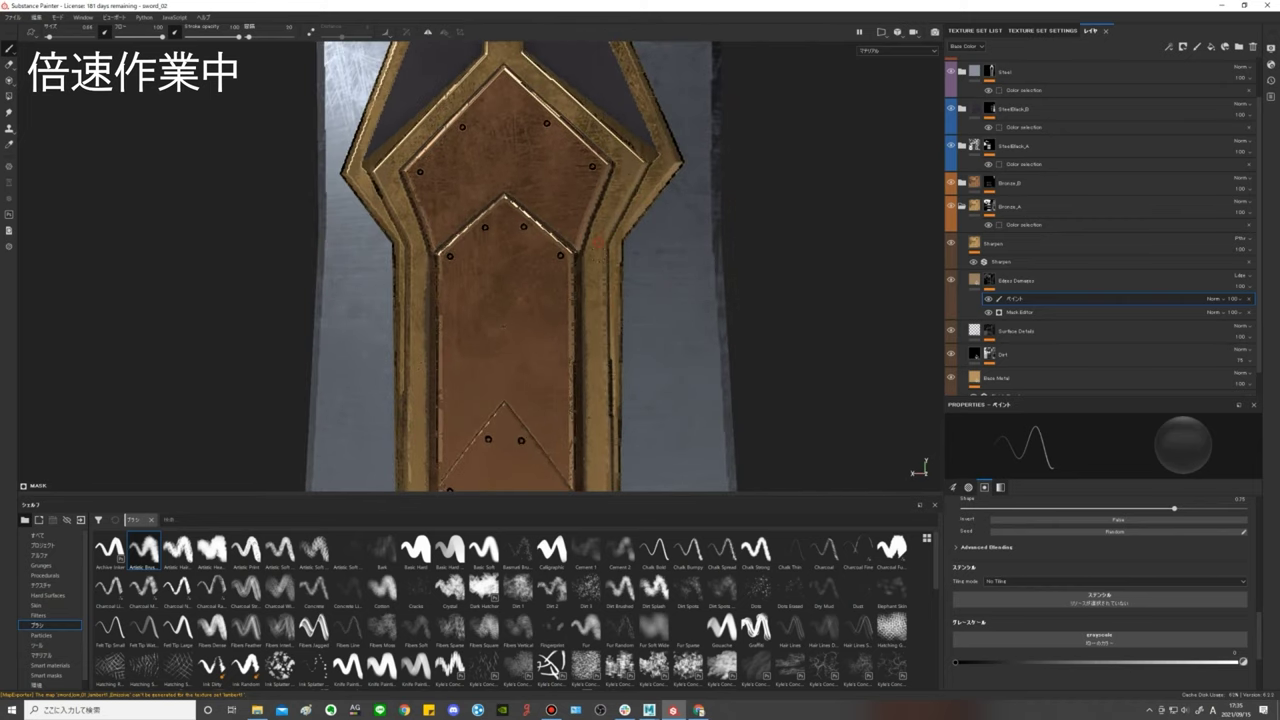
{"action": "middle_click_drag", "start_coordinate": [610, 260], "coordinate": [610, 360], "text": "alt"}
{"action": "scroll", "coordinate": [607, 250], "scroll_direction": "up", "scroll_amount": 2}
{"action": "mouse_move", "coordinate": [607, 250]}
{"action": "middle_mouse_down", "text": "alt"}
{"action": "mouse_move", "coordinate": [700, 252]}
{"action": "mouse_move", "coordinate": [662, 398]}
{"action": "middle_mouse_up", "text": "alt"}
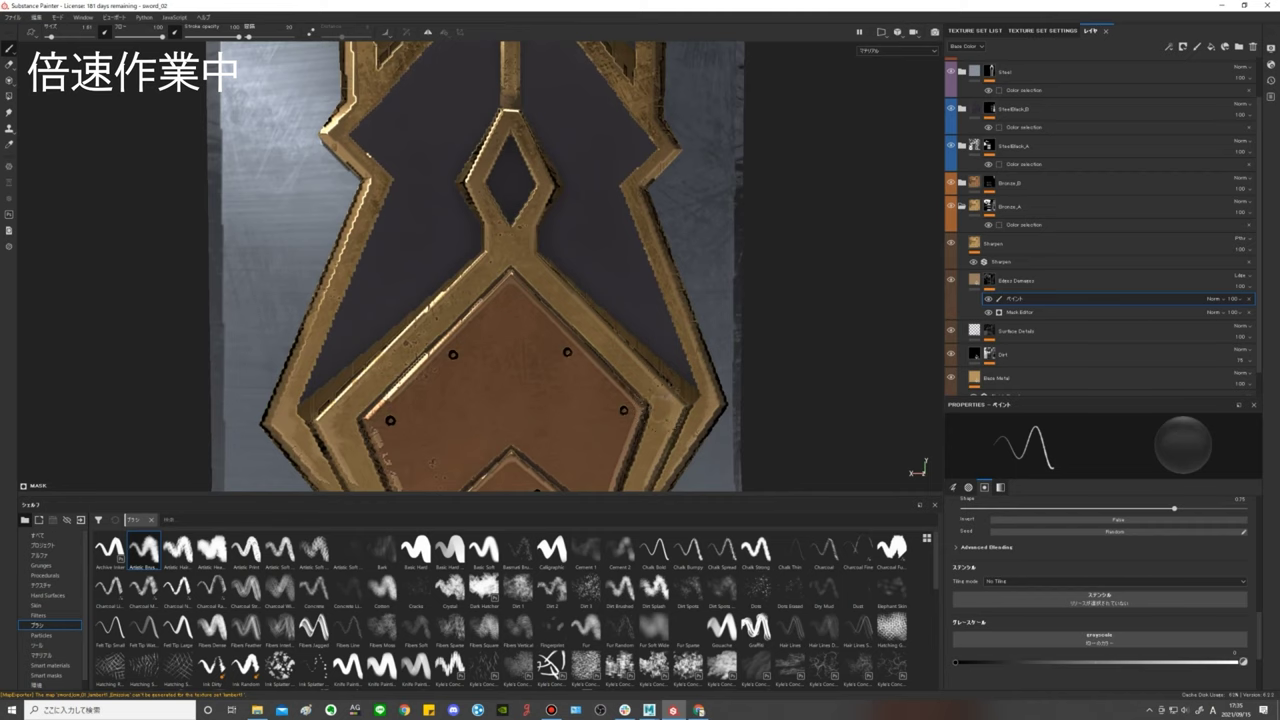
{"action": "scroll", "coordinate": [662, 400], "scroll_direction": "up", "scroll_amount": 2}
{"action": "middle_click_drag", "start_coordinate": [552, 331], "coordinate": [552, 80], "text": "alt"}
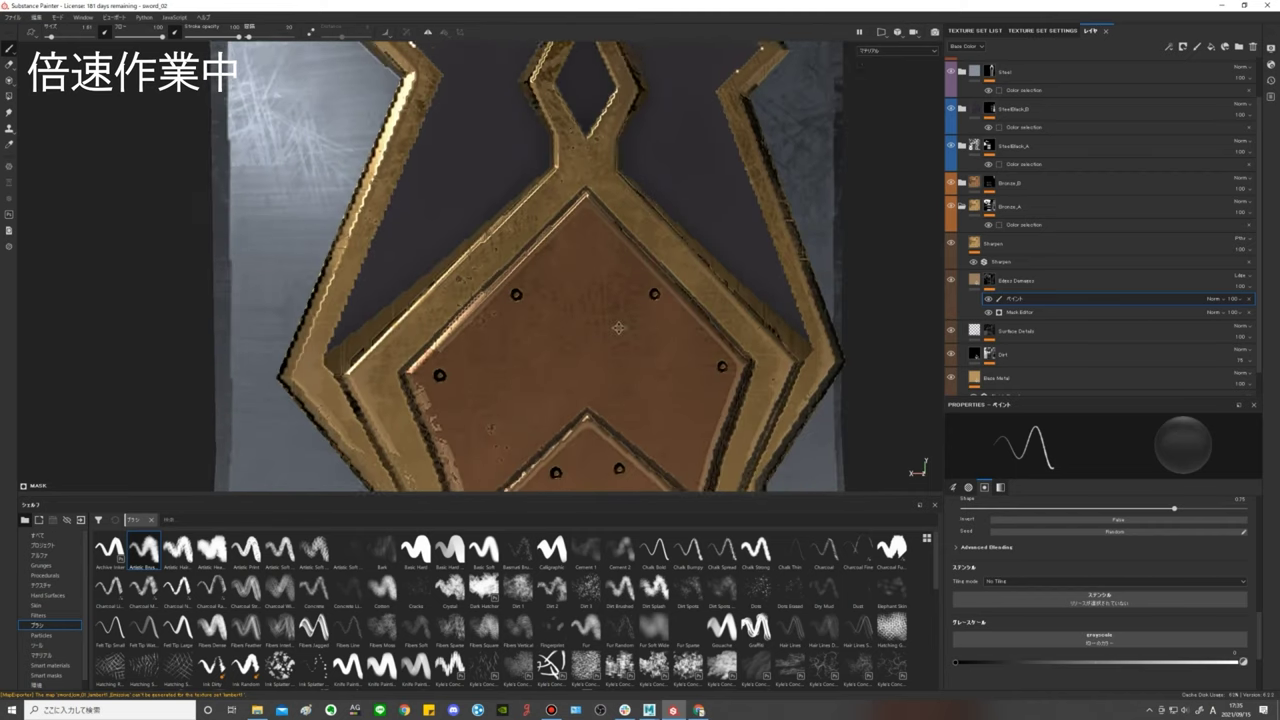
{"action": "middle_click_drag", "start_coordinate": [400, 45], "coordinate": [455, 295], "text": "alt"}
{"action": "middle_click_drag", "start_coordinate": [430, 210], "coordinate": [330, 225], "text": "alt"}
{"action": "middle_click_drag", "start_coordinate": [700, 260], "coordinate": [620, 75], "text": "alt"}
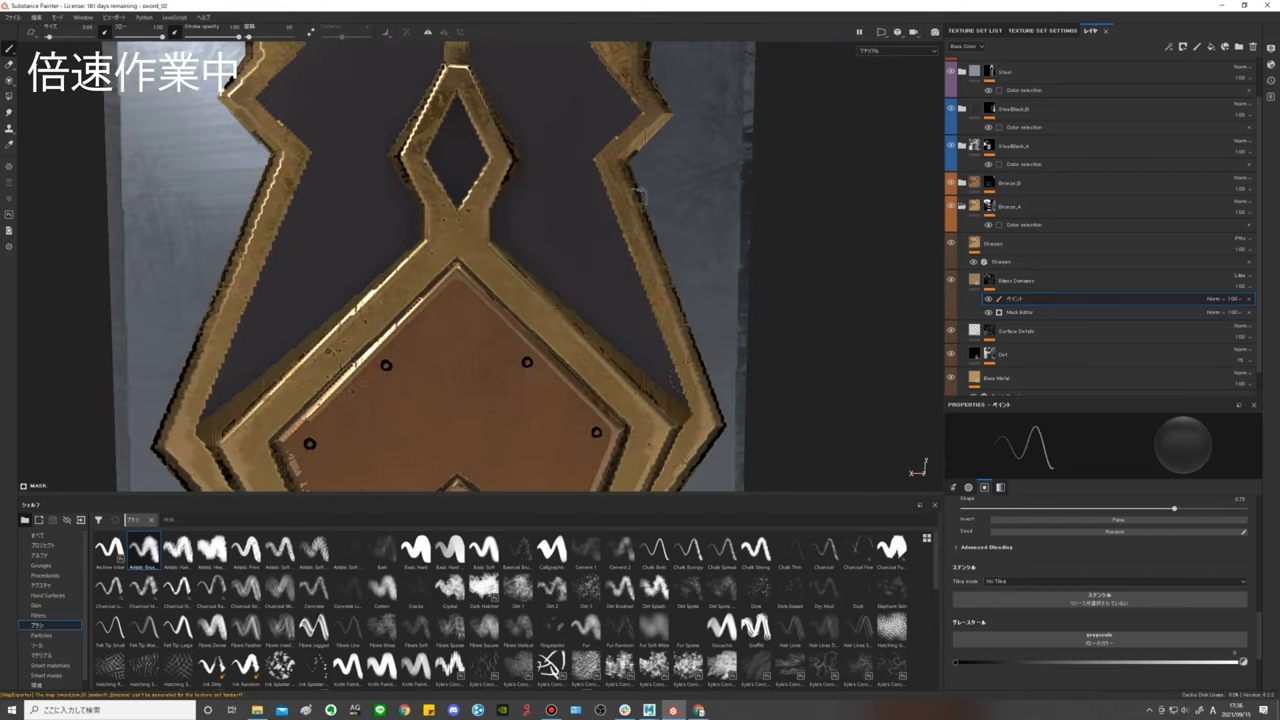
{"action": "scroll", "coordinate": [668, 230], "scroll_direction": "down", "scroll_amount": 3}
{"action": "middle_click_drag", "start_coordinate": [500, 150], "coordinate": [403, 400], "text": "alt"}
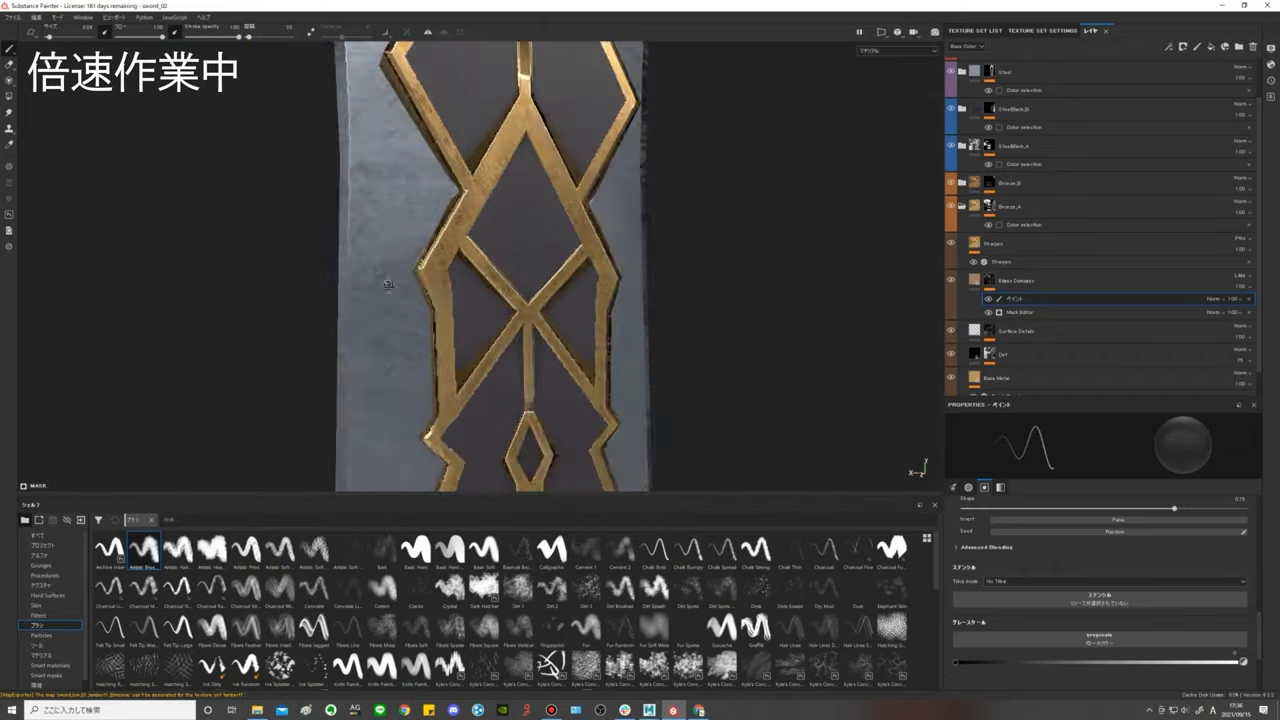
{"action": "scroll", "coordinate": [403, 236], "scroll_direction": "up", "scroll_amount": 2}
{"action": "middle_click_drag", "start_coordinate": [420, 229], "coordinate": [440, 75], "text": "alt"}
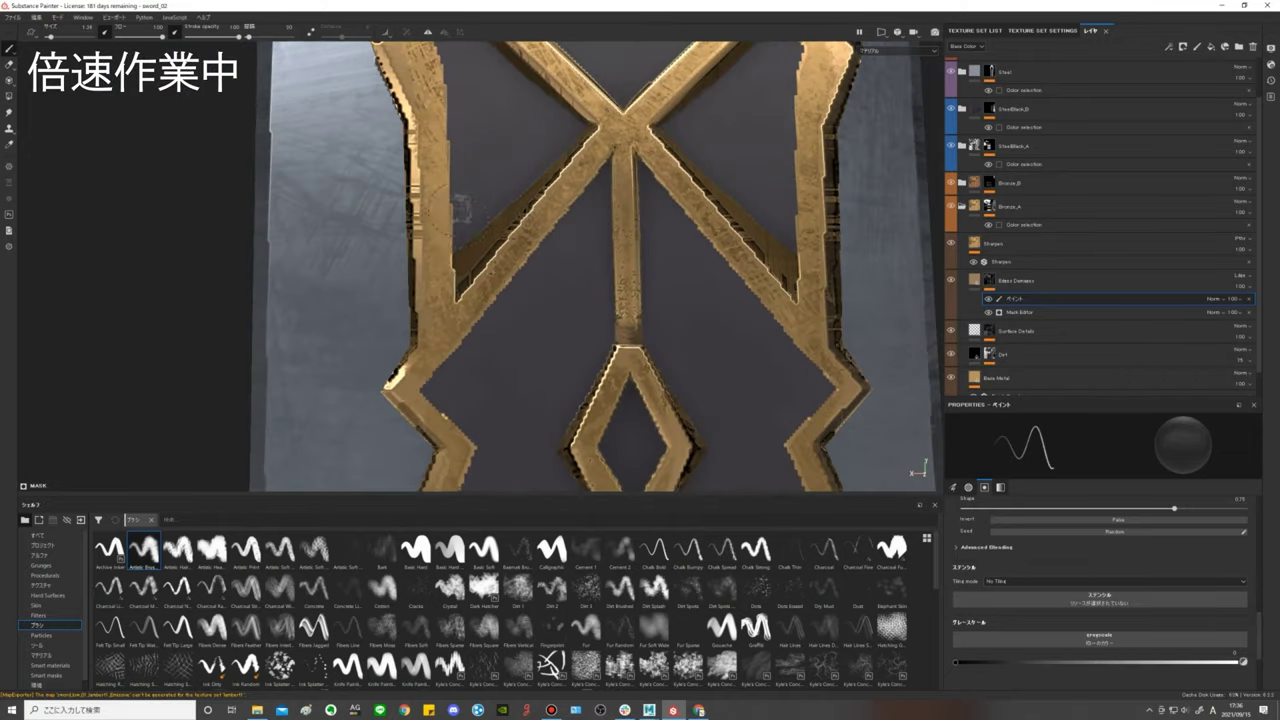
{"action": "scroll", "coordinate": [460, 210], "scroll_direction": "up", "scroll_amount": 2}
{"action": "middle_click_drag", "start_coordinate": [460, 210], "coordinate": [629, 161], "text": "alt"}
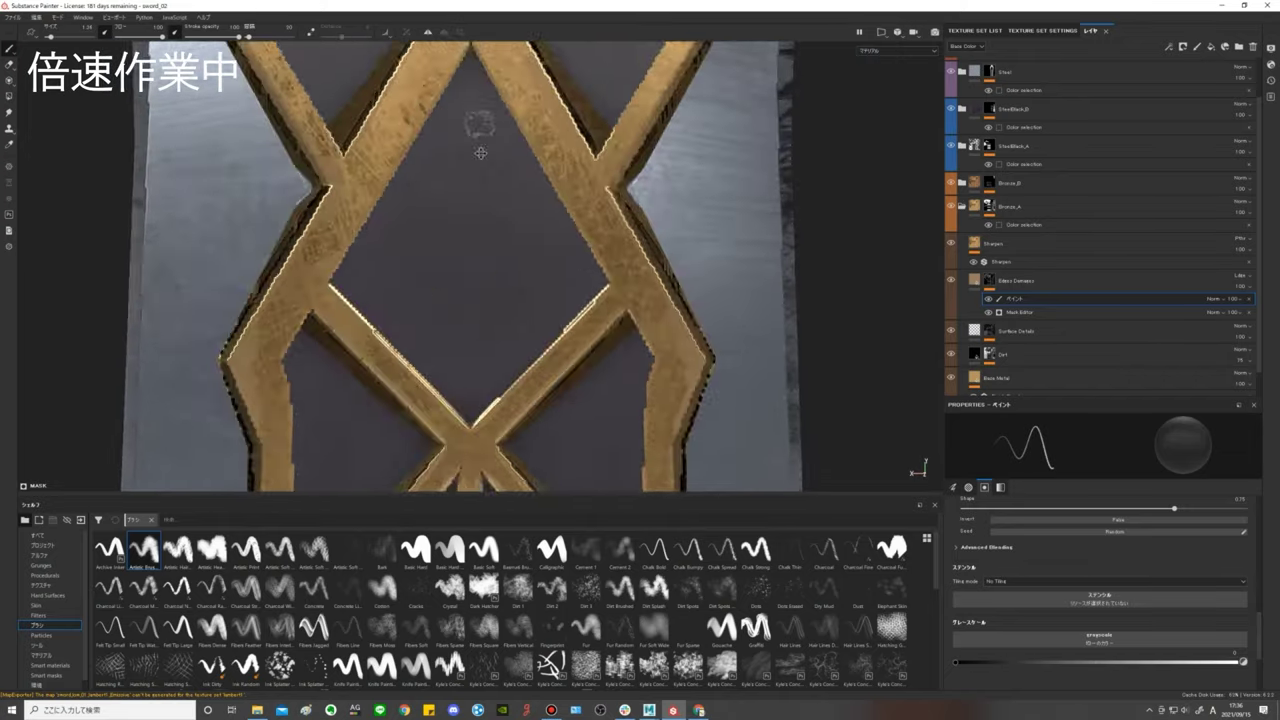
{"action": "middle_click_drag", "start_coordinate": [624, 256], "coordinate": [600, 156], "text": "alt"}
{"action": "middle_click_drag", "start_coordinate": [600, 400], "coordinate": [583, 200], "text": "alt"}
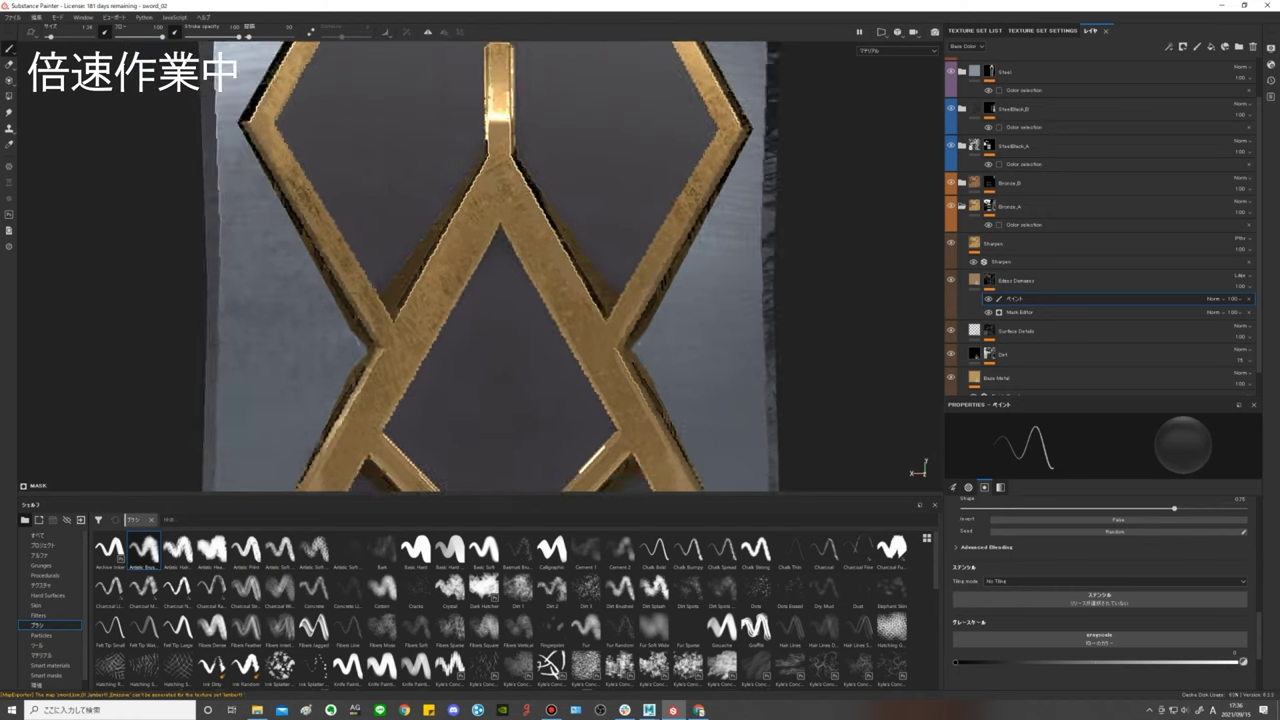
{"action": "scroll", "coordinate": [583, 270], "scroll_direction": "down", "scroll_amount": 2}
{"action": "scroll", "coordinate": [583, 270], "scroll_direction": "up", "scroll_amount": 2}
{"action": "scroll", "coordinate": [583, 270], "scroll_direction": "down", "scroll_amount": 2}
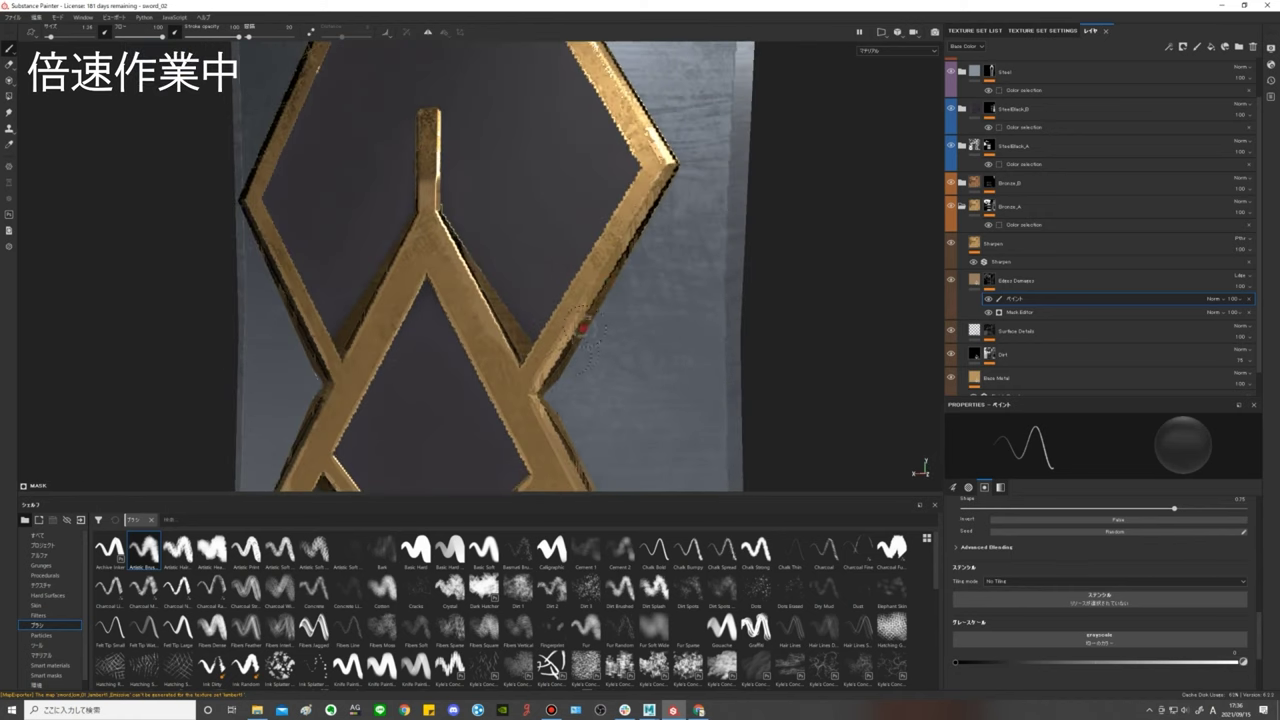
{"action": "scroll", "coordinate": [580, 240], "scroll_direction": "up", "scroll_amount": 2}
{"action": "scroll", "coordinate": [605, 333], "scroll_direction": "down", "scroll_amount": 2}
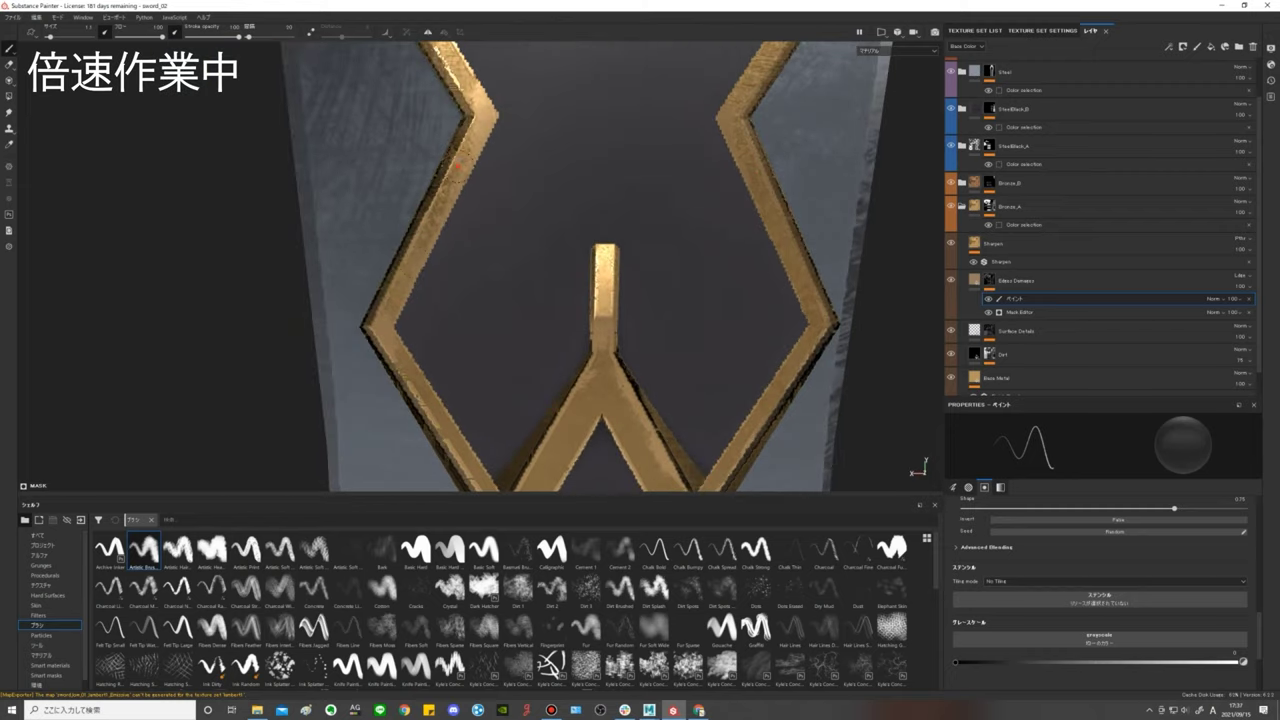
{"action": "scroll", "coordinate": [397, 316], "scroll_direction": "up", "scroll_amount": 1}
{"action": "middle_click_drag", "start_coordinate": [400, 316], "coordinate": [586, 386], "text": "alt"}
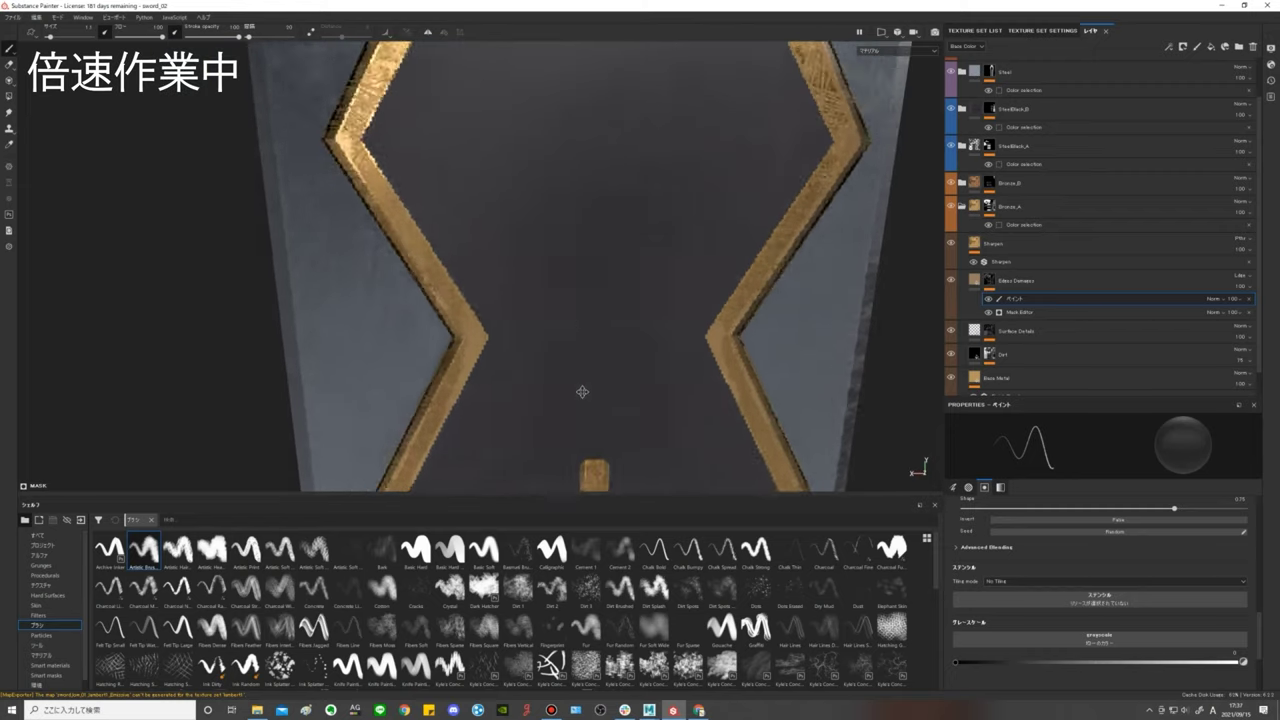
{"action": "scroll", "coordinate": [738, 232], "scroll_direction": "down", "scroll_amount": 1}
{"action": "scroll", "coordinate": [664, 373], "scroll_direction": "down", "scroll_amount": 1}
{"action": "scroll", "coordinate": [620, 300], "scroll_direction": "down", "scroll_amount": 1}
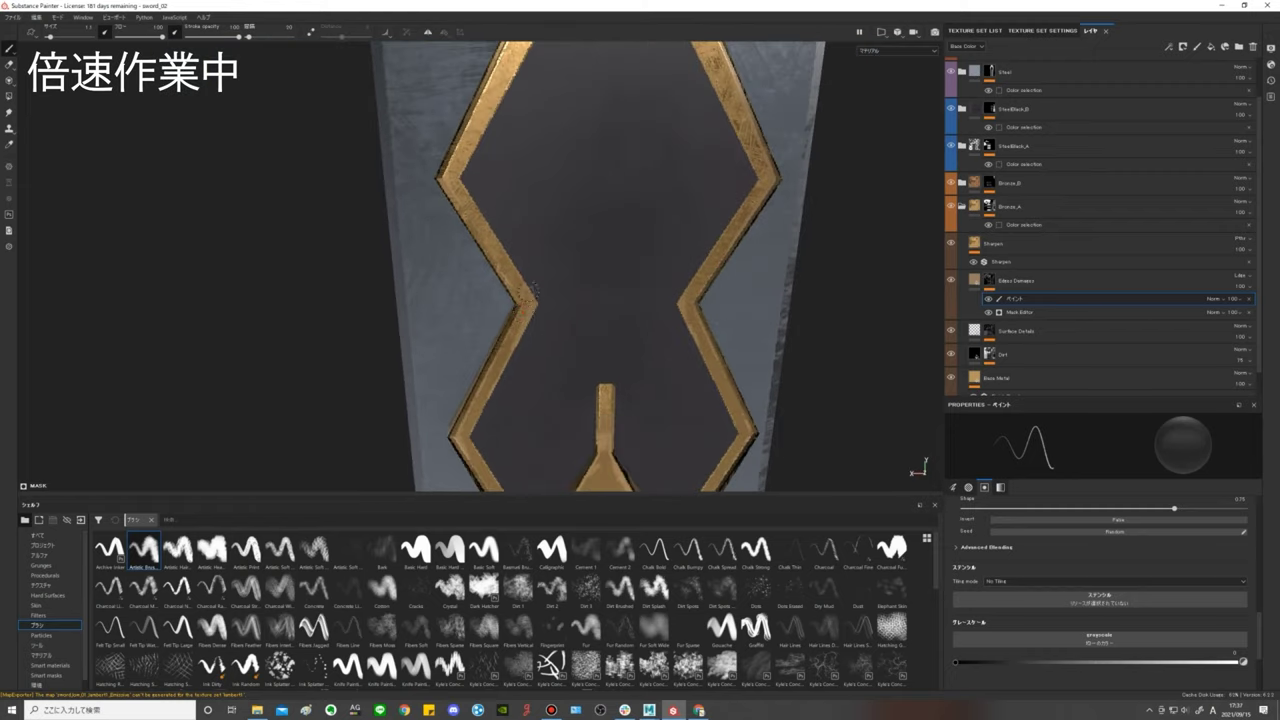
{"action": "scroll", "coordinate": [465, 240], "scroll_direction": "up", "scroll_amount": 3}
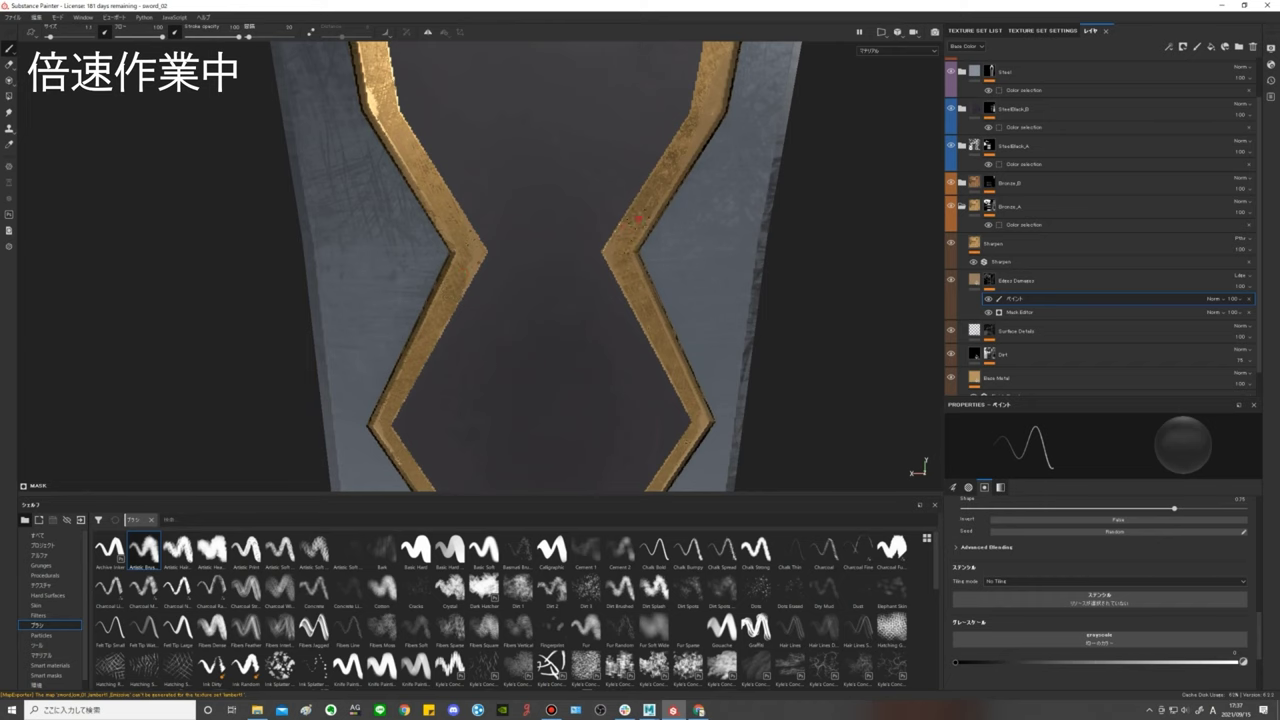
{"action": "mouse_move", "coordinate": [637, 218]}
{"action": "middle_mouse_down", "text": "alt"}
{"action": "mouse_move", "coordinate": [633, 262]}
{"action": "mouse_move", "coordinate": [560, 250]}
{"action": "middle_mouse_up", "text": "alt"}
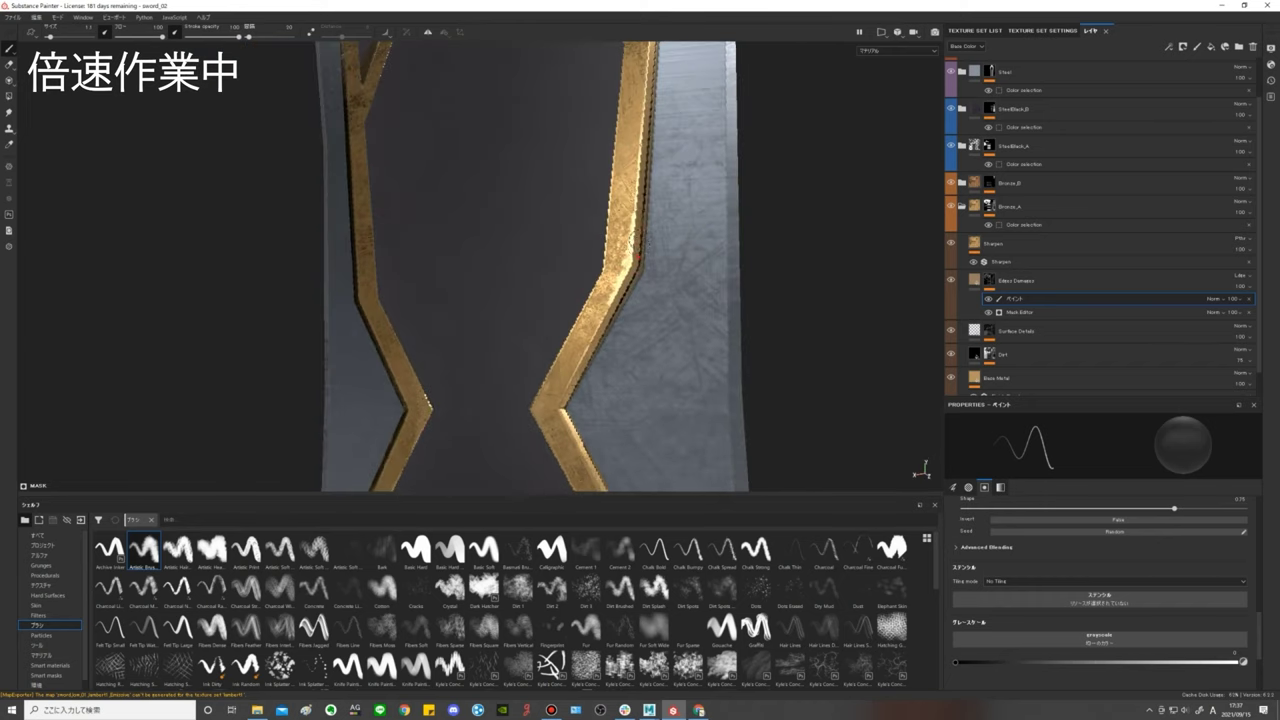
{"action": "scroll", "coordinate": [429, 249], "scroll_direction": "down", "scroll_amount": 2}
{"action": "scroll", "coordinate": [423, 216], "scroll_direction": "up", "scroll_amount": 2}
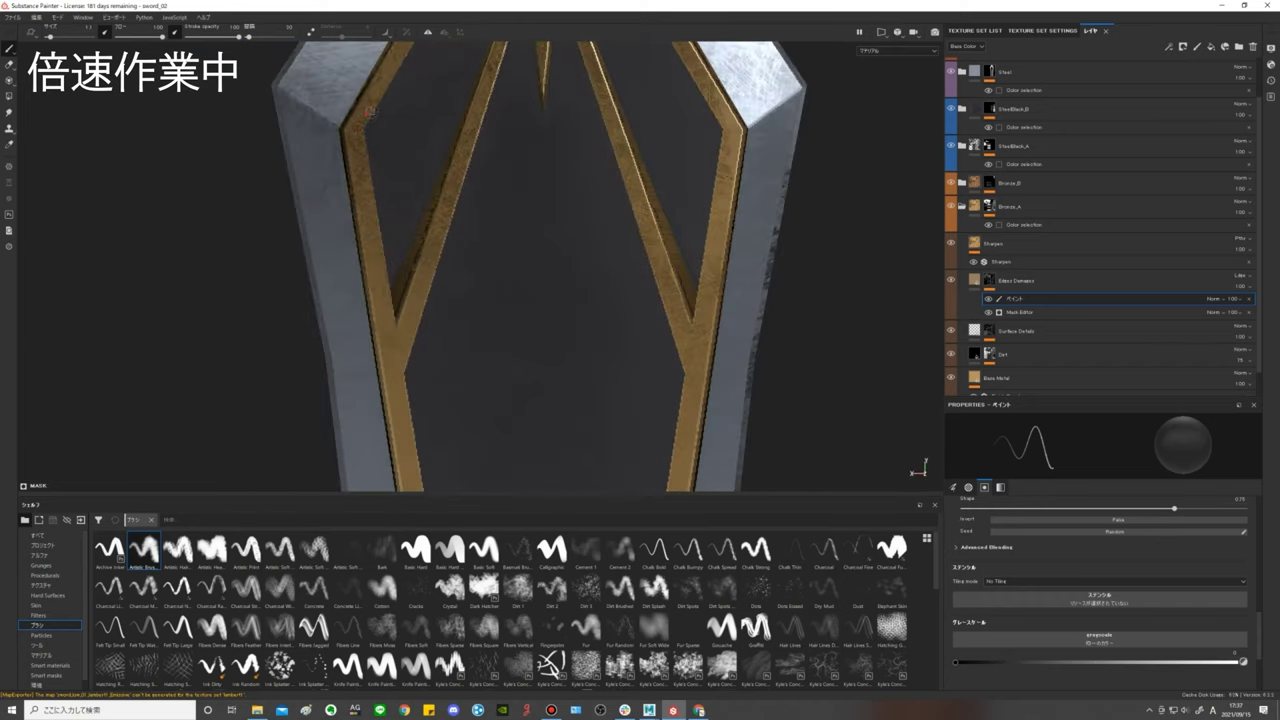
{"action": "middle_click_drag", "start_coordinate": [370, 111], "coordinate": [372, 220], "text": "alt"}
{"action": "scroll", "coordinate": [333, 322], "scroll_direction": "down", "scroll_amount": 2}
{"action": "scroll", "coordinate": [449, 306], "scroll_direction": "up", "scroll_amount": 2}
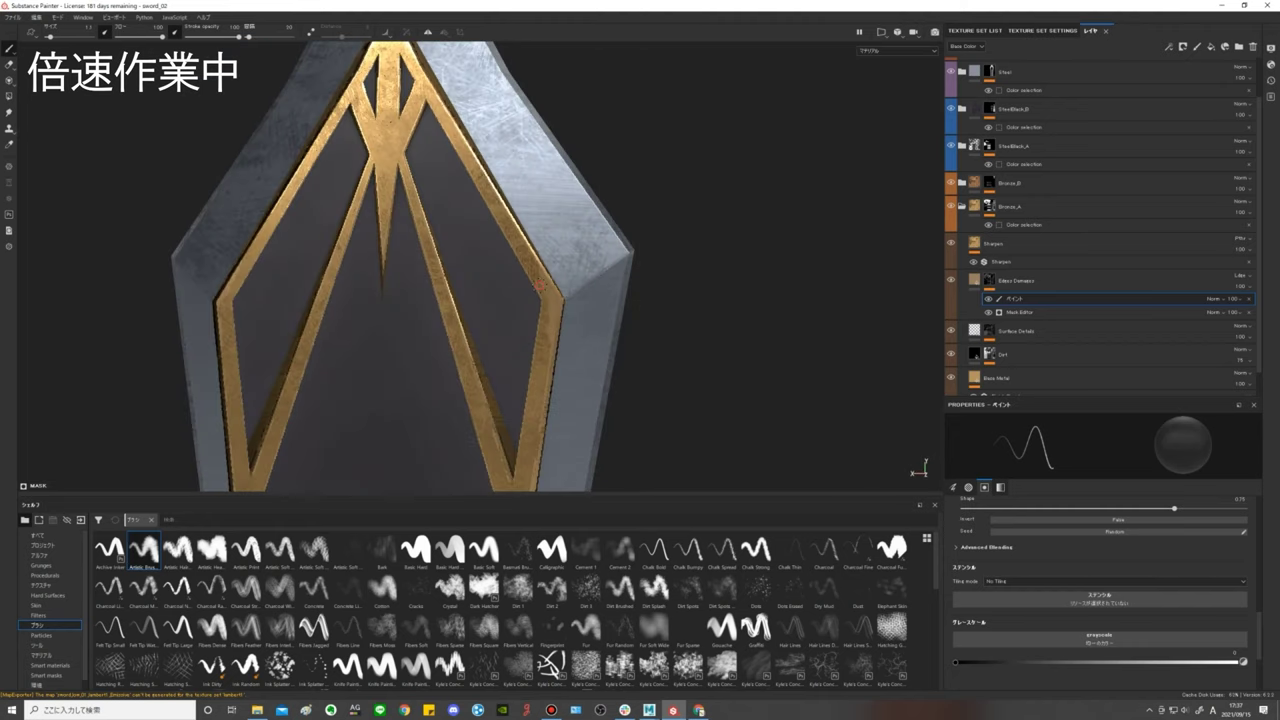
{"action": "middle_click_drag", "start_coordinate": [449, 306], "coordinate": [450, 150], "text": "alt"}
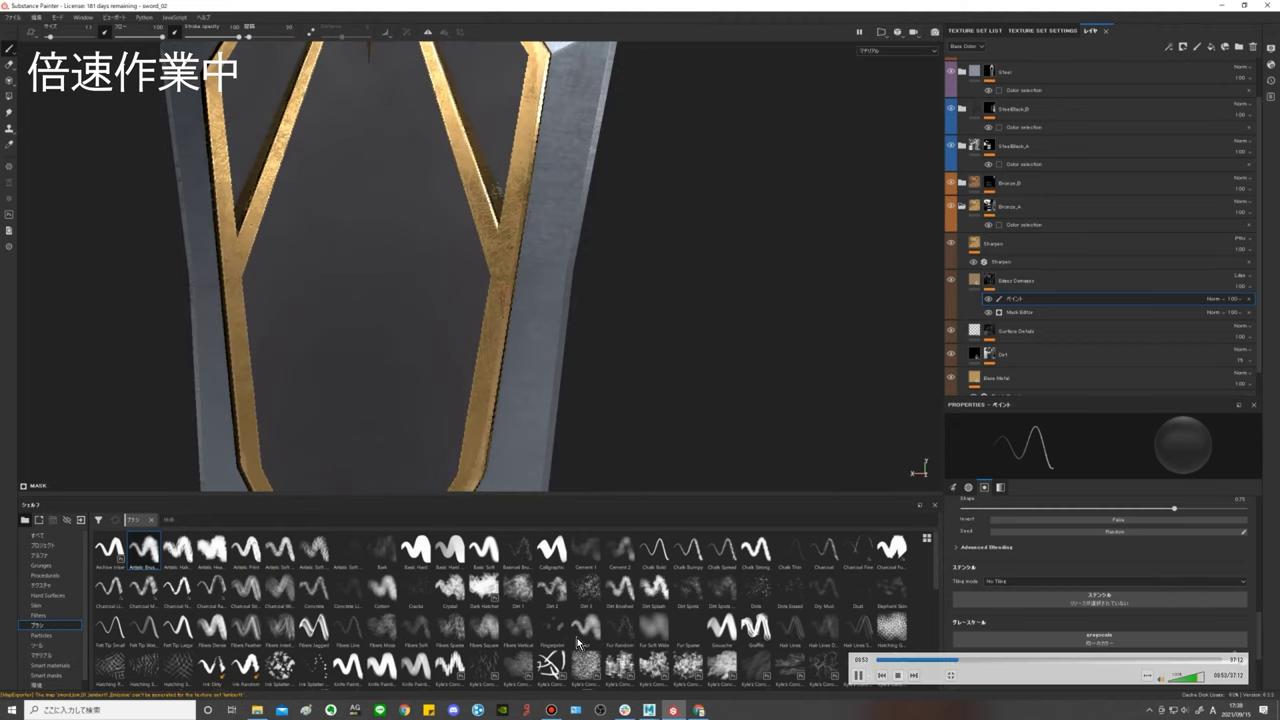
{"action": "scroll", "coordinate": [611, 186], "scroll_direction": "down", "scroll_amount": 3}
{"action": "middle_click_drag", "start_coordinate": [611, 186], "coordinate": [690, 10], "text": "alt"}
{"action": "scroll", "coordinate": [470, 290], "scroll_direction": "up", "scroll_amount": 3}
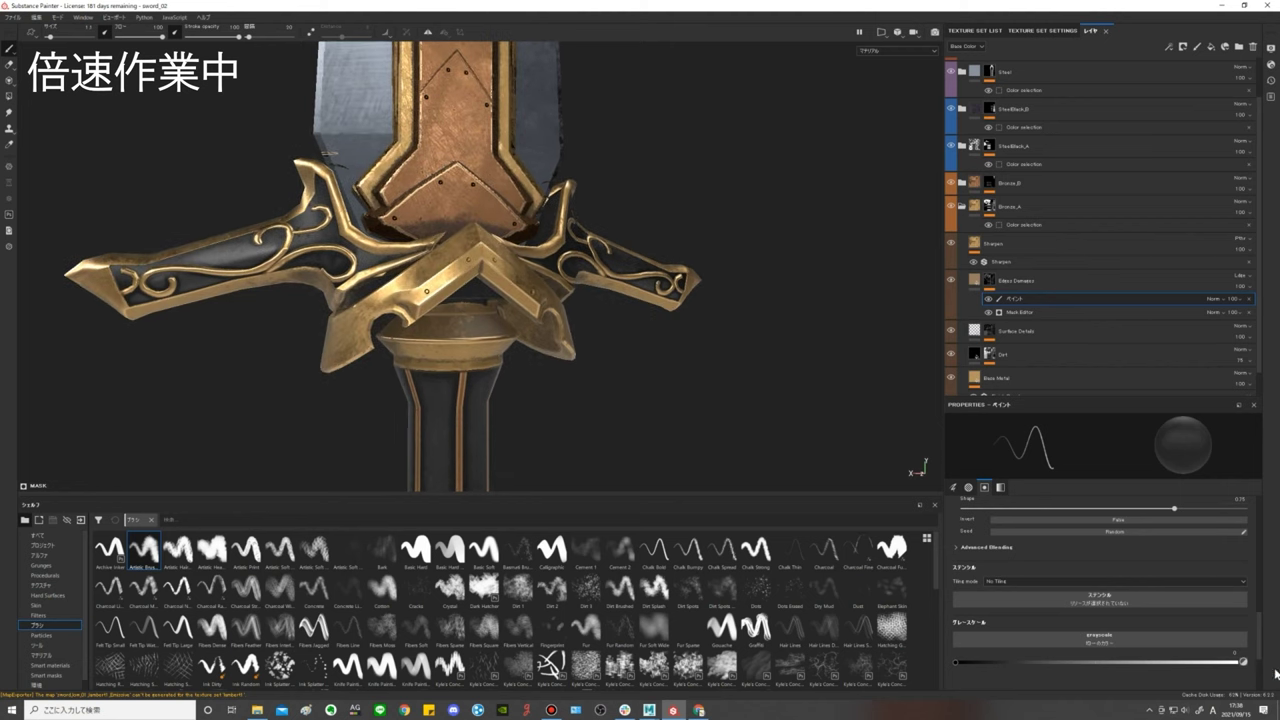
{"action": "scroll", "coordinate": [288, 123], "scroll_direction": "up", "scroll_amount": 1}
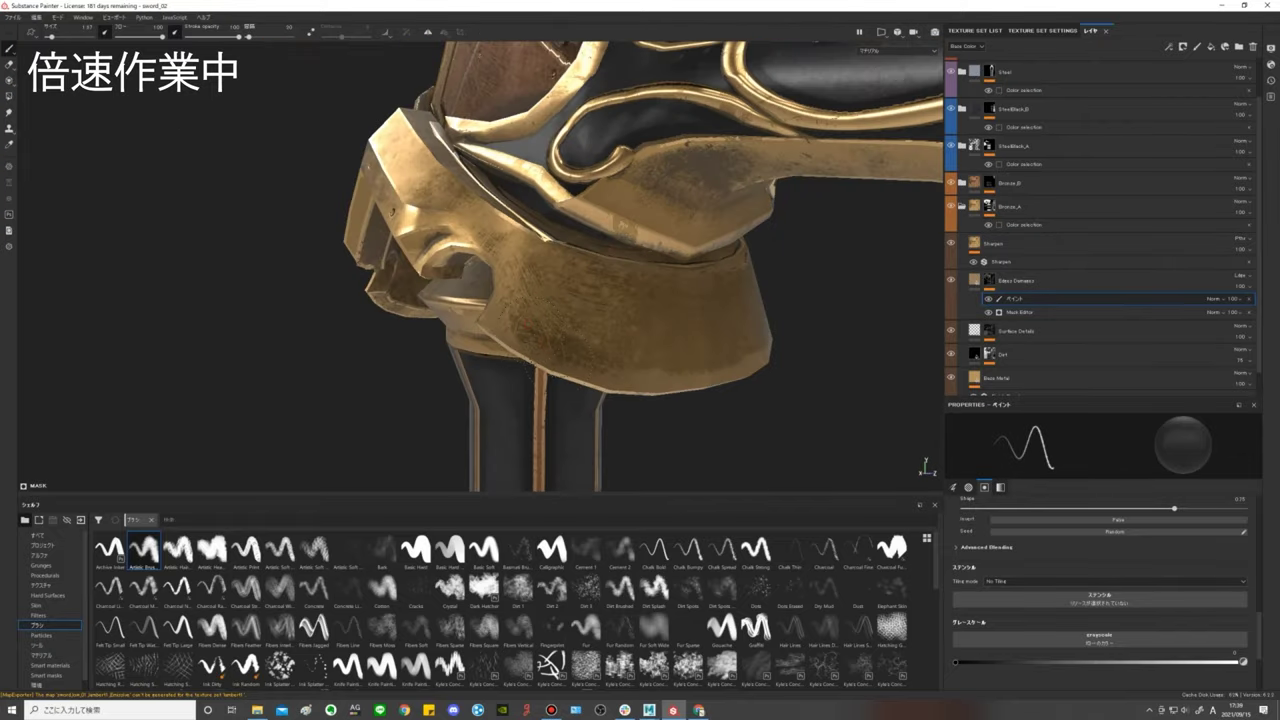
{"action": "mouse_move", "coordinate": [723, 291]}
{"action": "left_mouse_down", "text": "alt"}
{"action": "mouse_move", "coordinate": [660, 240]}
{"action": "mouse_move", "coordinate": [455, 226]}
{"action": "mouse_move", "coordinate": [470, 190]}
{"action": "left_mouse_up", "text": "alt"}
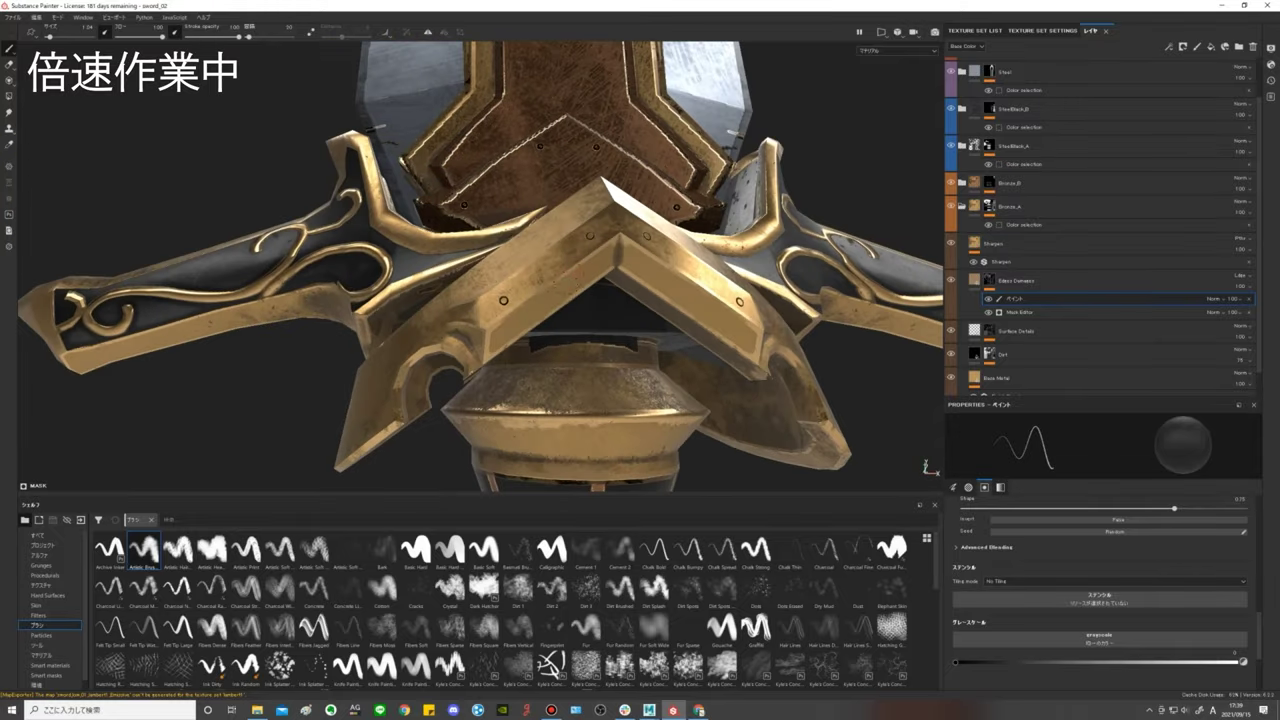
{"action": "mouse_move", "coordinate": [724, 300]}
{"action": "left_mouse_down", "text": "alt"}
{"action": "mouse_move", "coordinate": [760, 330]}
{"action": "mouse_move", "coordinate": [700, 300]}
{"action": "left_mouse_up", "text": "alt"}
{"action": "scroll", "coordinate": [480, 260], "scroll_direction": "up", "scroll_amount": 2}
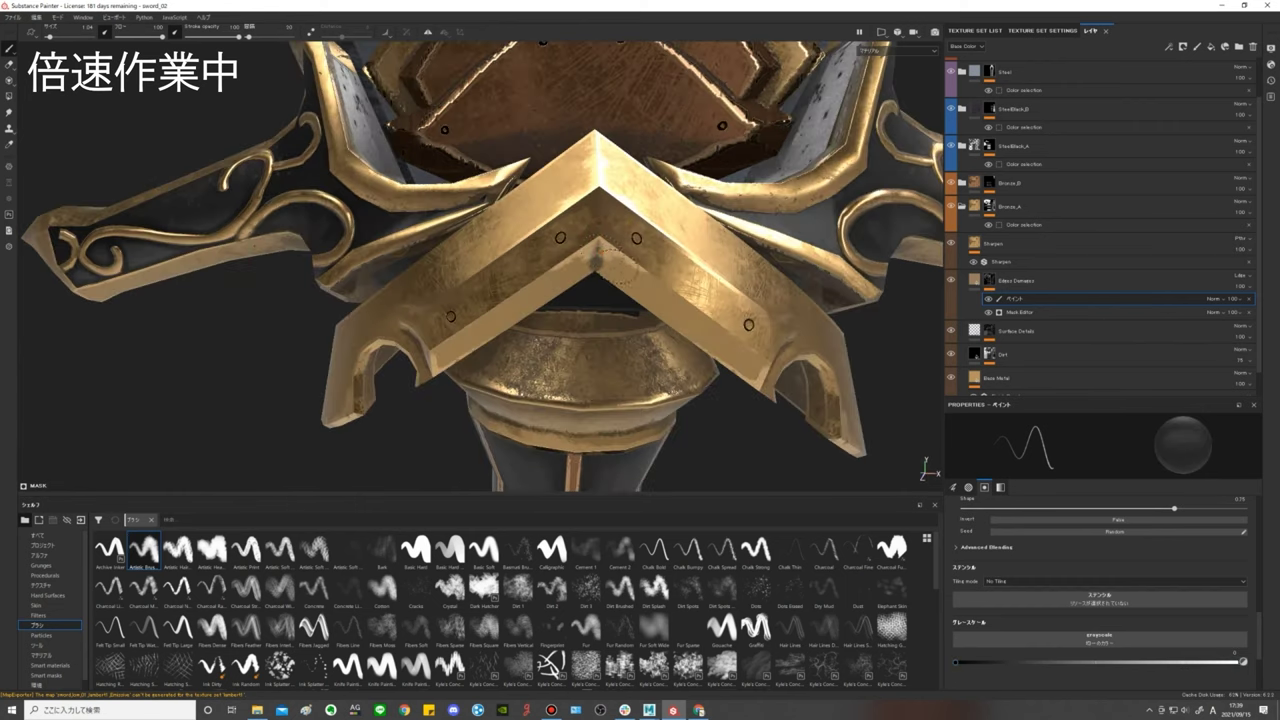
{"action": "mouse_move", "coordinate": [580, 232]}
{"action": "left_mouse_down", "text": "alt"}
{"action": "mouse_move", "coordinate": [533, 235]}
{"action": "mouse_move", "coordinate": [640, 263]}
{"action": "mouse_move", "coordinate": [580, 250]}
{"action": "mouse_move", "coordinate": [578, 350]}
{"action": "mouse_move", "coordinate": [680, 323]}
{"action": "mouse_move", "coordinate": [680, 394]}
{"action": "mouse_move", "coordinate": [458, 341]}
{"action": "mouse_move", "coordinate": [664, 249]}
{"action": "left_mouse_up", "text": "alt"}
{"action": "scroll", "coordinate": [664, 249], "scroll_direction": "down", "scroll_amount": 2}
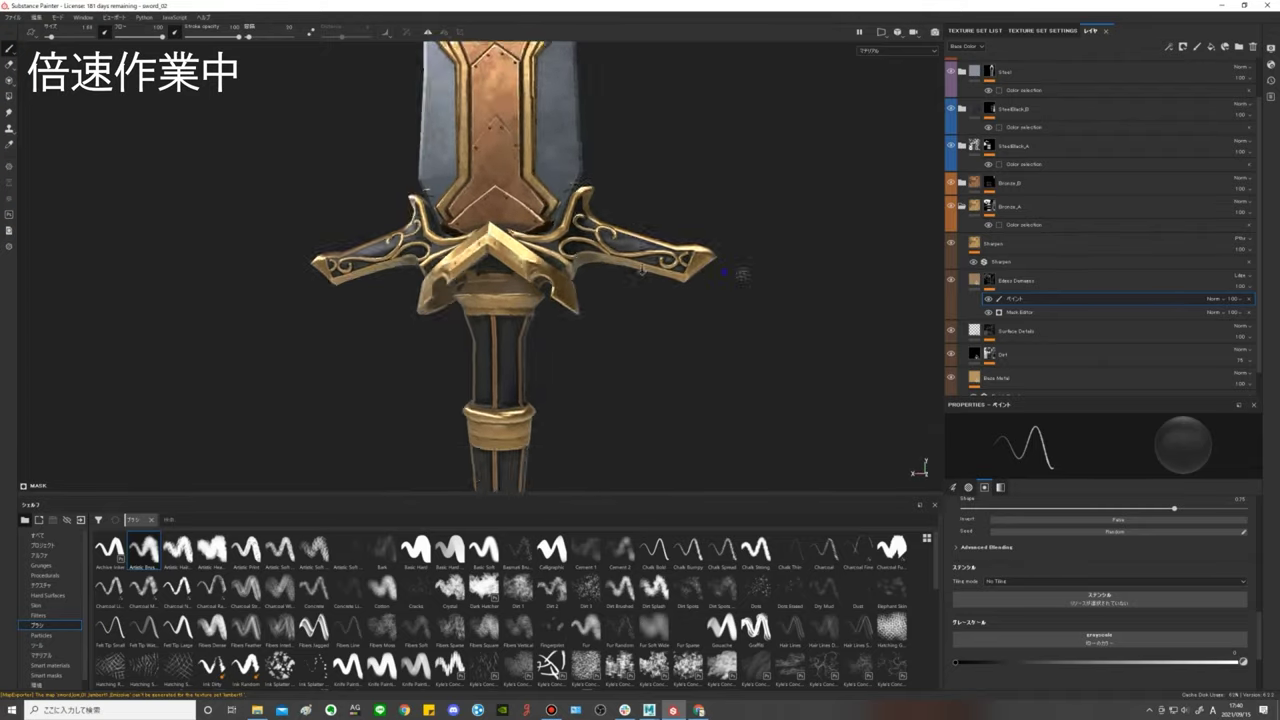
{"action": "scroll", "coordinate": [740, 277], "scroll_direction": "down", "scroll_amount": 3}
{"action": "scroll", "coordinate": [586, 394], "scroll_direction": "down", "scroll_amount": 2}
{"action": "scroll", "coordinate": [551, 283], "scroll_direction": "down", "scroll_amount": 1}
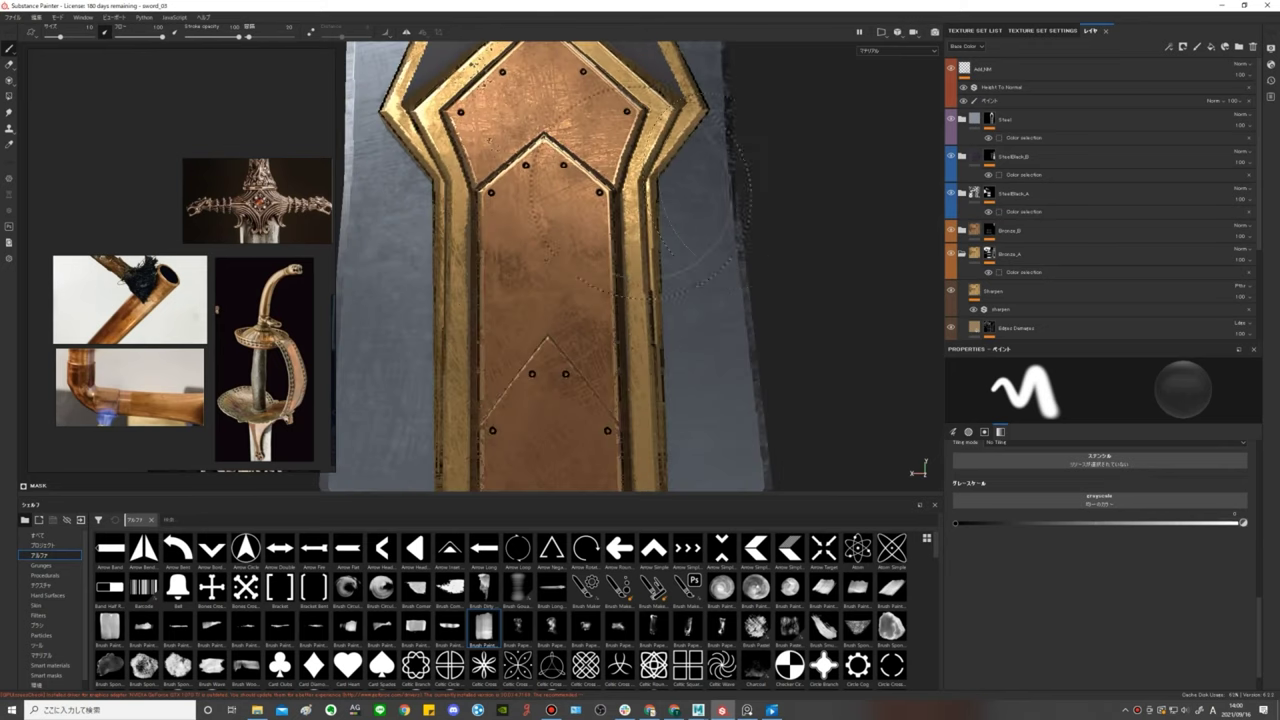
Compare the sword with the AddHM and Bronze_B layers hidden and shown, then collapse Bronze_B.
{"action": "right_click_drag", "start_coordinate": [690, 210], "coordinate": [829, 166], "text": "shift"}
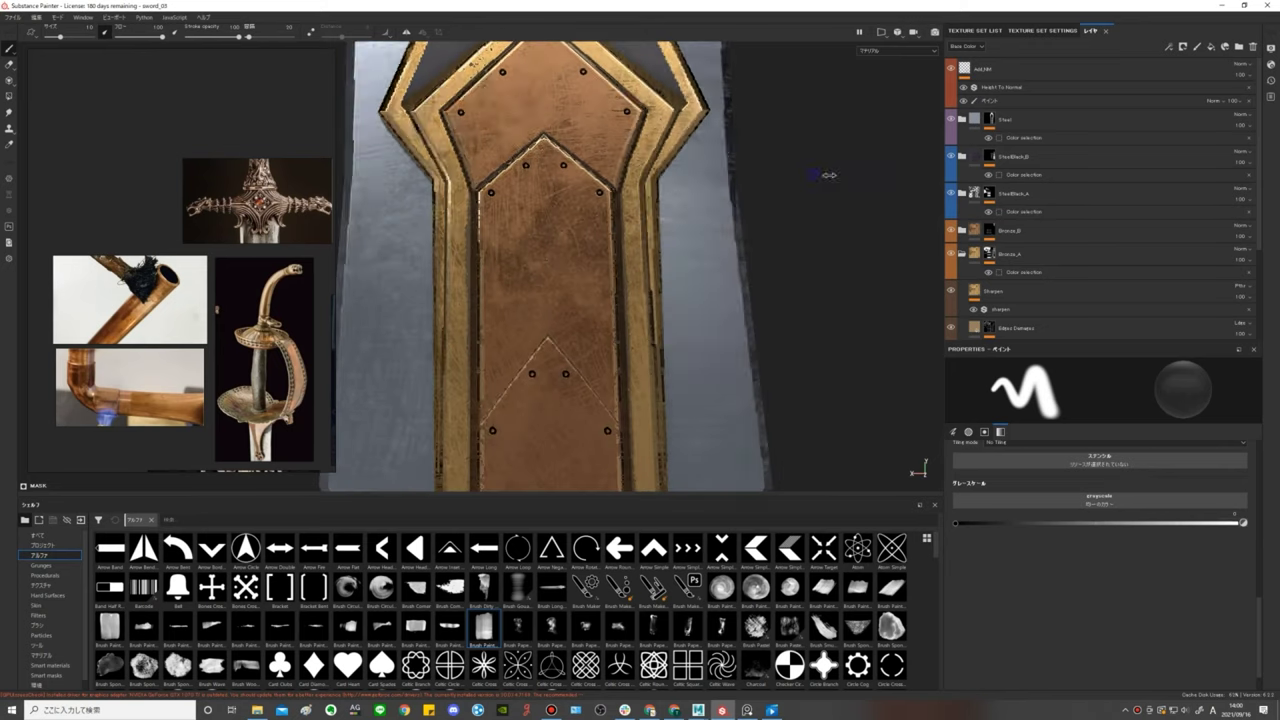
{"action": "left_click", "coordinate": [951, 68]}
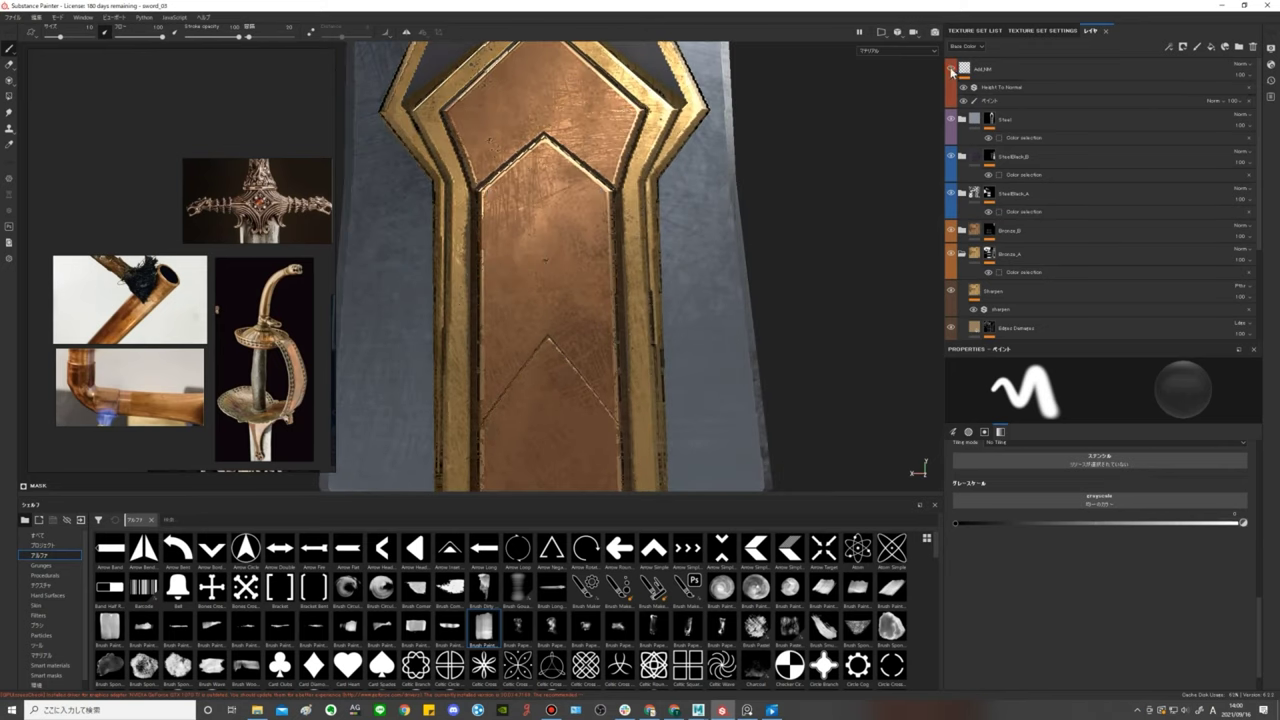
{"action": "left_click", "coordinate": [951, 68]}
{"action": "left_click", "coordinate": [951, 68]}
{"action": "left_click", "coordinate": [951, 68]}
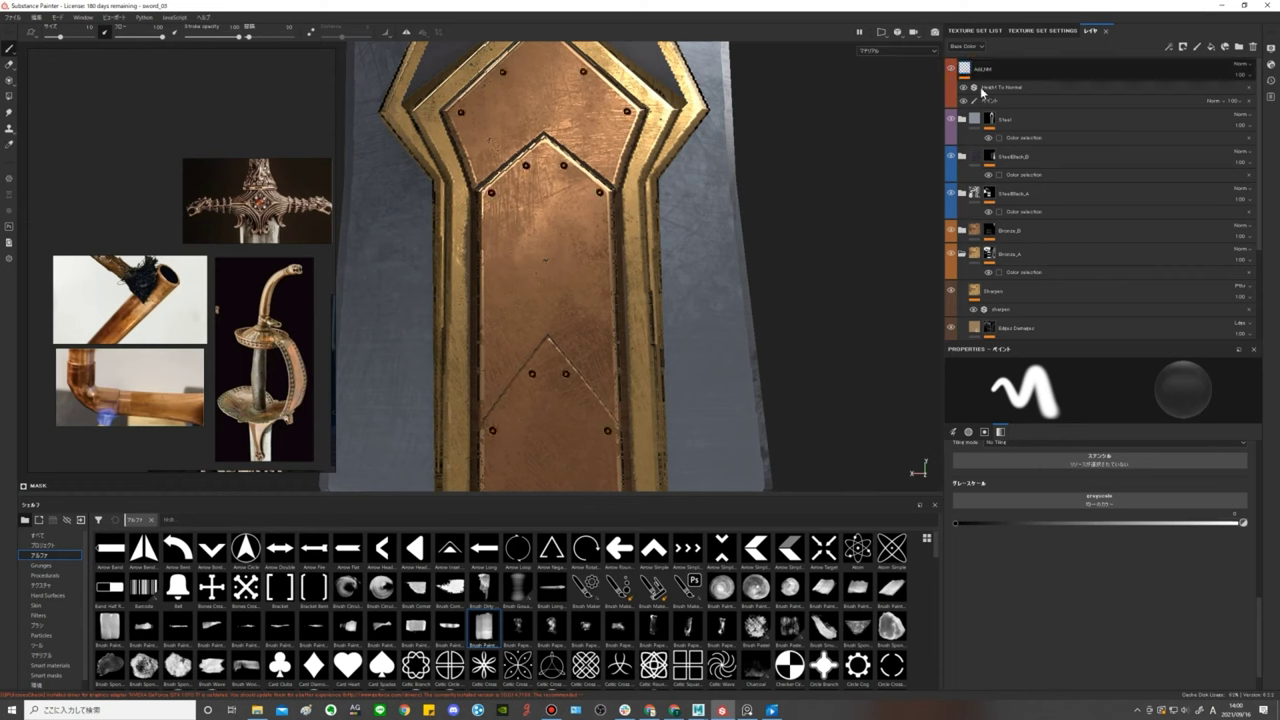
{"action": "scroll", "coordinate": [1062, 243], "scroll_direction": "down", "scroll_amount": 1}
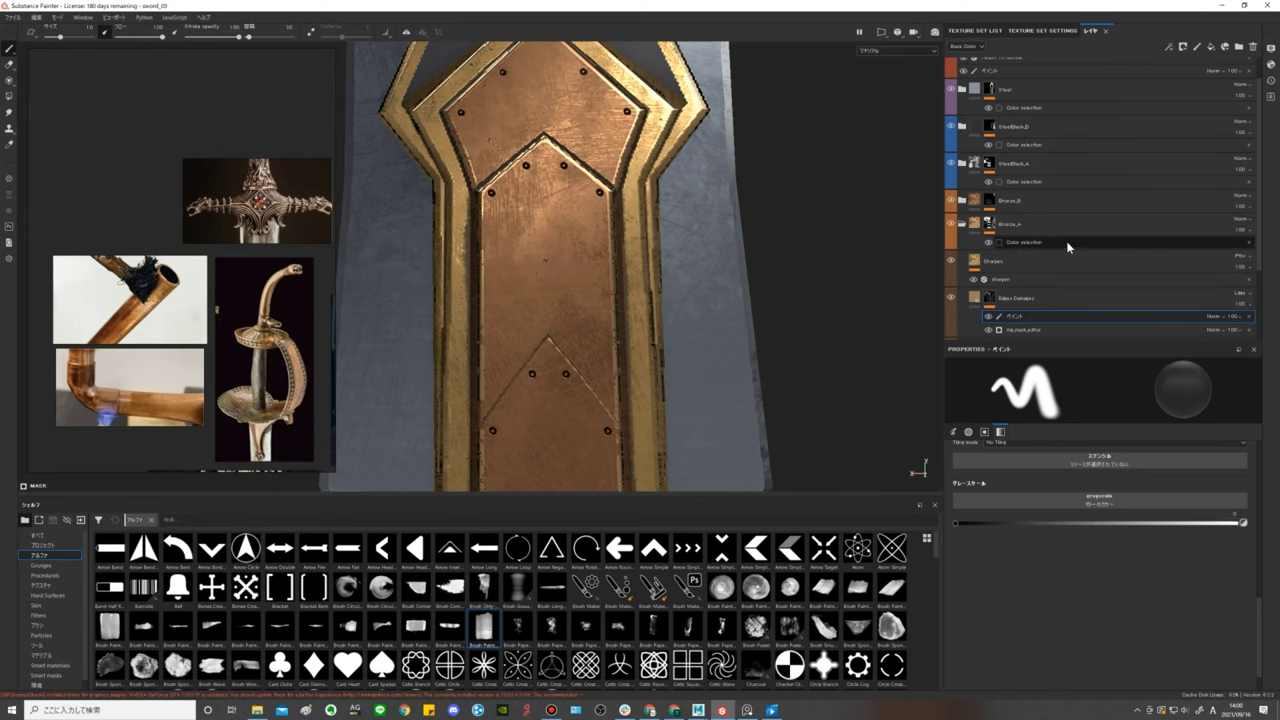
{"action": "left_click", "coordinate": [952, 202]}
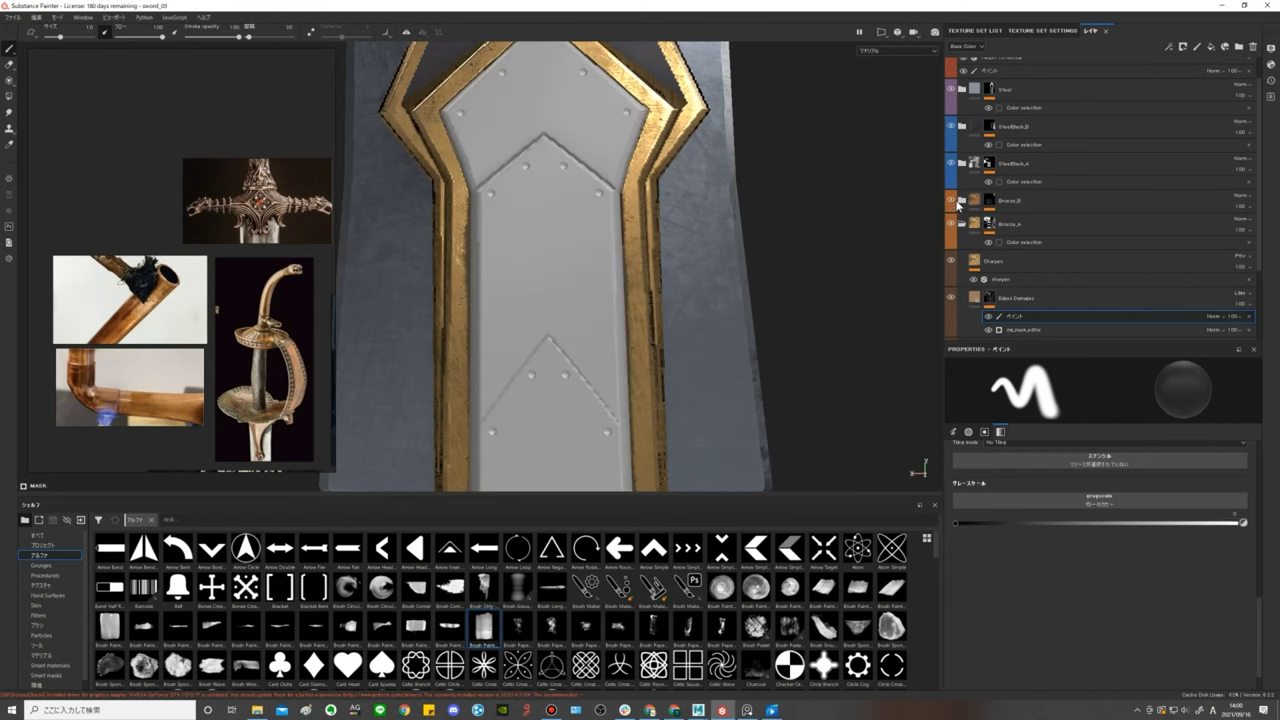
{"action": "left_click", "coordinate": [952, 202]}
{"action": "left_click", "coordinate": [961, 201]}
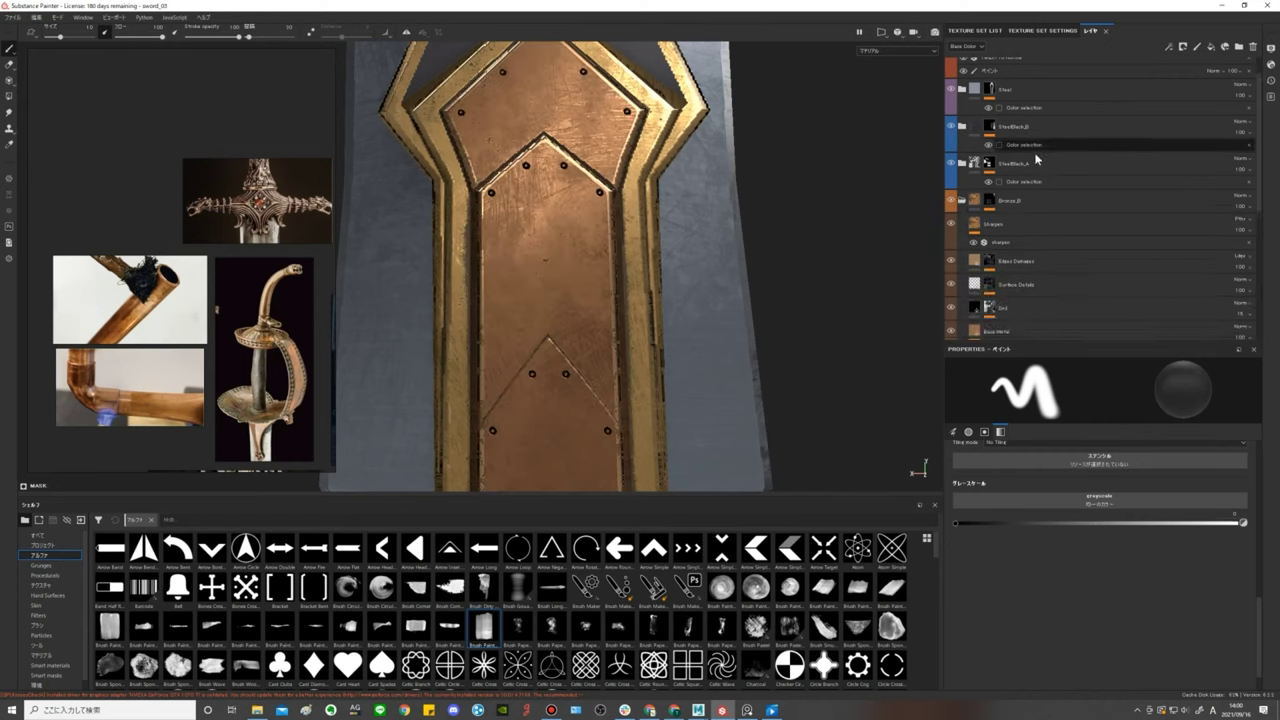
{"action": "scroll", "coordinate": [1036, 158], "scroll_direction": "up", "scroll_amount": 1}
Move the AddHM rivet-height fill layer below the Base Metal group, just above Bronze_A.
{"action": "left_click", "coordinate": [990, 70]}
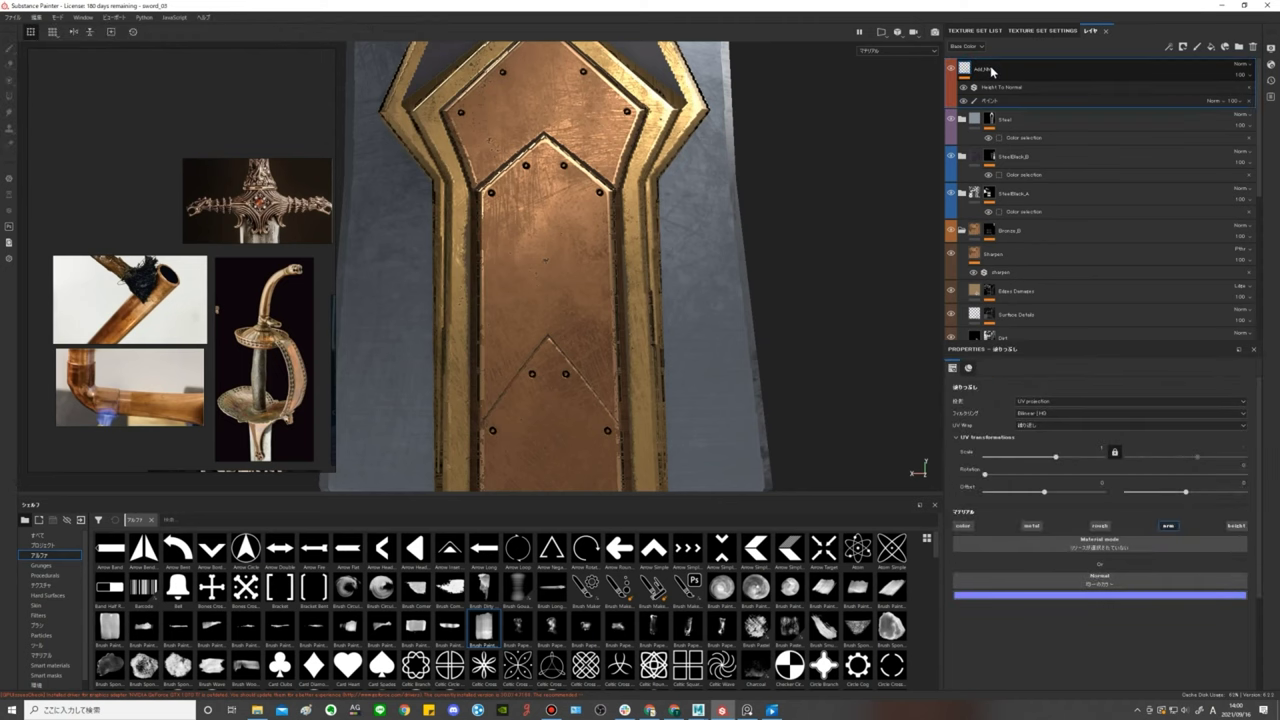
{"action": "mouse_move", "coordinate": [992, 70]}
{"action": "left_mouse_down"}
{"action": "mouse_move", "coordinate": [1018, 345]}
{"action": "mouse_move", "coordinate": [1007, 346]}
{"action": "left_mouse_up"}
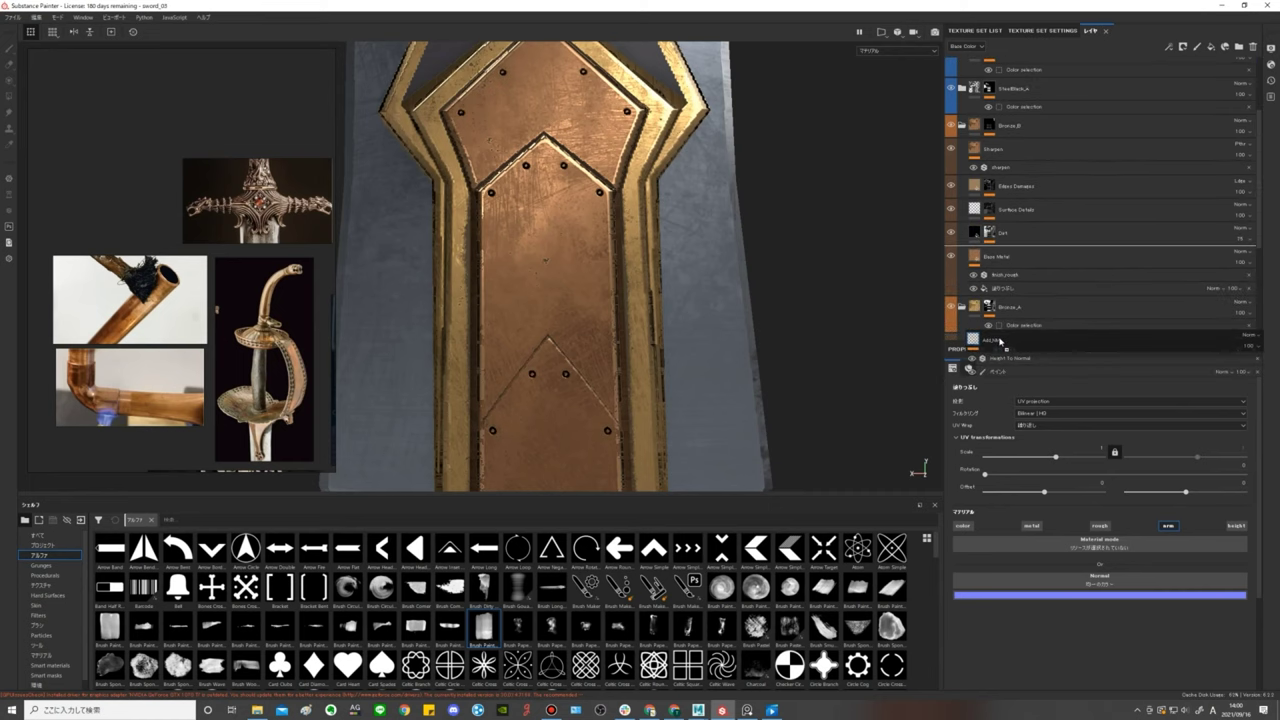
{"action": "mouse_move", "coordinate": [1007, 346]}
{"action": "left_mouse_down"}
{"action": "mouse_move", "coordinate": [1001, 273]}
{"action": "mouse_move", "coordinate": [1036, 280]}
{"action": "left_mouse_up"}
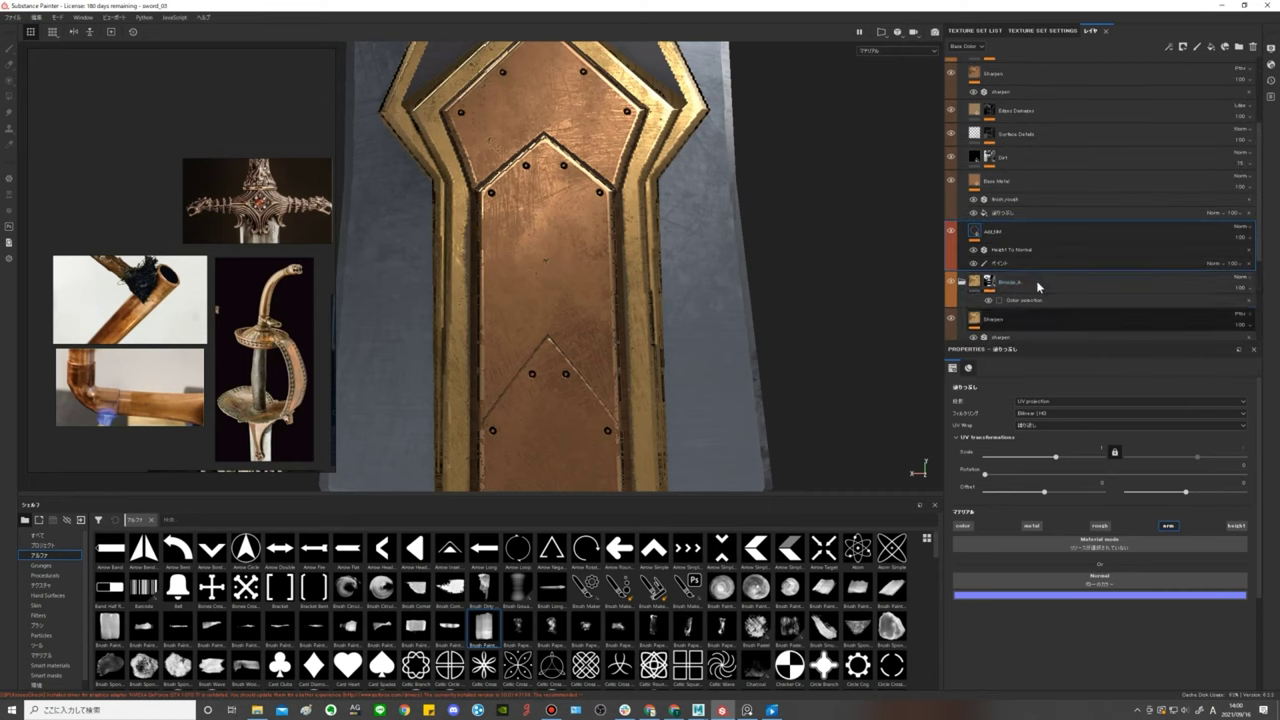
{"action": "scroll", "coordinate": [1049, 244], "scroll_direction": "down", "scroll_amount": 1}
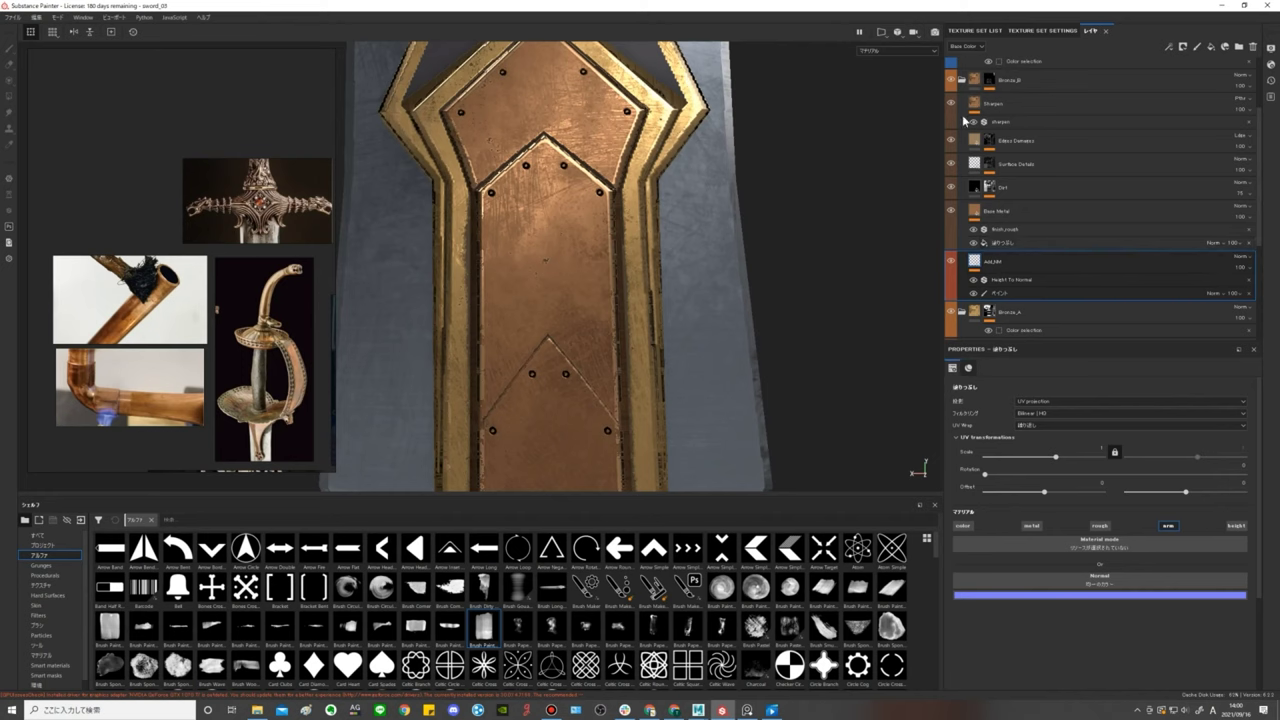
{"action": "left_click", "coordinate": [951, 80]}
{"action": "left_click", "coordinate": [951, 80]}
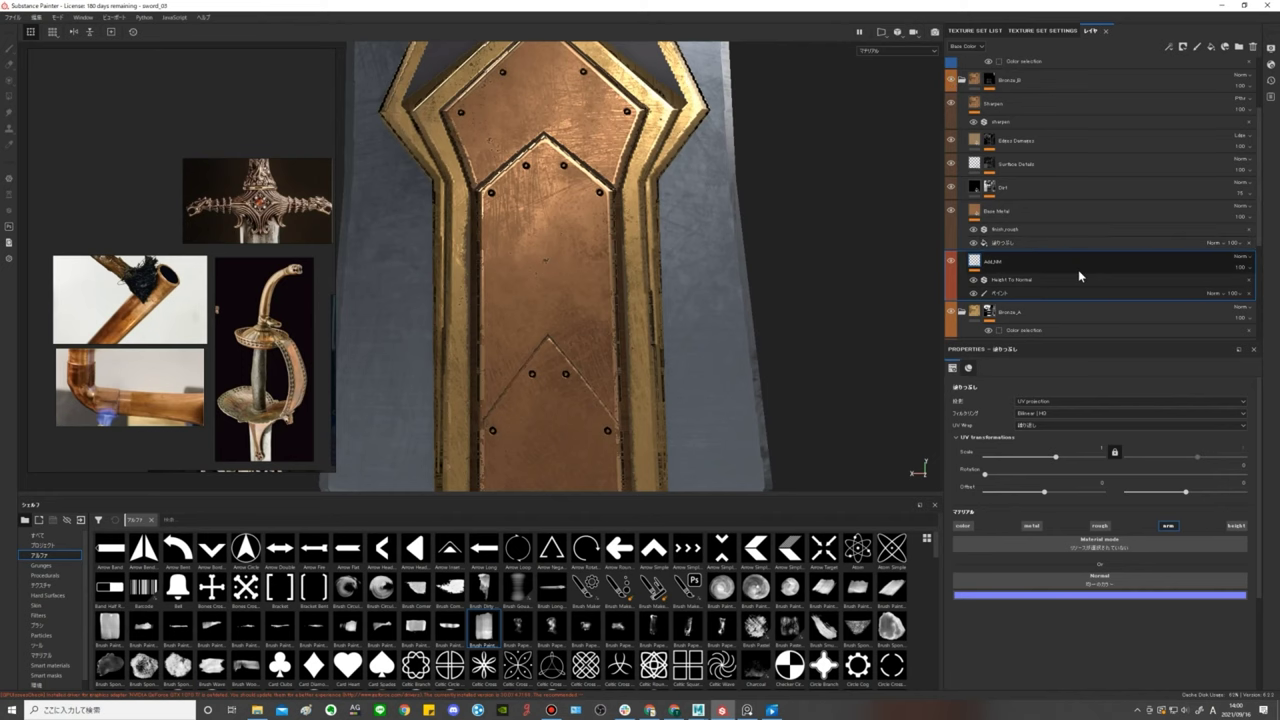
{"action": "double_click", "coordinate": [1000, 262]}
{"action": "key", "text": "Return"}
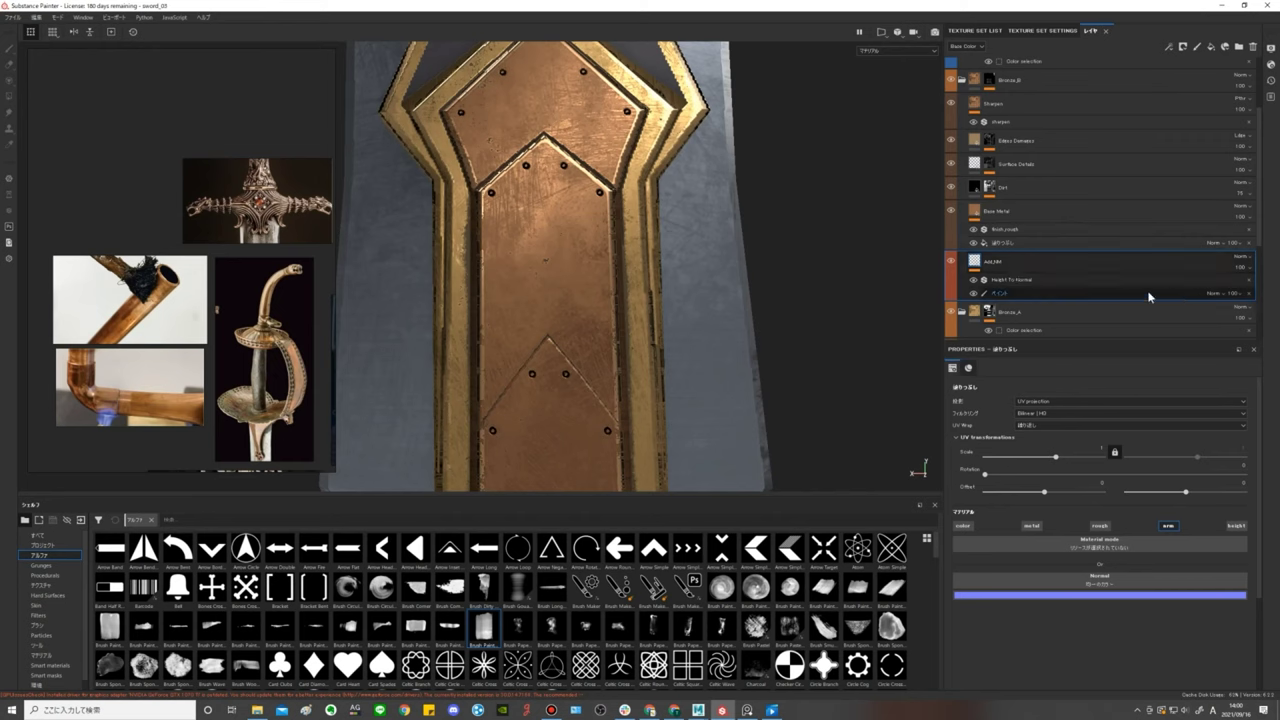
Add an anchor point above the Height To Normal filter and rename it Add_NM_01.
{"action": "right_click", "coordinate": [991, 261]}
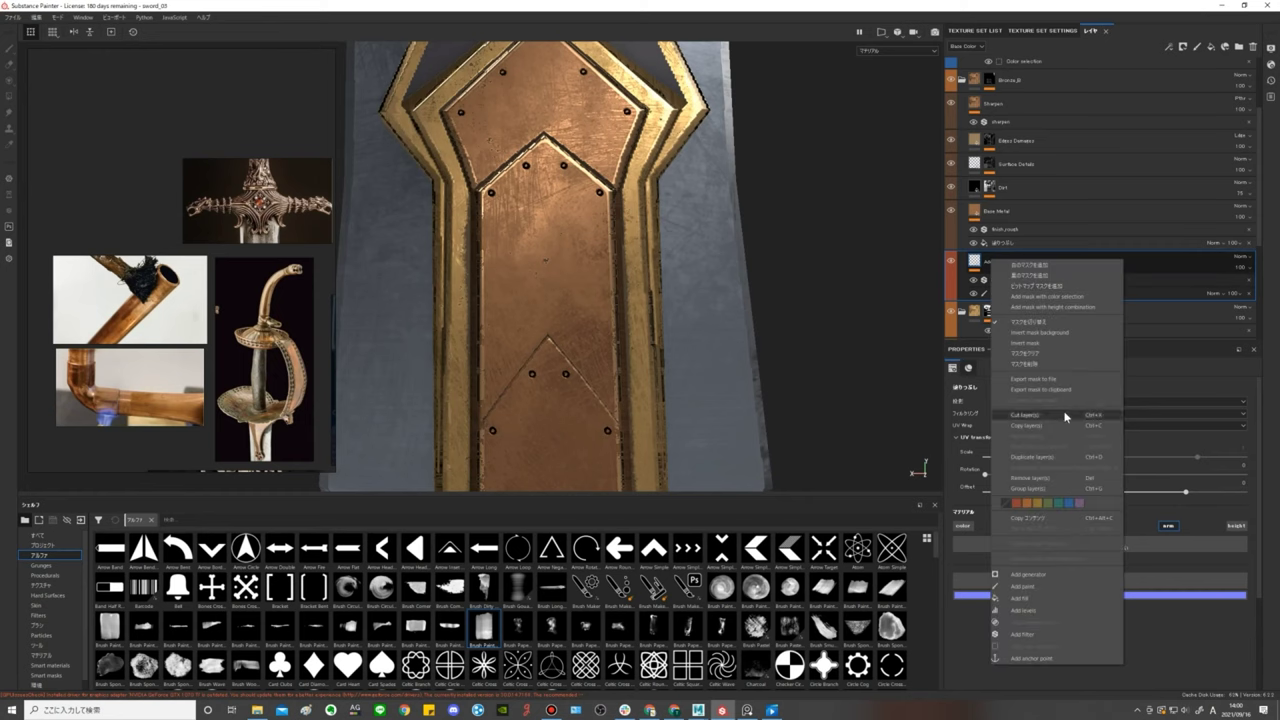
{"action": "left_click", "coordinate": [1034, 657]}
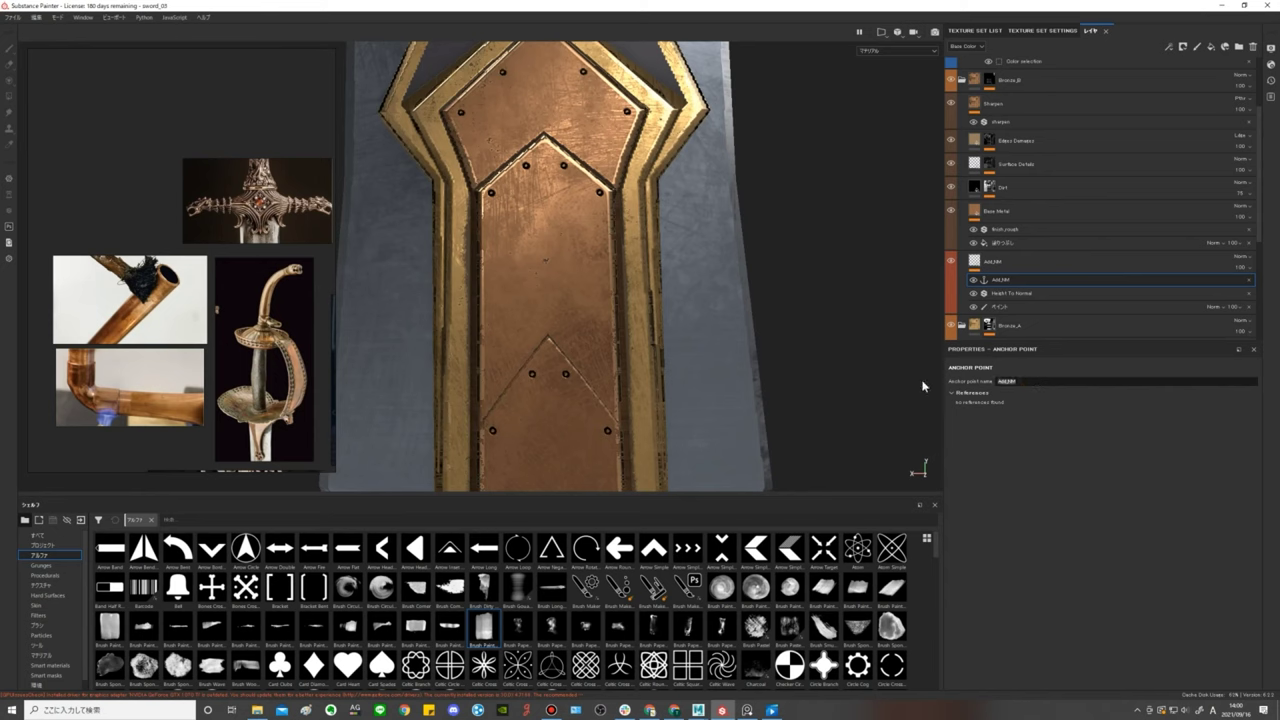
{"action": "left_click", "coordinate": [1023, 381]}
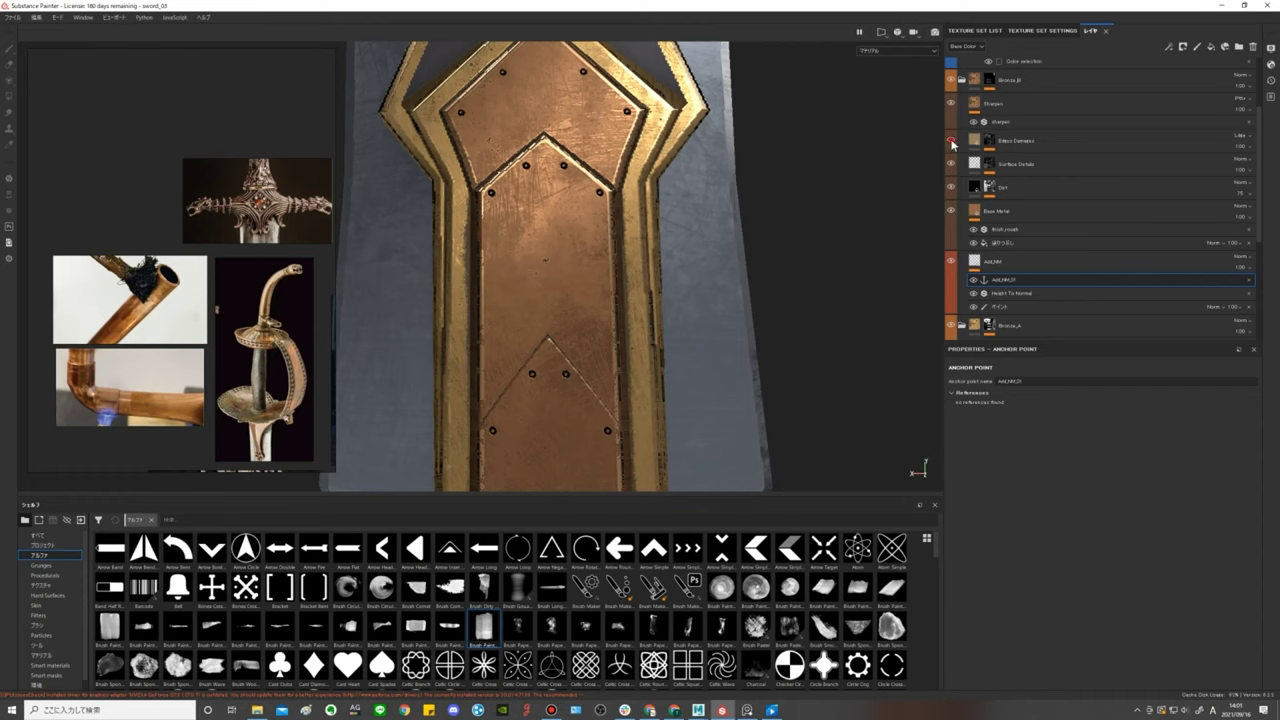
Open the Edges Damages mask's mg_mask_editor generator settings and compare its edge wear.
{"action": "left_click", "coordinate": [994, 145]}
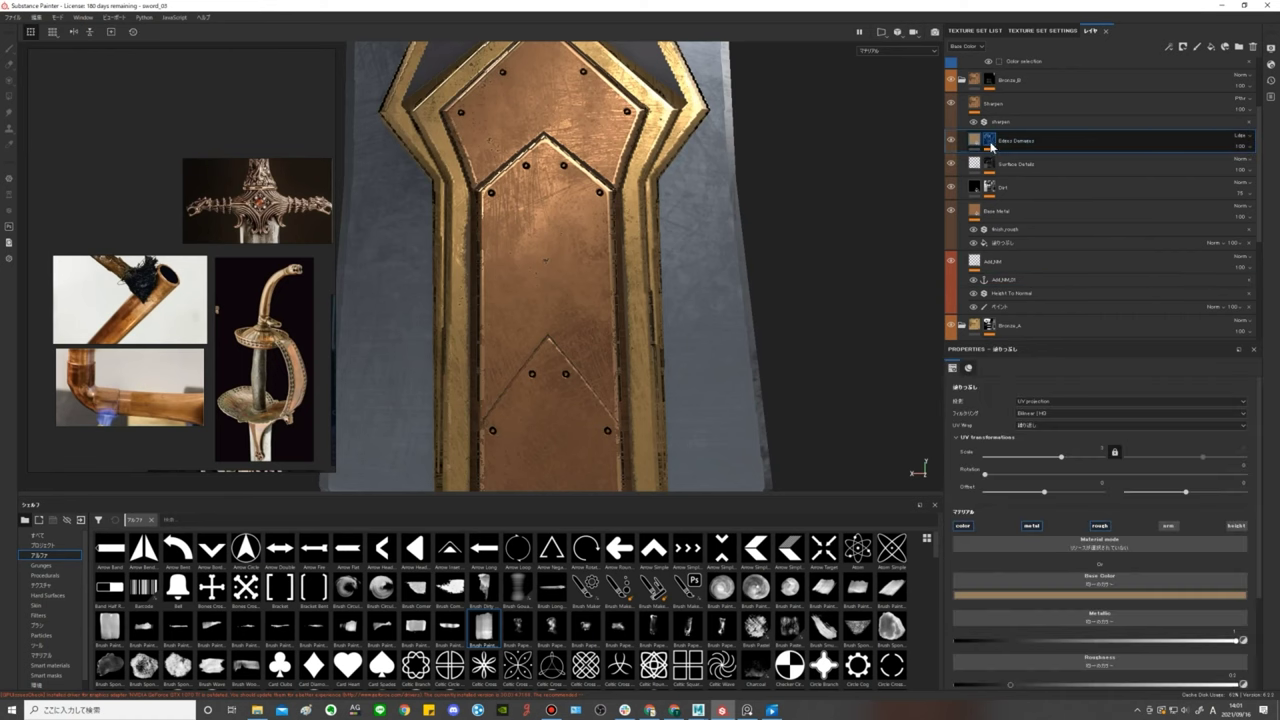
{"action": "right_click", "coordinate": [991, 146]}
{"action": "left_click", "coordinate": [1000, 160]}
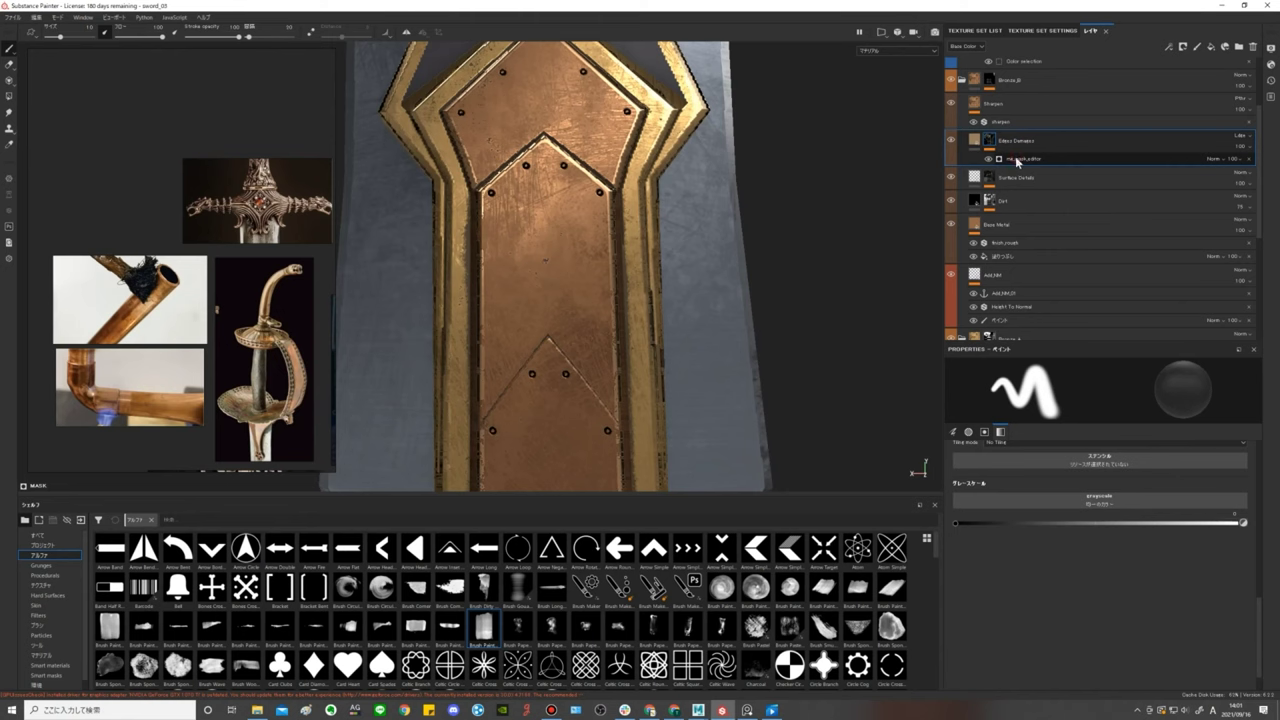
{"action": "left_click", "coordinate": [1018, 160]}
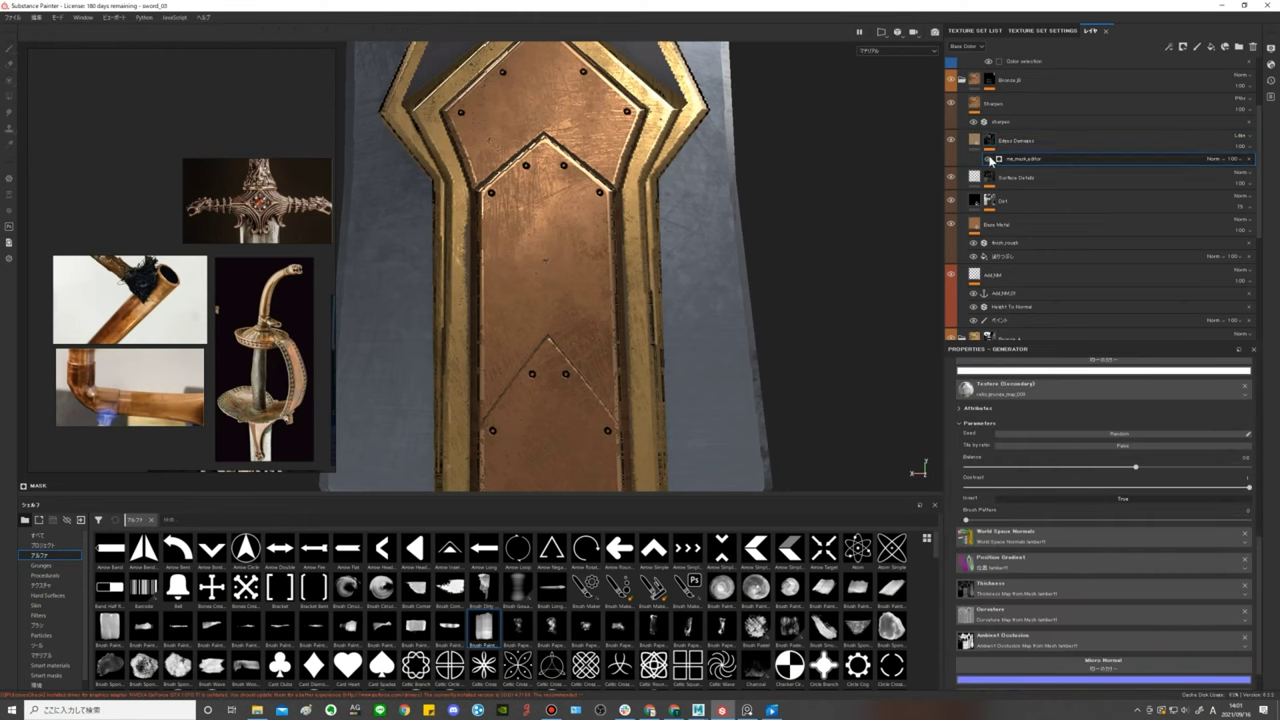
{"action": "left_click", "coordinate": [989, 159]}
{"action": "scroll", "coordinate": [1063, 547], "scroll_direction": "up", "scroll_amount": 5}
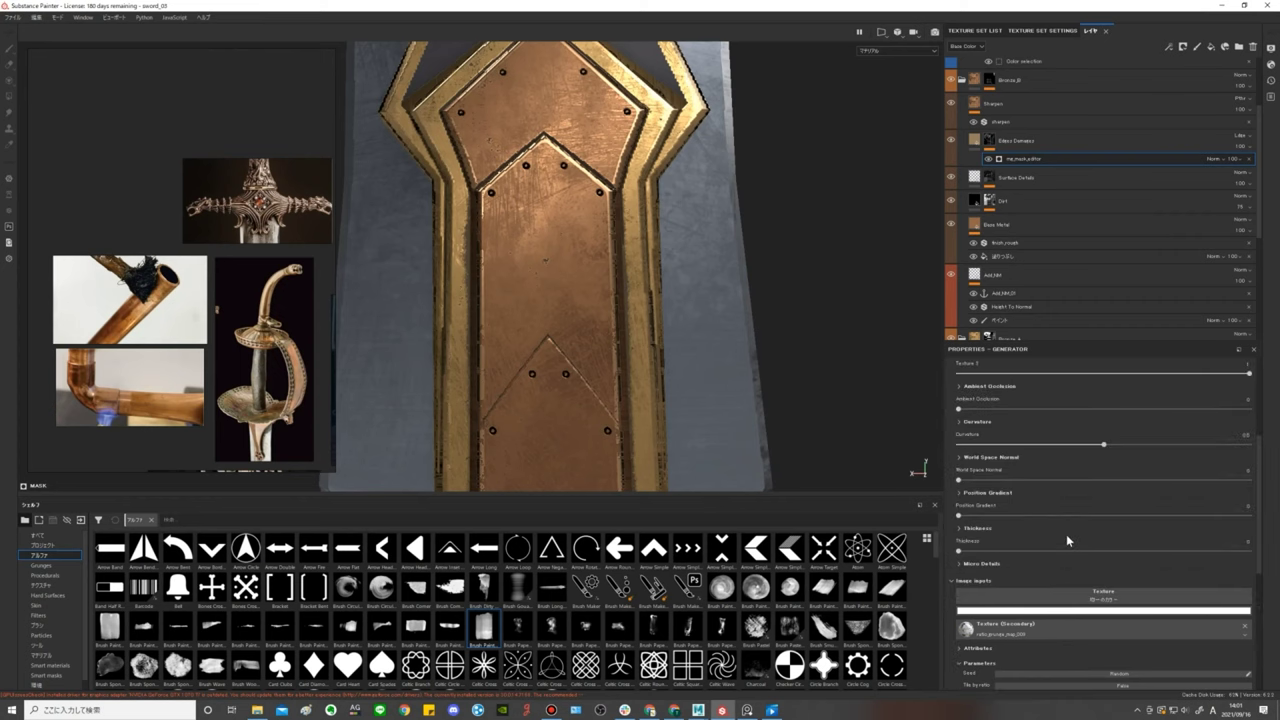
{"action": "scroll", "coordinate": [1066, 534], "scroll_direction": "down", "scroll_amount": 5}
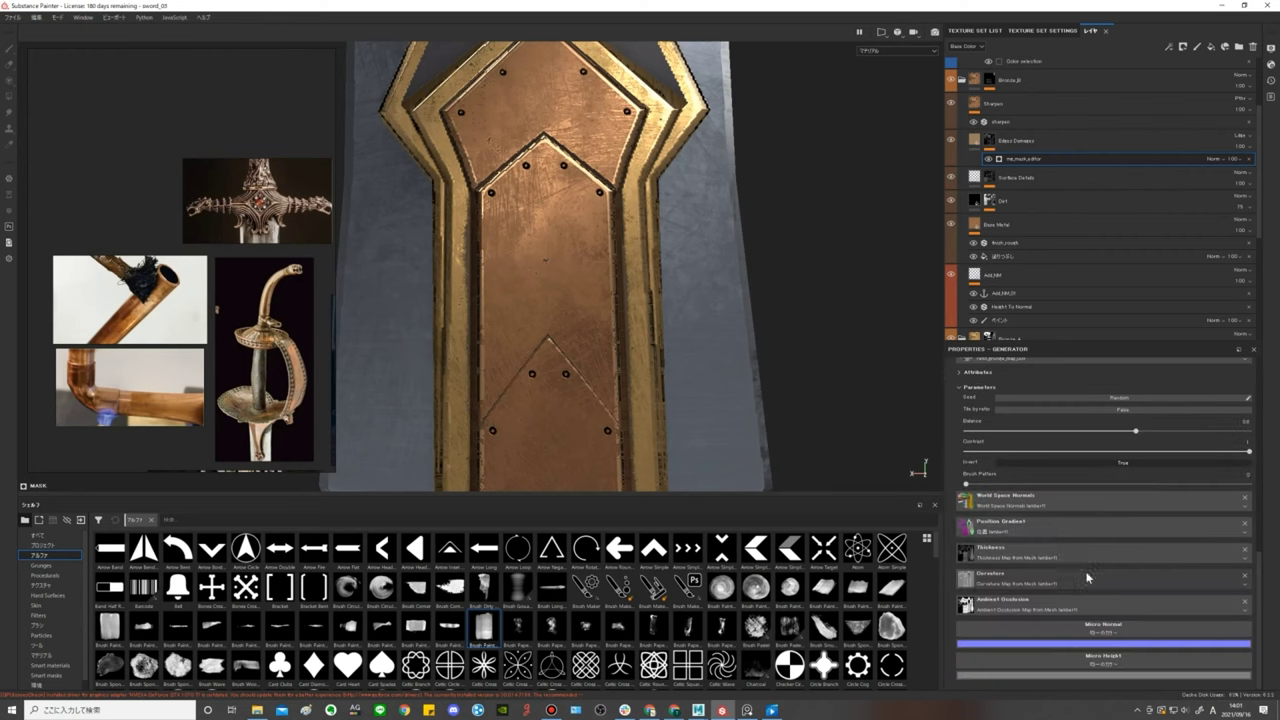
{"action": "left_click", "coordinate": [1112, 624]}
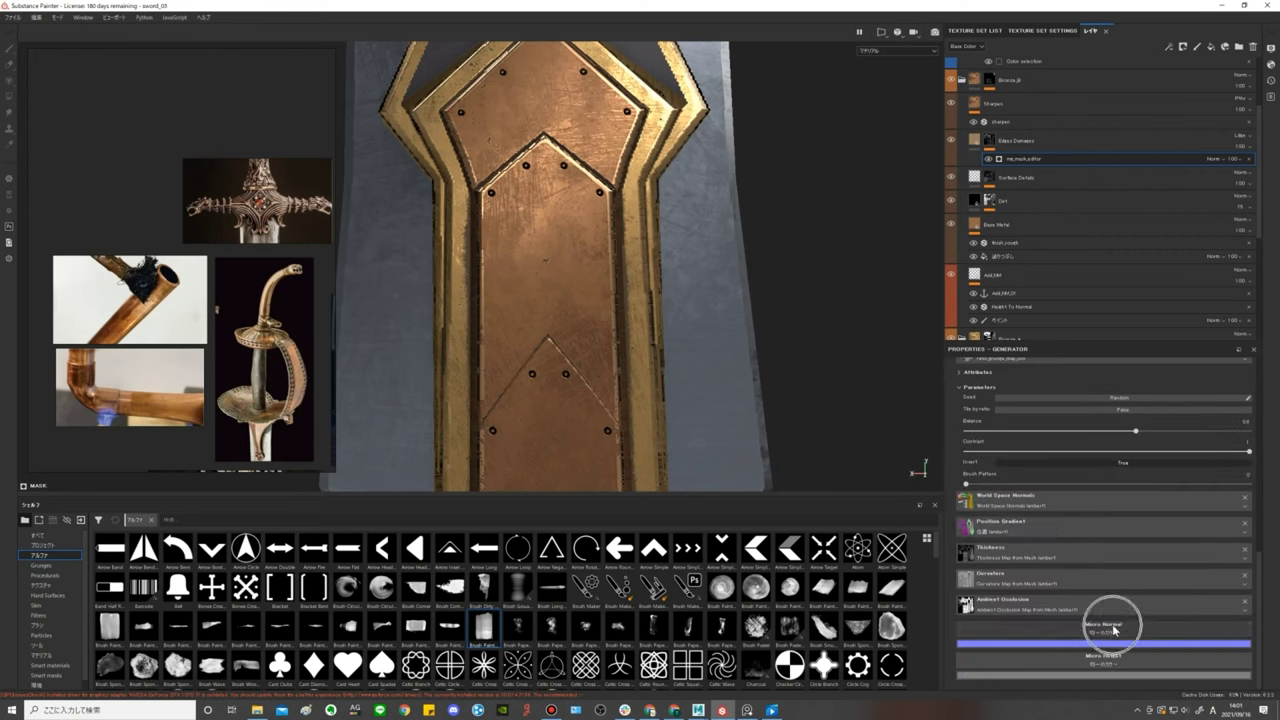
{"action": "scroll", "coordinate": [1071, 548], "scroll_direction": "up", "scroll_amount": 2}
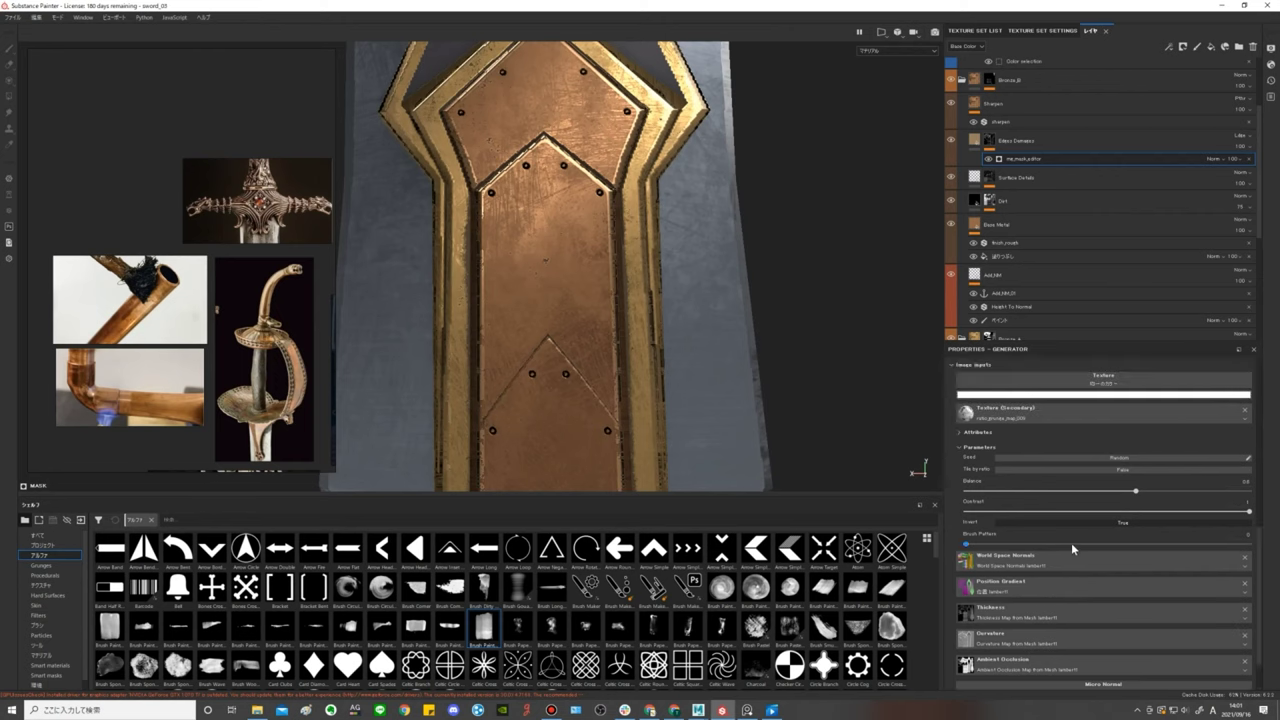
{"action": "scroll", "coordinate": [1071, 542], "scroll_direction": "up", "scroll_amount": 1}
{"action": "scroll", "coordinate": [1067, 567], "scroll_direction": "up", "scroll_amount": 3}
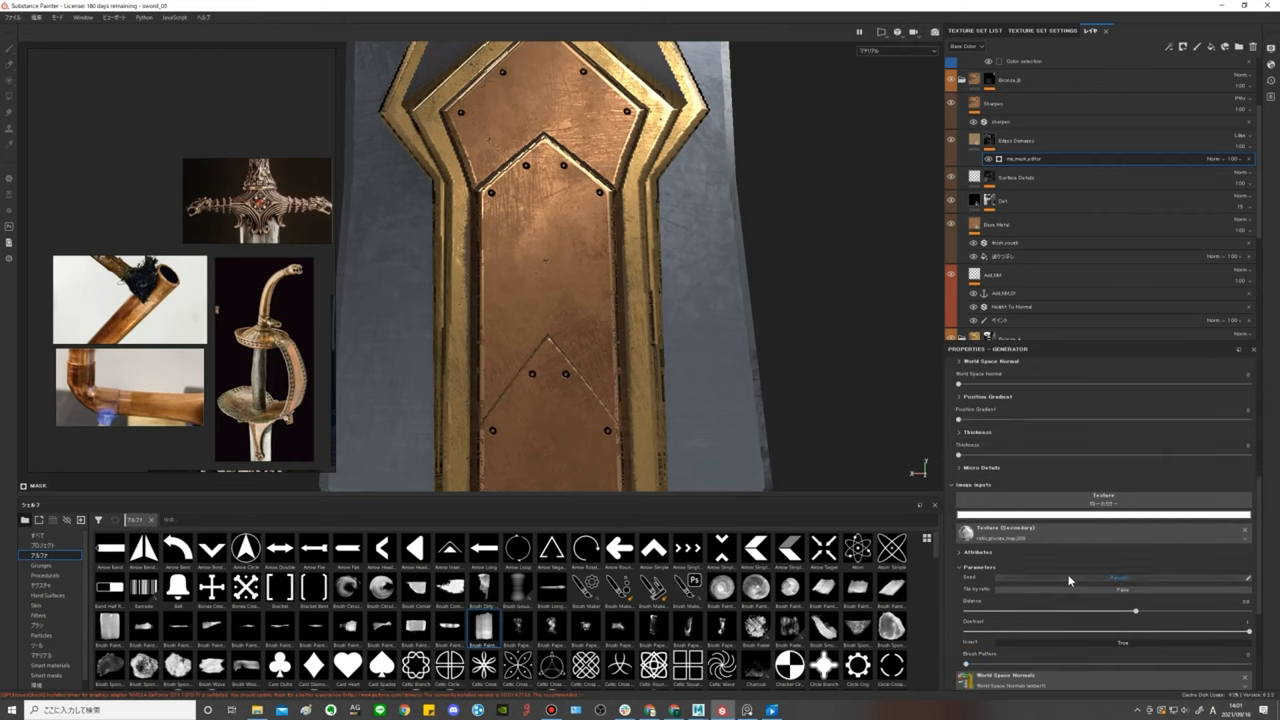
Under Micro Details, set Micro Normal to True, anchor Add_NM_01, referenced channel Normal.
{"action": "left_click", "coordinate": [959, 468]}
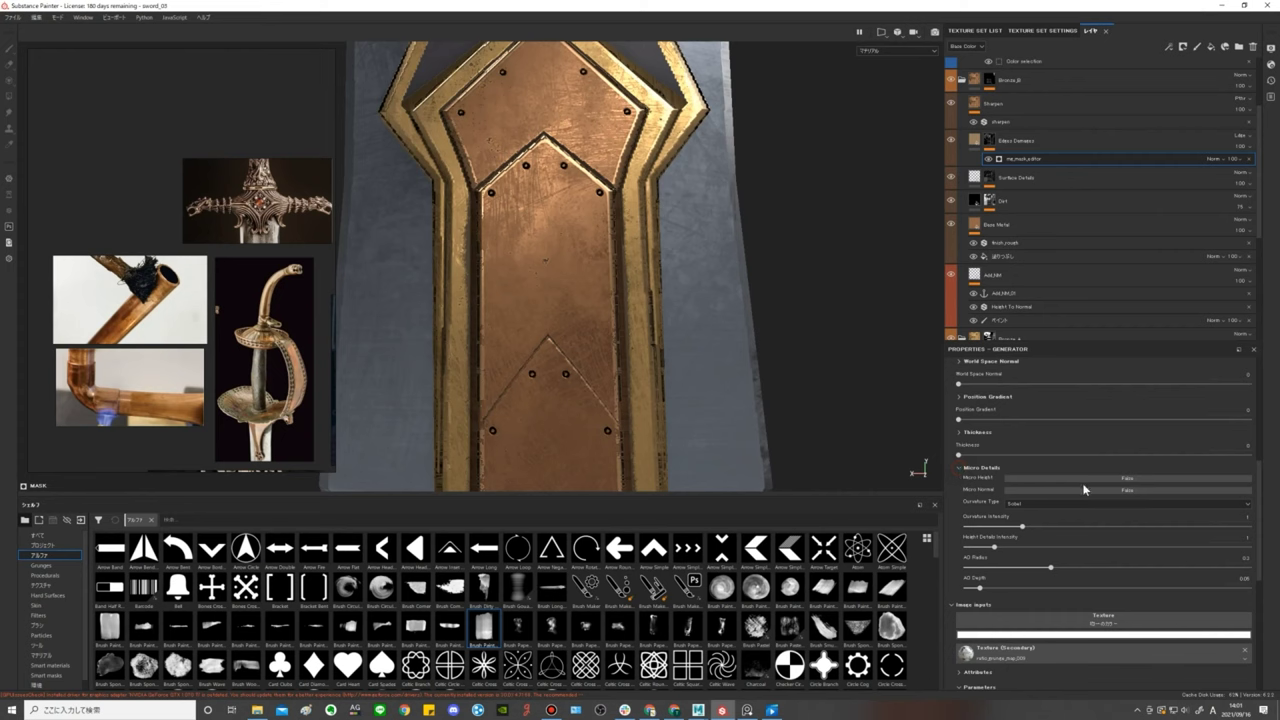
{"action": "left_click", "coordinate": [1052, 490]}
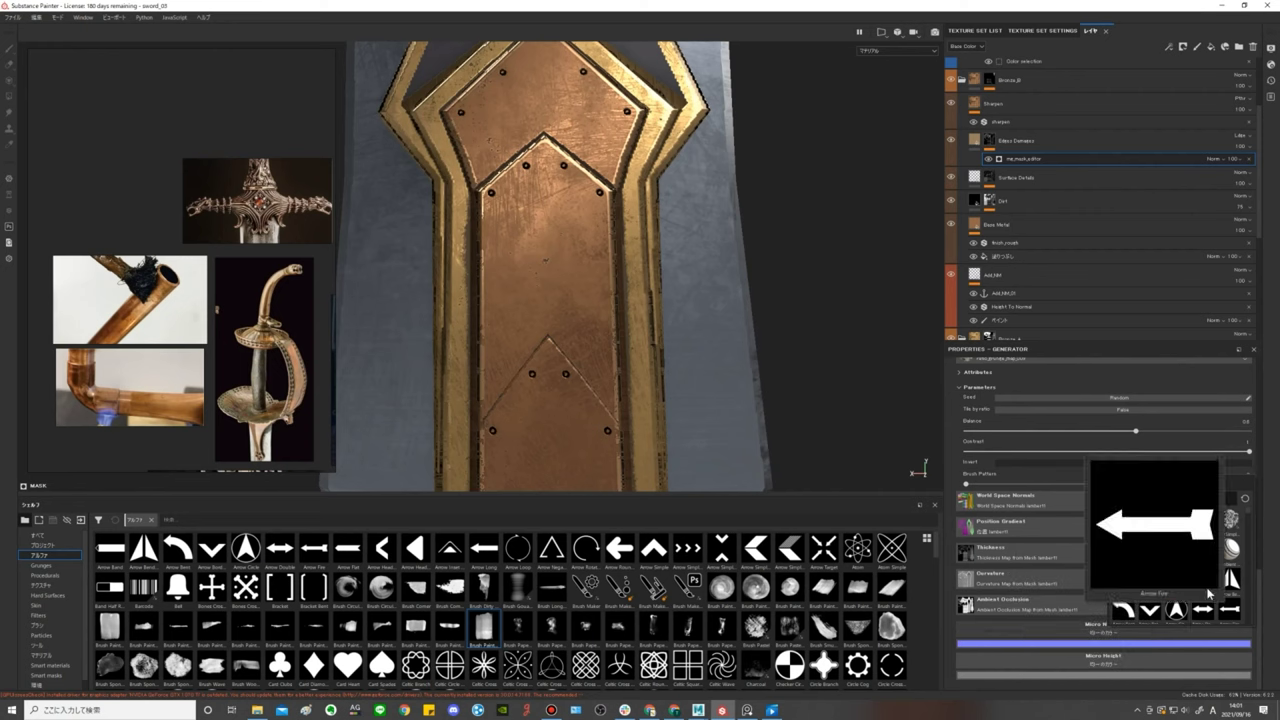
{"action": "left_click", "coordinate": [1186, 484]}
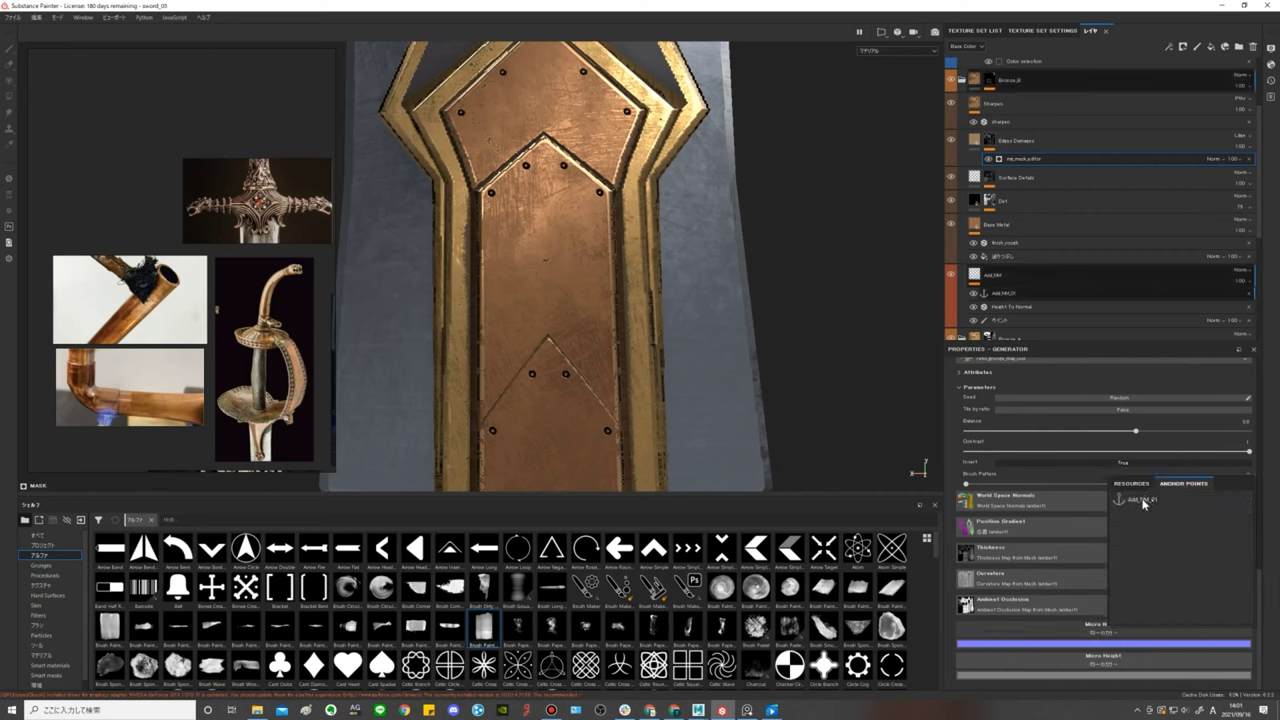
{"action": "left_click", "coordinate": [1141, 499]}
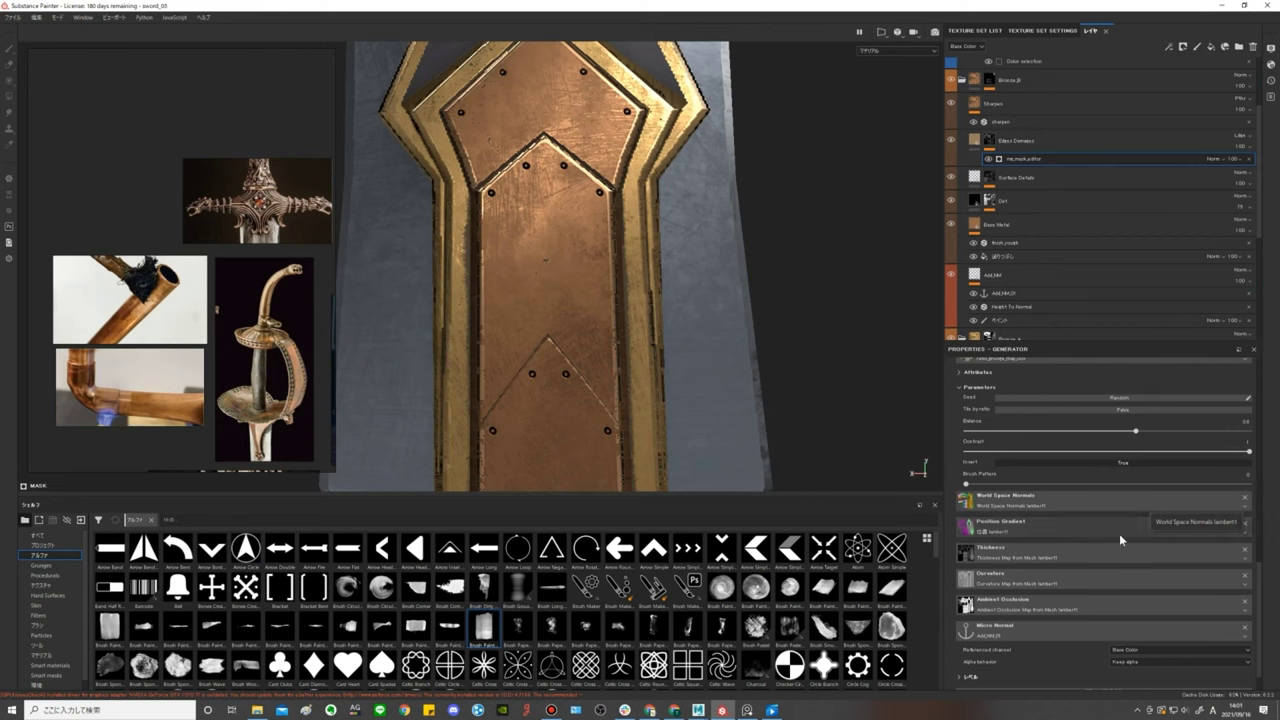
{"action": "scroll", "coordinate": [1059, 588], "scroll_direction": "down", "scroll_amount": 1}
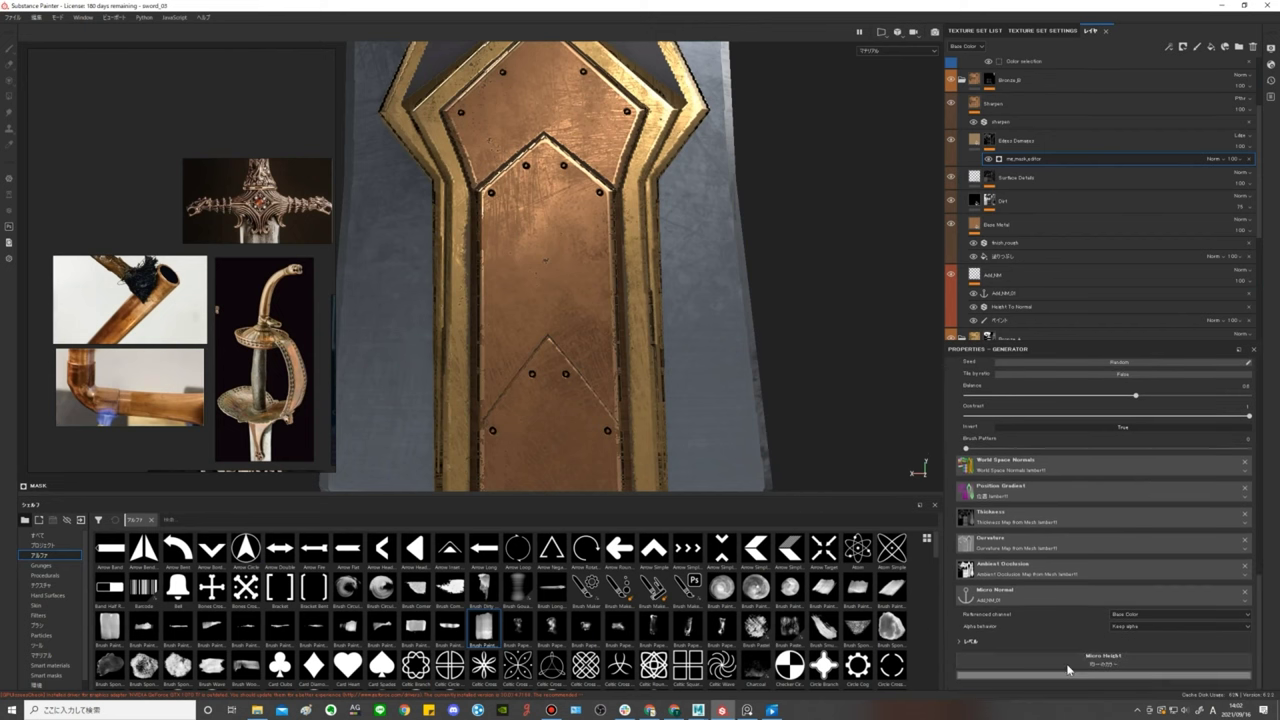
{"action": "left_click", "coordinate": [1159, 614]}
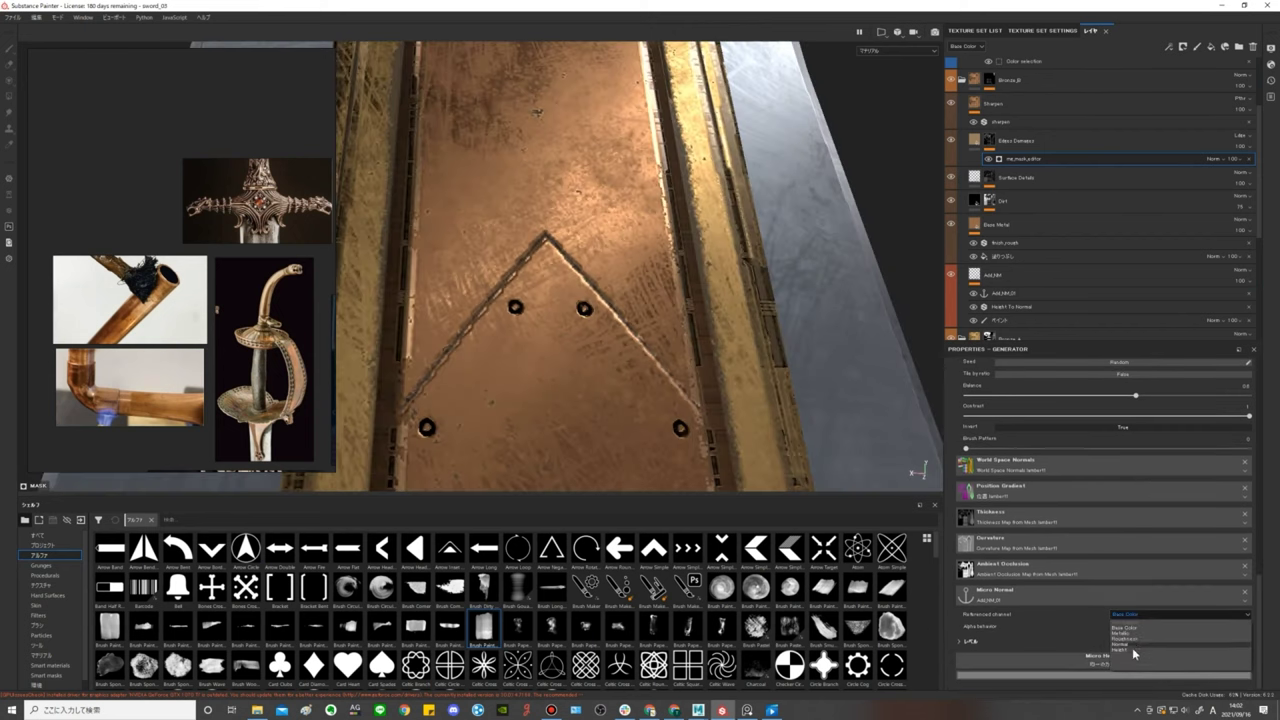
{"action": "left_click", "coordinate": [1131, 639]}
{"action": "left_click", "coordinate": [1160, 614]}
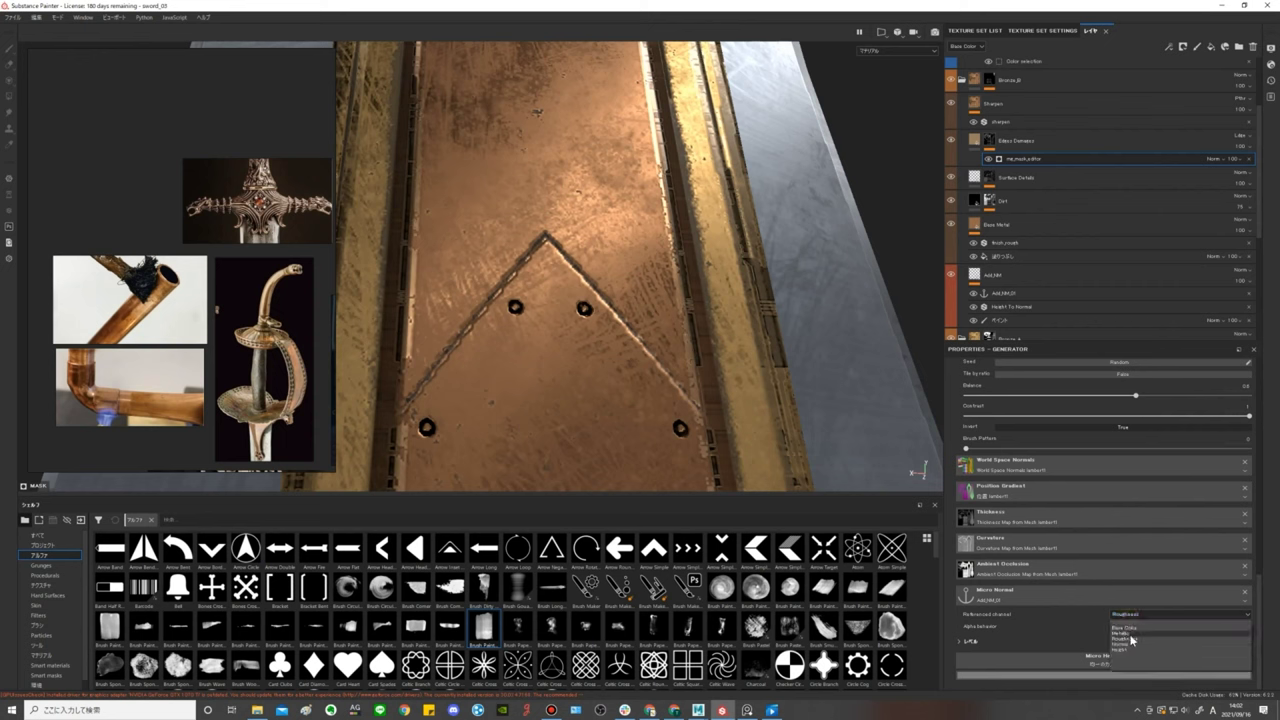
{"action": "left_click", "coordinate": [1127, 643]}
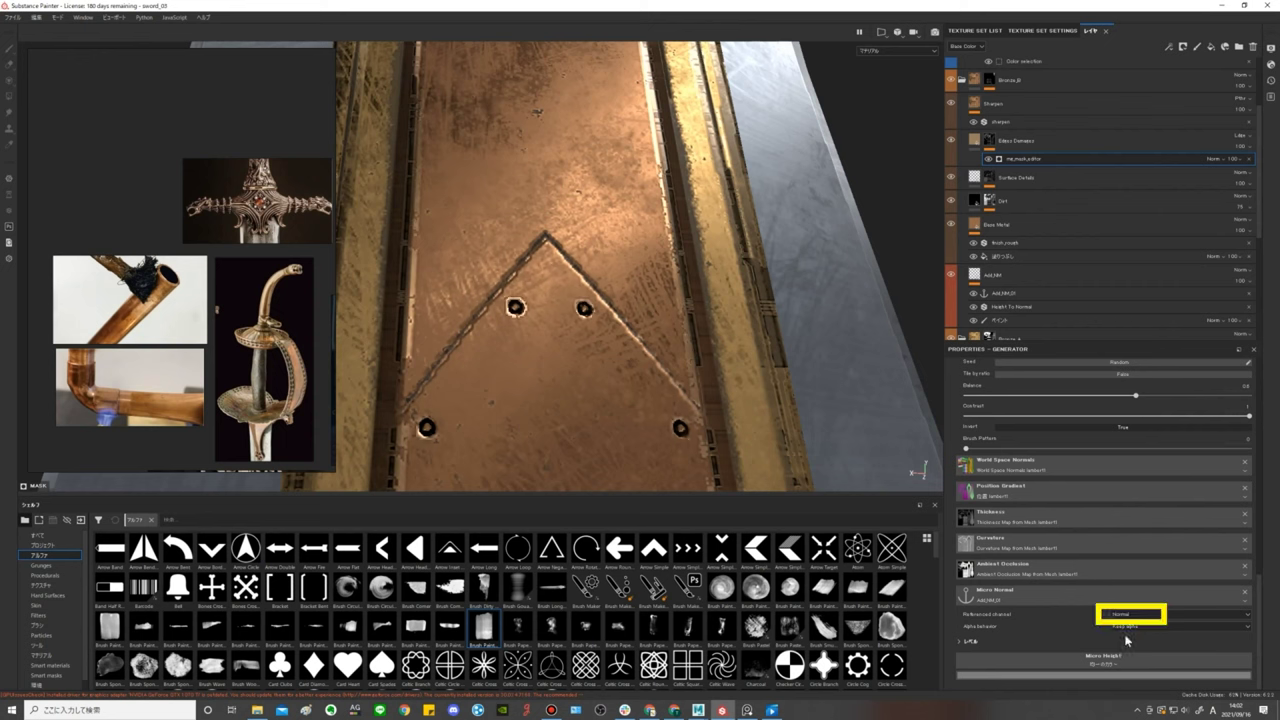
{"action": "left_click", "coordinate": [951, 142]}
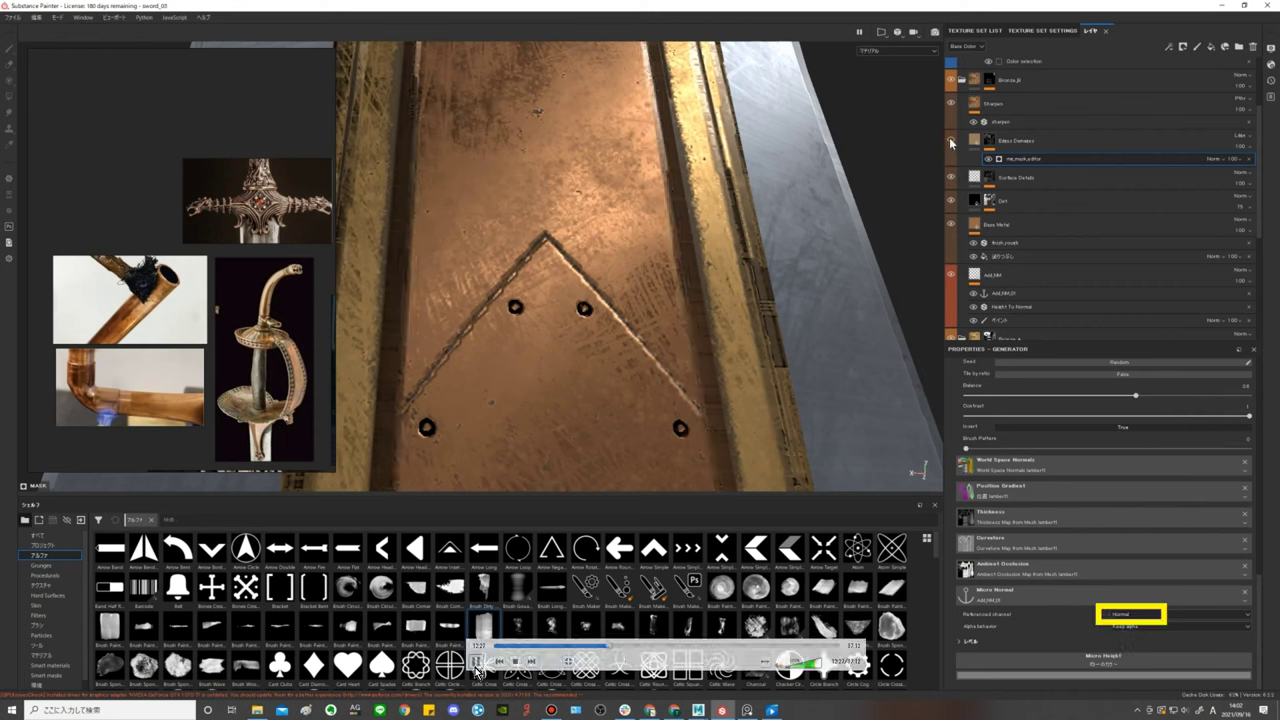
{"action": "left_click", "coordinate": [951, 142]}
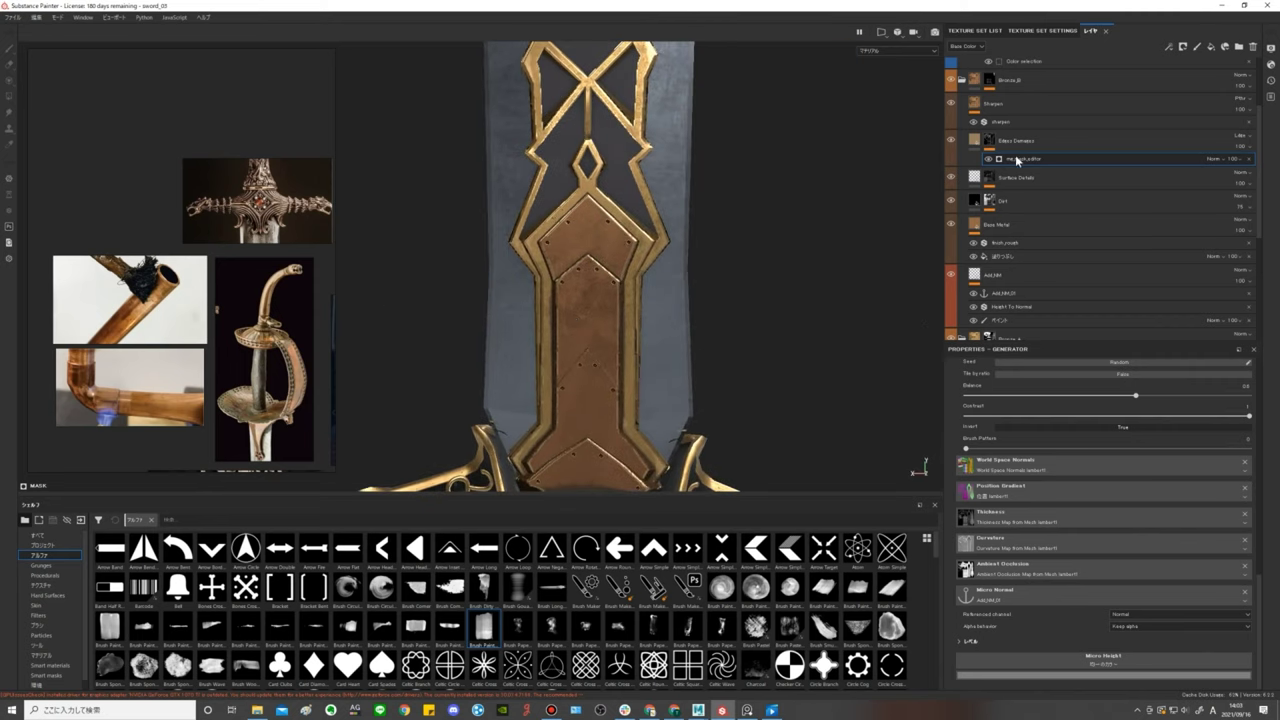
Expand the Steel folder, step through Edges, Roughness Details and Base, and adjust Base's metallic value.
{"action": "scroll", "coordinate": [1017, 160], "scroll_direction": "up", "scroll_amount": 3}
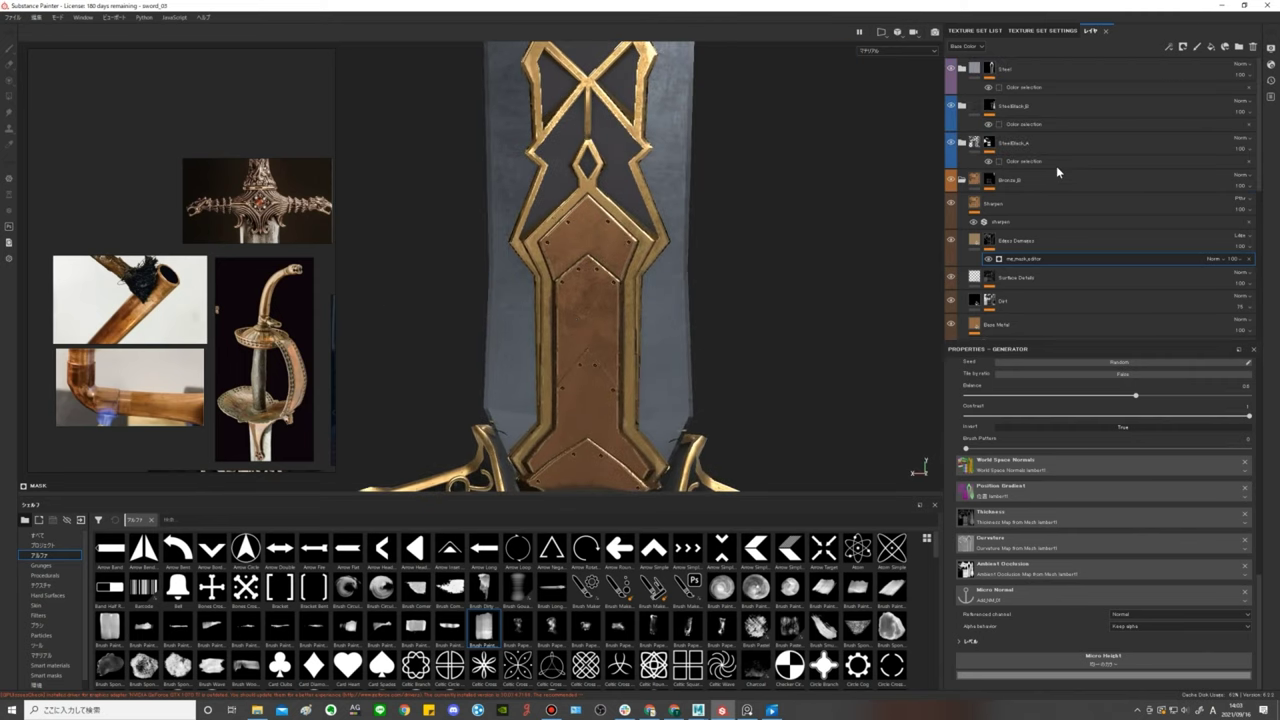
{"action": "left_click", "coordinate": [1017, 70]}
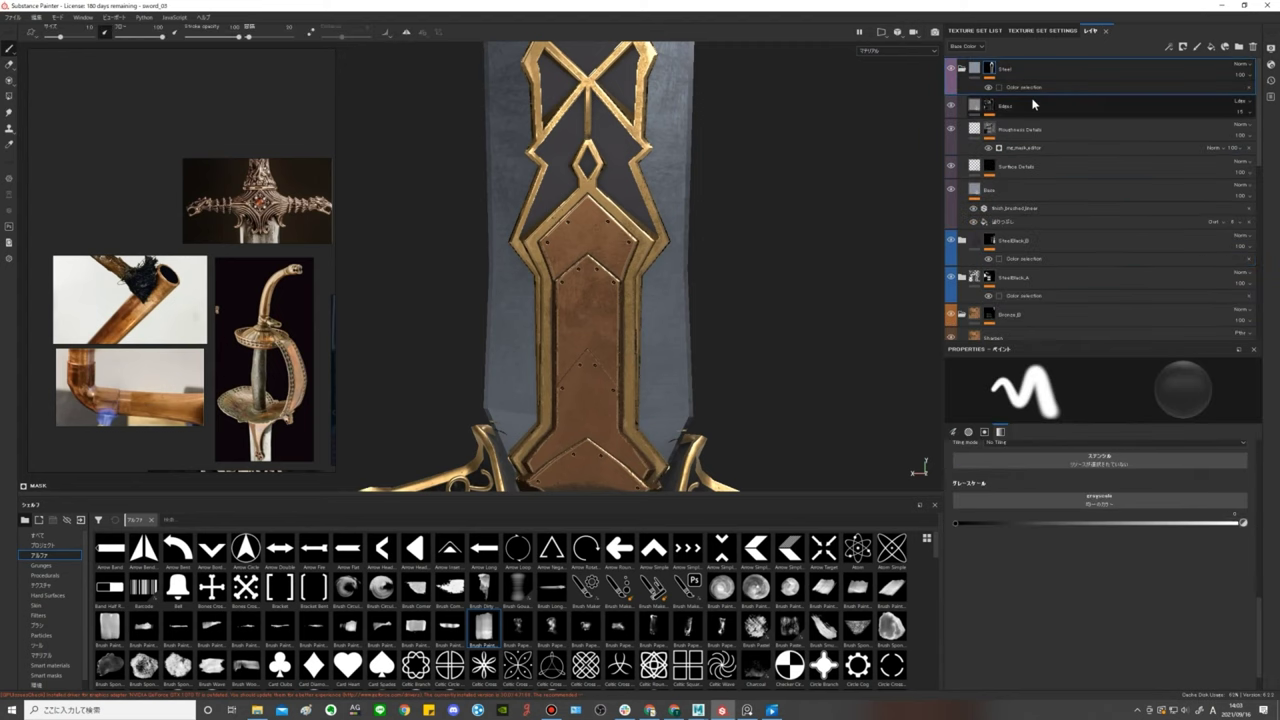
{"action": "left_click", "coordinate": [1015, 108]}
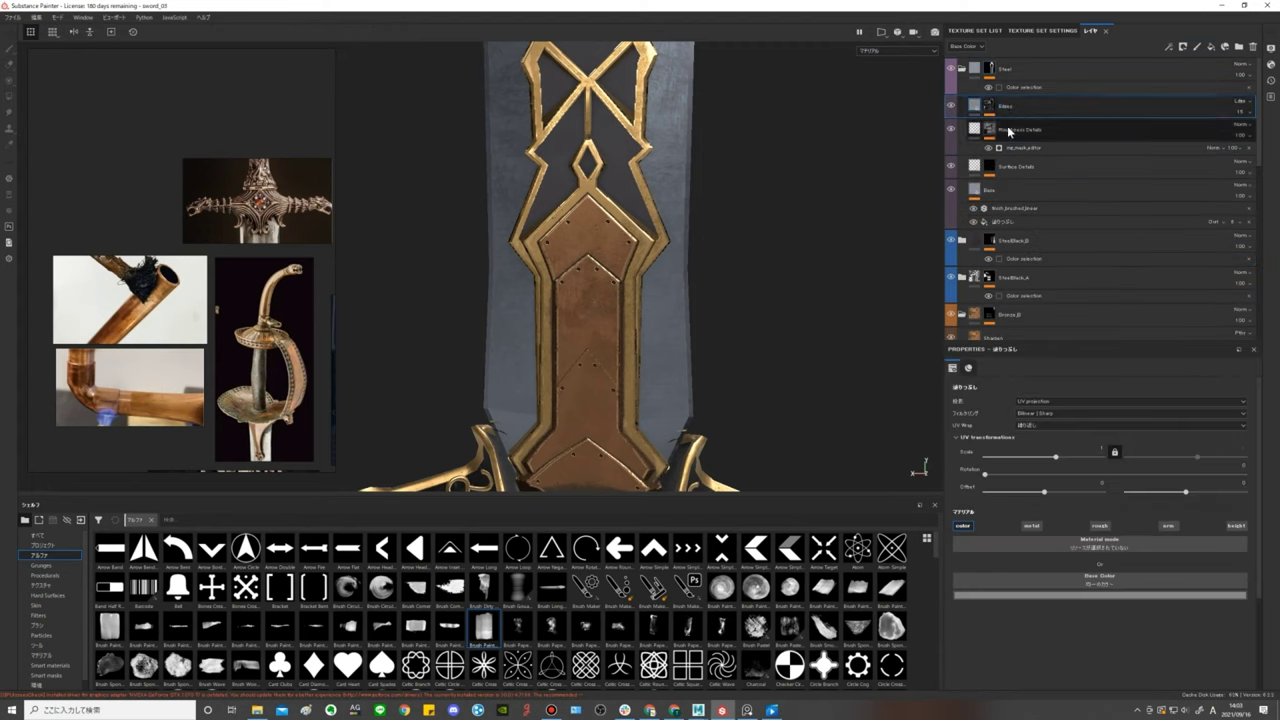
{"action": "left_click", "coordinate": [1008, 131]}
{"action": "key", "text": "Down"}
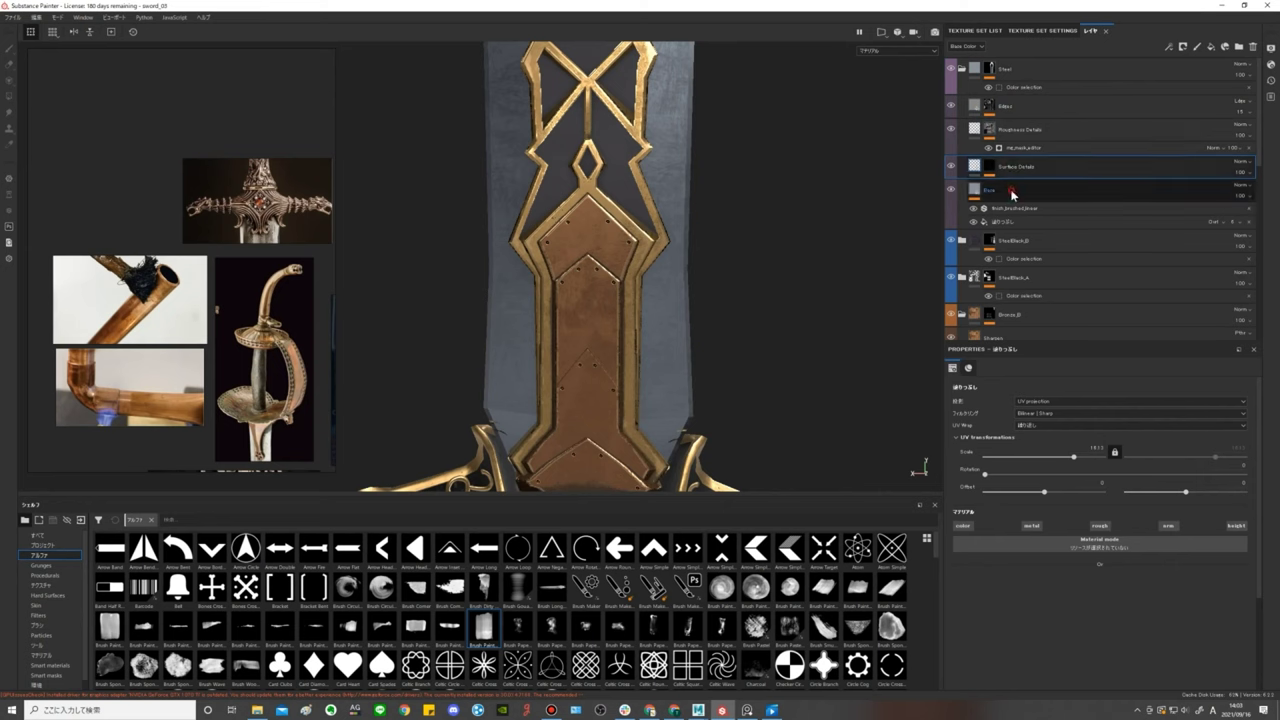
{"action": "key", "text": "Down"}
{"action": "key", "text": "Down"}
{"action": "mouse_move", "coordinate": [806, 183]}
{"action": "left_mouse_down", "text": "alt"}
{"action": "mouse_move", "coordinate": [823, 171]}
{"action": "mouse_move", "coordinate": [837, 185]}
{"action": "left_mouse_up", "text": "alt"}
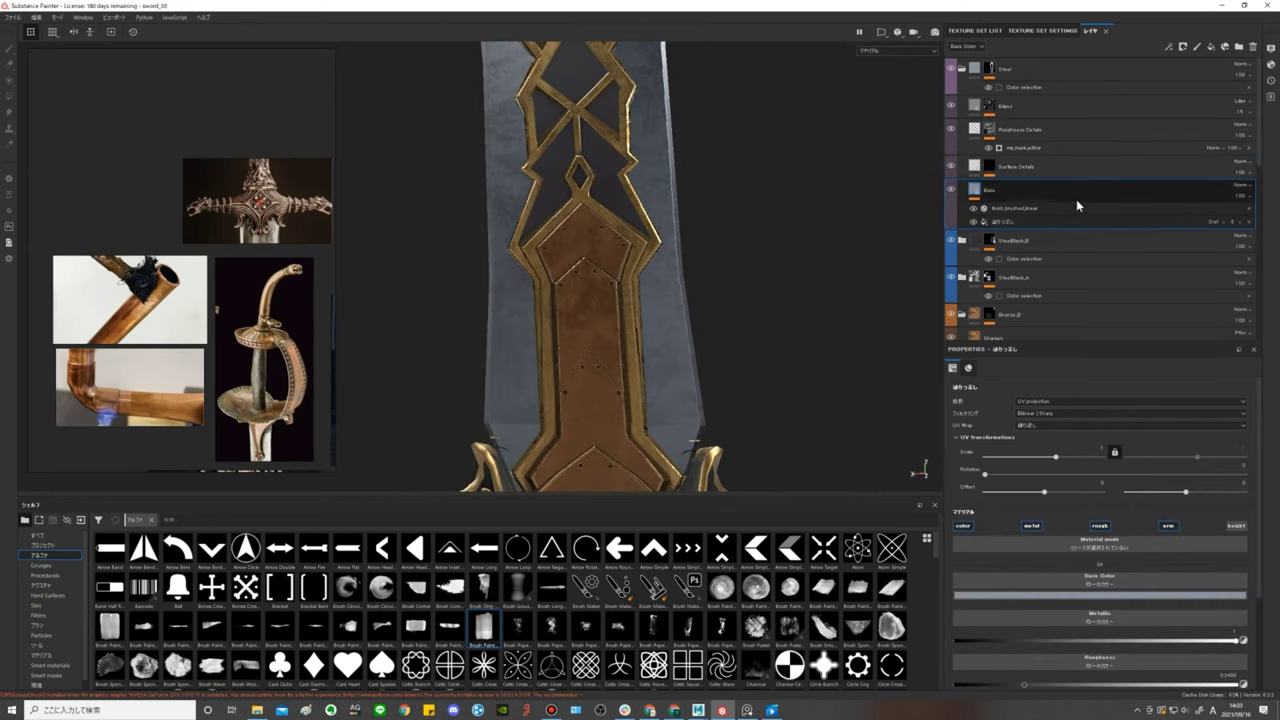
{"action": "scroll", "coordinate": [1225, 603], "scroll_direction": "down", "scroll_amount": 2}
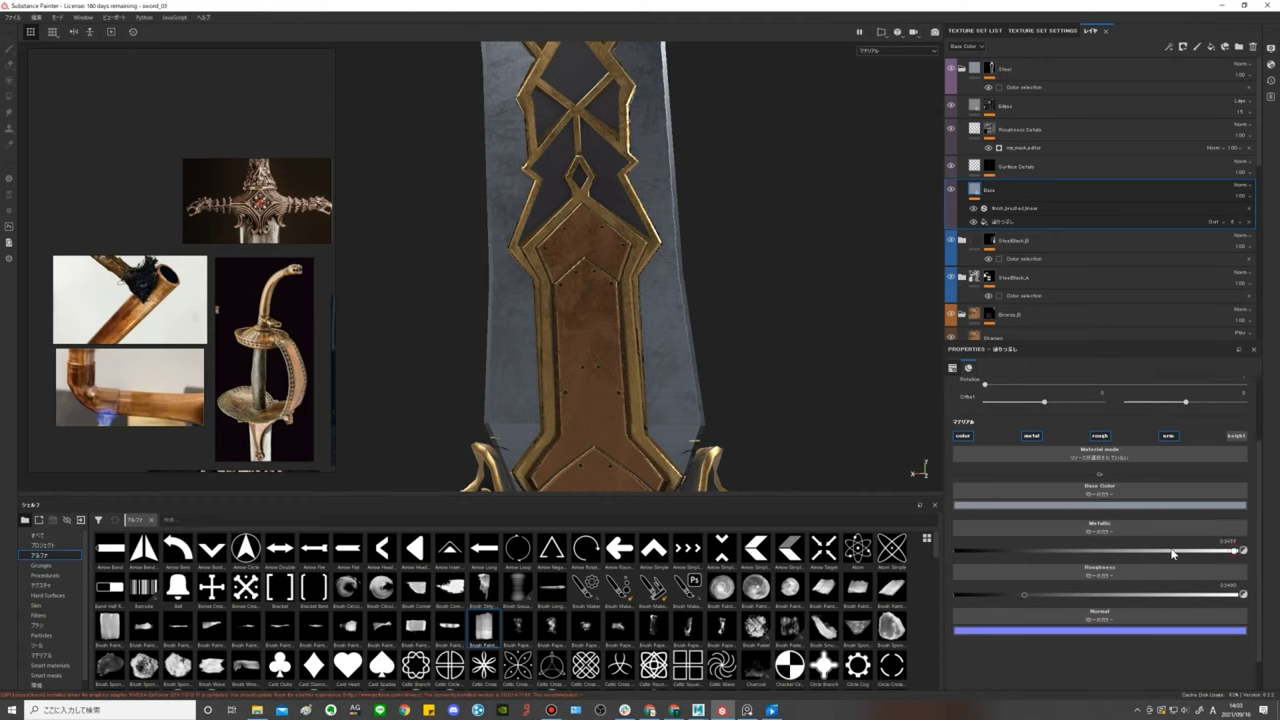
{"action": "left_click_drag", "start_coordinate": [1173, 553], "coordinate": [1191, 557]}
Delete the Surface Details layer after checking the blade tip with it hidden.
{"action": "left_click_drag", "start_coordinate": [827, 321], "coordinate": [862, 344], "text": "alt"}
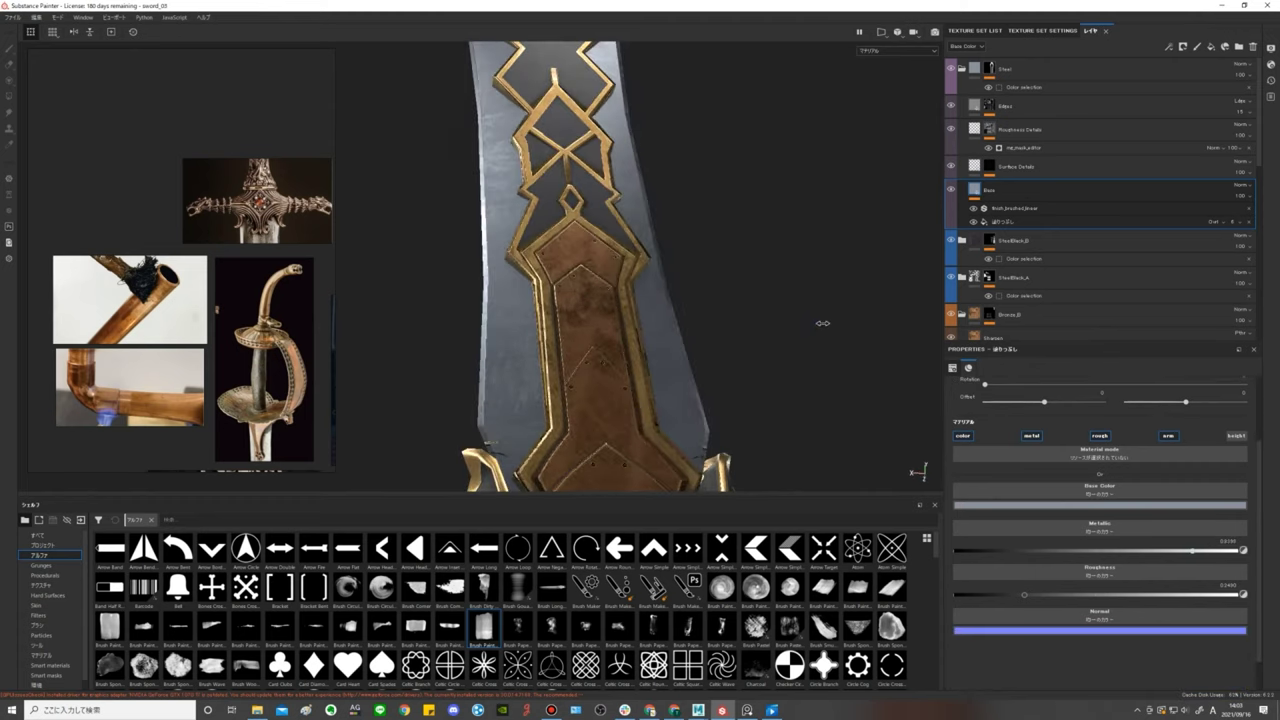
{"action": "mouse_move", "coordinate": [752, 350]}
{"action": "left_mouse_down", "text": "alt"}
{"action": "mouse_move", "coordinate": [803, 319]}
{"action": "mouse_move", "coordinate": [855, 357]}
{"action": "left_mouse_up", "text": "alt"}
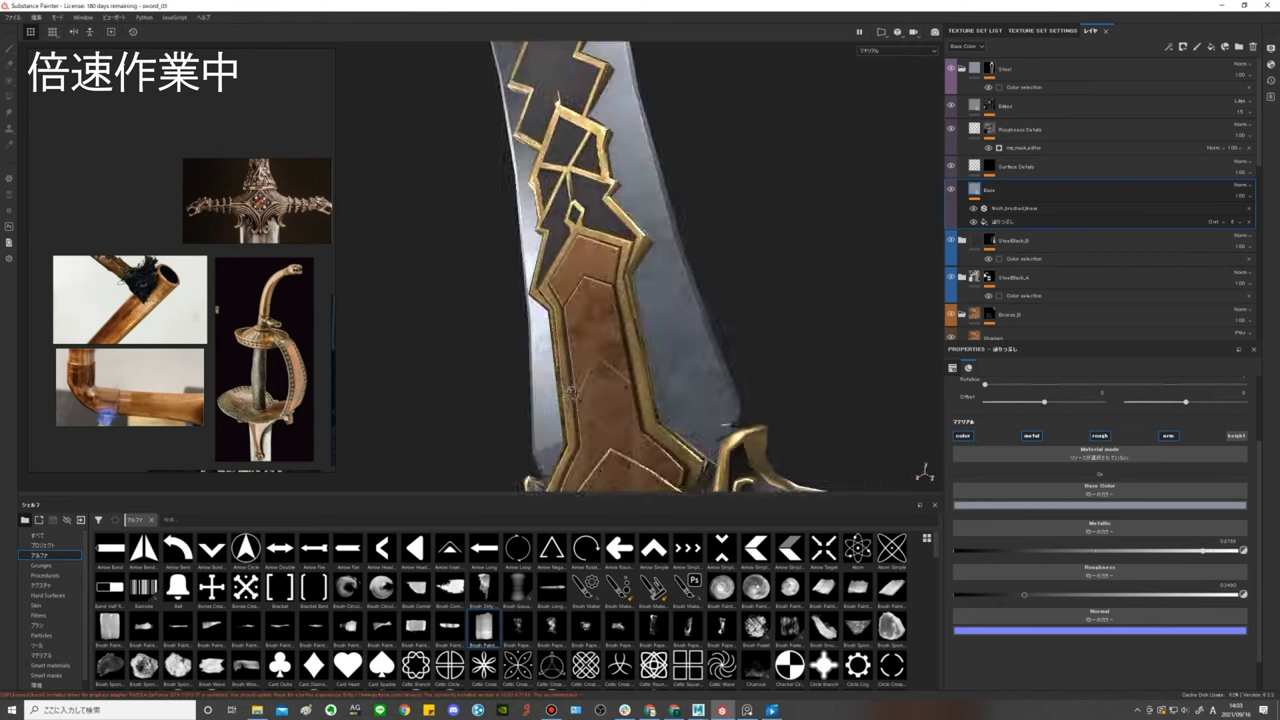
{"action": "mouse_move", "coordinate": [806, 317]}
{"action": "left_mouse_down", "text": "alt"}
{"action": "mouse_move", "coordinate": [655, 302]}
{"action": "mouse_move", "coordinate": [726, 223]}
{"action": "mouse_move", "coordinate": [686, 320]}
{"action": "left_mouse_up", "text": "alt"}
{"action": "scroll", "coordinate": [686, 320], "scroll_direction": "up", "scroll_amount": 5}
{"action": "mouse_move", "coordinate": [657, 449]}
{"action": "left_mouse_down", "text": "alt"}
{"action": "mouse_move", "coordinate": [900, 363]}
{"action": "mouse_move", "coordinate": [646, 371]}
{"action": "left_mouse_up", "text": "alt"}
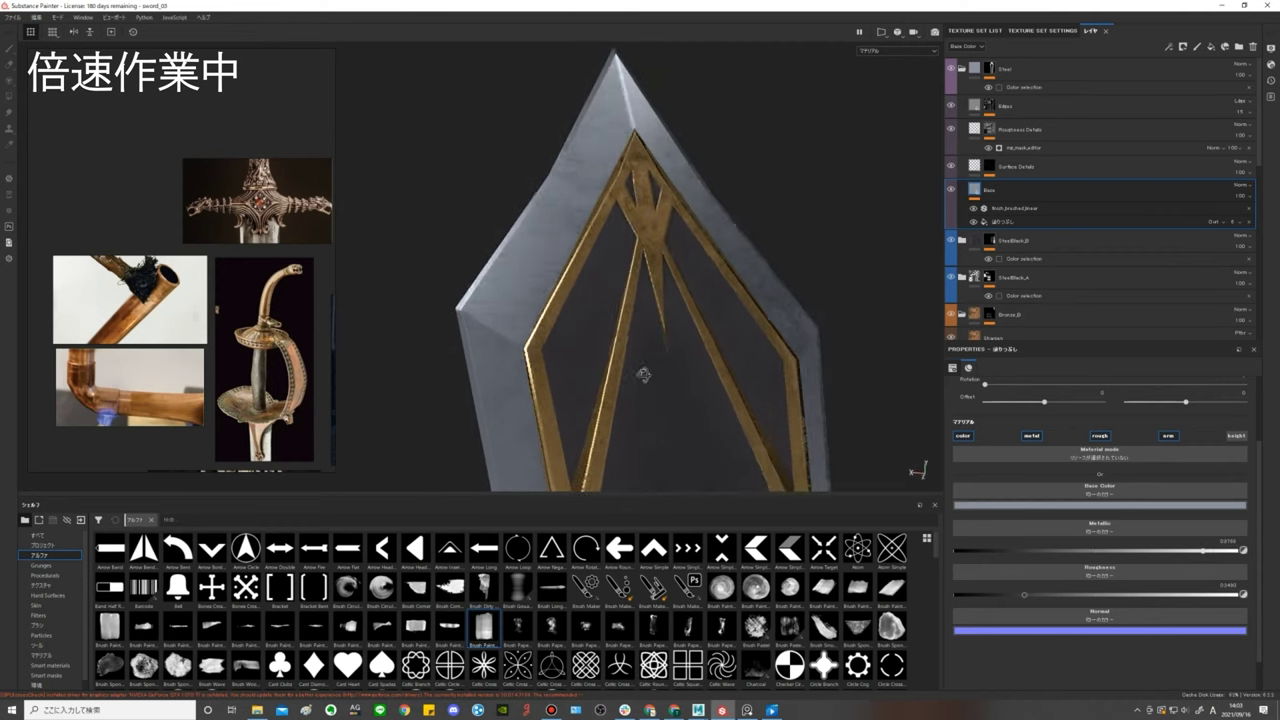
{"action": "left_click", "coordinate": [951, 167]}
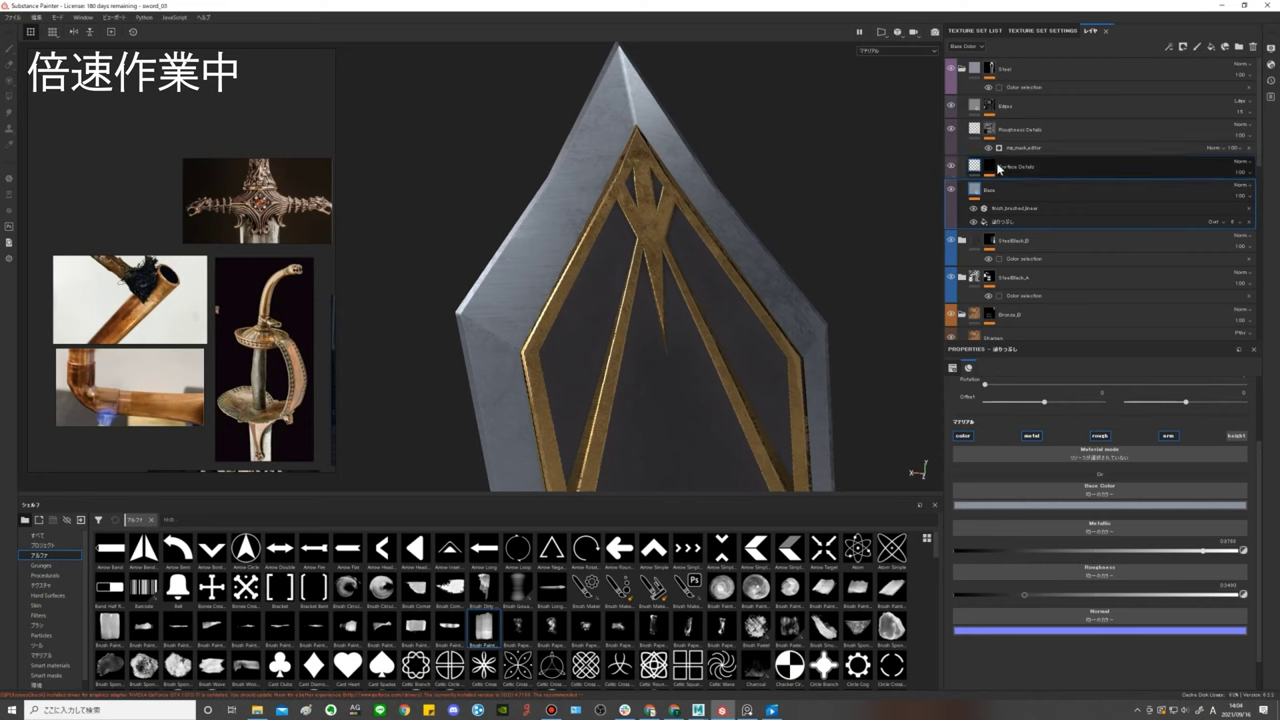
{"action": "left_click", "coordinate": [1014, 169]}
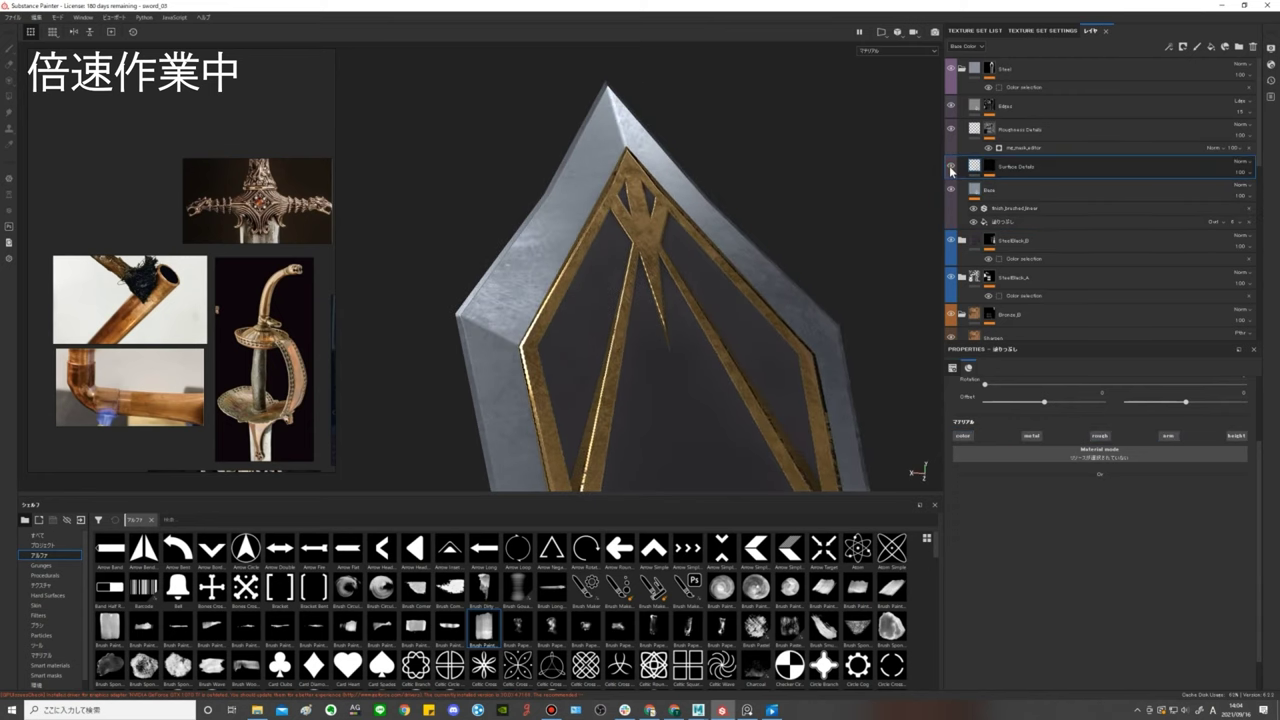
{"action": "key", "text": "Delete"}
Review the Roughness Details mask editor, Edges and Base layers, and view the whole sword upright.
{"action": "left_click", "coordinate": [1027, 147]}
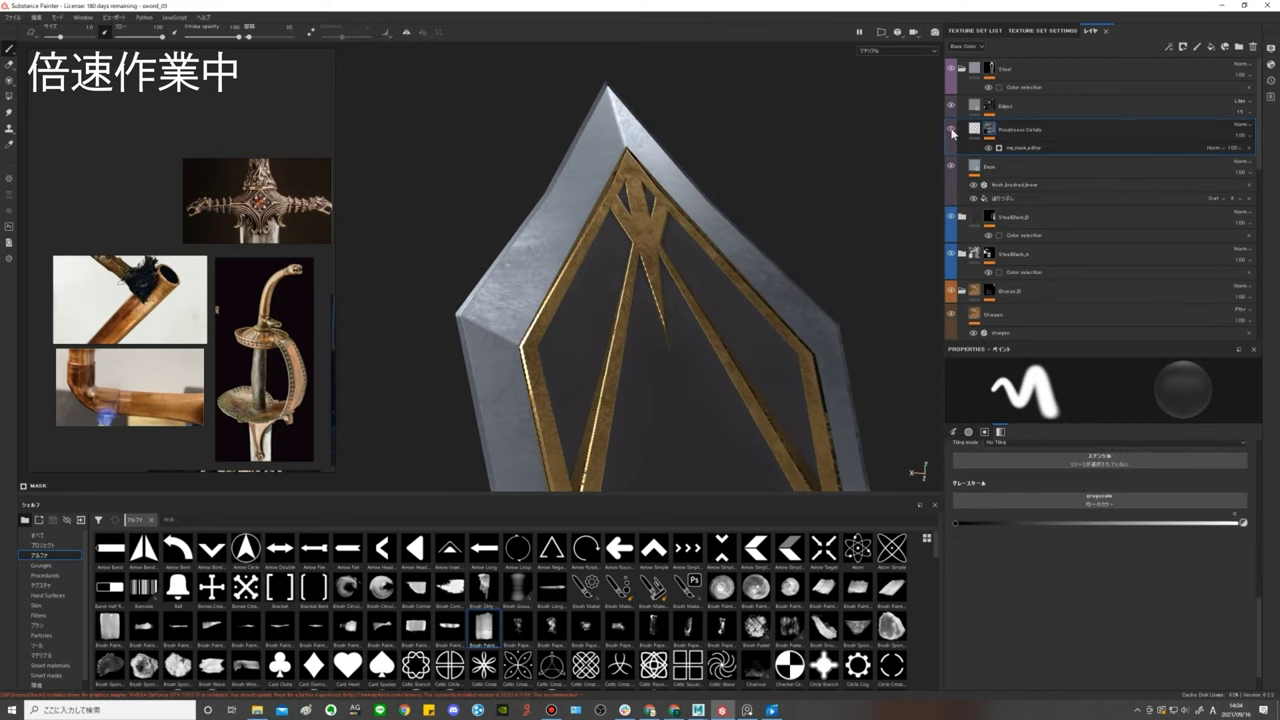
{"action": "left_click", "coordinate": [1027, 147]}
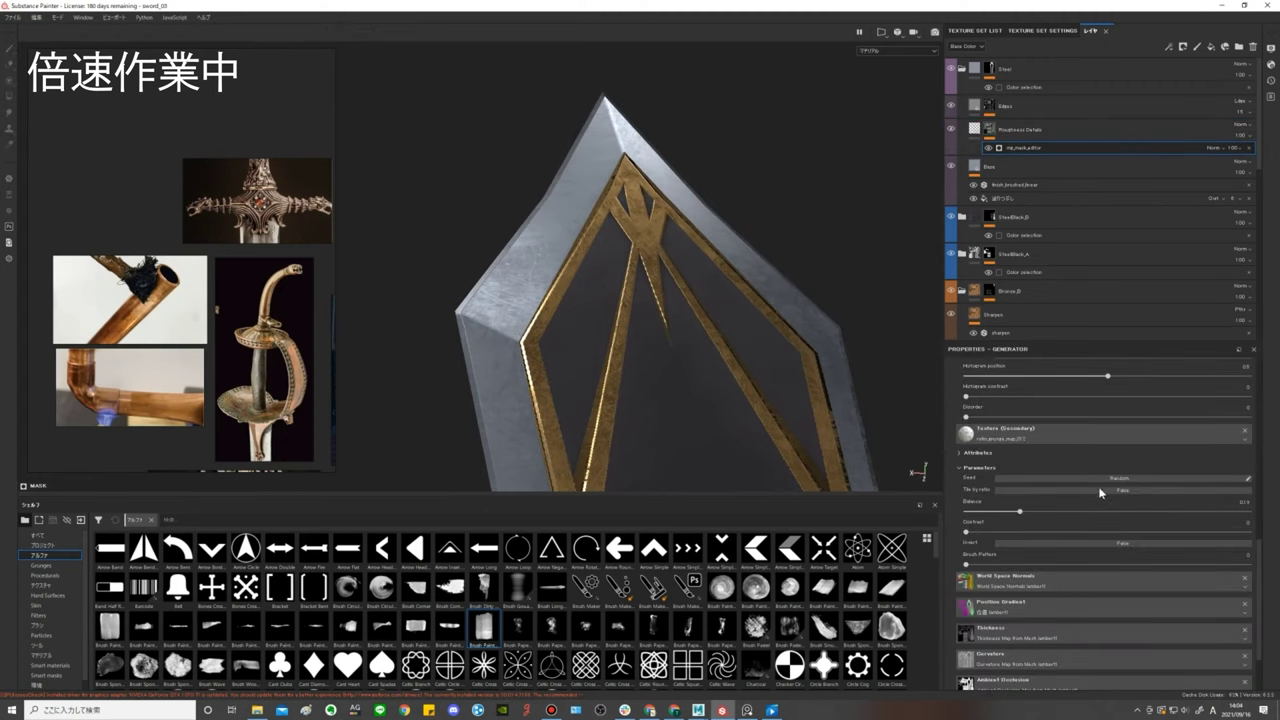
{"action": "left_click", "coordinate": [1026, 181]}
{"action": "left_click", "coordinate": [952, 108]}
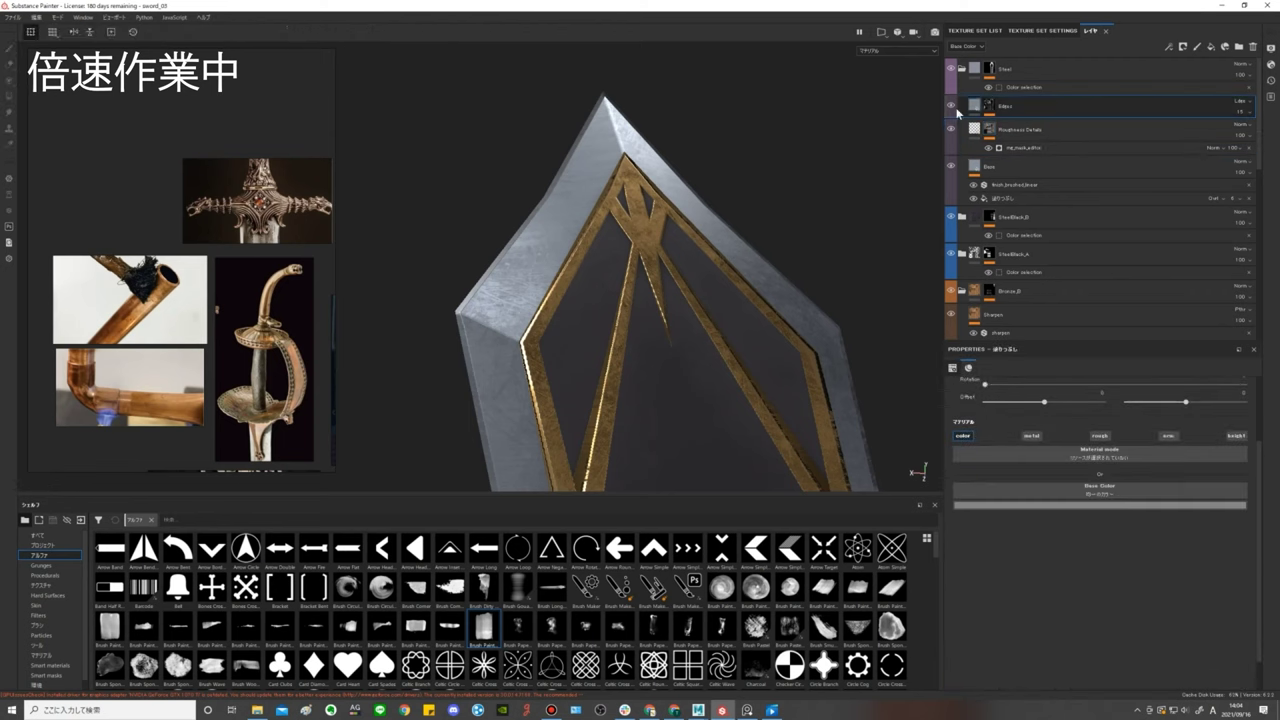
{"action": "middle_click_drag", "start_coordinate": [770, 430], "coordinate": [779, 214]}
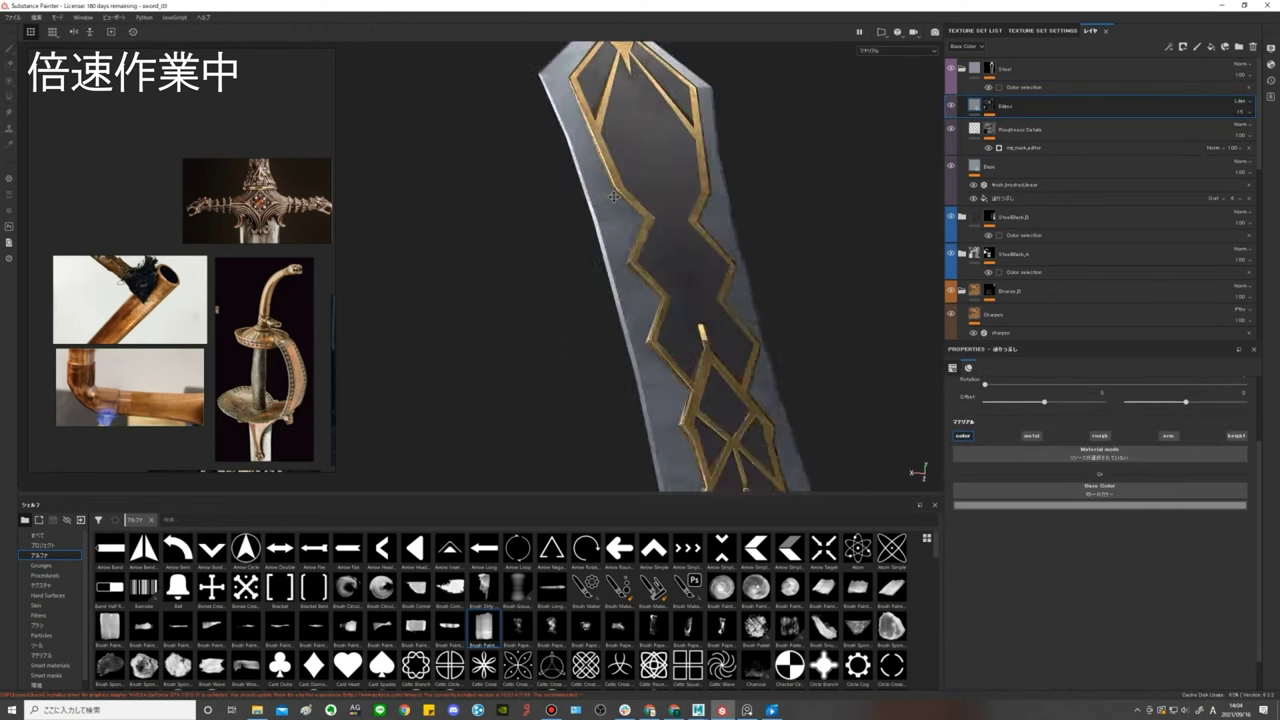
{"action": "mouse_move", "coordinate": [779, 214]}
{"action": "left_mouse_down", "text": "alt"}
{"action": "mouse_move", "coordinate": [714, 303]}
{"action": "mouse_move", "coordinate": [783, 320]}
{"action": "left_mouse_up", "text": "alt"}
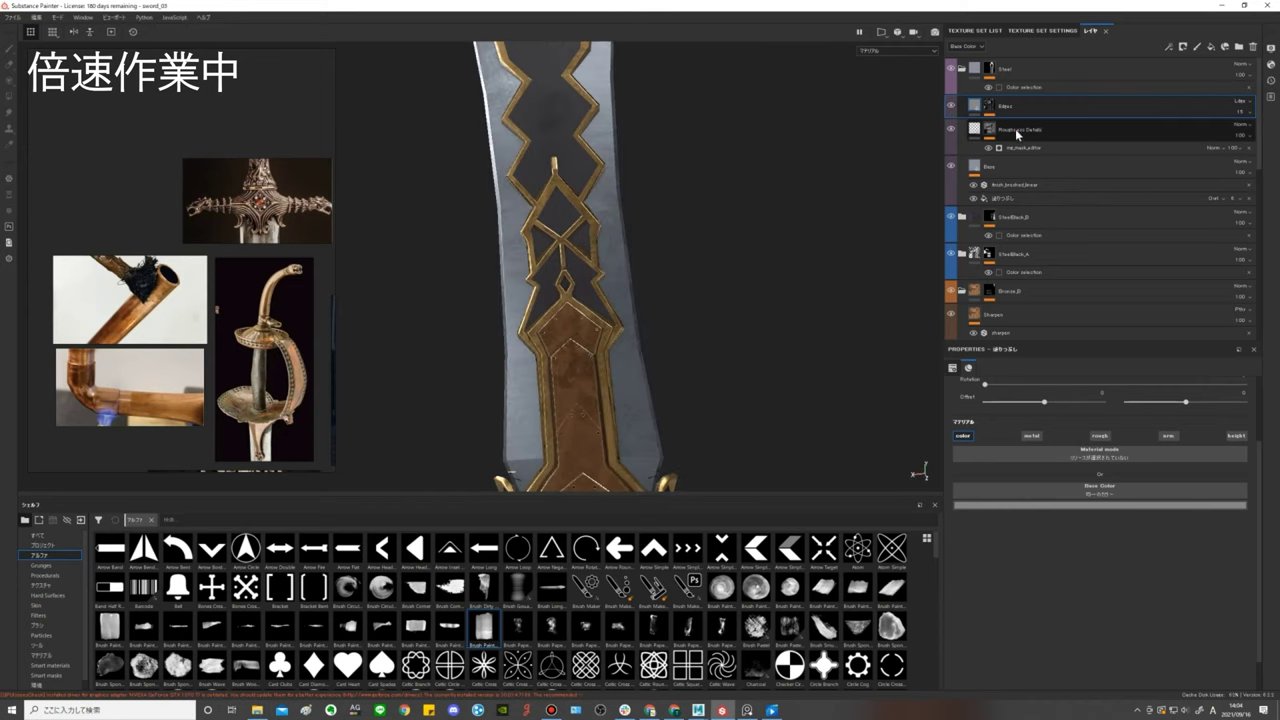
{"action": "left_click", "coordinate": [993, 168]}
{"action": "scroll", "coordinate": [757, 234], "scroll_direction": "down", "scroll_amount": 5}
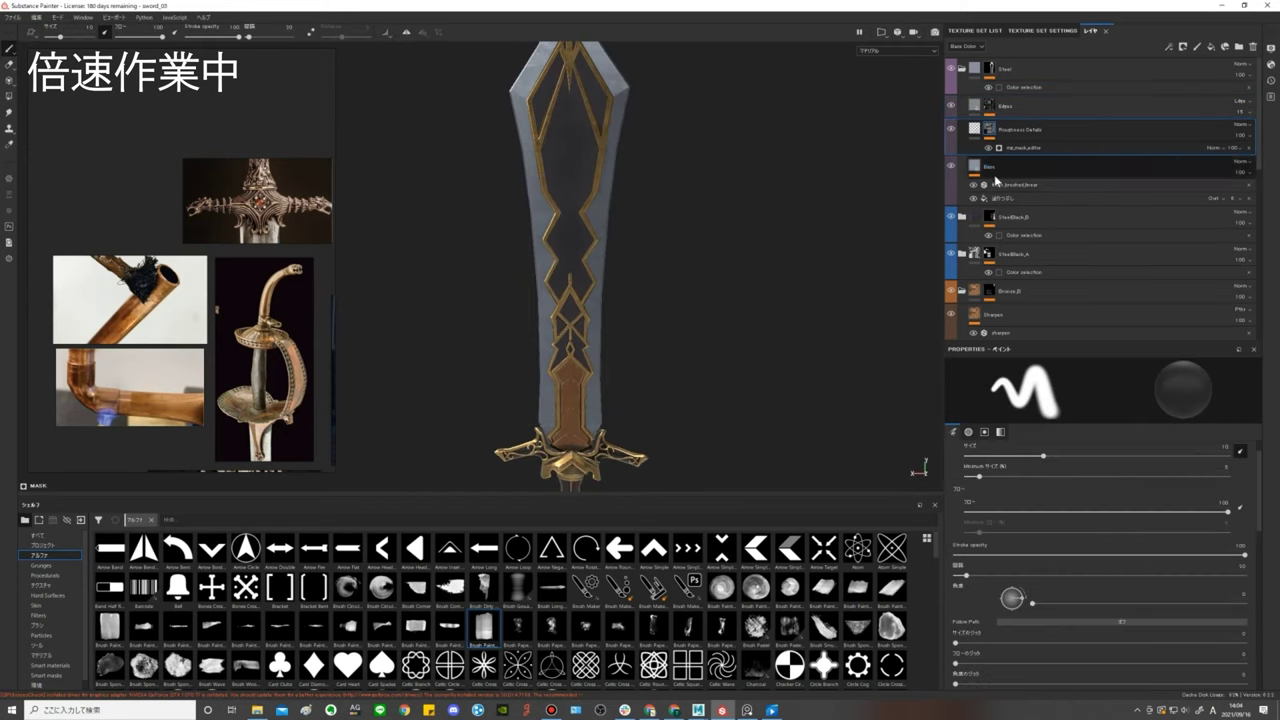
Bring the sword concept art and the blade-edge close-up into view on the reference board.
{"action": "middle_click_drag", "start_coordinate": [280, 370], "coordinate": [203, 228]}
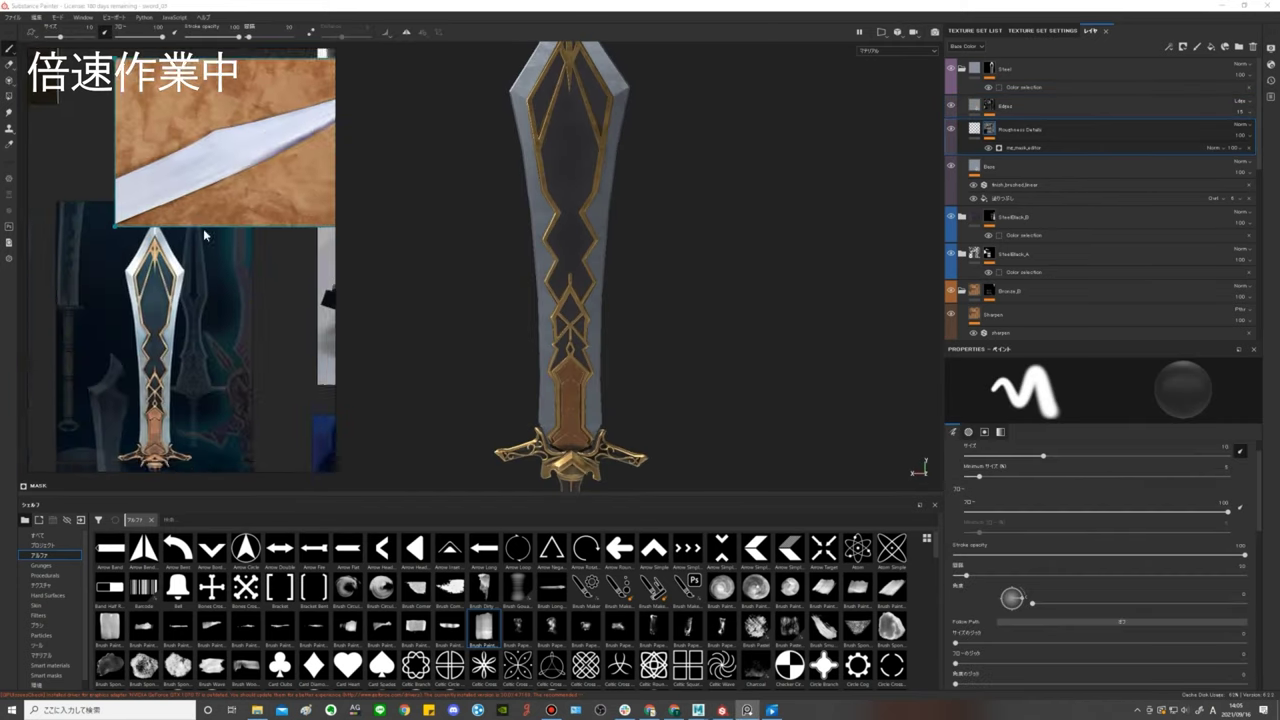
{"action": "scroll", "coordinate": [203, 228], "scroll_direction": "up", "scroll_amount": 3}
{"action": "mouse_move", "coordinate": [690, 252]}
{"action": "left_mouse_down", "text": "alt"}
{"action": "mouse_move", "coordinate": [706, 234]}
{"action": "mouse_move", "coordinate": [751, 251]}
{"action": "mouse_move", "coordinate": [740, 280]}
{"action": "mouse_move", "coordinate": [768, 252]}
{"action": "left_mouse_up", "text": "alt"}
Open and close the Steel Base fill's Base Color picker, then orbit to inspect the blade.
{"action": "left_click", "coordinate": [1000, 198]}
{"action": "left_click", "coordinate": [1185, 507]}
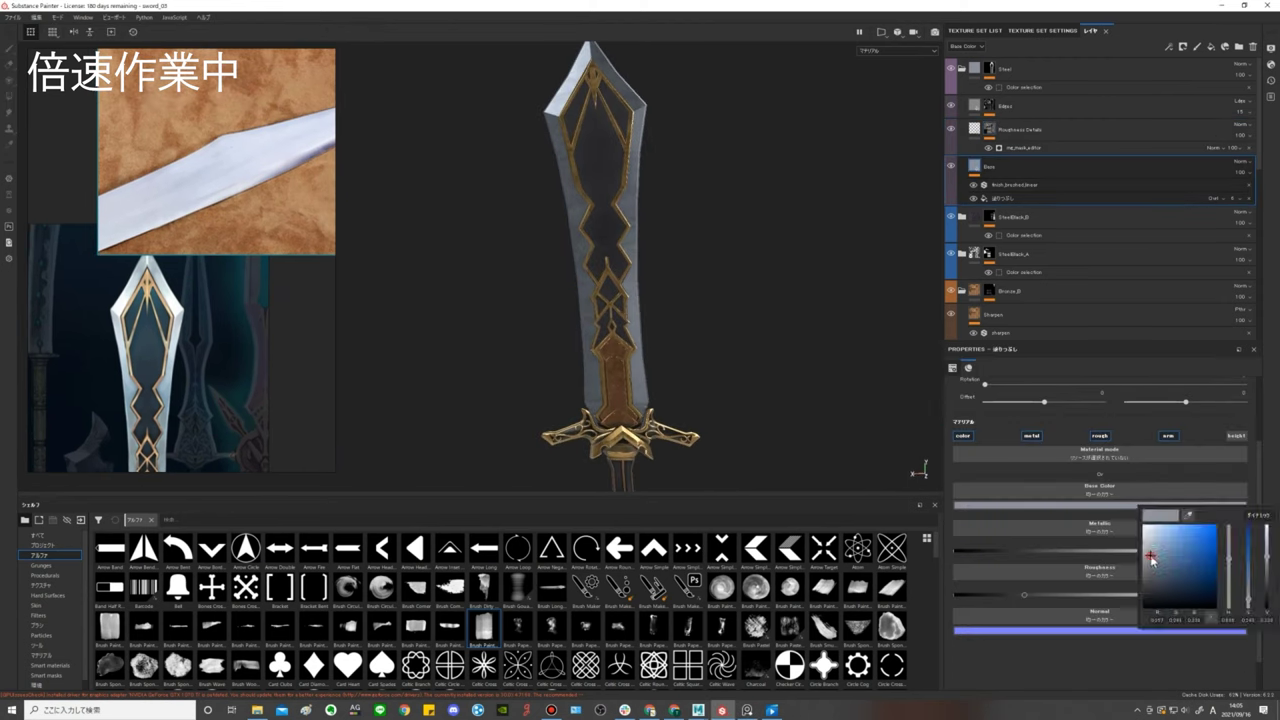
{"action": "left_click_drag", "start_coordinate": [890, 440], "coordinate": [828, 370], "text": "alt"}
{"action": "right_click_drag", "start_coordinate": [828, 370], "coordinate": [889, 388], "text": "shift"}
{"action": "mouse_move", "coordinate": [889, 388]}
{"action": "left_mouse_down", "text": "alt"}
{"action": "mouse_move", "coordinate": [766, 374]}
{"action": "mouse_move", "coordinate": [743, 357]}
{"action": "mouse_move", "coordinate": [773, 289]}
{"action": "mouse_move", "coordinate": [586, 206]}
{"action": "mouse_move", "coordinate": [663, 200]}
{"action": "mouse_move", "coordinate": [754, 387]}
{"action": "mouse_move", "coordinate": [714, 317]}
{"action": "mouse_move", "coordinate": [750, 268]}
{"action": "left_mouse_up", "text": "alt"}
{"action": "left_click", "coordinate": [1020, 129]}
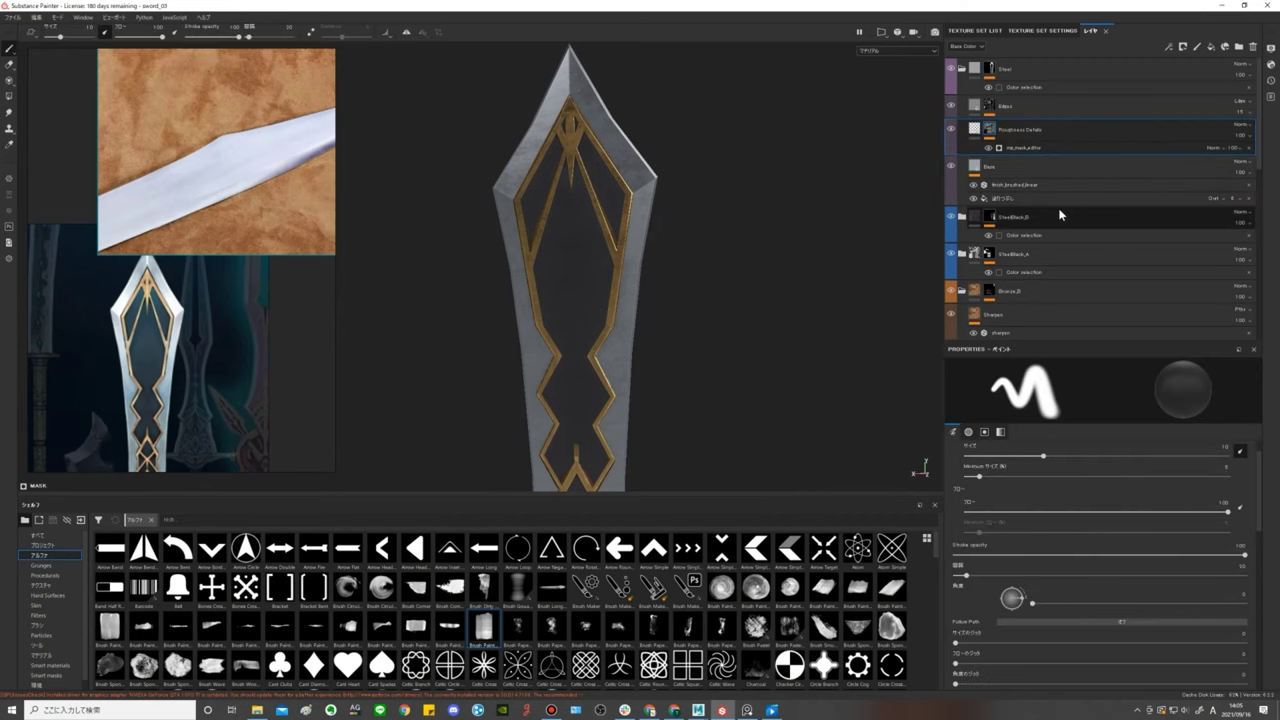
Add a fill layer above Roughness Details and rename it scratch.
{"action": "right_click", "coordinate": [1015, 129]}
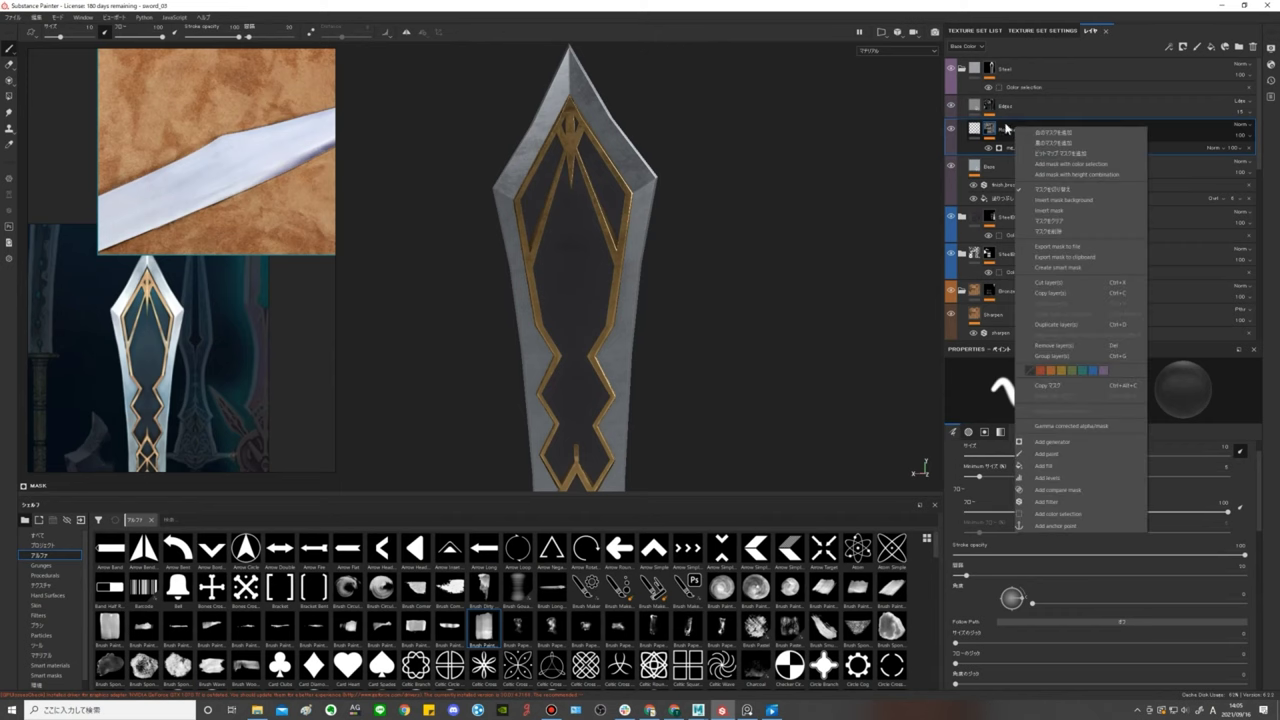
{"action": "left_click", "coordinate": [1212, 51]}
{"action": "left_click", "coordinate": [1211, 47]}
{"action": "double_click", "coordinate": [1000, 130]}
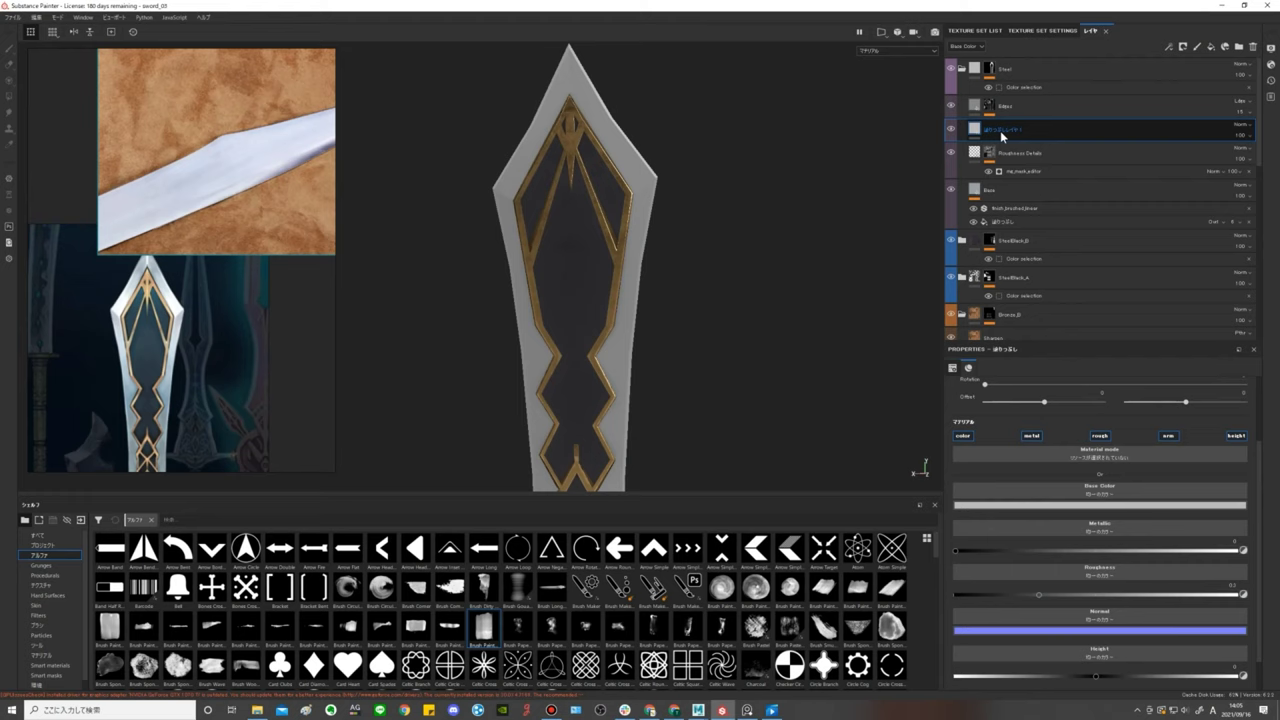
{"action": "type", "text": "塗りつぶし金属"}
{"action": "key", "text": "BackSpace"}
{"action": "key", "text": "BackSpace"}
{"action": "key", "text": "BackSpace"}
Give the scratch layer a black mask containing a fill effect.
{"action": "right_click", "coordinate": [1000, 130]}
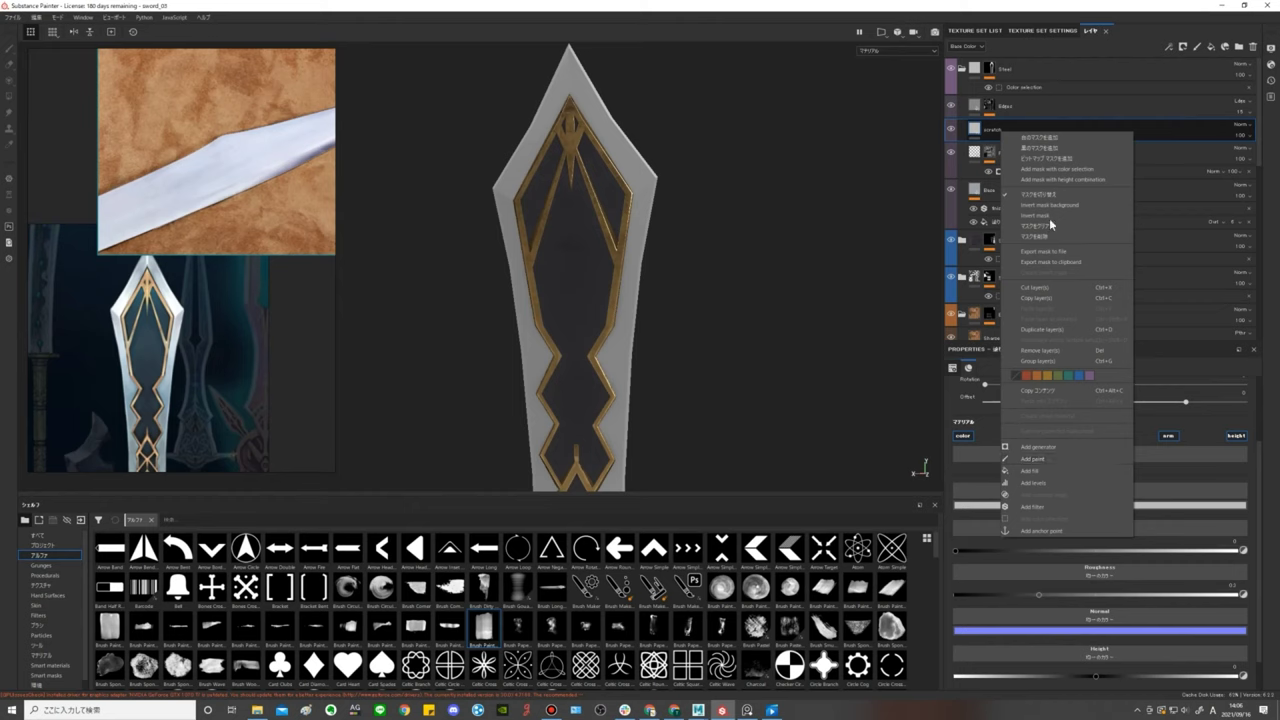
{"action": "left_click", "coordinate": [1052, 149]}
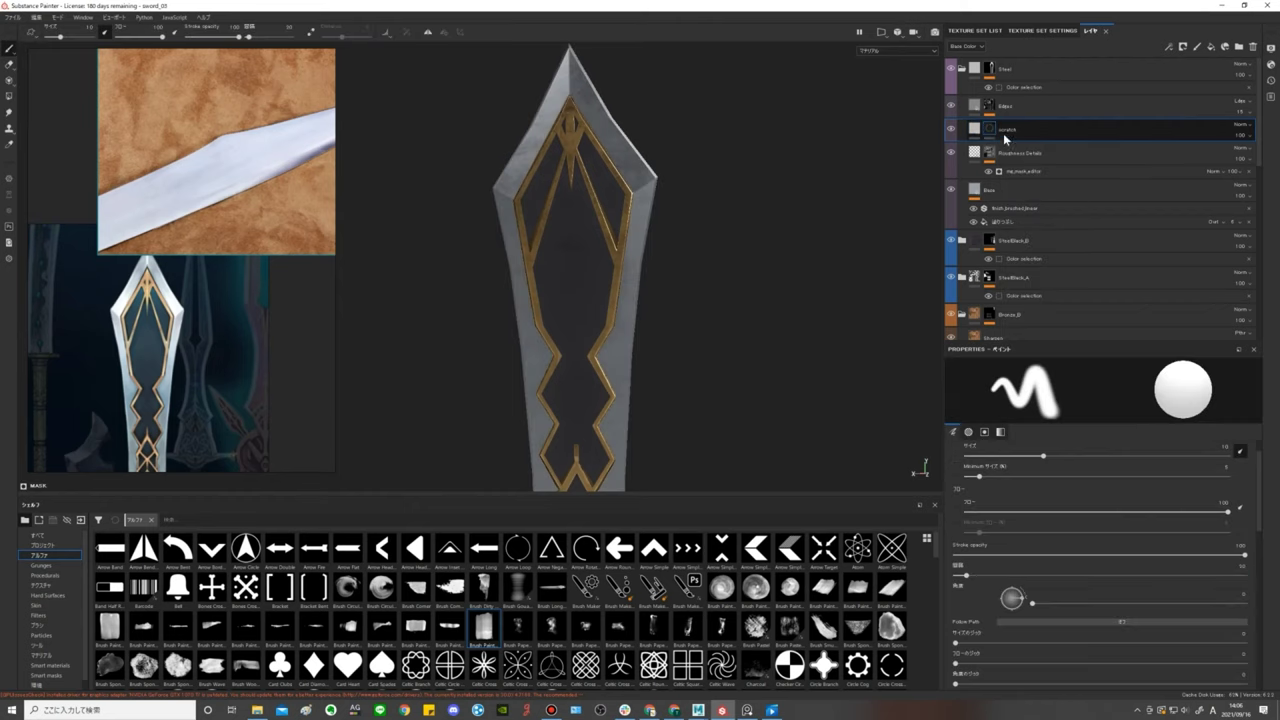
{"action": "right_click", "coordinate": [991, 130]}
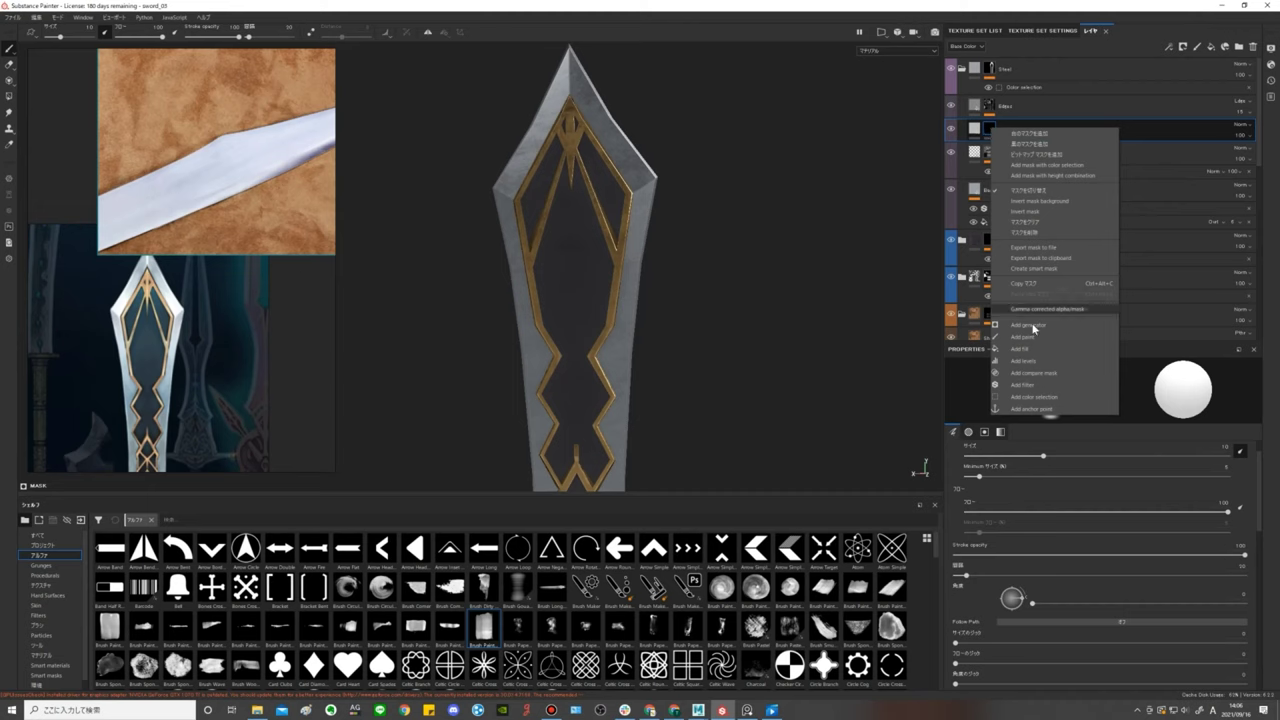
{"action": "left_click", "coordinate": [1031, 347]}
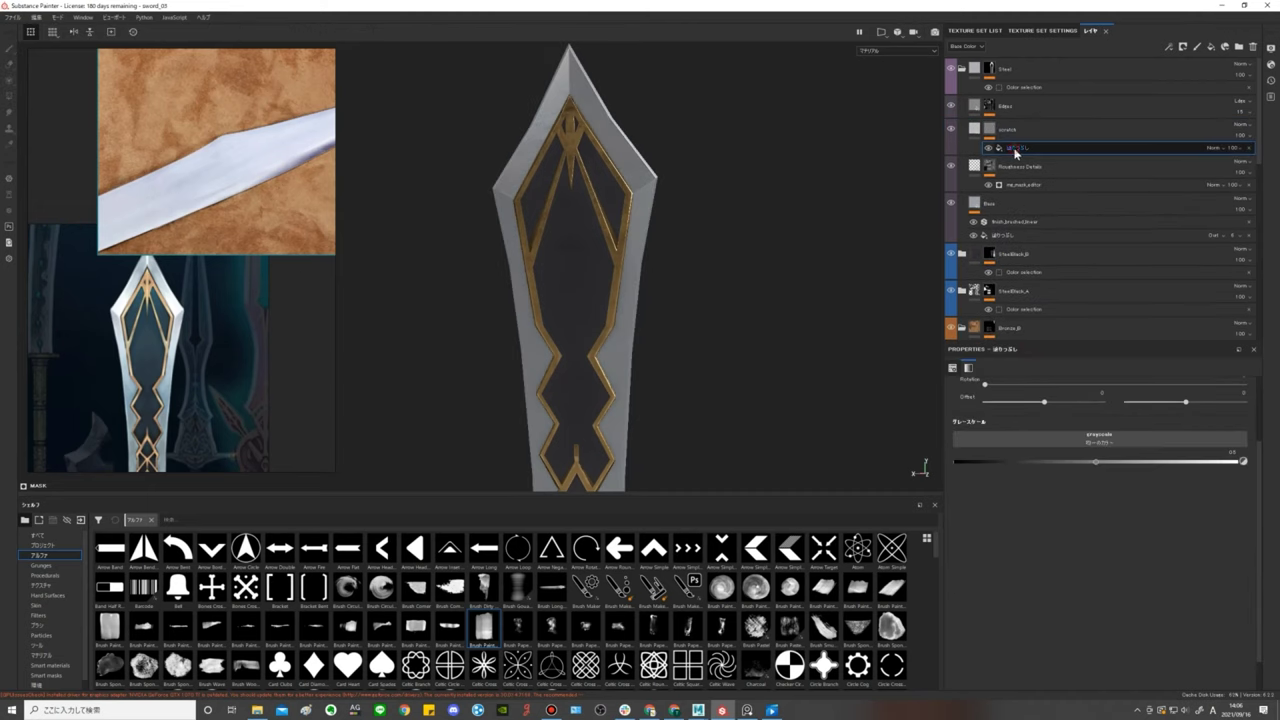
{"action": "scroll", "coordinate": [1110, 552], "scroll_direction": "up", "scroll_amount": 2}
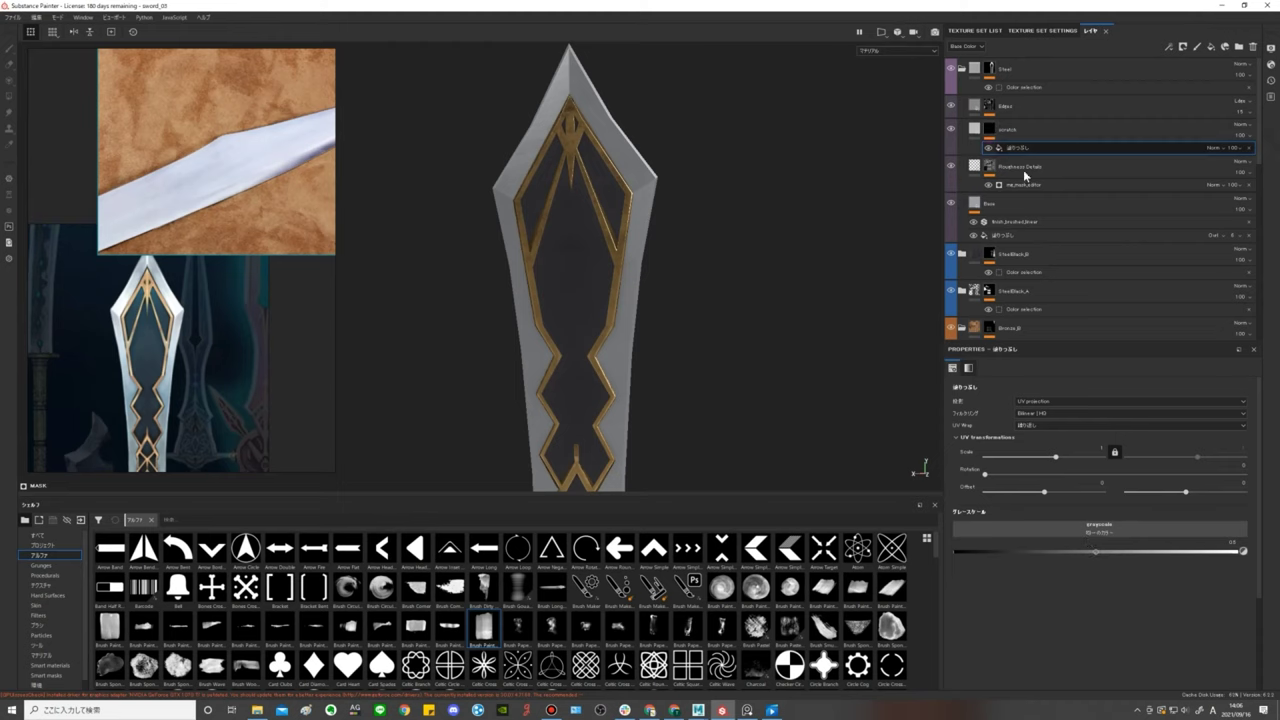
{"action": "scroll", "coordinate": [1128, 467], "scroll_direction": "down", "scroll_amount": 3}
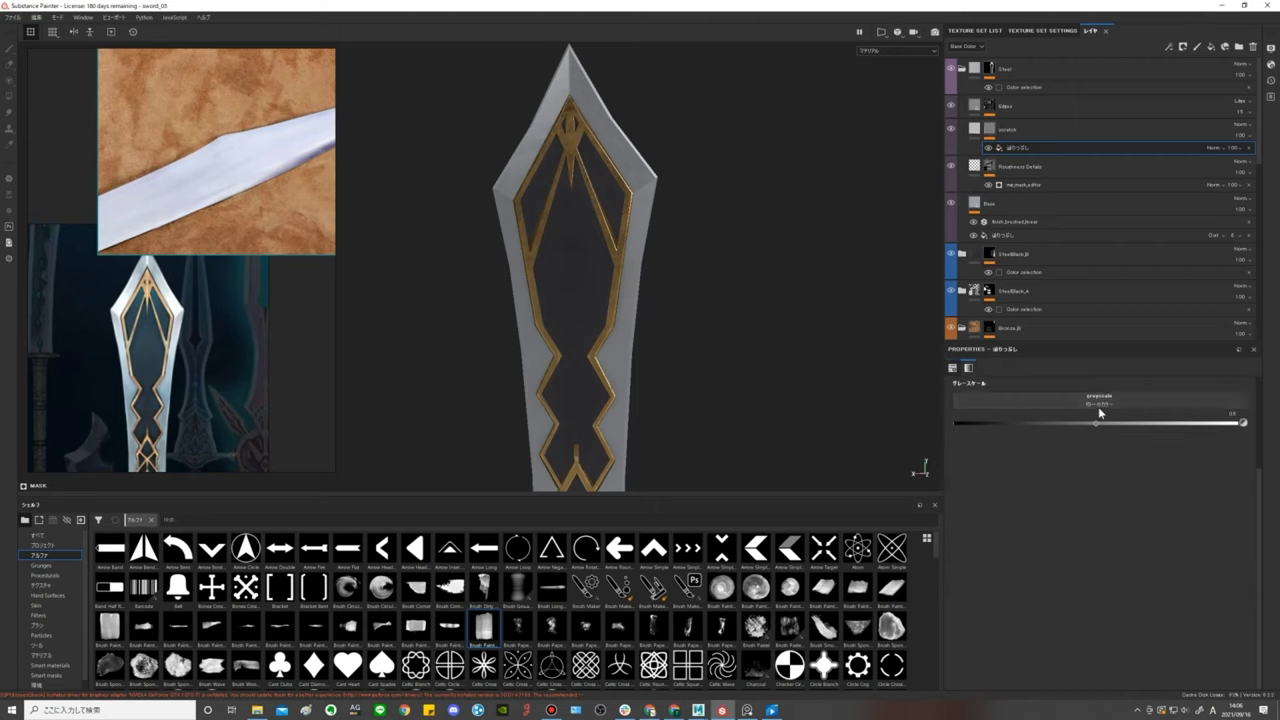
Set the mask fill's grayscale to the Grunge Scratches Rough texture.
{"action": "mouse_move", "coordinate": [1102, 427]}
{"action": "left_mouse_down"}
{"action": "mouse_move", "coordinate": [1135, 428]}
{"action": "mouse_move", "coordinate": [1096, 430]}
{"action": "left_mouse_up"}
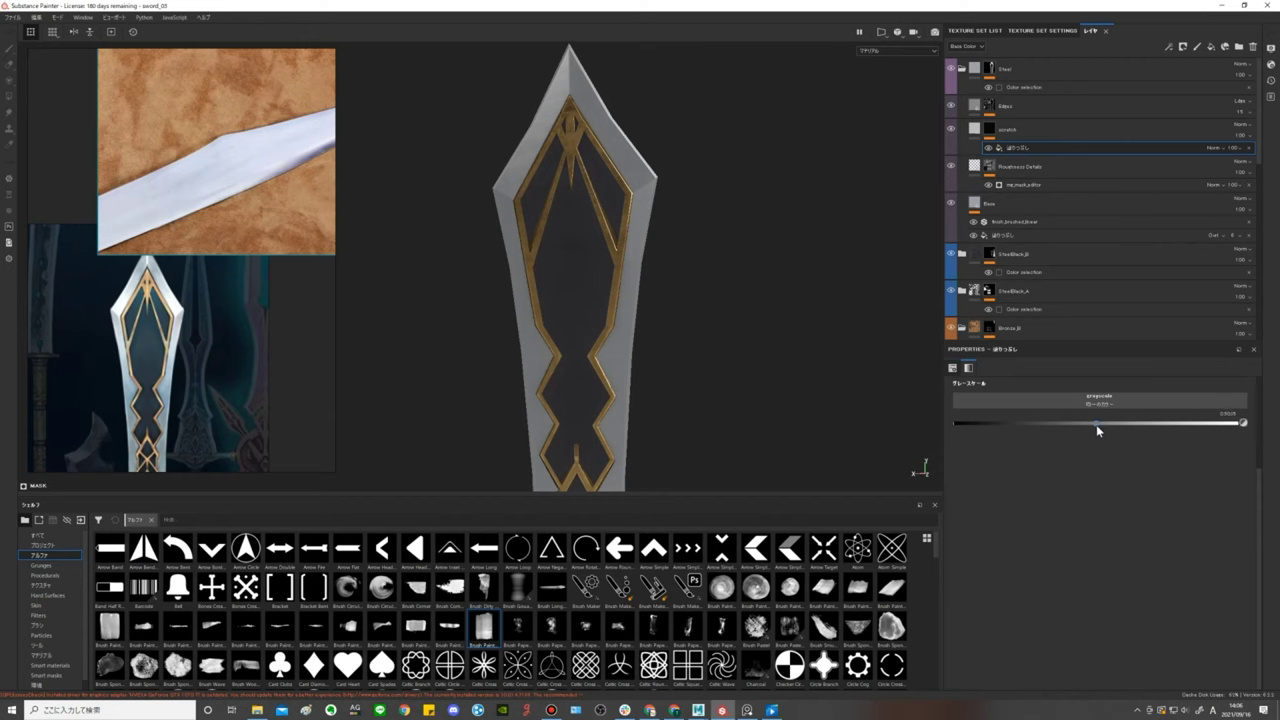
{"action": "left_click", "coordinate": [1100, 400]}
{"action": "type", "text": "scratch"}
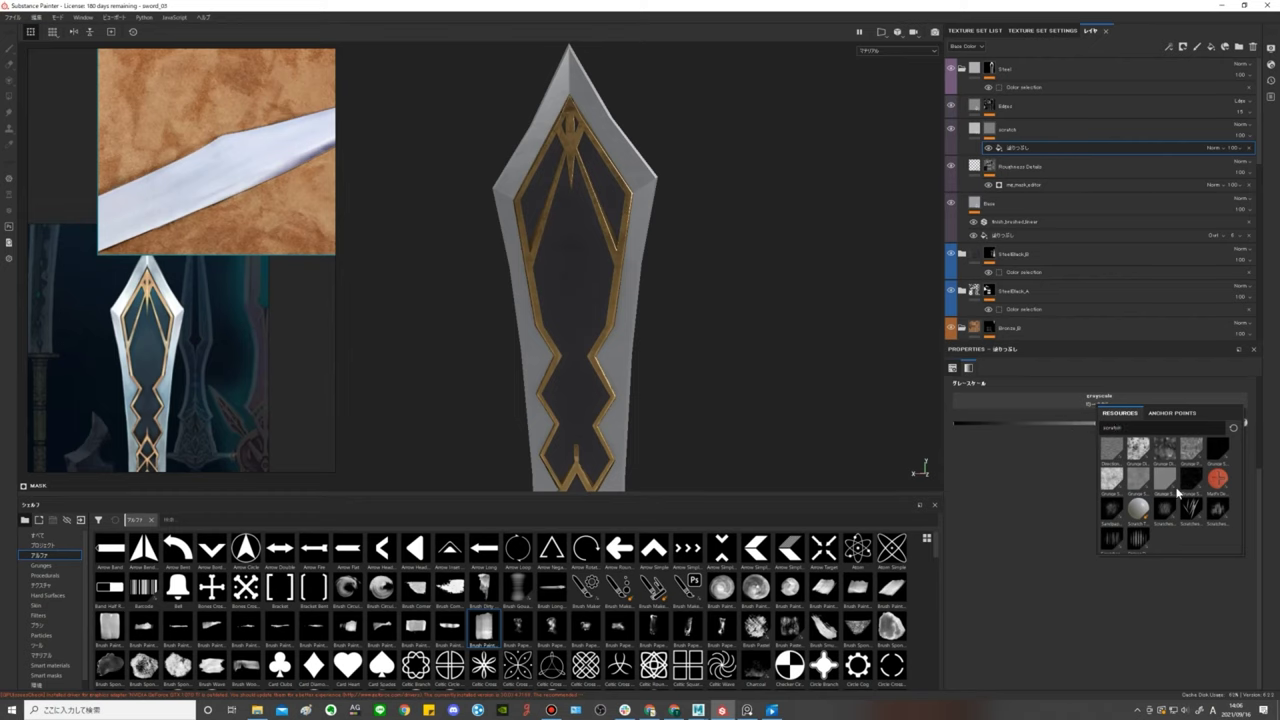
{"action": "left_click", "coordinate": [1193, 482]}
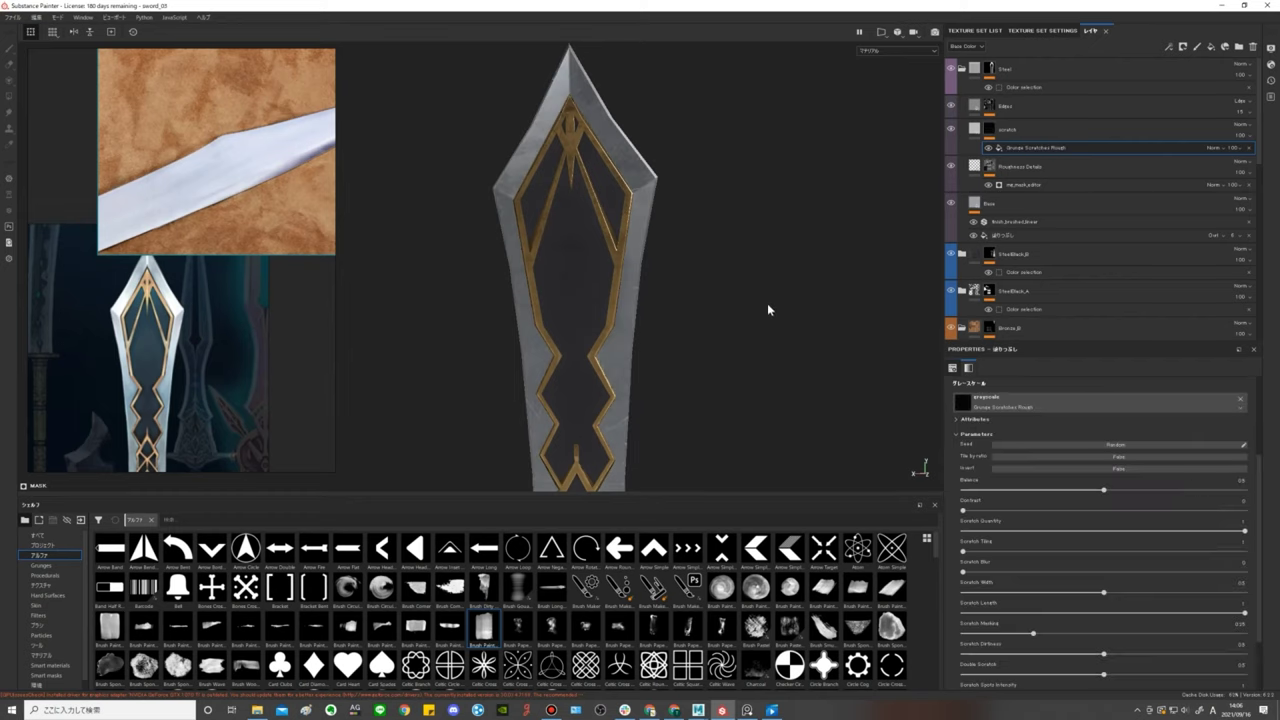
{"action": "left_click_drag", "start_coordinate": [766, 306], "coordinate": [750, 284], "text": "alt"}
{"action": "scroll", "coordinate": [750, 284], "scroll_direction": "up", "scroll_amount": 3}
{"action": "left_click", "coordinate": [975, 129]}
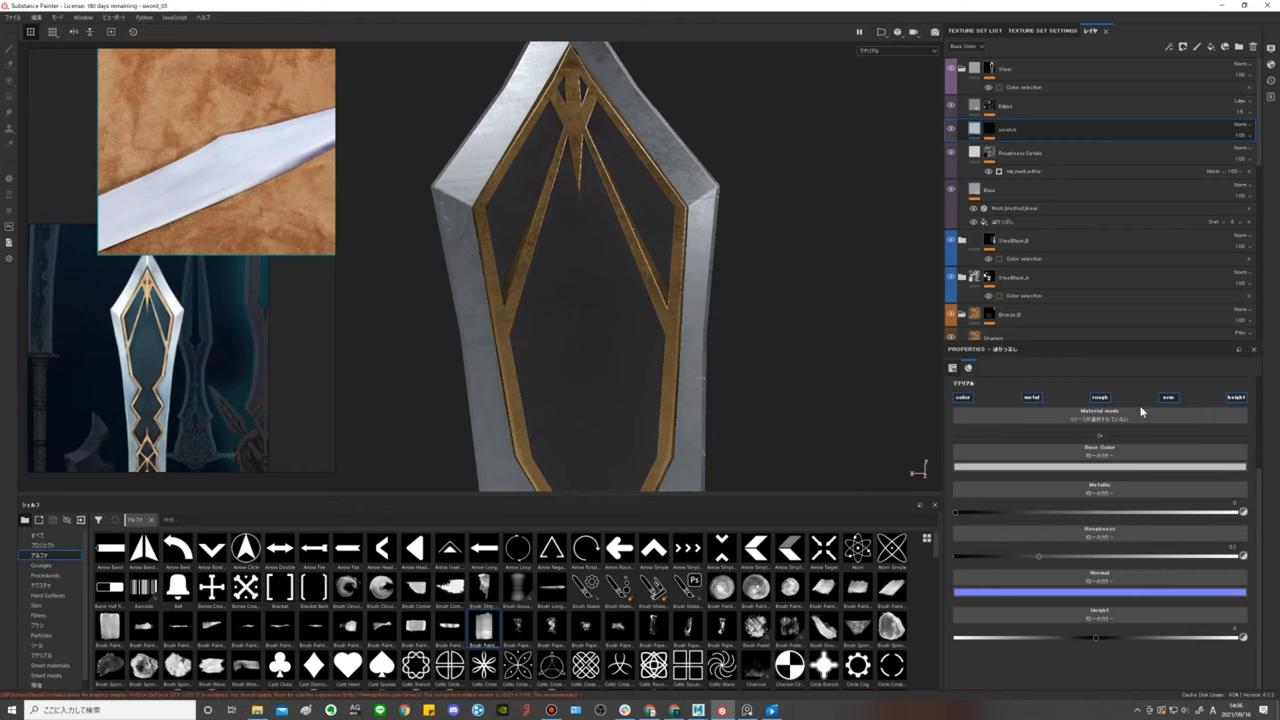
Turn off the scratch layer's ao and height channels and make its base colour red.
{"action": "left_click", "coordinate": [1167, 400]}
{"action": "left_click", "coordinate": [1236, 397]}
{"action": "left_click", "coordinate": [1112, 466]}
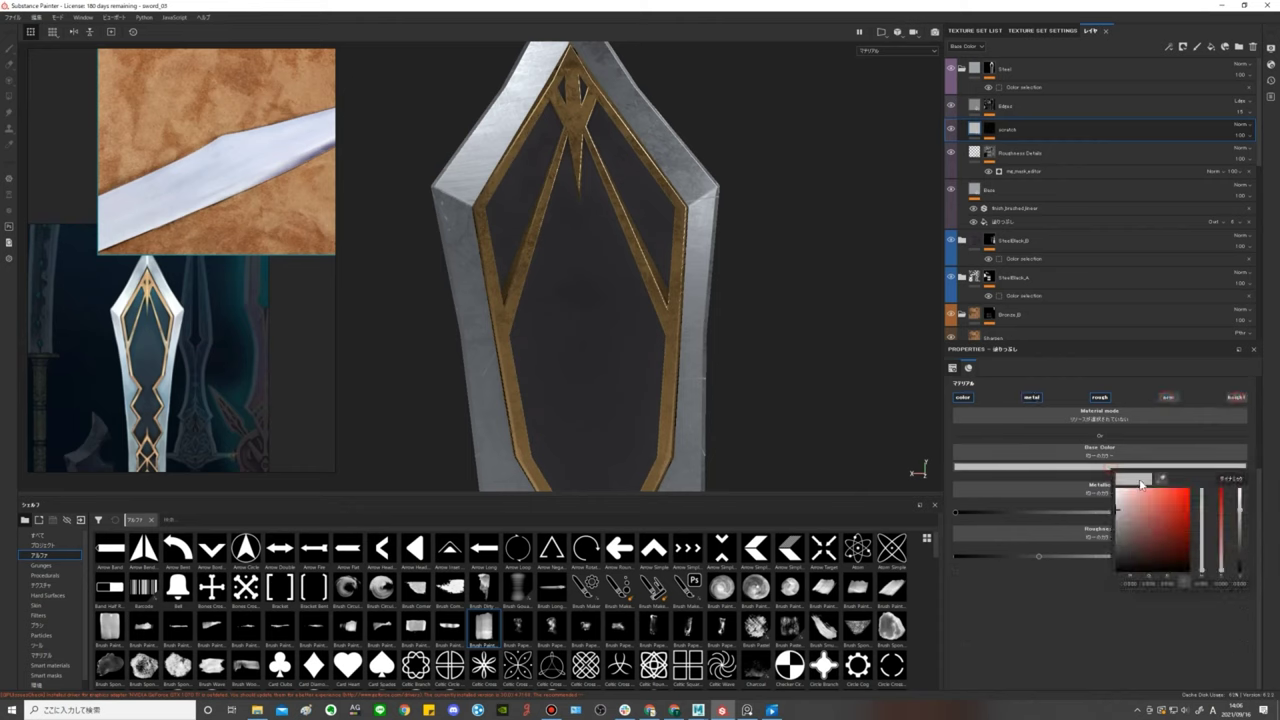
{"action": "mouse_move", "coordinate": [1127, 516]}
{"action": "left_mouse_down"}
{"action": "mouse_move", "coordinate": [1127, 486]}
{"action": "mouse_move", "coordinate": [1213, 479]}
{"action": "left_mouse_up"}
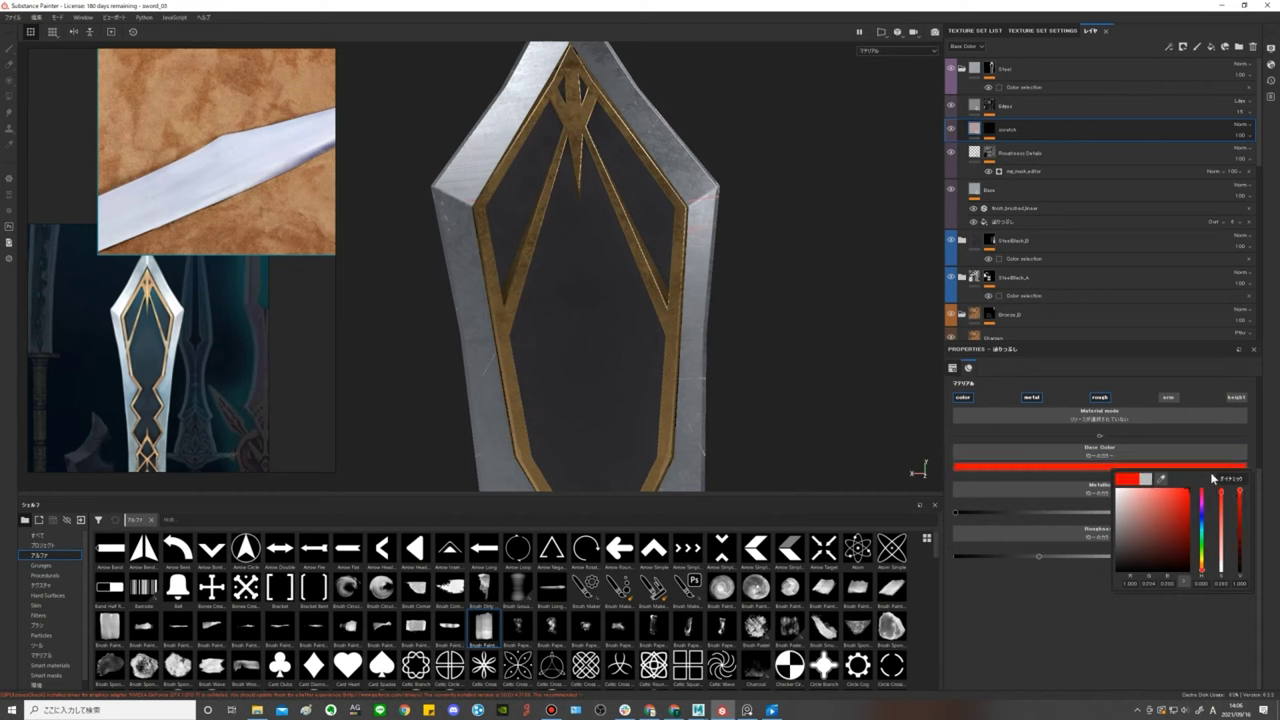
{"action": "left_click", "coordinate": [798, 420]}
Select the scratch mask's Grunge Scratches Rough fill for adjustment.
{"action": "middle_click_drag", "start_coordinate": [800, 428], "coordinate": [581, 242], "text": "alt"}
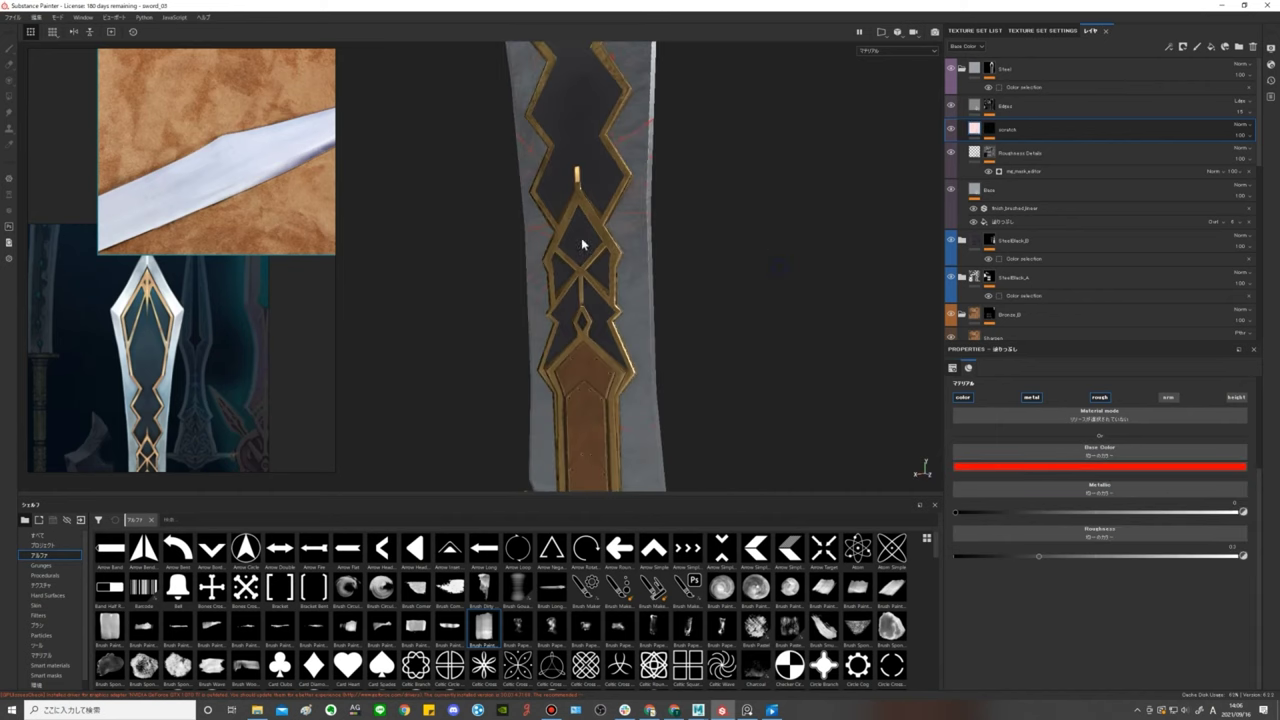
{"action": "mouse_move", "coordinate": [581, 242]}
{"action": "left_mouse_down", "text": "alt"}
{"action": "mouse_move", "coordinate": [677, 237]}
{"action": "mouse_move", "coordinate": [766, 274]}
{"action": "left_mouse_up", "text": "alt"}
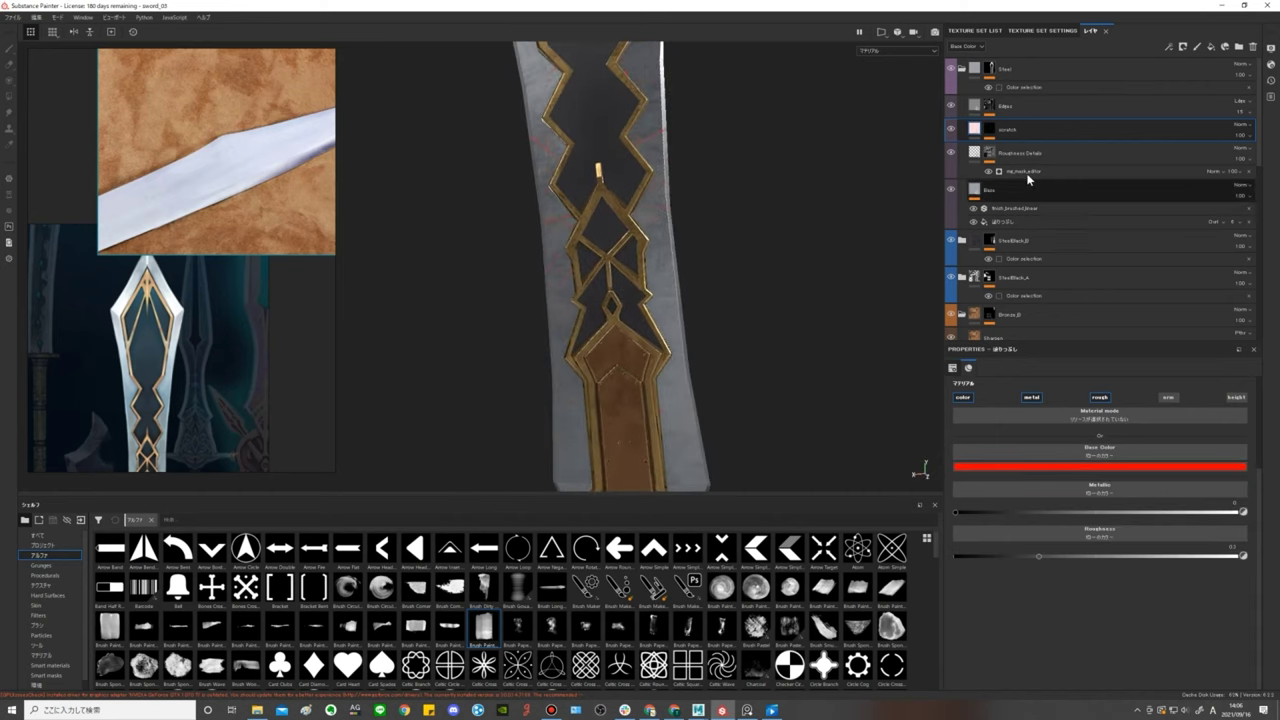
{"action": "left_click", "coordinate": [987, 130]}
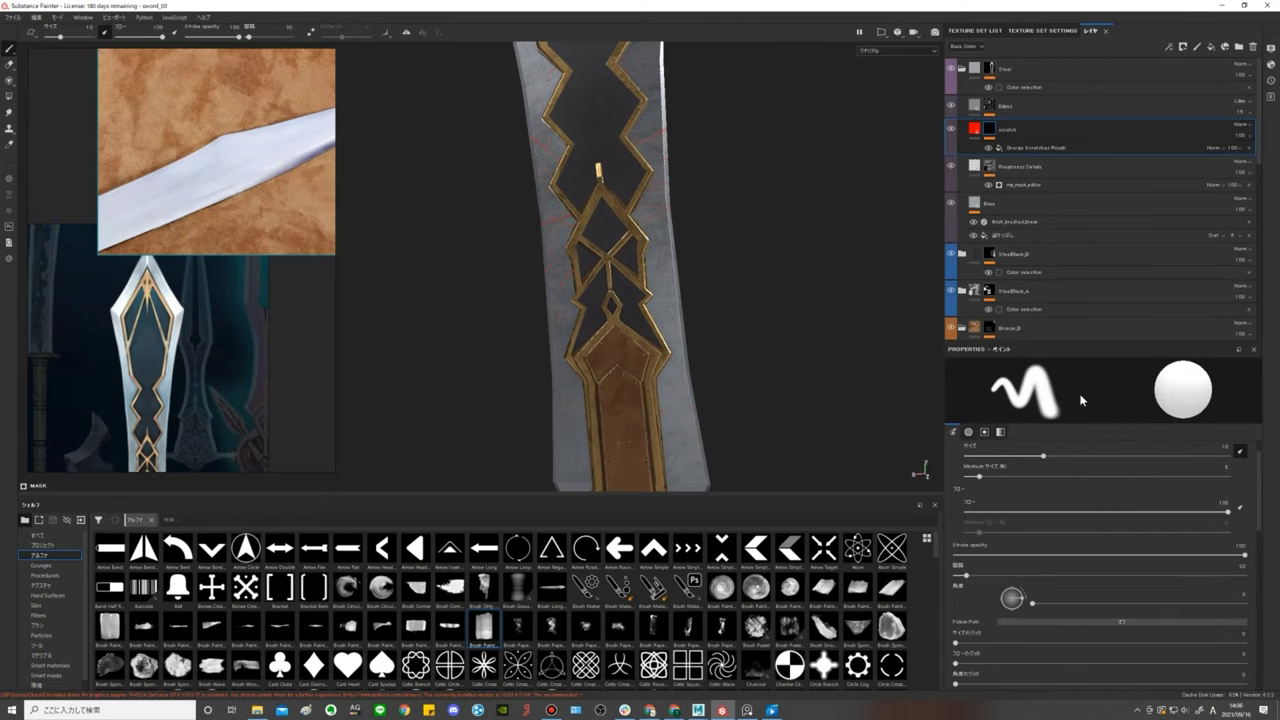
{"action": "left_click", "coordinate": [1035, 148]}
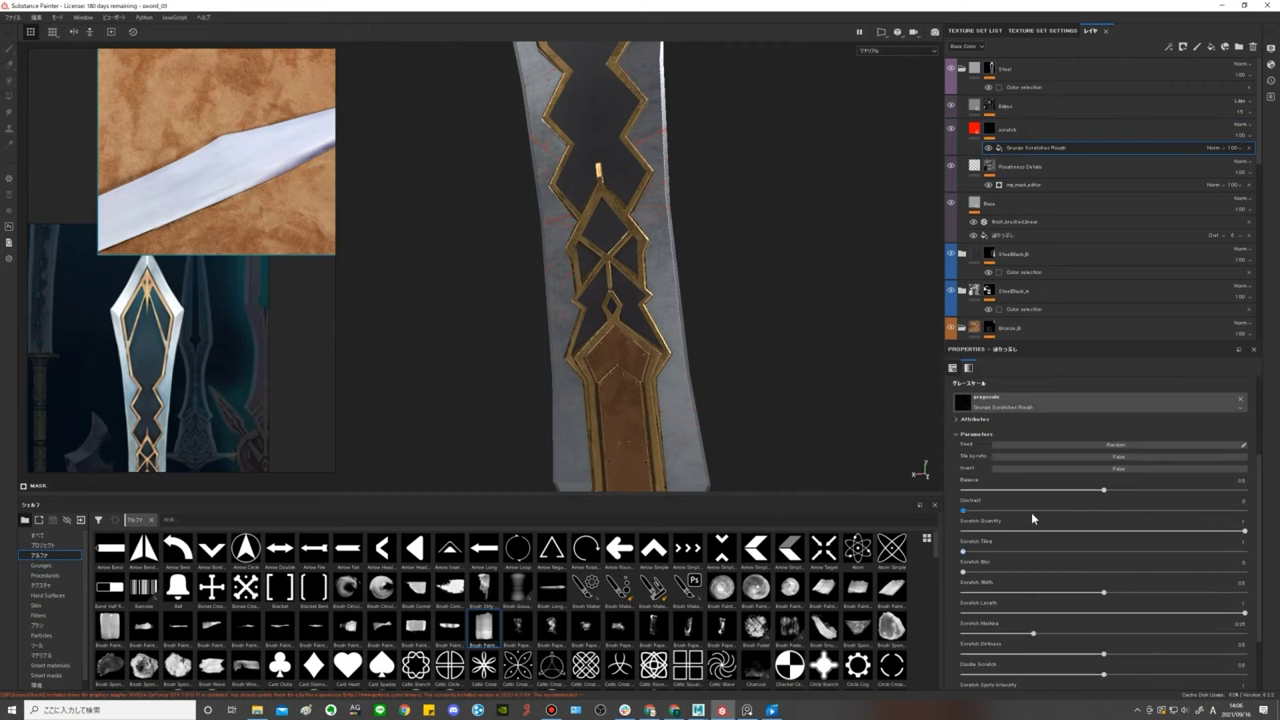
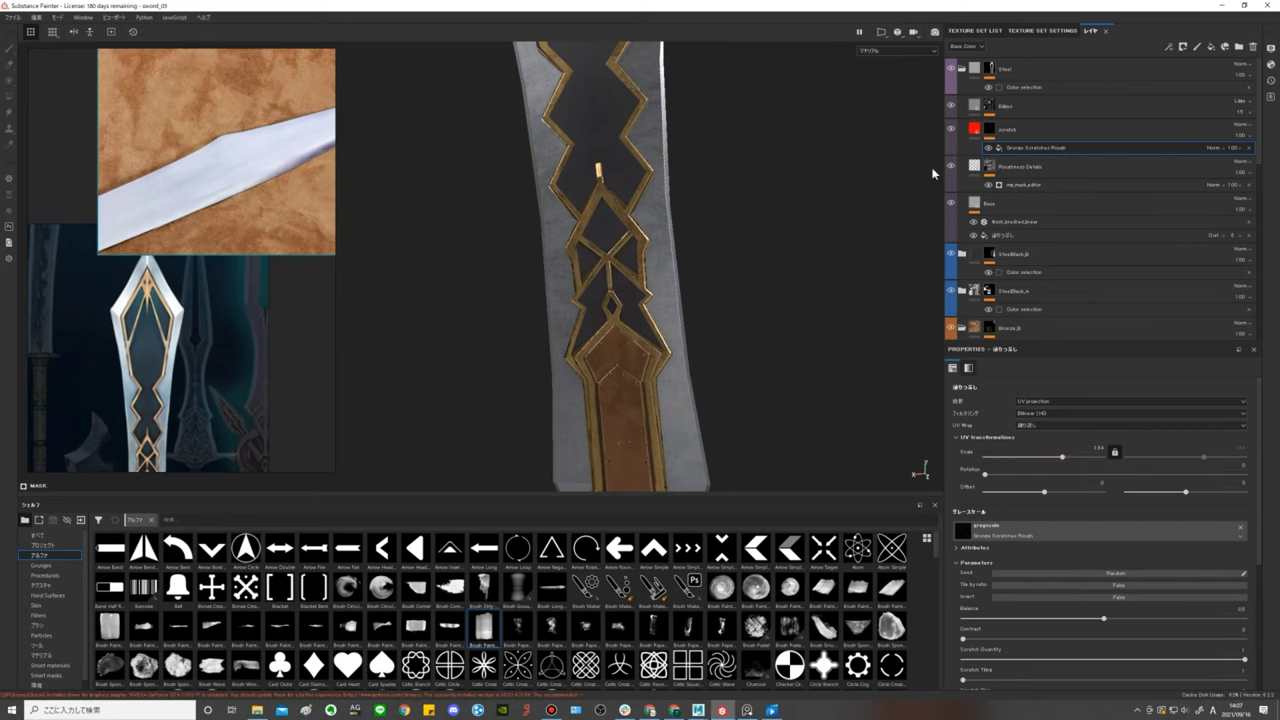
Select the scratch layer and change its base colour from red to near-white.
{"action": "left_click", "coordinate": [974, 128]}
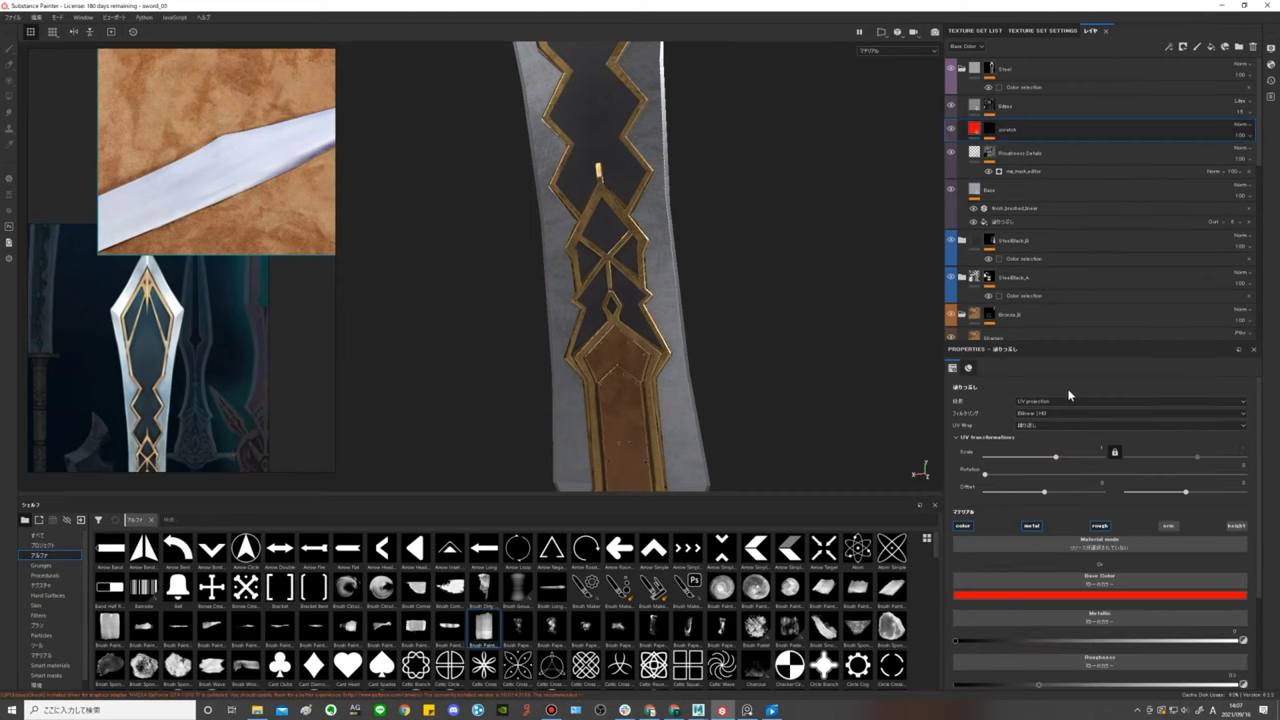
{"action": "left_click", "coordinate": [1095, 593]}
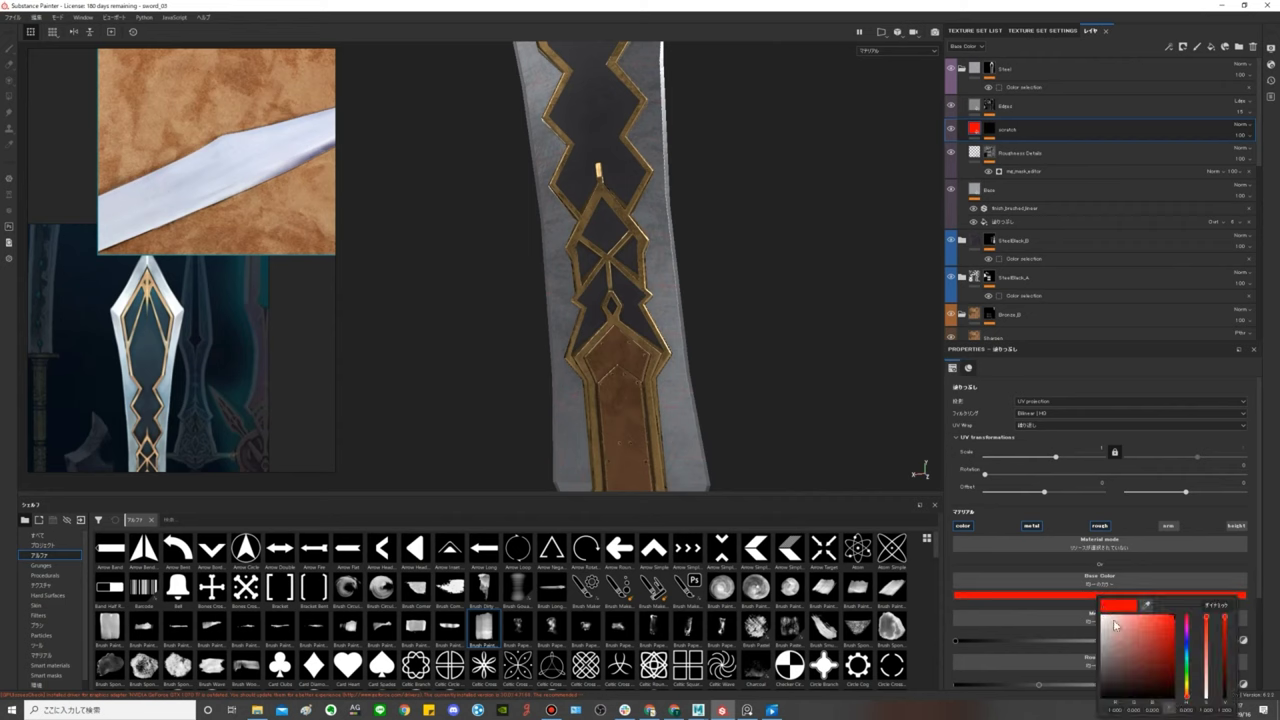
{"action": "left_click_drag", "start_coordinate": [1115, 630], "coordinate": [1083, 633]}
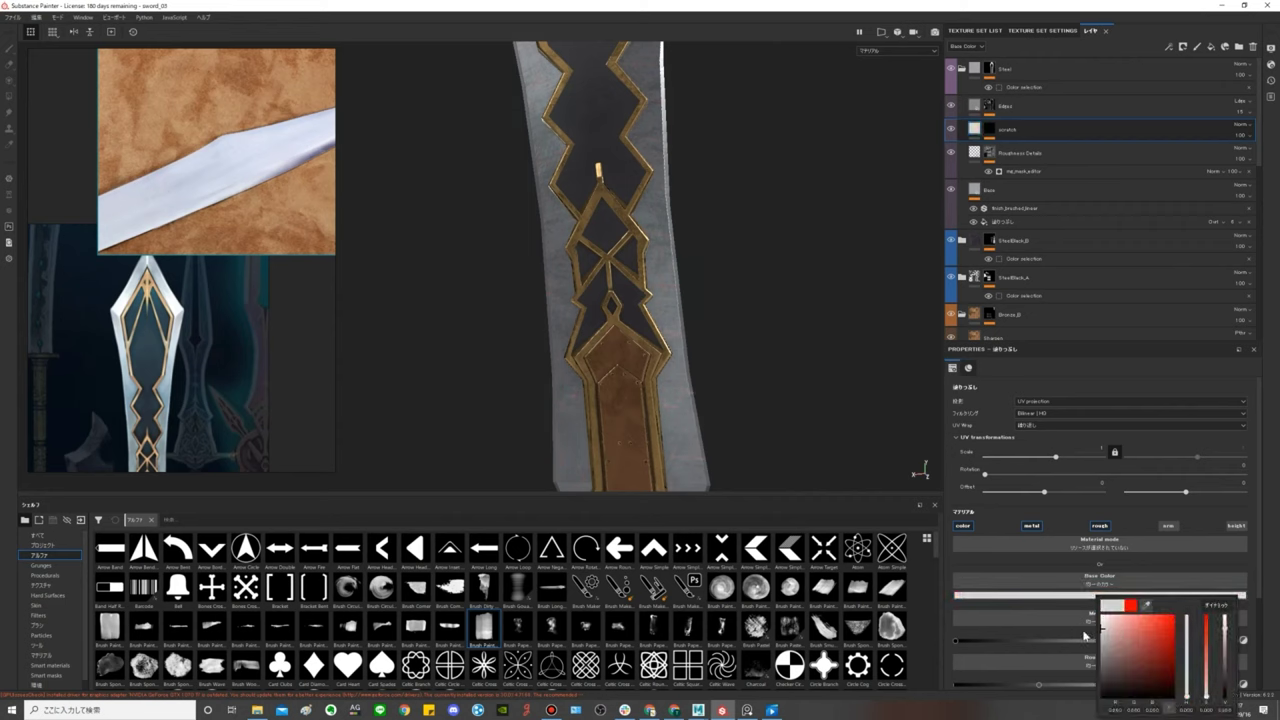
{"action": "mouse_move", "coordinate": [812, 419]}
{"action": "left_mouse_down", "text": "alt"}
{"action": "mouse_move", "coordinate": [532, 399]}
{"action": "mouse_move", "coordinate": [757, 423]}
{"action": "left_mouse_up", "text": "alt"}
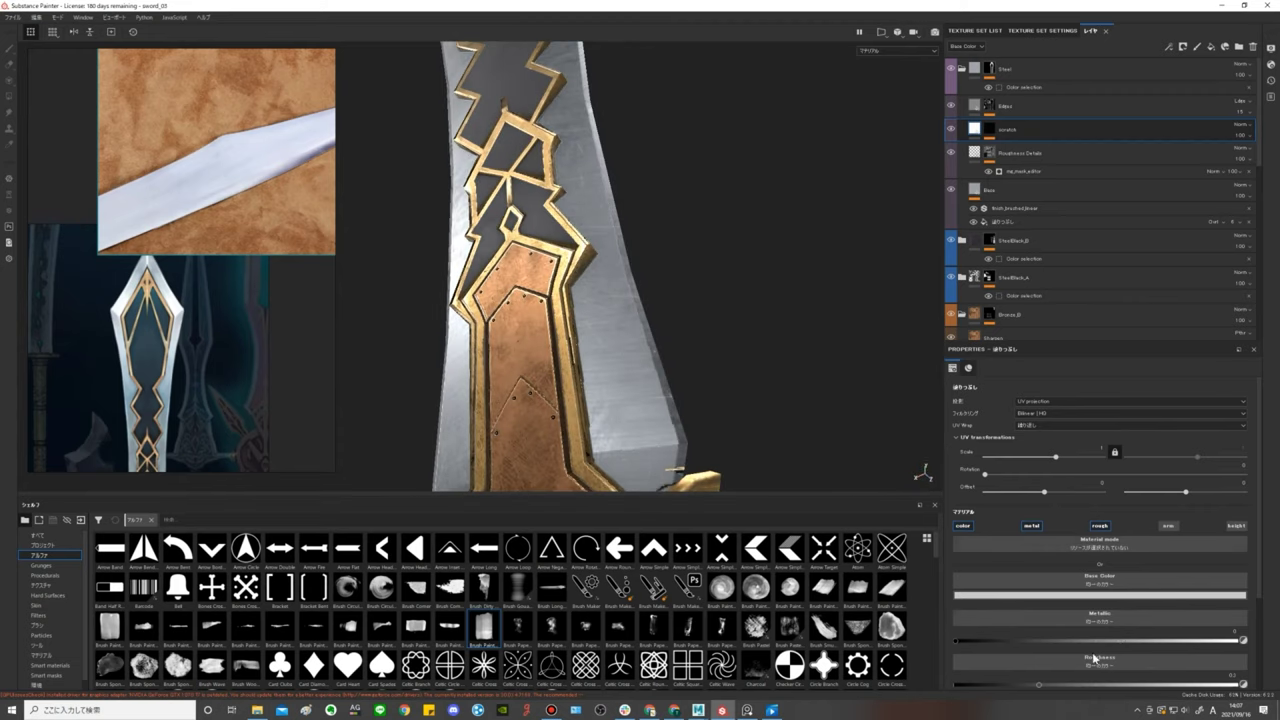
{"action": "scroll", "coordinate": [1092, 656], "scroll_direction": "down", "scroll_amount": 2}
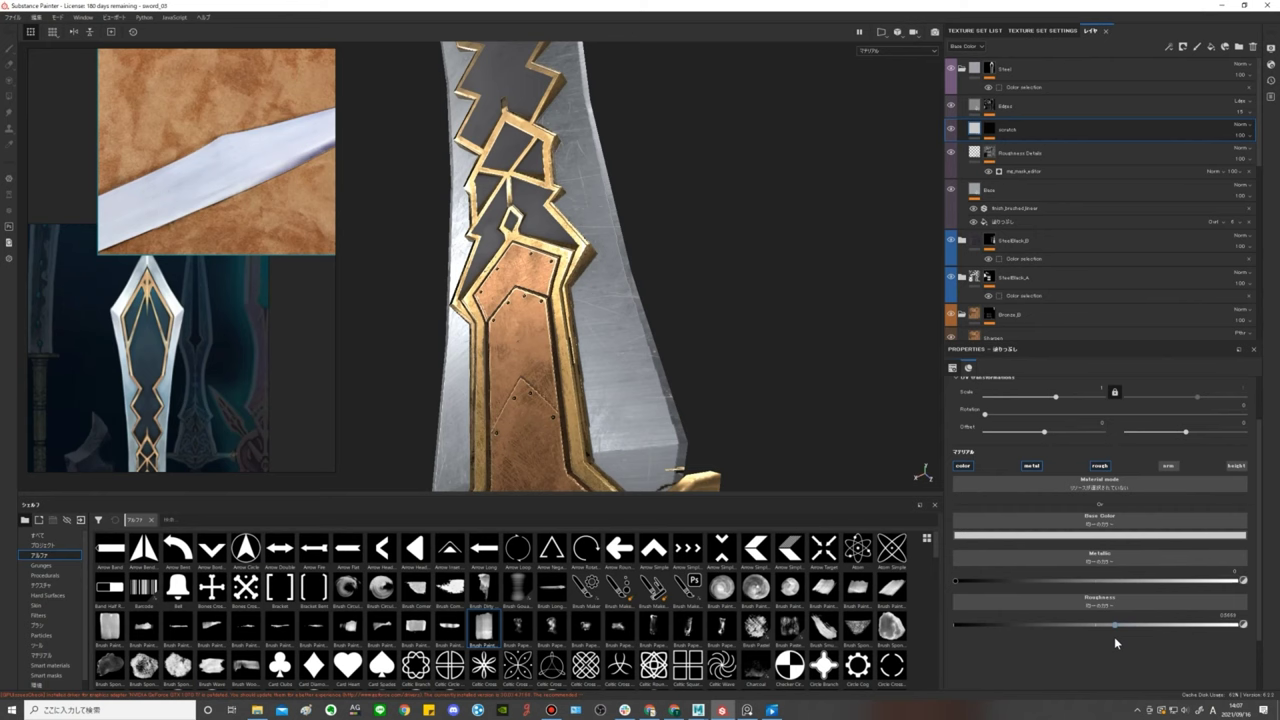
{"action": "left_click_drag", "start_coordinate": [742, 402], "coordinate": [967, 541], "text": "alt"}
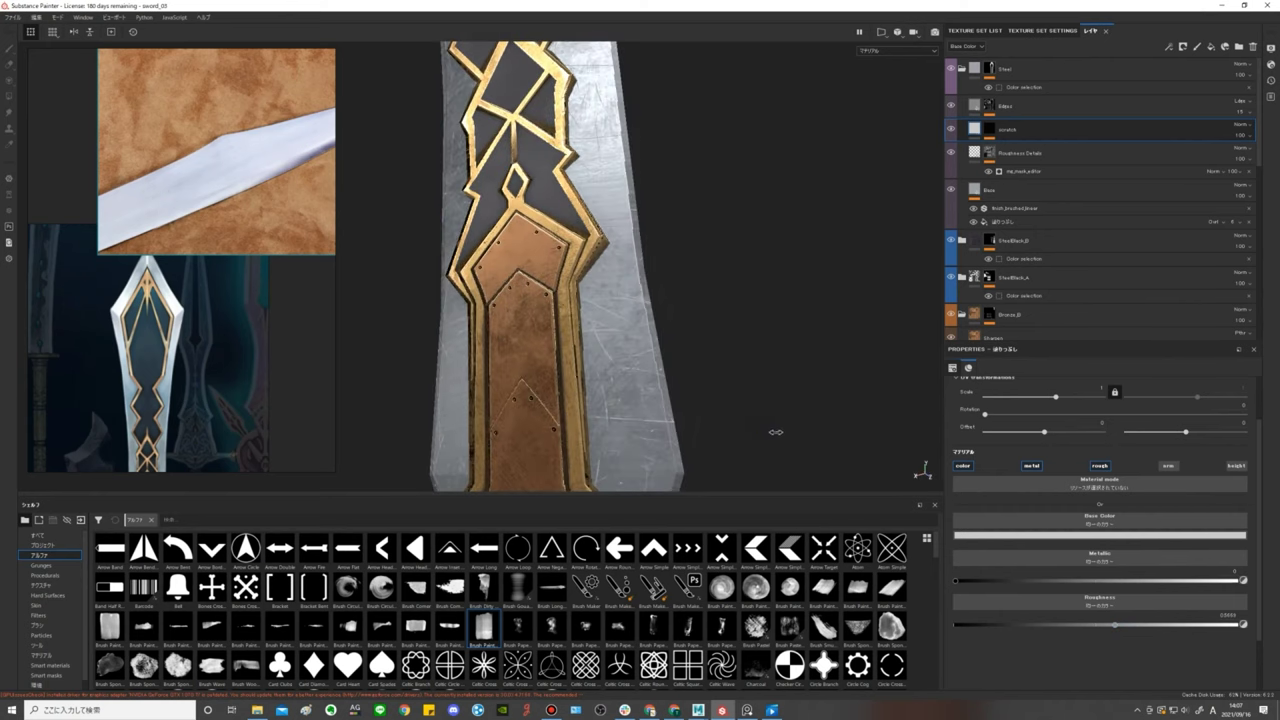
Lower the scratch layer's roughness and orbit the blade to check the bright scratches.
{"action": "left_click_drag", "start_coordinate": [1036, 626], "coordinate": [1002, 628]}
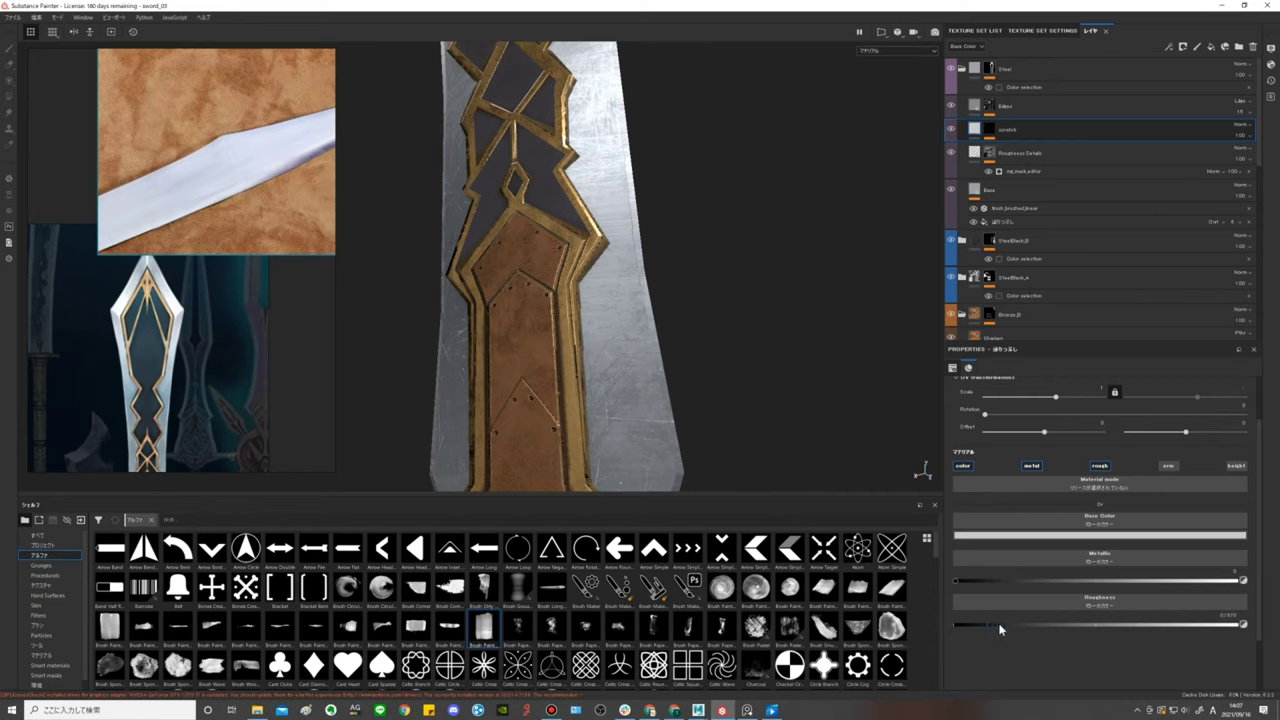
{"action": "mouse_move", "coordinate": [785, 368]}
{"action": "left_mouse_down", "text": "alt"}
{"action": "mouse_move", "coordinate": [835, 341]}
{"action": "mouse_move", "coordinate": [776, 311]}
{"action": "mouse_move", "coordinate": [757, 319]}
{"action": "left_mouse_up", "text": "alt"}
{"action": "mouse_move", "coordinate": [757, 313]}
{"action": "middle_mouse_down", "text": "alt"}
{"action": "mouse_move", "coordinate": [734, 374]}
{"action": "mouse_move", "coordinate": [851, 394]}
{"action": "mouse_move", "coordinate": [794, 417]}
{"action": "mouse_move", "coordinate": [697, 367]}
{"action": "mouse_move", "coordinate": [634, 263]}
{"action": "mouse_move", "coordinate": [671, 317]}
{"action": "middle_mouse_up", "text": "alt"}
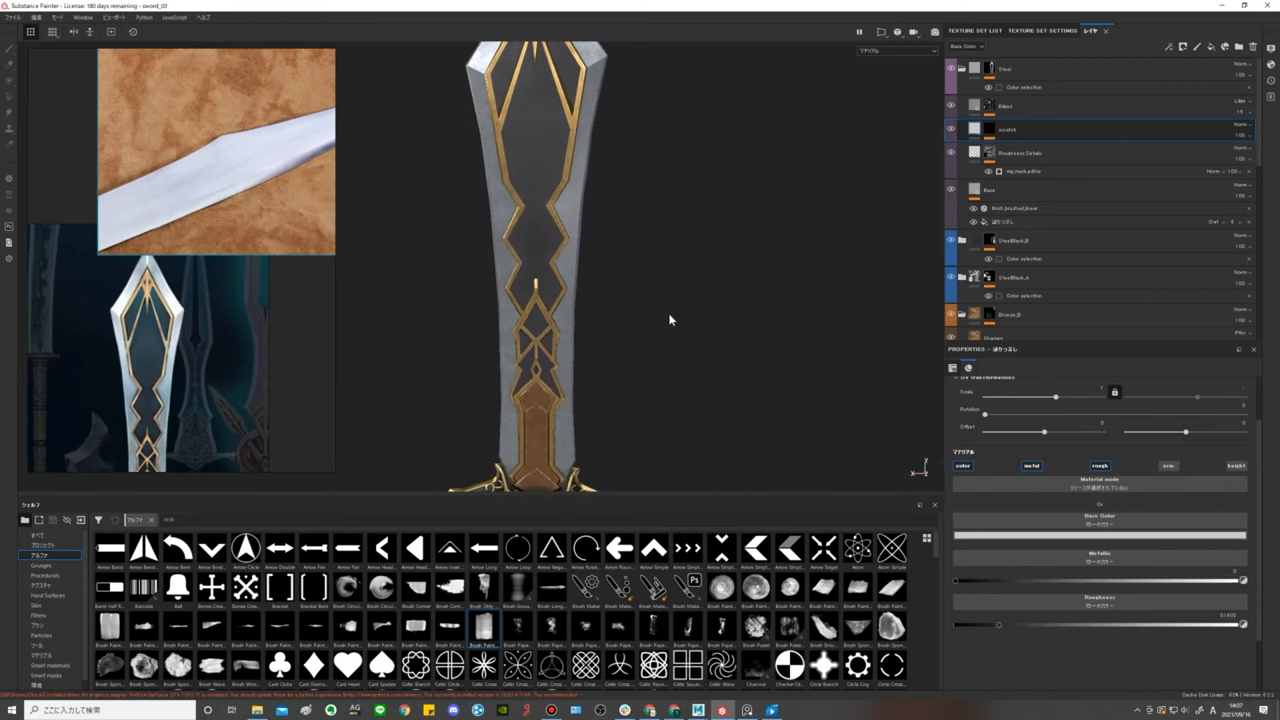
{"action": "right_click_drag", "start_coordinate": [701, 328], "coordinate": [801, 356], "text": "shift"}
{"action": "mouse_move", "coordinate": [800, 354]}
{"action": "middle_mouse_down", "text": "alt"}
{"action": "mouse_move", "coordinate": [734, 371]}
{"action": "mouse_move", "coordinate": [766, 371]}
{"action": "middle_mouse_up", "text": "alt"}
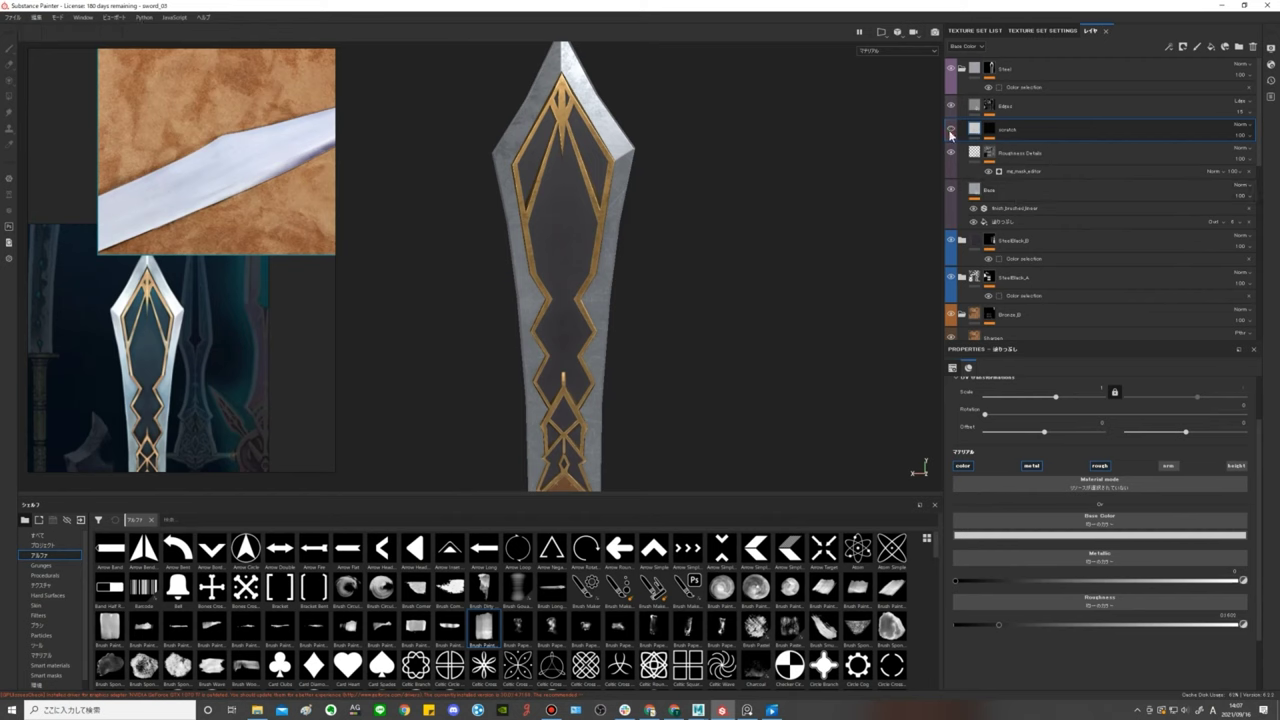
{"action": "mouse_move", "coordinate": [811, 242]}
{"action": "right_mouse_down", "text": "shift"}
{"action": "mouse_move", "coordinate": [743, 263]}
{"action": "mouse_move", "coordinate": [766, 263]}
{"action": "mouse_move", "coordinate": [731, 258]}
{"action": "right_mouse_up", "text": "shift"}
{"action": "mouse_move", "coordinate": [731, 258]}
{"action": "middle_mouse_down", "text": "alt"}
{"action": "mouse_move", "coordinate": [725, 219]}
{"action": "mouse_move", "coordinate": [727, 319]}
{"action": "middle_mouse_up", "text": "alt"}
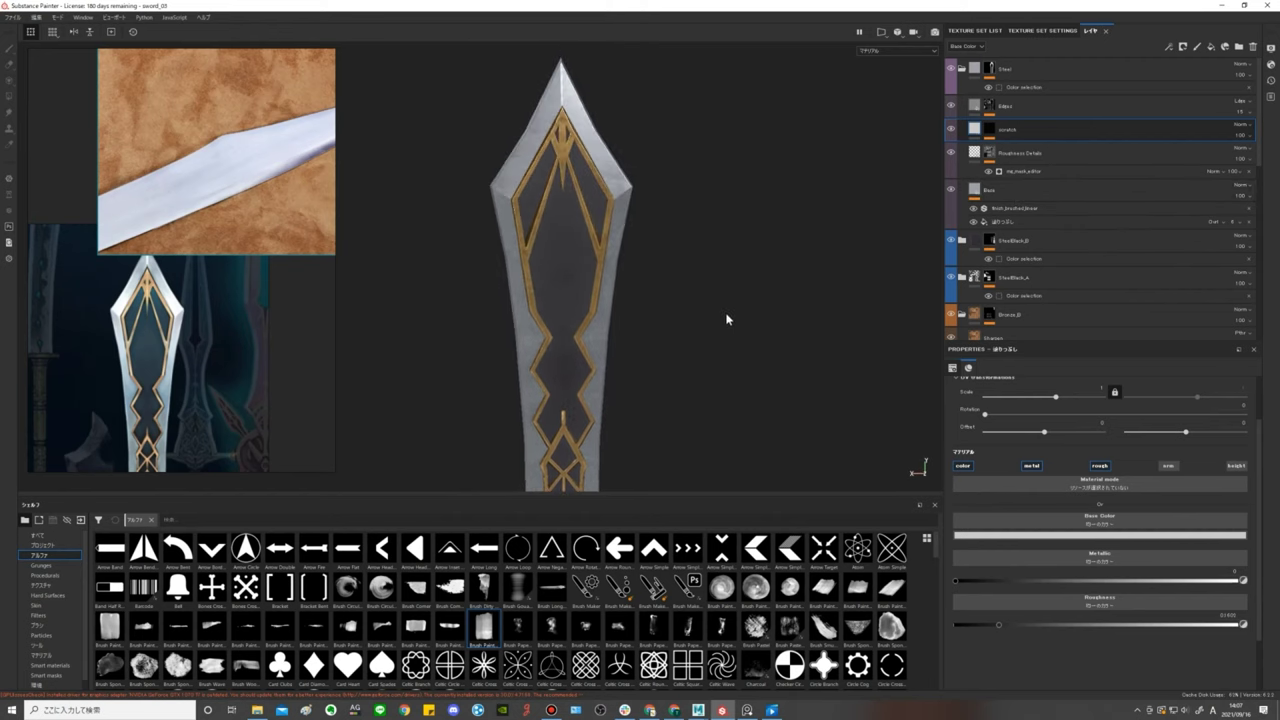
{"action": "mouse_move", "coordinate": [725, 295]}
{"action": "left_mouse_down", "text": "alt"}
{"action": "mouse_move", "coordinate": [624, 266]}
{"action": "mouse_move", "coordinate": [743, 286]}
{"action": "mouse_move", "coordinate": [744, 306]}
{"action": "mouse_move", "coordinate": [689, 332]}
{"action": "mouse_move", "coordinate": [757, 329]}
{"action": "mouse_move", "coordinate": [714, 183]}
{"action": "mouse_move", "coordinate": [726, 336]}
{"action": "mouse_move", "coordinate": [686, 277]}
{"action": "mouse_move", "coordinate": [654, 266]}
{"action": "mouse_move", "coordinate": [666, 214]}
{"action": "mouse_move", "coordinate": [672, 246]}
{"action": "left_mouse_up", "text": "alt"}
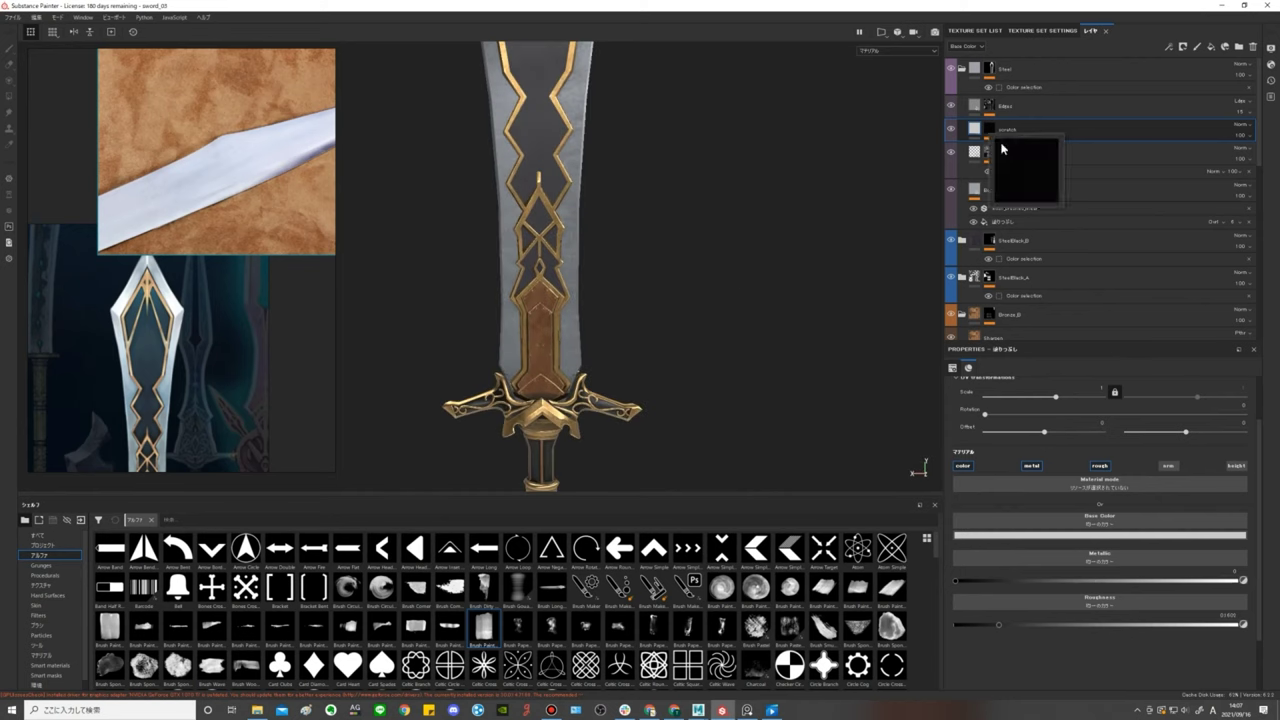
{"action": "scroll", "coordinate": [593, 245], "scroll_direction": "up", "scroll_amount": 2}
{"action": "left_click_drag", "start_coordinate": [639, 314], "coordinate": [706, 261], "text": "alt"}
{"action": "left_click_drag", "start_coordinate": [718, 207], "coordinate": [760, 190], "text": "alt"}
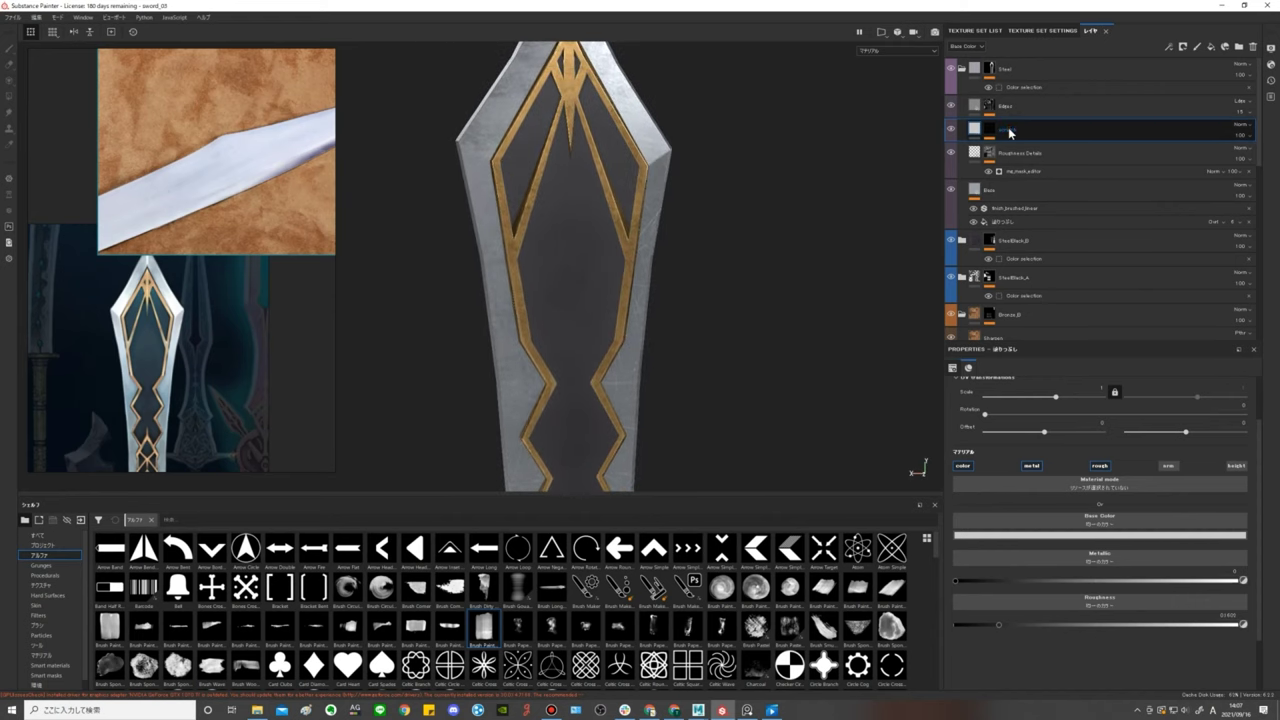
Add a fill layer above scratch with normals off, roughness 1 and a black base colour.
{"action": "left_click", "coordinate": [1213, 48]}
{"action": "type", "text": "dust"}
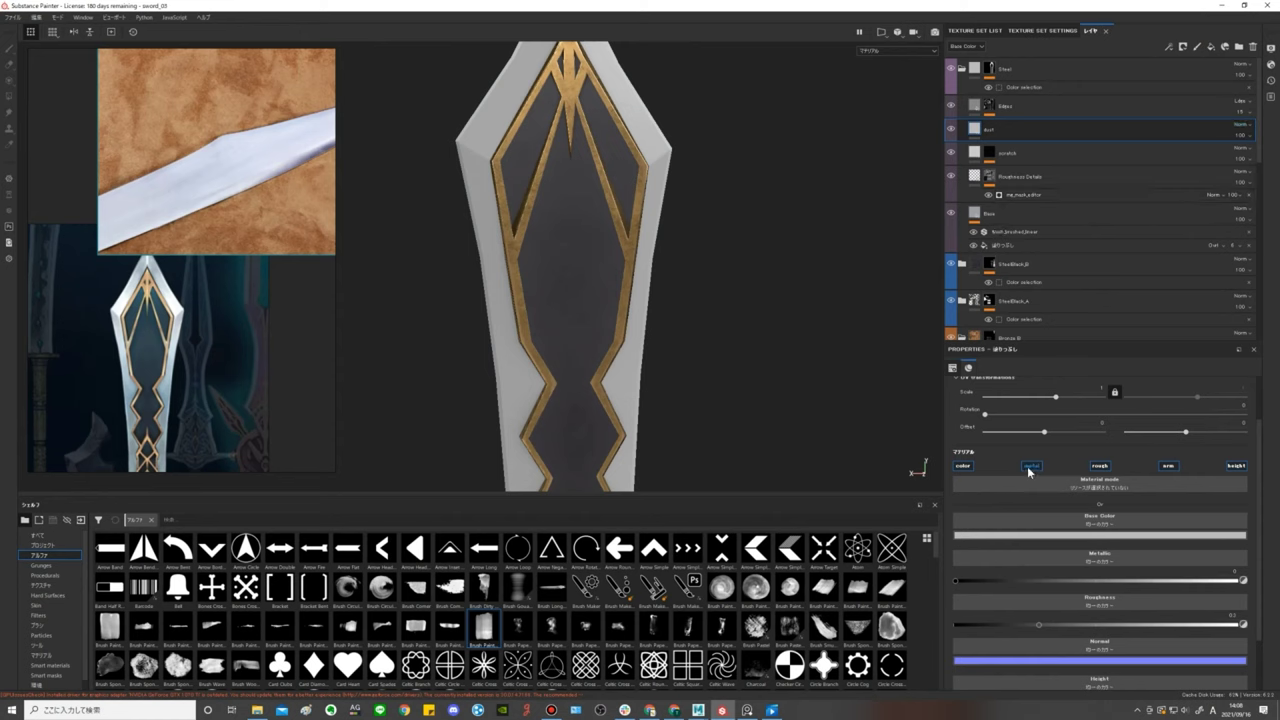
{"action": "left_click", "coordinate": [1172, 470]}
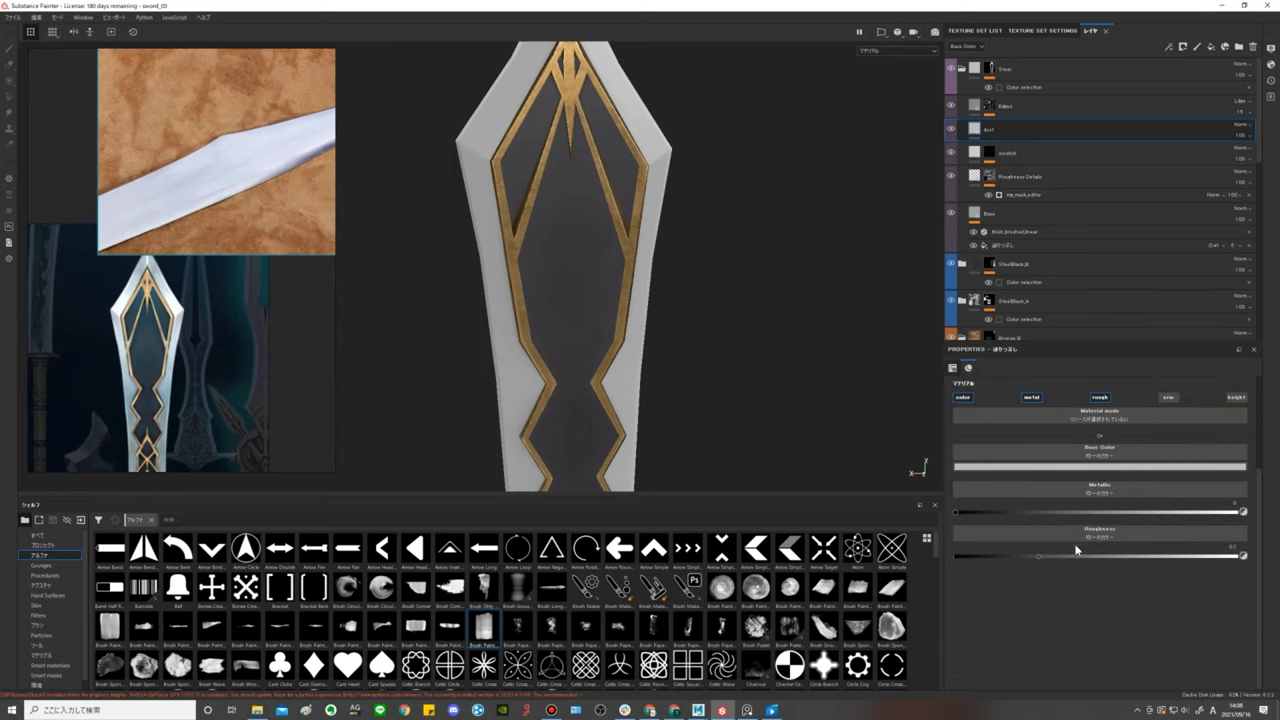
{"action": "left_click_drag", "start_coordinate": [1055, 556], "coordinate": [1252, 560]}
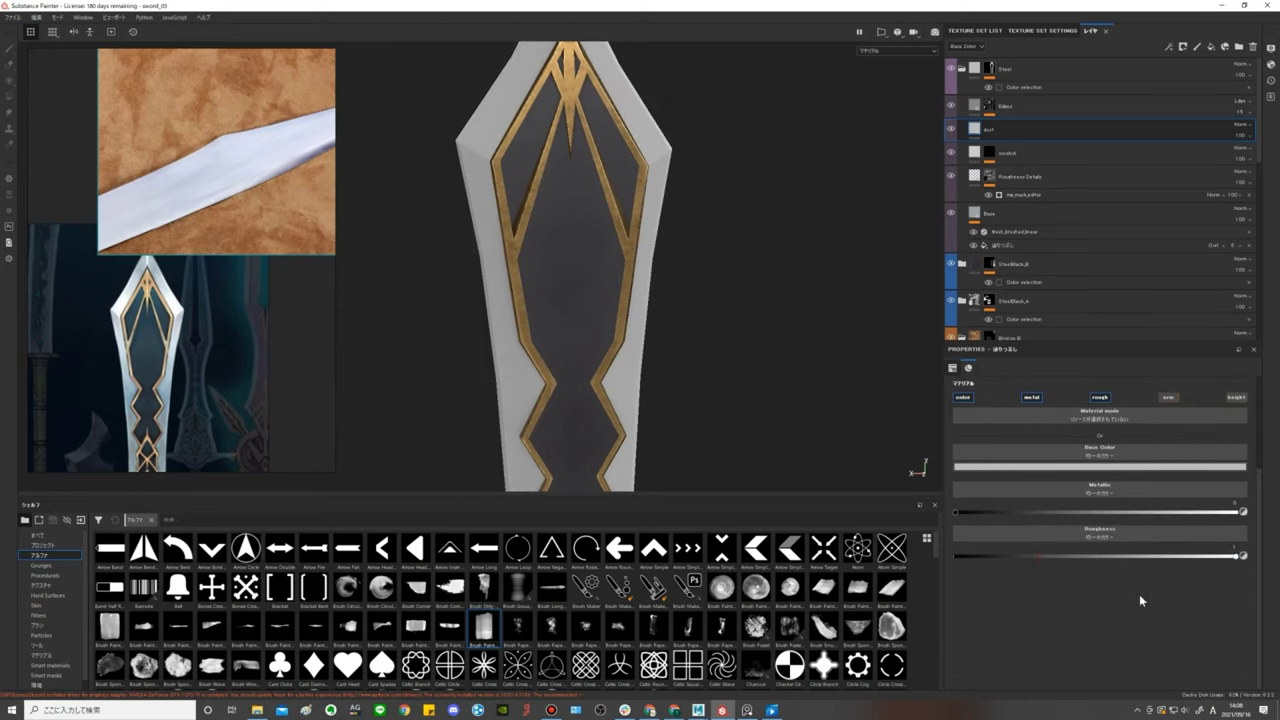
{"action": "scroll", "coordinate": [1139, 594], "scroll_direction": "up", "scroll_amount": 2}
{"action": "left_click", "coordinate": [1037, 561]}
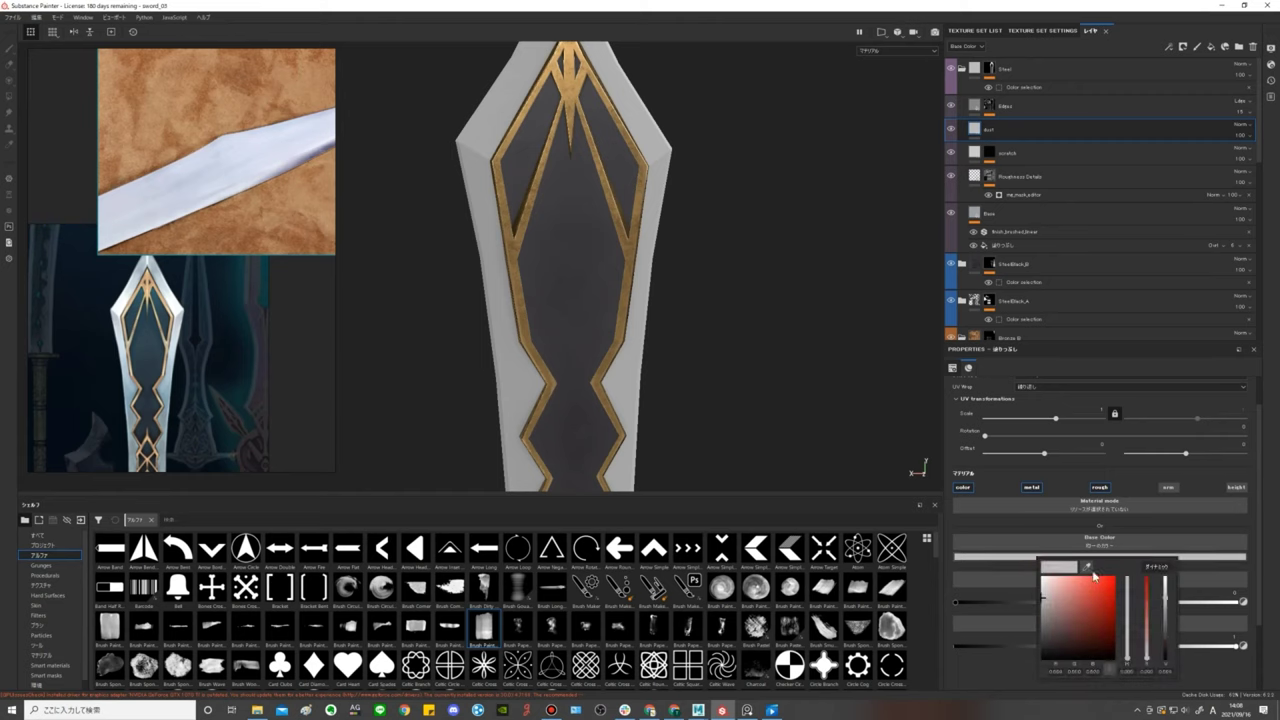
{"action": "left_click_drag", "start_coordinate": [1147, 580], "coordinate": [1147, 692]}
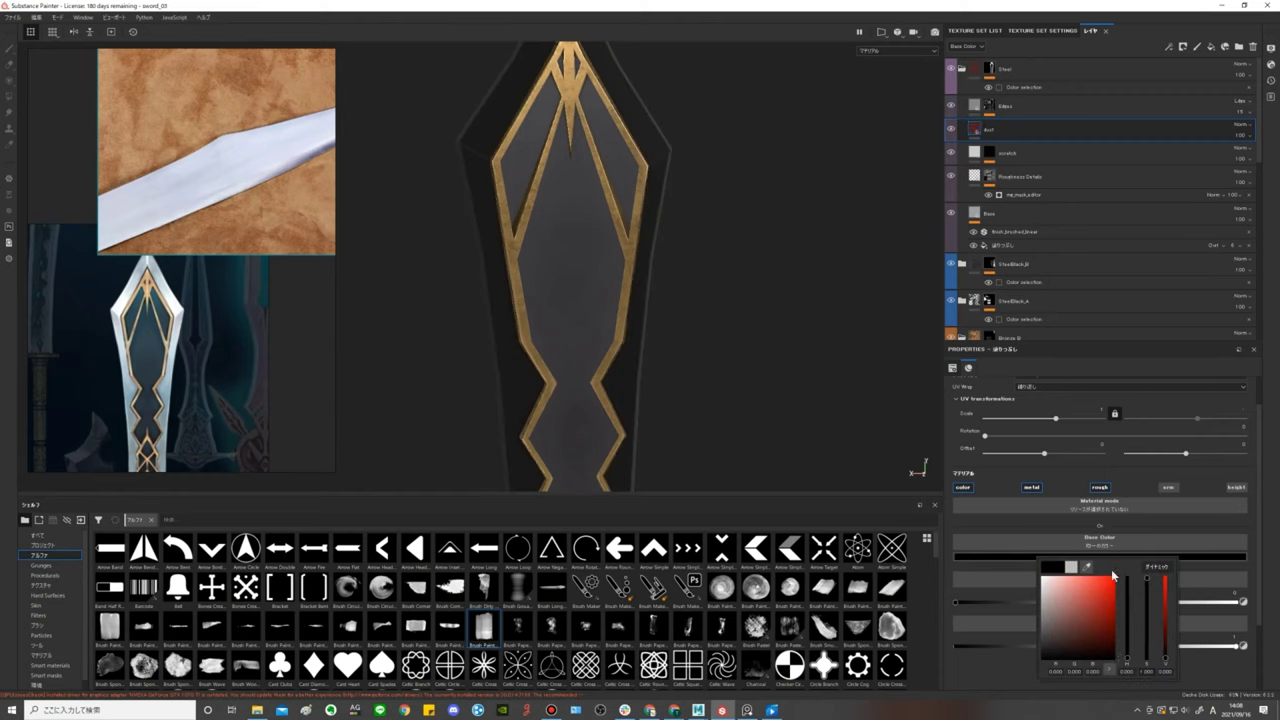
{"action": "left_click", "coordinate": [996, 141]}
Give the dust layer a black mask with a Dirt generator and toggle it to compare.
{"action": "right_click", "coordinate": [1017, 131]}
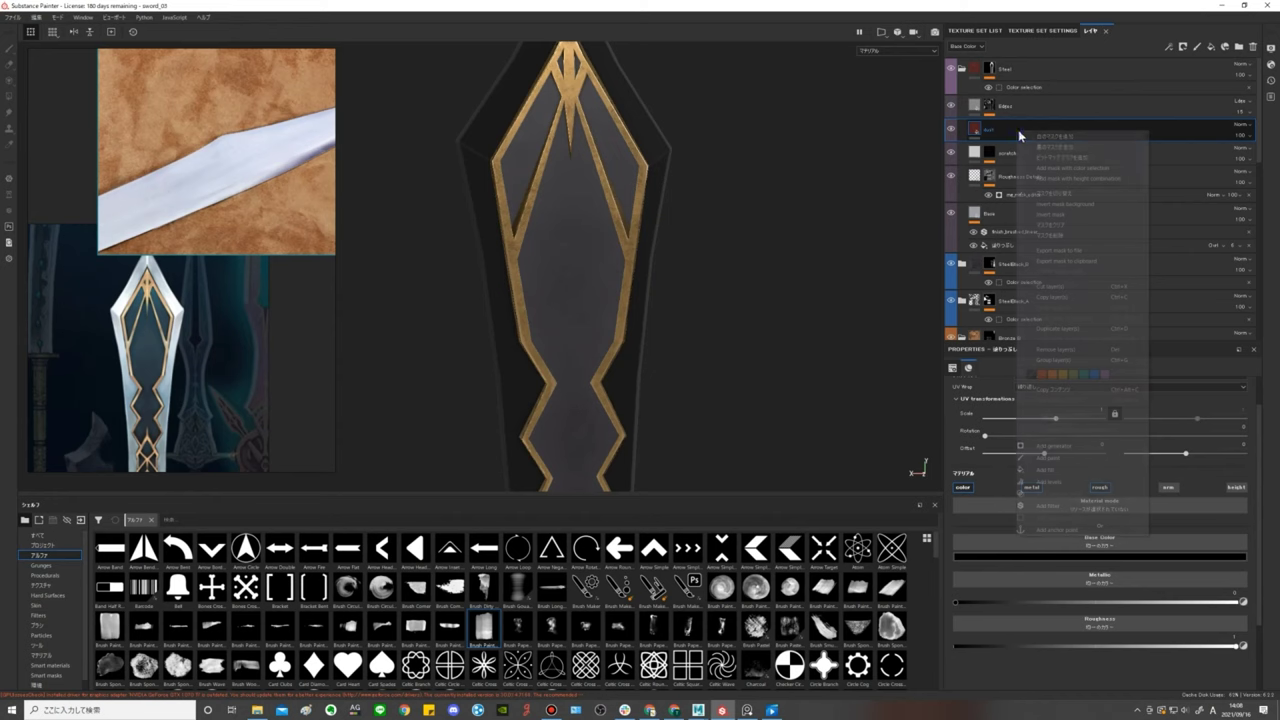
{"action": "left_click", "coordinate": [1062, 148]}
{"action": "right_click", "coordinate": [993, 128]}
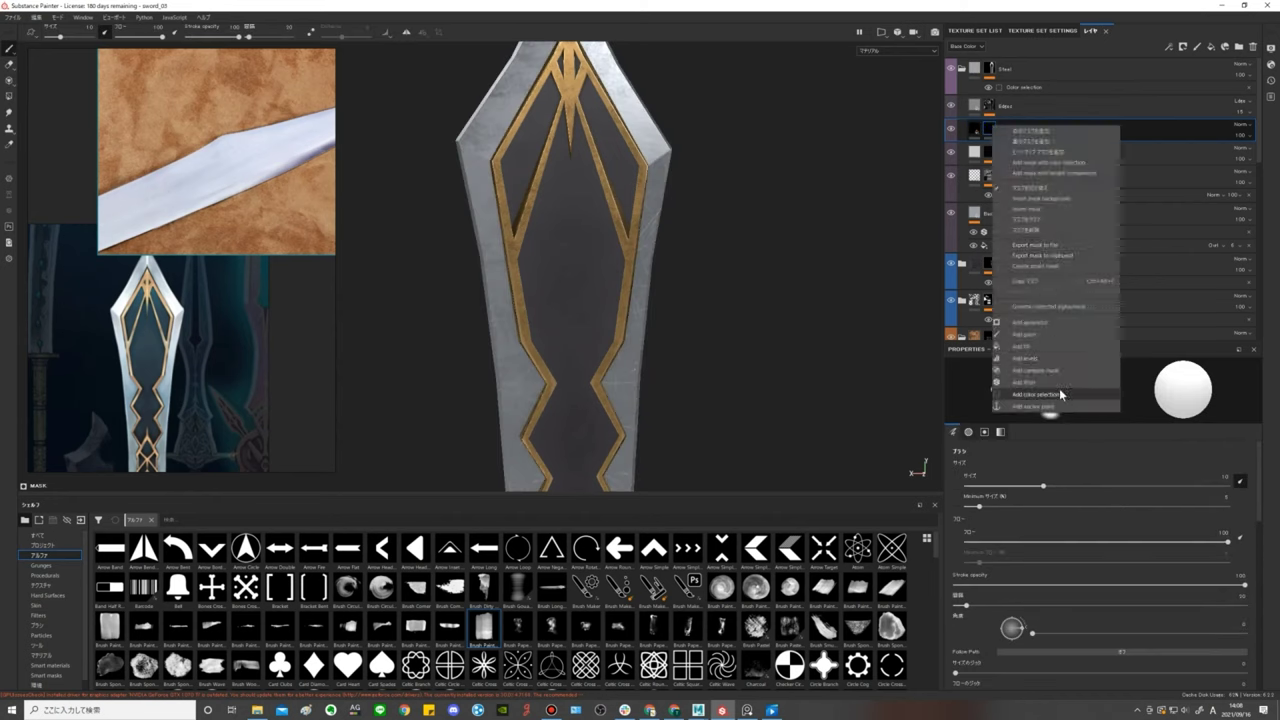
{"action": "left_click", "coordinate": [1040, 323]}
{"action": "left_click", "coordinate": [1120, 388]}
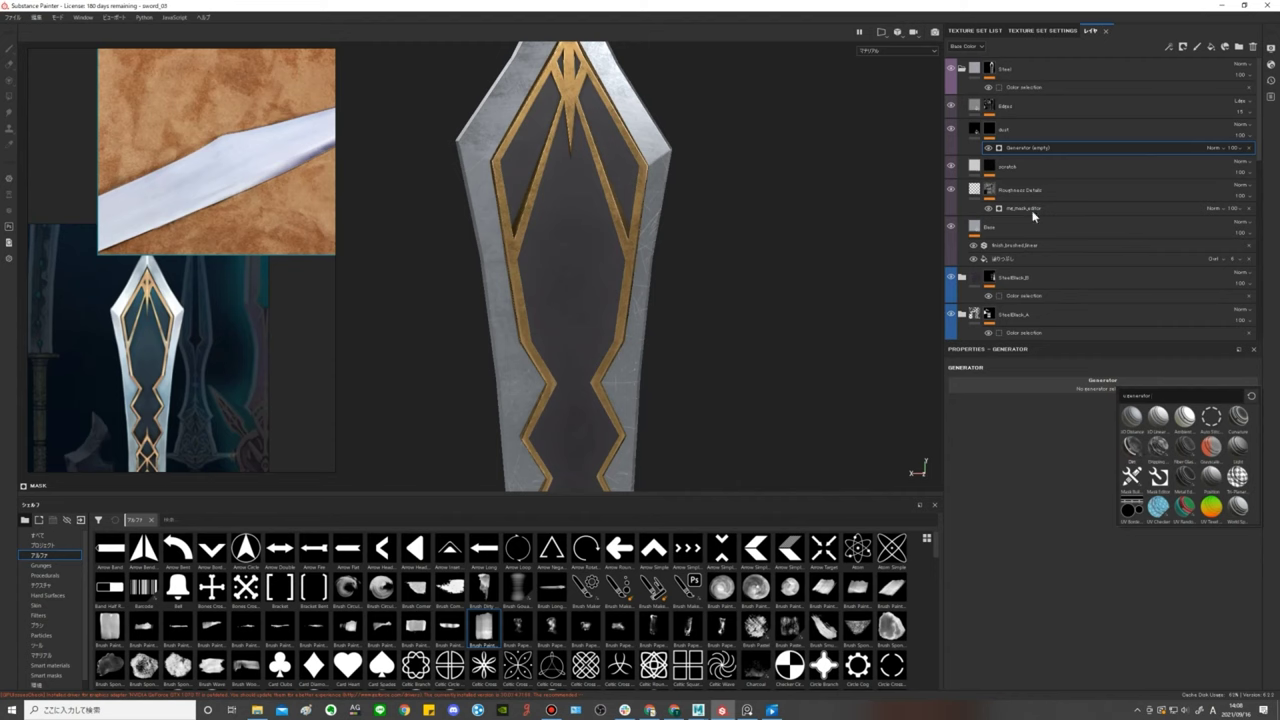
{"action": "left_click", "coordinate": [1133, 447]}
{"action": "left_click_drag", "start_coordinate": [708, 192], "coordinate": [840, 212], "text": "alt"}
{"action": "left_click", "coordinate": [953, 130]}
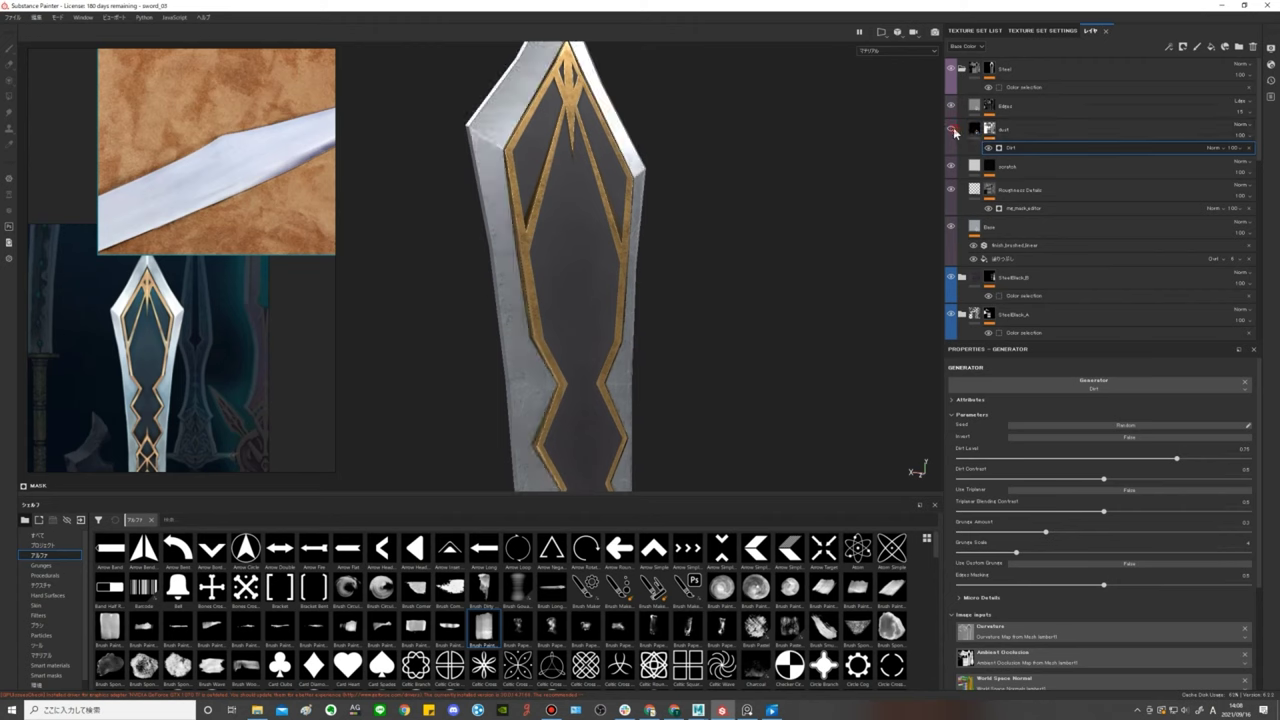
{"action": "left_click", "coordinate": [953, 130]}
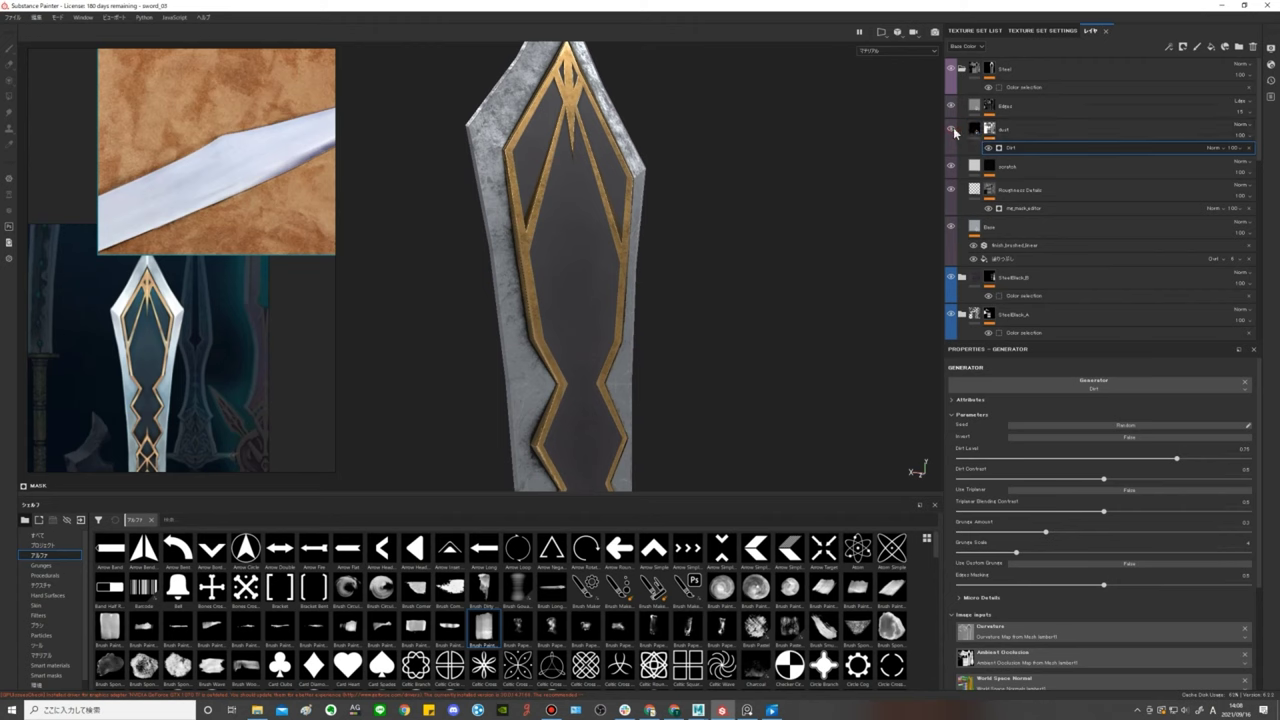
{"action": "mouse_move", "coordinate": [798, 215]}
{"action": "left_mouse_down", "text": "alt"}
{"action": "mouse_move", "coordinate": [766, 214]}
{"action": "mouse_move", "coordinate": [751, 306]}
{"action": "mouse_move", "coordinate": [729, 289]}
{"action": "mouse_move", "coordinate": [746, 262]}
{"action": "mouse_move", "coordinate": [900, 152]}
{"action": "left_mouse_up", "text": "alt"}
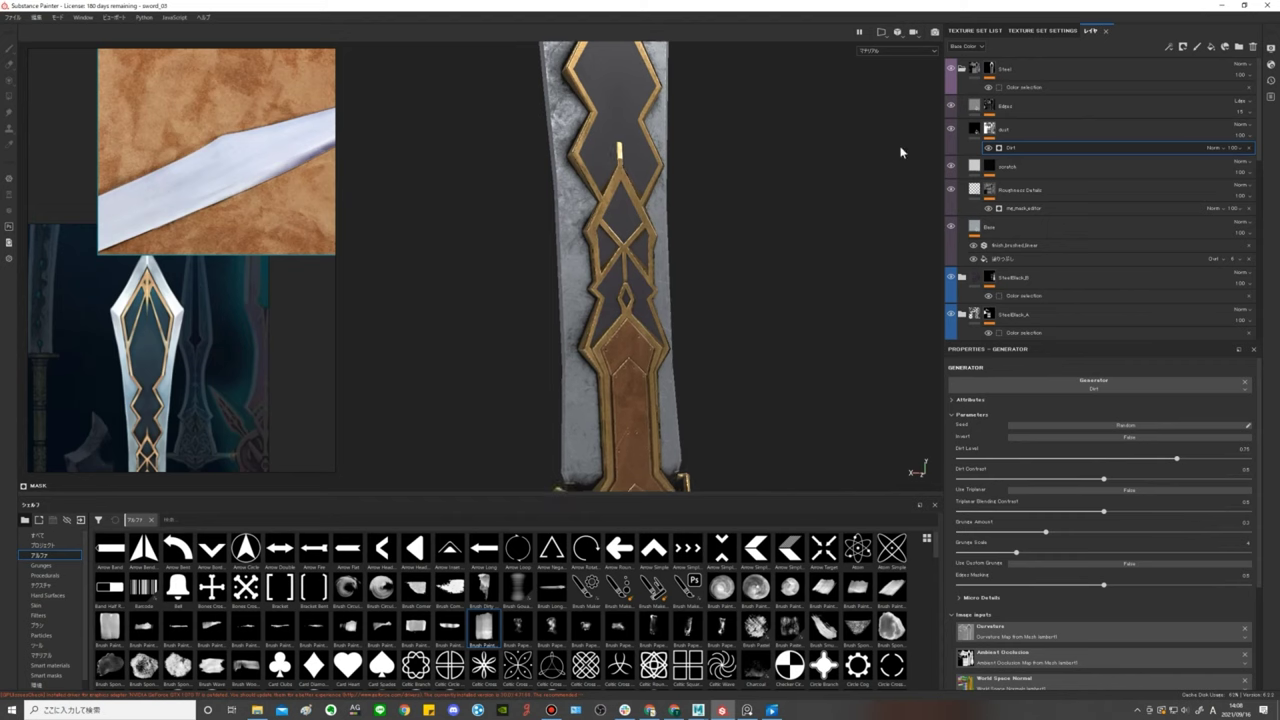
{"action": "left_click", "coordinate": [953, 130]}
{"action": "left_click", "coordinate": [953, 130]}
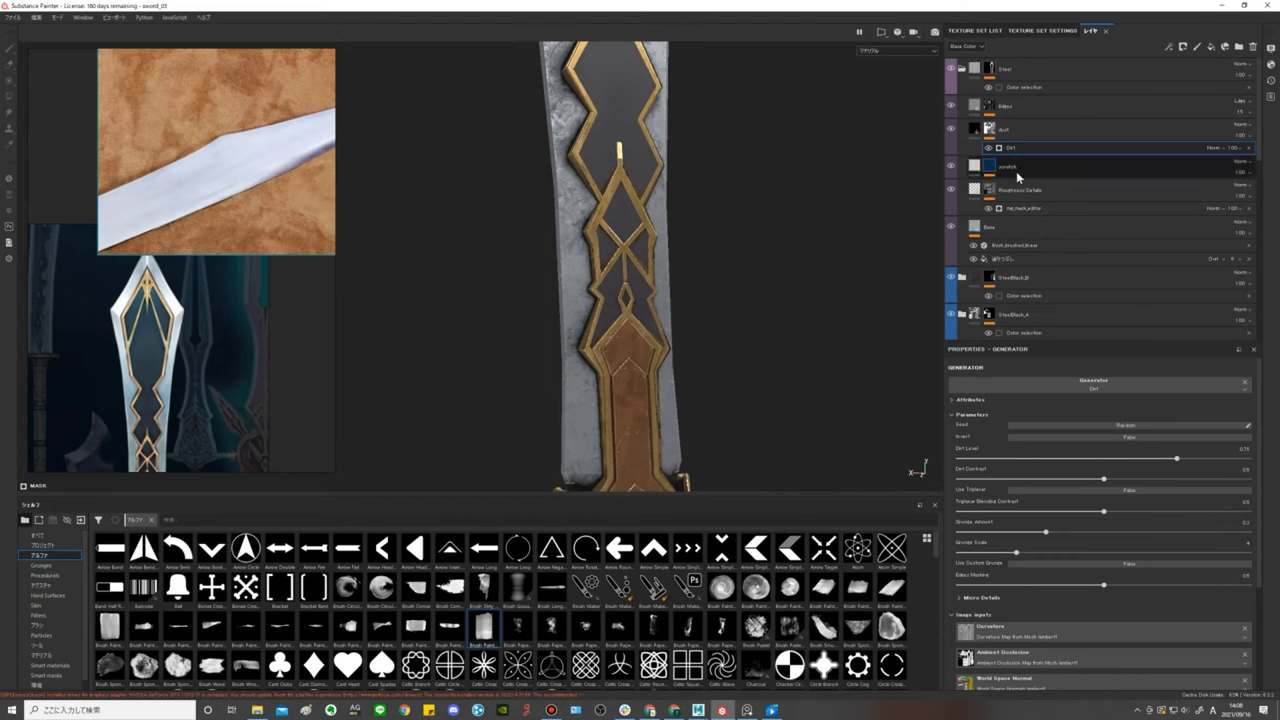
Set the dust layer's base colour to dark brown.
{"action": "left_click", "coordinate": [976, 132]}
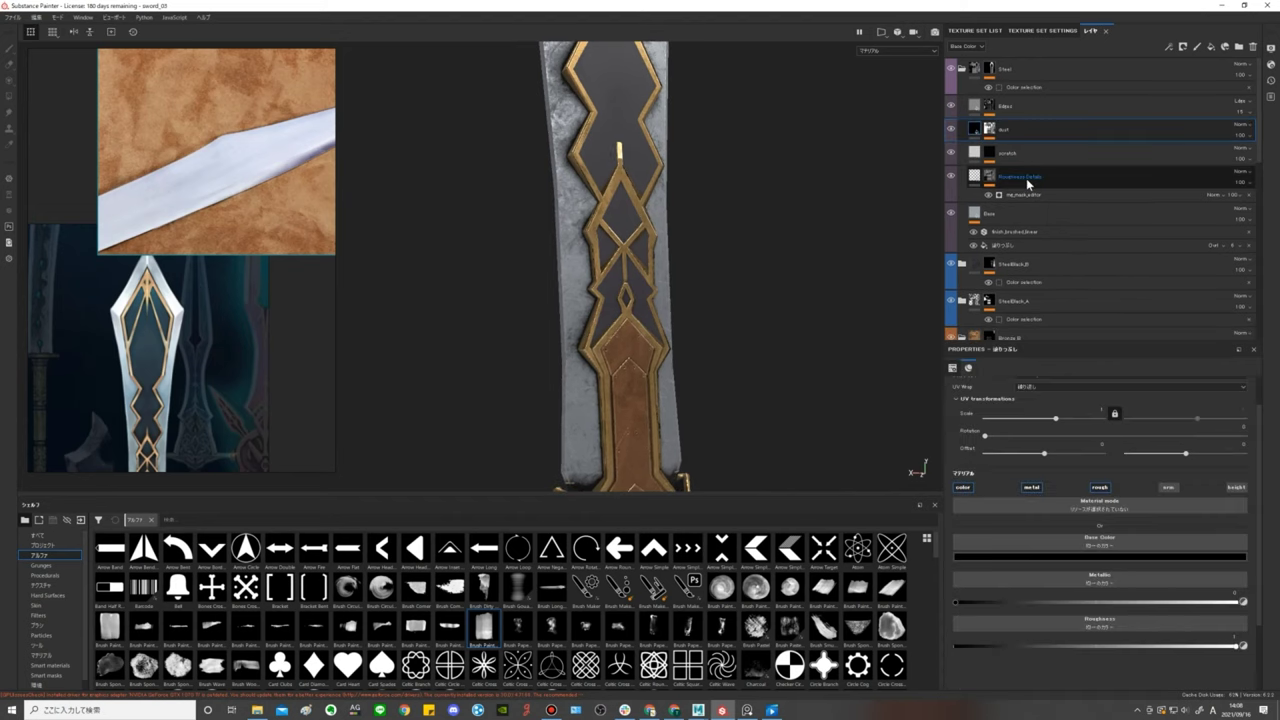
{"action": "left_click", "coordinate": [1094, 562]}
{"action": "left_click_drag", "start_coordinate": [1181, 664], "coordinate": [1166, 653]}
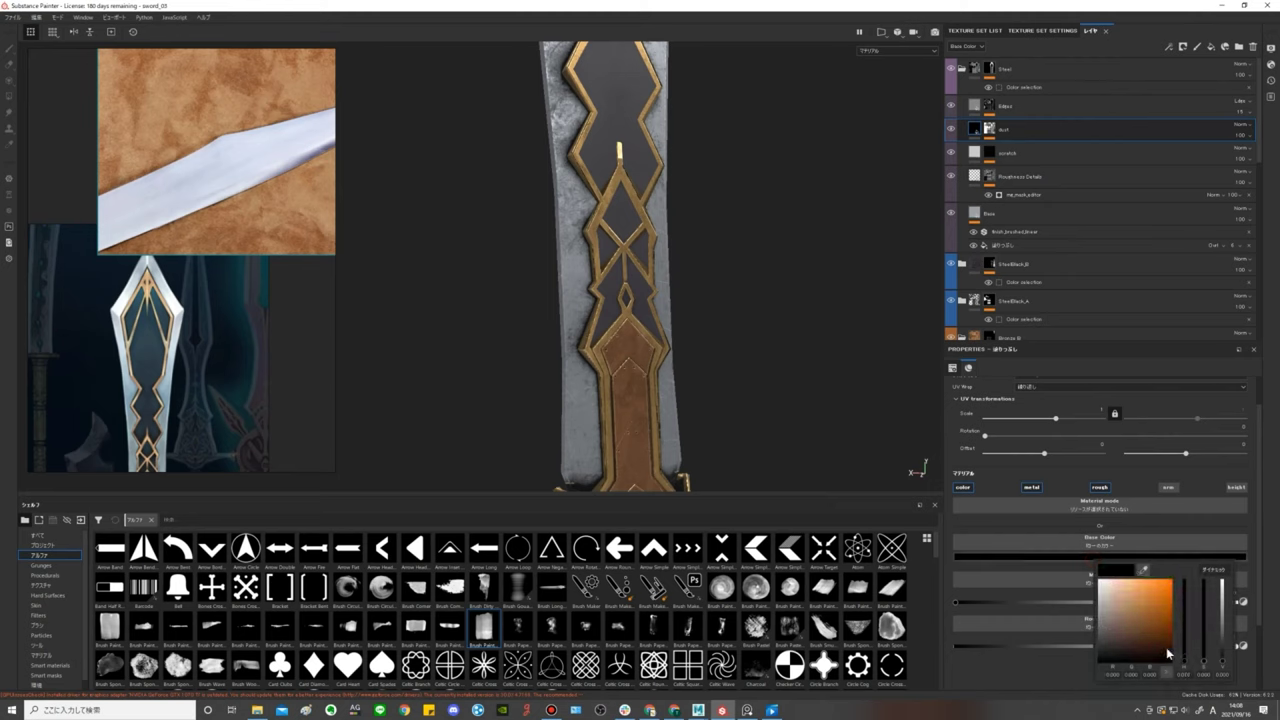
{"action": "left_click", "coordinate": [1136, 645]}
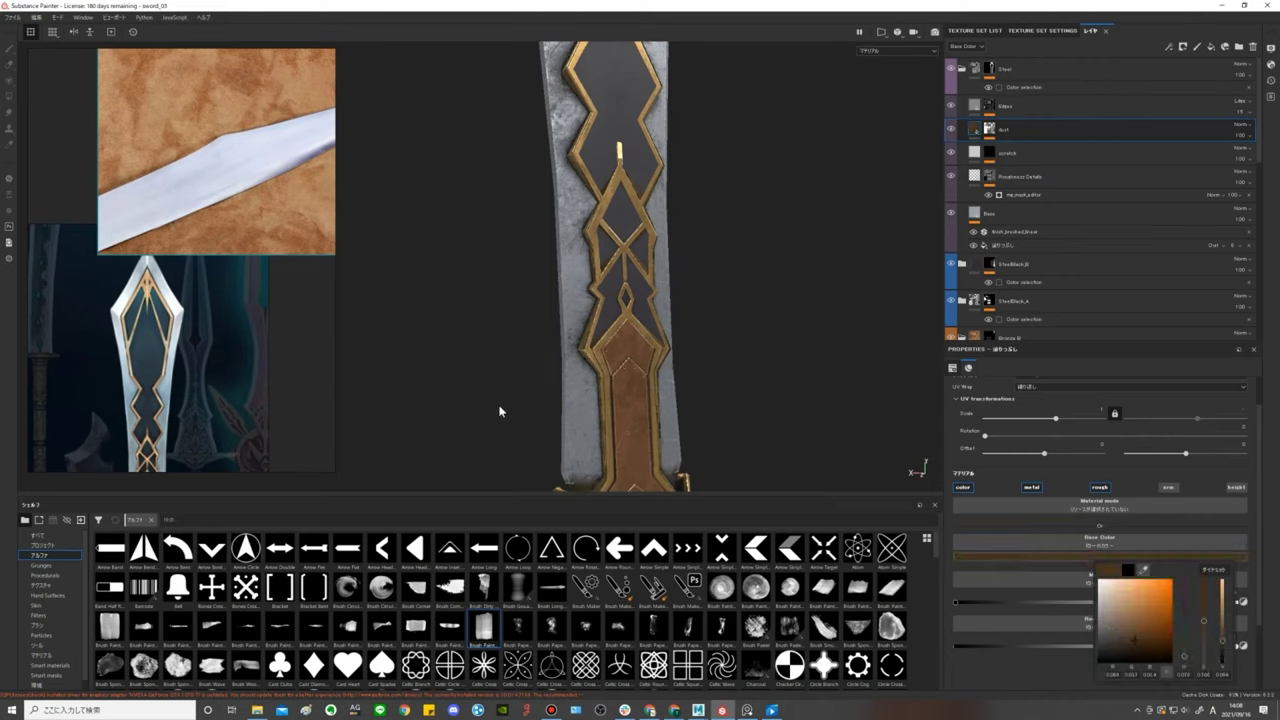
{"action": "middle_click_drag", "start_coordinate": [167, 320], "coordinate": [248, 378]}
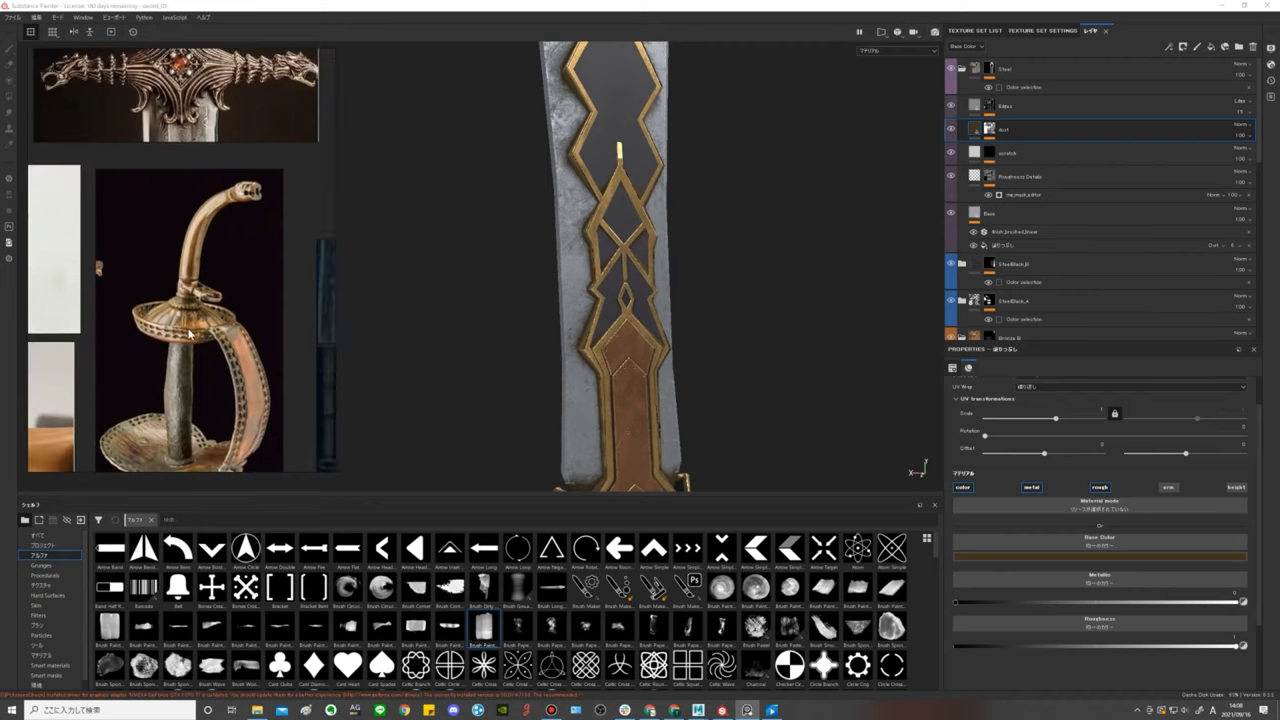
Pan the reference board to the jewelled cross-guard photo.
{"action": "scroll", "coordinate": [179, 354], "scroll_direction": "up", "scroll_amount": 1}
{"action": "scroll", "coordinate": [179, 354], "scroll_direction": "down", "scroll_amount": 2}
{"action": "scroll", "coordinate": [238, 244], "scroll_direction": "up", "scroll_amount": 3}
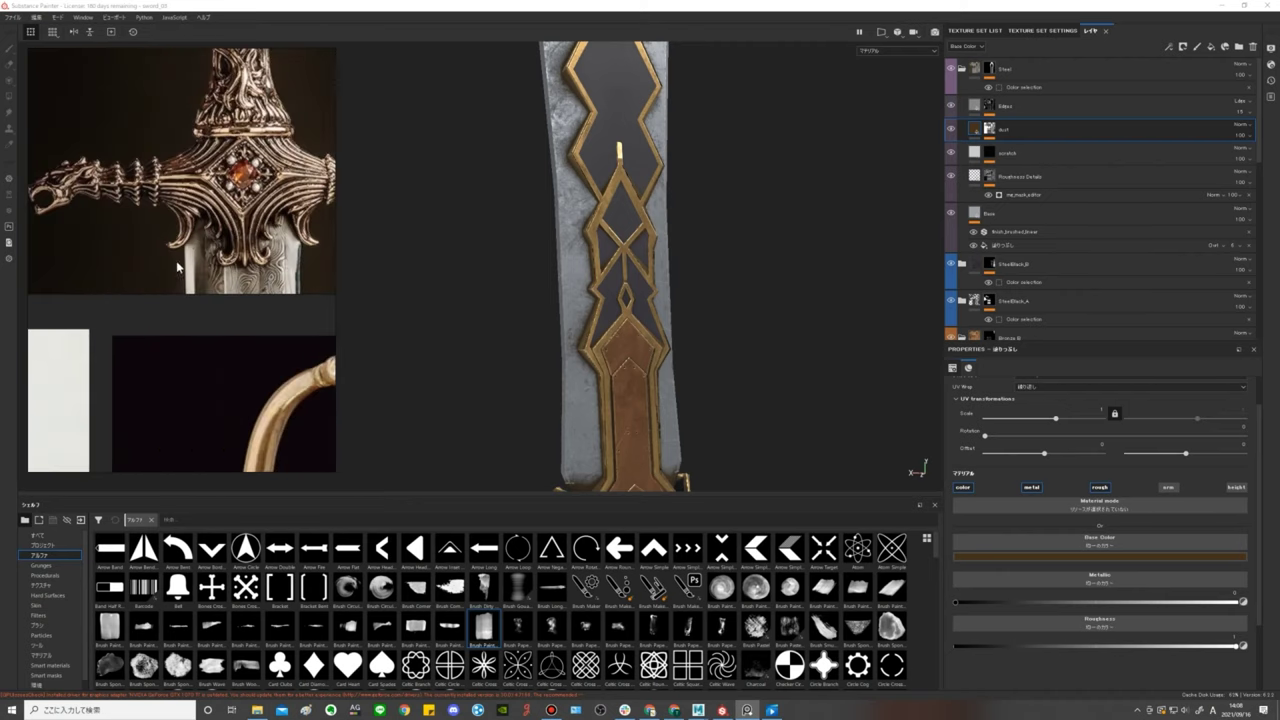
{"action": "scroll", "coordinate": [238, 244], "scroll_direction": "up", "scroll_amount": 2}
{"action": "scroll", "coordinate": [238, 244], "scroll_direction": "down", "scroll_amount": 2}
{"action": "middle_click_drag", "start_coordinate": [238, 244], "coordinate": [220, 300]}
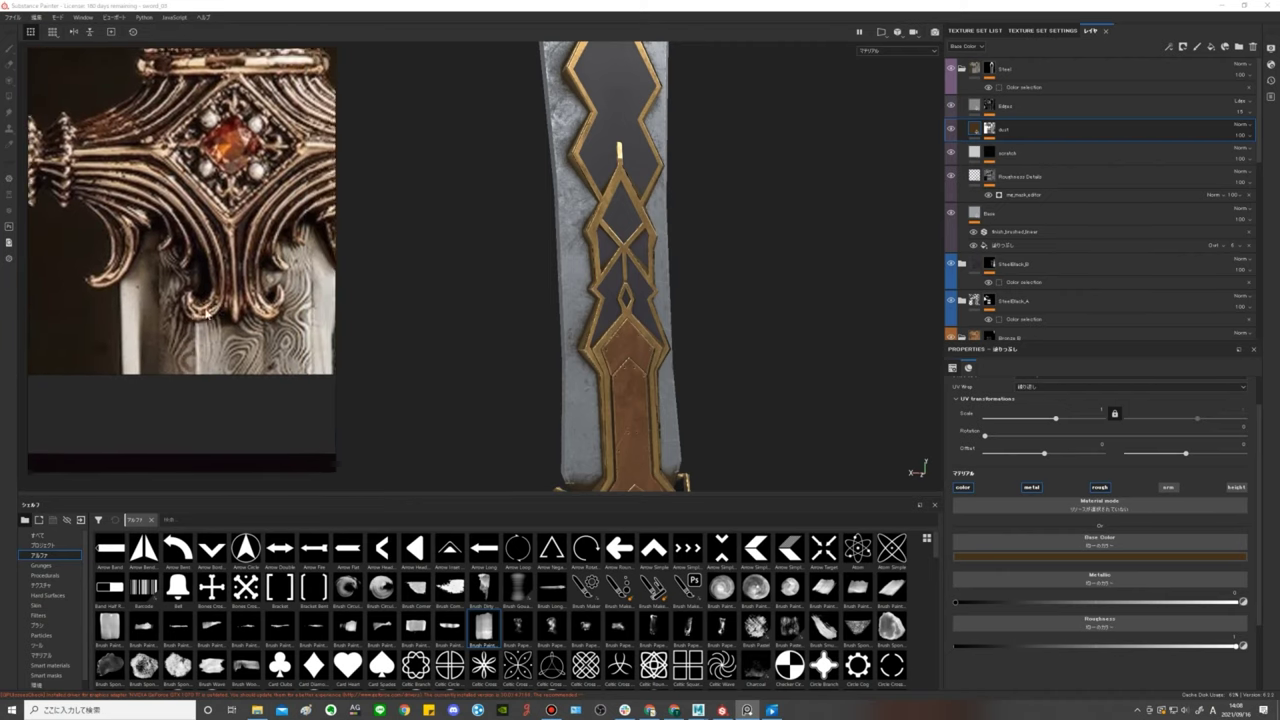
{"action": "scroll", "coordinate": [220, 300], "scroll_direction": "up", "scroll_amount": 2}
{"action": "mouse_move", "coordinate": [720, 371]}
{"action": "left_mouse_down", "text": "alt"}
{"action": "mouse_move", "coordinate": [749, 394]}
{"action": "mouse_move", "coordinate": [720, 391]}
{"action": "mouse_move", "coordinate": [748, 406]}
{"action": "mouse_move", "coordinate": [717, 313]}
{"action": "mouse_move", "coordinate": [707, 338]}
{"action": "left_mouse_up", "text": "alt"}
Lower the Dirt generator's Dirt Level from 0.75 to 0.64.
{"action": "left_click", "coordinate": [1037, 149]}
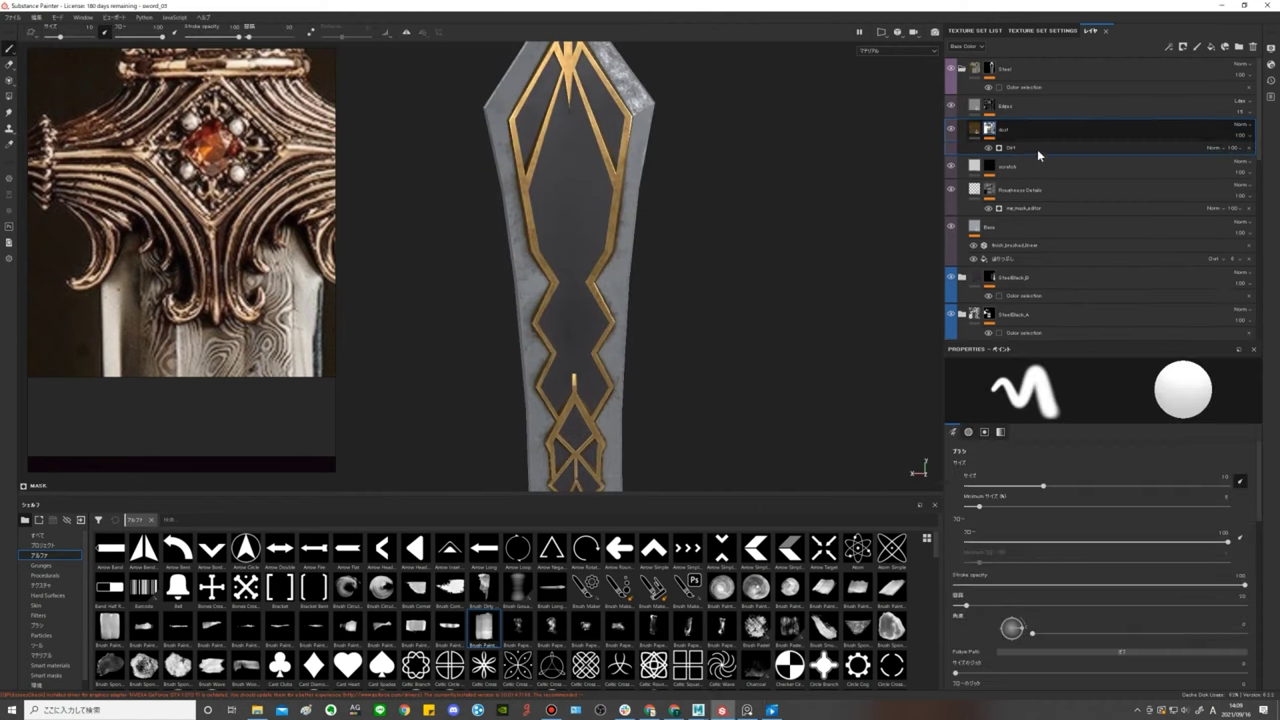
{"action": "left_click", "coordinate": [1037, 149]}
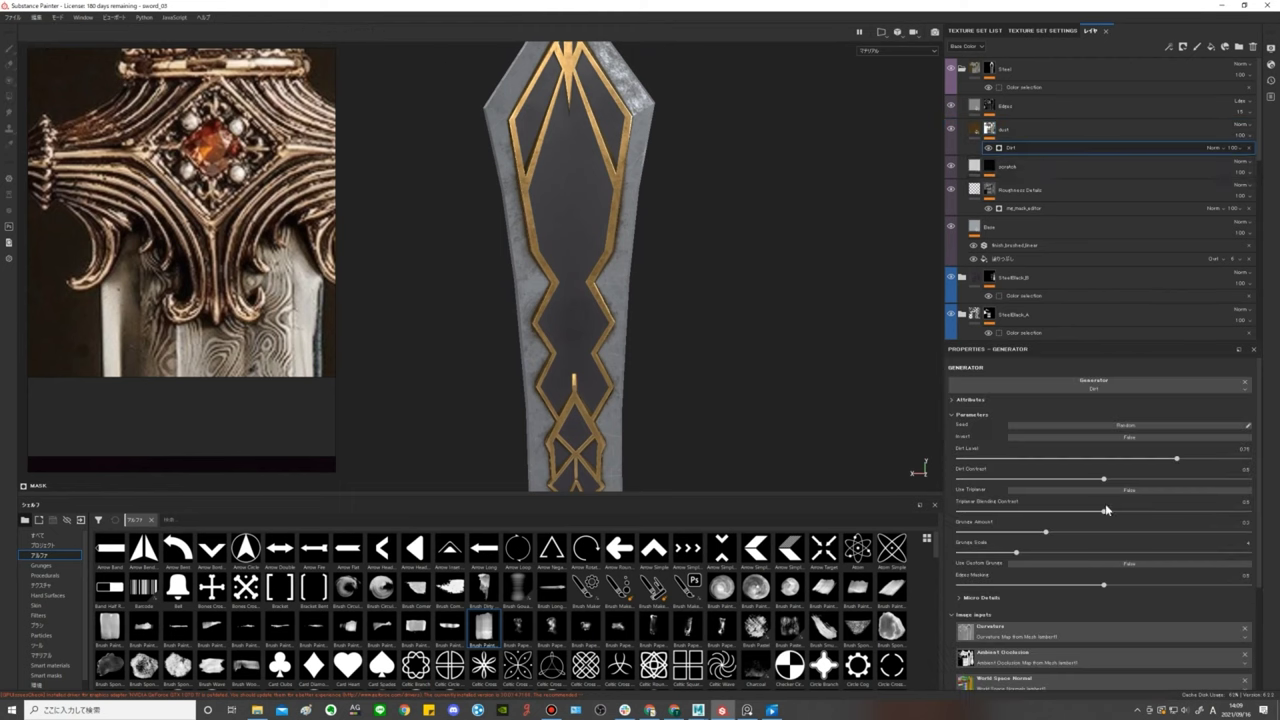
{"action": "scroll", "coordinate": [586, 251], "scroll_direction": "up", "scroll_amount": 3}
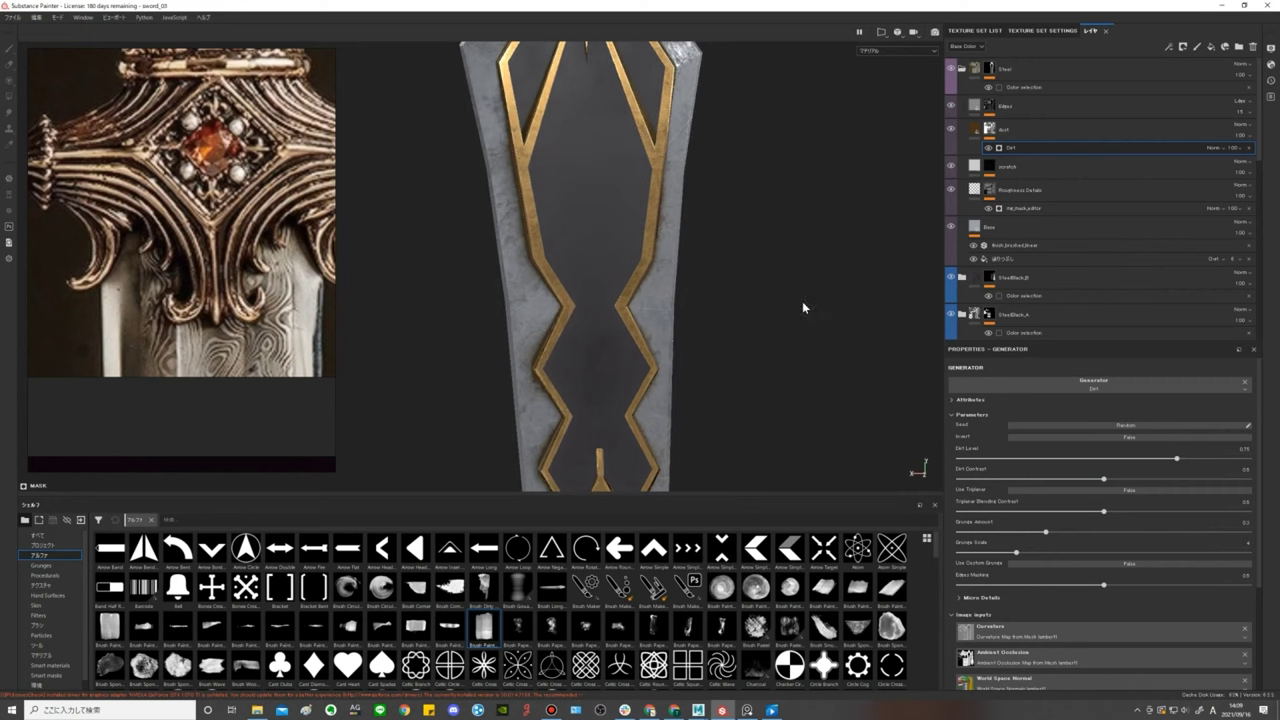
{"action": "mouse_move", "coordinate": [1176, 460]}
{"action": "left_mouse_down"}
{"action": "mouse_move", "coordinate": [1045, 461]}
{"action": "mouse_move", "coordinate": [1122, 470]}
{"action": "left_mouse_up"}
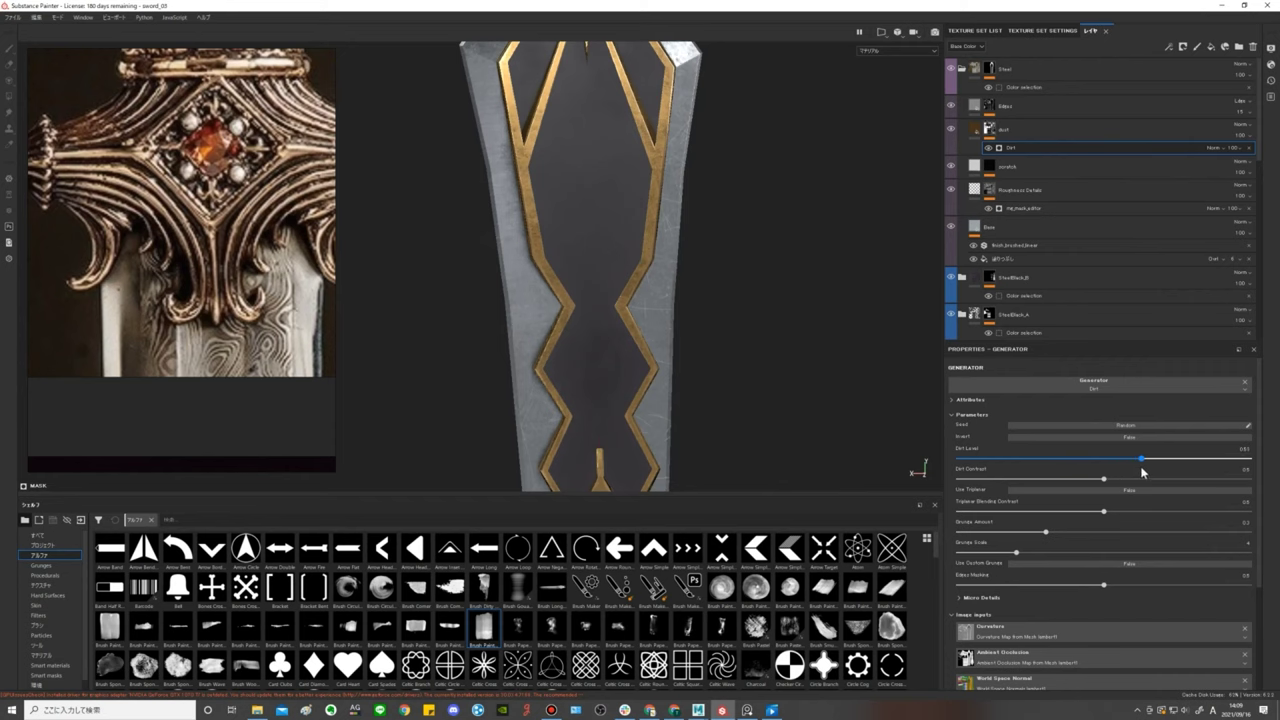
{"action": "left_click_drag", "start_coordinate": [1142, 472], "coordinate": [1145, 470]}
{"action": "scroll", "coordinate": [726, 394], "scroll_direction": "down", "scroll_amount": 1}
{"action": "scroll", "coordinate": [697, 331], "scroll_direction": "down", "scroll_amount": 2}
{"action": "scroll", "coordinate": [665, 117], "scroll_direction": "down", "scroll_amount": 1}
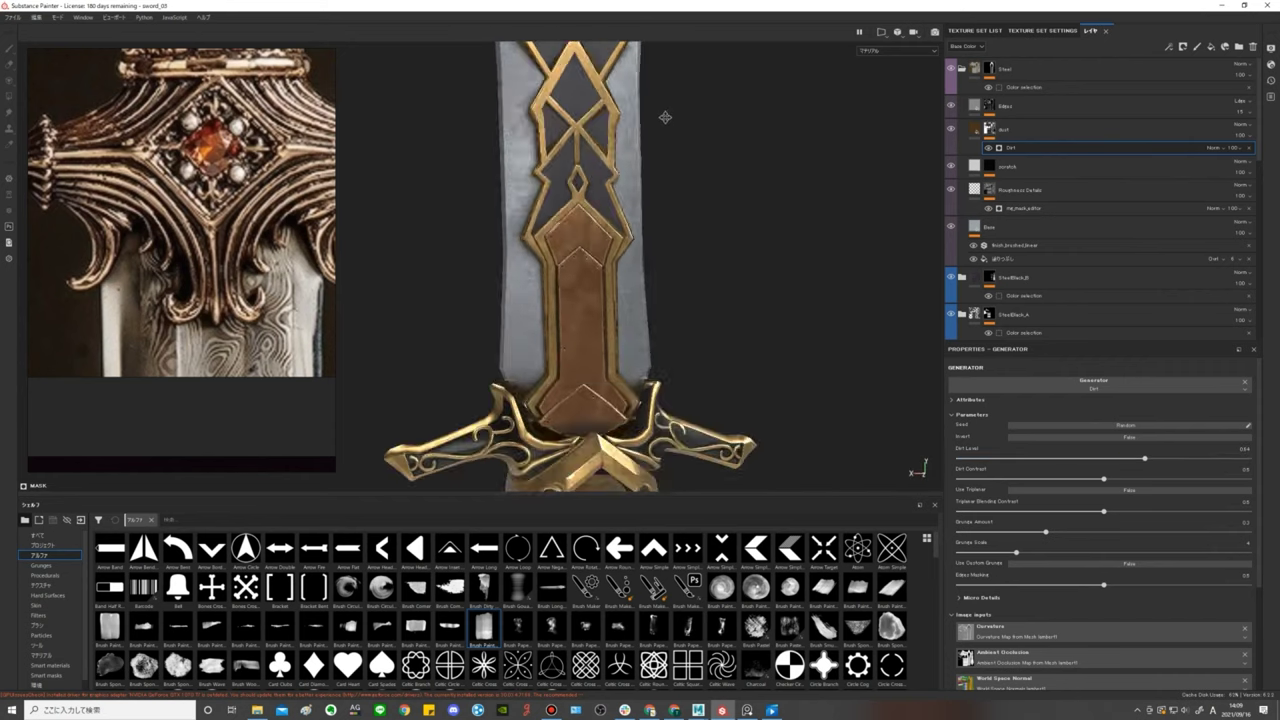
{"action": "scroll", "coordinate": [706, 294], "scroll_direction": "up", "scroll_amount": 1}
{"action": "scroll", "coordinate": [663, 257], "scroll_direction": "up", "scroll_amount": 2}
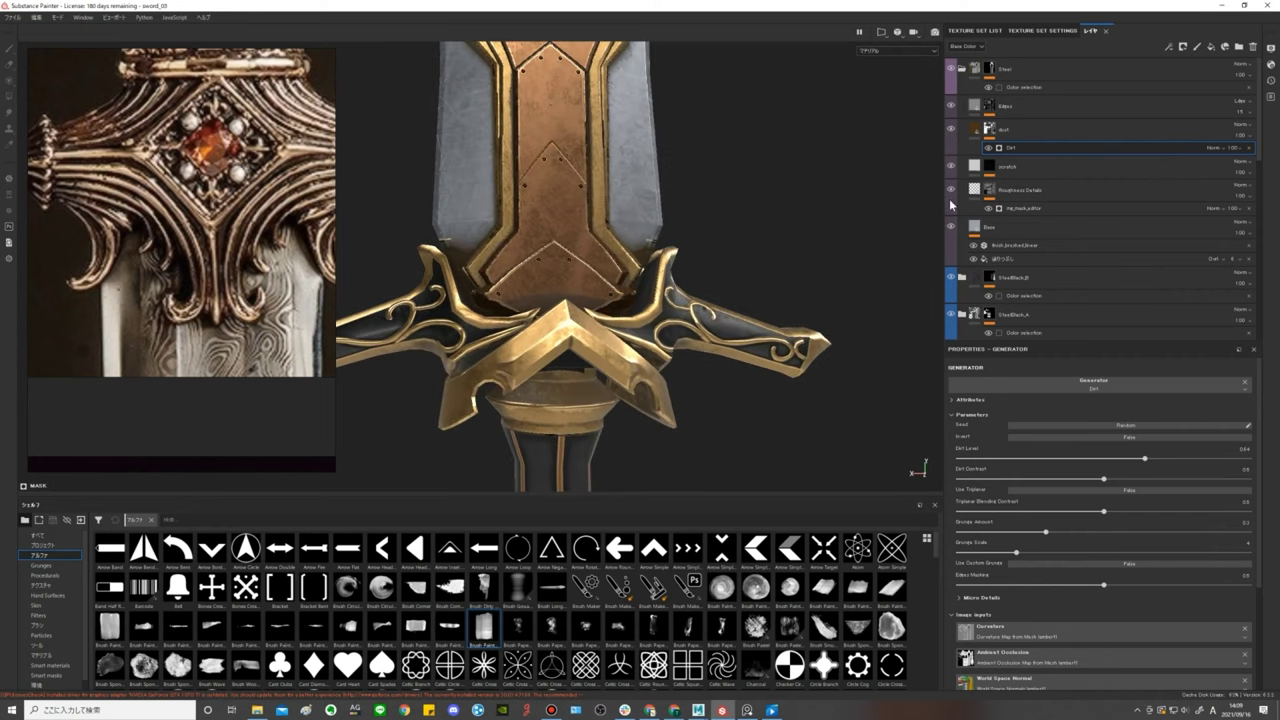
Add a paint effect above the Dirt generator with grayscale set to 0.
{"action": "right_click", "coordinate": [1015, 147]}
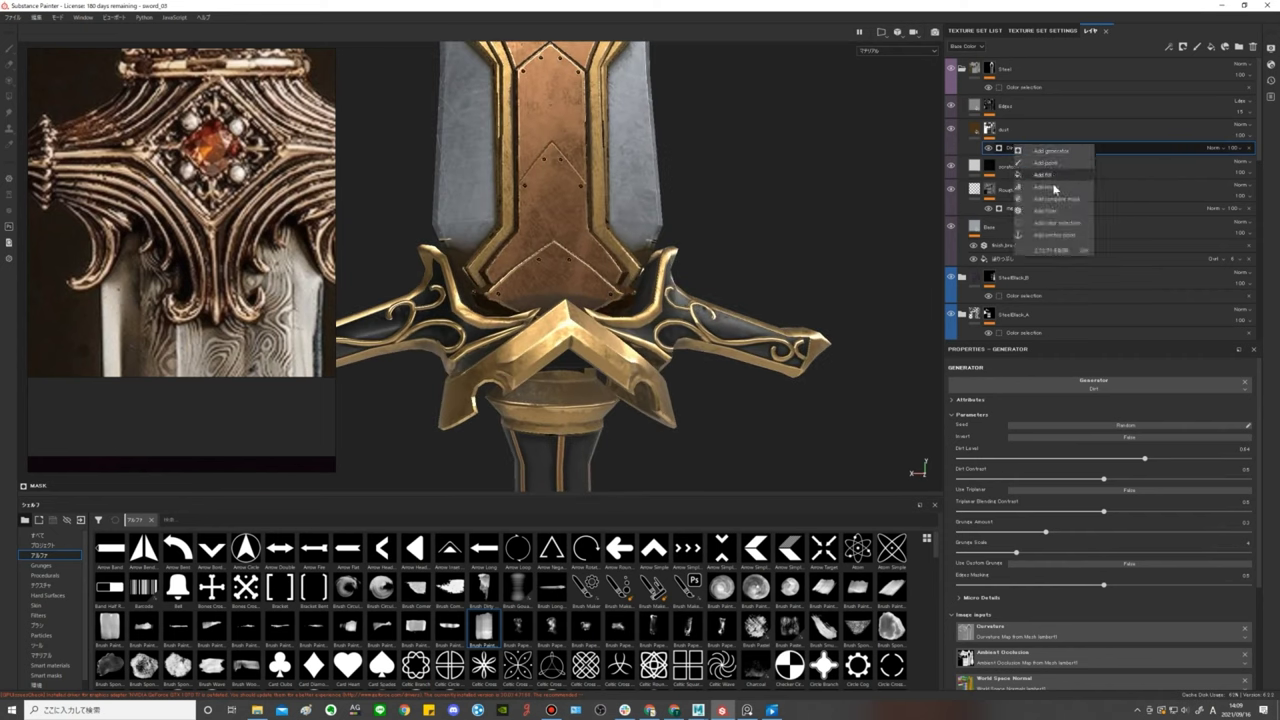
{"action": "left_click", "coordinate": [1053, 162]}
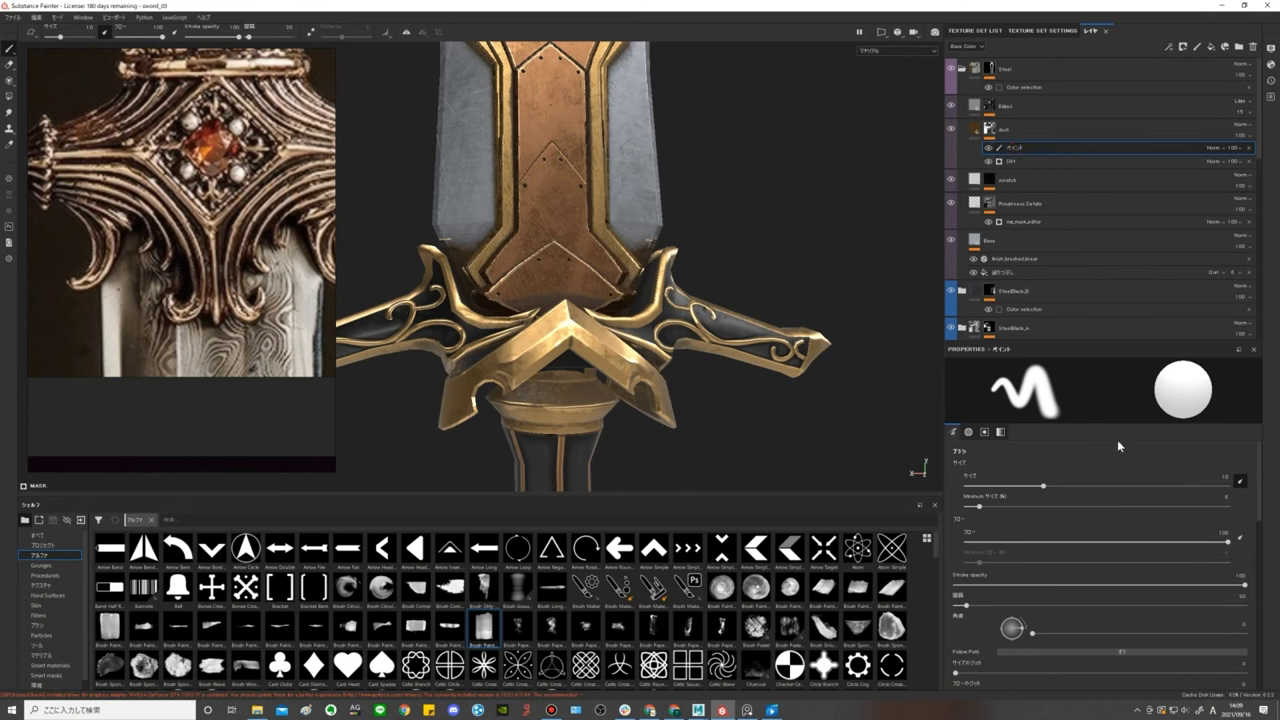
{"action": "scroll", "coordinate": [1095, 527], "scroll_direction": "down", "scroll_amount": 3}
{"action": "scroll", "coordinate": [1078, 565], "scroll_direction": "down", "scroll_amount": 2}
{"action": "scroll", "coordinate": [1076, 561], "scroll_direction": "down", "scroll_amount": 1}
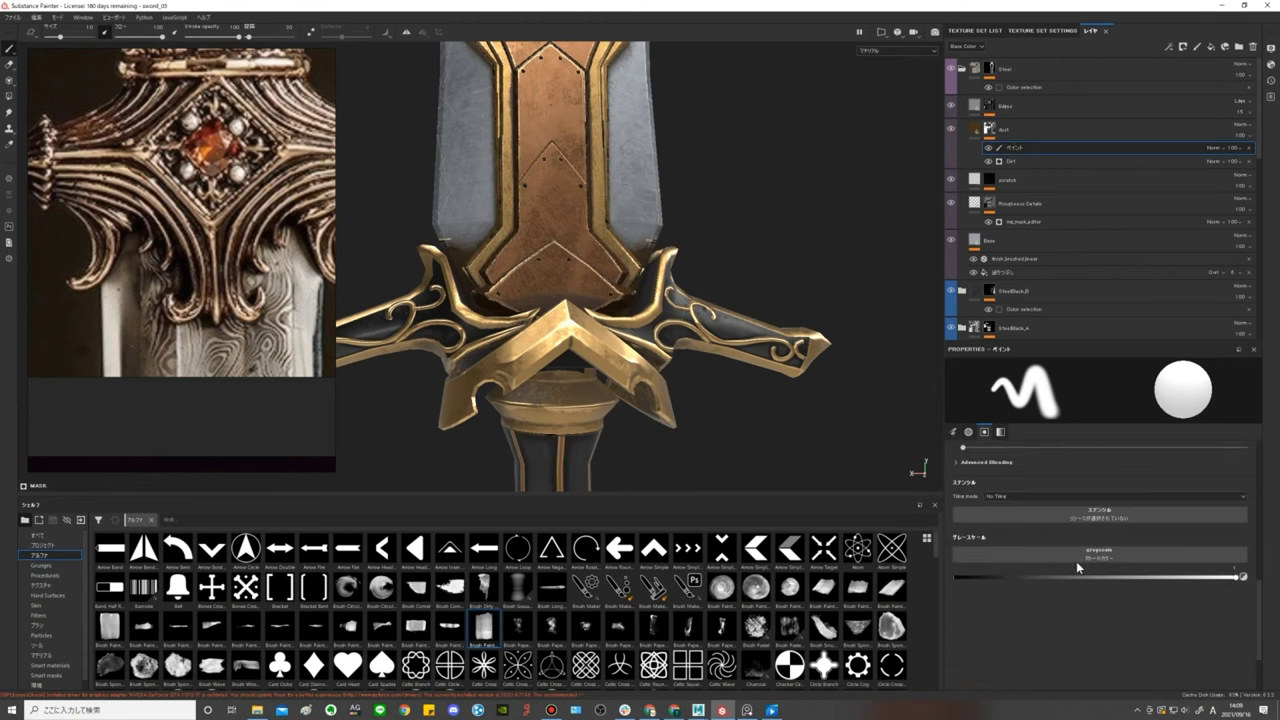
{"action": "left_click_drag", "start_coordinate": [1039, 583], "coordinate": [955, 578]}
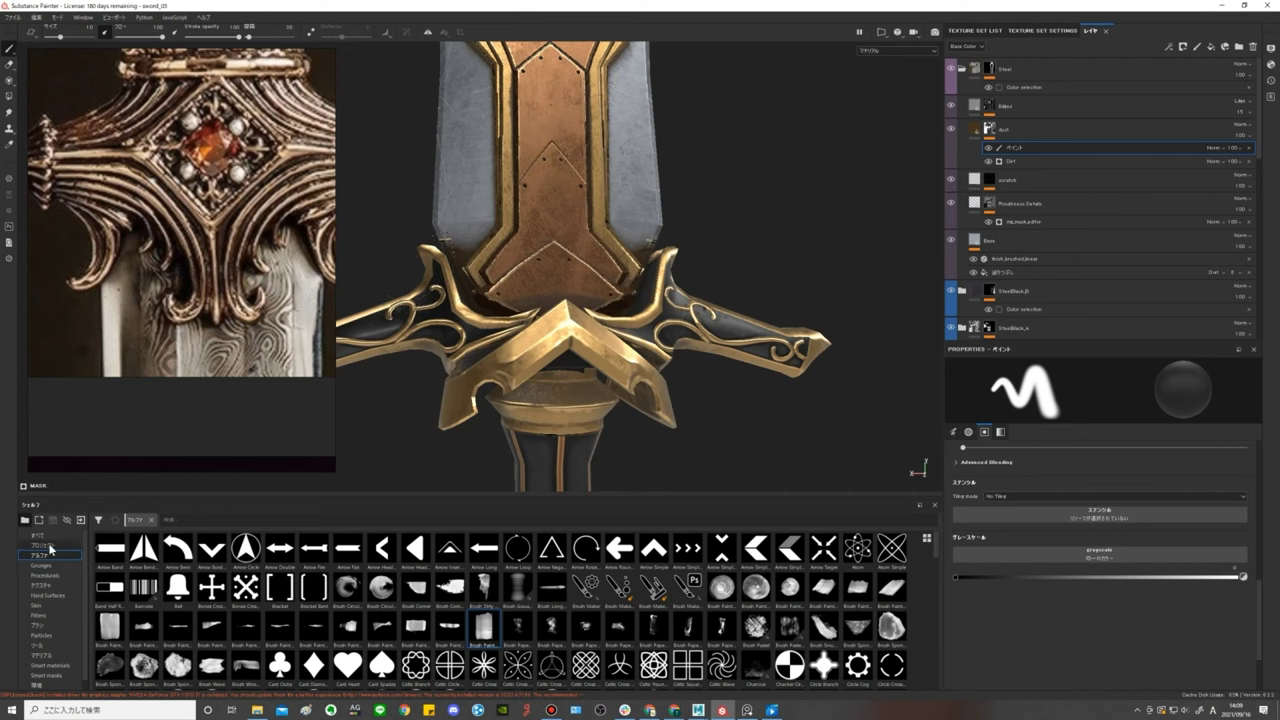
Choose the Dirt Spots brush and paint dirt spots on the sword near the guard.
{"action": "left_click", "coordinate": [45, 623]}
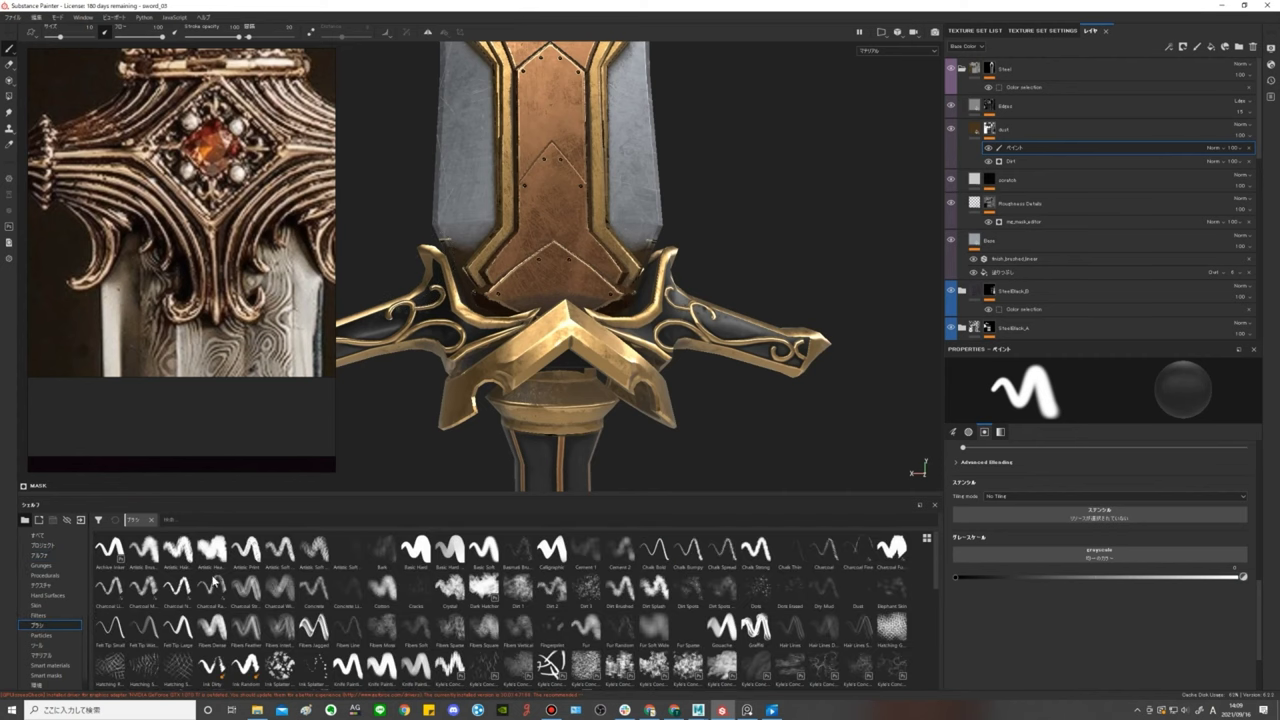
{"action": "left_click", "coordinate": [144, 550]}
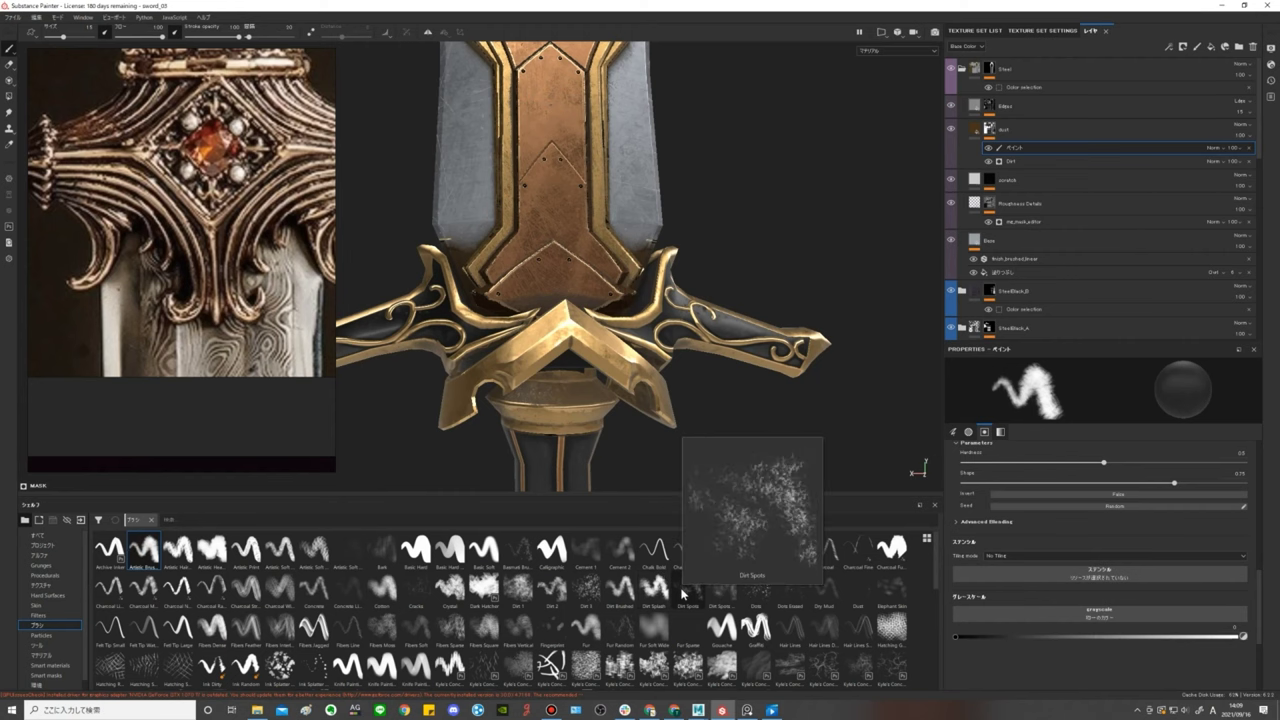
{"action": "left_click", "coordinate": [689, 590]}
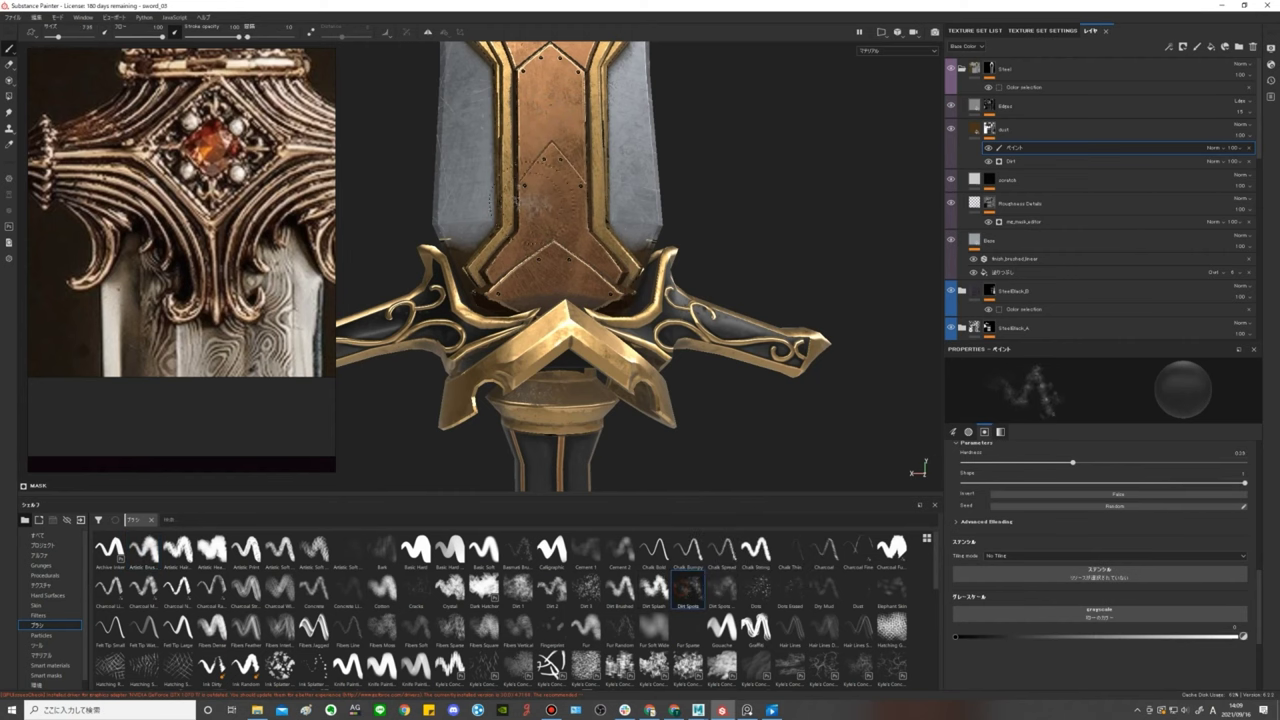
{"action": "scroll", "coordinate": [450, 255], "scroll_direction": "up", "scroll_amount": 1}
{"action": "scroll", "coordinate": [450, 255], "scroll_direction": "up", "scroll_amount": 3}
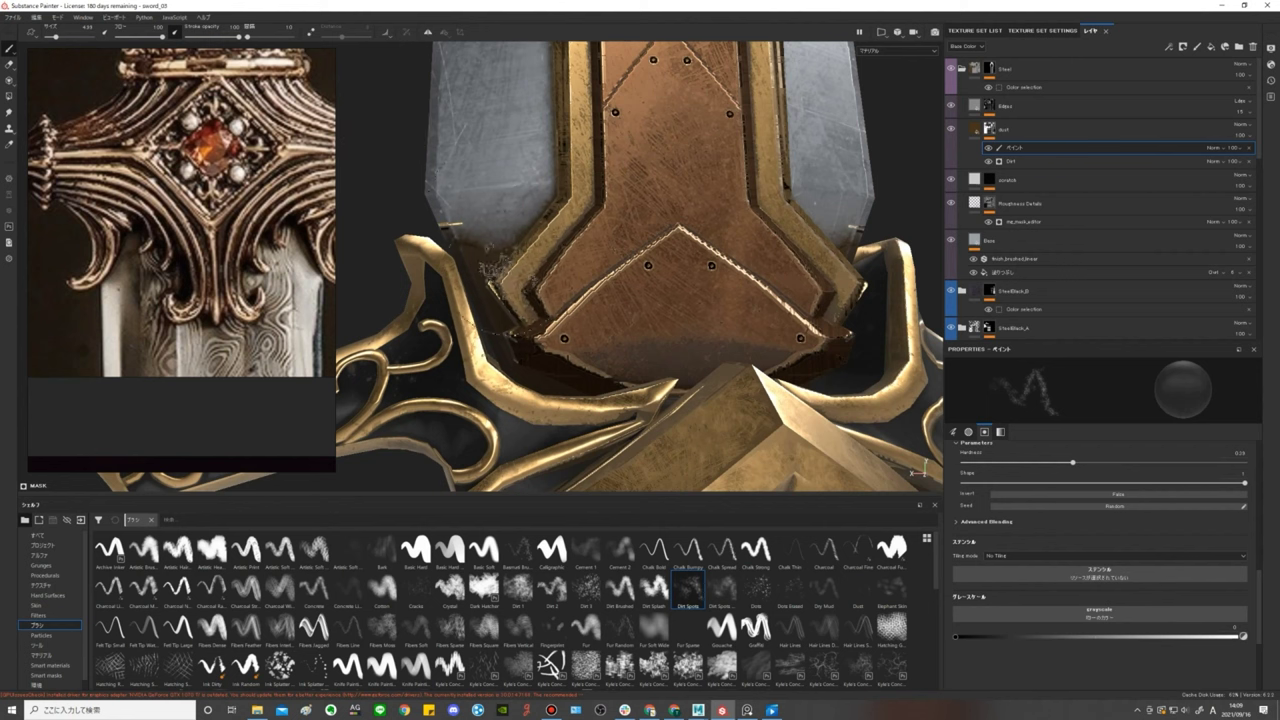
{"action": "left_click_drag", "start_coordinate": [495, 265], "coordinate": [525, 195]}
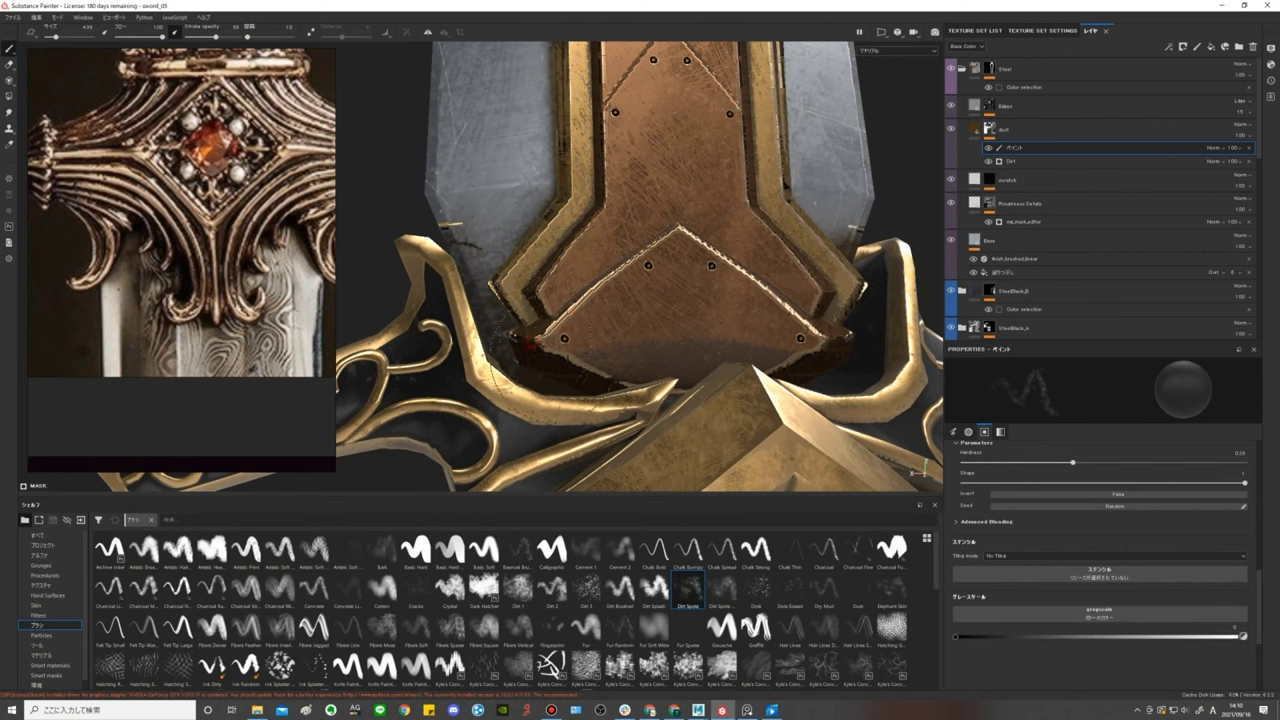
Orbit around the guard and toggle the dust layer to compare the dirt spots.
{"action": "middle_click_drag", "start_coordinate": [528, 345], "coordinate": [560, 268], "text": "alt"}
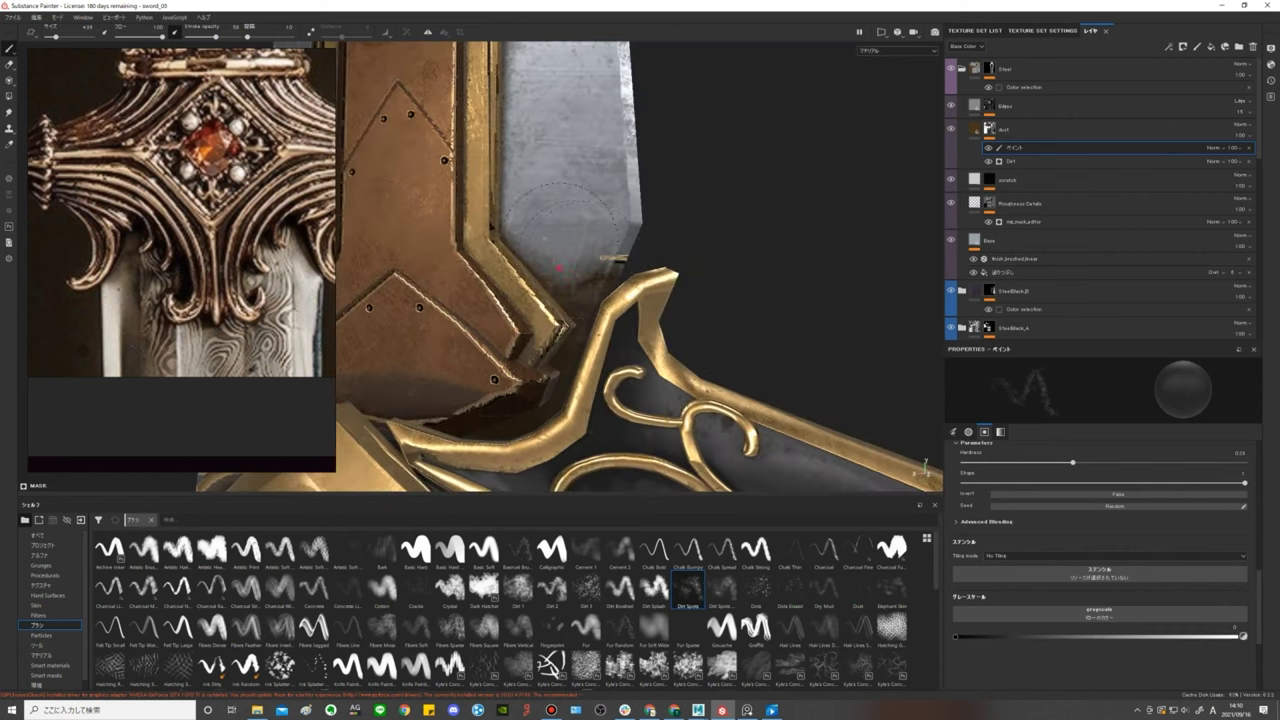
{"action": "mouse_move", "coordinate": [600, 271]}
{"action": "left_mouse_down", "text": "alt"}
{"action": "mouse_move", "coordinate": [563, 336]}
{"action": "mouse_move", "coordinate": [508, 257]}
{"action": "mouse_move", "coordinate": [728, 294]}
{"action": "mouse_move", "coordinate": [510, 285]}
{"action": "mouse_move", "coordinate": [803, 329]}
{"action": "mouse_move", "coordinate": [611, 307]}
{"action": "left_mouse_up", "text": "alt"}
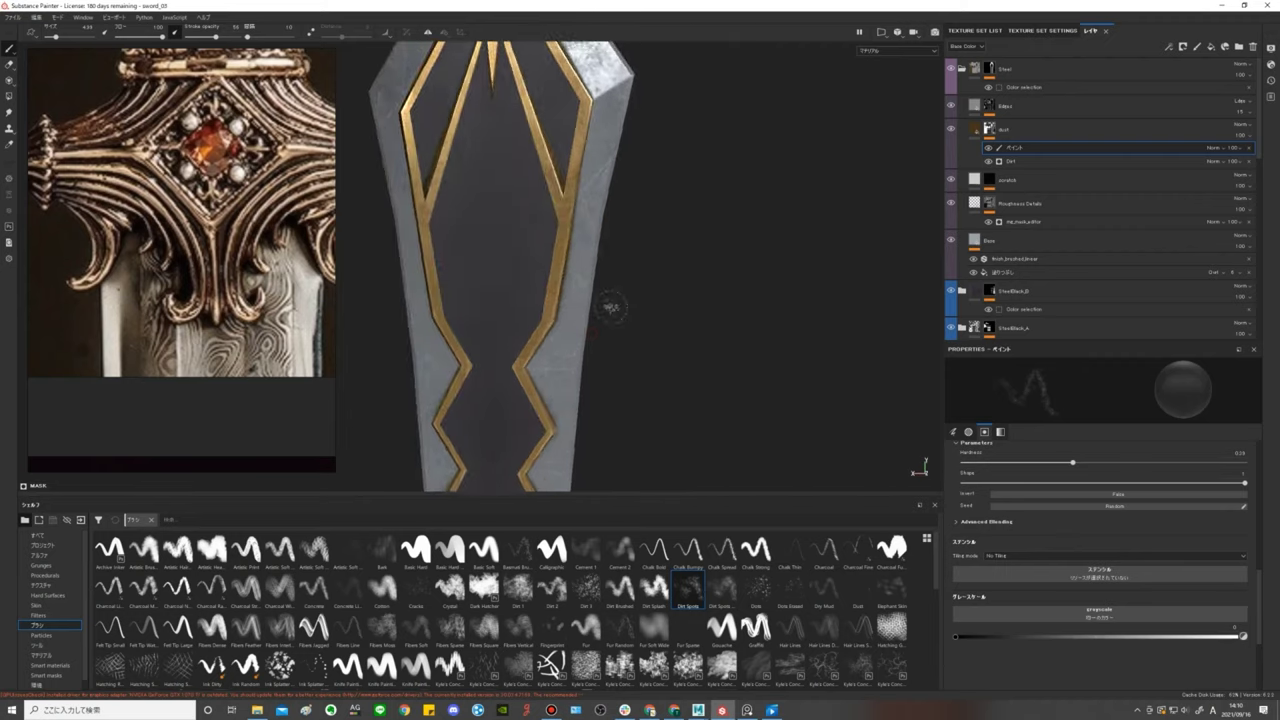
{"action": "scroll", "coordinate": [611, 307], "scroll_direction": "down", "scroll_amount": 3}
{"action": "middle_click_drag", "start_coordinate": [657, 286], "coordinate": [700, 290], "text": "alt"}
{"action": "left_click", "coordinate": [951, 129]}
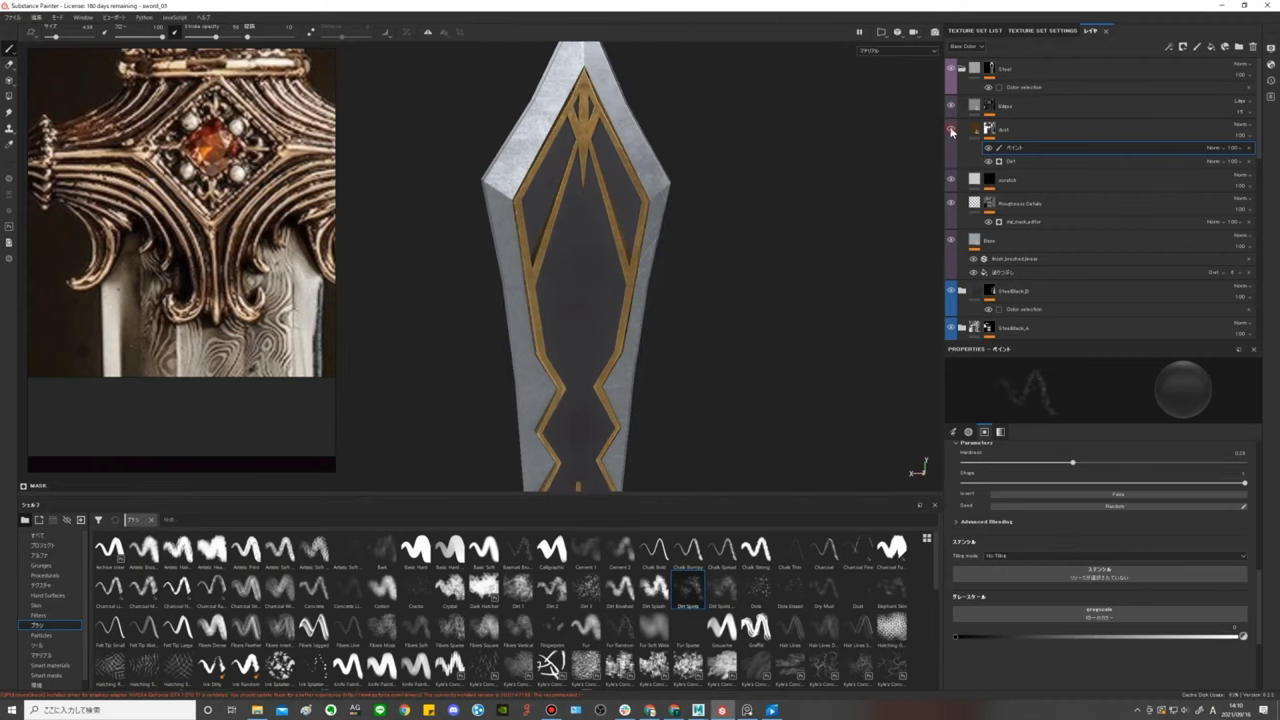
{"action": "scroll", "coordinate": [560, 260], "scroll_direction": "down", "scroll_amount": 2}
{"action": "scroll", "coordinate": [530, 258], "scroll_direction": "up", "scroll_amount": 3}
{"action": "scroll", "coordinate": [487, 257], "scroll_direction": "up", "scroll_amount": 2}
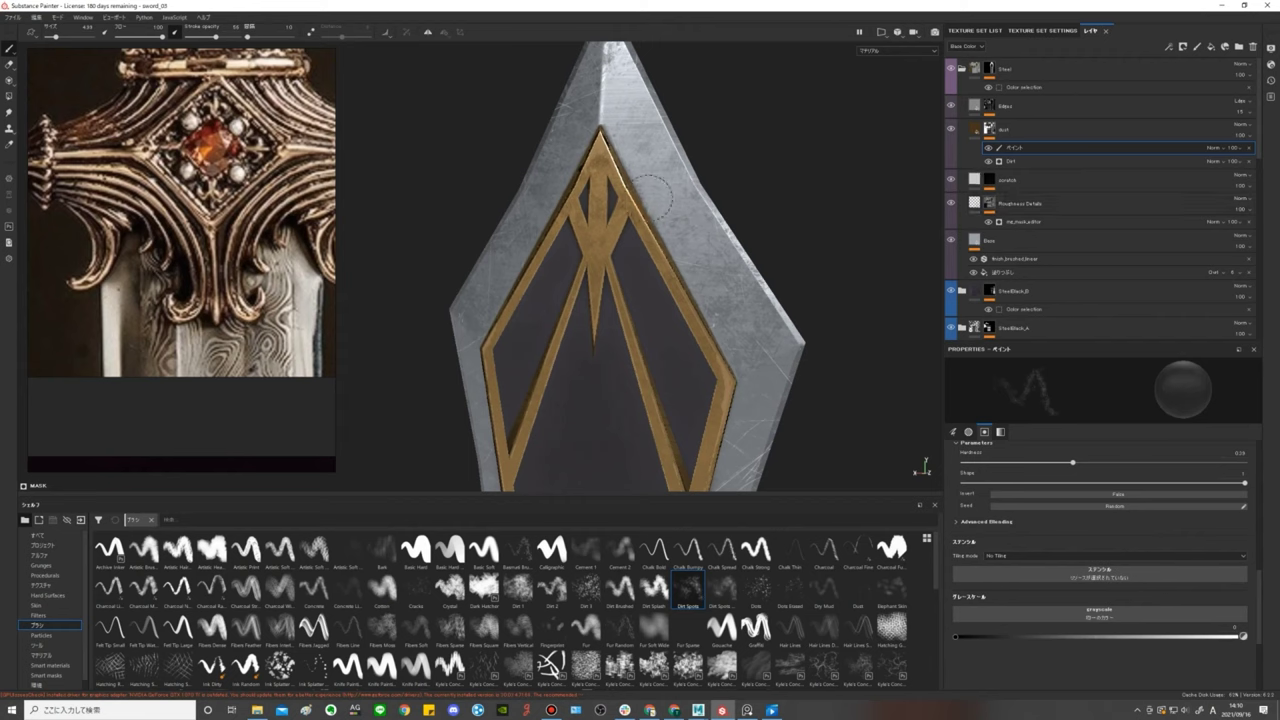
{"action": "scroll", "coordinate": [795, 343], "scroll_direction": "down", "scroll_amount": 3}
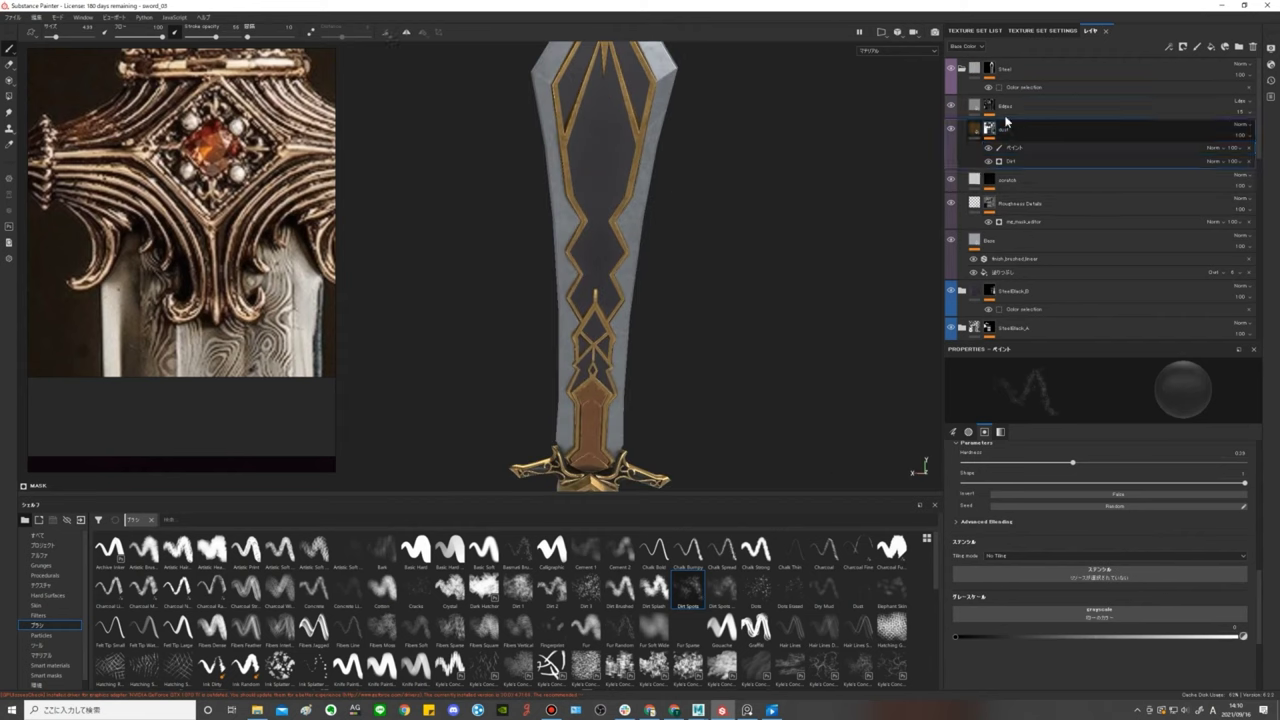
Collapse the Steel group and toggle SteelBlack_B to check the blade's shading.
{"action": "left_click", "coordinate": [961, 69]}
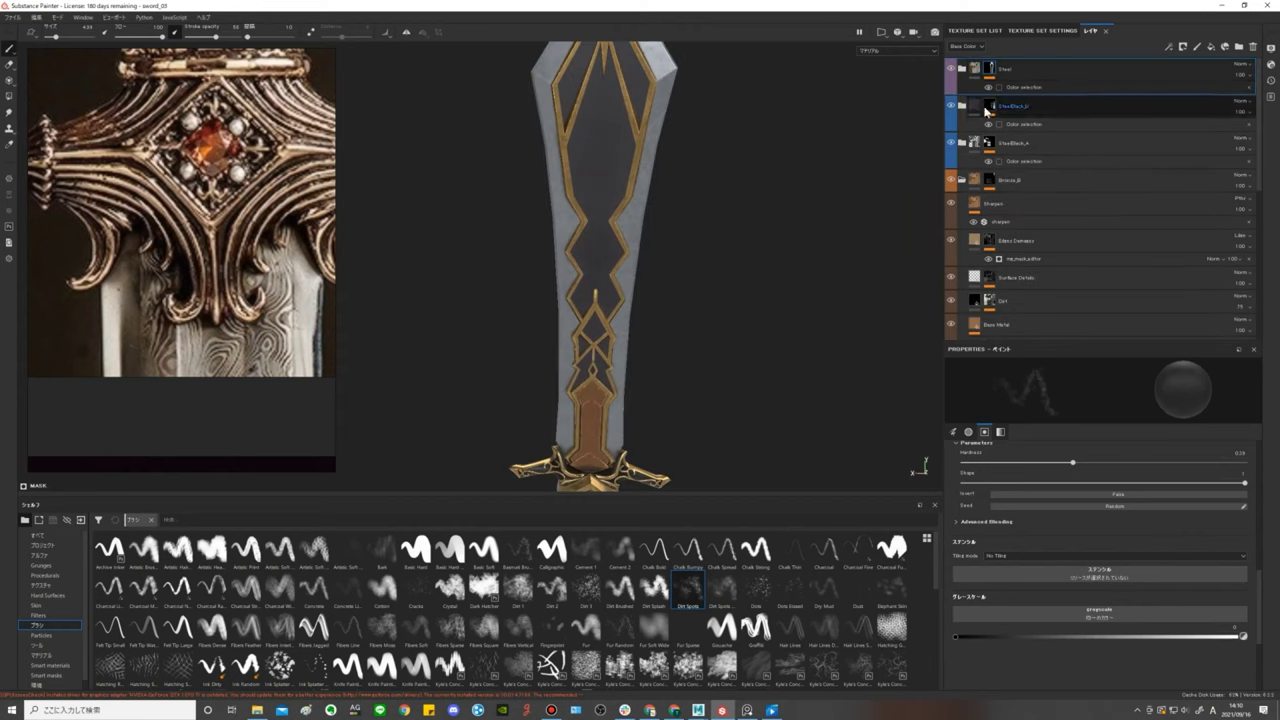
{"action": "left_click", "coordinate": [951, 106]}
{"action": "left_click", "coordinate": [951, 106]}
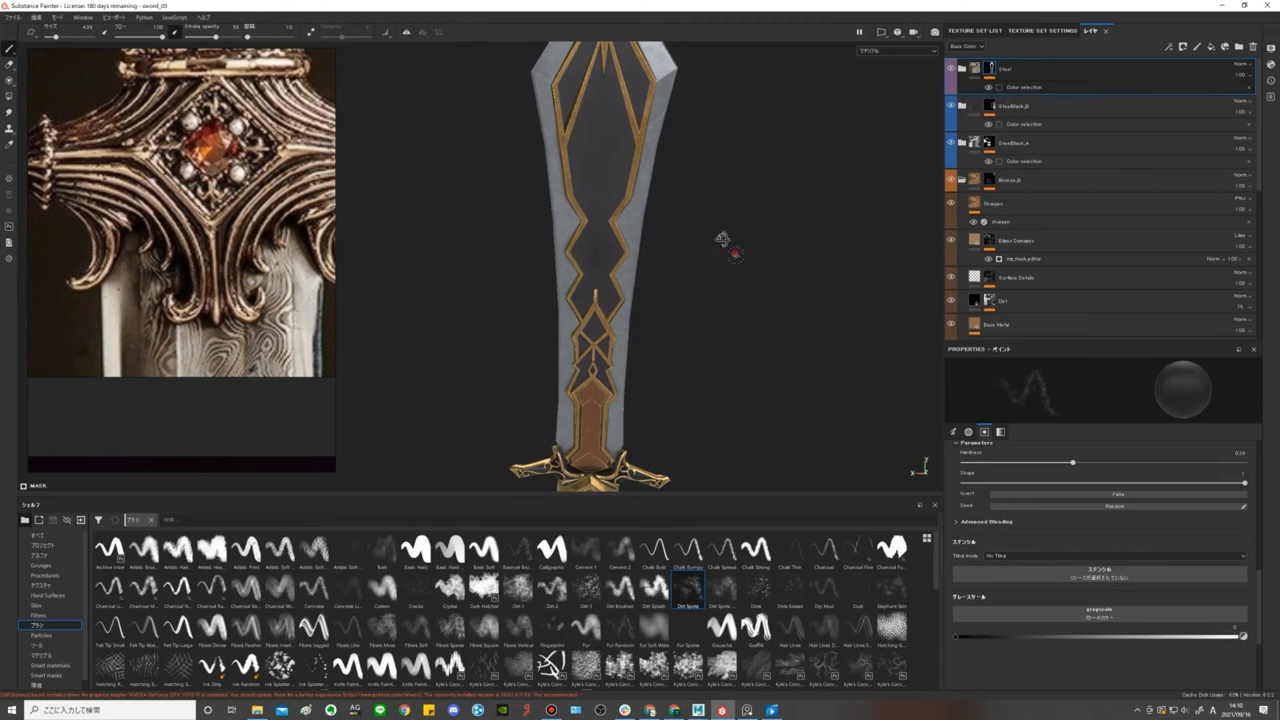
{"action": "scroll", "coordinate": [705, 236], "scroll_direction": "up", "scroll_amount": 2}
{"action": "scroll", "coordinate": [675, 229], "scroll_direction": "up", "scroll_amount": 1}
{"action": "scroll", "coordinate": [669, 234], "scroll_direction": "up", "scroll_amount": 1}
{"action": "mouse_move", "coordinate": [669, 234]}
{"action": "left_mouse_down", "text": "alt"}
{"action": "mouse_move", "coordinate": [720, 286]}
{"action": "mouse_move", "coordinate": [834, 320]}
{"action": "left_mouse_up", "text": "alt"}
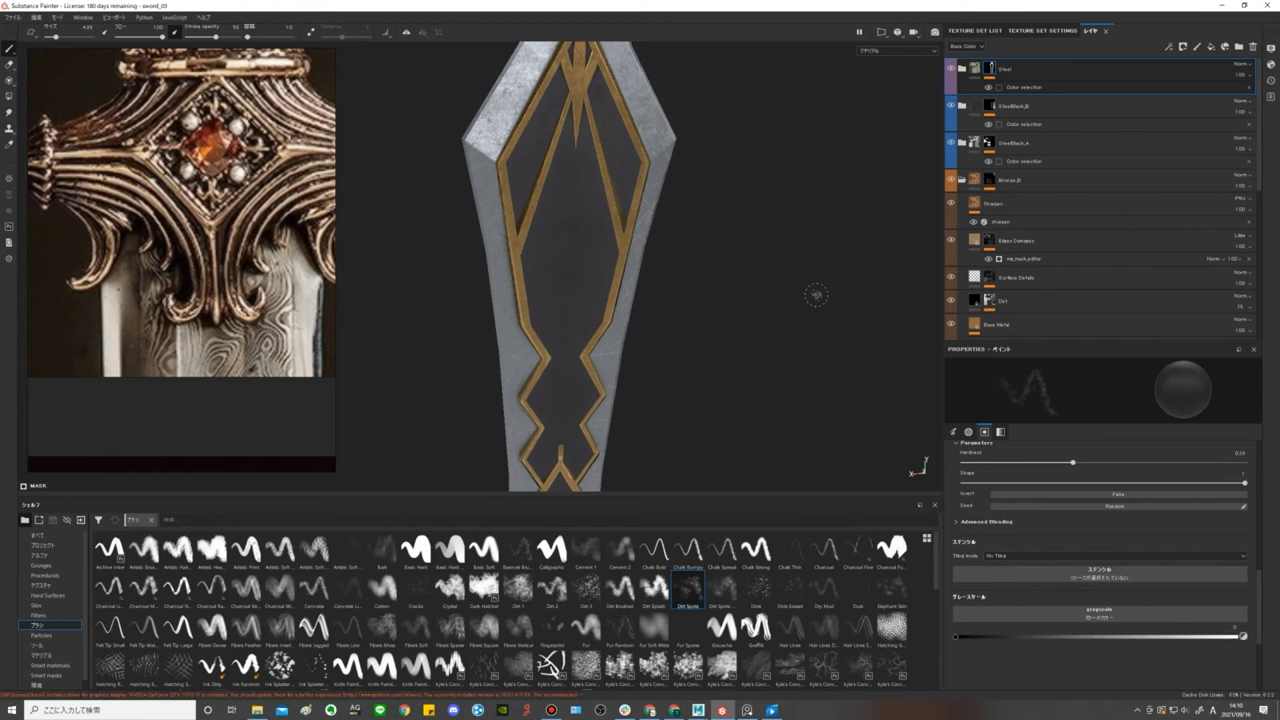
{"action": "mouse_move", "coordinate": [734, 252]}
{"action": "left_mouse_down", "text": "alt"}
{"action": "mouse_move", "coordinate": [657, 251]}
{"action": "mouse_move", "coordinate": [694, 251]}
{"action": "left_mouse_up", "text": "alt"}
Paste Roughness Moisture, Dust and Base Plastic into SteelBlack_B and raise Base Plastic's roughness to about 0.58.
{"action": "left_click", "coordinate": [1013, 124]}
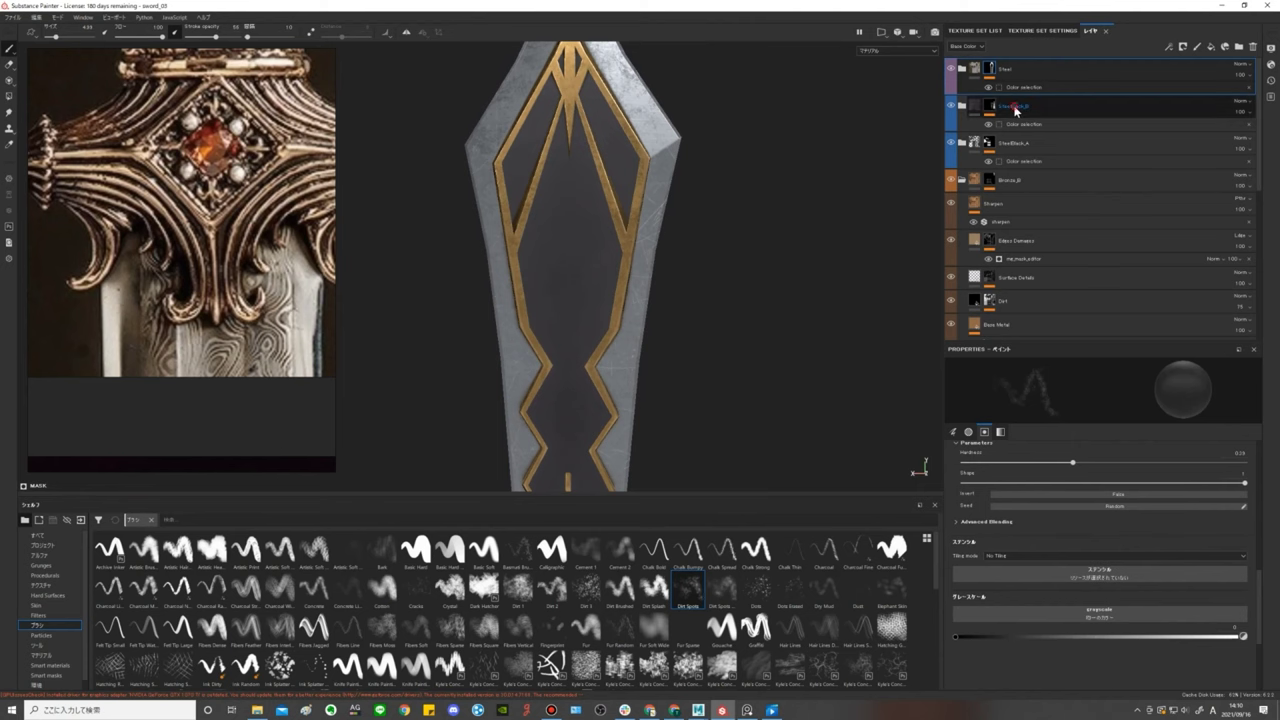
{"action": "key", "text": "ctrl+v"}
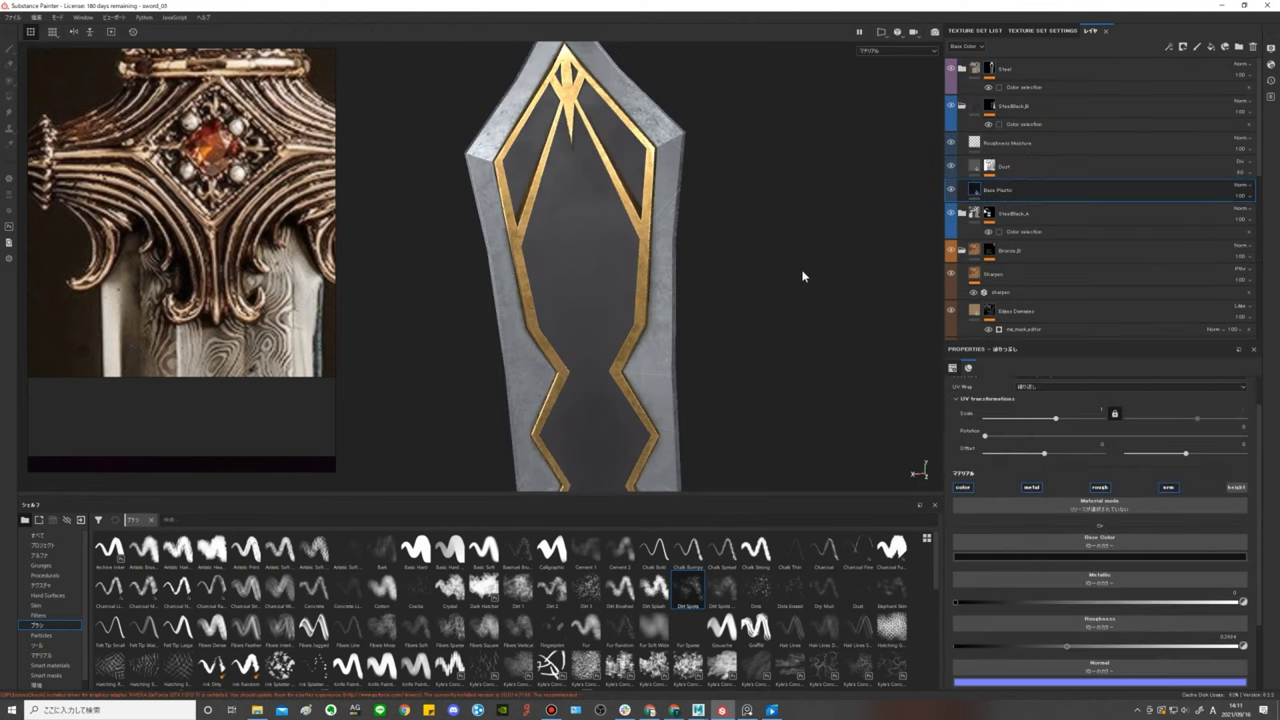
{"action": "middle_click_drag", "start_coordinate": [804, 256], "coordinate": [813, 225]}
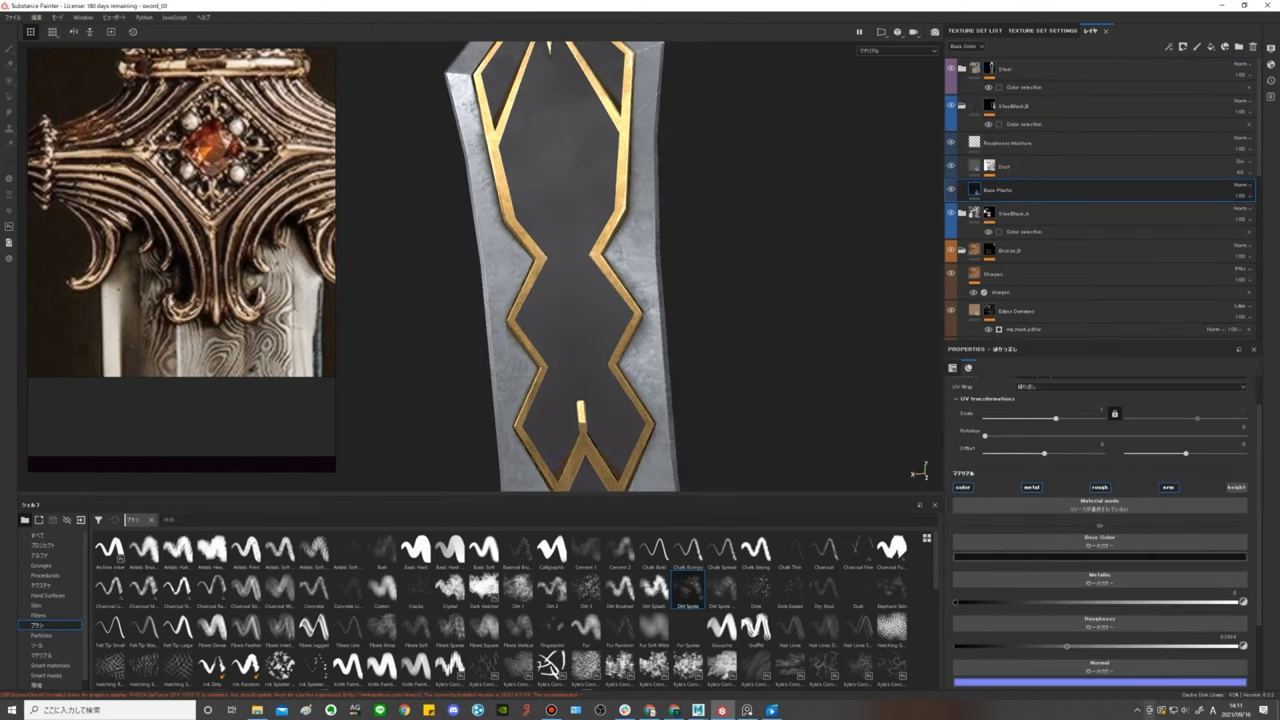
{"action": "left_click_drag", "start_coordinate": [1075, 651], "coordinate": [1122, 650]}
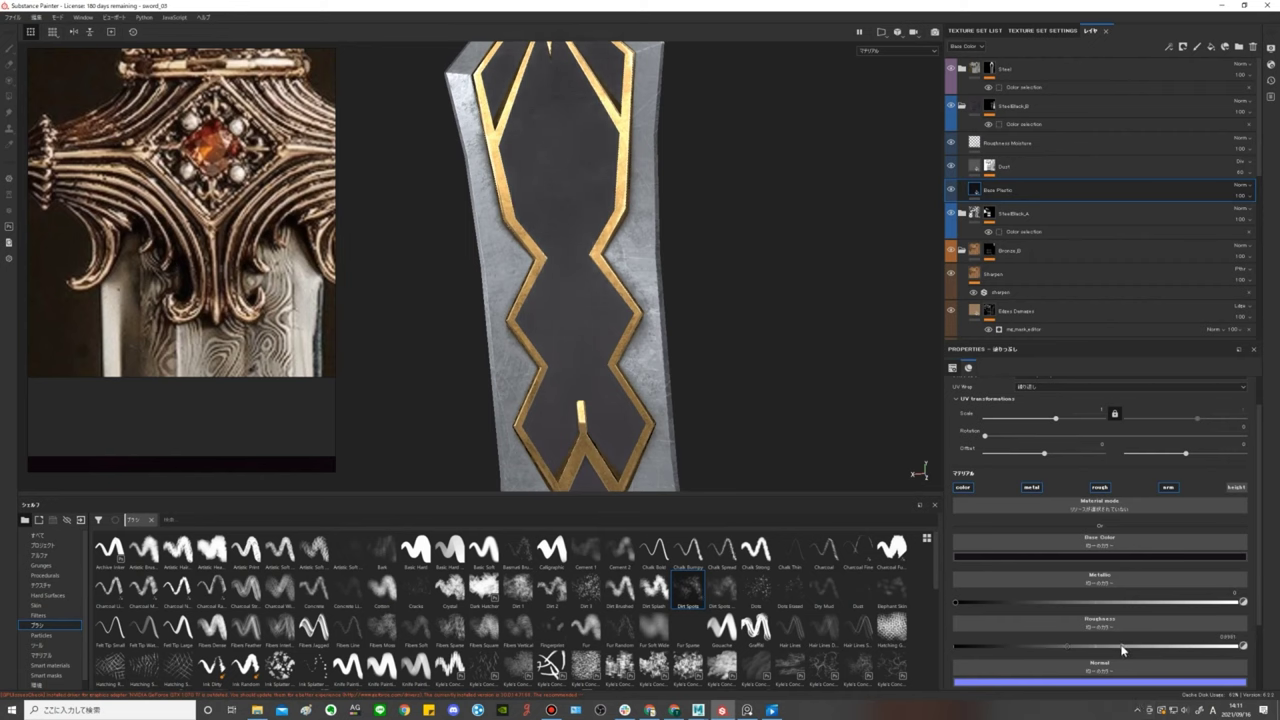
{"action": "right_click_drag", "start_coordinate": [757, 283], "coordinate": [688, 270], "text": "shift"}
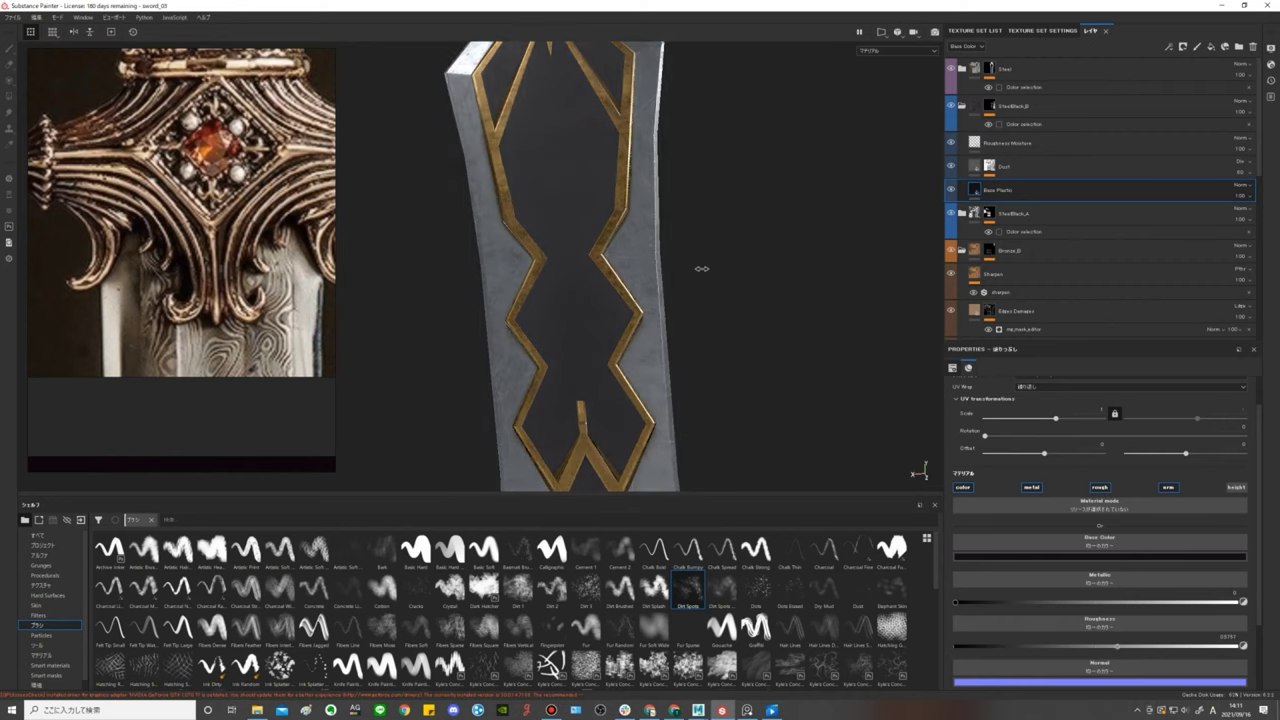
{"action": "middle_click_drag", "start_coordinate": [694, 271], "coordinate": [694, 357]}
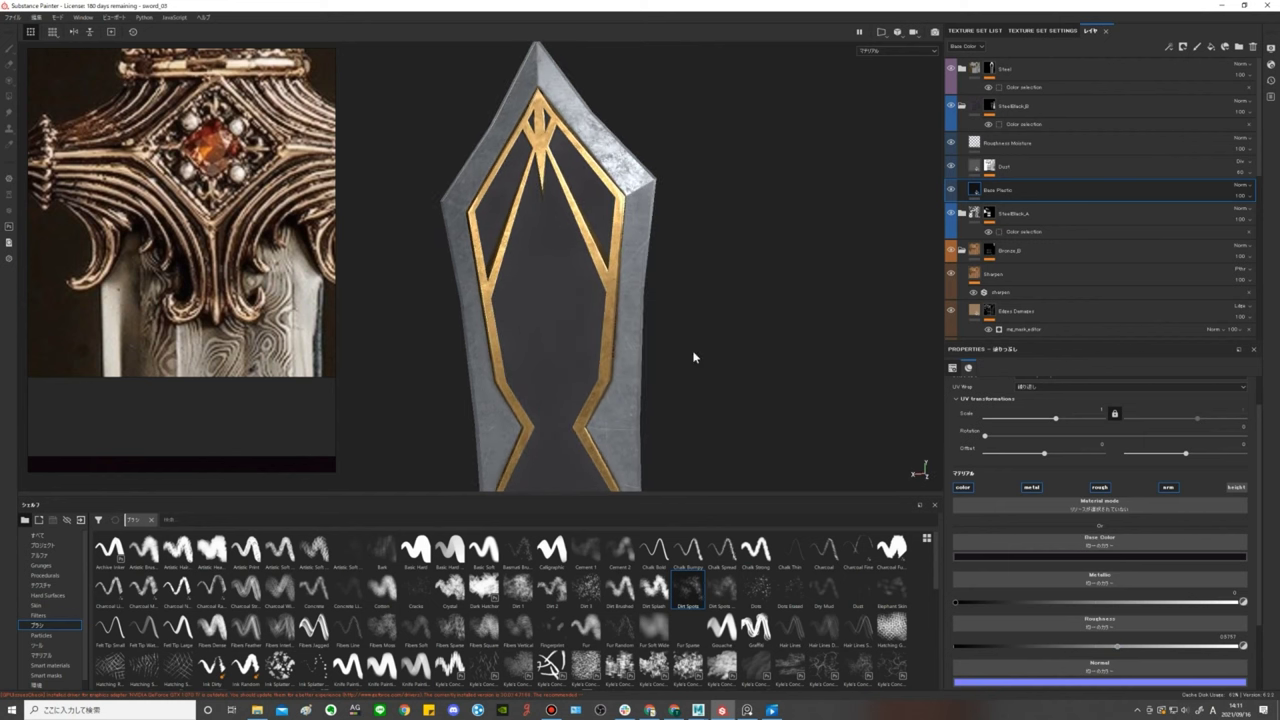
{"action": "left_click", "coordinate": [1008, 146]}
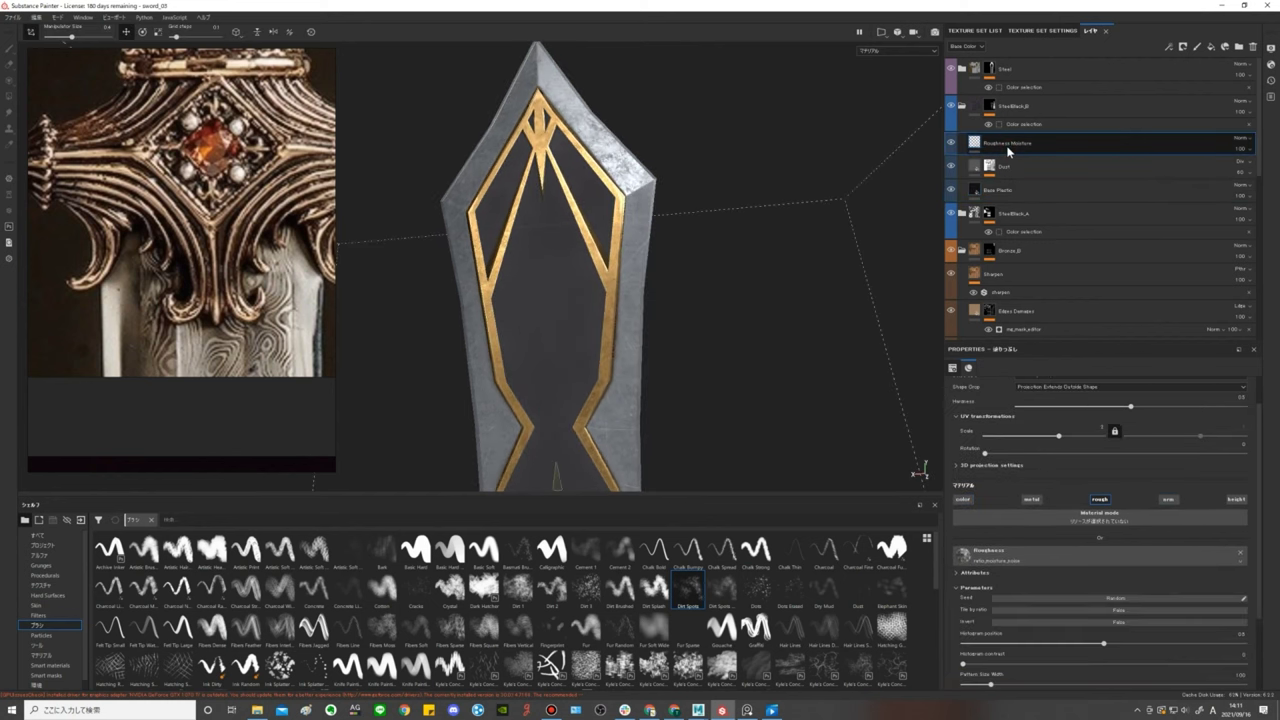
Add a fill layer above Roughness Moisture with a black mask driven by a 3D Distance generator.
{"action": "left_click", "coordinate": [1212, 47]}
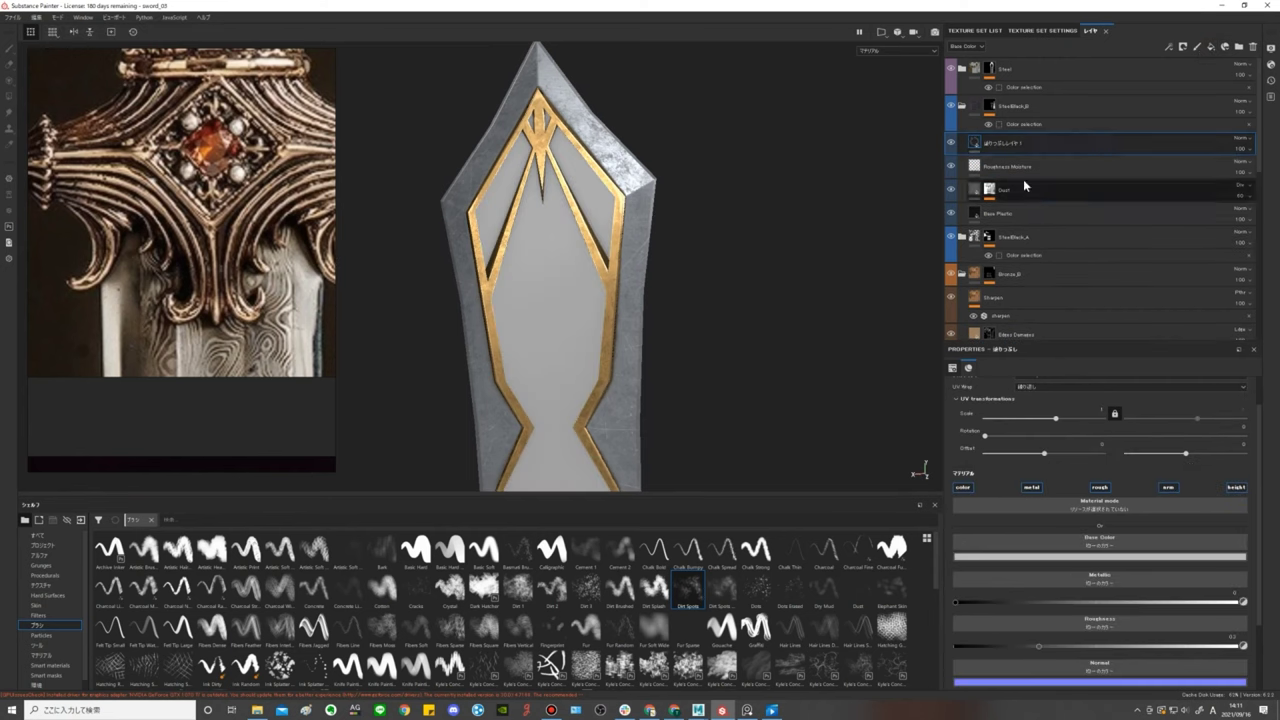
{"action": "right_click", "coordinate": [1003, 145]}
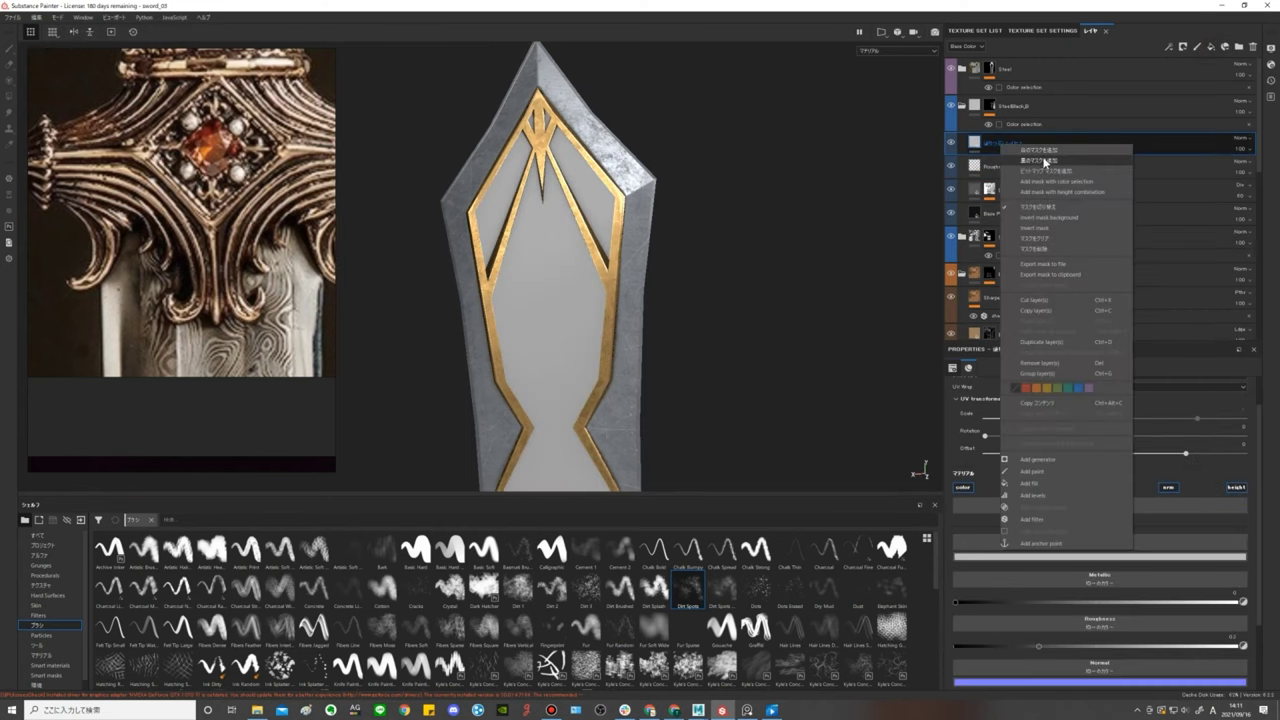
{"action": "left_click", "coordinate": [1046, 161]}
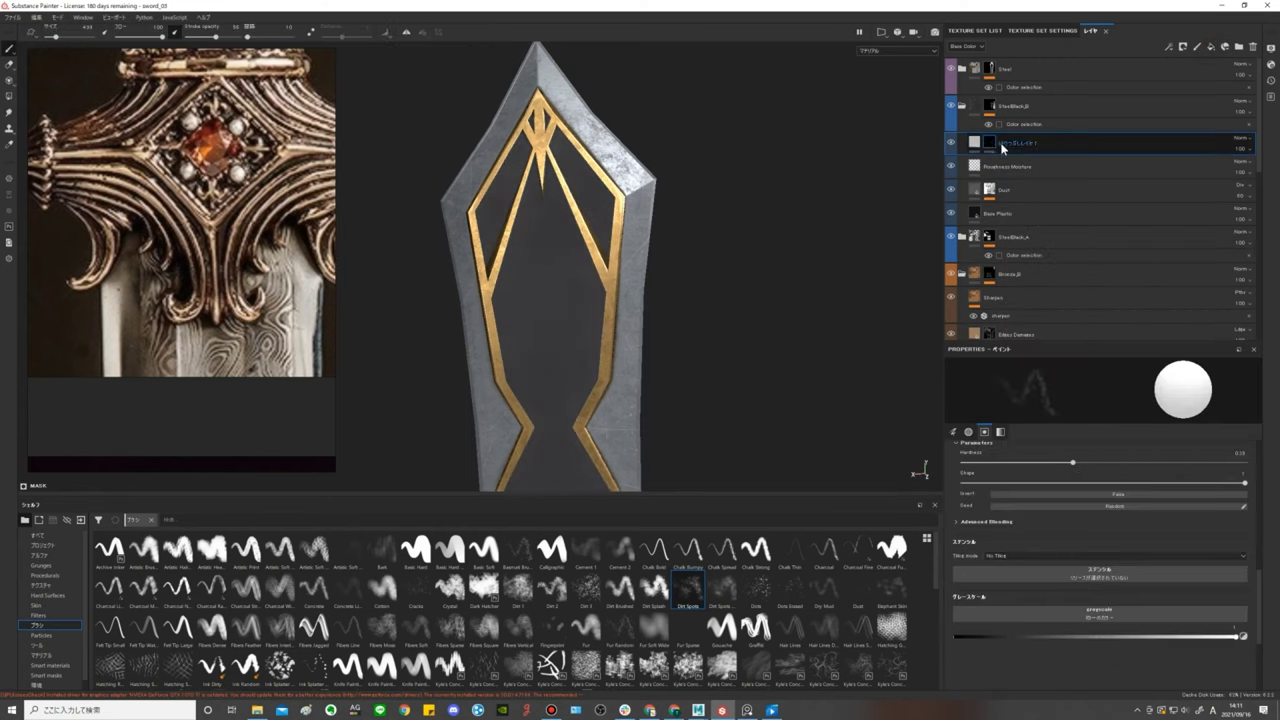
{"action": "right_click", "coordinate": [1000, 144]}
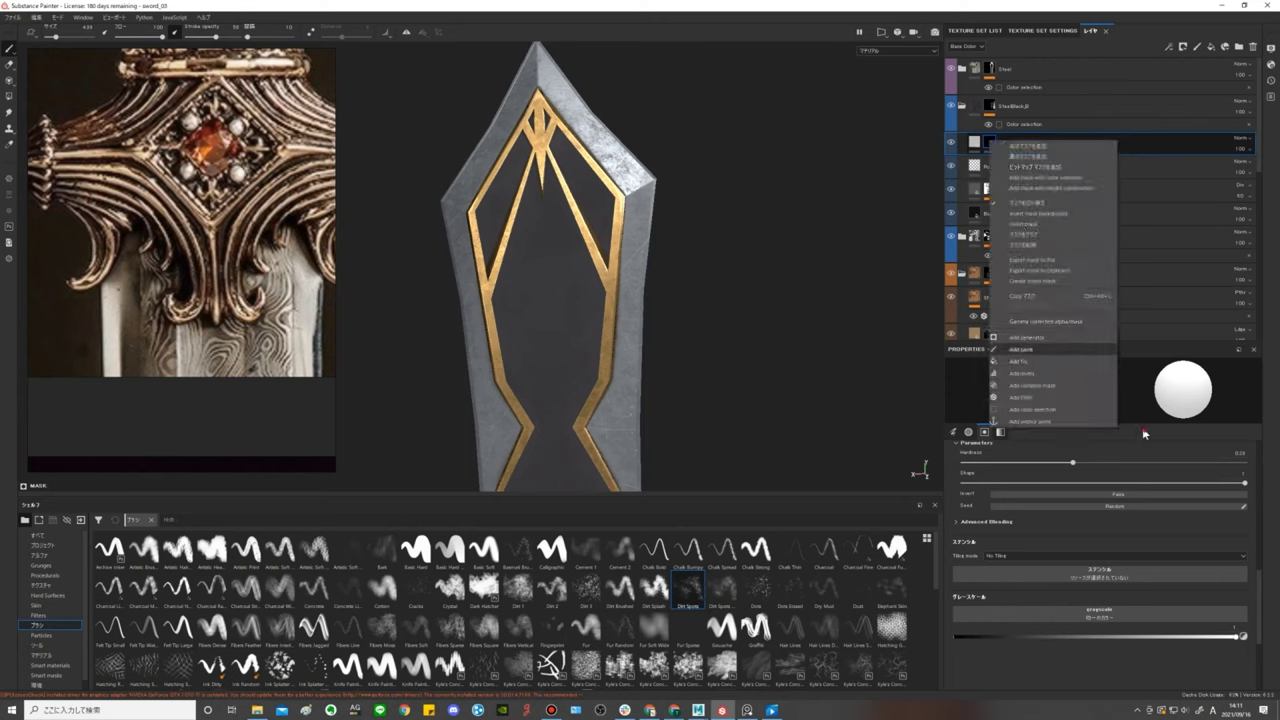
{"action": "left_click", "coordinate": [1027, 337]}
{"action": "left_click", "coordinate": [1106, 382]}
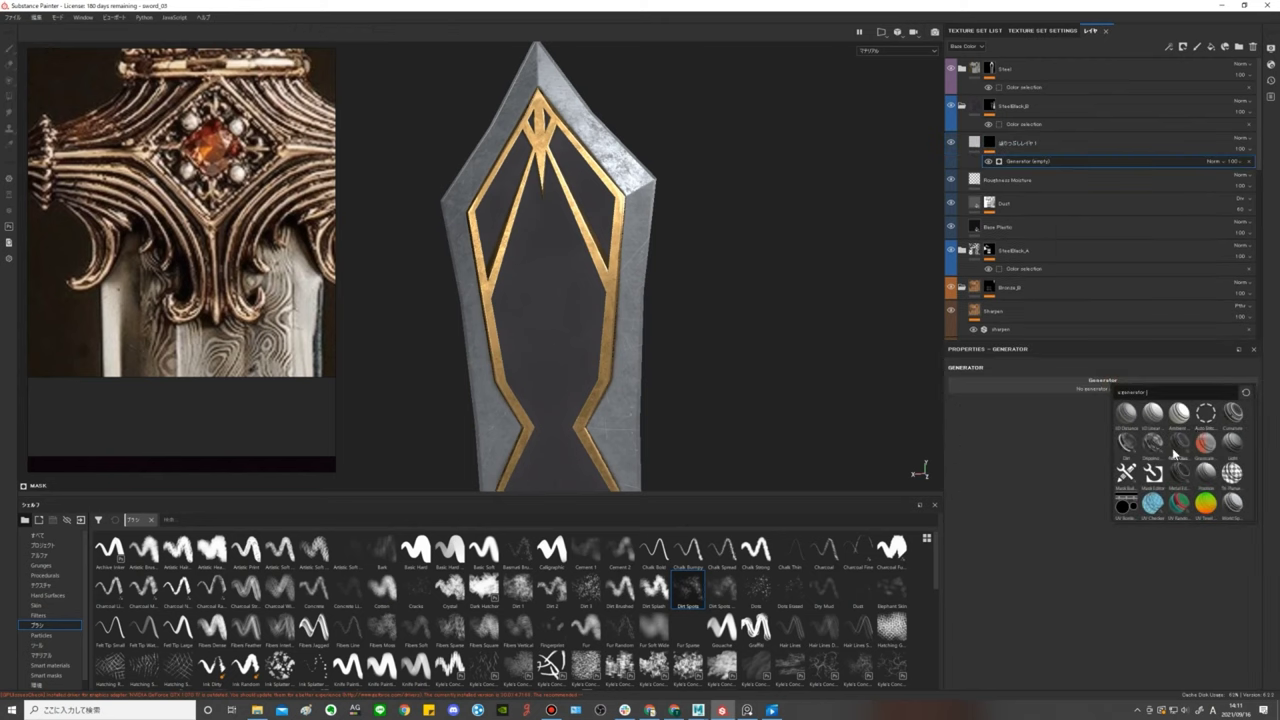
{"action": "left_click", "coordinate": [1127, 414]}
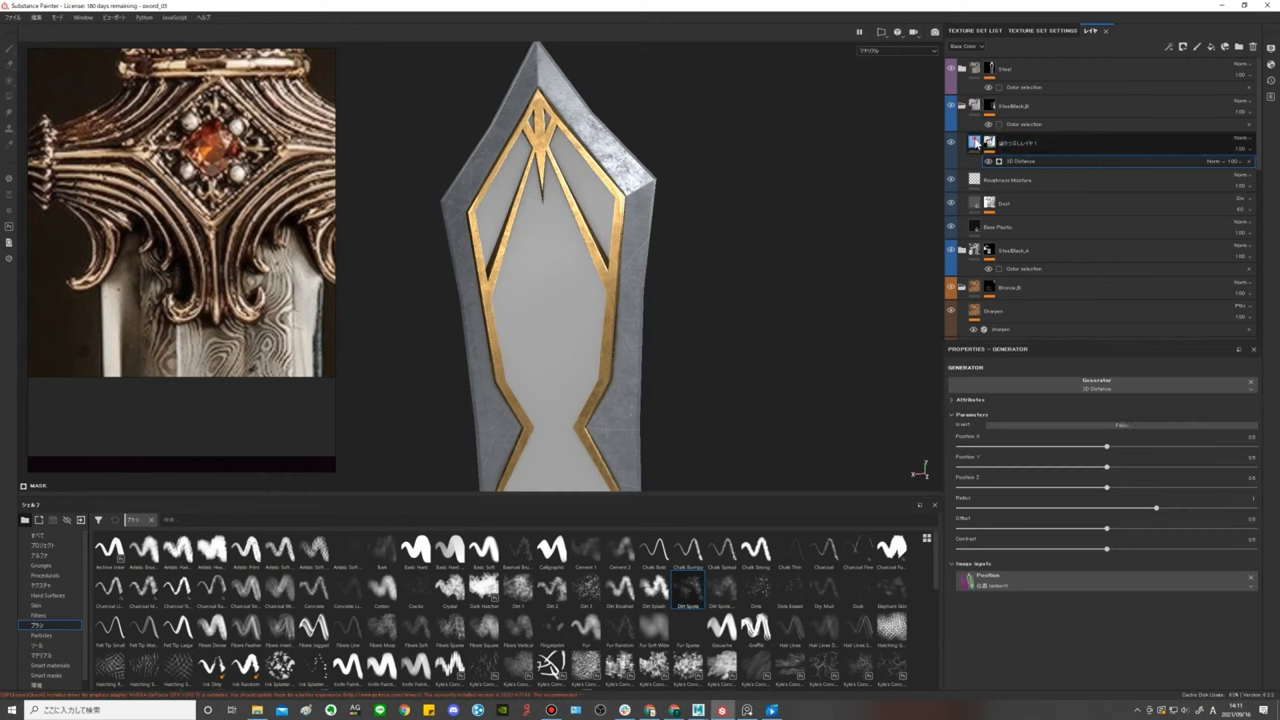
{"action": "left_click", "coordinate": [975, 142]}
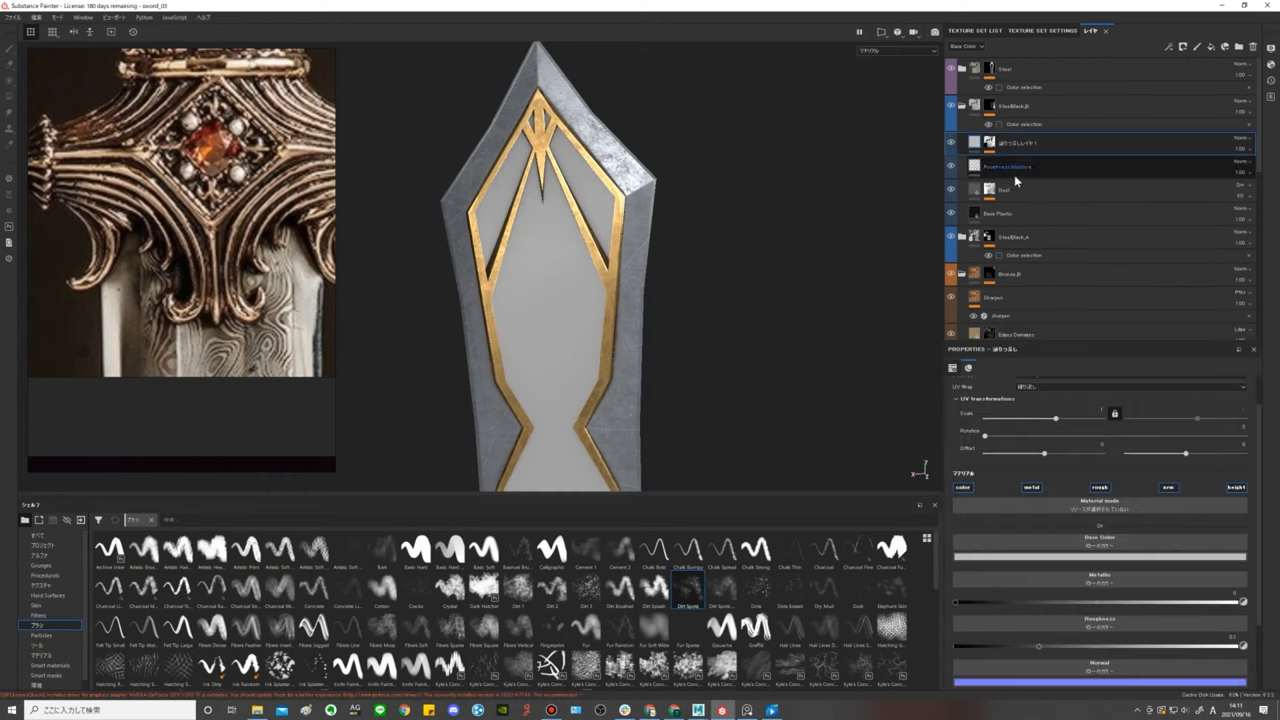
Make the fill red and disable its roughness and metallic channels.
{"action": "left_click", "coordinate": [1103, 557]}
{"action": "left_click", "coordinate": [1156, 592]}
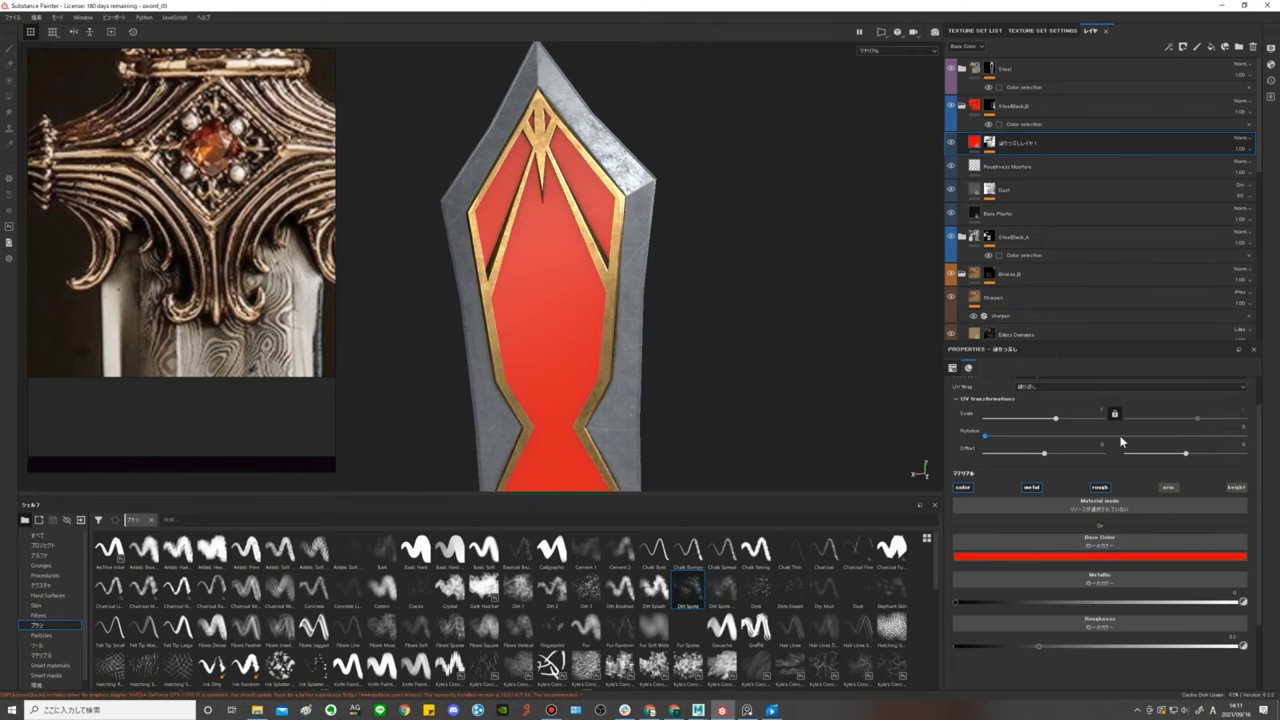
{"action": "left_click", "coordinate": [1097, 488]}
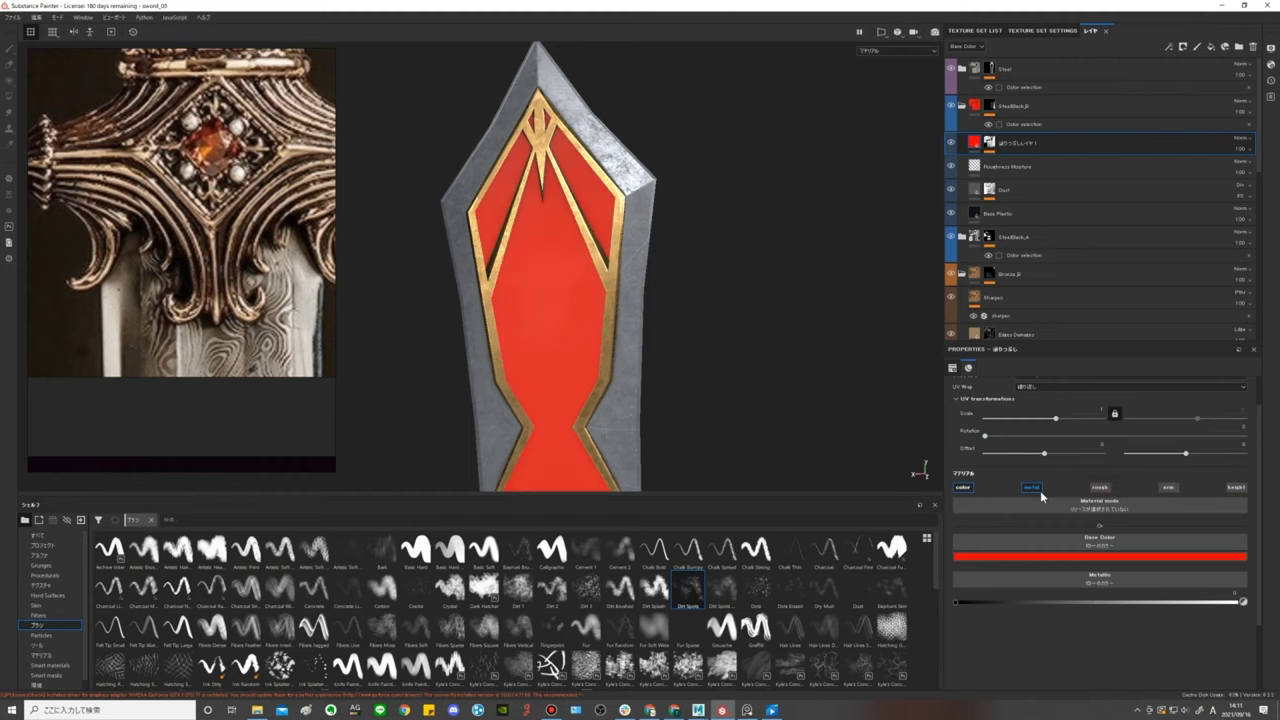
{"action": "left_click", "coordinate": [1031, 488]}
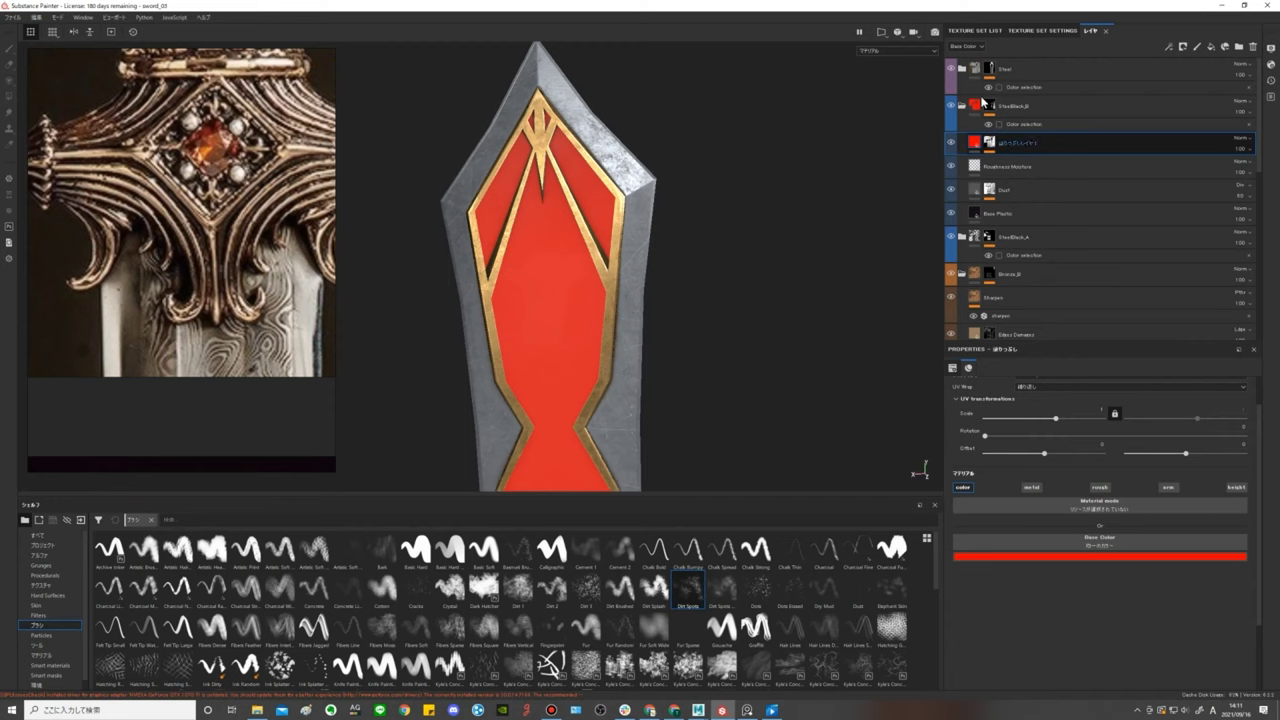
{"action": "left_click", "coordinate": [962, 69]}
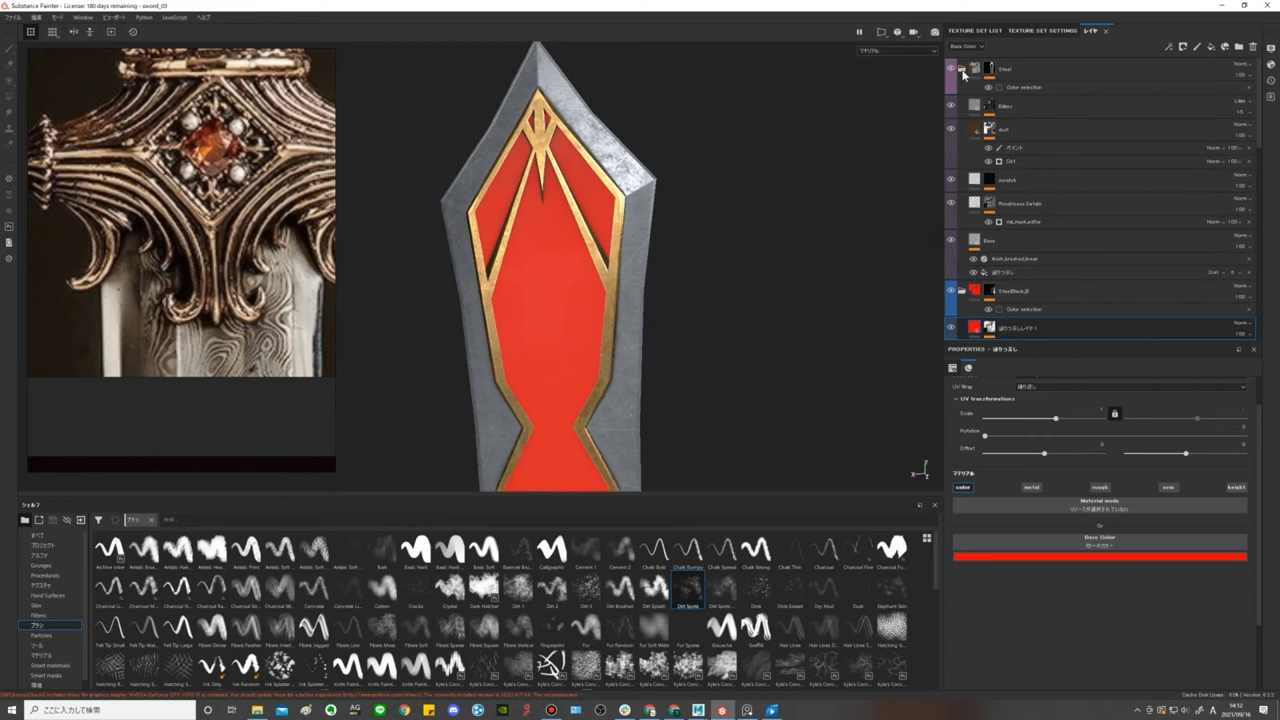
{"action": "left_click", "coordinate": [962, 70]}
Rename the fill layer HeightGradation and toggle it to compare the red inlay.
{"action": "double_click", "coordinate": [1010, 144]}
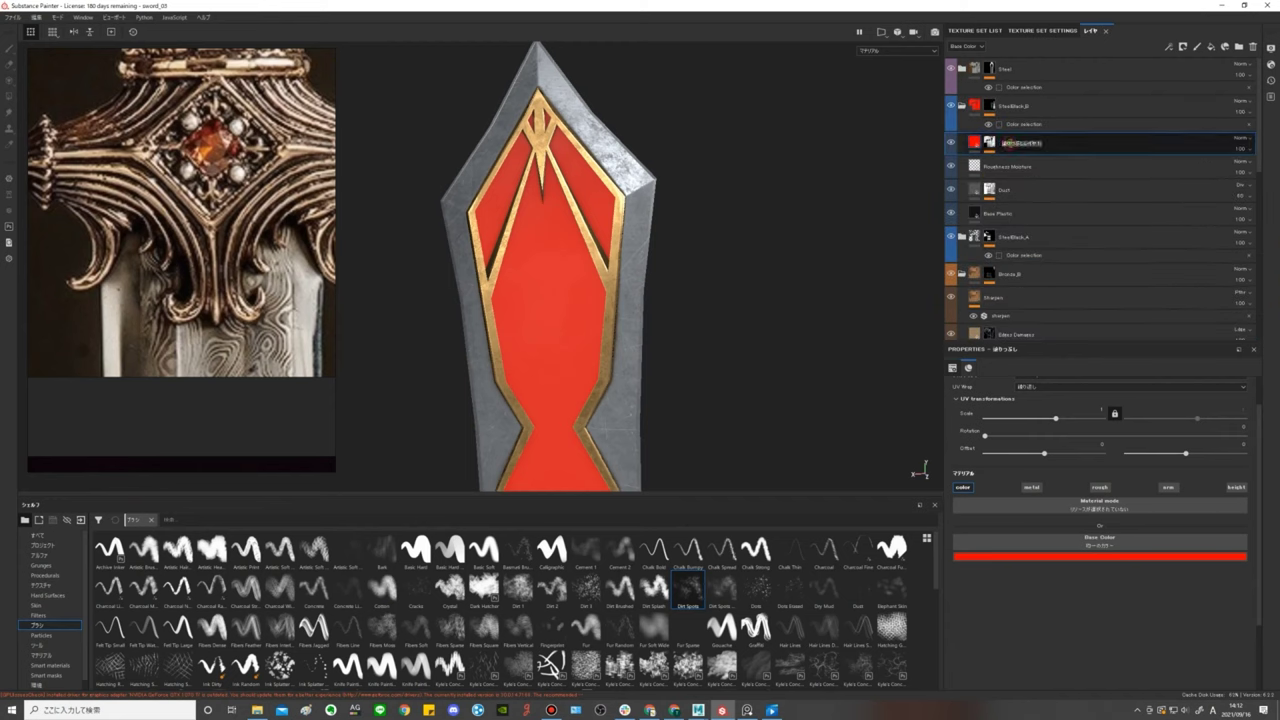
{"action": "type", "text": "HeightGradation"}
{"action": "key", "text": "Return"}
{"action": "left_click", "coordinate": [951, 143]}
{"action": "left_click", "coordinate": [951, 143]}
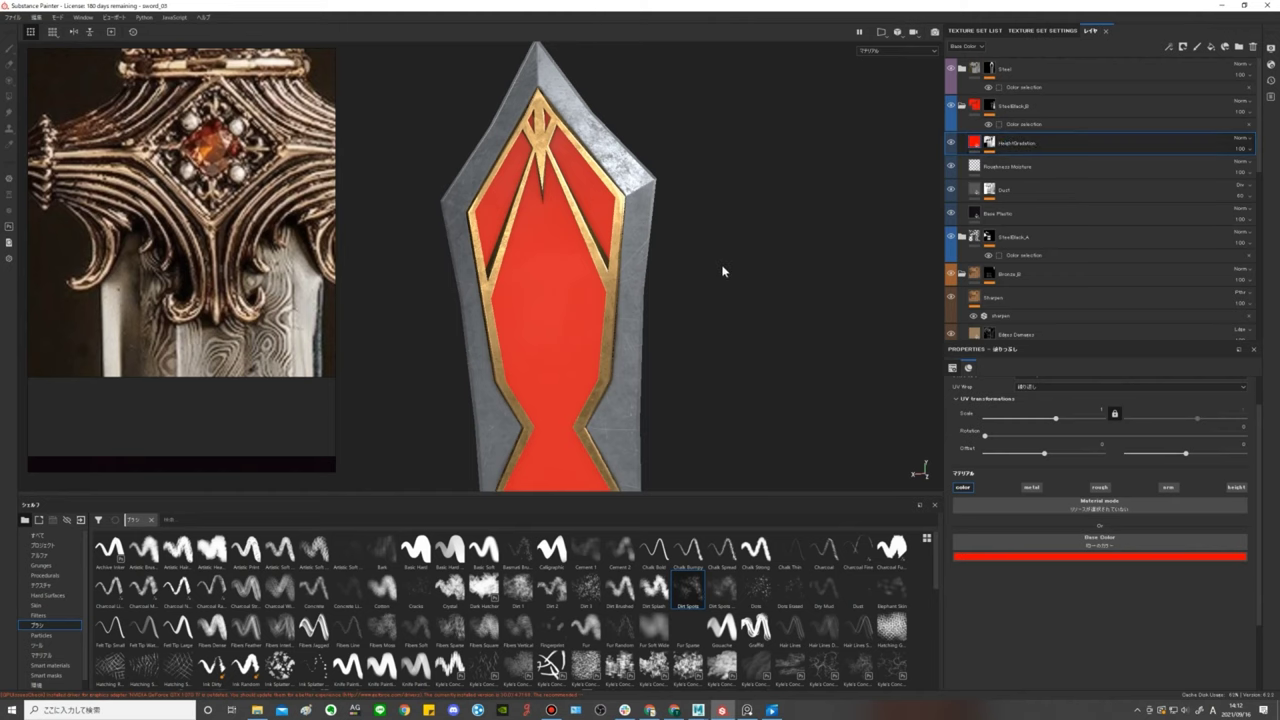
{"action": "scroll", "coordinate": [725, 268], "scroll_direction": "down", "scroll_amount": 4}
{"action": "left_click_drag", "start_coordinate": [722, 259], "coordinate": [720, 257], "text": "alt"}
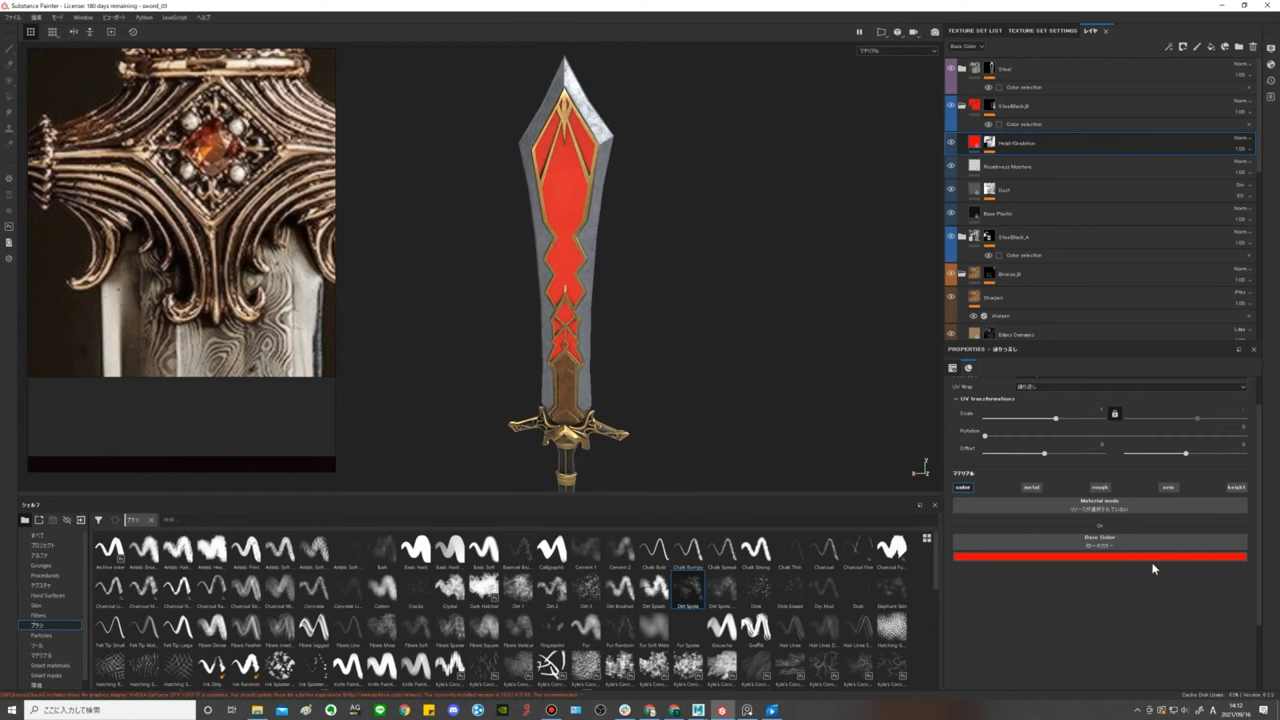
Set the 3D Distance generator's Position Y near 0 and invert the gradient.
{"action": "left_click", "coordinate": [989, 143]}
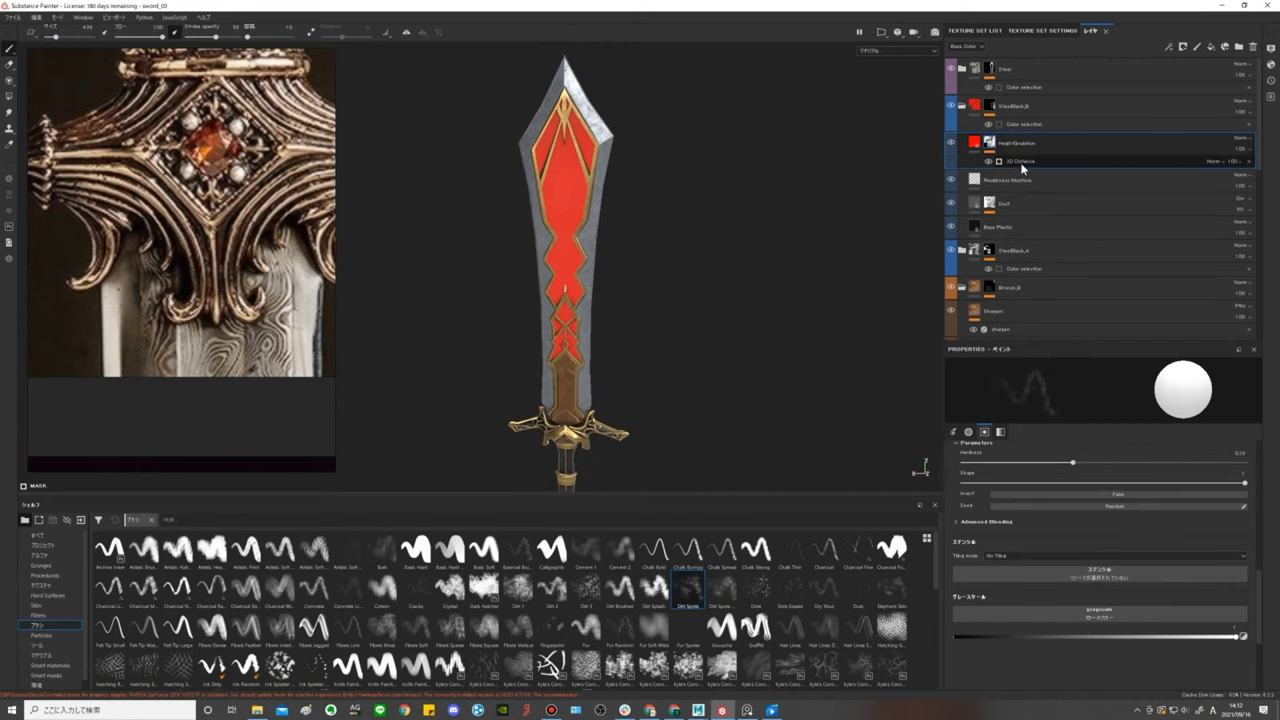
{"action": "left_click", "coordinate": [1020, 161]}
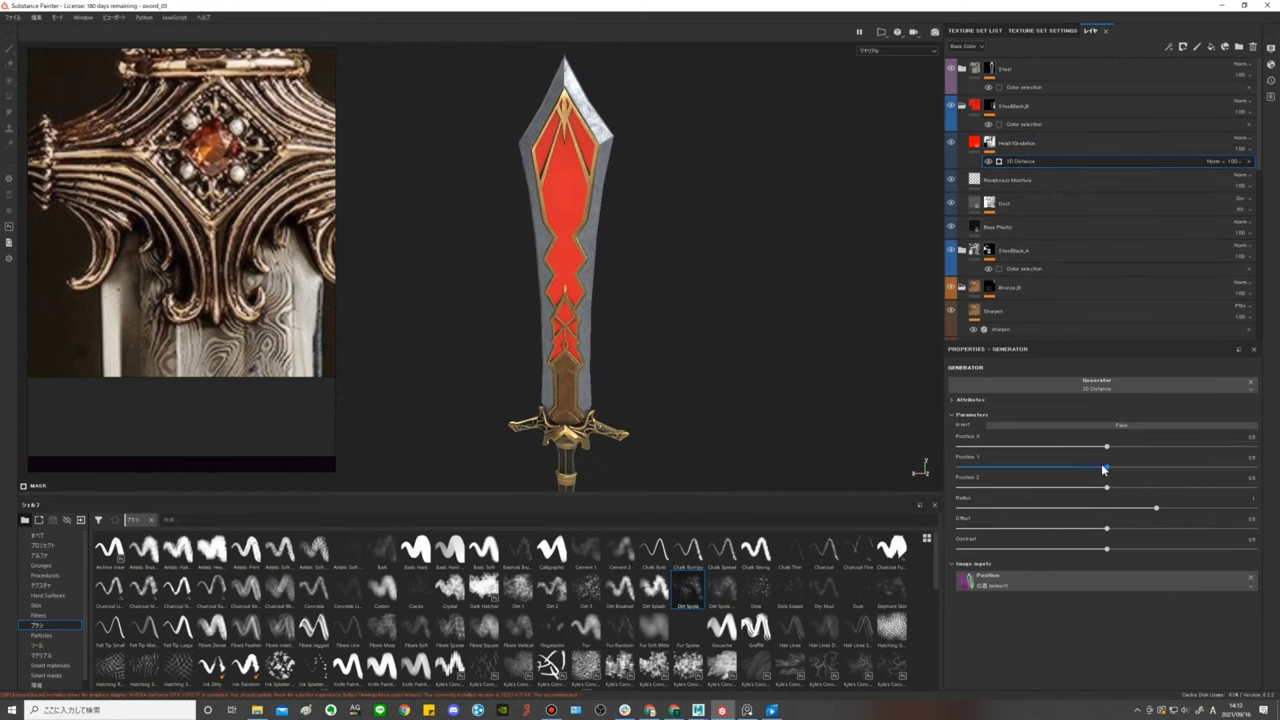
{"action": "left_click_drag", "start_coordinate": [1106, 467], "coordinate": [928, 477]}
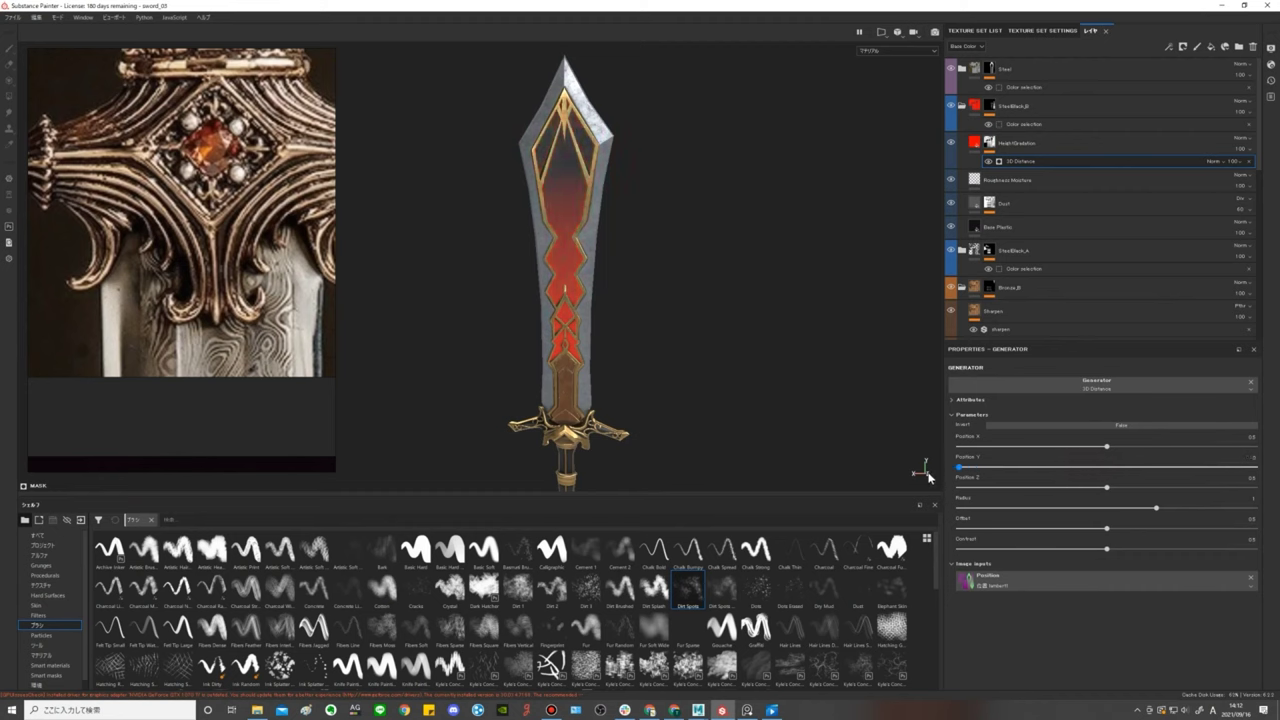
{"action": "mouse_move", "coordinate": [1013, 477]}
{"action": "left_mouse_down"}
{"action": "mouse_move", "coordinate": [1222, 482]}
{"action": "mouse_move", "coordinate": [854, 472]}
{"action": "left_mouse_up"}
{"action": "left_click", "coordinate": [1085, 427]}
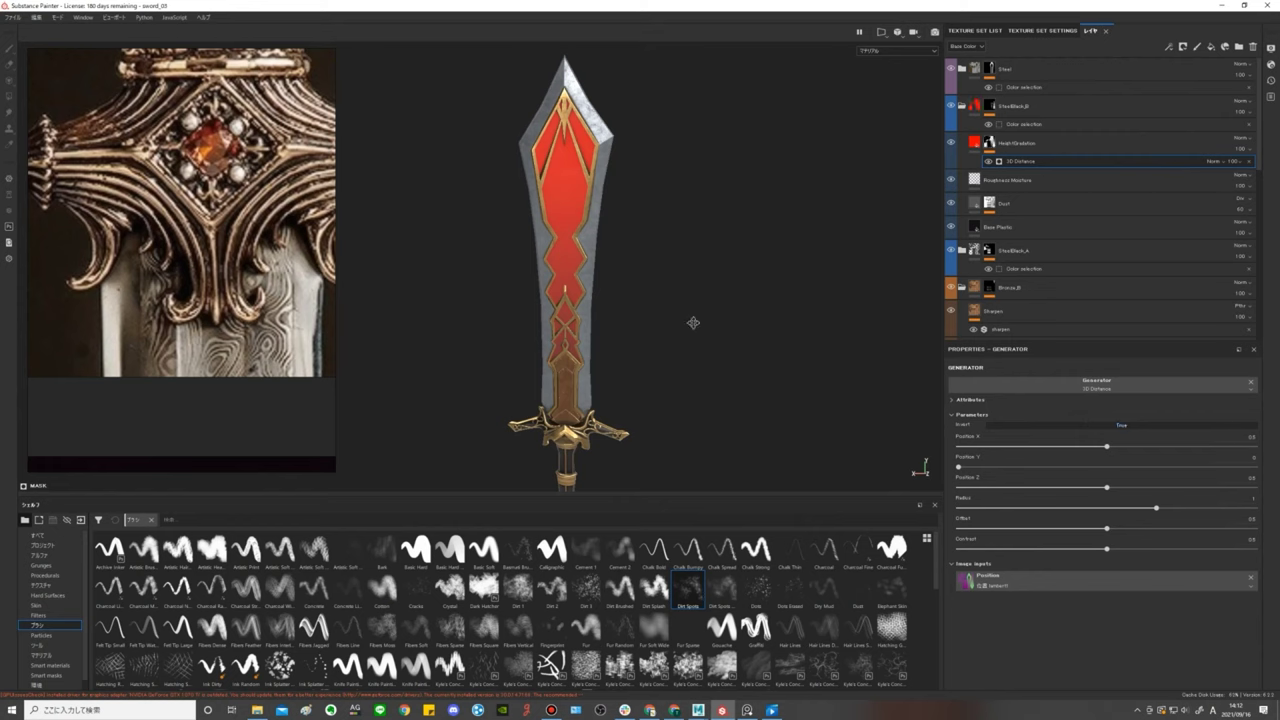
{"action": "left_click_drag", "start_coordinate": [693, 322], "coordinate": [715, 326], "text": "alt"}
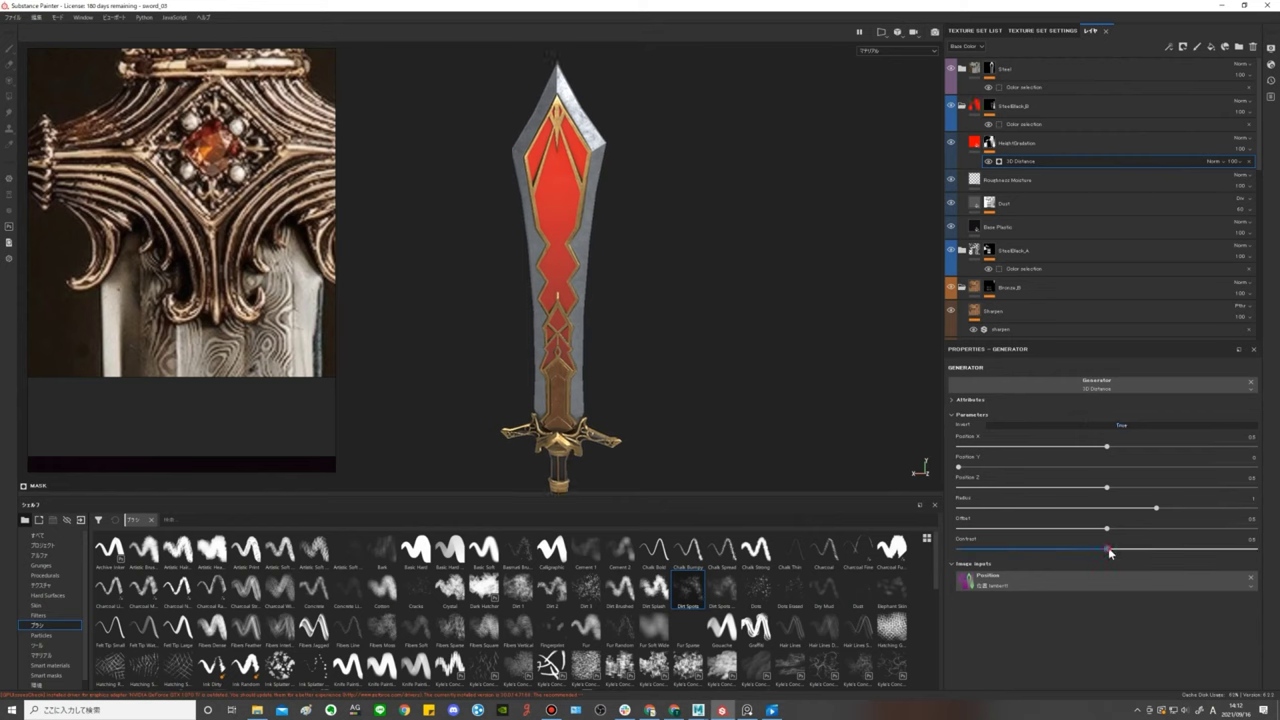
Widen the gradient radius to 1.5 and adjust contrast so the red darkens toward the guard.
{"action": "mouse_move", "coordinate": [1187, 550]}
{"action": "left_mouse_down"}
{"action": "mouse_move", "coordinate": [1210, 550]}
{"action": "mouse_move", "coordinate": [1256, 510]}
{"action": "left_mouse_up"}
{"action": "left_click", "coordinate": [1157, 509]}
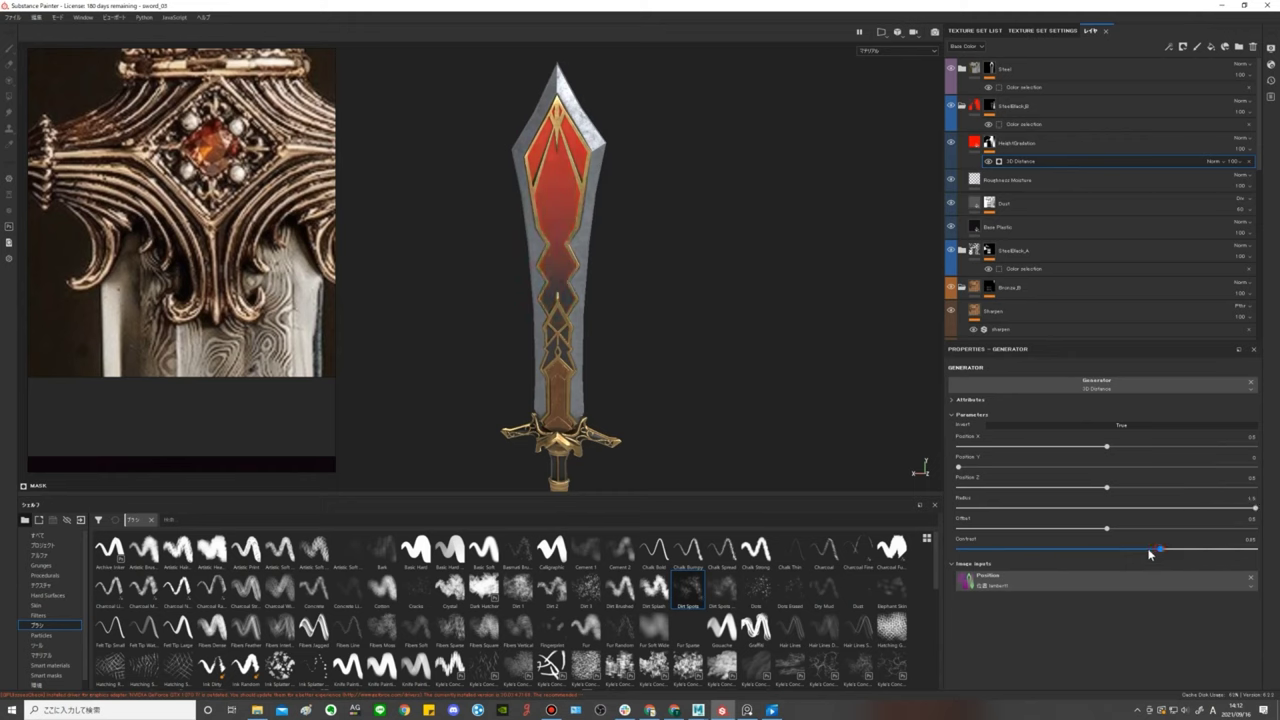
{"action": "left_click_drag", "start_coordinate": [1150, 554], "coordinate": [1056, 557]}
{"action": "left_click_drag", "start_coordinate": [1150, 561], "coordinate": [1170, 558]}
{"action": "scroll", "coordinate": [637, 212], "scroll_direction": "up", "scroll_amount": 2}
{"action": "scroll", "coordinate": [617, 234], "scroll_direction": "up", "scroll_amount": 2}
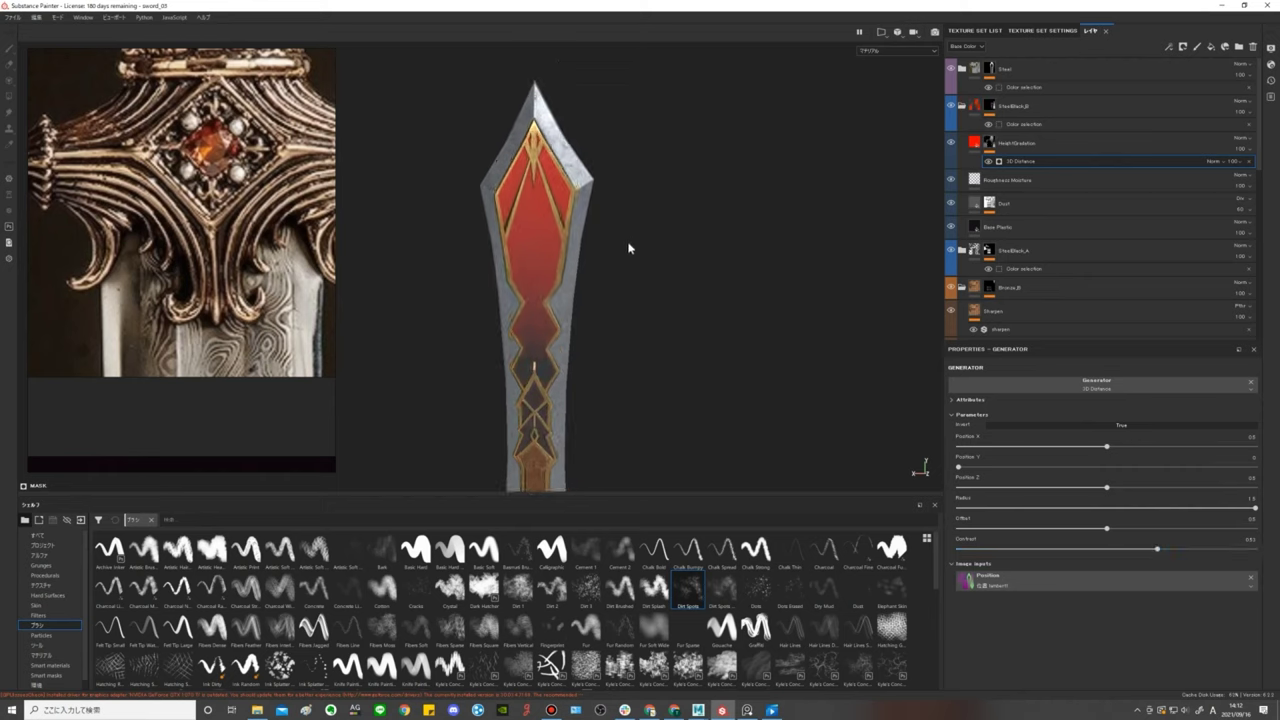
{"action": "left_click", "coordinate": [1167, 149]}
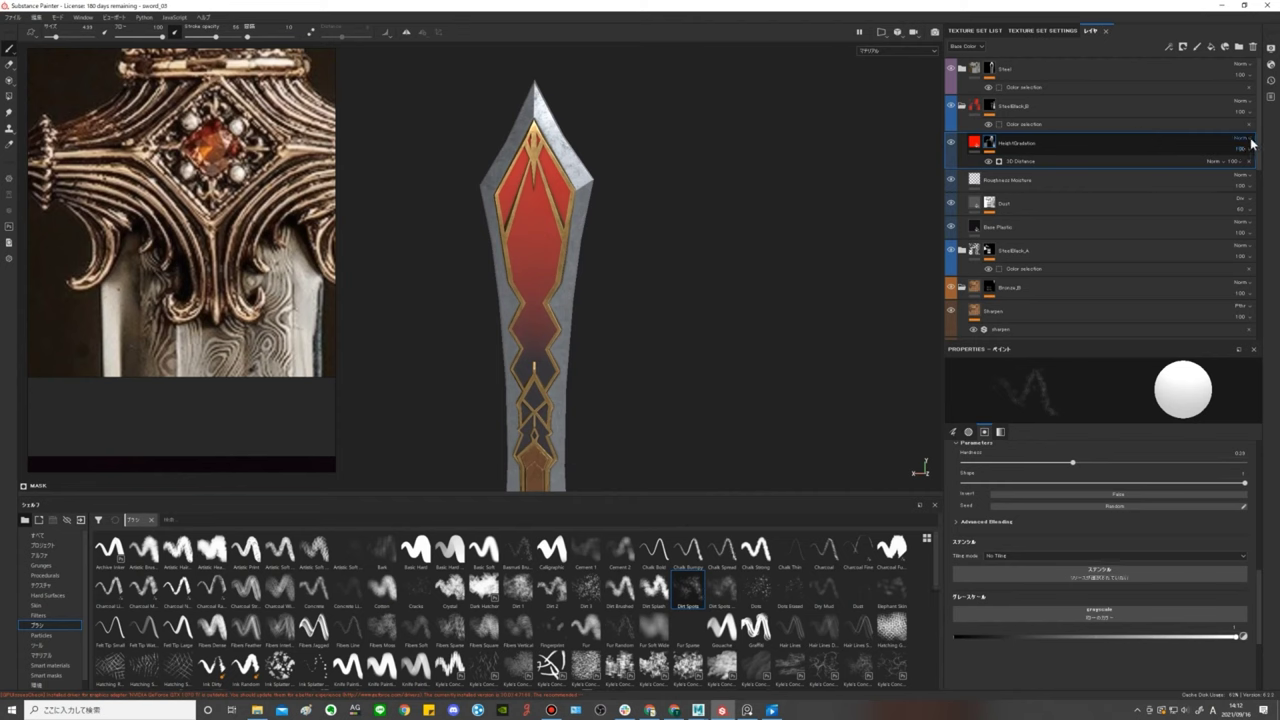
Set HeightGradation's blend mode to Overlay for a deeper maroon inlay.
{"action": "left_click", "coordinate": [1249, 139]}
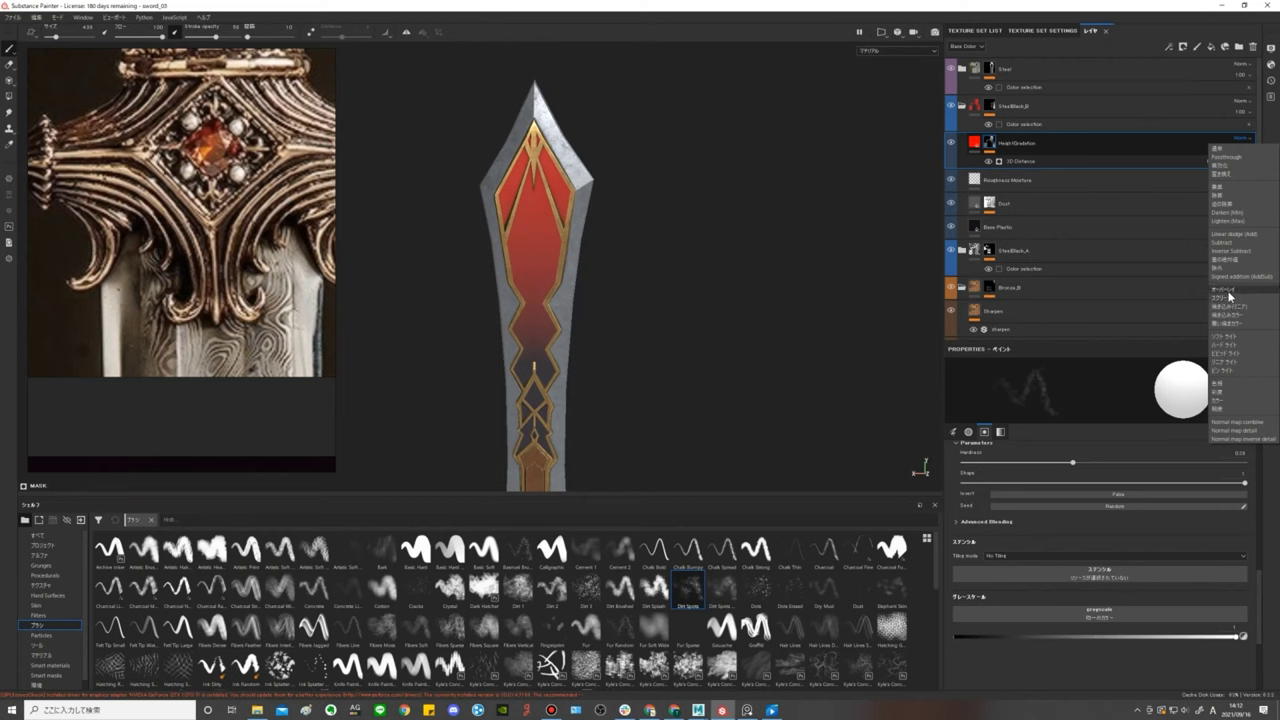
{"action": "left_click", "coordinate": [1231, 343]}
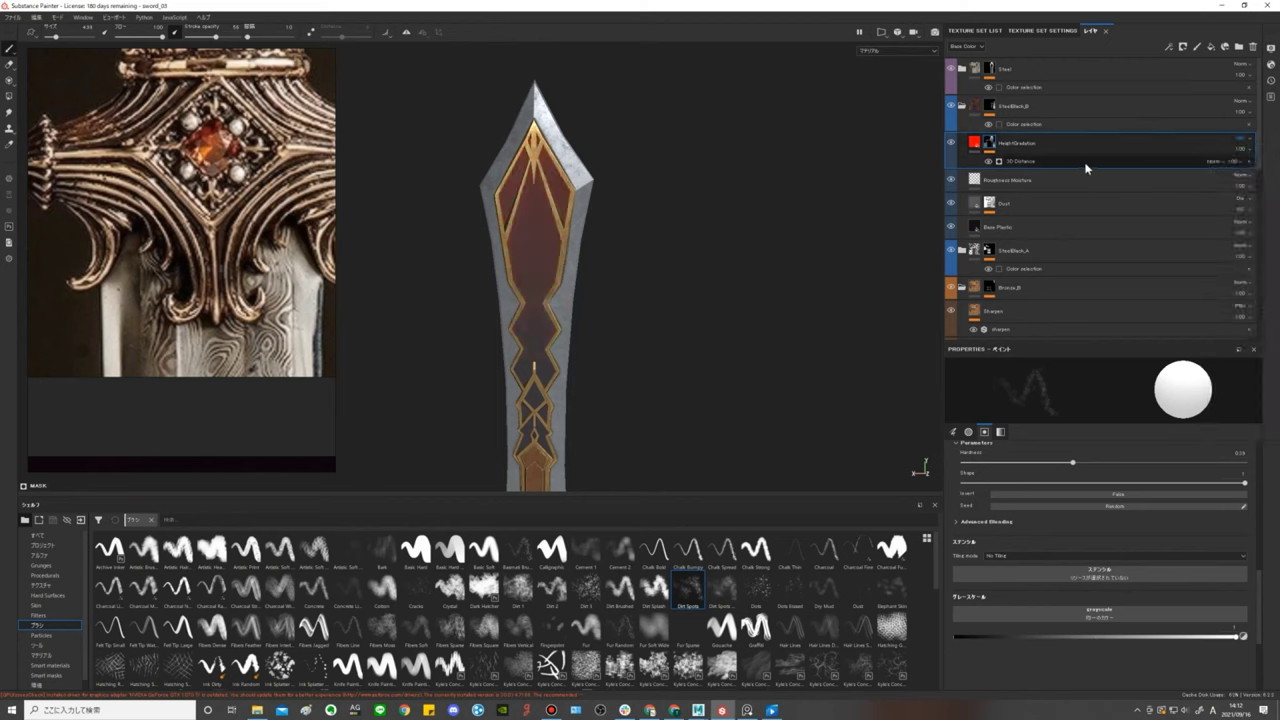
{"action": "left_click", "coordinate": [976, 148]}
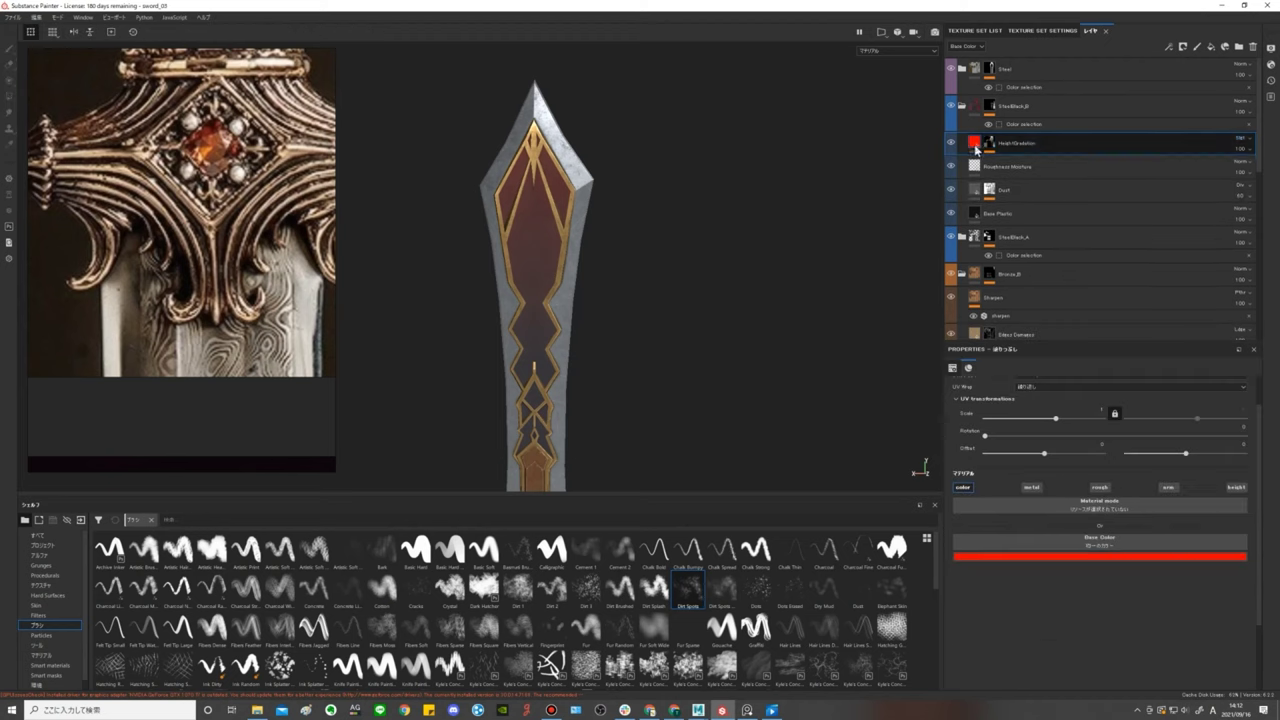
Zoom the reference board to the dark-blue sword blade for comparison.
{"action": "left_click", "coordinate": [229, 285]}
{"action": "scroll", "coordinate": [229, 285], "scroll_direction": "down", "scroll_amount": 5}
{"action": "scroll", "coordinate": [229, 285], "scroll_direction": "up", "scroll_amount": 2}
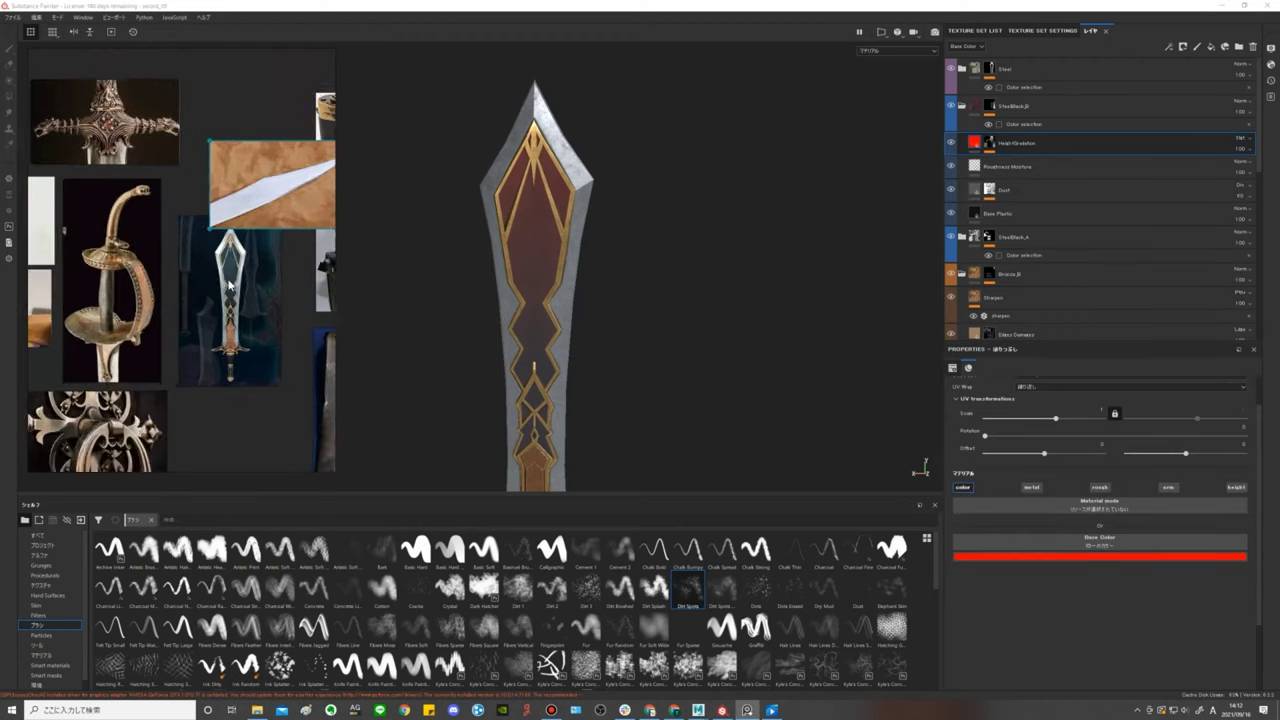
{"action": "scroll", "coordinate": [229, 285], "scroll_direction": "up", "scroll_amount": 5}
{"action": "scroll", "coordinate": [233, 247], "scroll_direction": "up", "scroll_amount": 3}
{"action": "scroll", "coordinate": [215, 280], "scroll_direction": "down", "scroll_amount": 1}
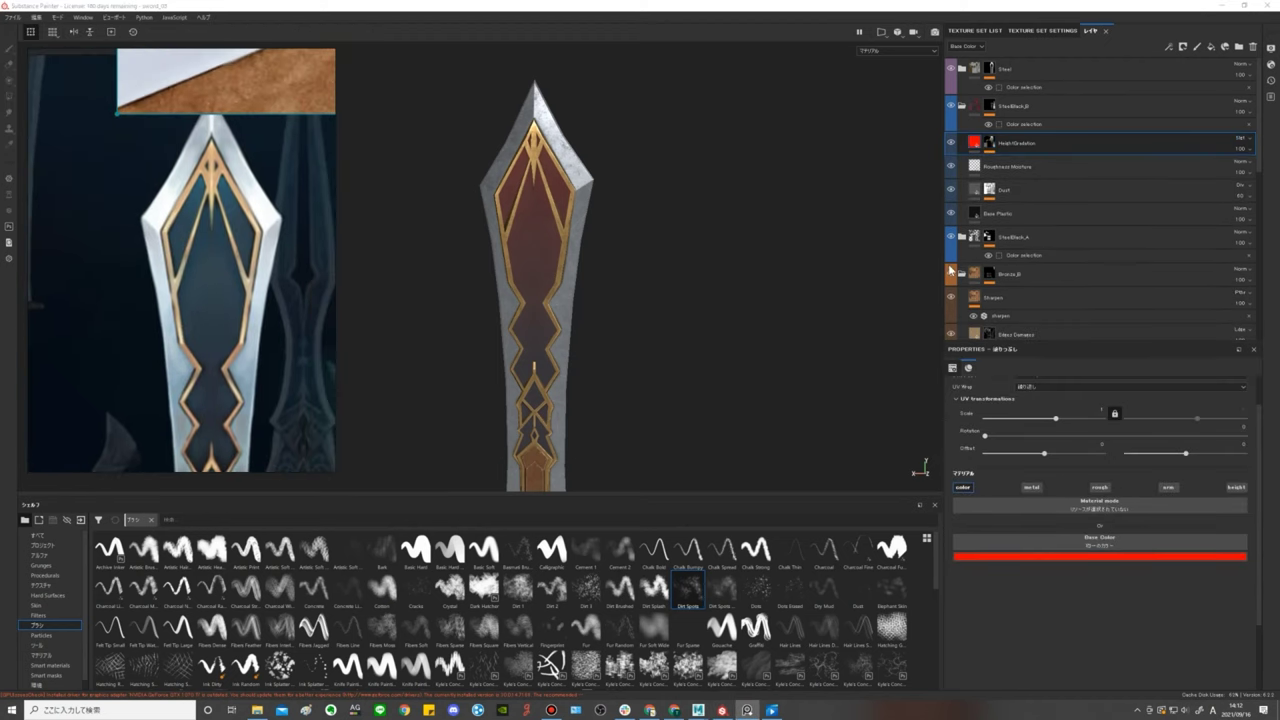
{"action": "left_click", "coordinate": [1105, 557]}
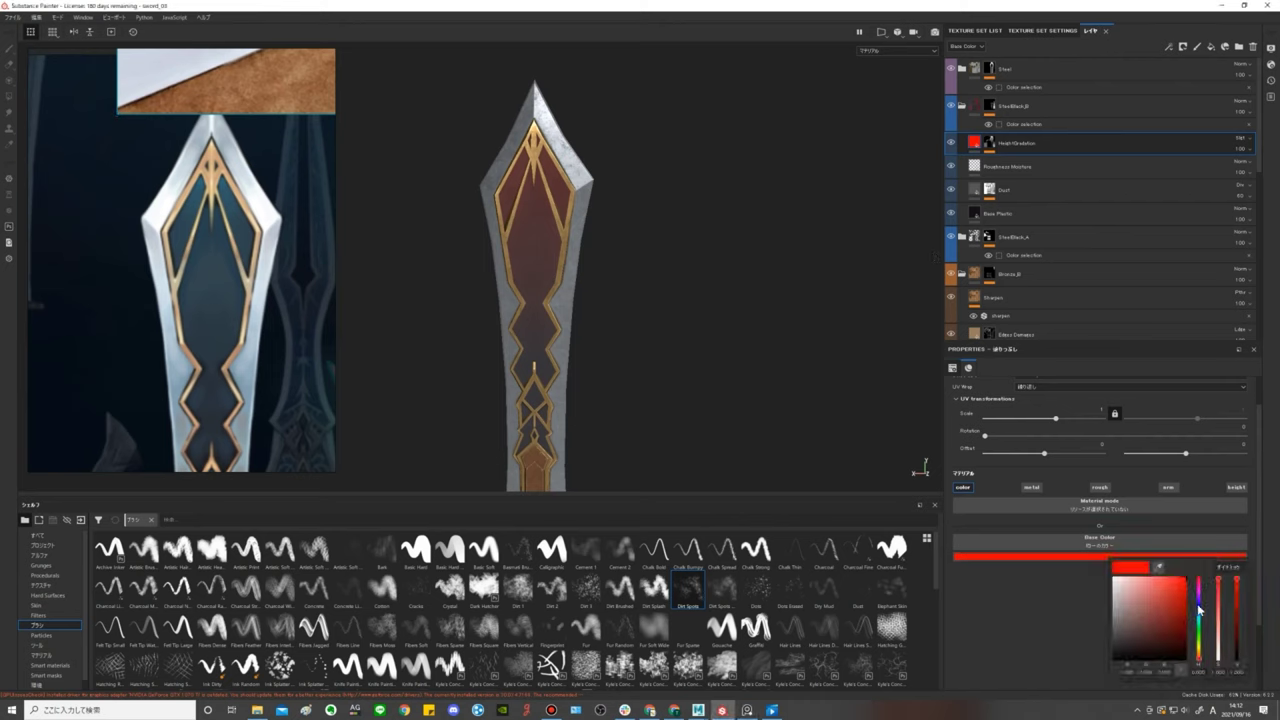
Change HeightGradation's base colour from red to cyan and lower its opacity to about 71.
{"action": "left_click", "coordinate": [1201, 628]}
{"action": "left_click_drag", "start_coordinate": [1200, 622], "coordinate": [1200, 619]}
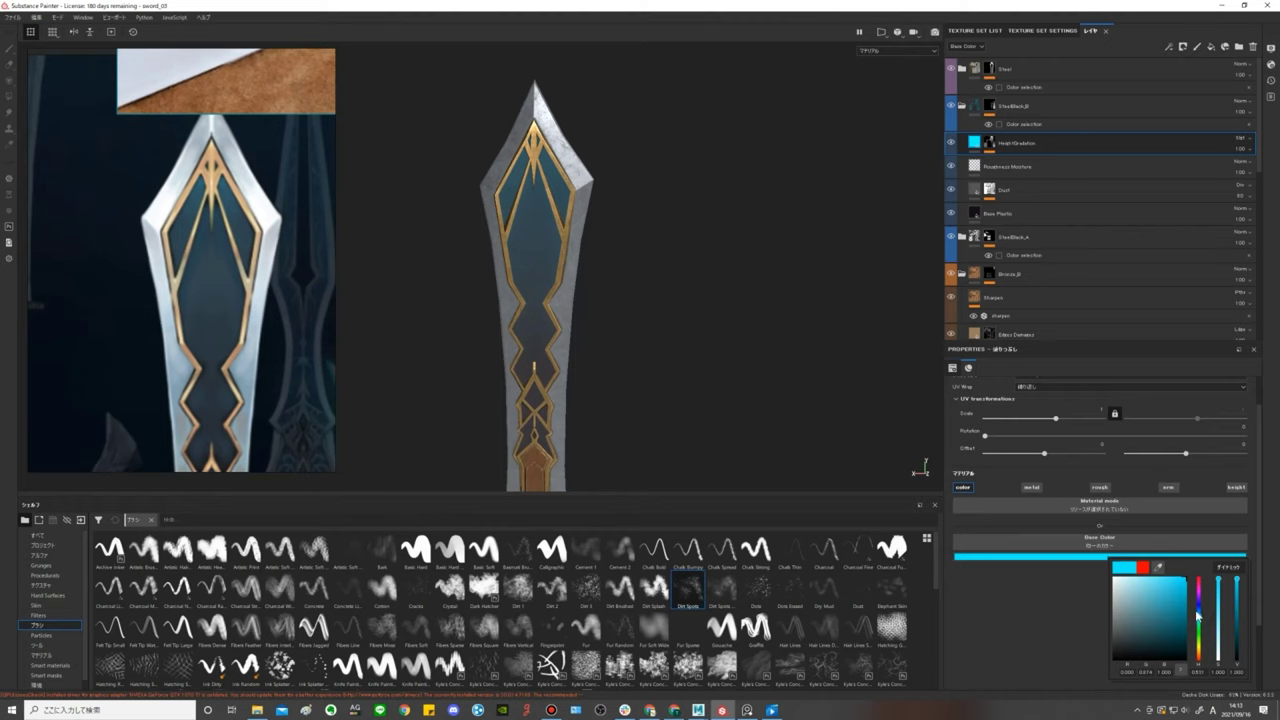
{"action": "left_click", "coordinate": [1240, 149]}
{"action": "left_click_drag", "start_coordinate": [1274, 170], "coordinate": [1251, 176]}
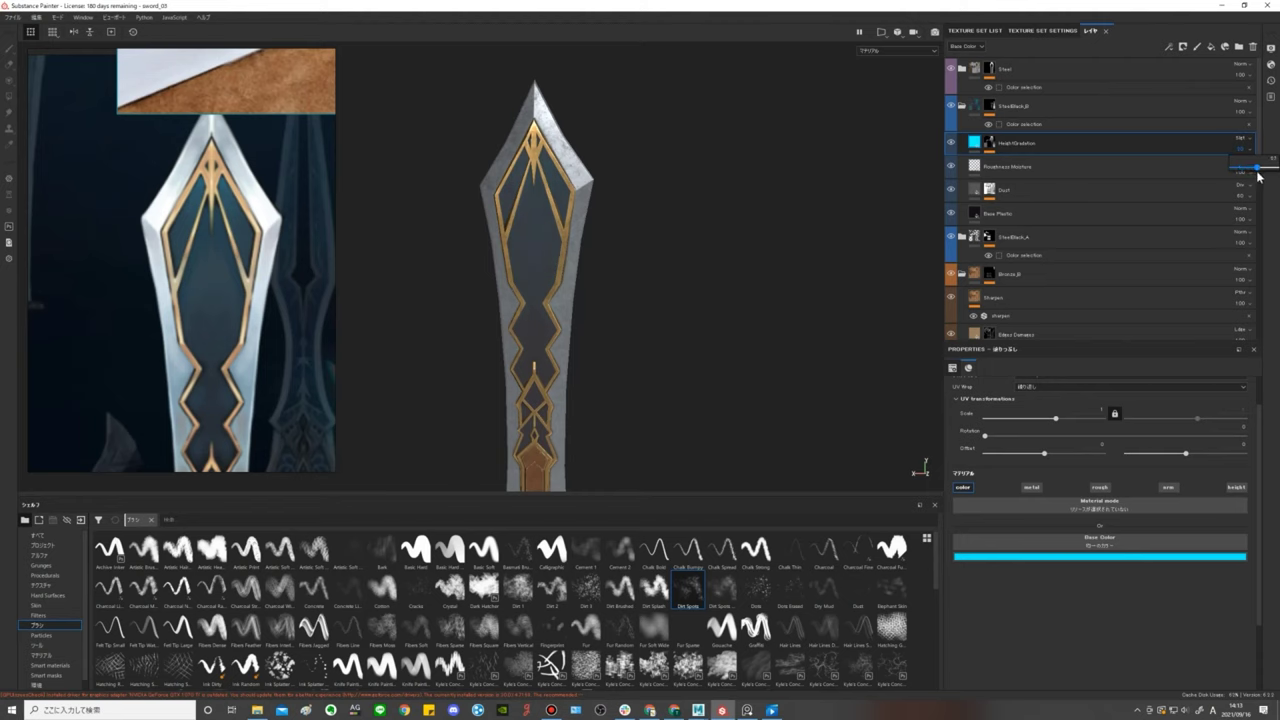
{"action": "scroll", "coordinate": [749, 260], "scroll_direction": "down", "scroll_amount": 2}
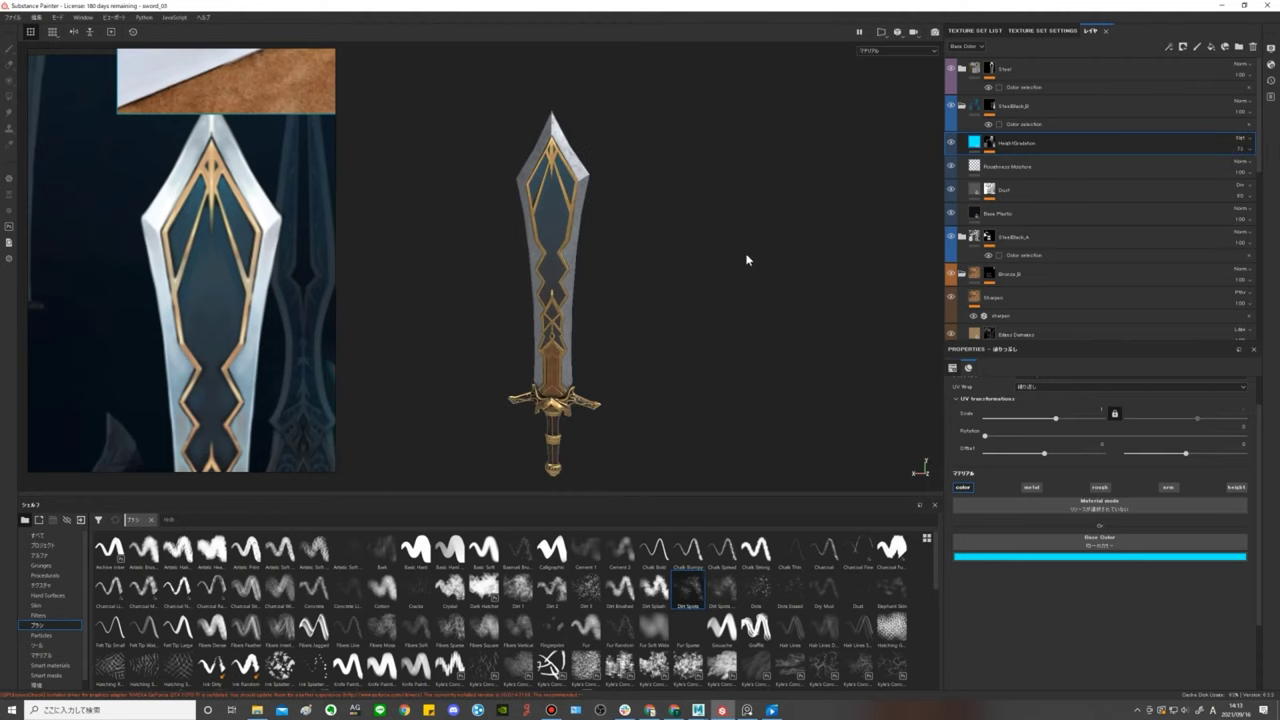
{"action": "scroll", "coordinate": [735, 260], "scroll_direction": "down", "scroll_amount": 2}
{"action": "scroll", "coordinate": [745, 275], "scroll_direction": "up", "scroll_amount": 2}
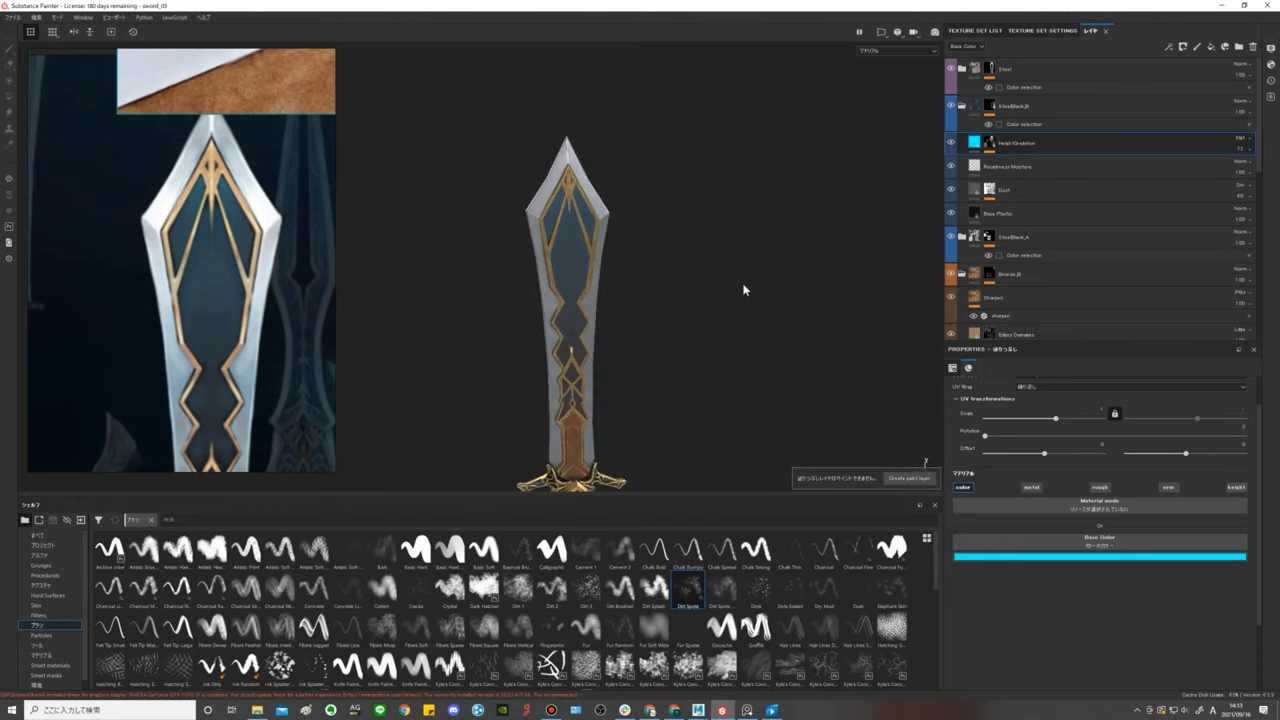
{"action": "scroll", "coordinate": [700, 293], "scroll_direction": "up", "scroll_amount": 1}
{"action": "scroll", "coordinate": [660, 295], "scroll_direction": "up", "scroll_amount": 1}
{"action": "scroll", "coordinate": [233, 275], "scroll_direction": "down", "scroll_amount": 3}
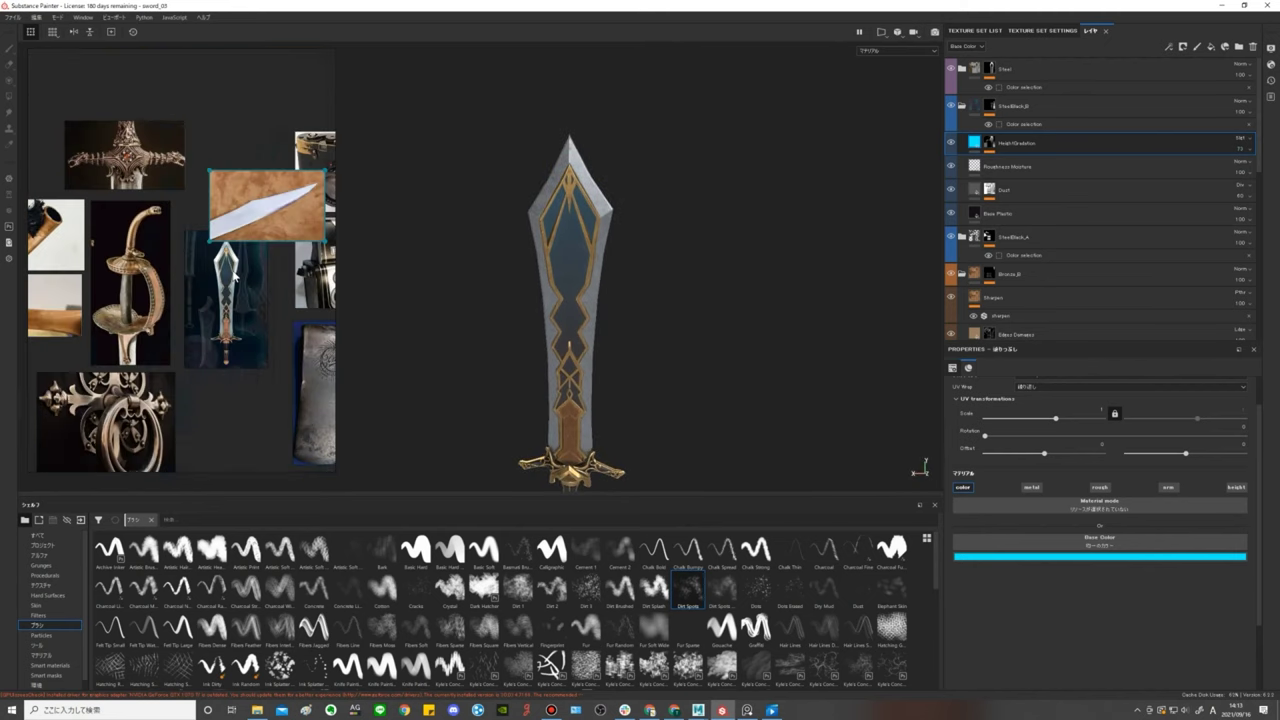
{"action": "scroll", "coordinate": [240, 280], "scroll_direction": "up", "scroll_amount": 1}
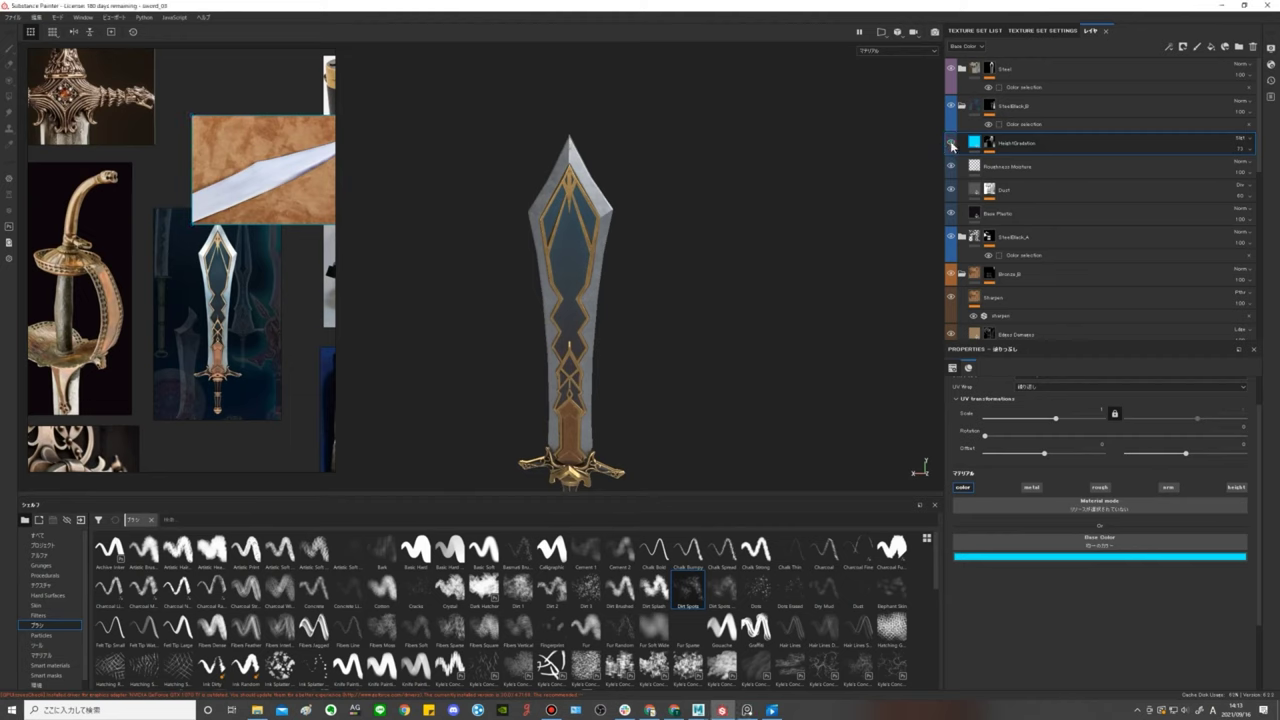
Turn off the Base Plastic layer's nrm channel, keeping its black base colour unchanged.
{"action": "left_click", "coordinate": [1015, 219]}
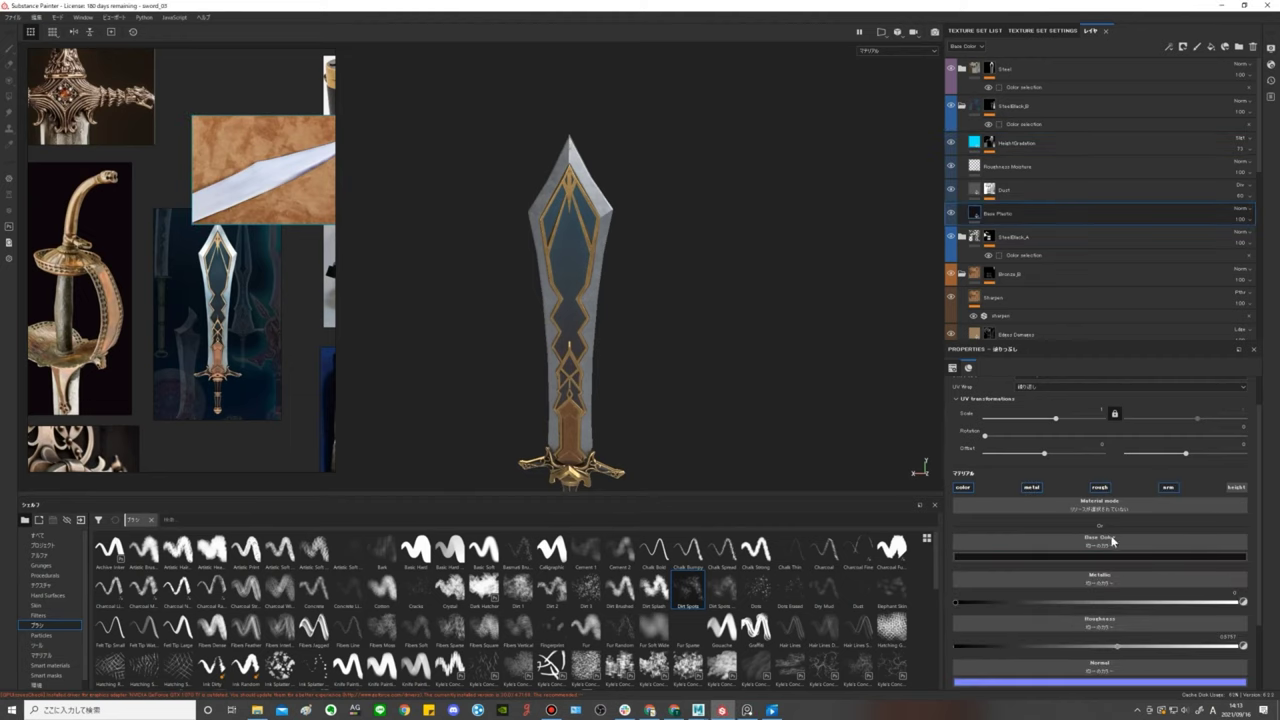
{"action": "left_click", "coordinate": [1108, 556]}
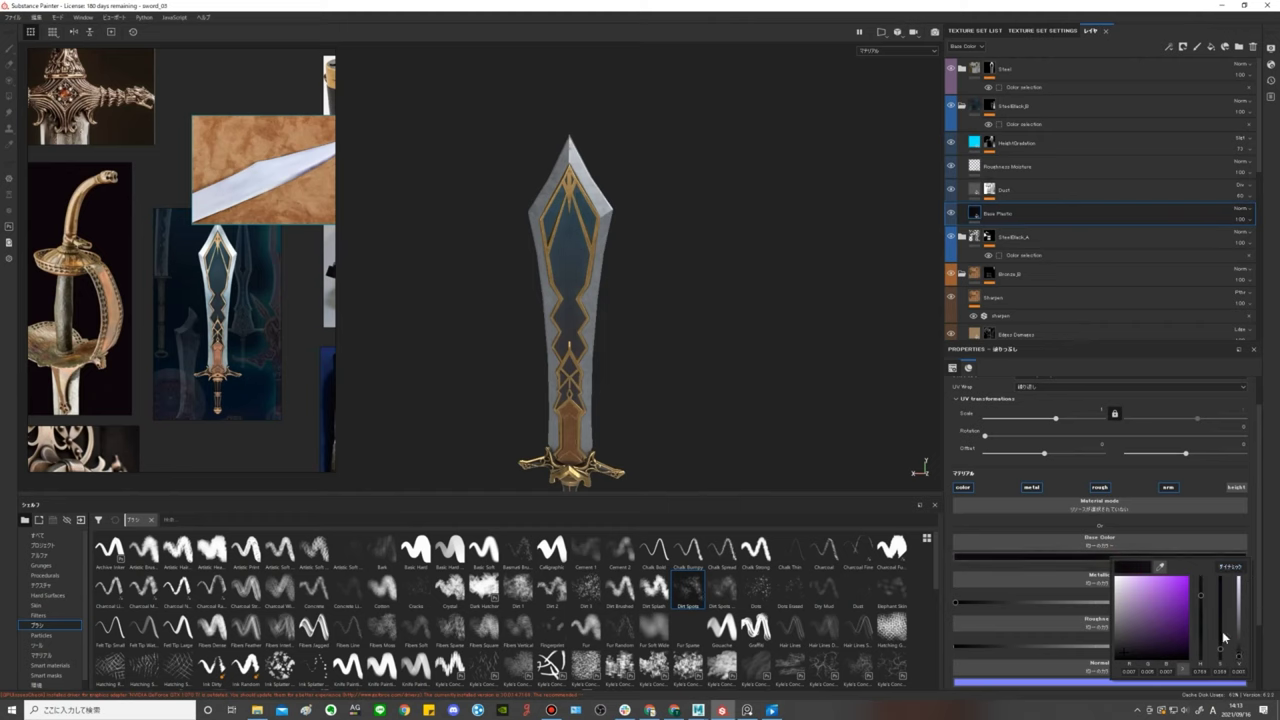
{"action": "left_click", "coordinate": [950, 215]}
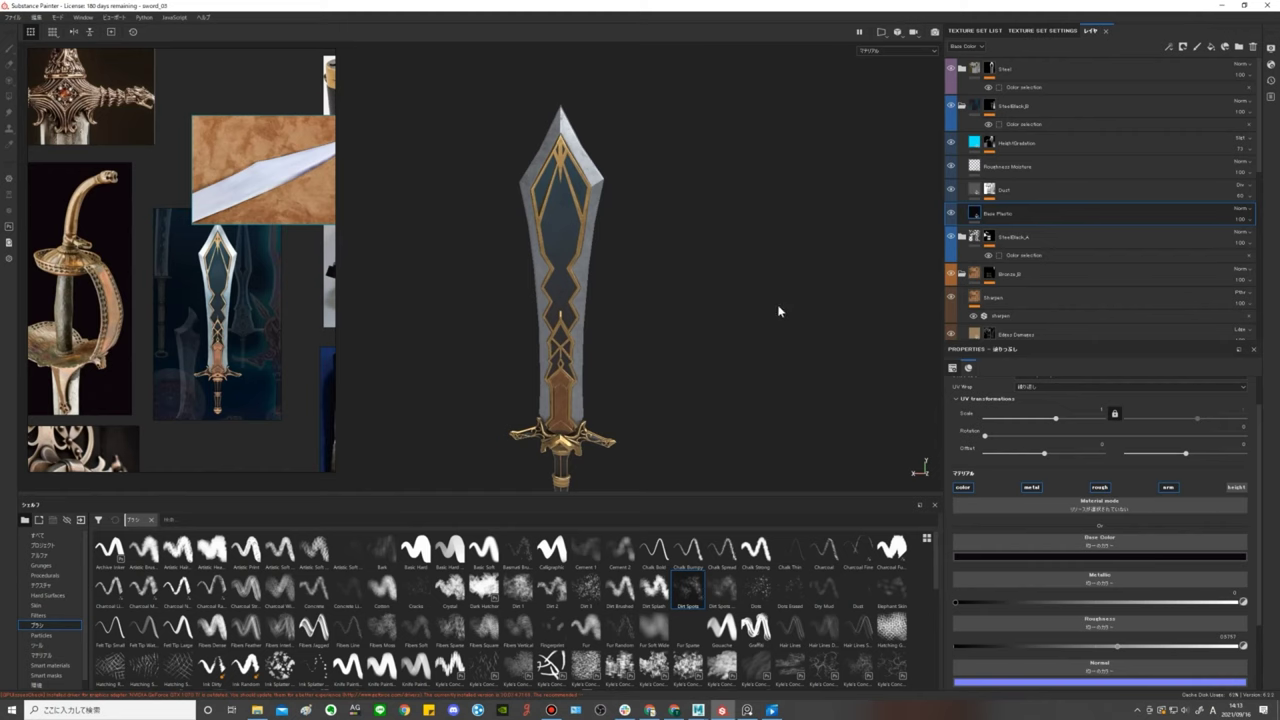
{"action": "scroll", "coordinate": [842, 329], "scroll_direction": "up", "scroll_amount": 5}
{"action": "left_click", "coordinate": [1169, 488]}
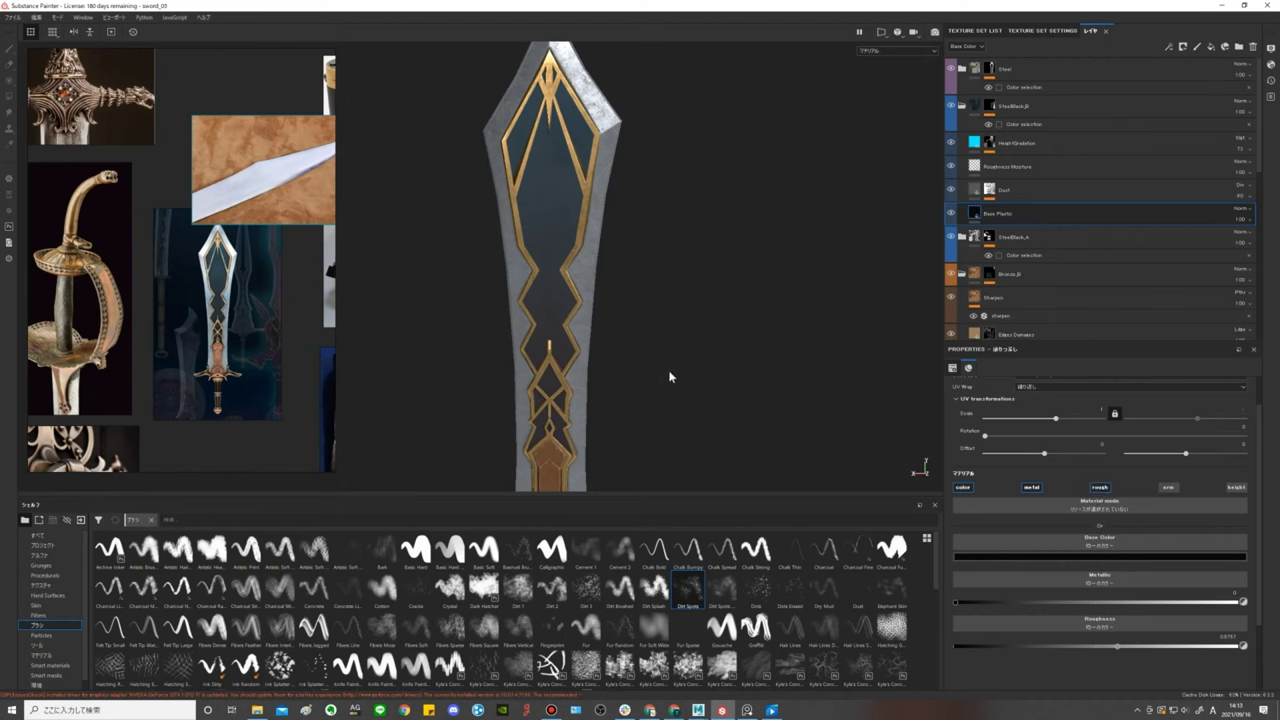
Orbit to view the crossguard from below and collapse the SteelBlack_B layer group.
{"action": "scroll", "coordinate": [670, 377], "scroll_direction": "up", "scroll_amount": 5}
{"action": "mouse_move", "coordinate": [586, 277]}
{"action": "middle_mouse_down"}
{"action": "mouse_move", "coordinate": [600, 320]}
{"action": "mouse_move", "coordinate": [672, 316]}
{"action": "mouse_move", "coordinate": [620, 297]}
{"action": "mouse_move", "coordinate": [658, 298]}
{"action": "middle_mouse_up"}
{"action": "middle_click_drag", "start_coordinate": [738, 288], "coordinate": [654, 266]}
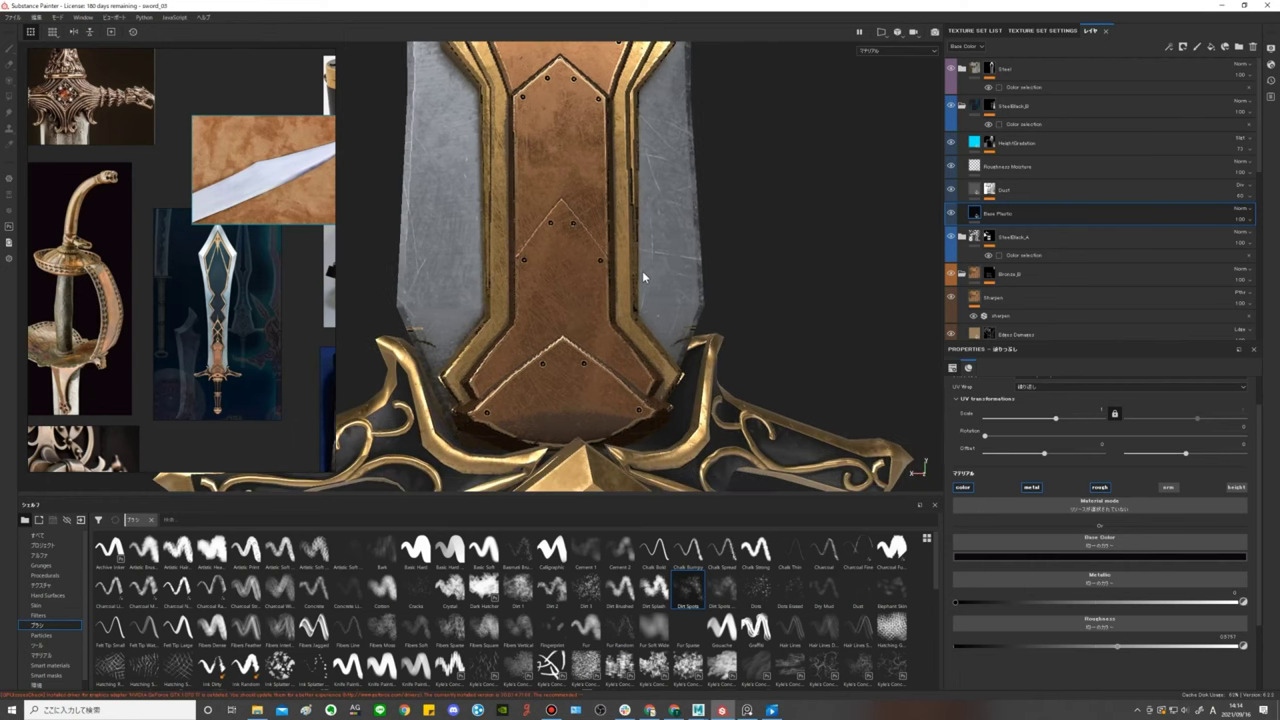
{"action": "mouse_move", "coordinate": [643, 274]}
{"action": "left_mouse_down", "text": "alt"}
{"action": "mouse_move", "coordinate": [707, 199]}
{"action": "mouse_move", "coordinate": [693, 292]}
{"action": "left_mouse_up", "text": "alt"}
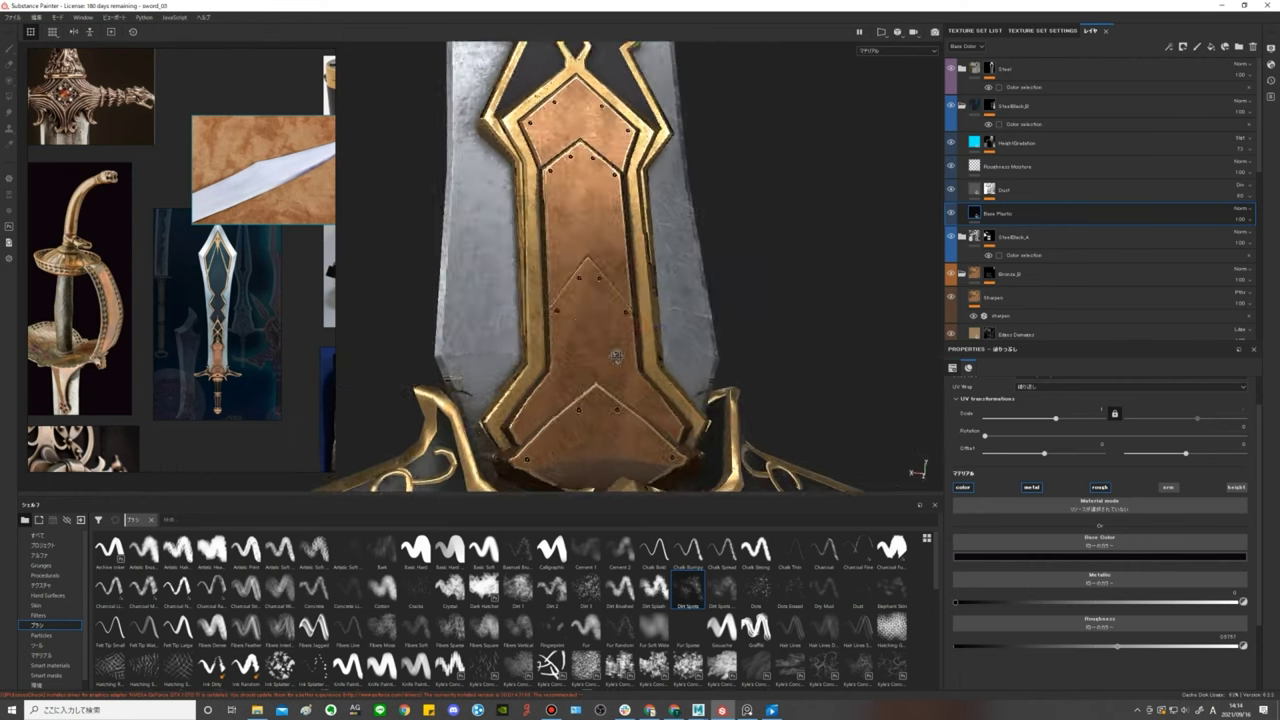
{"action": "scroll", "coordinate": [1079, 264], "scroll_direction": "down", "scroll_amount": 3}
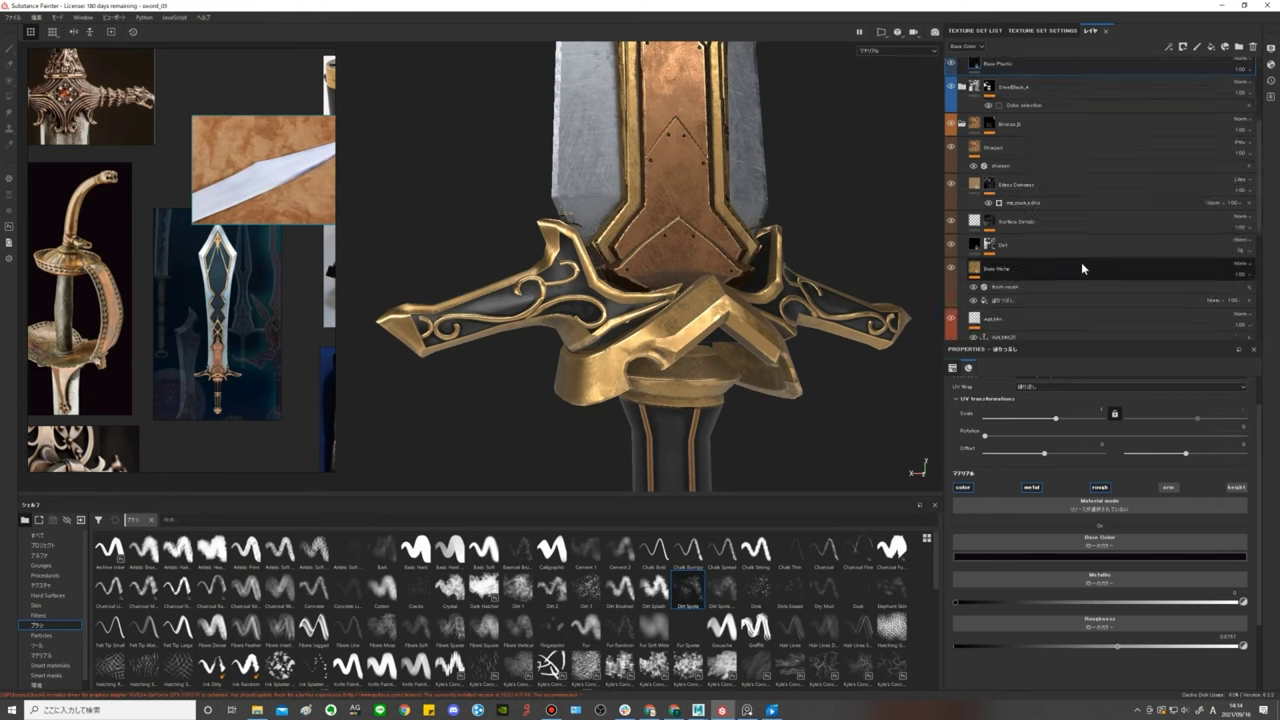
{"action": "scroll", "coordinate": [1087, 269], "scroll_direction": "down", "scroll_amount": 1}
{"action": "scroll", "coordinate": [1065, 215], "scroll_direction": "down", "scroll_amount": 1}
{"action": "scroll", "coordinate": [1066, 210], "scroll_direction": "up", "scroll_amount": 1}
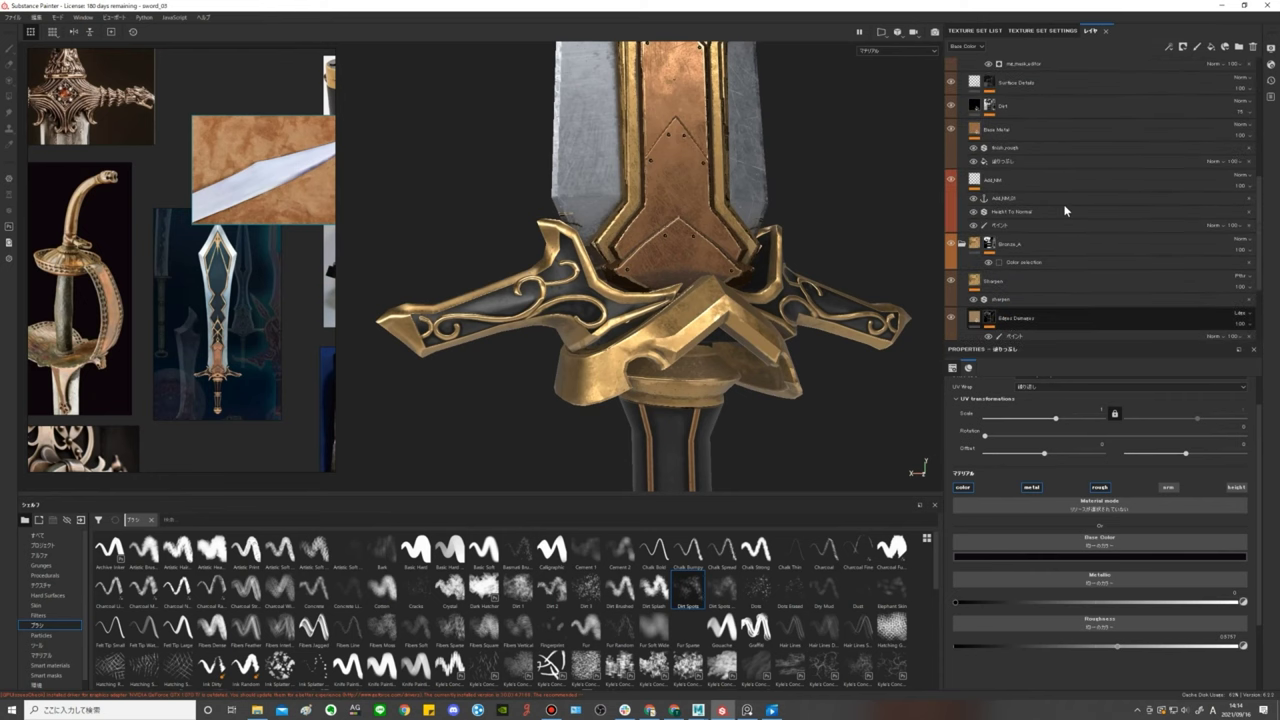
{"action": "left_click", "coordinate": [1056, 200]}
{"action": "scroll", "coordinate": [1039, 146], "scroll_direction": "up", "scroll_amount": 2}
{"action": "left_click", "coordinate": [960, 108]}
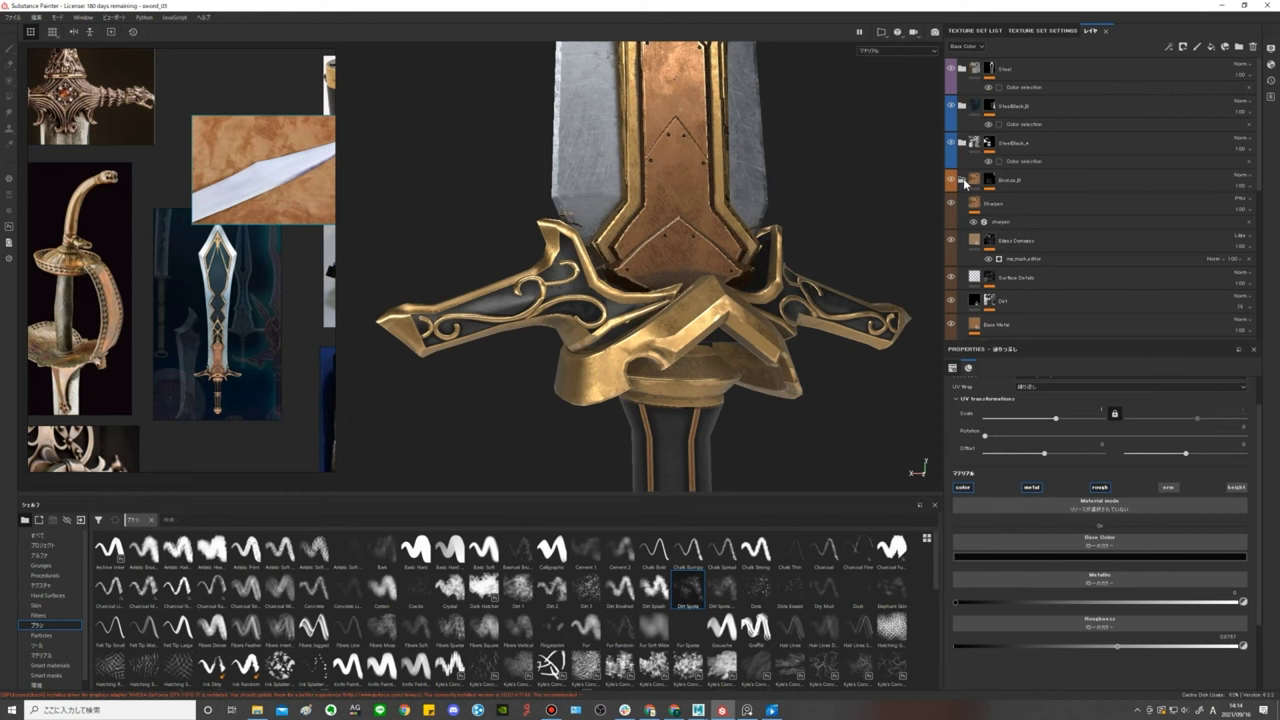
Select the Edges Damages layer and hide it.
{"action": "scroll", "coordinate": [964, 183], "scroll_direction": "down", "scroll_amount": 2}
{"action": "left_click", "coordinate": [1015, 182]}
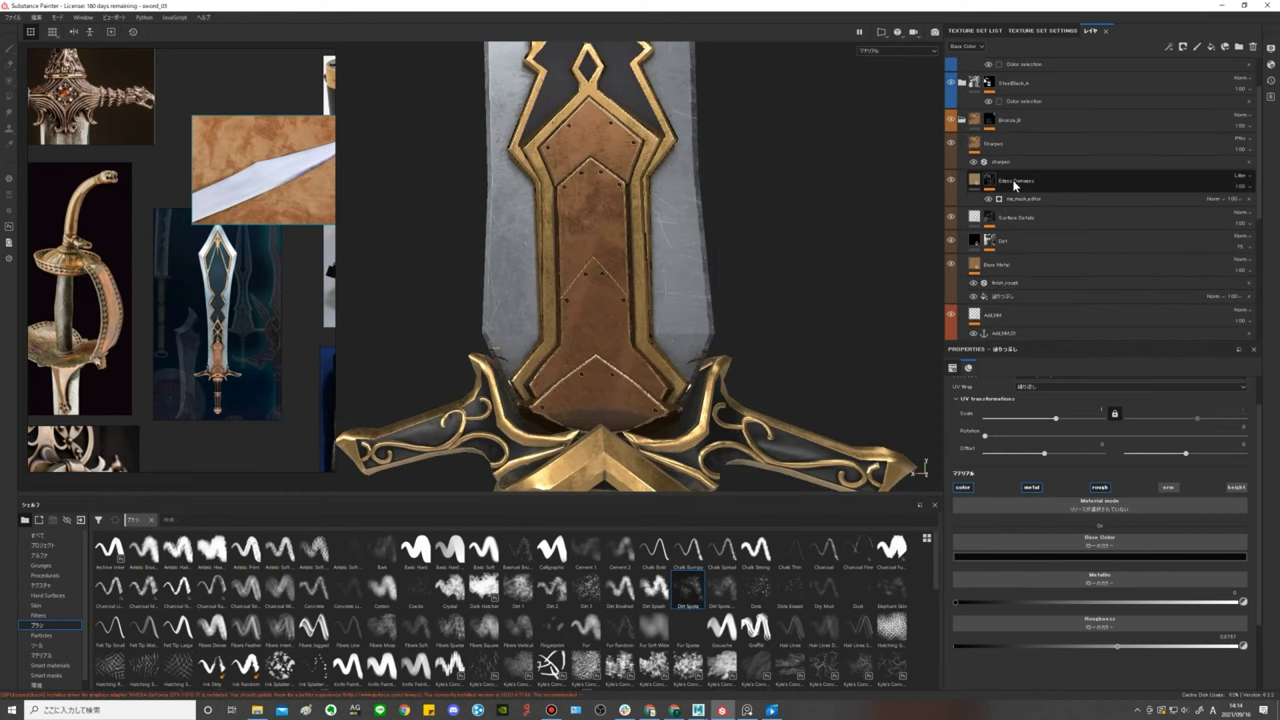
{"action": "left_click", "coordinate": [988, 181]}
{"action": "left_click", "coordinate": [951, 183]}
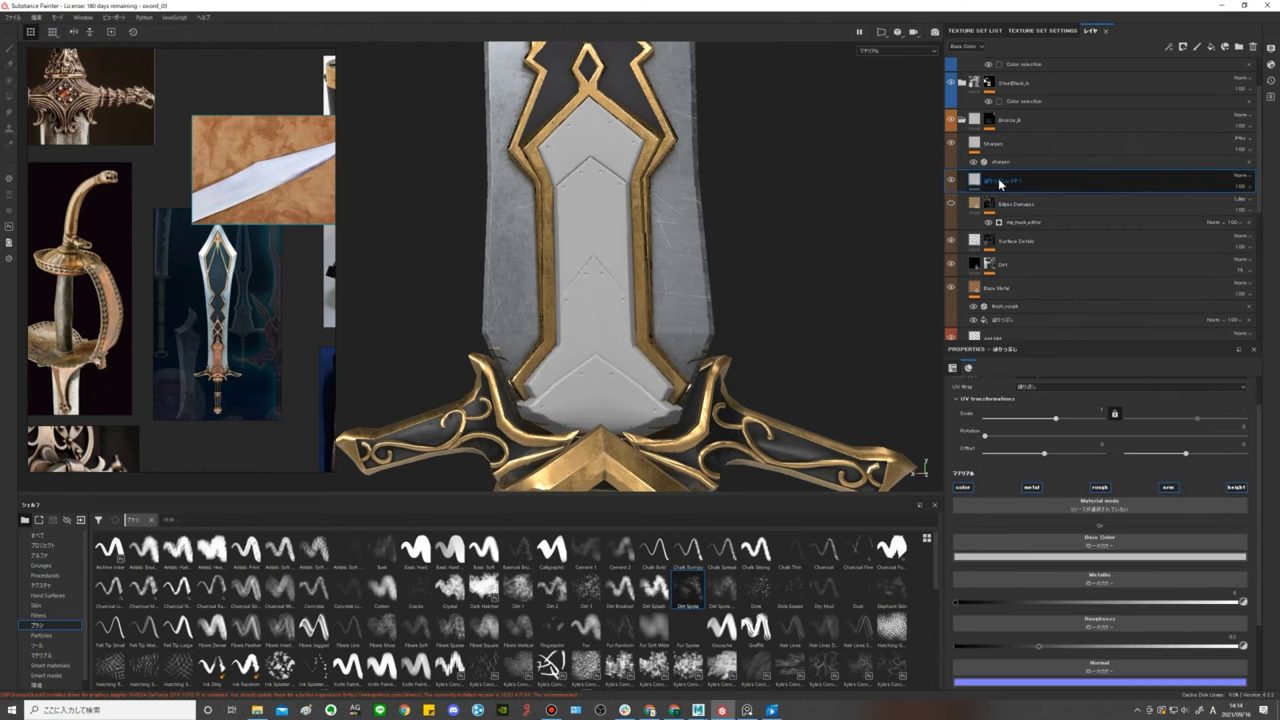
Make the fill red with a black mask driven by a Metal Edge Wear generator.
{"action": "right_click", "coordinate": [1000, 184]}
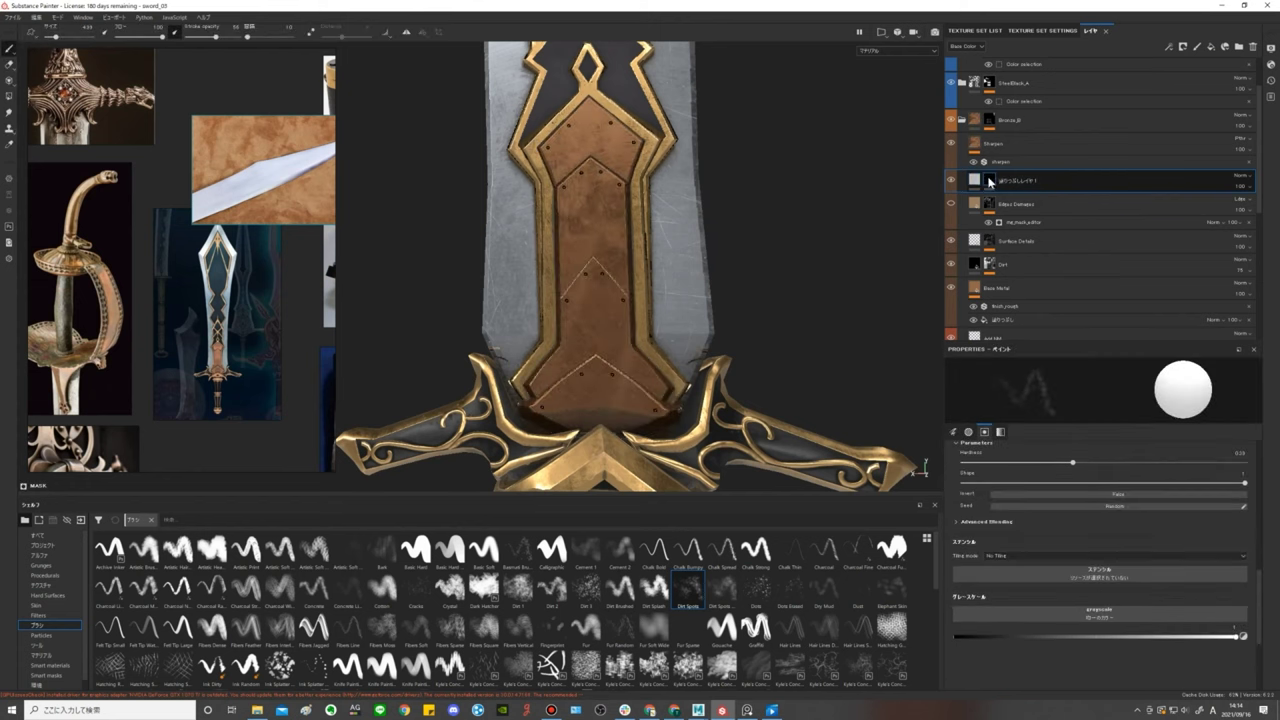
{"action": "left_click", "coordinate": [1100, 556]}
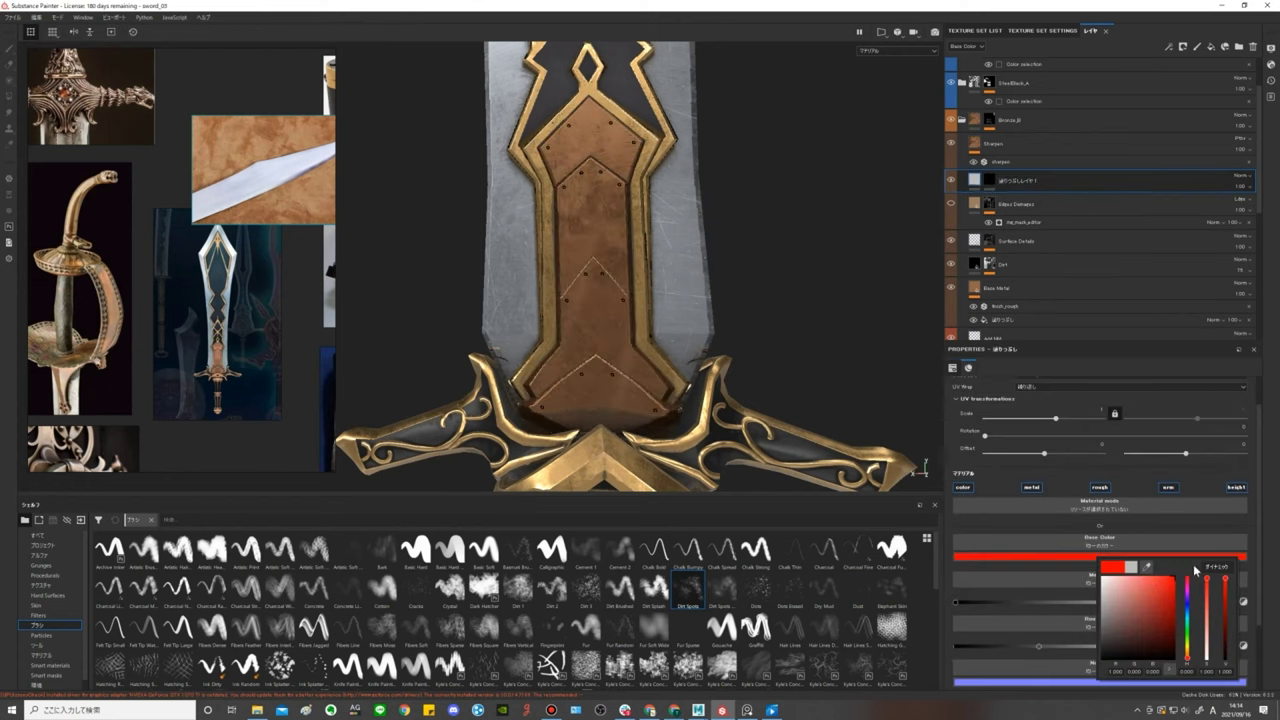
{"action": "left_click", "coordinate": [990, 187]}
{"action": "right_click", "coordinate": [990, 187]}
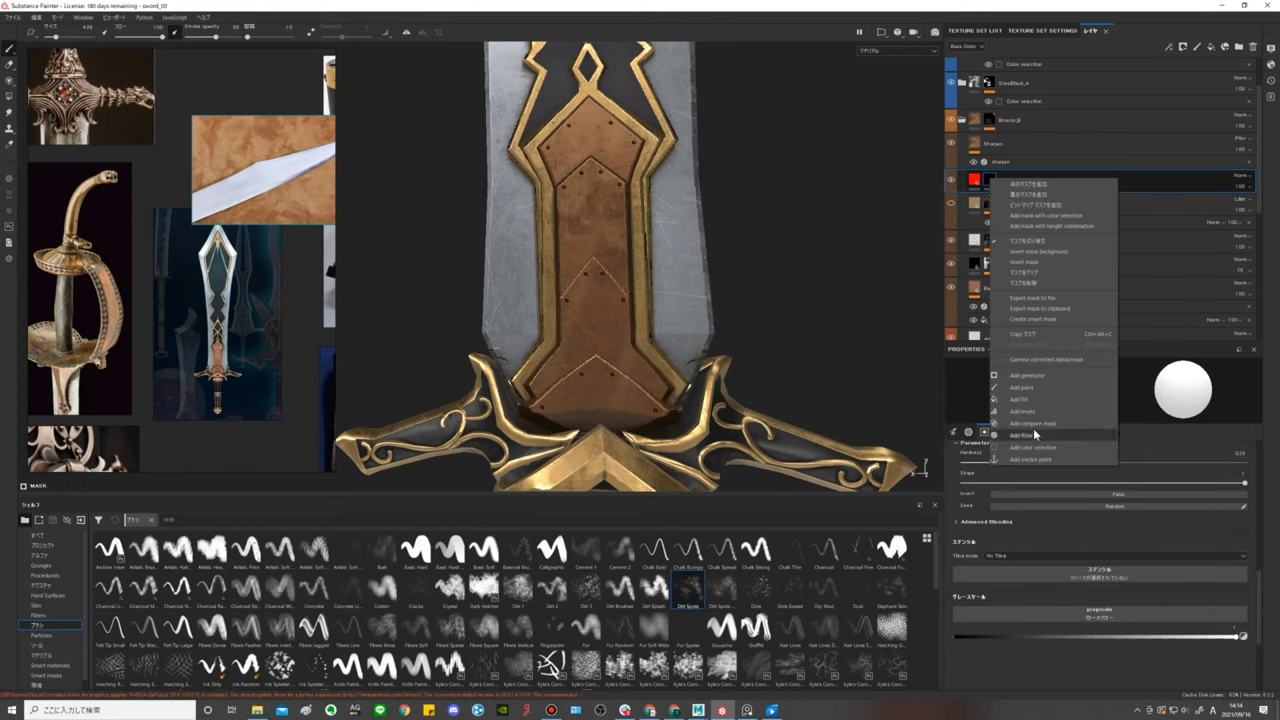
{"action": "left_click", "coordinate": [1030, 376]}
{"action": "left_click", "coordinate": [1112, 392]}
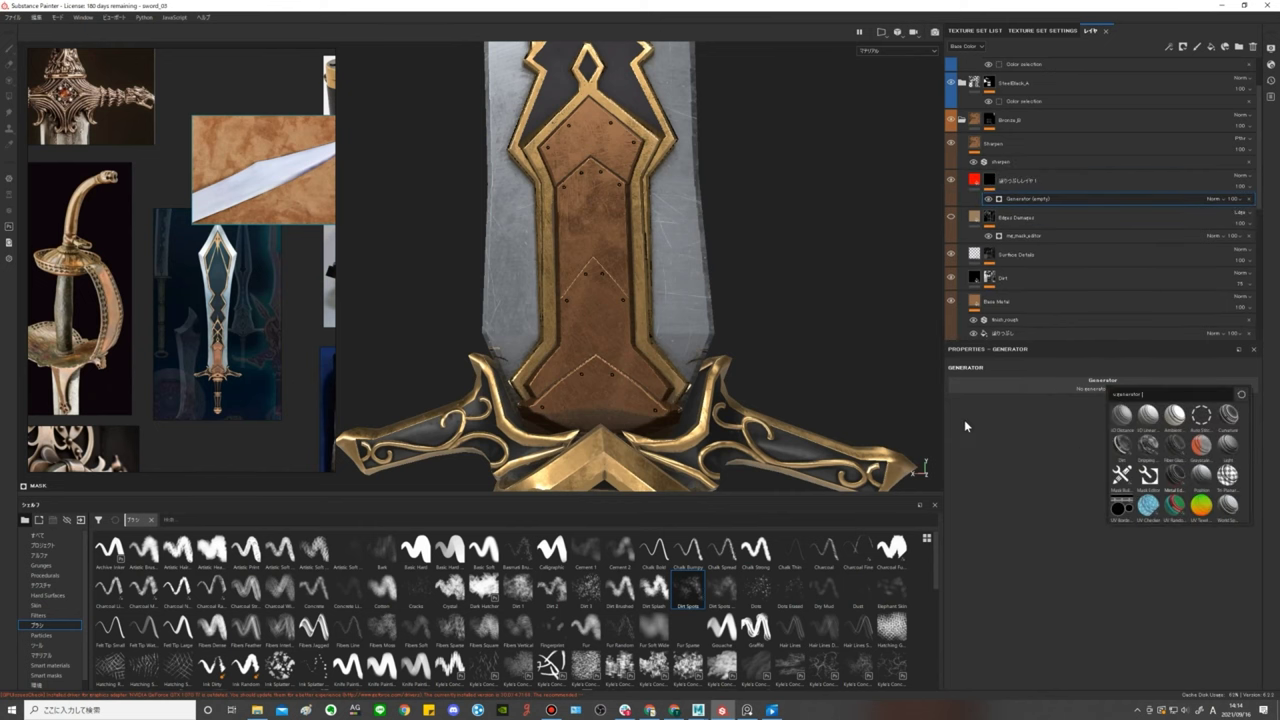
{"action": "left_click", "coordinate": [1174, 474]}
{"action": "scroll", "coordinate": [660, 227], "scroll_direction": "up", "scroll_amount": 2}
{"action": "scroll", "coordinate": [637, 260], "scroll_direction": "up", "scroll_amount": 2}
{"action": "scroll", "coordinate": [700, 350], "scroll_direction": "up", "scroll_amount": 2}
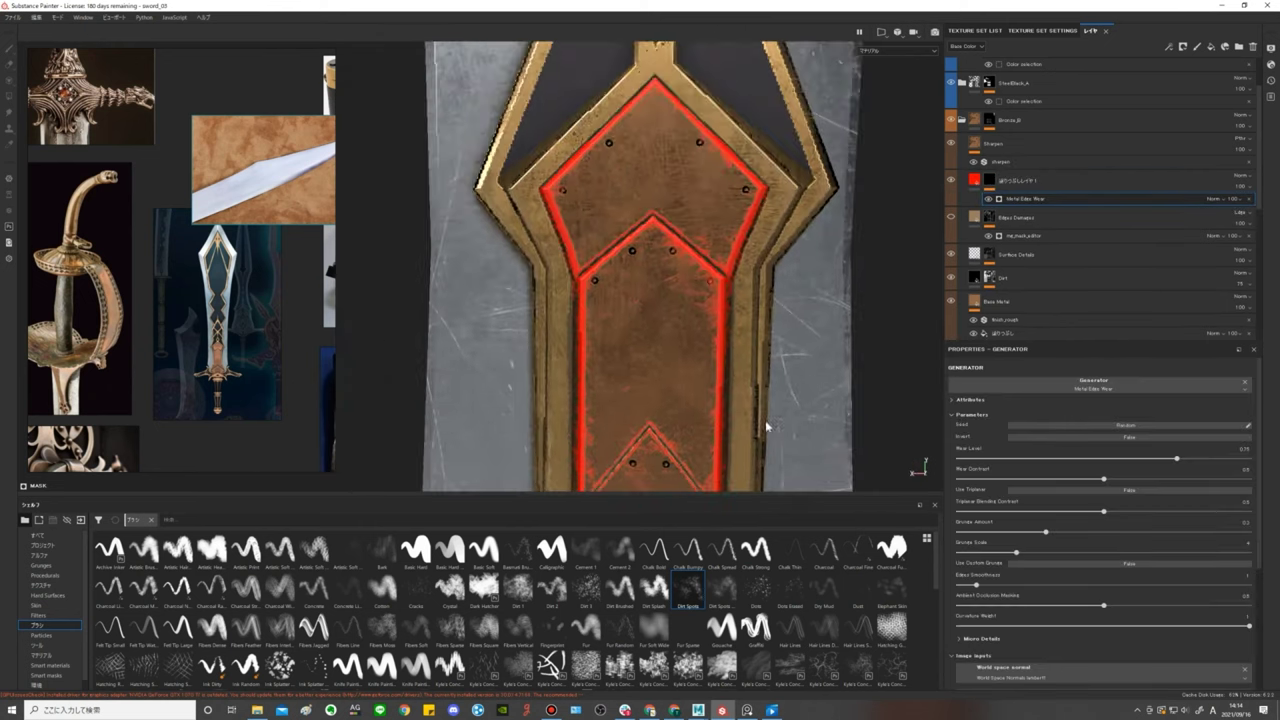
{"action": "scroll", "coordinate": [740, 370], "scroll_direction": "down", "scroll_amount": 1}
Turn off the edge-wear fill's normals, make it strongly metallic and lower its roughness.
{"action": "left_click", "coordinate": [1040, 181]}
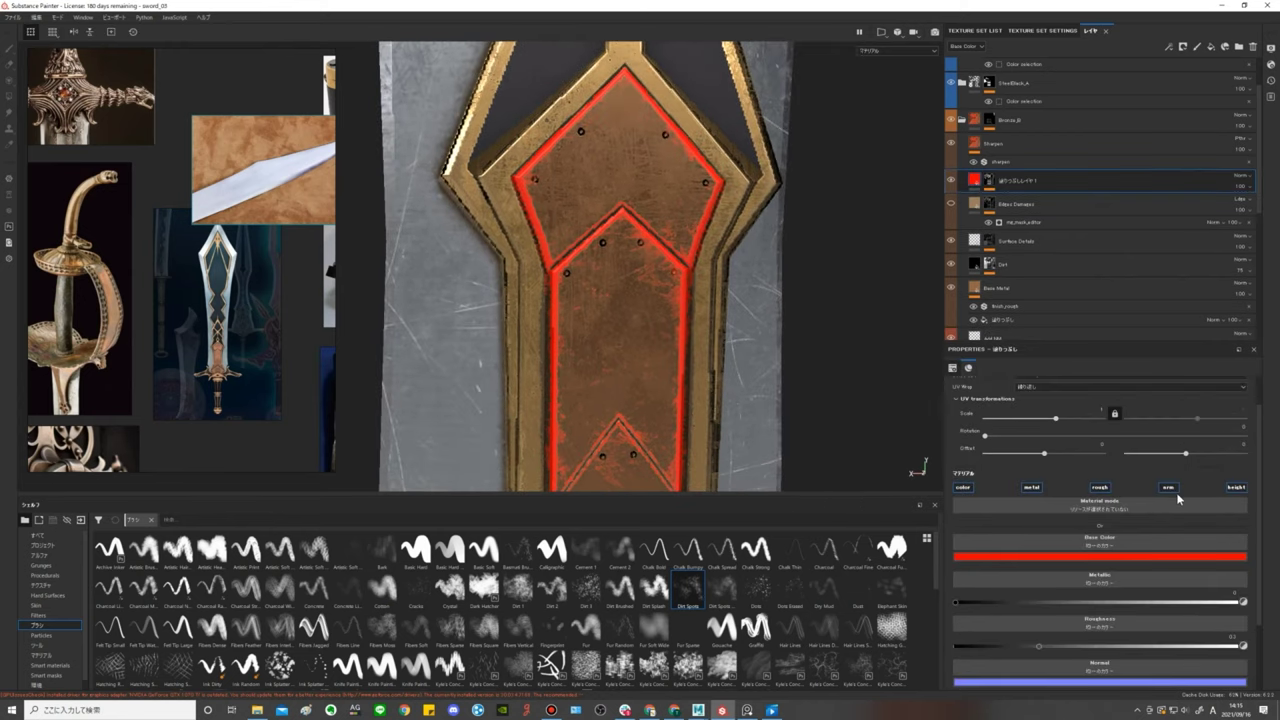
{"action": "left_click", "coordinate": [1172, 490]}
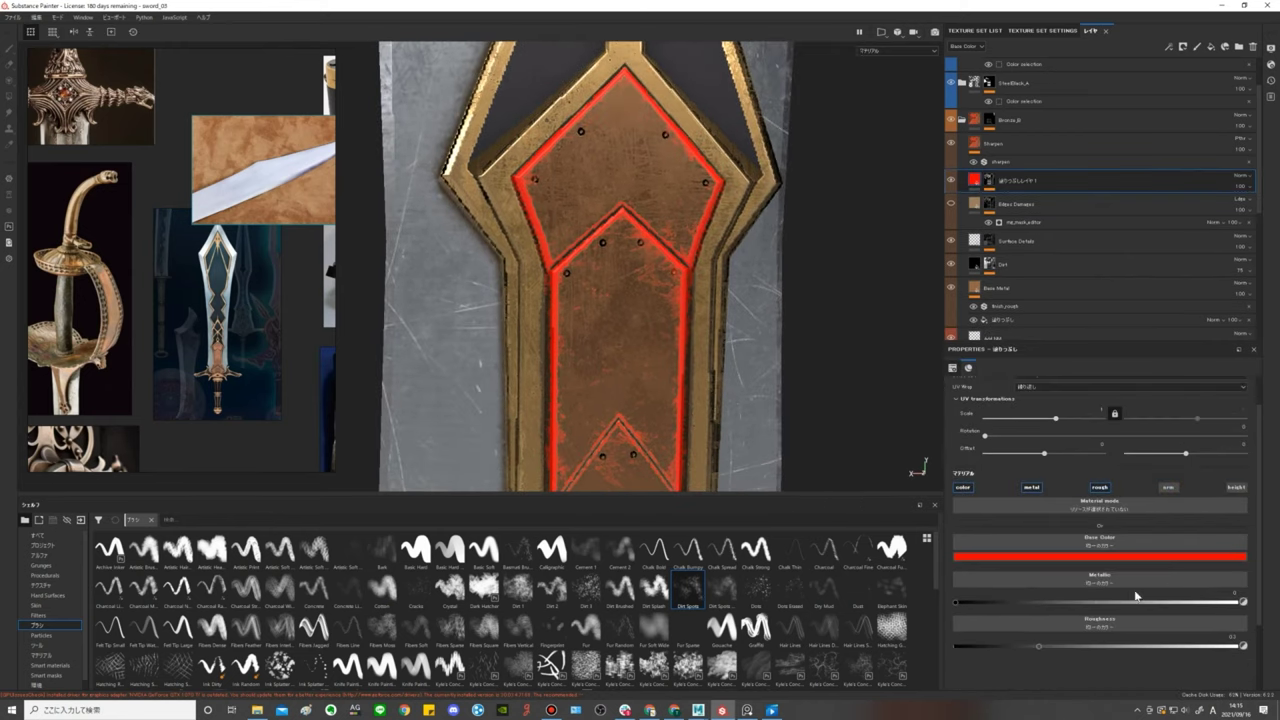
{"action": "left_click_drag", "start_coordinate": [1175, 602], "coordinate": [1189, 605]}
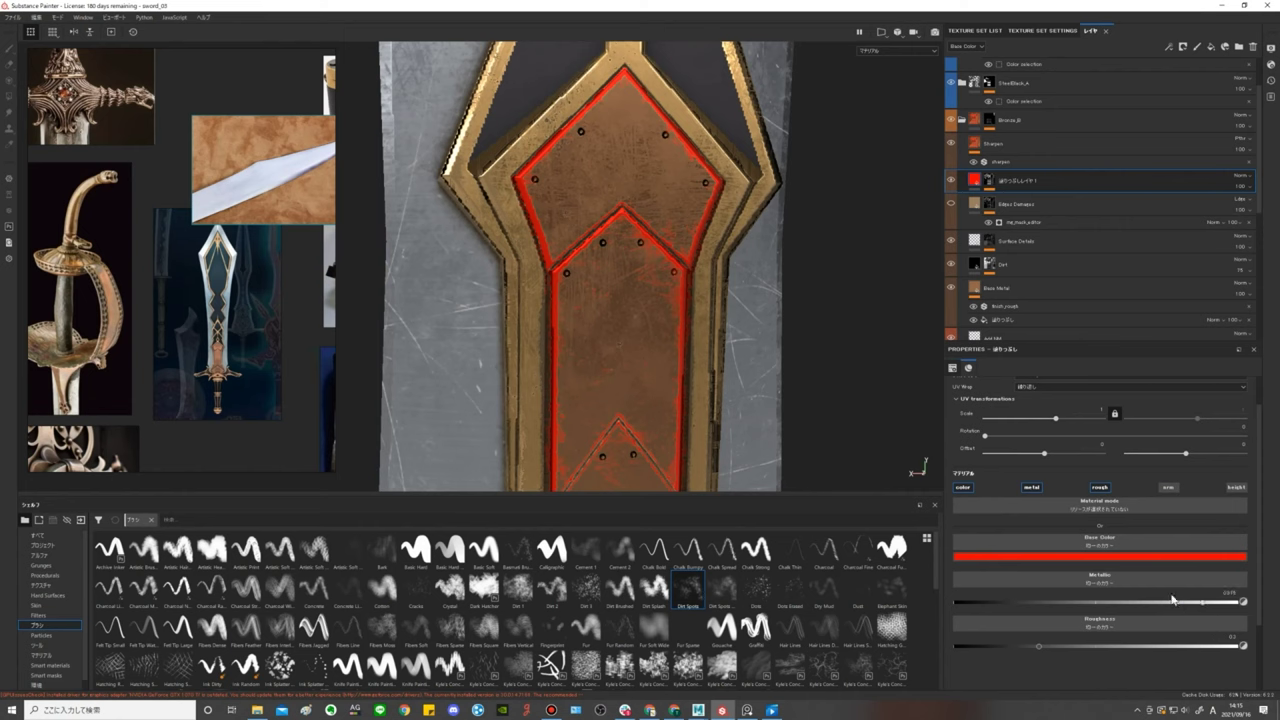
{"action": "scroll", "coordinate": [1135, 658], "scroll_direction": "down", "scroll_amount": 1}
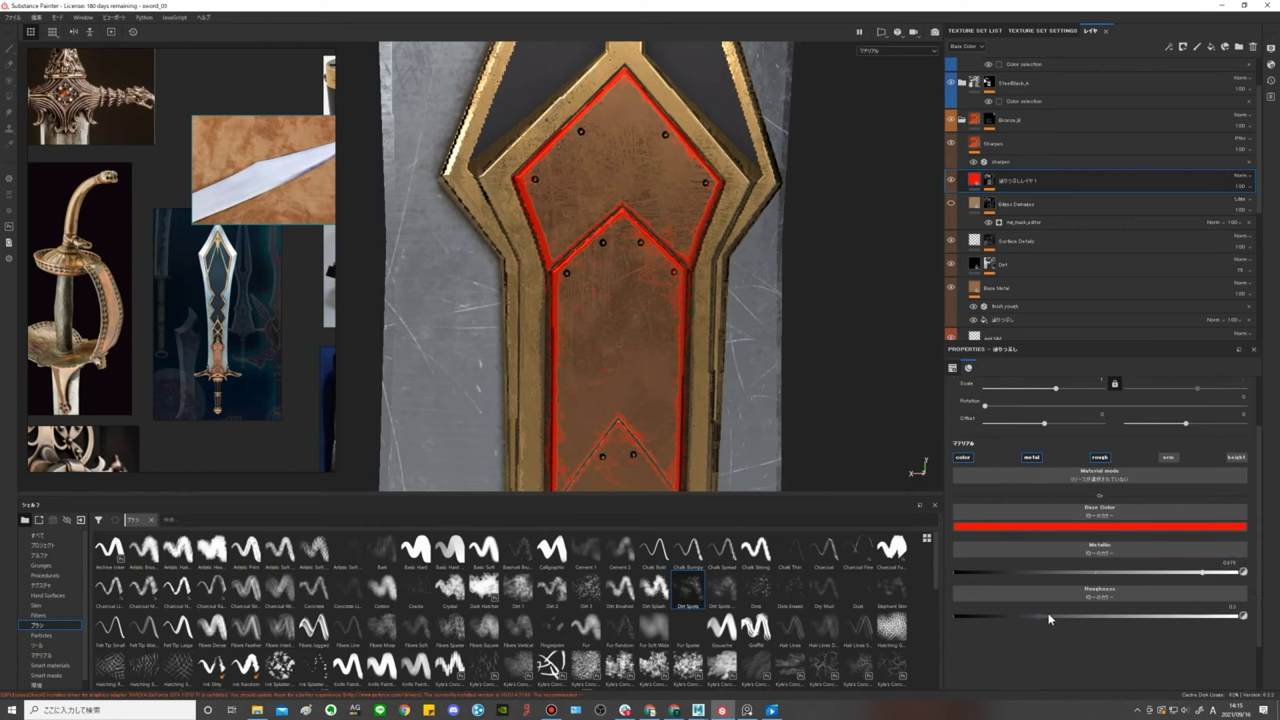
{"action": "left_click_drag", "start_coordinate": [1053, 625], "coordinate": [1006, 621]}
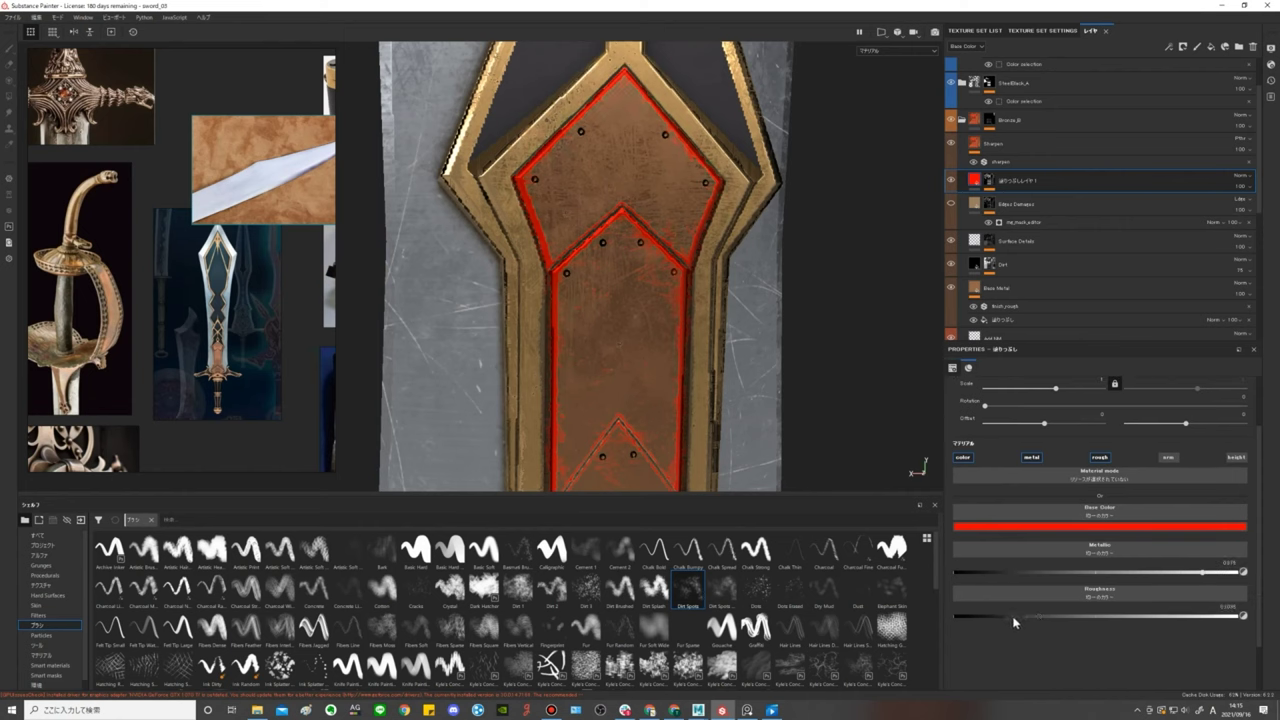
Change the edge-wear fill's base colour from red to a pale tan copper tone.
{"action": "left_click", "coordinate": [1115, 527]}
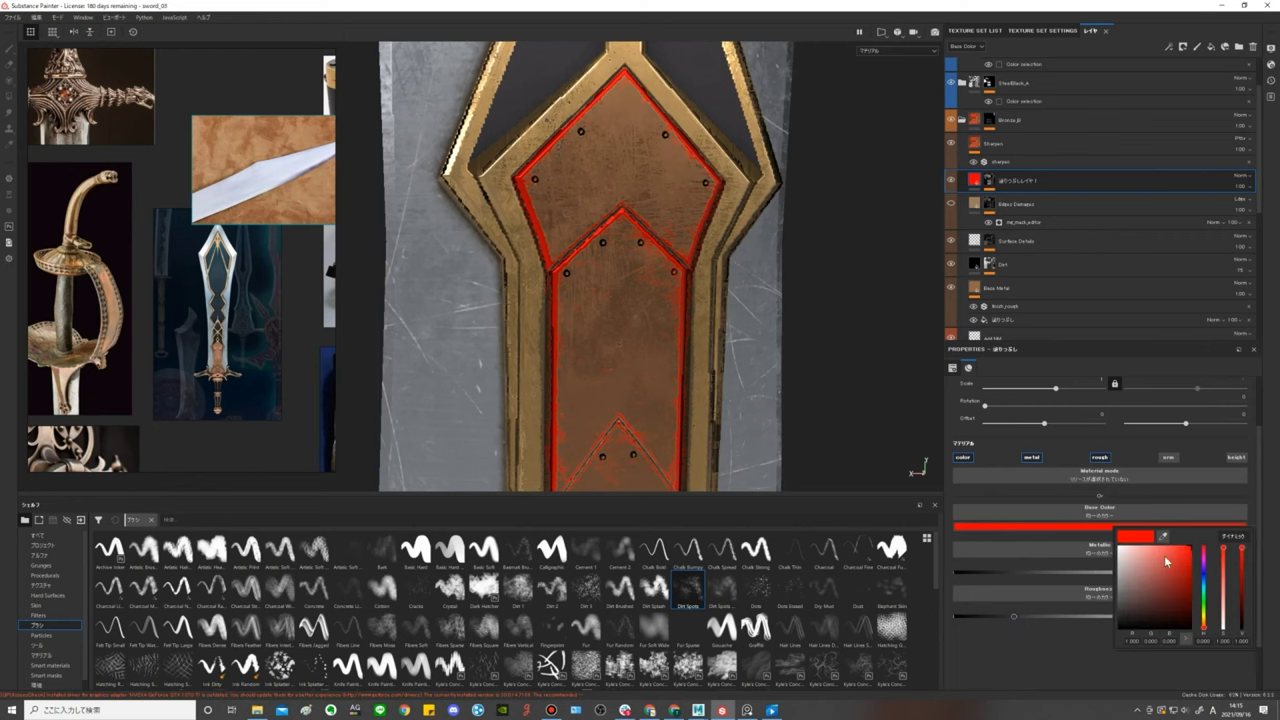
{"action": "left_click_drag", "start_coordinate": [1205, 627], "coordinate": [1205, 624]}
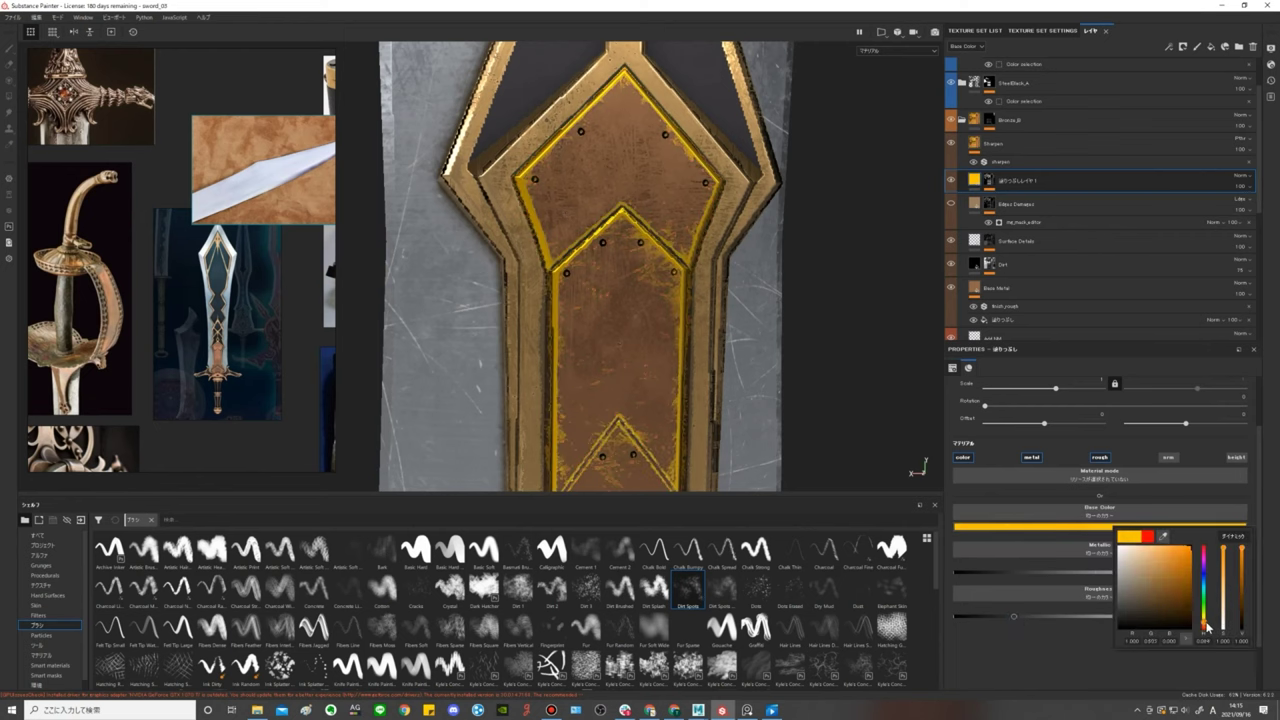
{"action": "left_click_drag", "start_coordinate": [1170, 560], "coordinate": [1143, 566]}
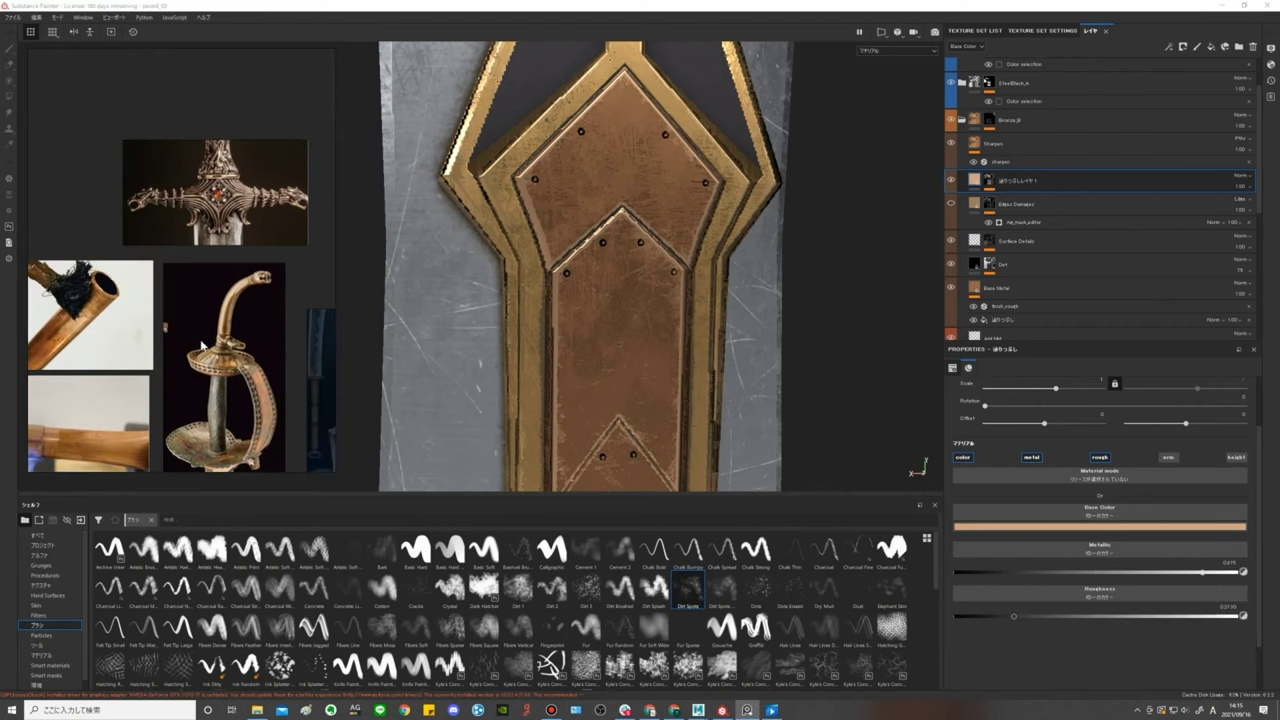
{"action": "scroll", "coordinate": [180, 315], "scroll_direction": "up", "scroll_amount": 5}
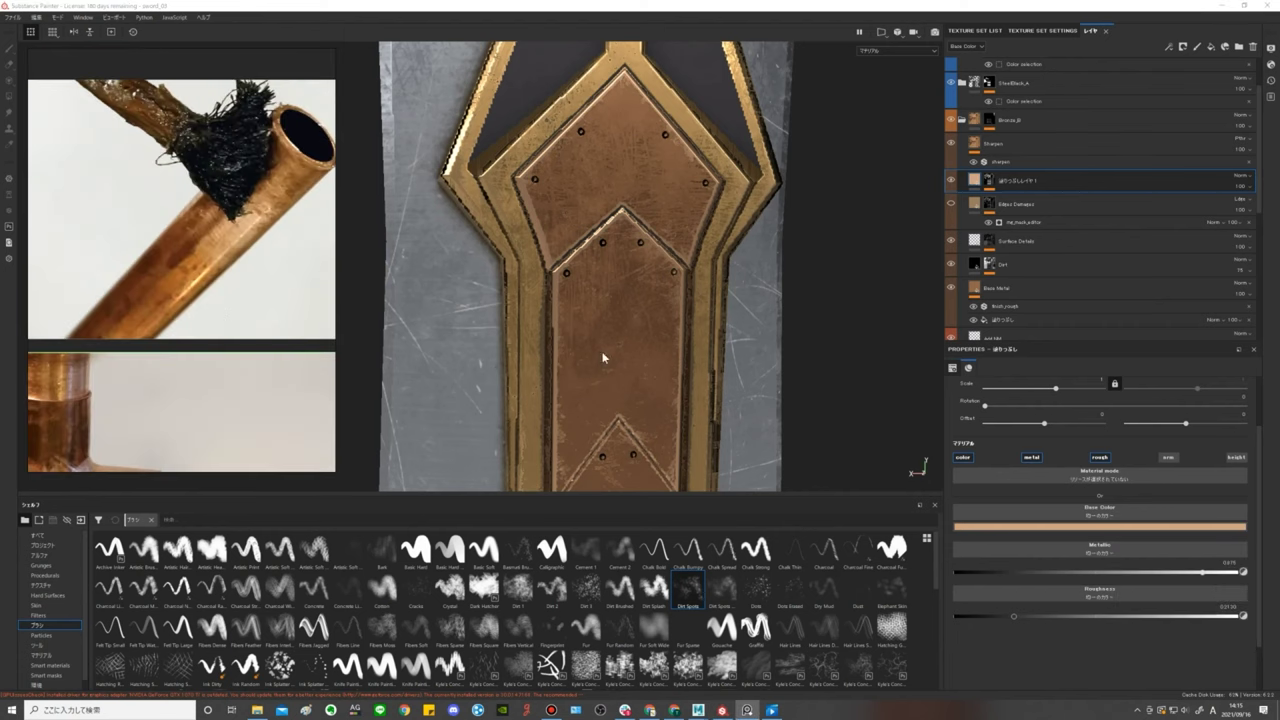
{"action": "mouse_move", "coordinate": [603, 357]}
{"action": "left_mouse_down", "text": "alt"}
{"action": "mouse_move", "coordinate": [746, 306]}
{"action": "mouse_move", "coordinate": [653, 315]}
{"action": "left_mouse_up", "text": "alt"}
{"action": "scroll", "coordinate": [643, 314], "scroll_direction": "up", "scroll_amount": 3}
{"action": "left_click", "coordinate": [1108, 527]}
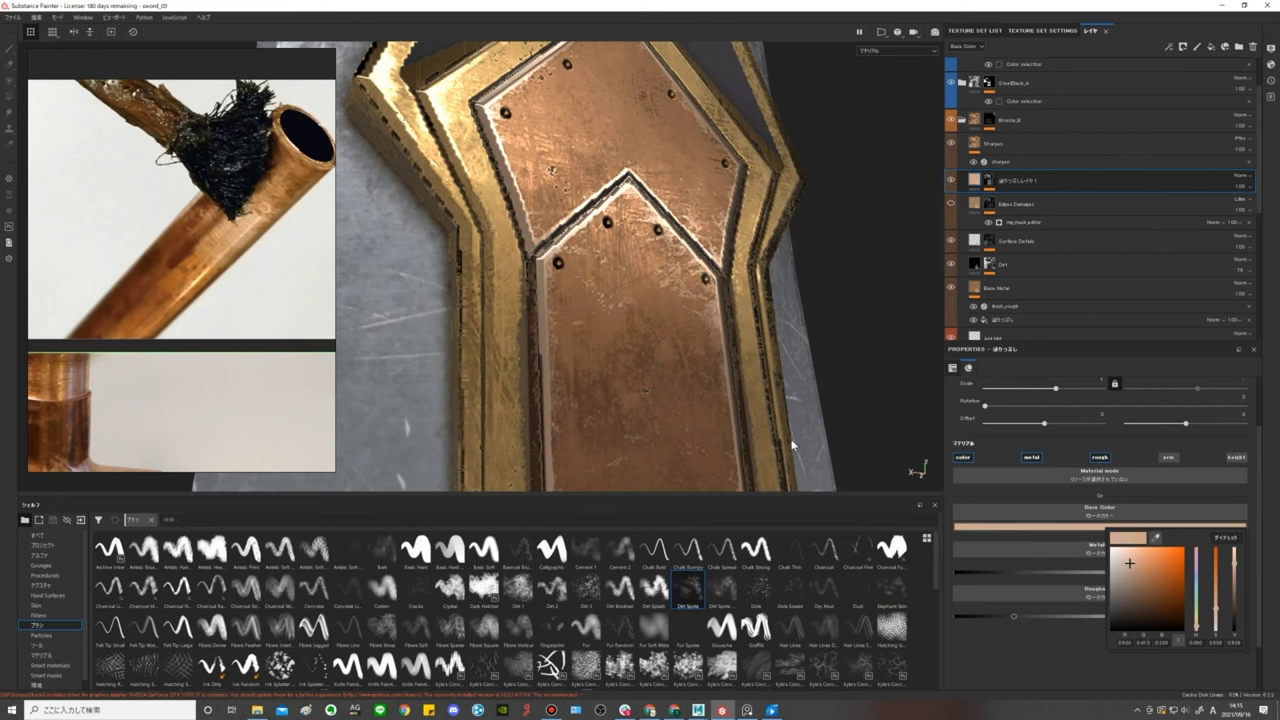
{"action": "left_click_drag", "start_coordinate": [735, 343], "coordinate": [627, 328], "text": "alt"}
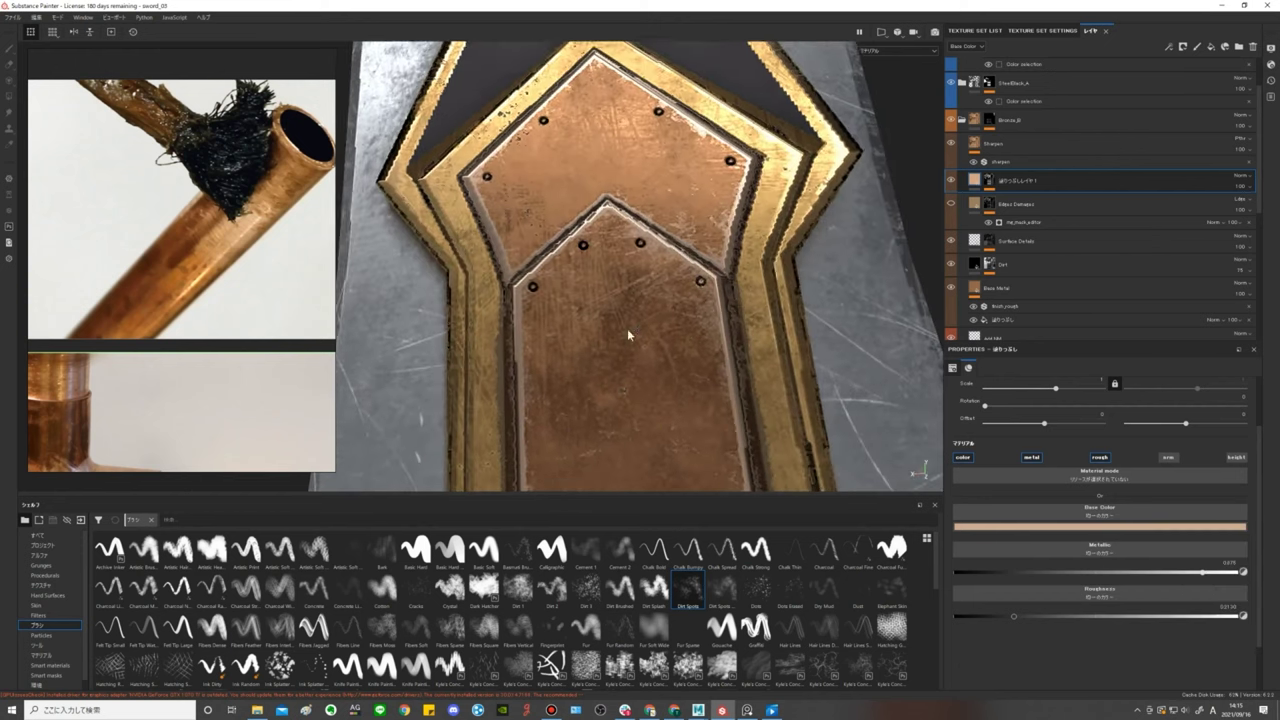
Show the Edges Damages layer again, comparing it on and off, then reselect the fill's mask.
{"action": "left_click", "coordinate": [951, 205]}
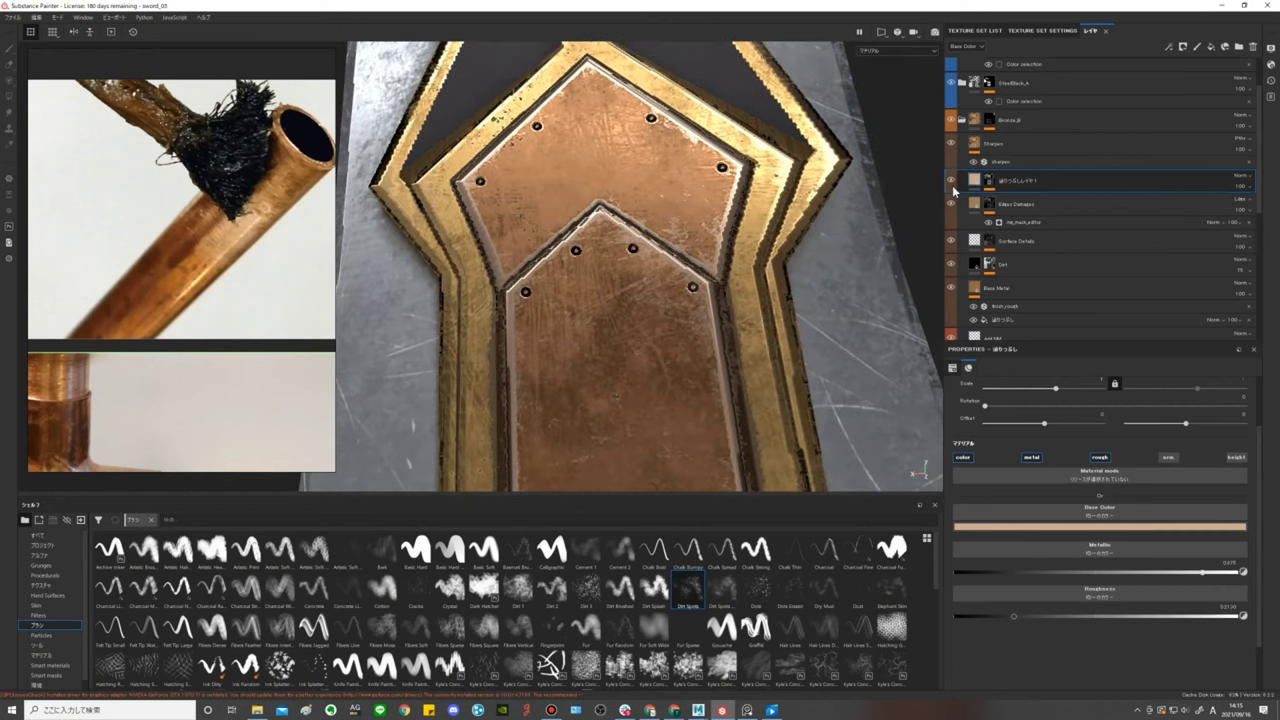
{"action": "left_click", "coordinate": [951, 180]}
{"action": "left_click", "coordinate": [951, 180]}
{"action": "left_click", "coordinate": [1021, 178]}
{"action": "left_click", "coordinate": [988, 181]}
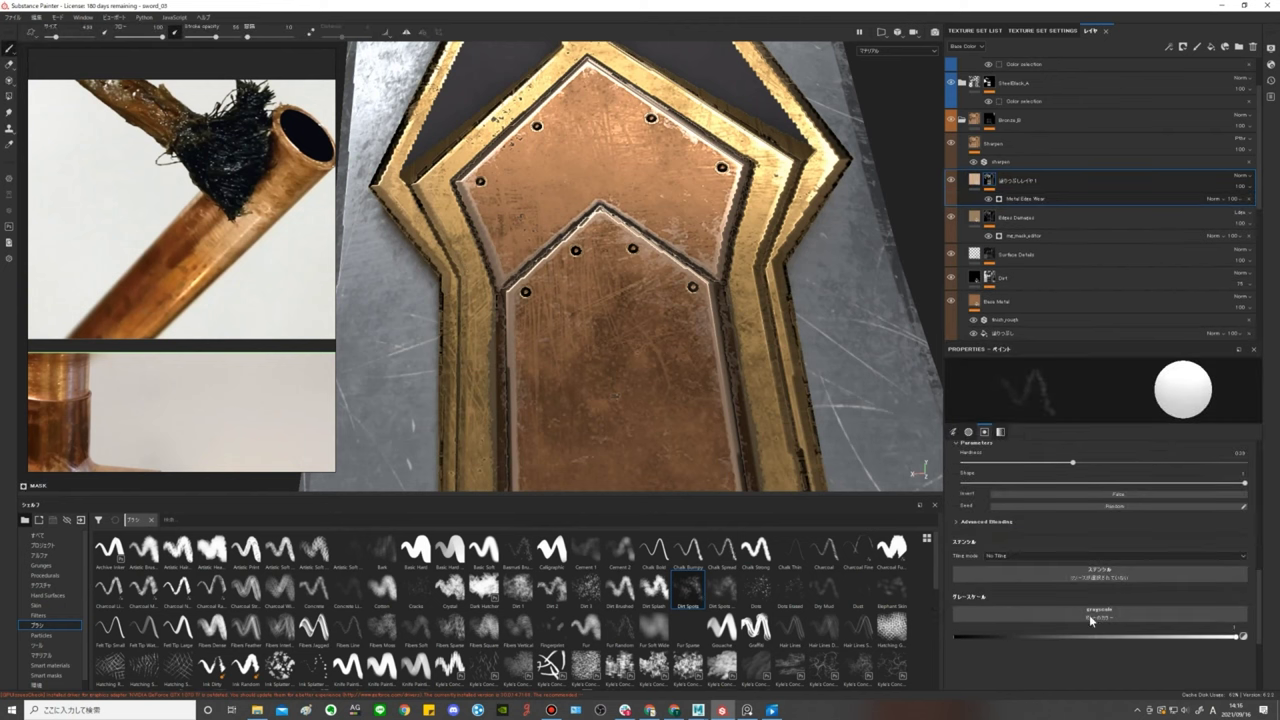
Enable Use Custom Grunge on the Metal Edge Wear generator and apply Grunge Dust Spread.
{"action": "scroll", "coordinate": [1090, 600], "scroll_direction": "up", "scroll_amount": 3}
{"action": "scroll", "coordinate": [1084, 590], "scroll_direction": "down", "scroll_amount": 3}
{"action": "left_click", "coordinate": [1025, 198]}
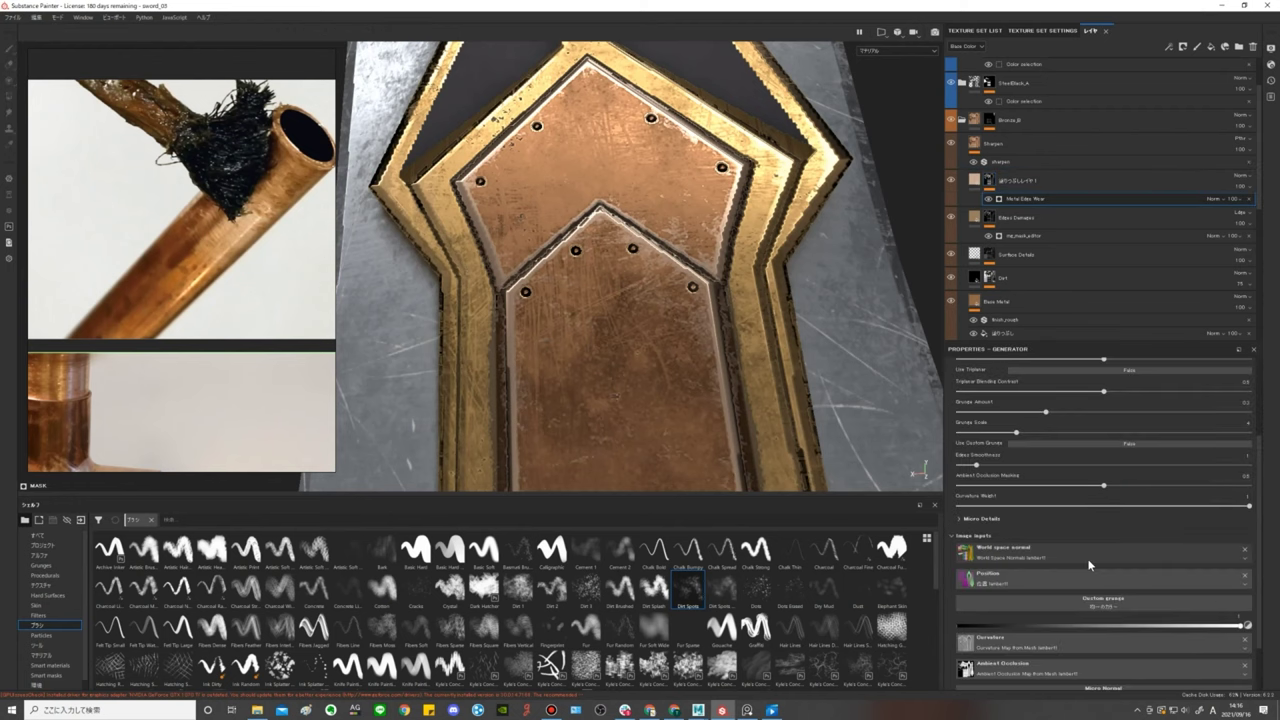
{"action": "scroll", "coordinate": [1100, 600], "scroll_direction": "down", "scroll_amount": 2}
{"action": "scroll", "coordinate": [1076, 608], "scroll_direction": "up", "scroll_amount": 4}
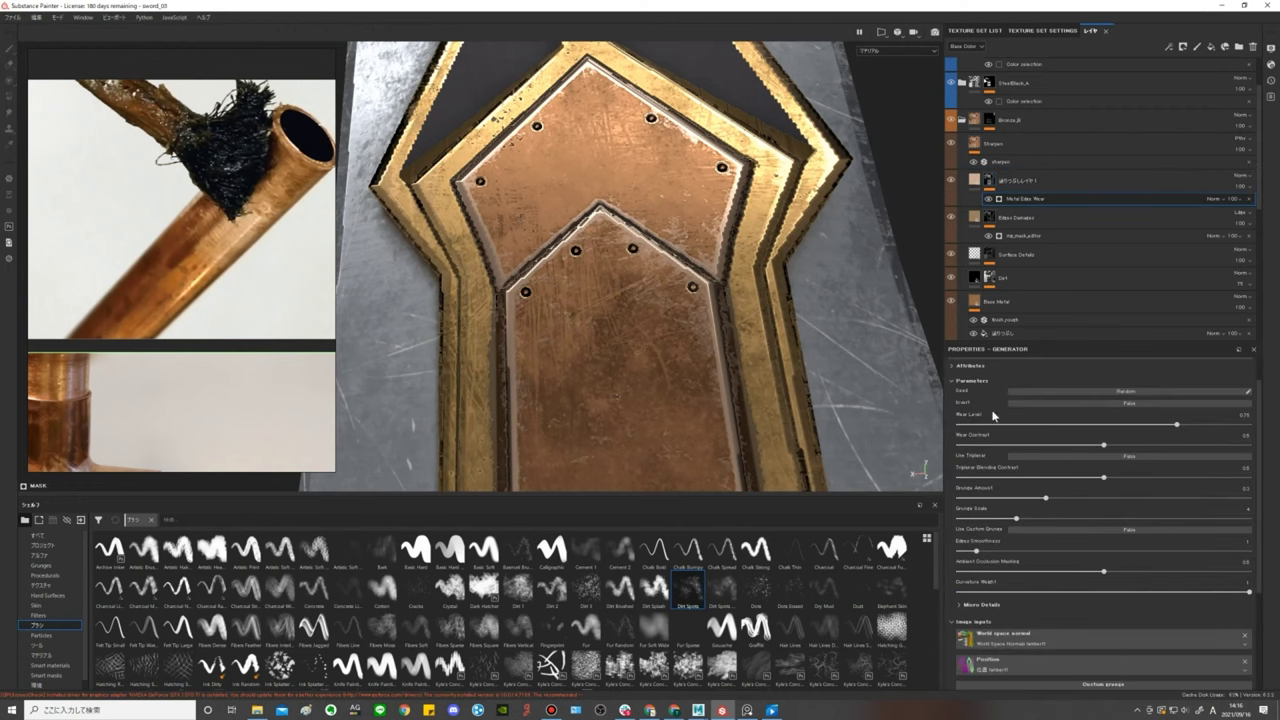
{"action": "left_click", "coordinate": [1041, 532]}
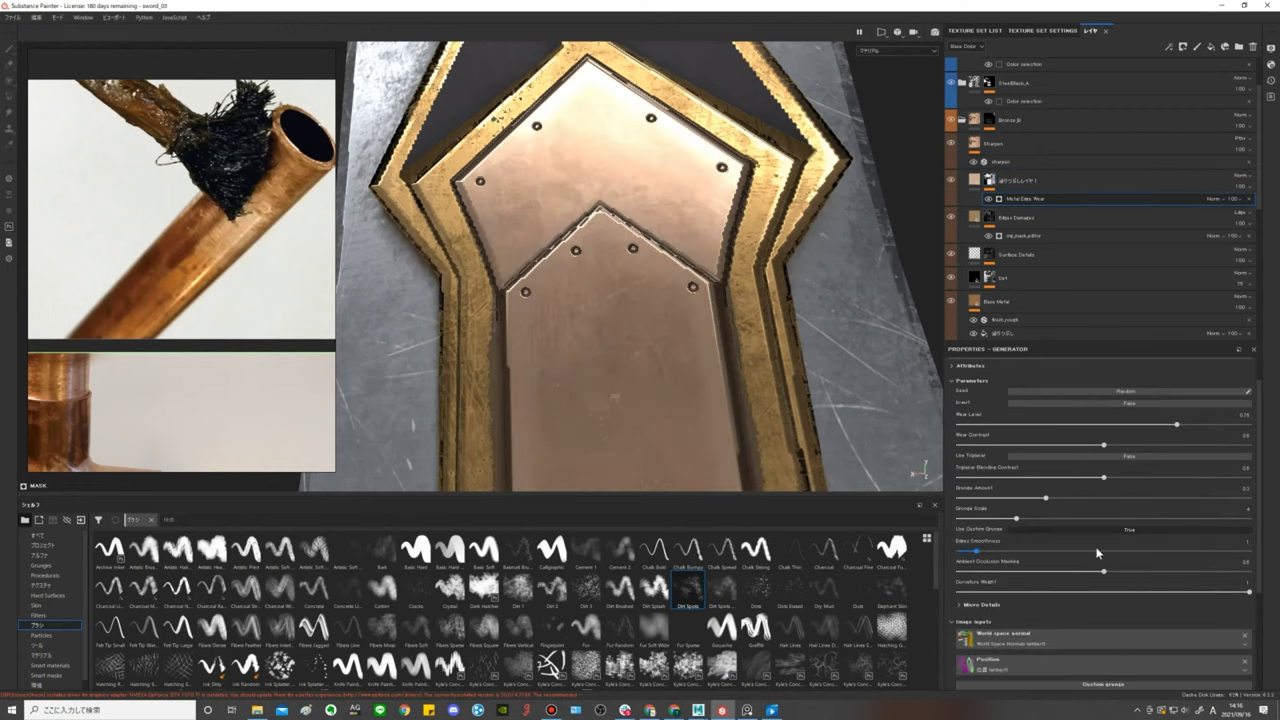
{"action": "scroll", "coordinate": [1065, 600], "scroll_direction": "down", "scroll_amount": 4}
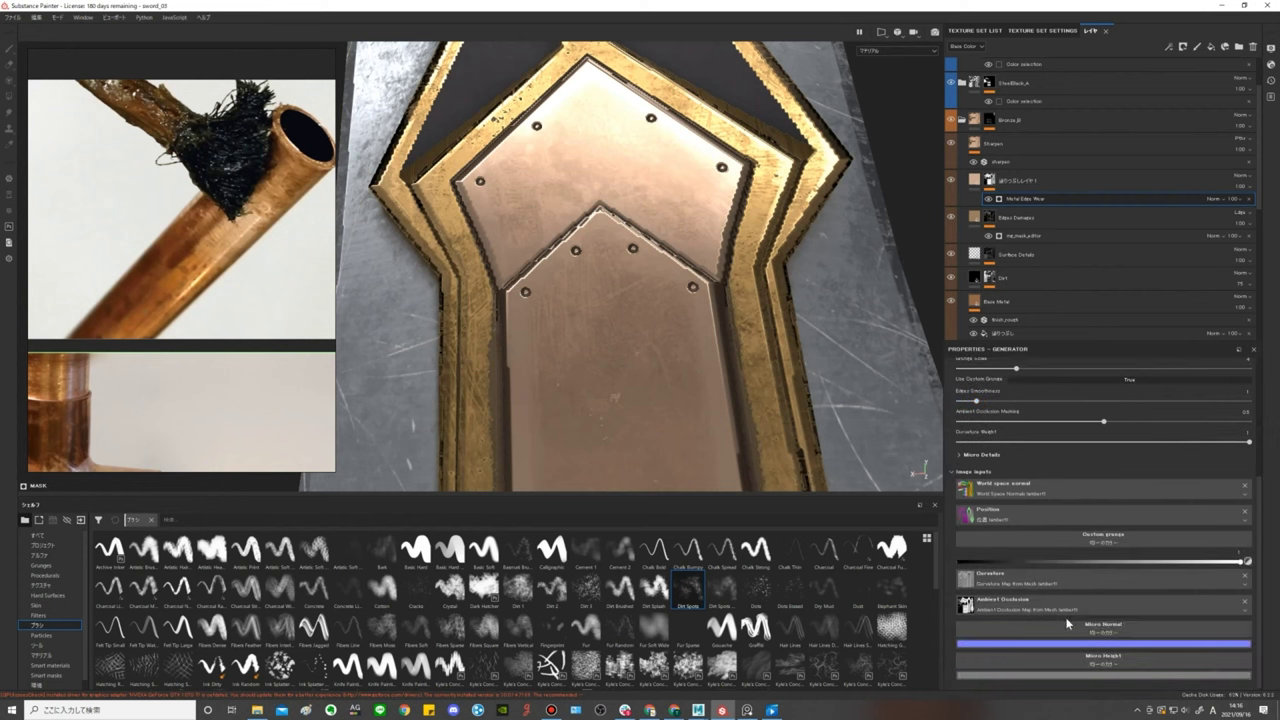
{"action": "left_click", "coordinate": [1067, 540]}
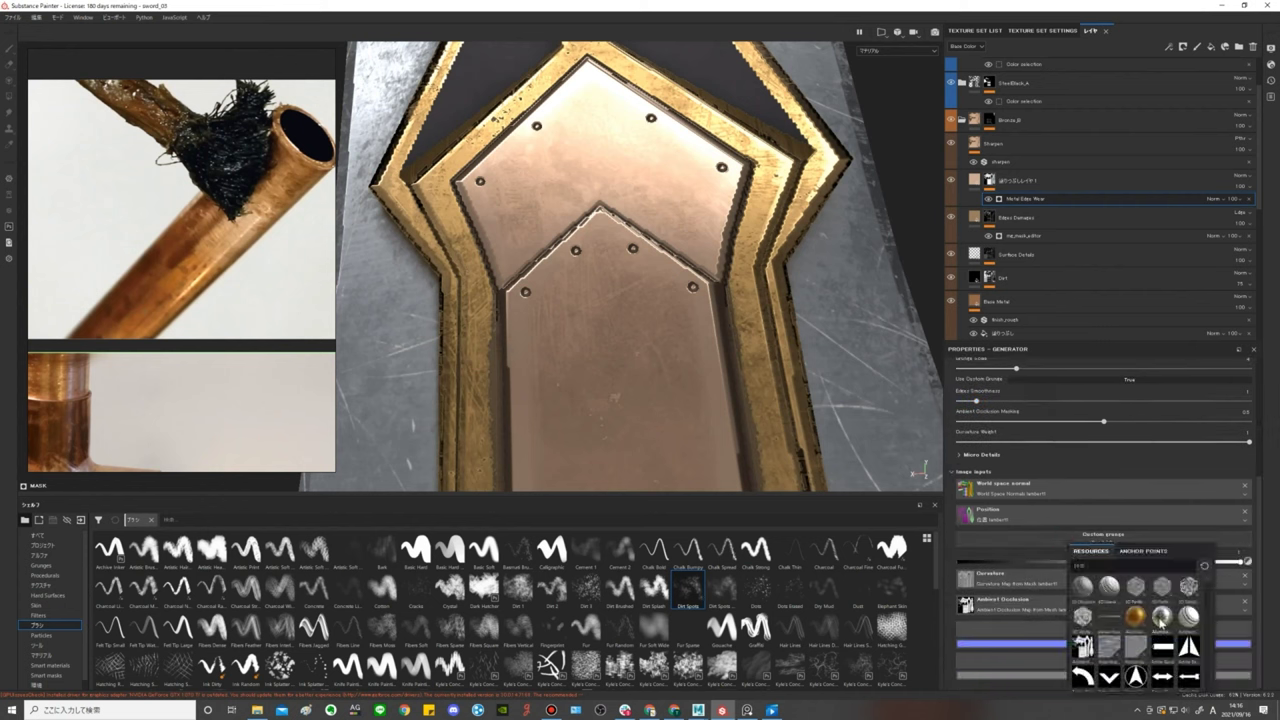
{"action": "left_click", "coordinate": [1120, 567]}
{"action": "type", "text": "grunge"}
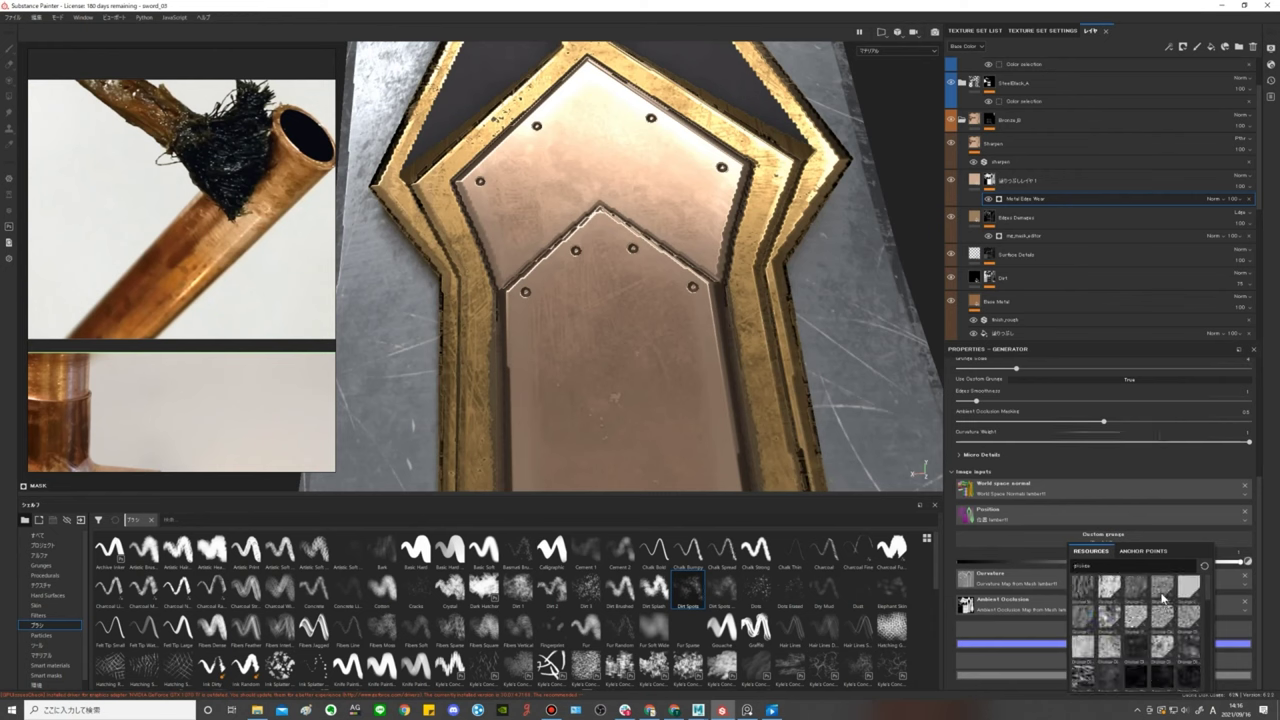
{"action": "left_click", "coordinate": [1157, 683]}
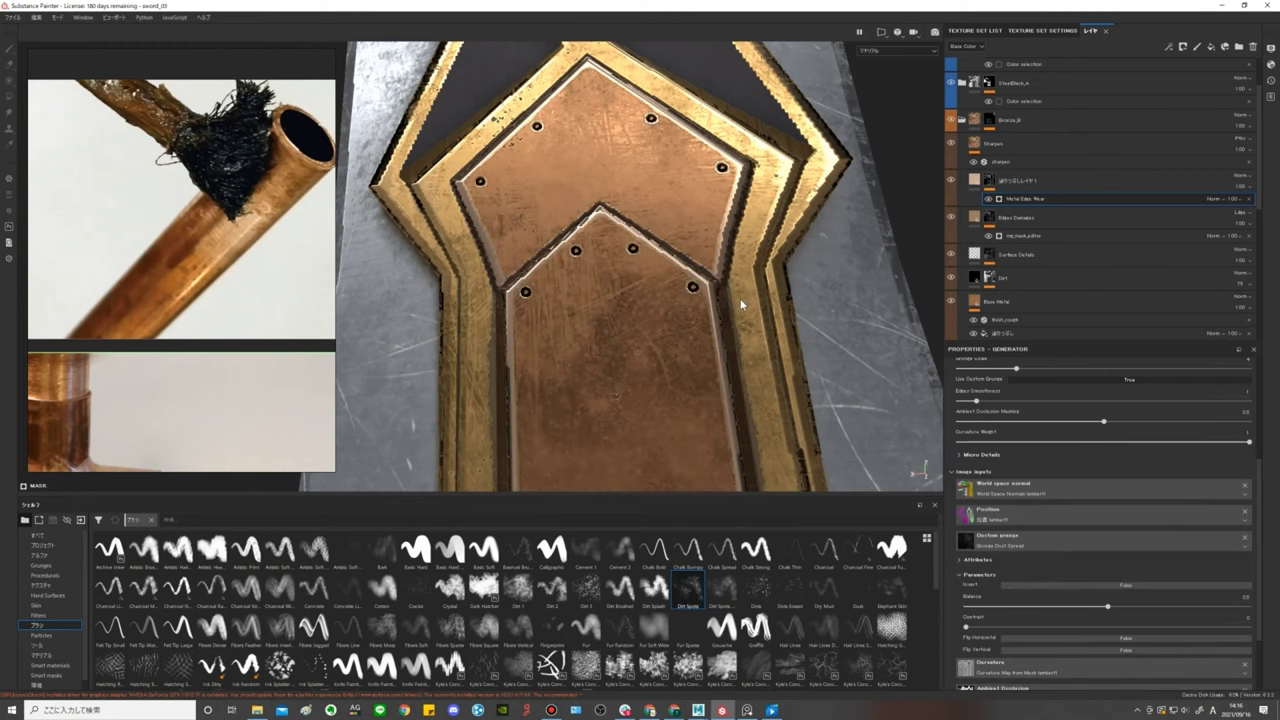
Lower the wear contrast to about 0.35 and swap the custom grunge to Grunges Dirt Thin.
{"action": "scroll", "coordinate": [1071, 559], "scroll_direction": "up", "scroll_amount": 3}
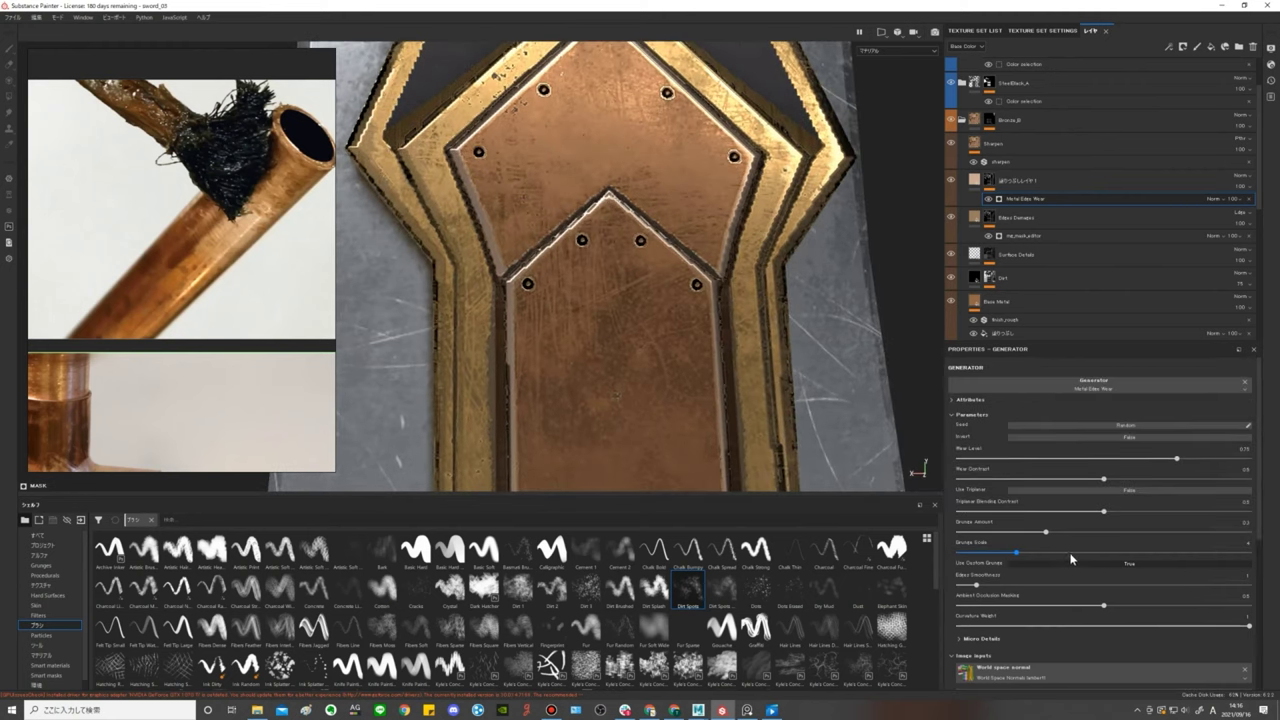
{"action": "left_click_drag", "start_coordinate": [1100, 485], "coordinate": [1054, 485]}
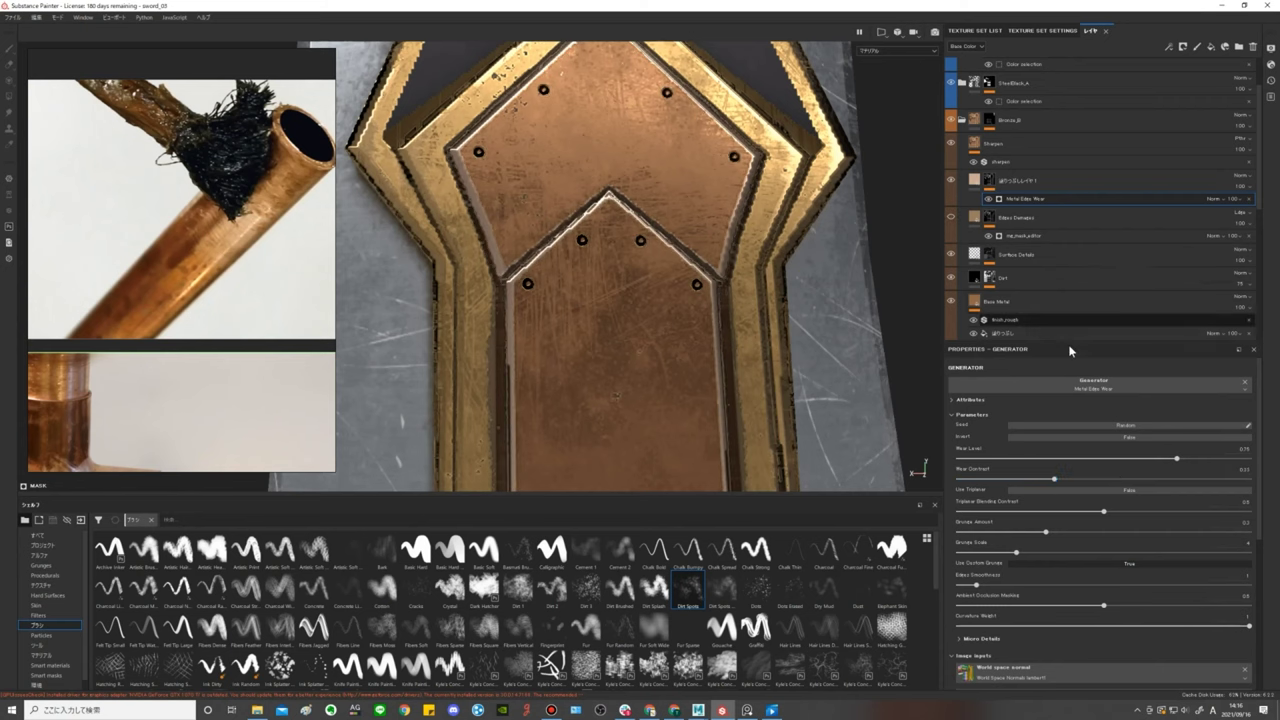
{"action": "mouse_move", "coordinate": [608, 391]}
{"action": "left_mouse_down", "text": "alt"}
{"action": "mouse_move", "coordinate": [728, 286]}
{"action": "mouse_move", "coordinate": [821, 249]}
{"action": "mouse_move", "coordinate": [1156, 410]}
{"action": "left_mouse_up", "text": "alt"}
{"action": "scroll", "coordinate": [1061, 562], "scroll_direction": "down", "scroll_amount": 3}
{"action": "scroll", "coordinate": [1061, 562], "scroll_direction": "down", "scroll_amount": 2}
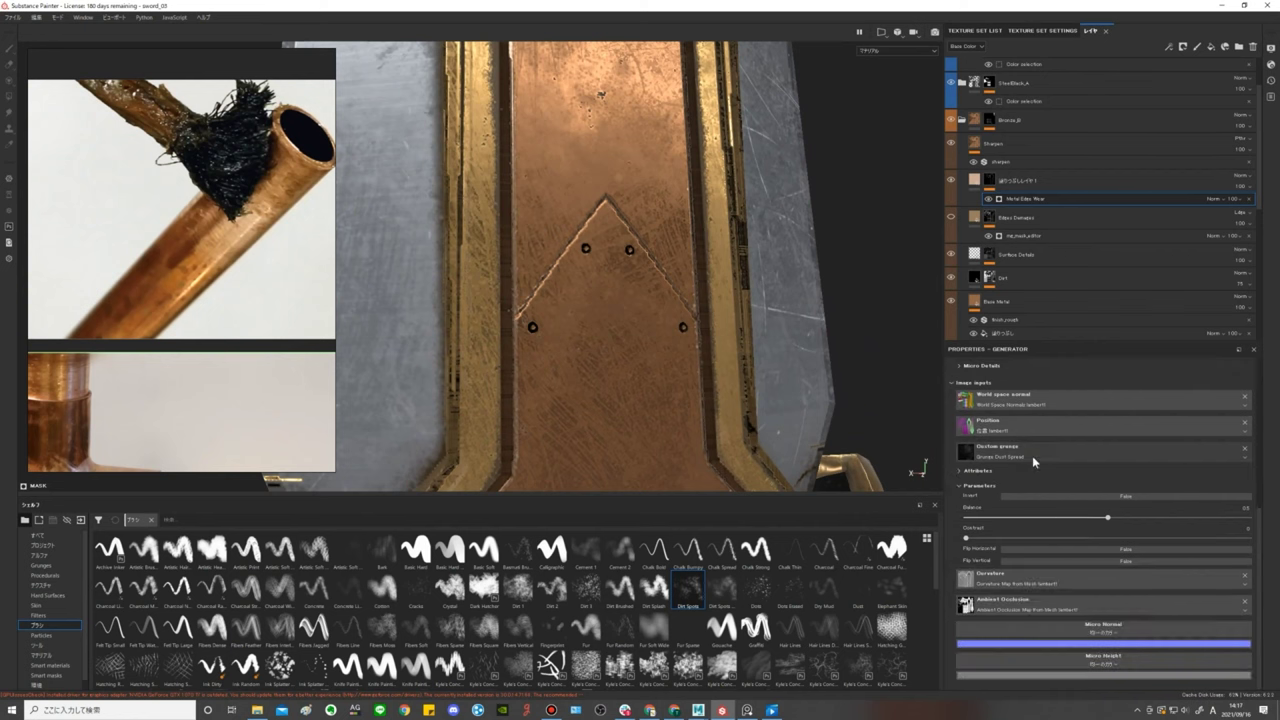
{"action": "left_click", "coordinate": [1040, 452]}
{"action": "left_click", "coordinate": [1077, 594]}
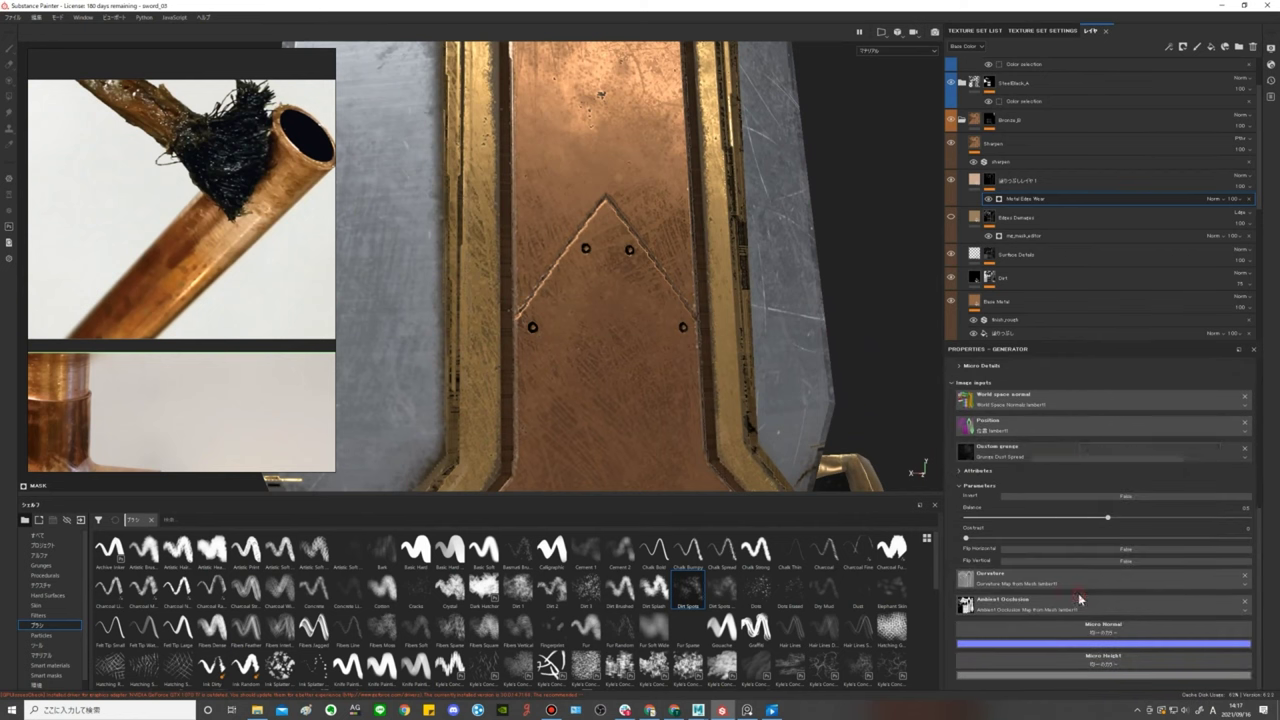
Toggle the copper layer's visibility to compare the wear, then show and select it.
{"action": "mouse_move", "coordinate": [762, 264]}
{"action": "left_mouse_down", "text": "alt"}
{"action": "mouse_move", "coordinate": [752, 438]}
{"action": "mouse_move", "coordinate": [695, 353]}
{"action": "mouse_move", "coordinate": [736, 345]}
{"action": "left_mouse_up", "text": "alt"}
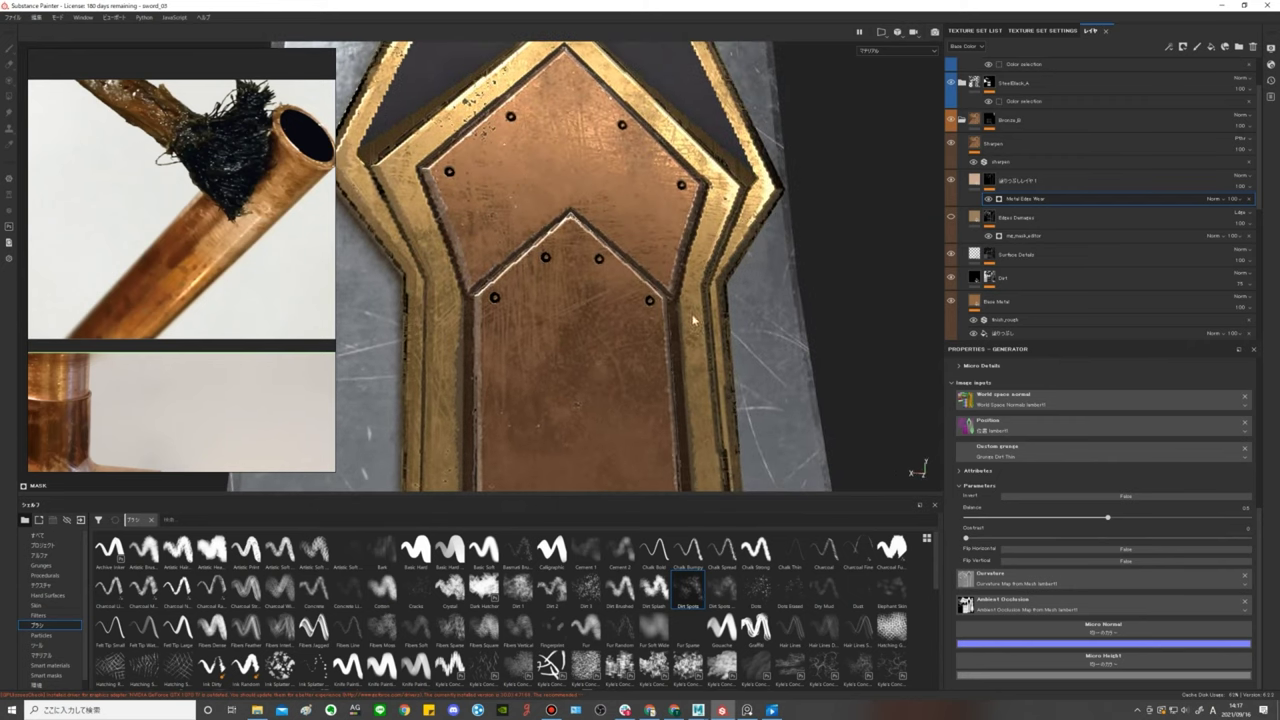
{"action": "left_click", "coordinate": [952, 181]}
{"action": "left_click", "coordinate": [952, 181]}
{"action": "left_click", "coordinate": [952, 181]}
{"action": "left_click", "coordinate": [952, 181]}
{"action": "left_click", "coordinate": [952, 181]}
{"action": "left_click", "coordinate": [952, 181]}
{"action": "left_click", "coordinate": [1018, 181]}
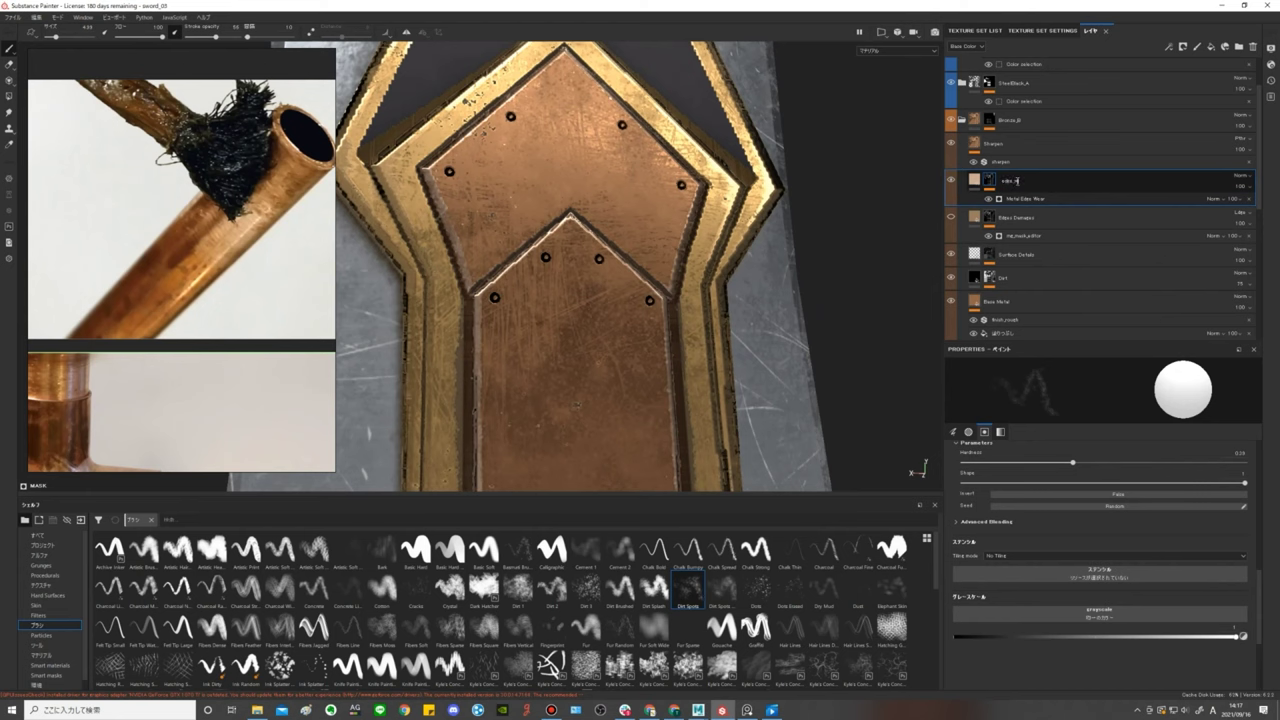
Confirm the edge_wear layer name and orbit the view to the grip.
{"action": "key", "text": "Return"}
{"action": "left_click", "coordinate": [1030, 216]}
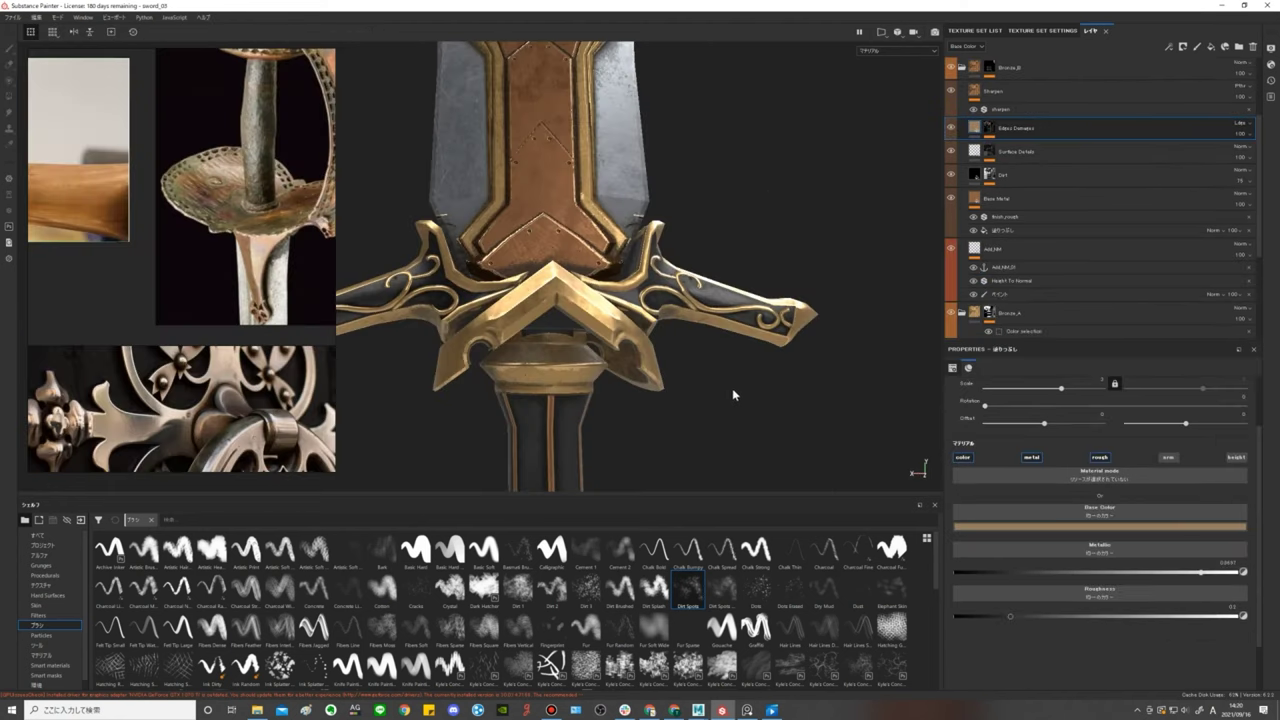
{"action": "mouse_move", "coordinate": [754, 413]}
{"action": "left_mouse_down", "text": "alt"}
{"action": "mouse_move", "coordinate": [766, 414]}
{"action": "mouse_move", "coordinate": [749, 303]}
{"action": "mouse_move", "coordinate": [744, 333]}
{"action": "mouse_move", "coordinate": [703, 334]}
{"action": "left_mouse_up", "text": "alt"}
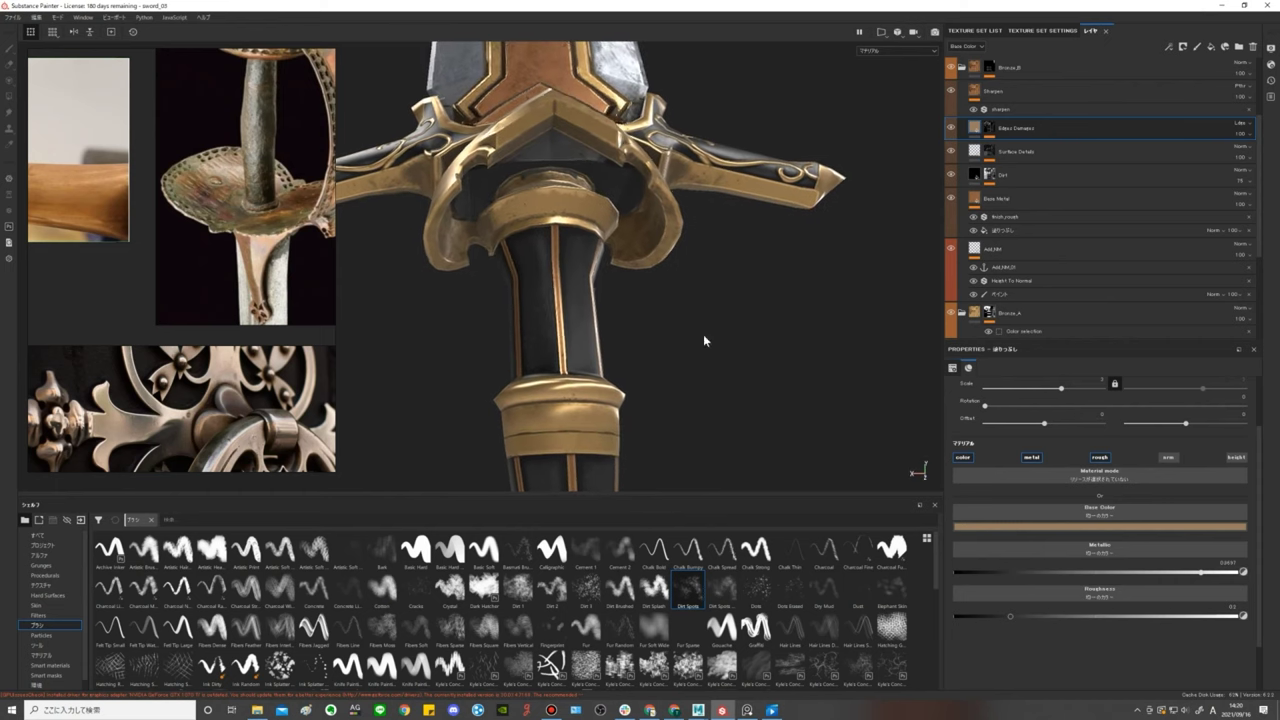
{"action": "scroll", "coordinate": [1077, 178], "scroll_direction": "down", "scroll_amount": 3}
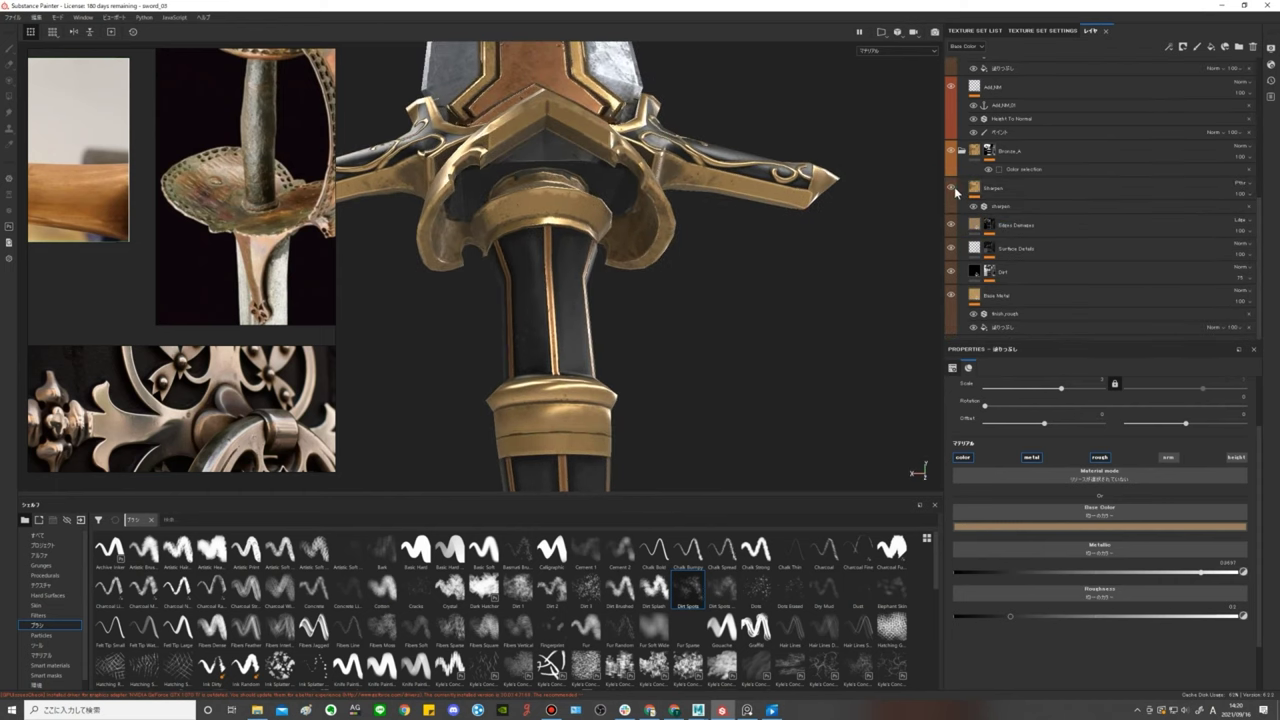
Confirm the Sharpen layer name and add a new fill layer above it.
{"action": "double_click", "coordinate": [1005, 190]}
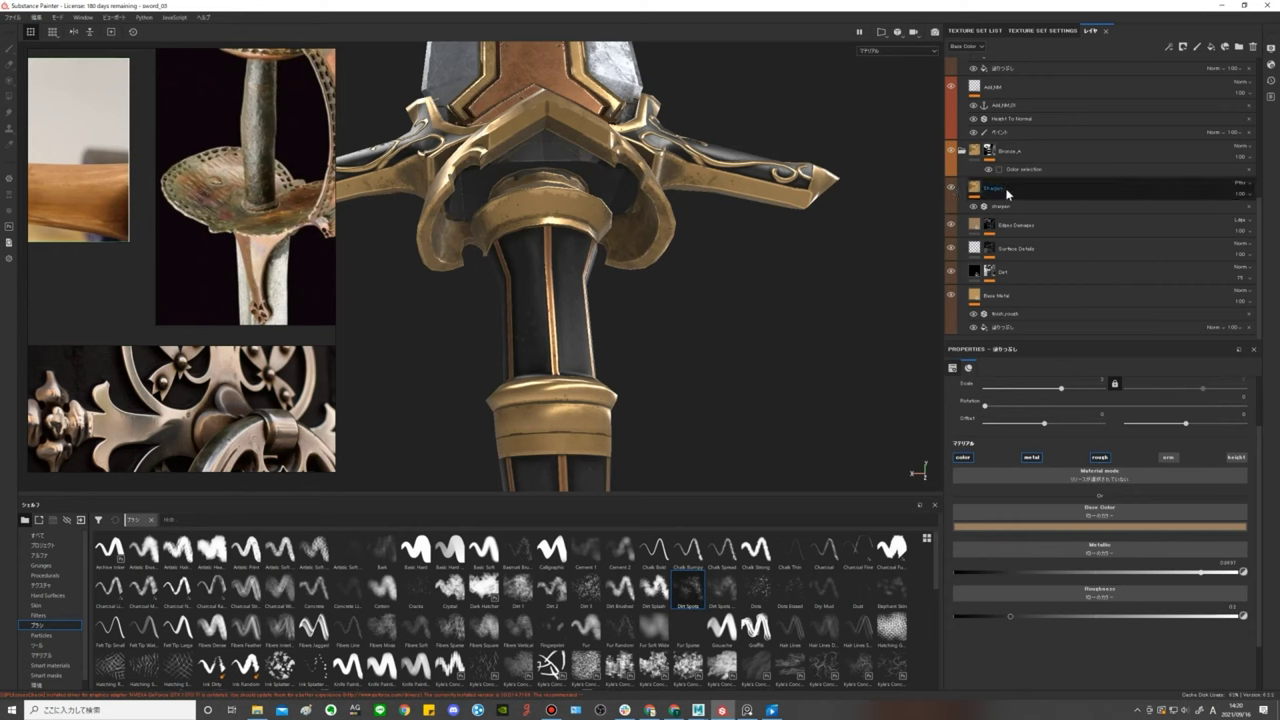
{"action": "key", "text": "Return"}
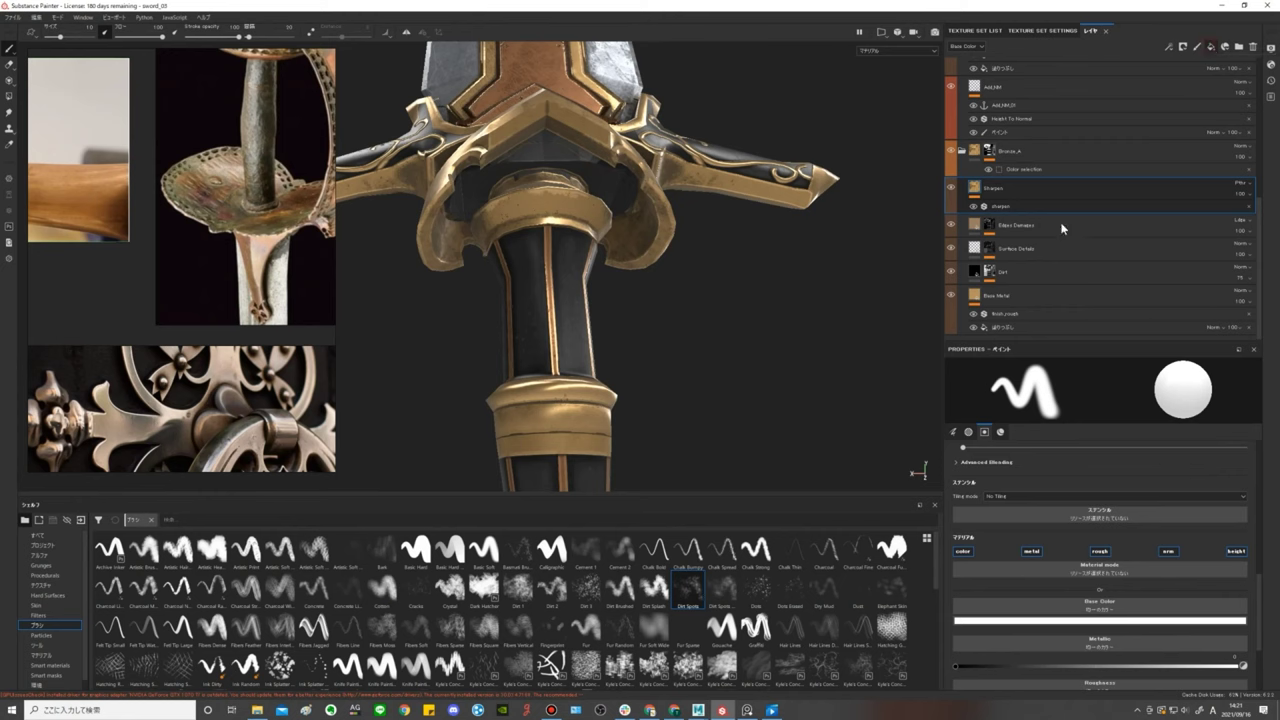
{"action": "key", "text": "ctrl+shift+f"}
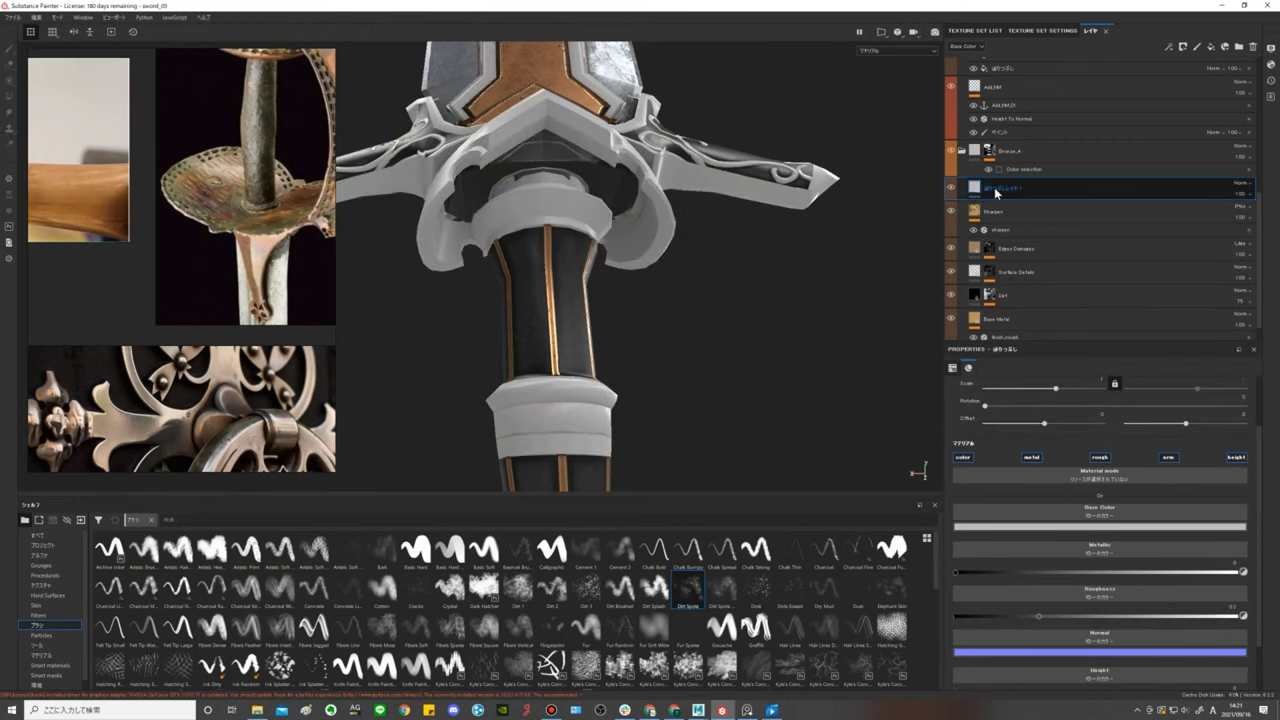
Give the new fill a black mask and black colour, with metal, nrm and height channels off.
{"action": "right_click", "coordinate": [996, 193]}
{"action": "left_click", "coordinate": [1010, 204]}
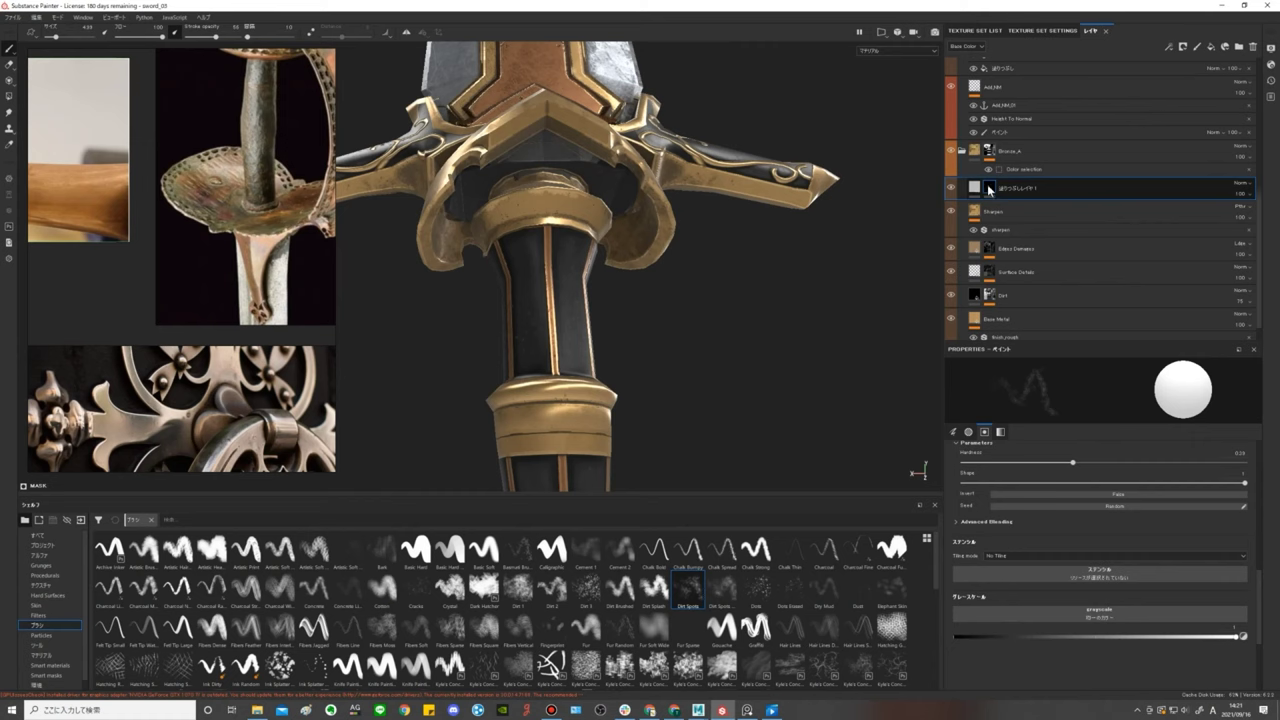
{"action": "left_click", "coordinate": [976, 188]}
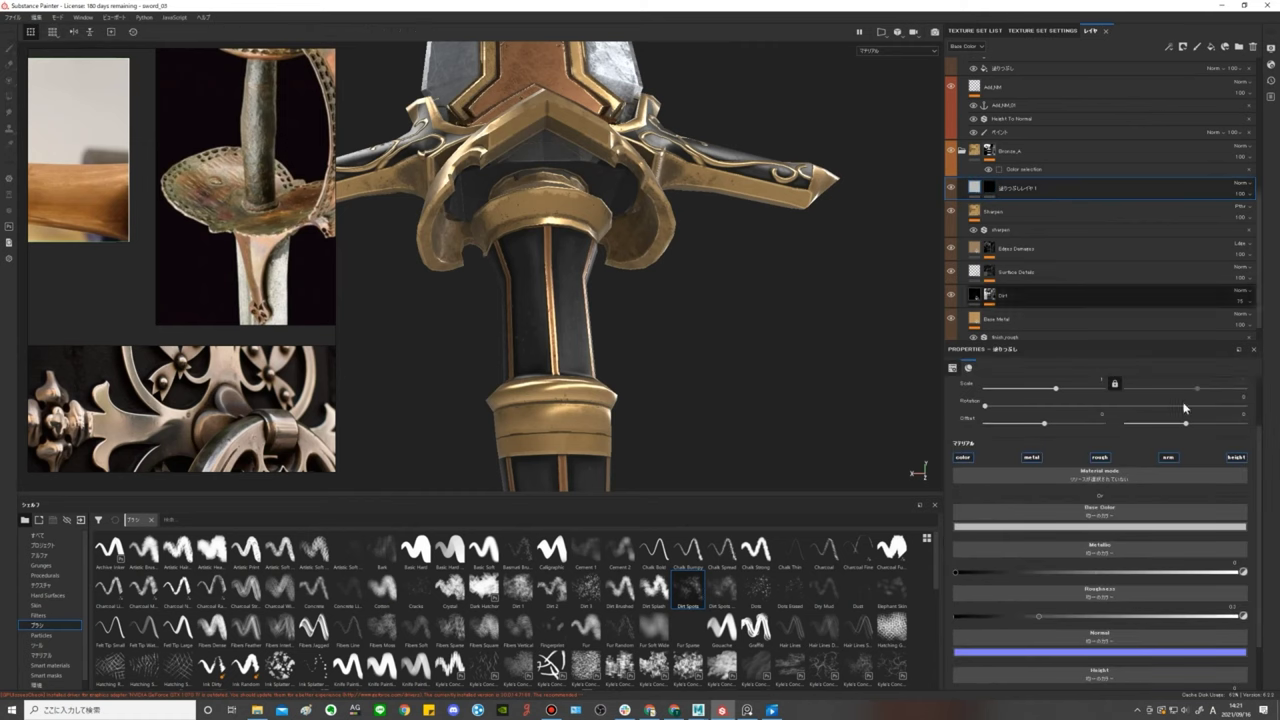
{"action": "left_click", "coordinate": [1032, 458]}
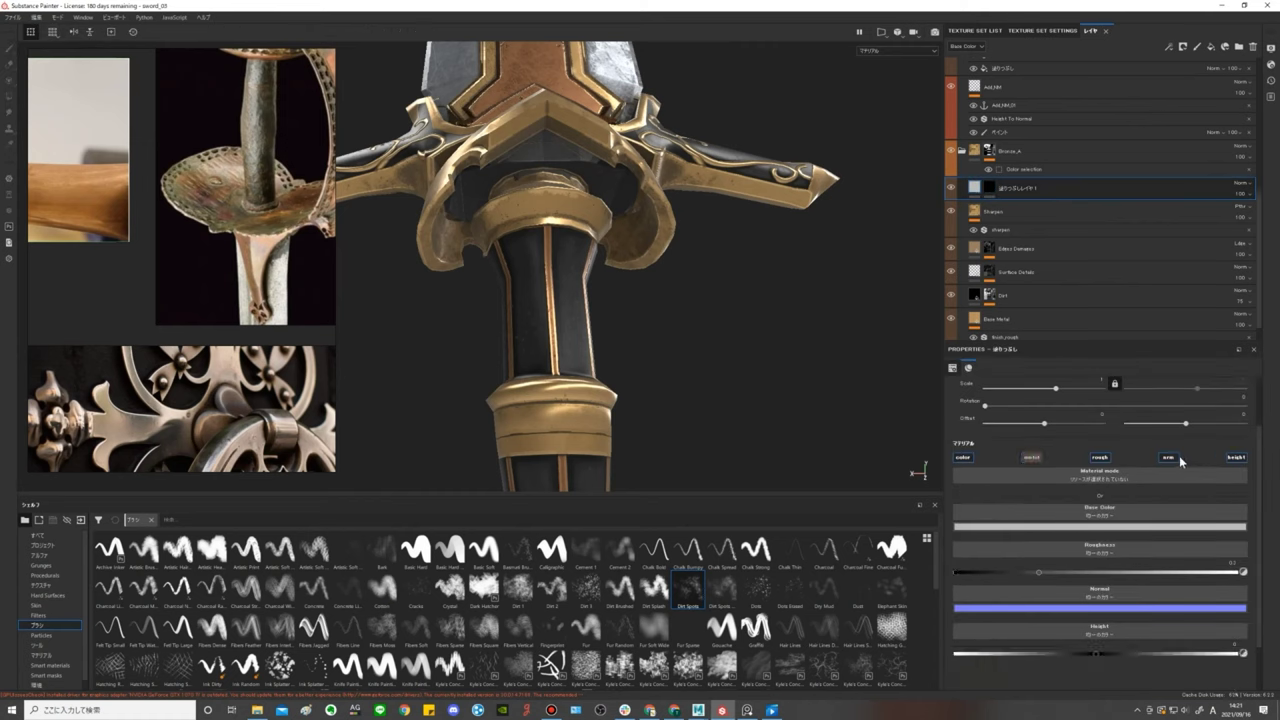
{"action": "left_click", "coordinate": [1168, 457]}
{"action": "left_click", "coordinate": [1236, 457]}
{"action": "left_click", "coordinate": [1140, 518]}
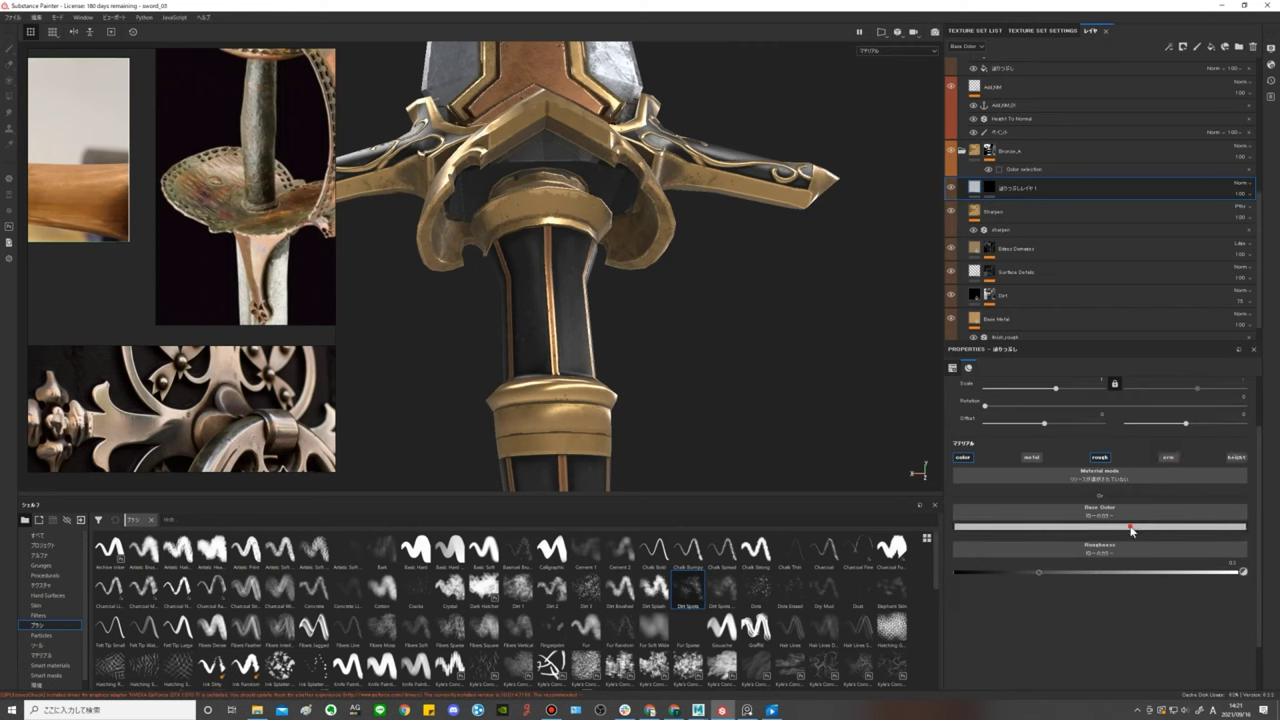
{"action": "left_click", "coordinate": [991, 190]}
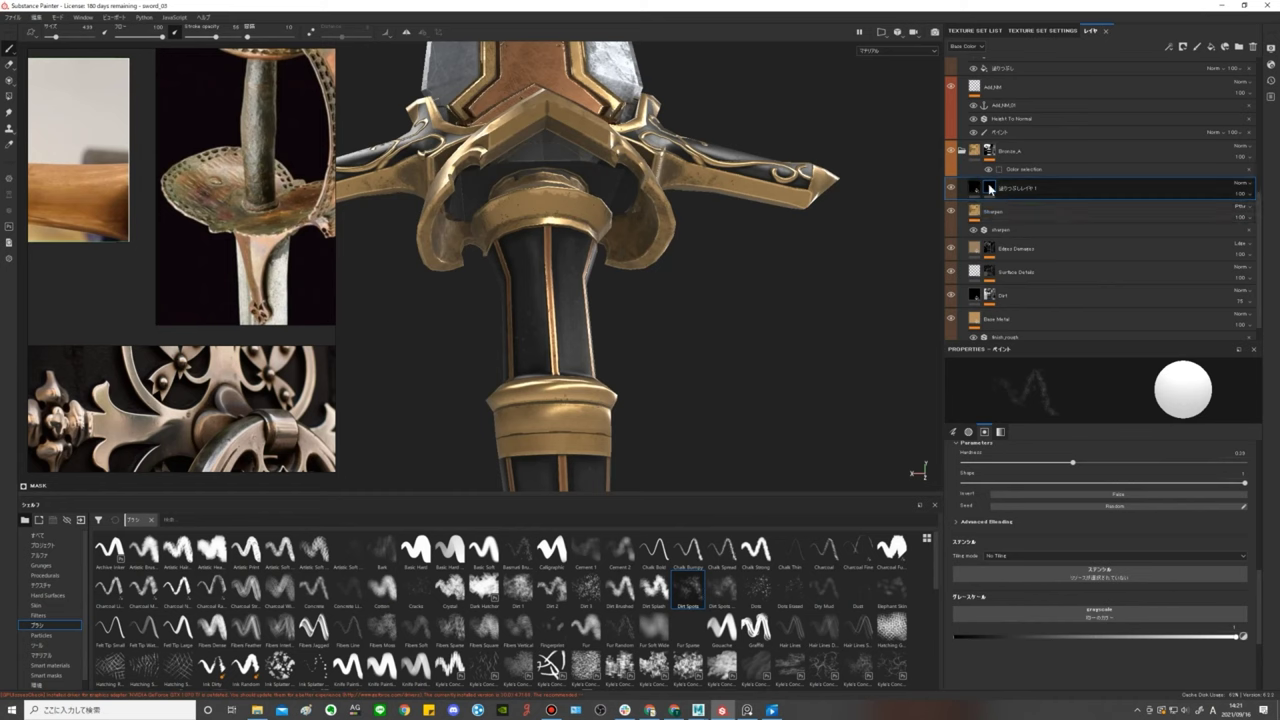
Add a paint effect to the black fill's mask and begin renaming the layer.
{"action": "right_click", "coordinate": [989, 188]}
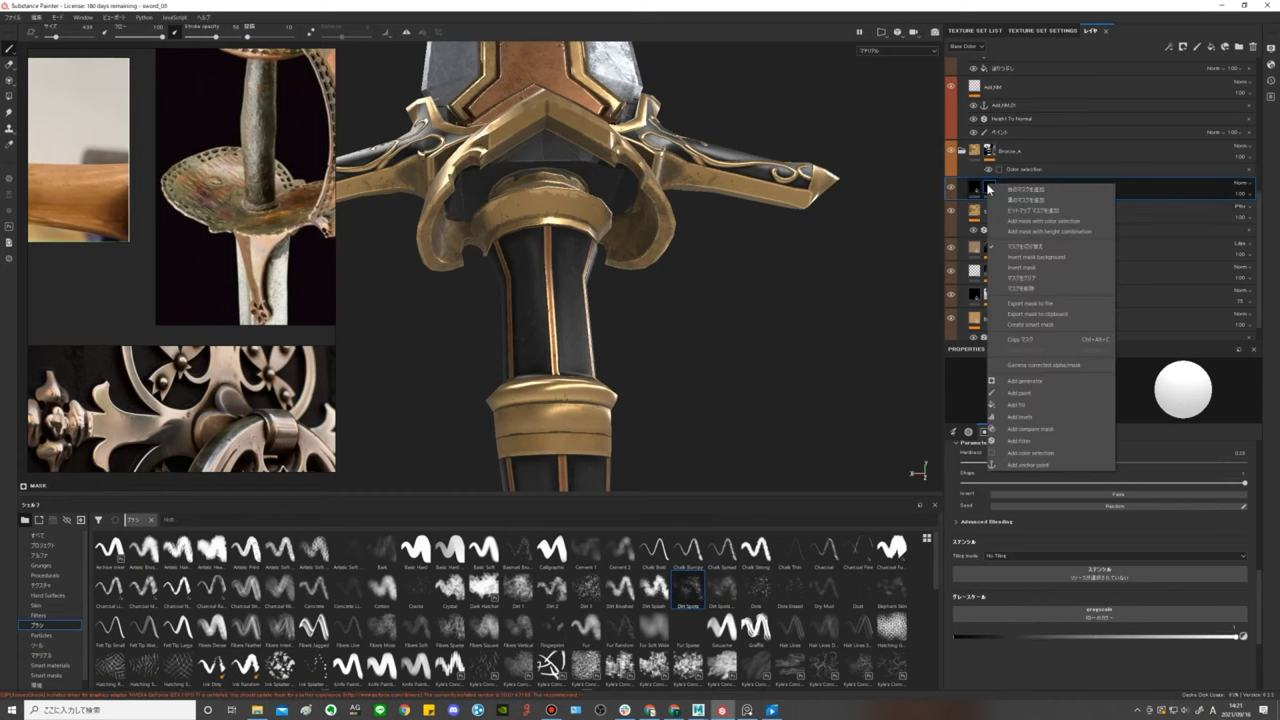
{"action": "left_click", "coordinate": [1045, 395]}
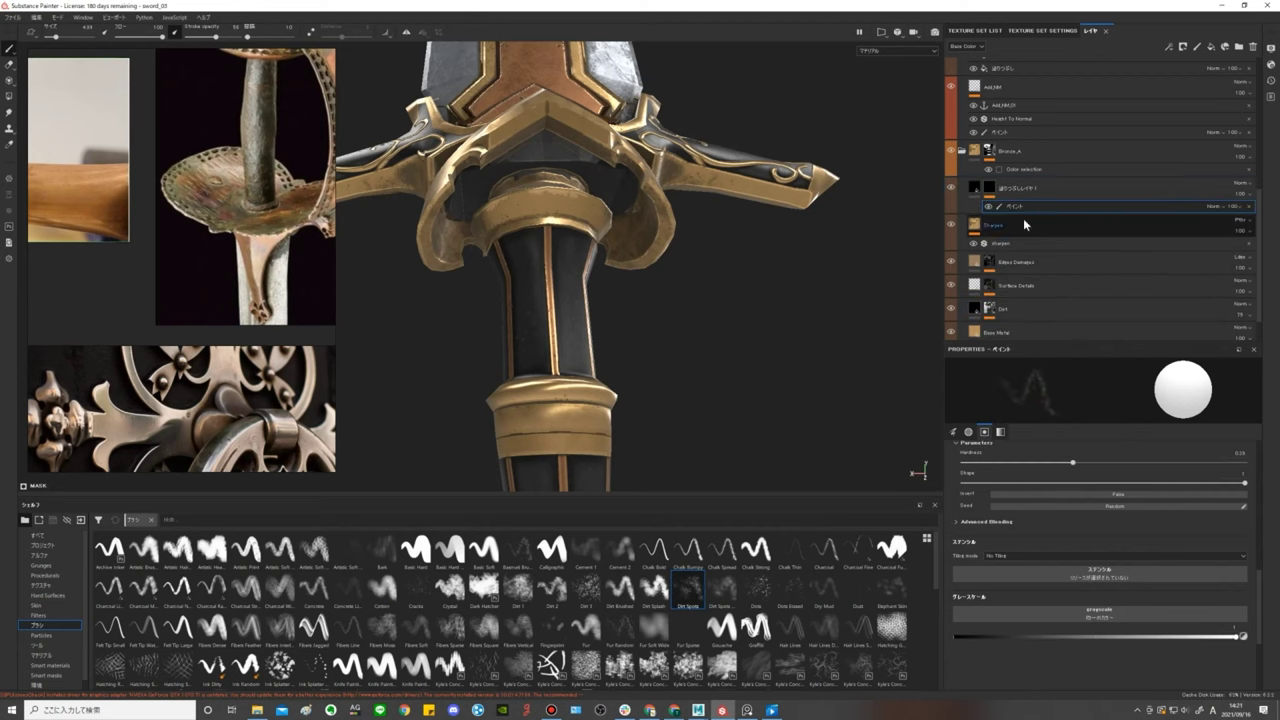
{"action": "double_click", "coordinate": [1013, 193]}
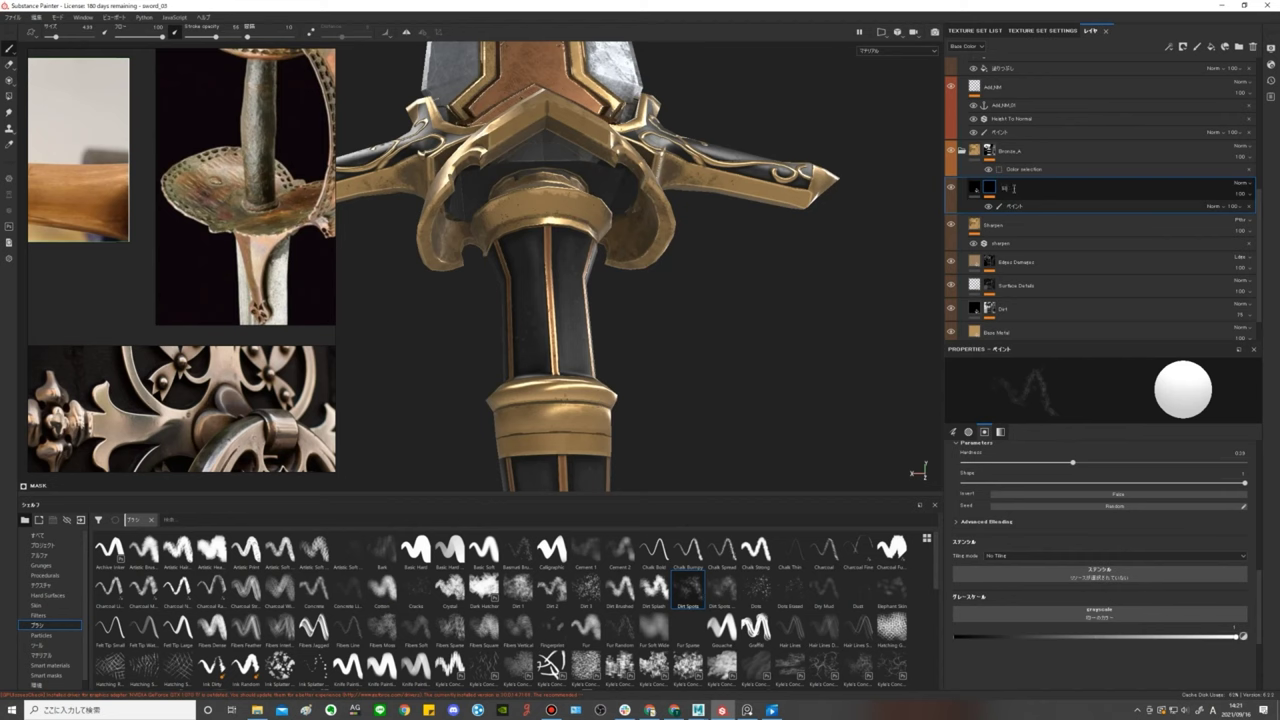
{"action": "scroll", "coordinate": [1013, 193], "scroll_direction": "down", "scroll_amount": 1}
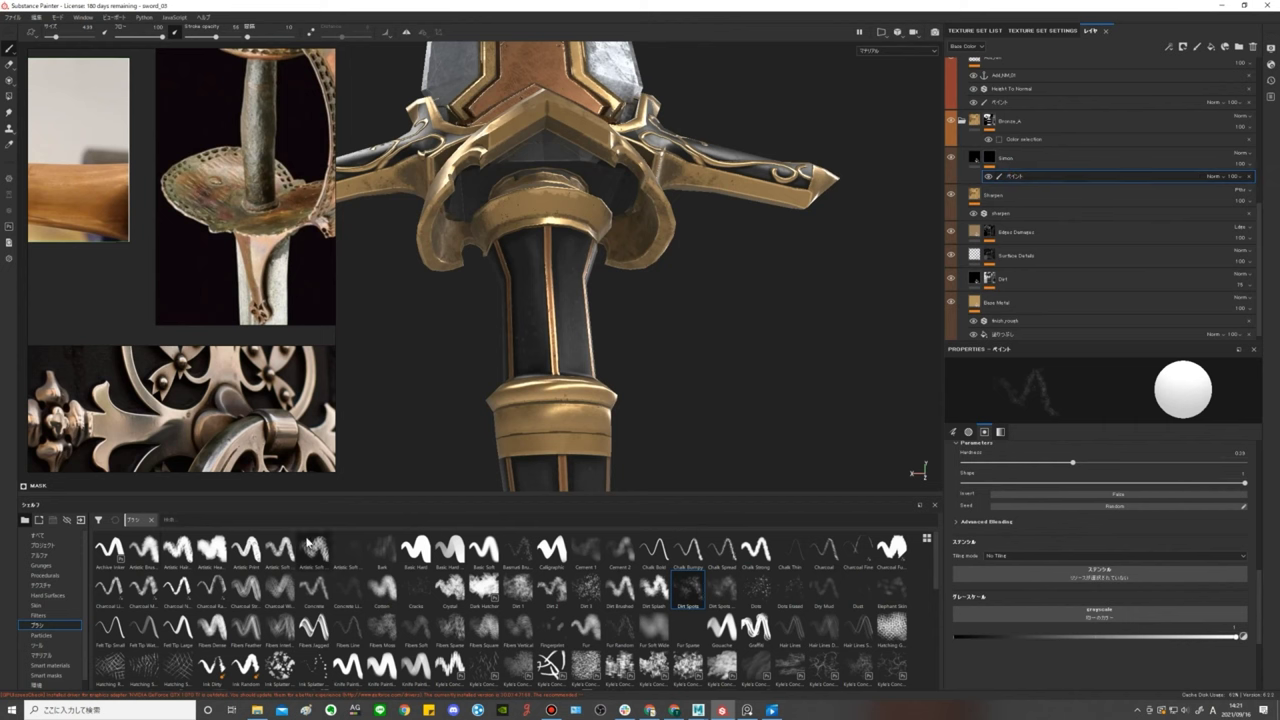
Set Fingerprint Little from the Alphas shelf as the paint brush's alpha.
{"action": "left_click", "coordinate": [38, 555]}
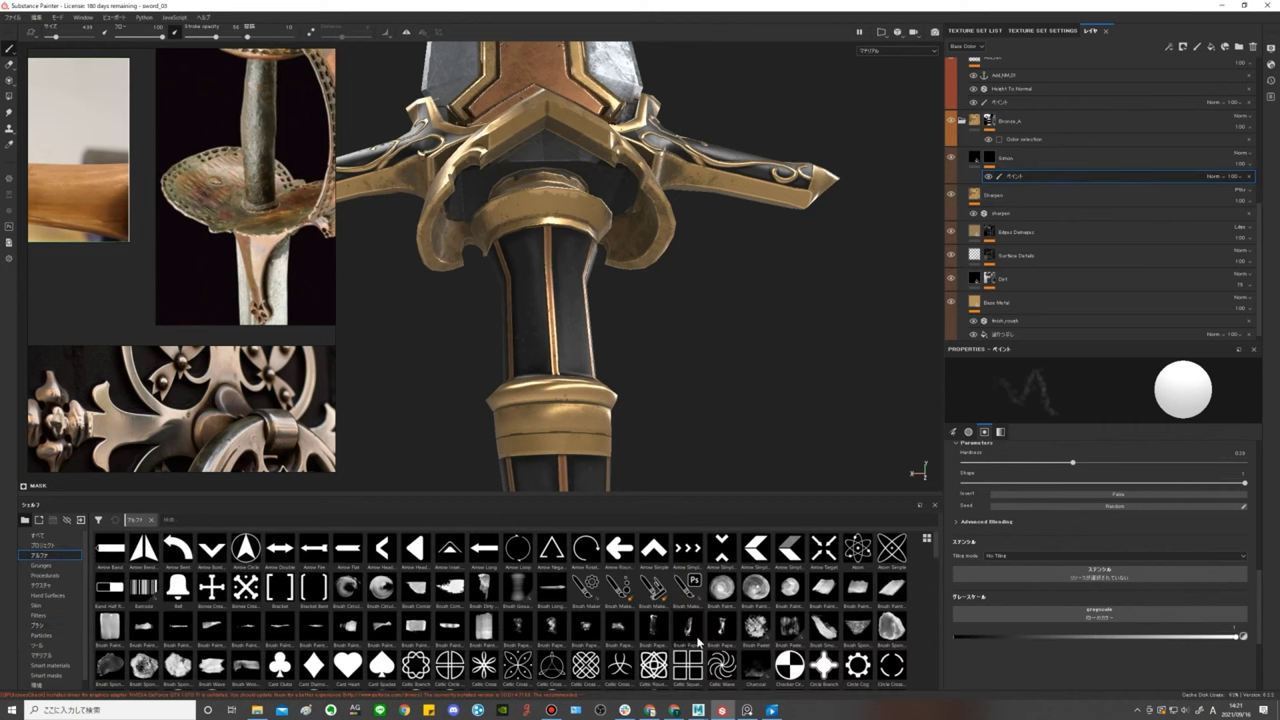
{"action": "scroll", "coordinate": [776, 625], "scroll_direction": "down", "scroll_amount": 3}
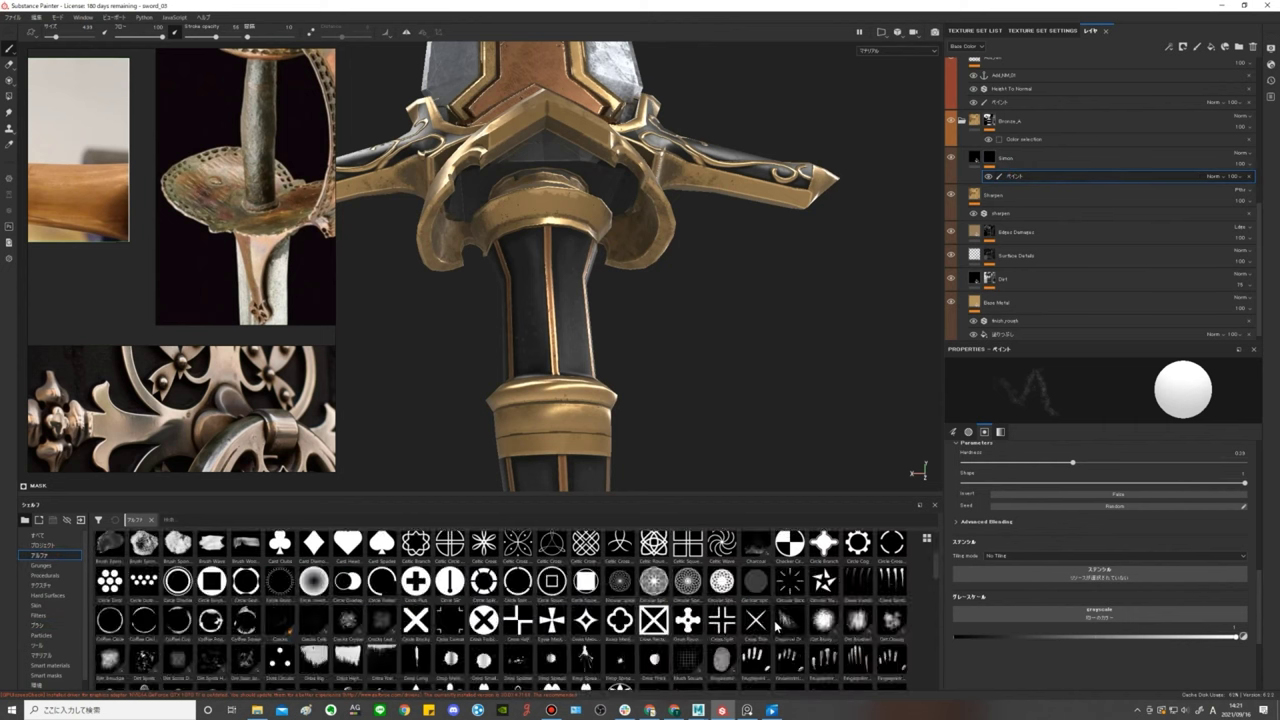
{"action": "scroll", "coordinate": [750, 626], "scroll_direction": "down", "scroll_amount": 5}
{"action": "scroll", "coordinate": [705, 639], "scroll_direction": "down", "scroll_amount": 3}
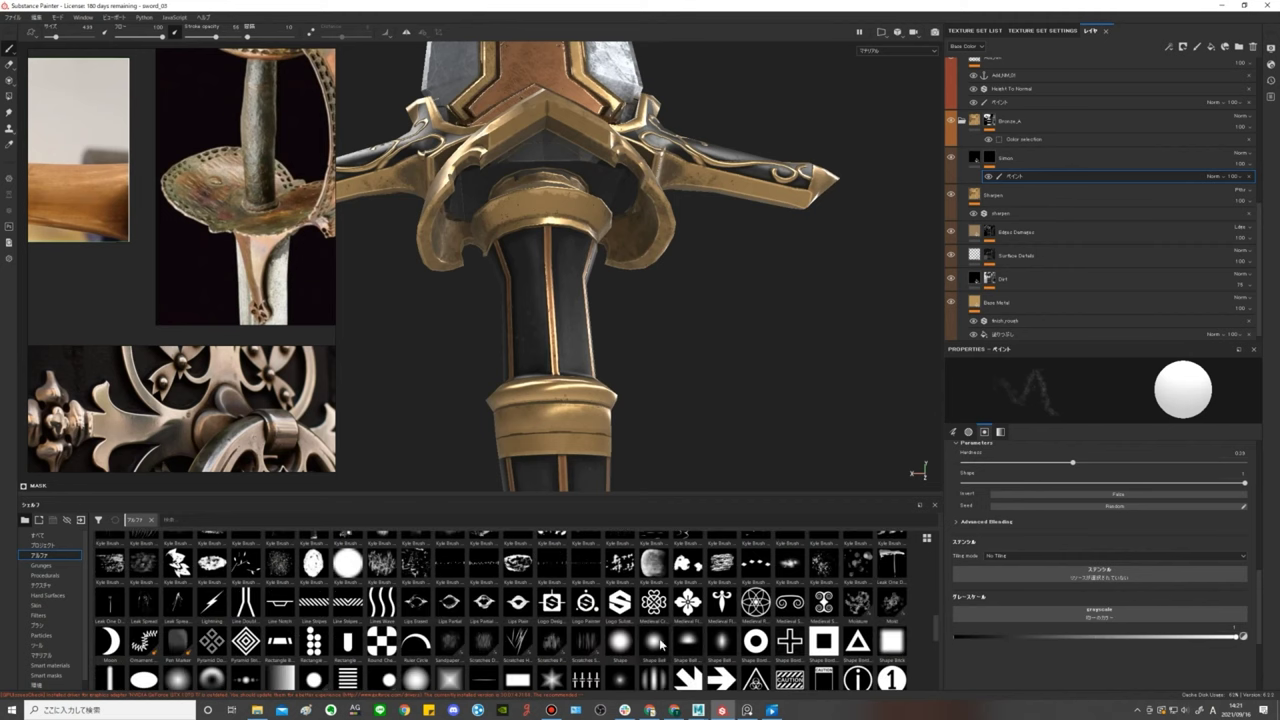
{"action": "scroll", "coordinate": [548, 605], "scroll_direction": "up", "scroll_amount": 5}
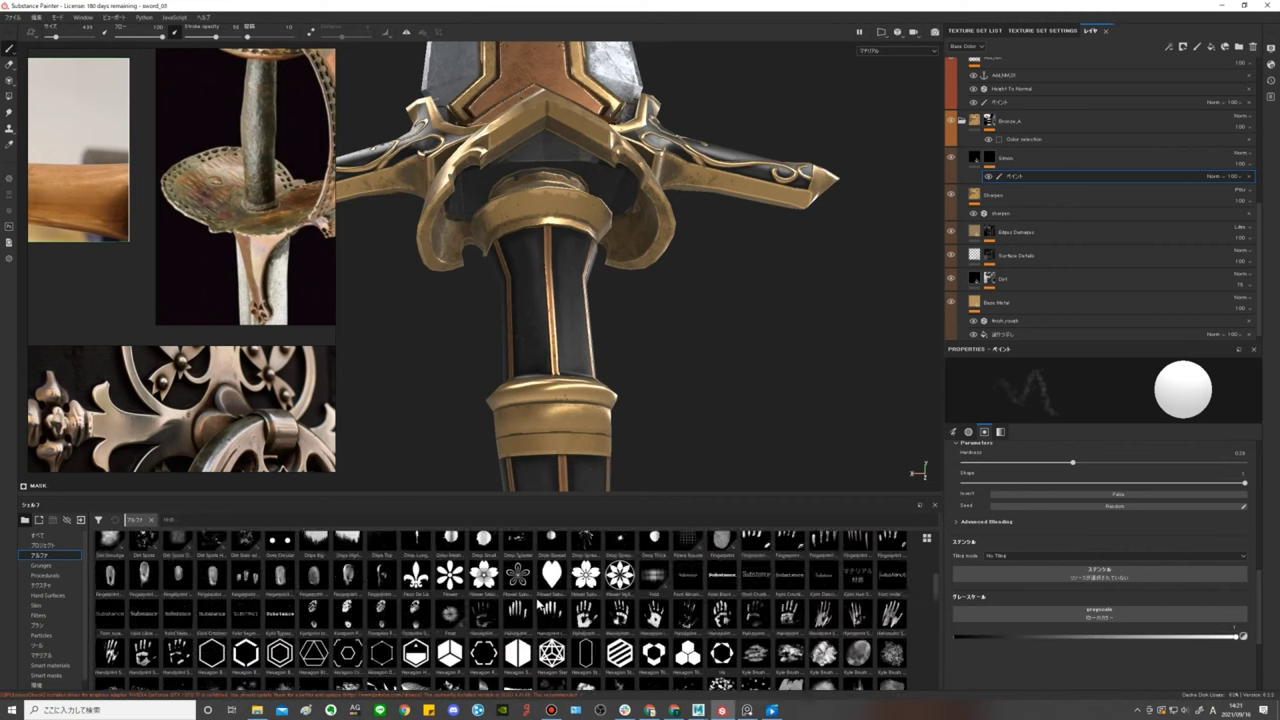
{"action": "scroll", "coordinate": [552, 612], "scroll_direction": "up", "scroll_amount": 5}
{"action": "scroll", "coordinate": [558, 622], "scroll_direction": "up", "scroll_amount": 3}
{"action": "scroll", "coordinate": [558, 625], "scroll_direction": "down", "scroll_amount": 3}
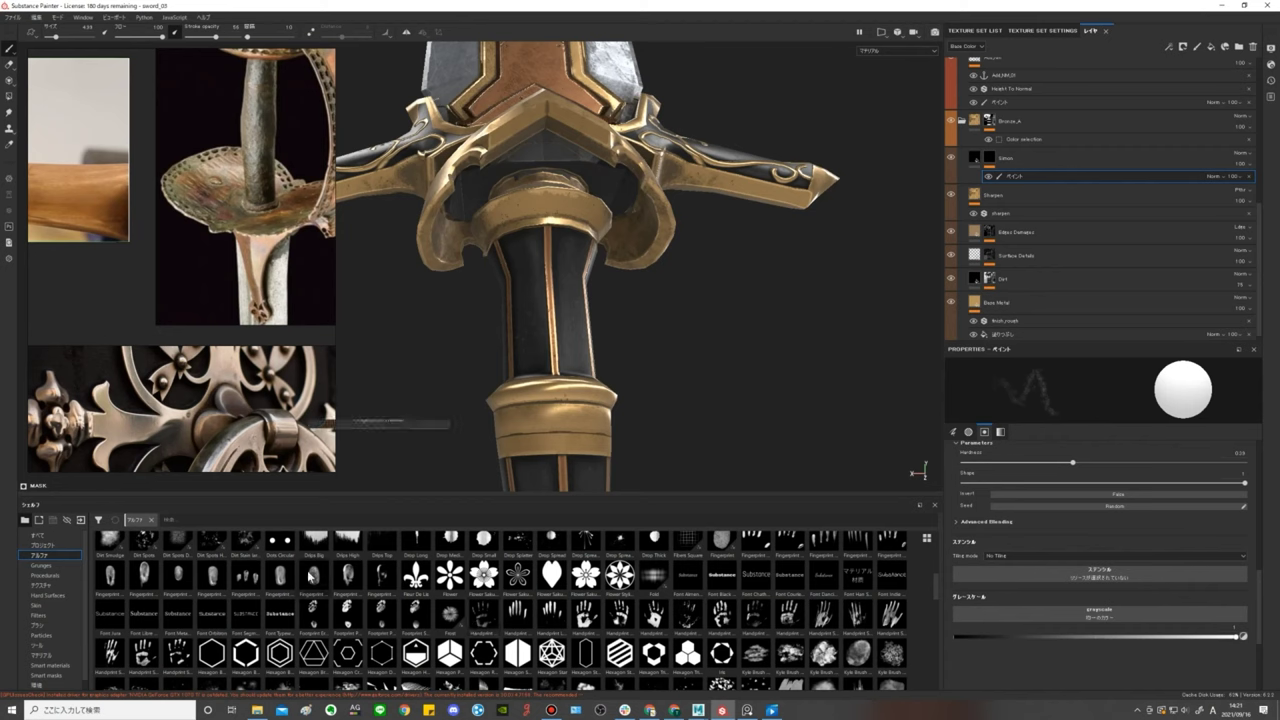
{"action": "mouse_move", "coordinate": [180, 575]}
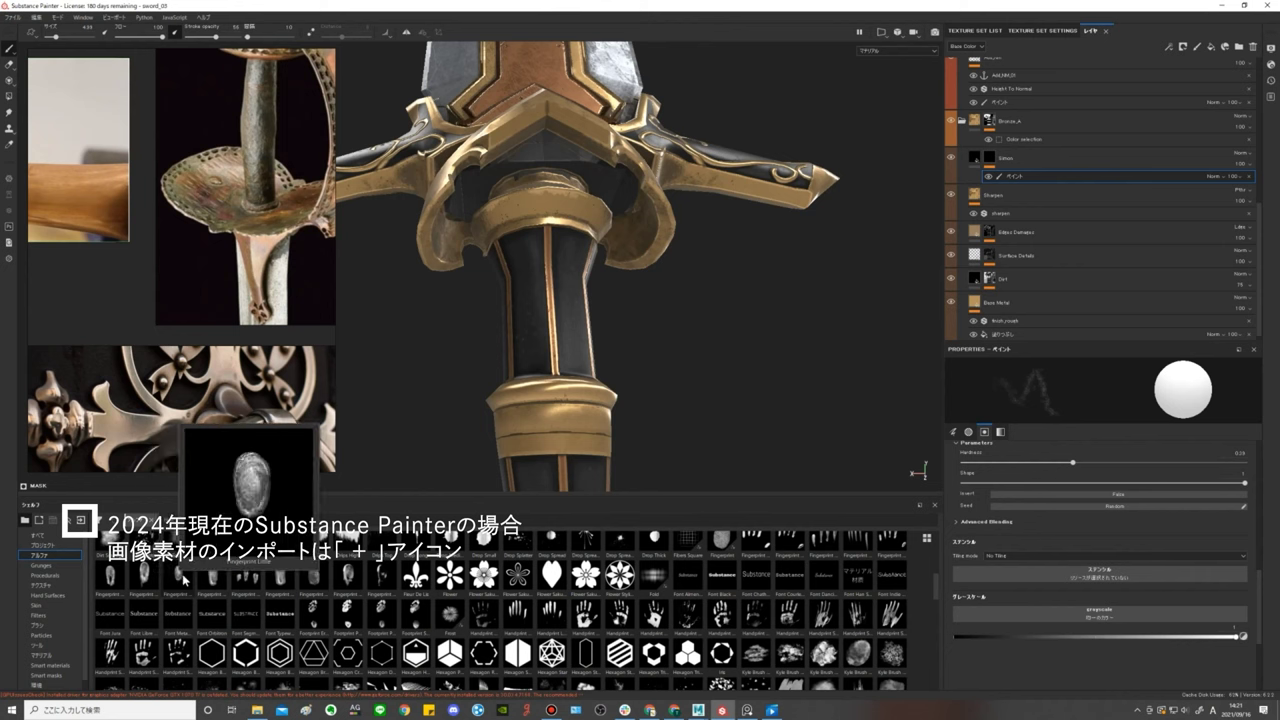
{"action": "left_click", "coordinate": [186, 576]}
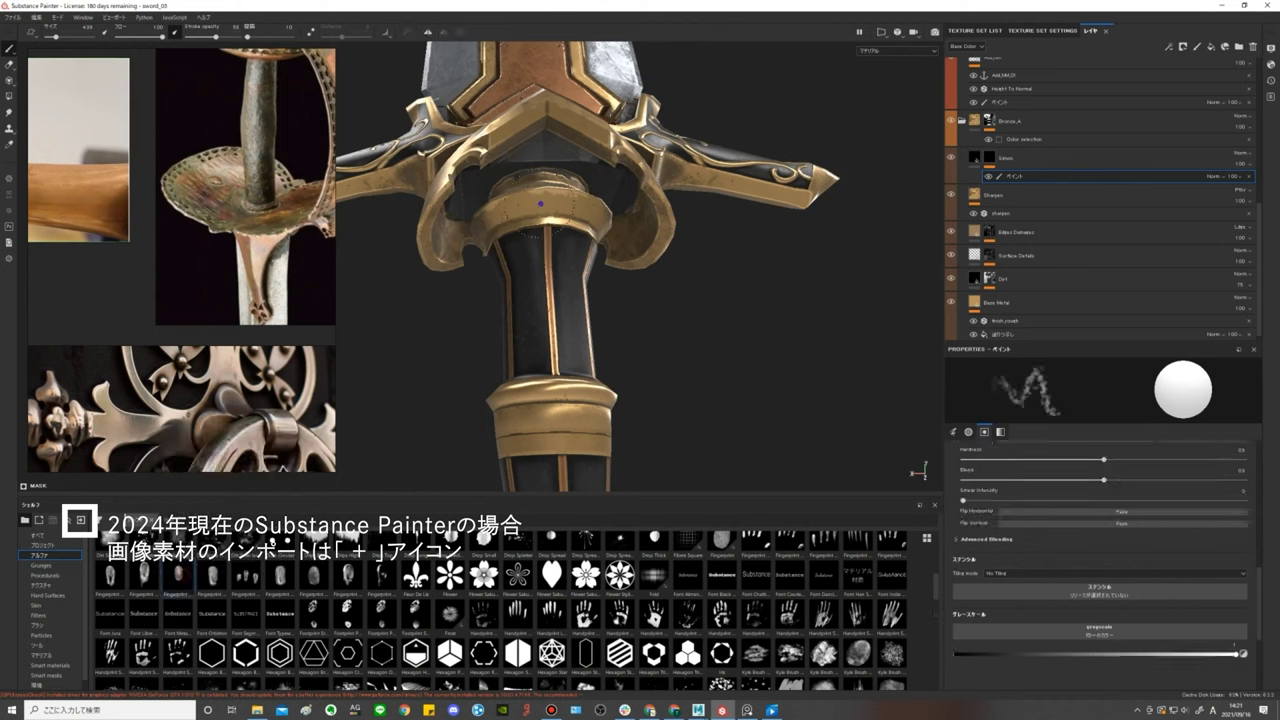
{"action": "scroll", "coordinate": [520, 260], "scroll_direction": "up", "scroll_amount": 3}
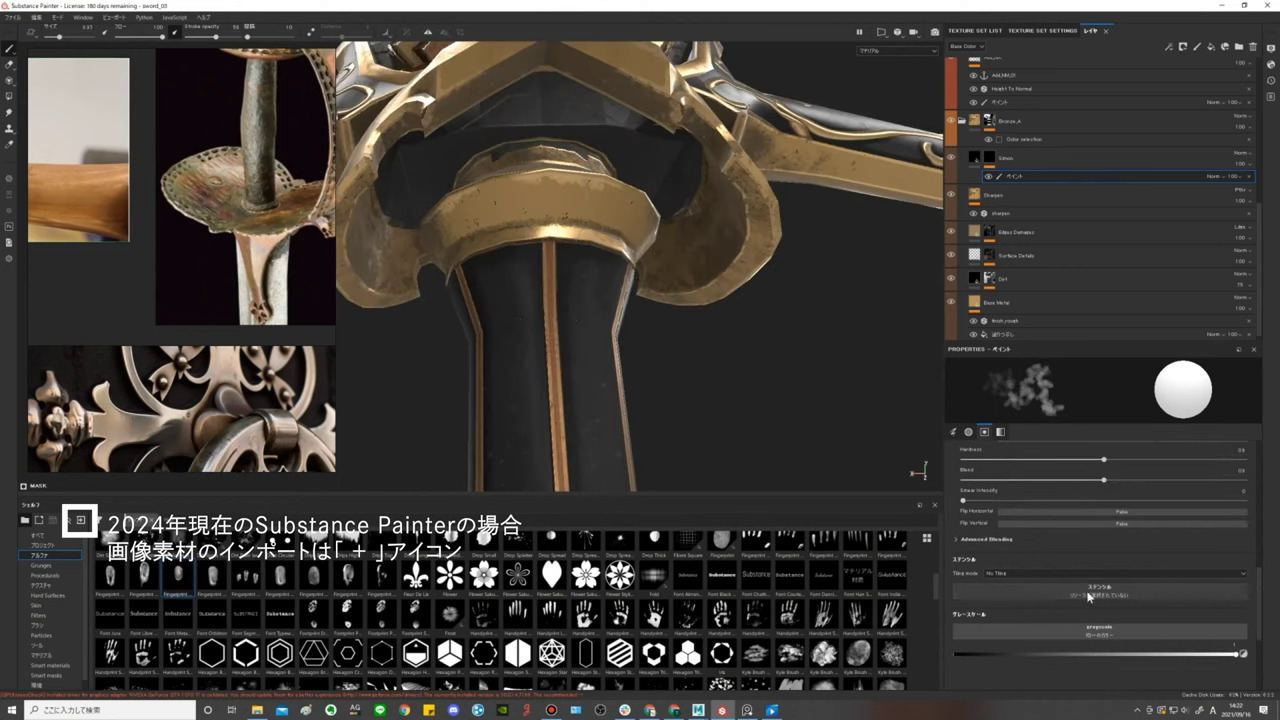
{"action": "scroll", "coordinate": [1118, 582], "scroll_direction": "up", "scroll_amount": 2}
{"action": "scroll", "coordinate": [1118, 582], "scroll_direction": "up", "scroll_amount": 1}
{"action": "scroll", "coordinate": [1117, 587], "scroll_direction": "up", "scroll_amount": 2}
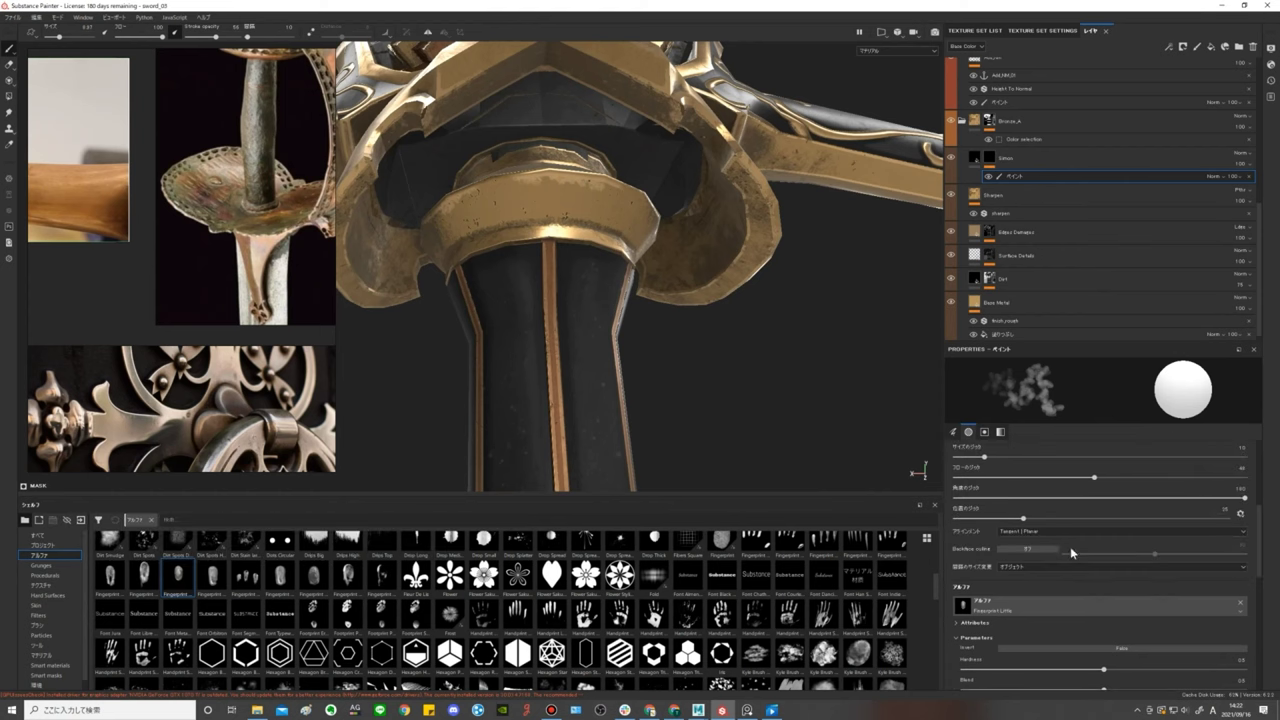
Set the fingerprint brush alignment to Camera and raise its stroke opacity.
{"action": "left_click", "coordinate": [1037, 533]}
{"action": "left_click", "coordinate": [1037, 539]}
{"action": "mouse_move", "coordinate": [586, 271]}
{"action": "left_mouse_down", "text": "alt"}
{"action": "mouse_move", "coordinate": [586, 240]}
{"action": "mouse_move", "coordinate": [558, 304]}
{"action": "mouse_move", "coordinate": [640, 300]}
{"action": "left_mouse_up", "text": "alt"}
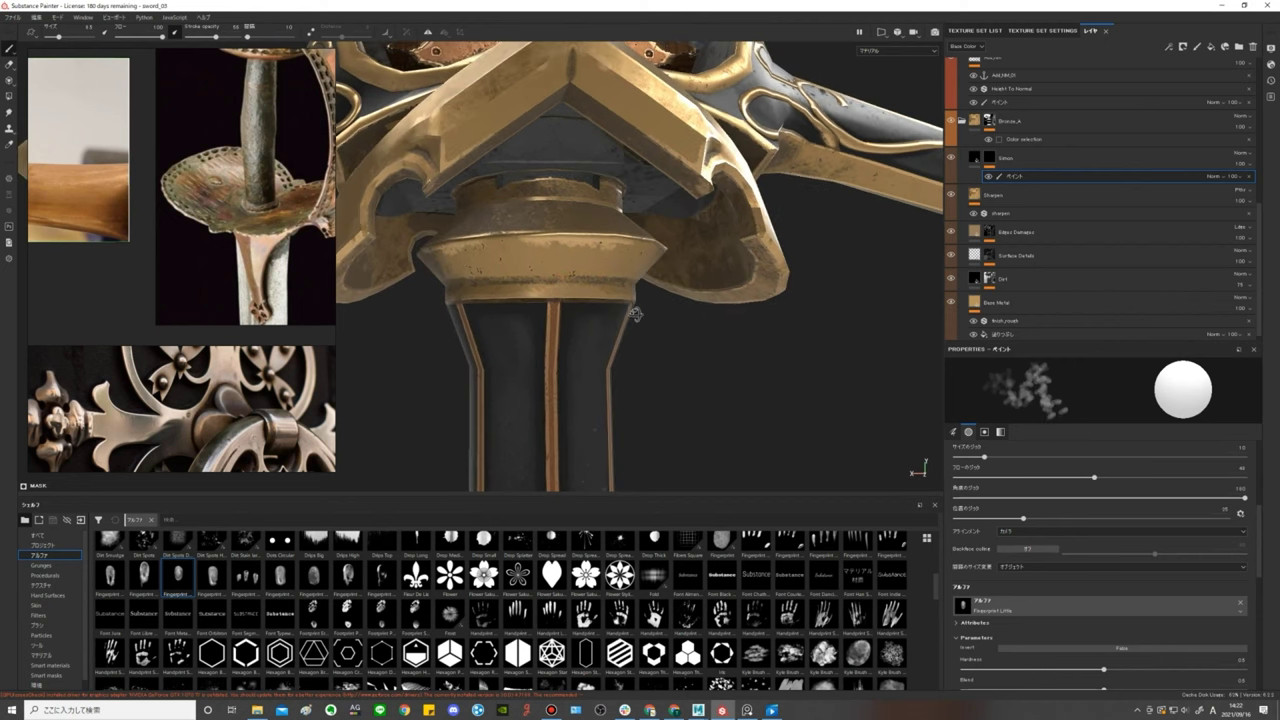
{"action": "left_click", "coordinate": [1000, 431]}
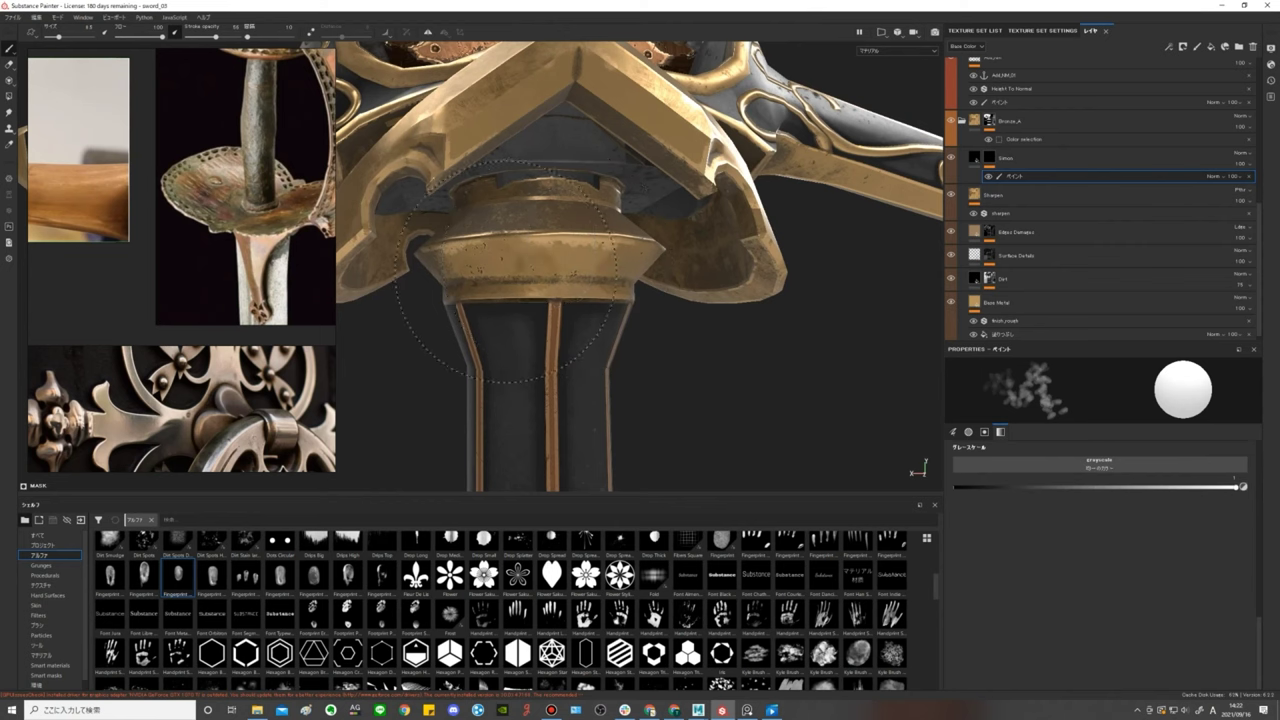
{"action": "left_click_drag", "start_coordinate": [540, 235], "coordinate": [520, 215], "text": "alt"}
{"action": "left_click_drag", "start_coordinate": [217, 38], "coordinate": [248, 37]}
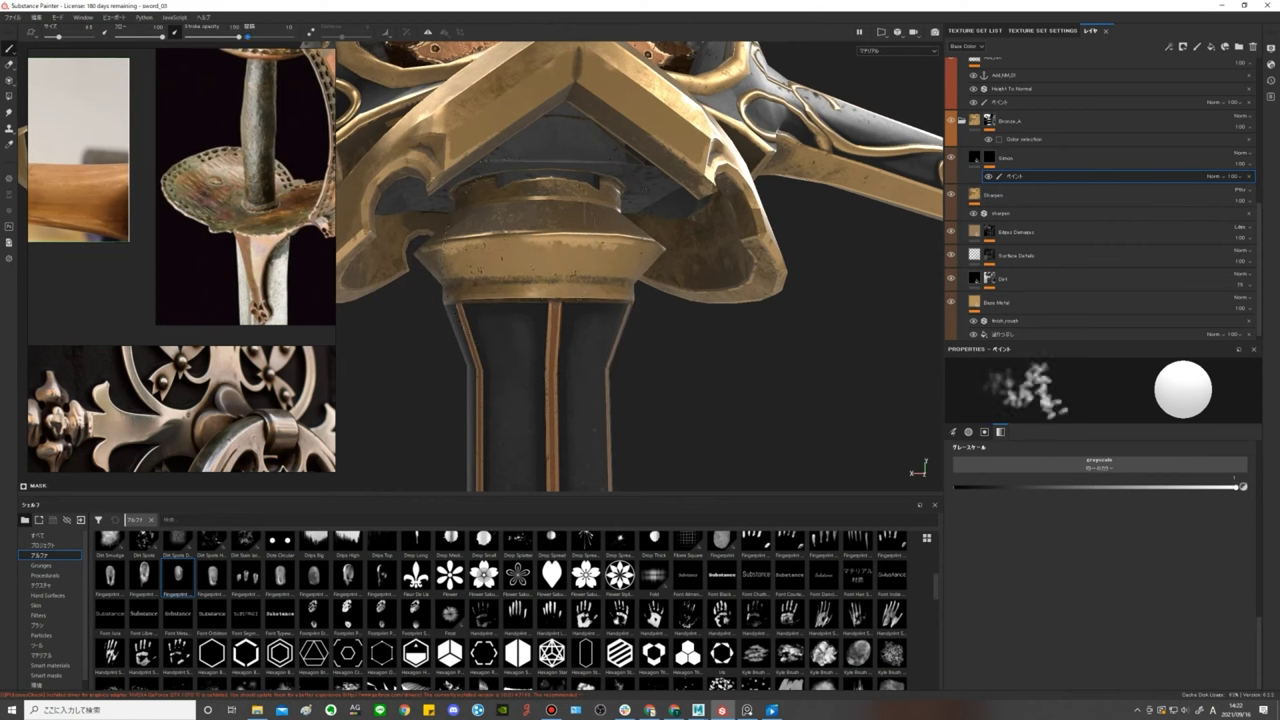
{"action": "left_click_drag", "start_coordinate": [605, 310], "coordinate": [485, 300], "text": "alt"}
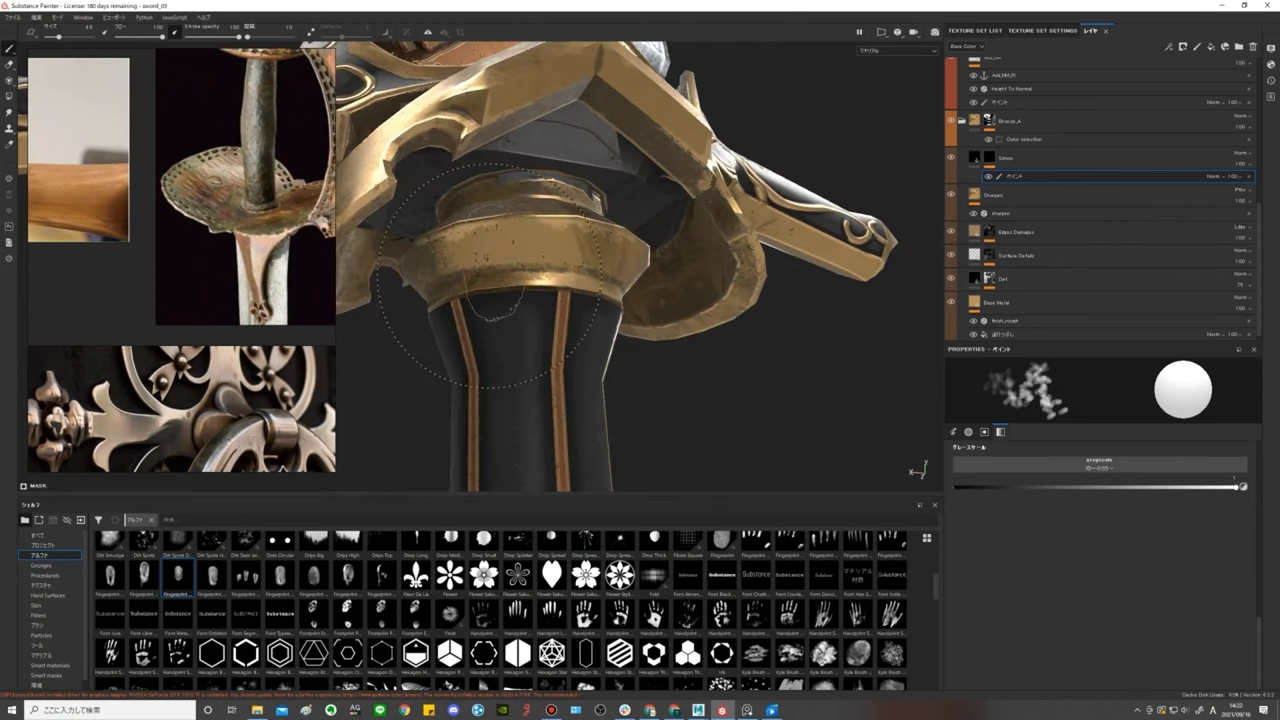
{"action": "mouse_move", "coordinate": [606, 272]}
{"action": "left_mouse_down", "text": "alt"}
{"action": "mouse_move", "coordinate": [533, 268]}
{"action": "mouse_move", "coordinate": [650, 333]}
{"action": "mouse_move", "coordinate": [470, 320]}
{"action": "mouse_move", "coordinate": [665, 185]}
{"action": "mouse_move", "coordinate": [598, 302]}
{"action": "left_mouse_up", "text": "alt"}
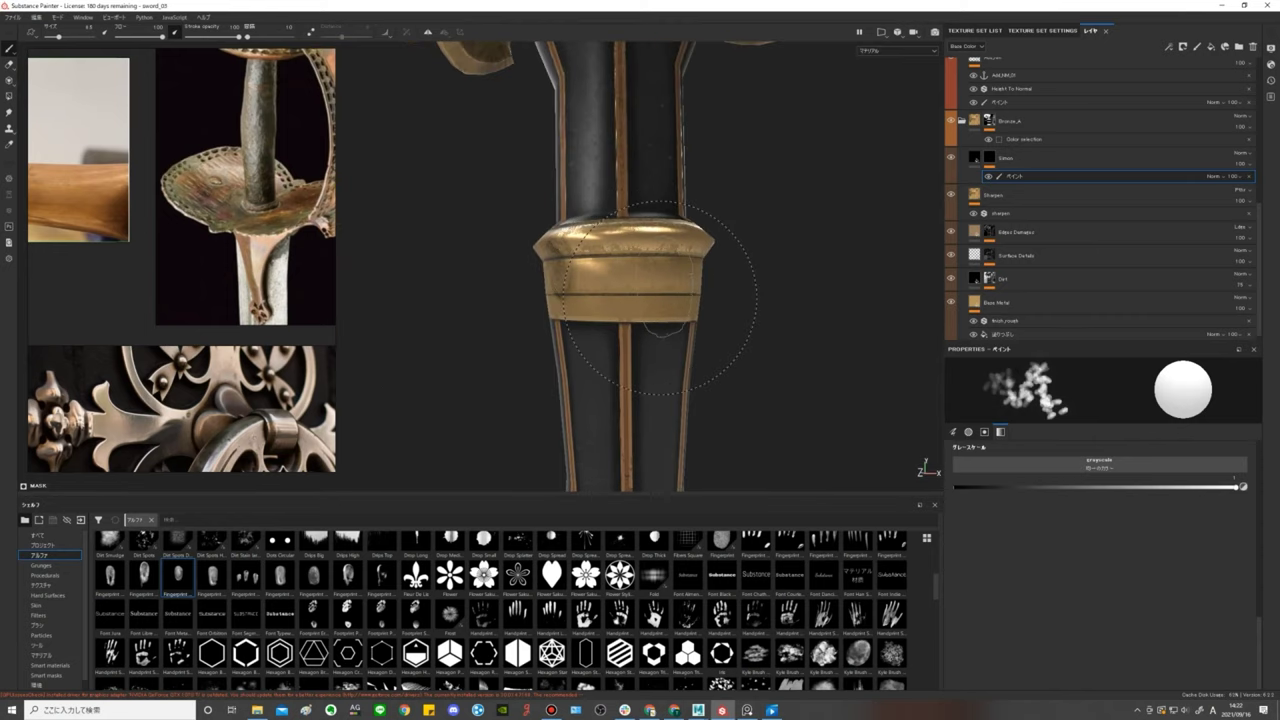
Tune the brush size and lower its flow while working around the grip and pommel.
{"action": "right_click_drag", "start_coordinate": [660, 298], "coordinate": [700, 298], "text": "ctrl"}
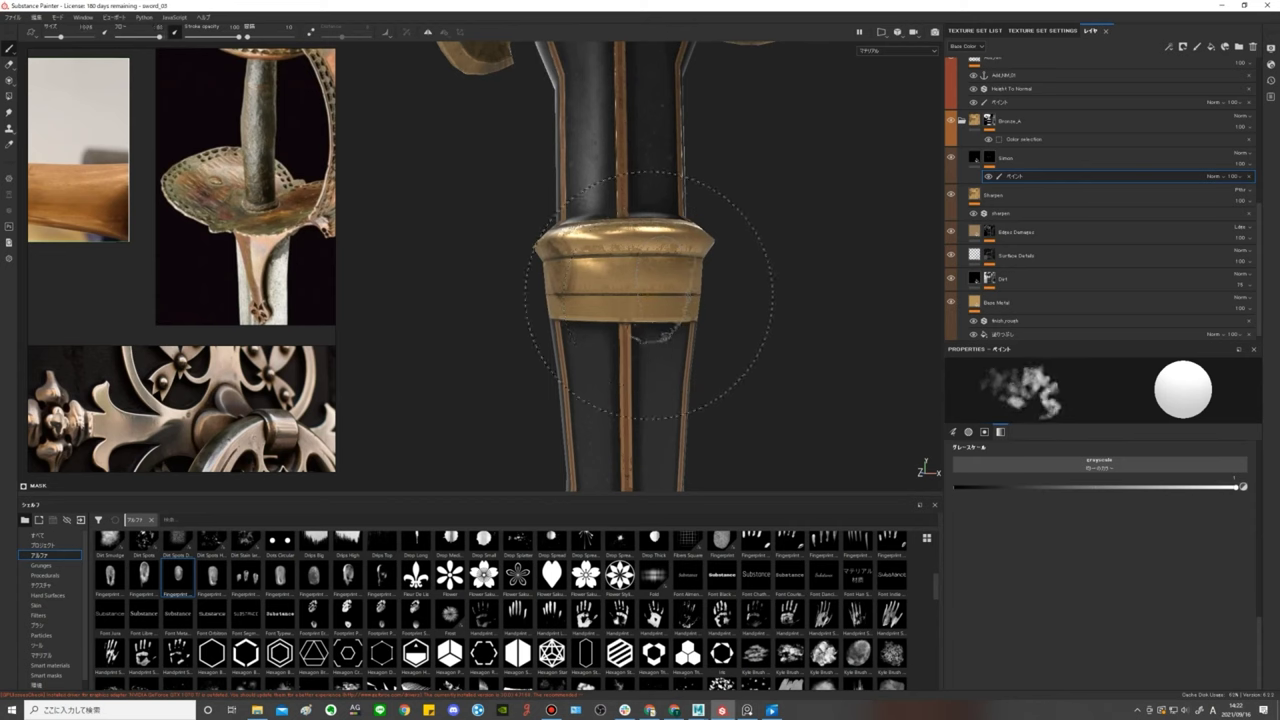
{"action": "mouse_move", "coordinate": [648, 296]}
{"action": "left_mouse_down", "text": "alt"}
{"action": "mouse_move", "coordinate": [483, 341]}
{"action": "mouse_move", "coordinate": [571, 271]}
{"action": "mouse_move", "coordinate": [648, 322]}
{"action": "mouse_move", "coordinate": [572, 330]}
{"action": "left_mouse_up", "text": "alt"}
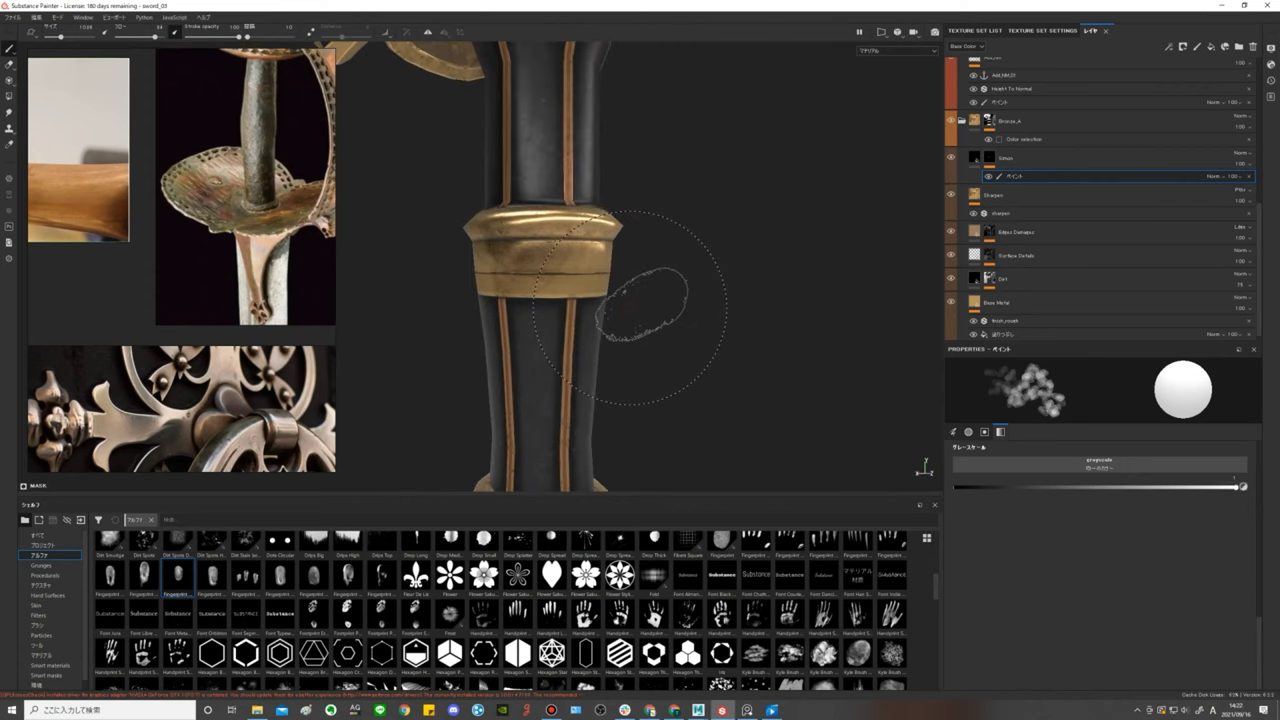
{"action": "left_click_drag", "start_coordinate": [629, 308], "coordinate": [617, 308], "text": "ctrl"}
{"action": "mouse_move", "coordinate": [668, 391]}
{"action": "middle_mouse_down", "text": "alt"}
{"action": "mouse_move", "coordinate": [640, 230]}
{"action": "mouse_move", "coordinate": [590, 170]}
{"action": "mouse_move", "coordinate": [657, 357]}
{"action": "mouse_move", "coordinate": [655, 295]}
{"action": "middle_mouse_up", "text": "alt"}
{"action": "mouse_move", "coordinate": [580, 268]}
{"action": "left_mouse_down", "text": "alt"}
{"action": "mouse_move", "coordinate": [530, 262]}
{"action": "mouse_move", "coordinate": [632, 335]}
{"action": "left_mouse_up", "text": "alt"}
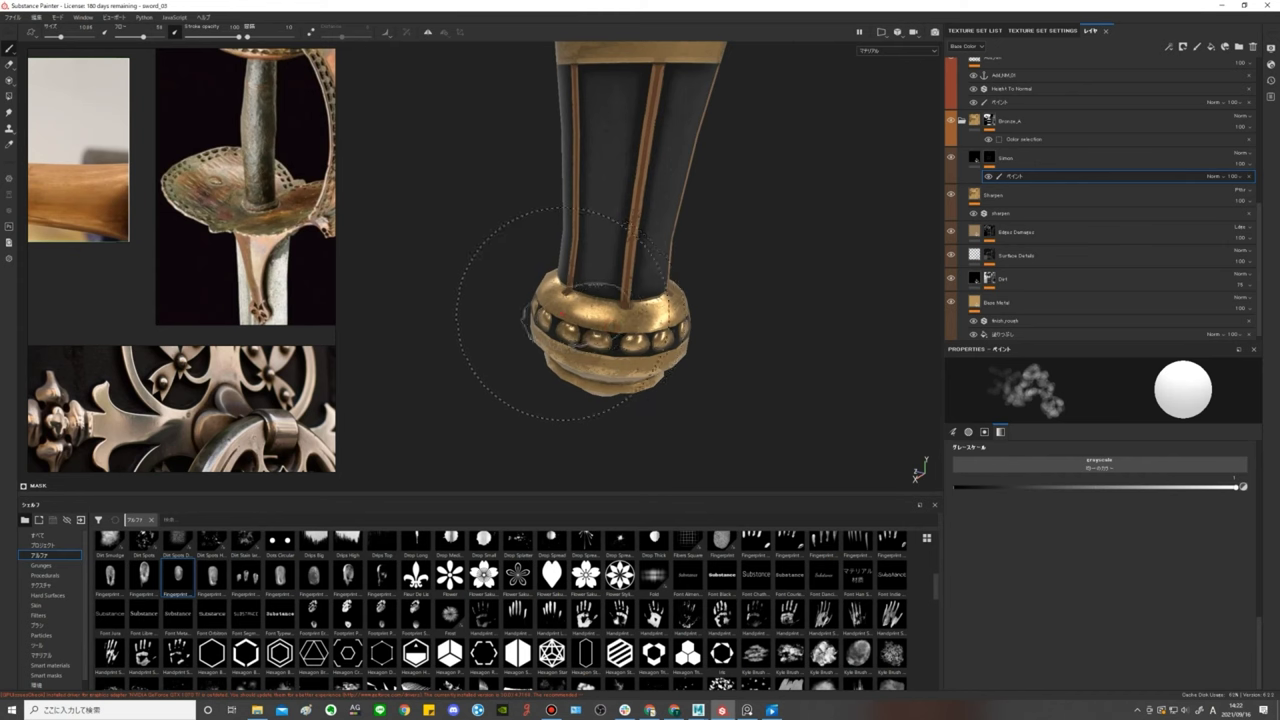
{"action": "scroll", "coordinate": [600, 320], "scroll_direction": "up", "scroll_amount": 3}
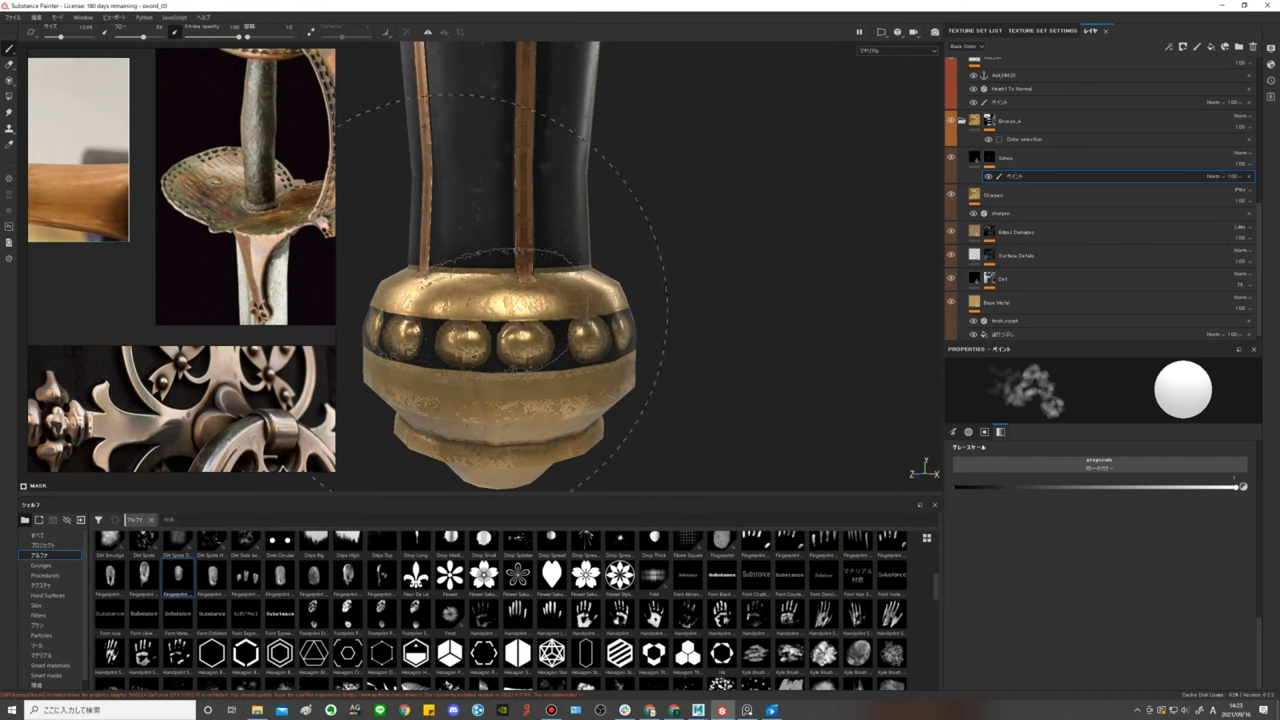
{"action": "middle_click_drag", "start_coordinate": [520, 350], "coordinate": [628, 370], "text": "alt"}
{"action": "right_click_drag", "start_coordinate": [627, 367], "coordinate": [580, 355], "text": "ctrl"}
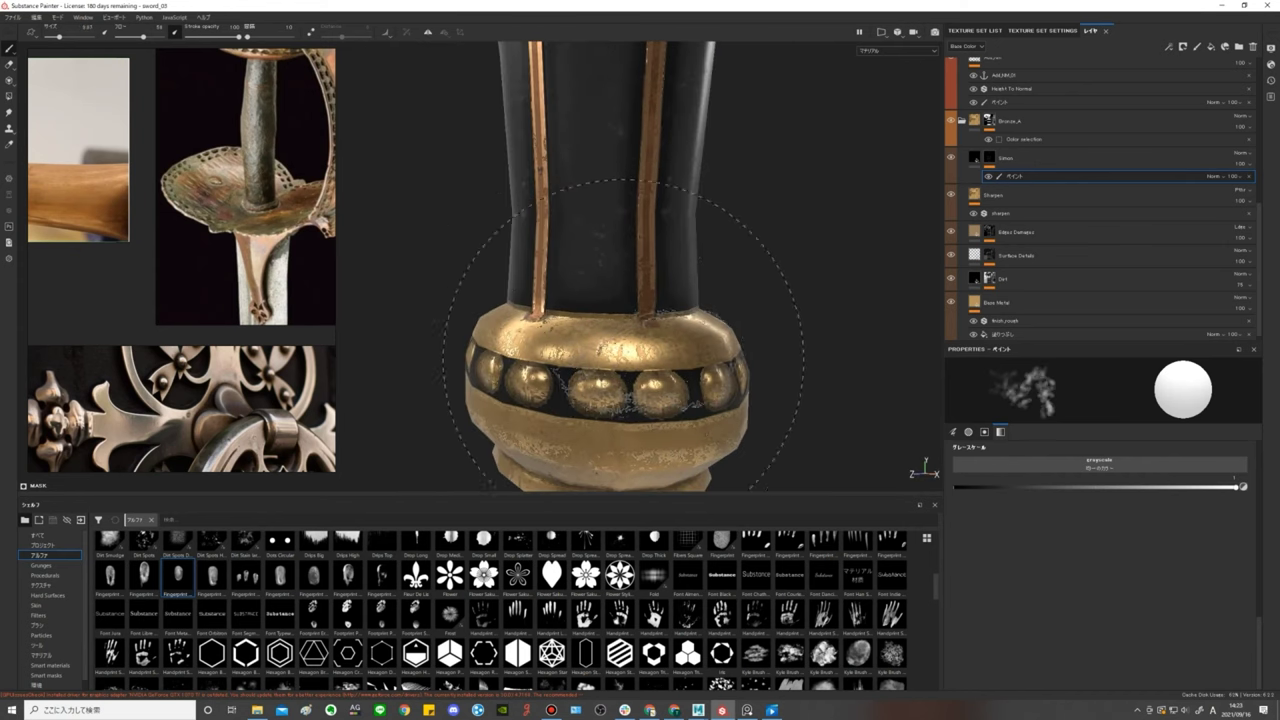
{"action": "mouse_move", "coordinate": [580, 354]}
{"action": "left_mouse_down", "text": "alt"}
{"action": "mouse_move", "coordinate": [659, 355]}
{"action": "mouse_move", "coordinate": [722, 383]}
{"action": "mouse_move", "coordinate": [657, 314]}
{"action": "mouse_move", "coordinate": [714, 309]}
{"action": "mouse_move", "coordinate": [706, 409]}
{"action": "mouse_move", "coordinate": [816, 386]}
{"action": "mouse_move", "coordinate": [760, 330]}
{"action": "mouse_move", "coordinate": [880, 305]}
{"action": "left_mouse_up", "text": "alt"}
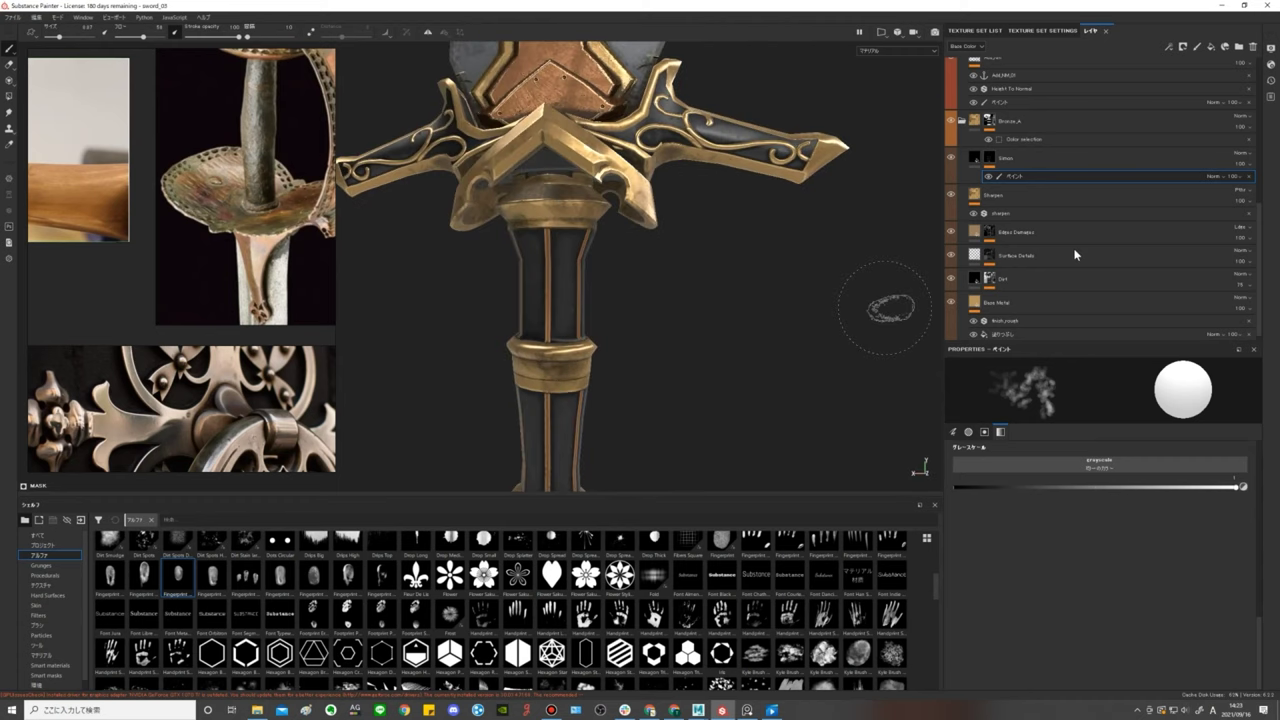
On the Simon fill layer, disable the base colour channel and raise roughness to about 0.9.
{"action": "left_click", "coordinate": [970, 160]}
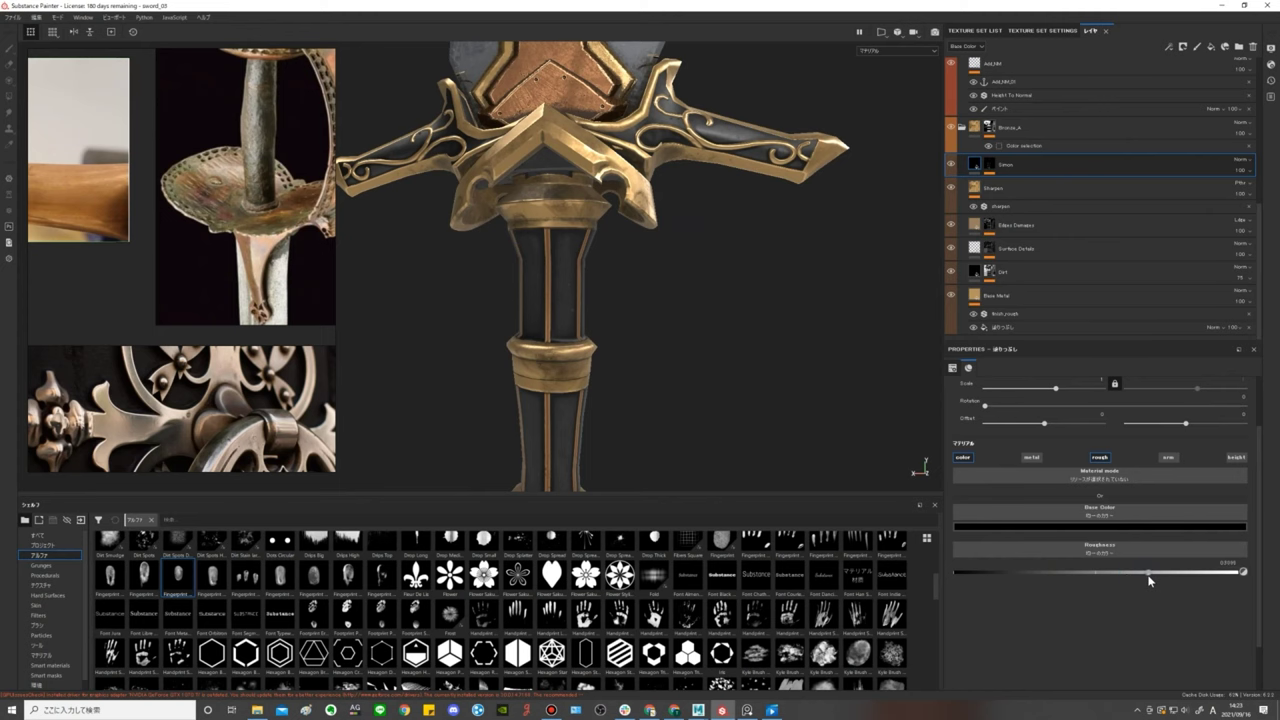
{"action": "scroll", "coordinate": [613, 238], "scroll_direction": "up", "scroll_amount": 2}
{"action": "middle_click_drag", "start_coordinate": [634, 271], "coordinate": [677, 366], "text": "alt"}
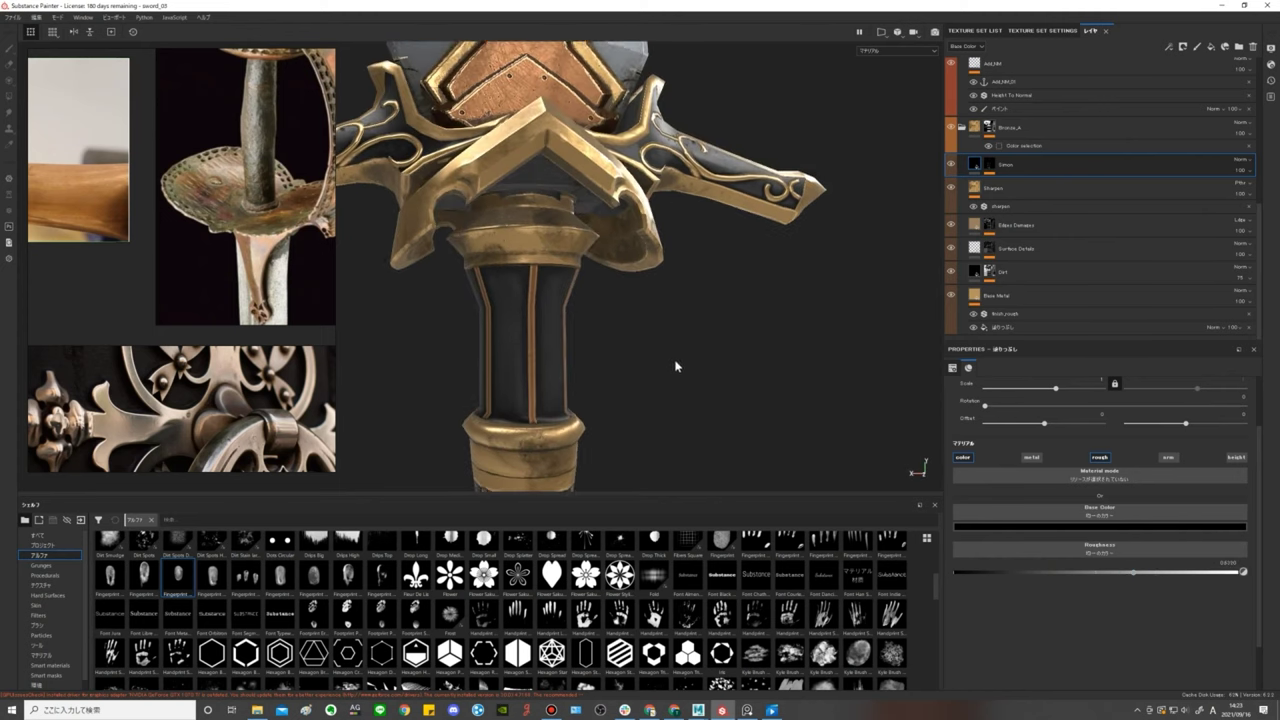
{"action": "scroll", "coordinate": [677, 366], "scroll_direction": "up", "scroll_amount": 3}
{"action": "scroll", "coordinate": [614, 314], "scroll_direction": "up", "scroll_amount": 2}
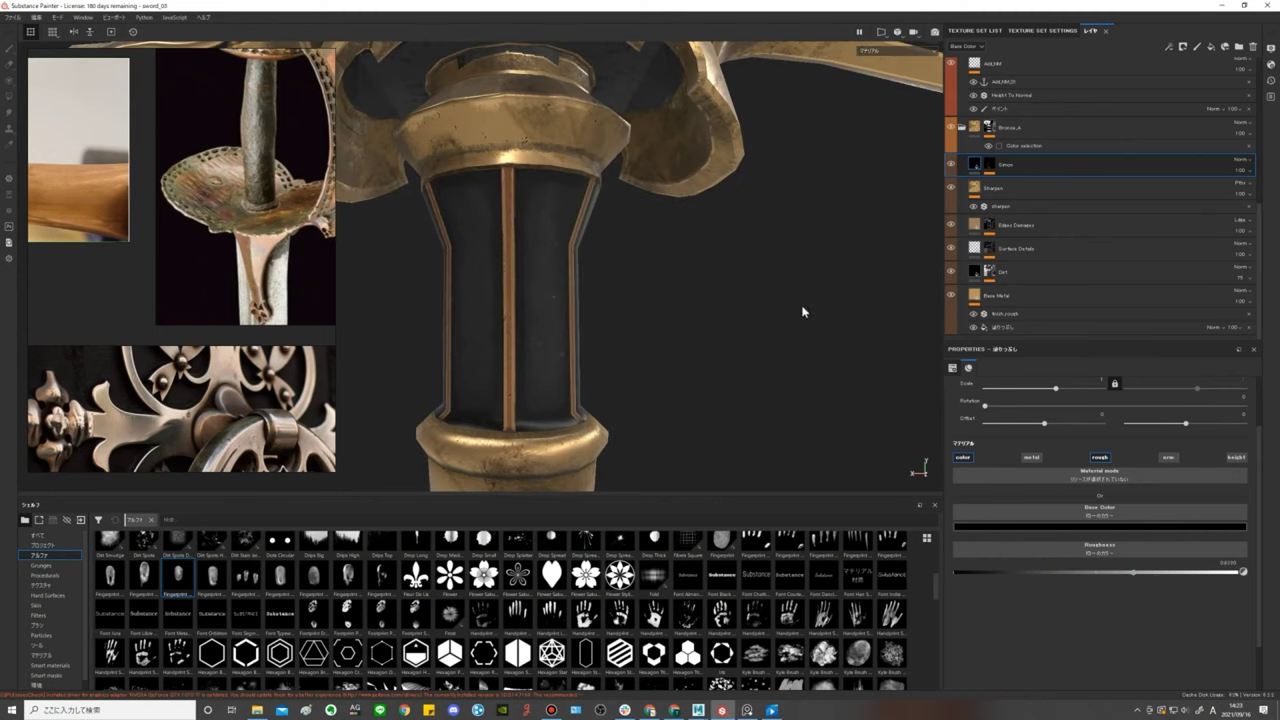
{"action": "left_click", "coordinate": [963, 457]}
{"action": "mouse_move", "coordinate": [700, 249]}
{"action": "left_mouse_down", "text": "alt"}
{"action": "mouse_move", "coordinate": [673, 384]}
{"action": "mouse_move", "coordinate": [651, 383]}
{"action": "mouse_move", "coordinate": [706, 334]}
{"action": "mouse_move", "coordinate": [697, 286]}
{"action": "mouse_move", "coordinate": [762, 384]}
{"action": "left_mouse_up", "text": "alt"}
{"action": "mouse_move", "coordinate": [762, 384]}
{"action": "right_mouse_down", "text": "shift"}
{"action": "mouse_move", "coordinate": [789, 391]}
{"action": "mouse_move", "coordinate": [747, 399]}
{"action": "right_mouse_up", "text": "shift"}
{"action": "mouse_move", "coordinate": [747, 399]}
{"action": "left_mouse_down", "text": "alt"}
{"action": "mouse_move", "coordinate": [694, 217]}
{"action": "mouse_move", "coordinate": [729, 257]}
{"action": "left_mouse_up", "text": "alt"}
{"action": "mouse_move", "coordinate": [1122, 538]}
{"action": "left_mouse_down"}
{"action": "mouse_move", "coordinate": [1099, 541]}
{"action": "mouse_move", "coordinate": [1220, 541]}
{"action": "mouse_move", "coordinate": [1205, 538]}
{"action": "left_mouse_up"}
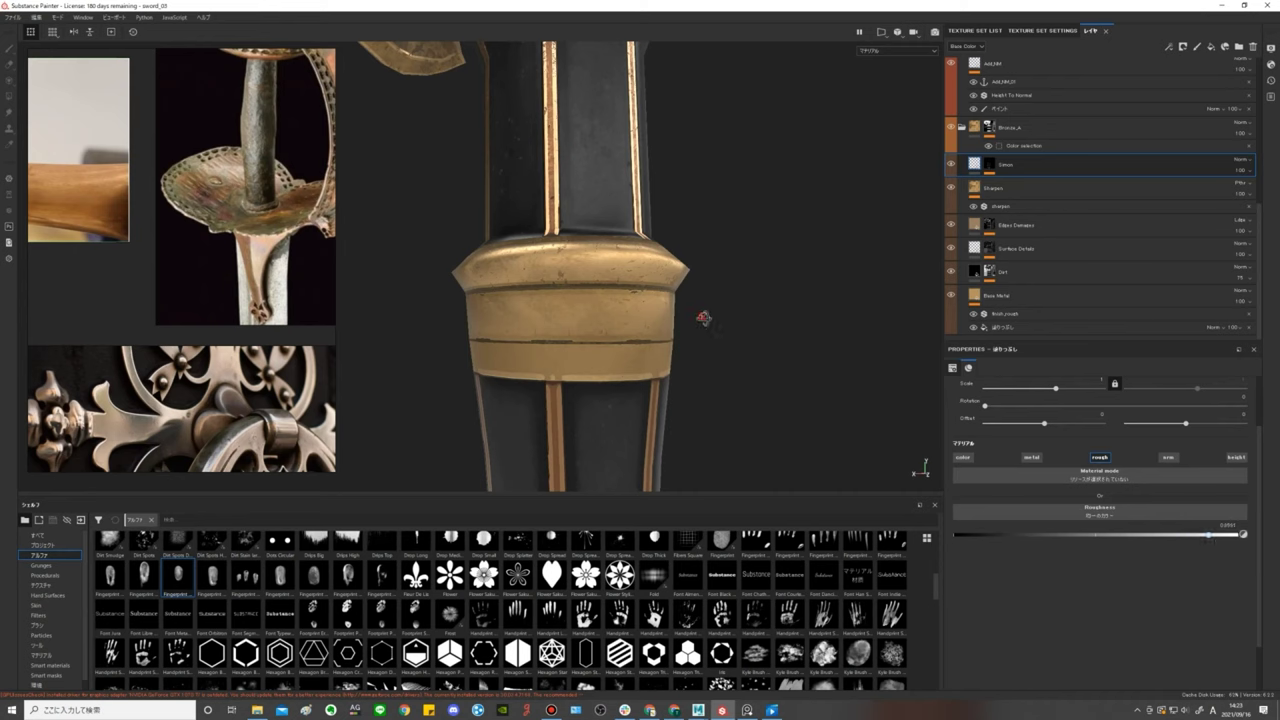
{"action": "mouse_move", "coordinate": [703, 318]}
{"action": "left_mouse_down", "text": "alt"}
{"action": "mouse_move", "coordinate": [723, 305]}
{"action": "mouse_move", "coordinate": [821, 330]}
{"action": "mouse_move", "coordinate": [826, 343]}
{"action": "mouse_move", "coordinate": [680, 323]}
{"action": "mouse_move", "coordinate": [814, 371]}
{"action": "mouse_move", "coordinate": [638, 219]}
{"action": "mouse_move", "coordinate": [746, 371]}
{"action": "mouse_move", "coordinate": [686, 394]}
{"action": "mouse_move", "coordinate": [749, 406]}
{"action": "mouse_move", "coordinate": [806, 351]}
{"action": "left_mouse_up", "text": "alt"}
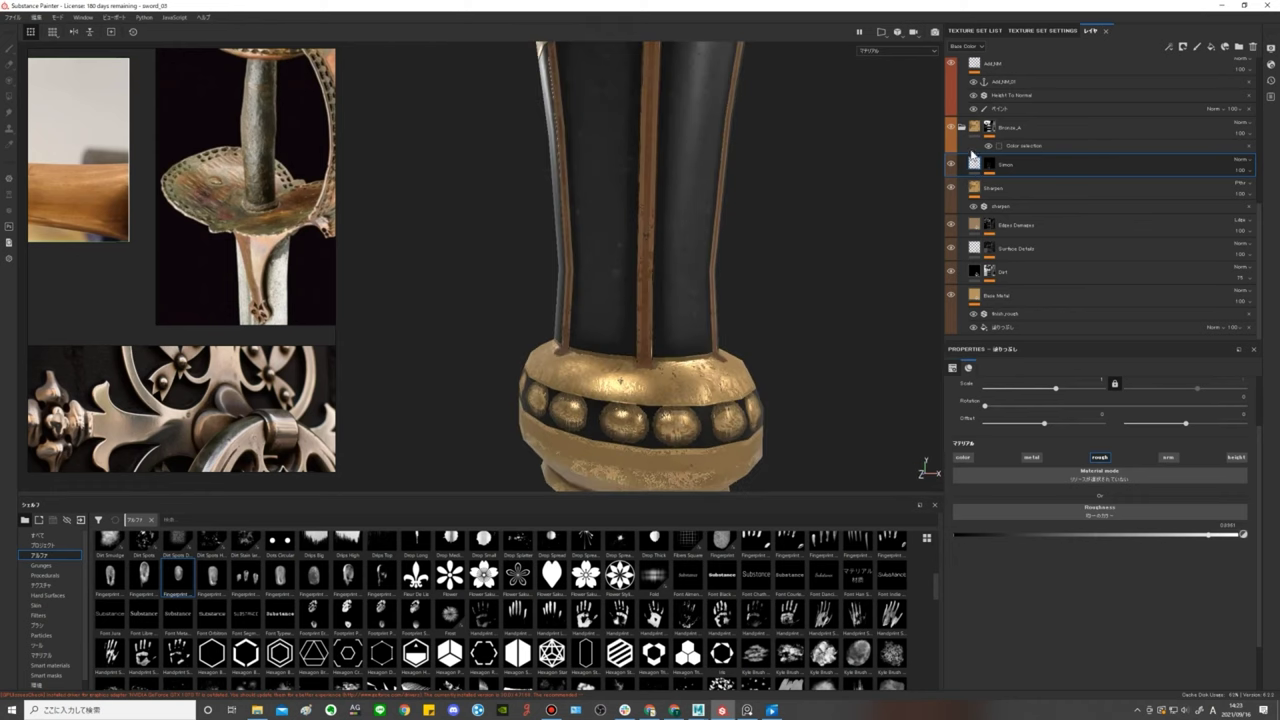
Re-enable the fill layer's base colour and set it to a muted dark brown.
{"action": "mouse_move", "coordinate": [704, 334]}
{"action": "left_mouse_down", "text": "alt"}
{"action": "mouse_move", "coordinate": [768, 383]}
{"action": "mouse_move", "coordinate": [788, 310]}
{"action": "left_mouse_up", "text": "alt"}
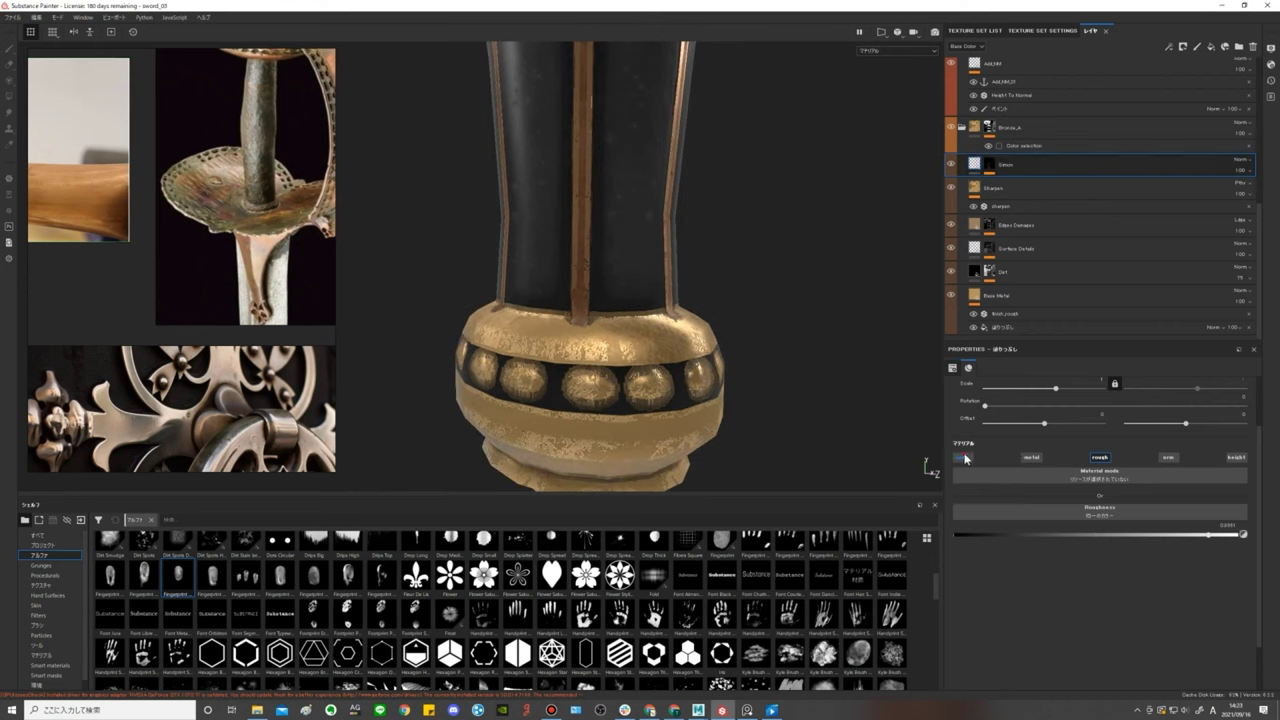
{"action": "left_click", "coordinate": [965, 458]}
{"action": "left_click", "coordinate": [1106, 524]}
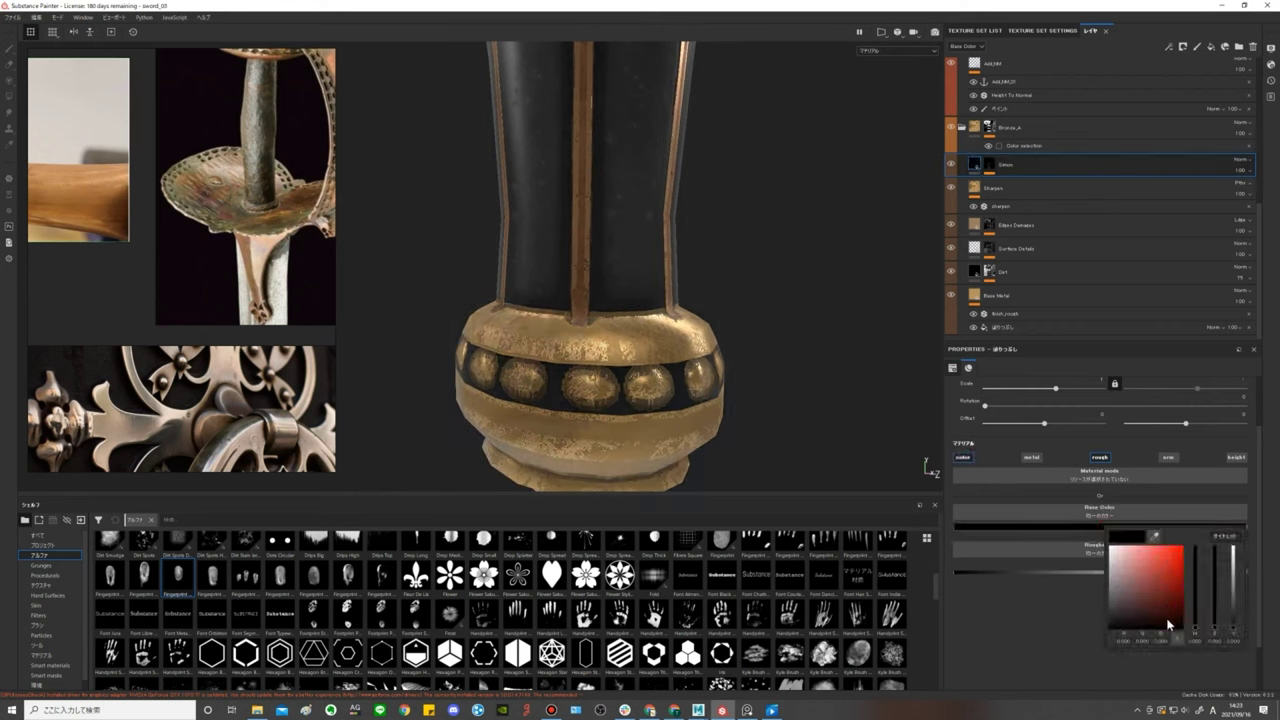
{"action": "left_click", "coordinate": [1196, 628]}
{"action": "mouse_move", "coordinate": [1162, 620]}
{"action": "left_mouse_down"}
{"action": "mouse_move", "coordinate": [1138, 600]}
{"action": "mouse_move", "coordinate": [1152, 621]}
{"action": "left_mouse_up"}
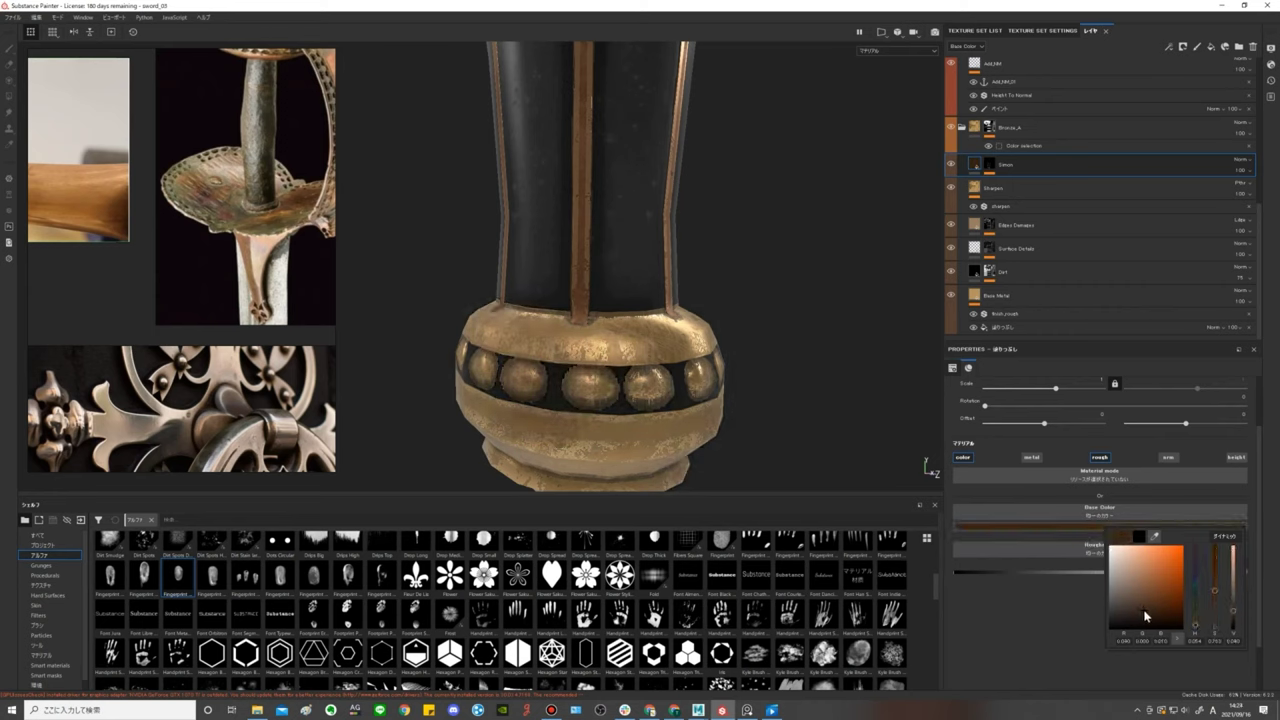
{"action": "left_click", "coordinate": [731, 251]}
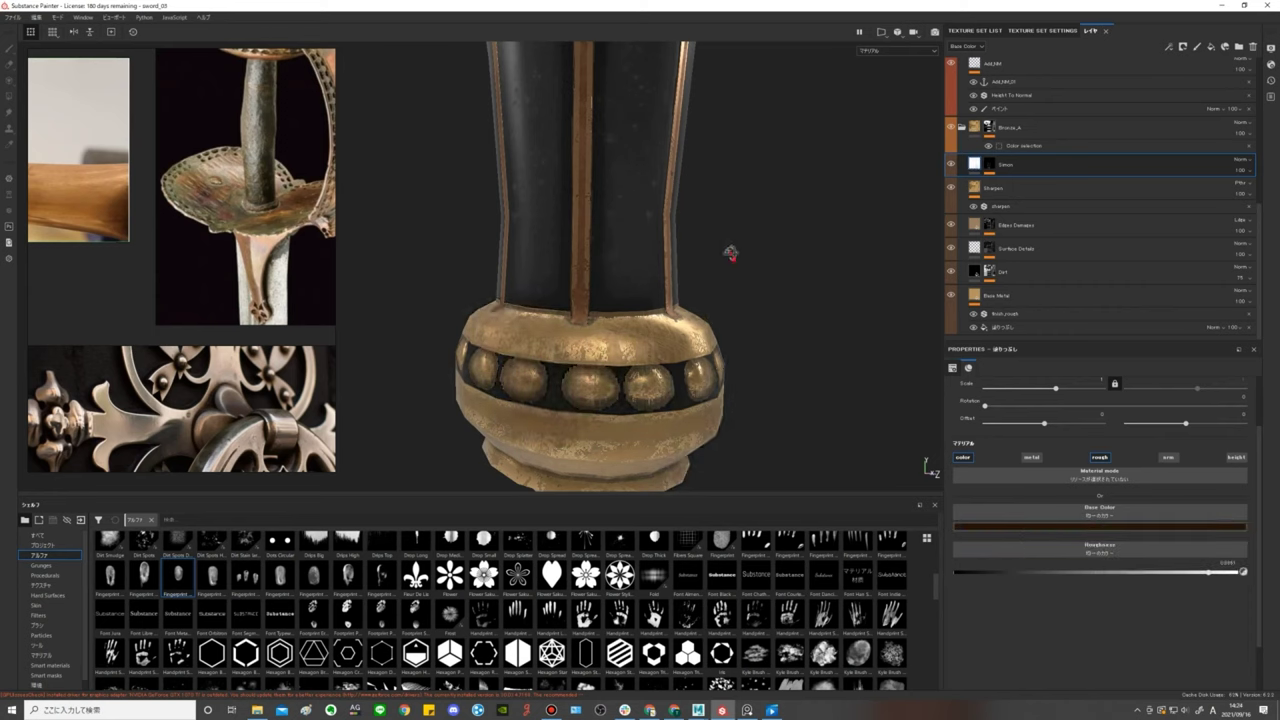
{"action": "mouse_move", "coordinate": [731, 251]}
{"action": "middle_mouse_down", "text": "alt"}
{"action": "mouse_move", "coordinate": [551, 355]}
{"action": "mouse_move", "coordinate": [600, 306]}
{"action": "middle_mouse_up", "text": "alt"}
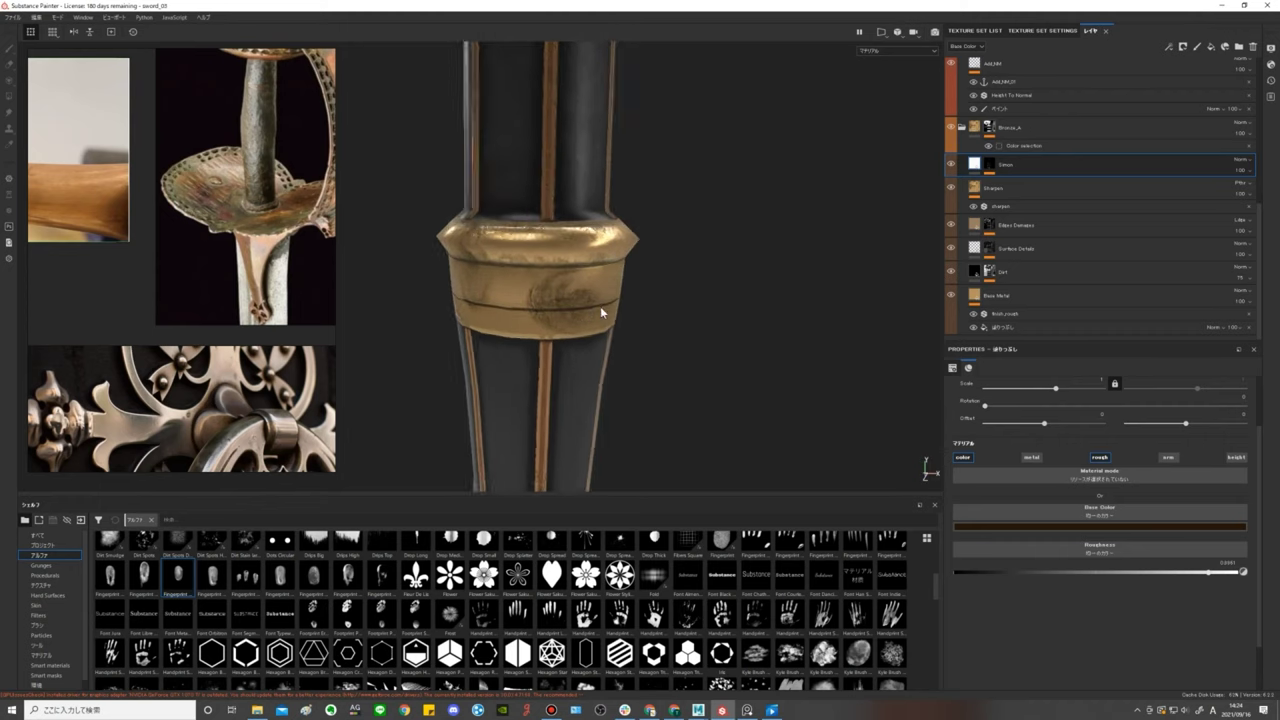
{"action": "left_click", "coordinate": [1100, 550]}
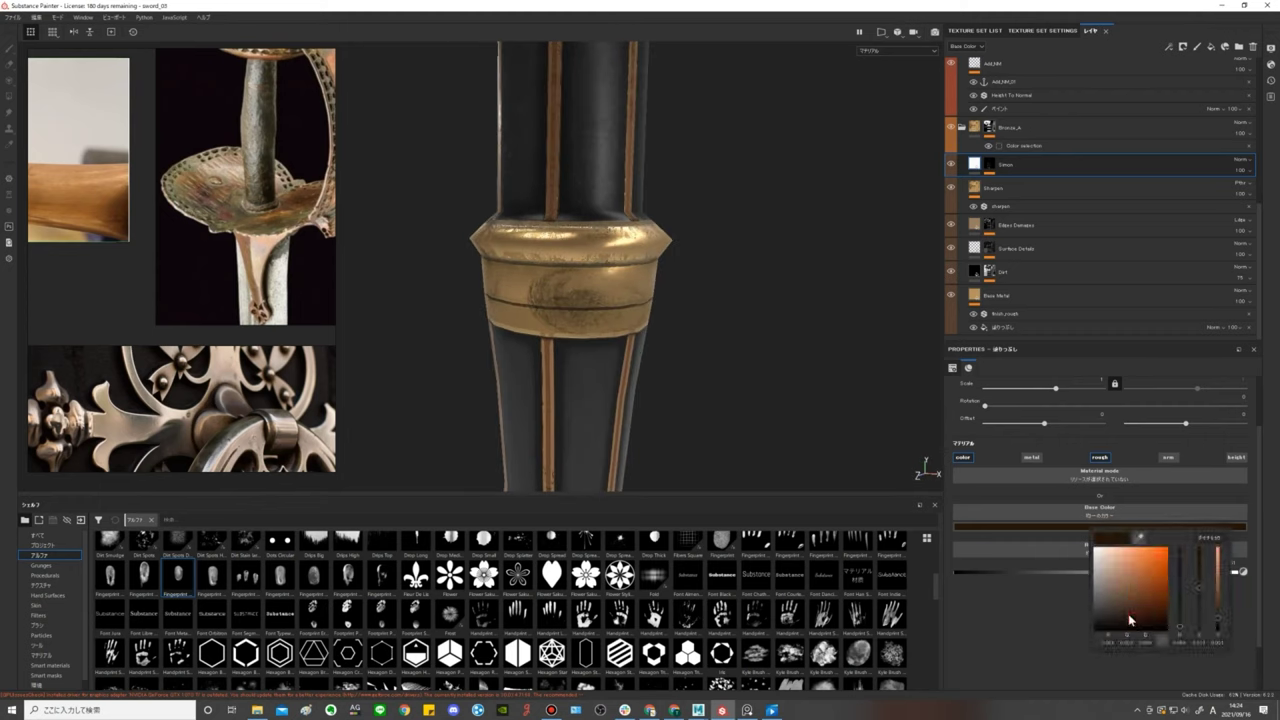
{"action": "left_click_drag", "start_coordinate": [1130, 619], "coordinate": [1103, 600]}
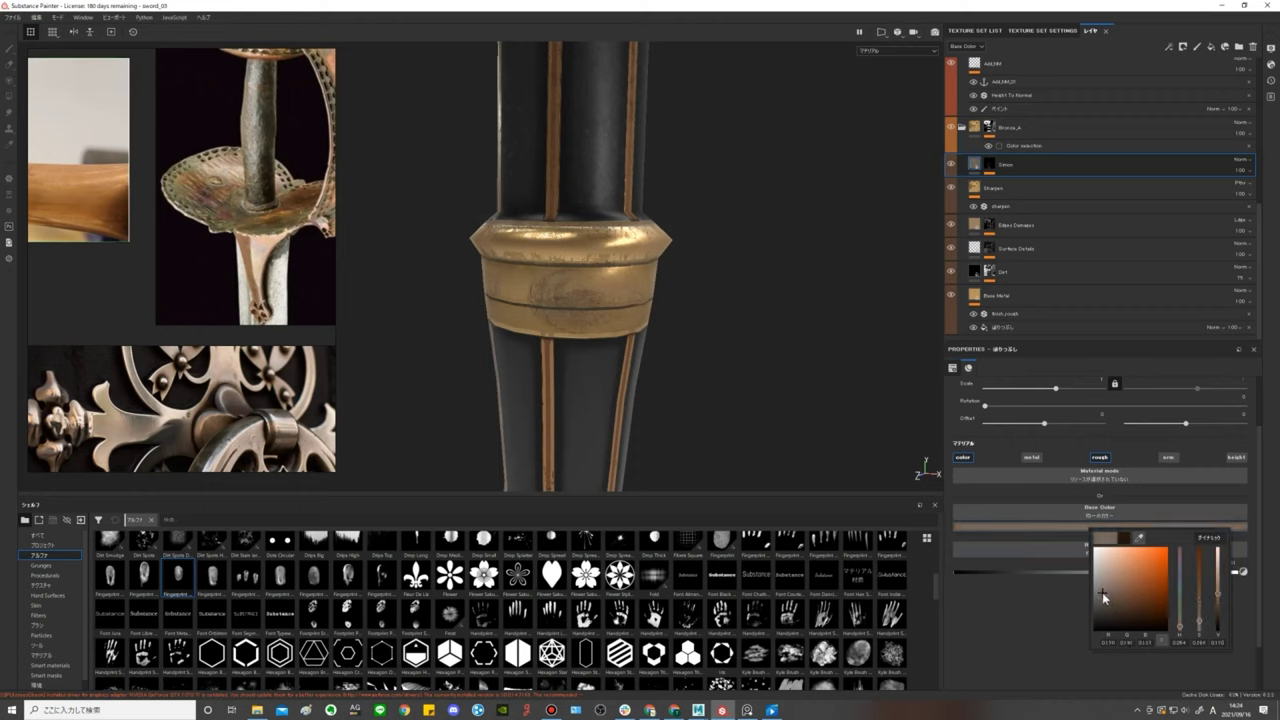
Review the crossguard and grip, then start renaming the grime fill layer.
{"action": "mouse_move", "coordinate": [708, 357]}
{"action": "left_mouse_down", "text": "alt"}
{"action": "mouse_move", "coordinate": [571, 316]}
{"action": "mouse_move", "coordinate": [737, 391]}
{"action": "mouse_move", "coordinate": [598, 310]}
{"action": "left_mouse_up", "text": "alt"}
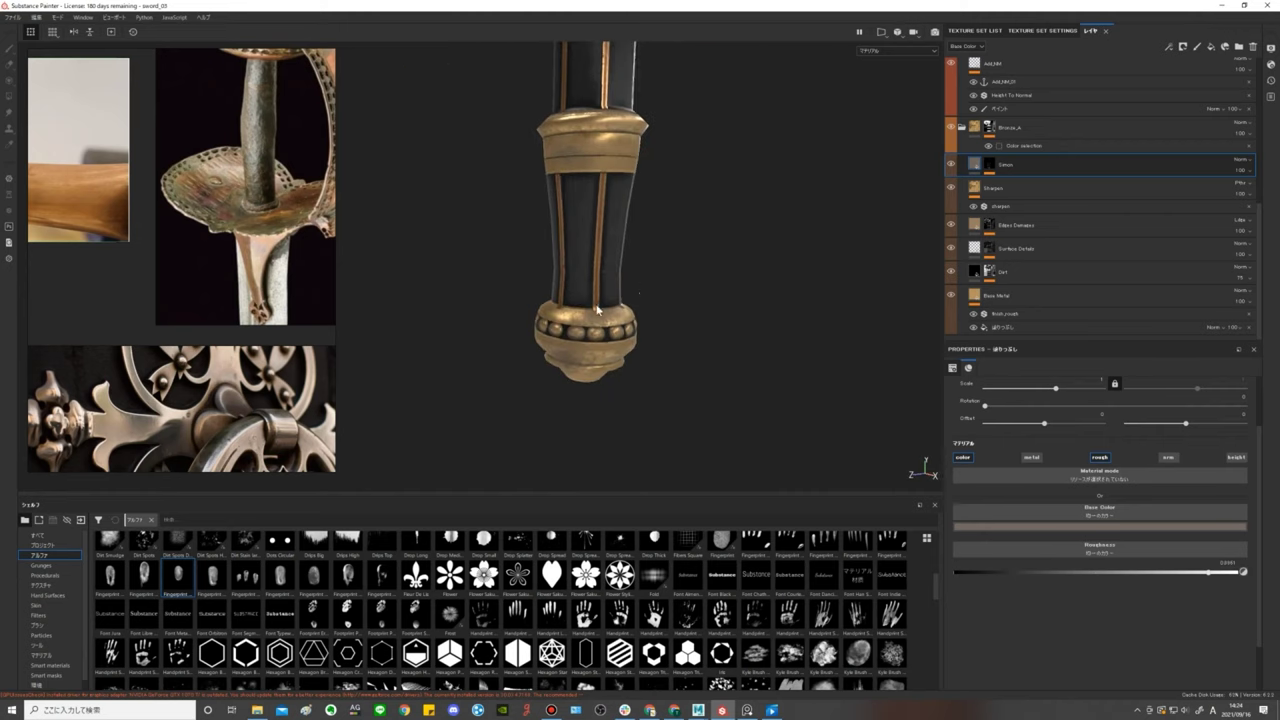
{"action": "mouse_move", "coordinate": [598, 310]}
{"action": "right_mouse_down", "text": "alt"}
{"action": "mouse_move", "coordinate": [649, 314]}
{"action": "mouse_move", "coordinate": [680, 357]}
{"action": "mouse_move", "coordinate": [751, 386]}
{"action": "right_mouse_up", "text": "alt"}
{"action": "middle_click_drag", "start_coordinate": [751, 386], "coordinate": [637, 358], "text": "alt"}
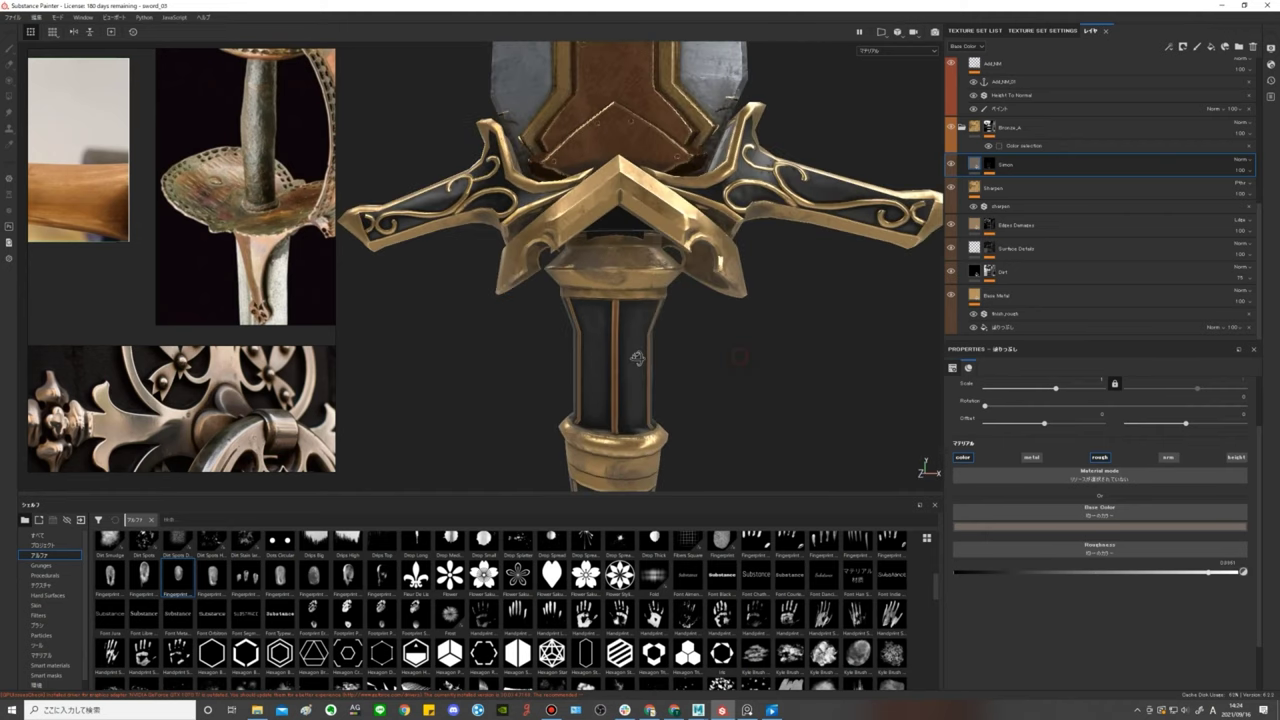
{"action": "left_click_drag", "start_coordinate": [637, 358], "coordinate": [677, 334], "text": "alt"}
{"action": "double_click", "coordinate": [1005, 165]}
Add a paint effect to the layer mask using the Dirt Spots brush in black.
{"action": "left_click", "coordinate": [990, 164]}
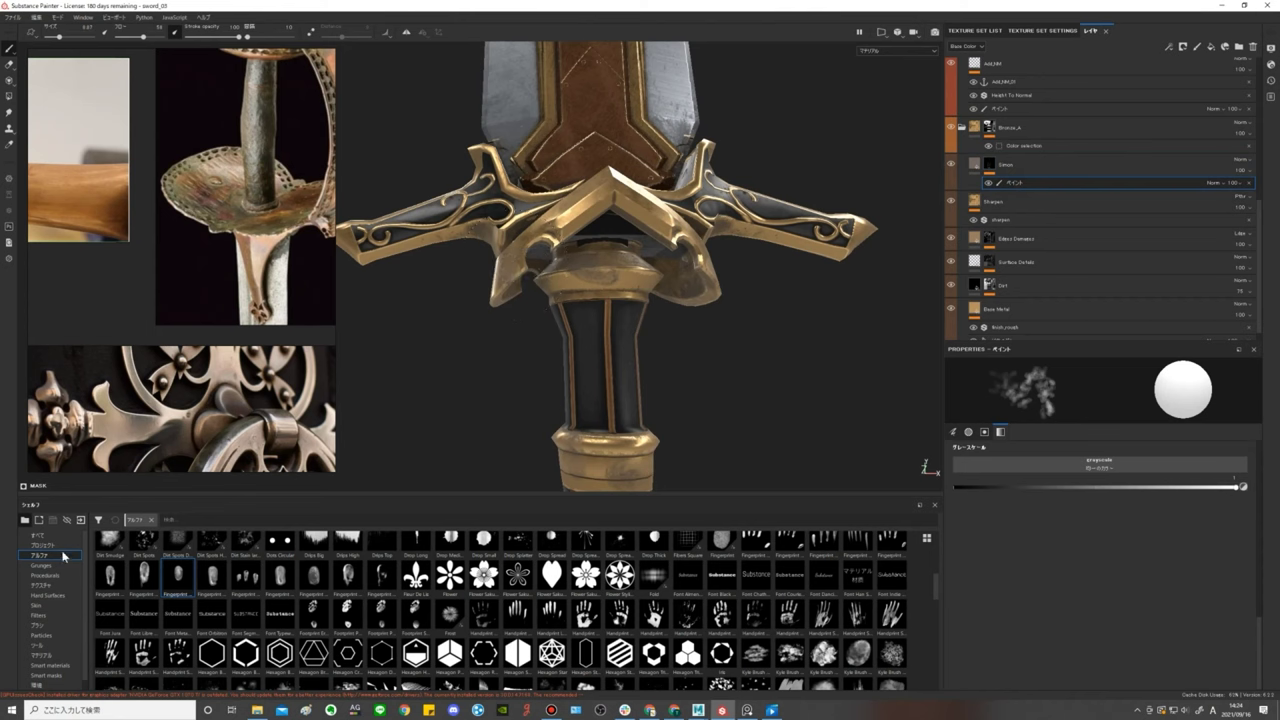
{"action": "left_click", "coordinate": [43, 625]}
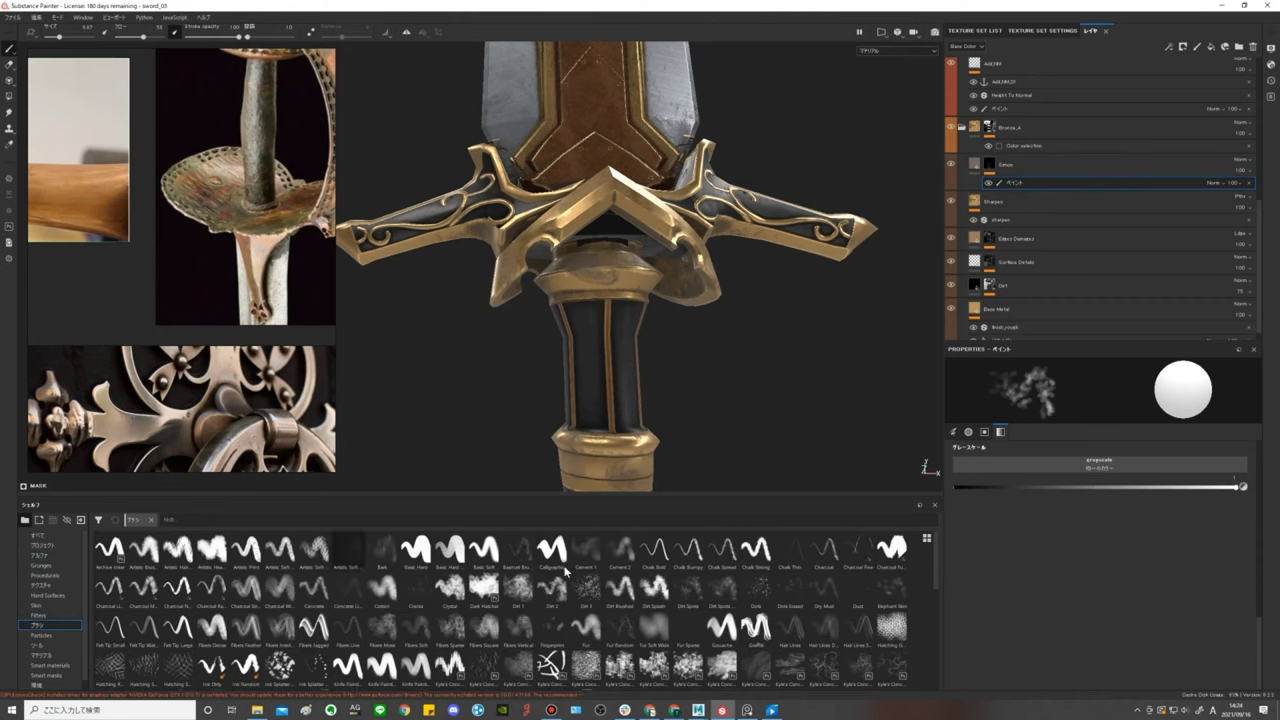
{"action": "left_click", "coordinate": [715, 577]}
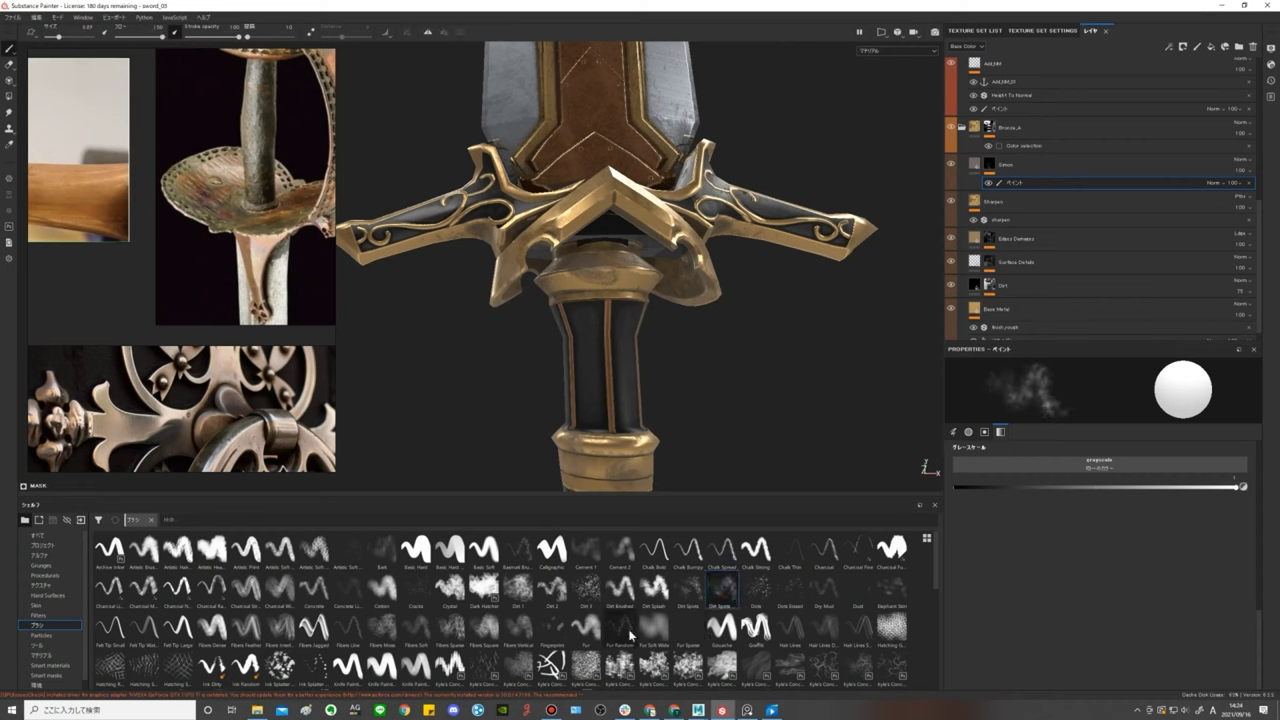
{"action": "left_click", "coordinate": [692, 590]}
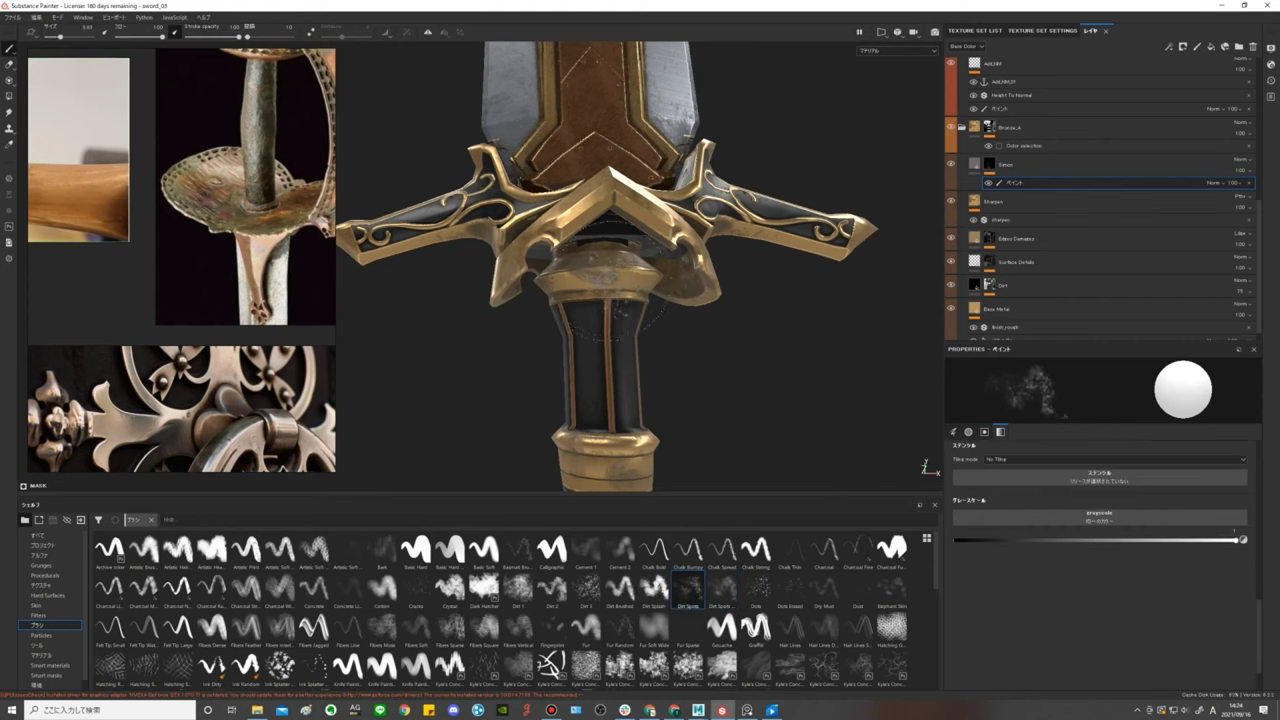
{"action": "scroll", "coordinate": [613, 274], "scroll_direction": "up", "scroll_amount": 5}
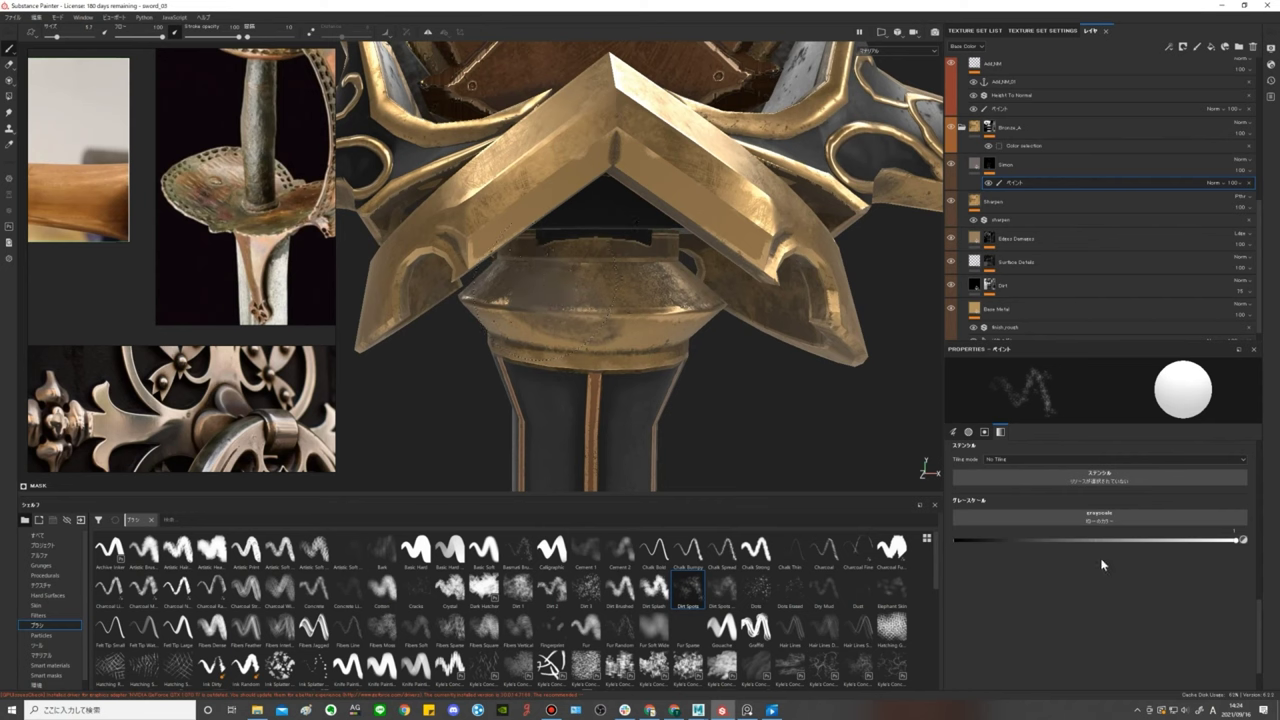
{"action": "left_click_drag", "start_coordinate": [1113, 542], "coordinate": [922, 537]}
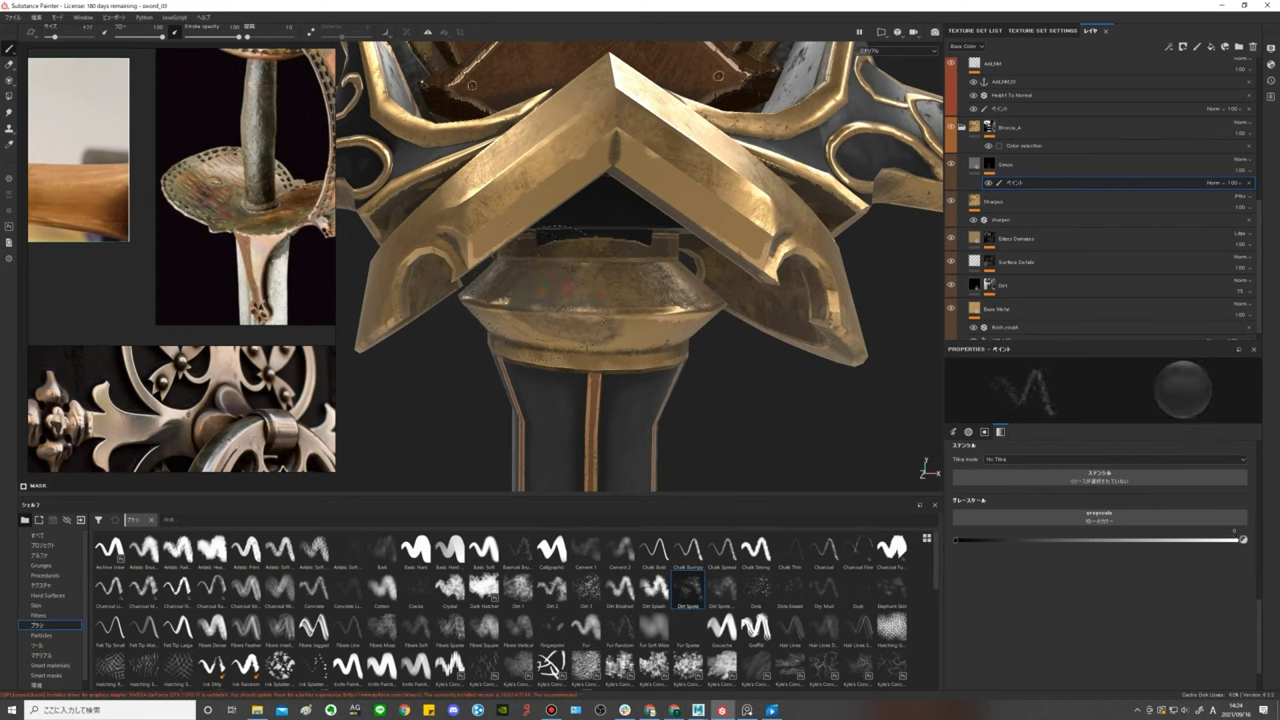
Orbit and zoom to inspect the cross-guard, grip and gold pommel.
{"action": "left_click_drag", "start_coordinate": [585, 265], "coordinate": [630, 292], "text": "alt"}
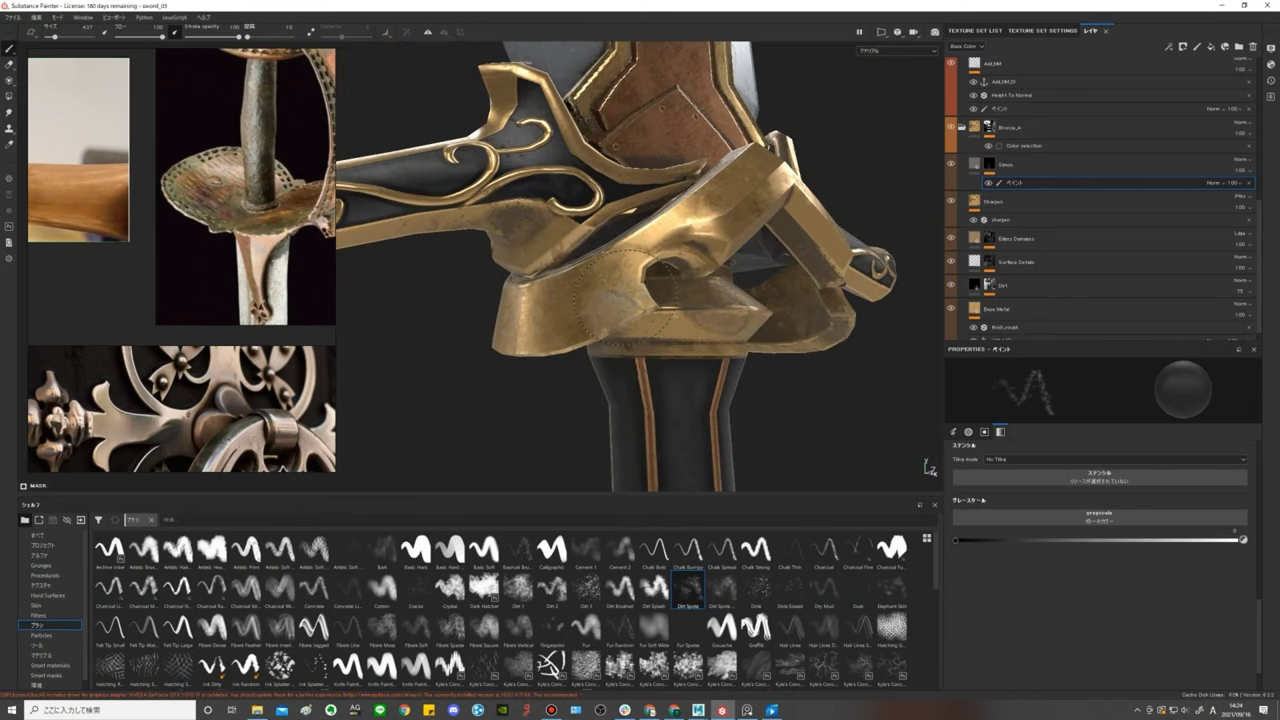
{"action": "mouse_move", "coordinate": [605, 290]}
{"action": "middle_mouse_down", "text": "alt"}
{"action": "mouse_move", "coordinate": [628, 335]}
{"action": "mouse_move", "coordinate": [671, 171]}
{"action": "middle_mouse_up", "text": "alt"}
{"action": "scroll", "coordinate": [610, 300], "scroll_direction": "up", "scroll_amount": 5}
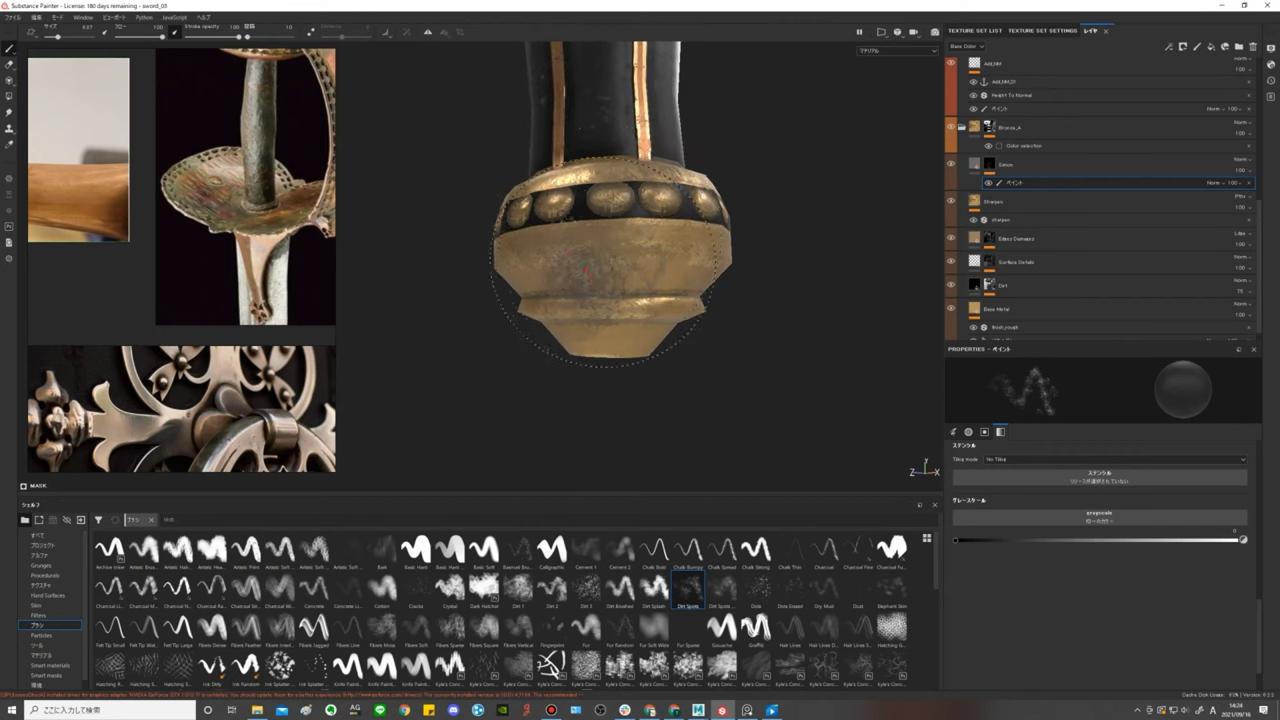
{"action": "left_click_drag", "start_coordinate": [709, 246], "coordinate": [602, 268], "text": "alt"}
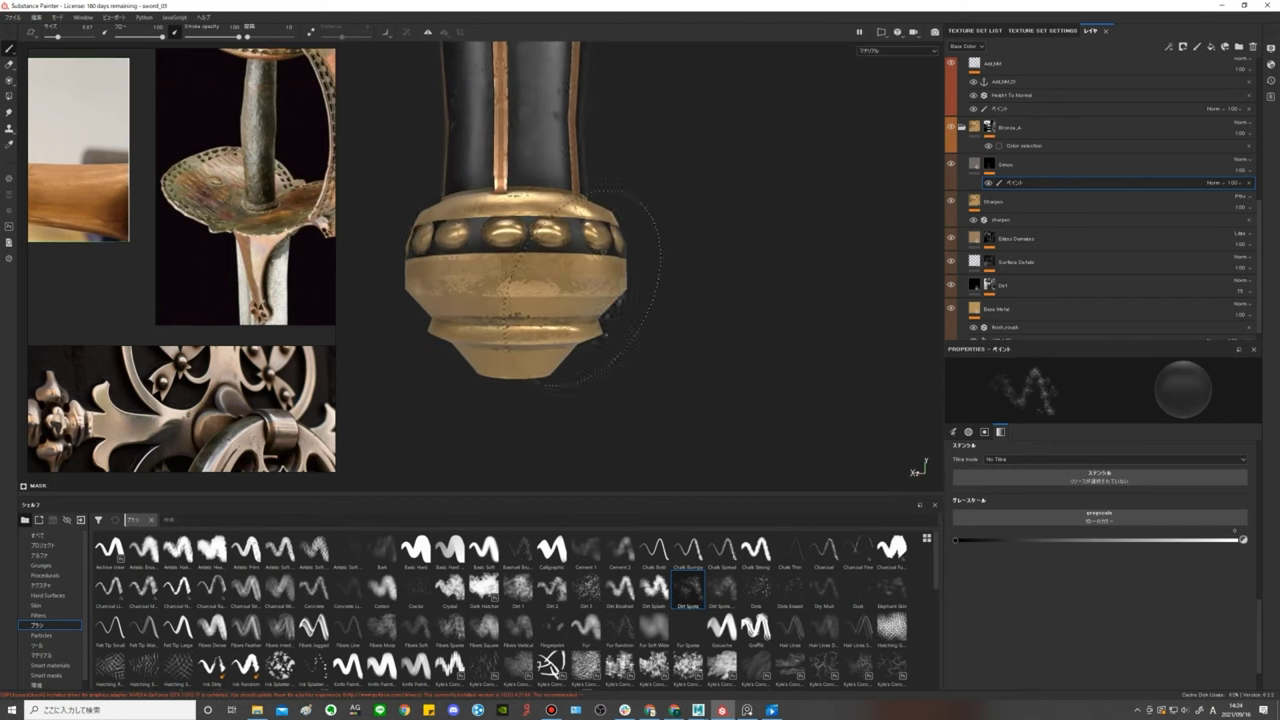
{"action": "scroll", "coordinate": [638, 238], "scroll_direction": "down", "scroll_amount": 5}
{"action": "middle_click_drag", "start_coordinate": [580, 194], "coordinate": [622, 215], "text": "alt"}
{"action": "scroll", "coordinate": [622, 215], "scroll_direction": "up", "scroll_amount": 4}
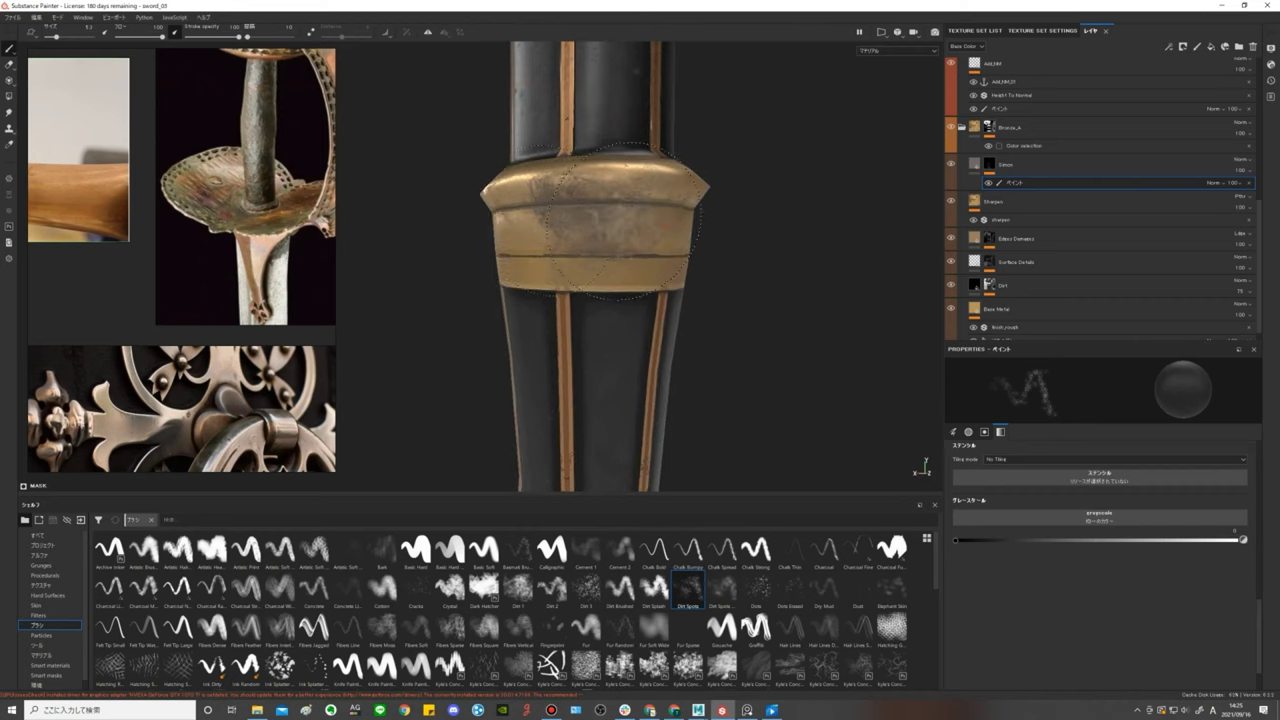
{"action": "scroll", "coordinate": [645, 232], "scroll_direction": "down", "scroll_amount": 4}
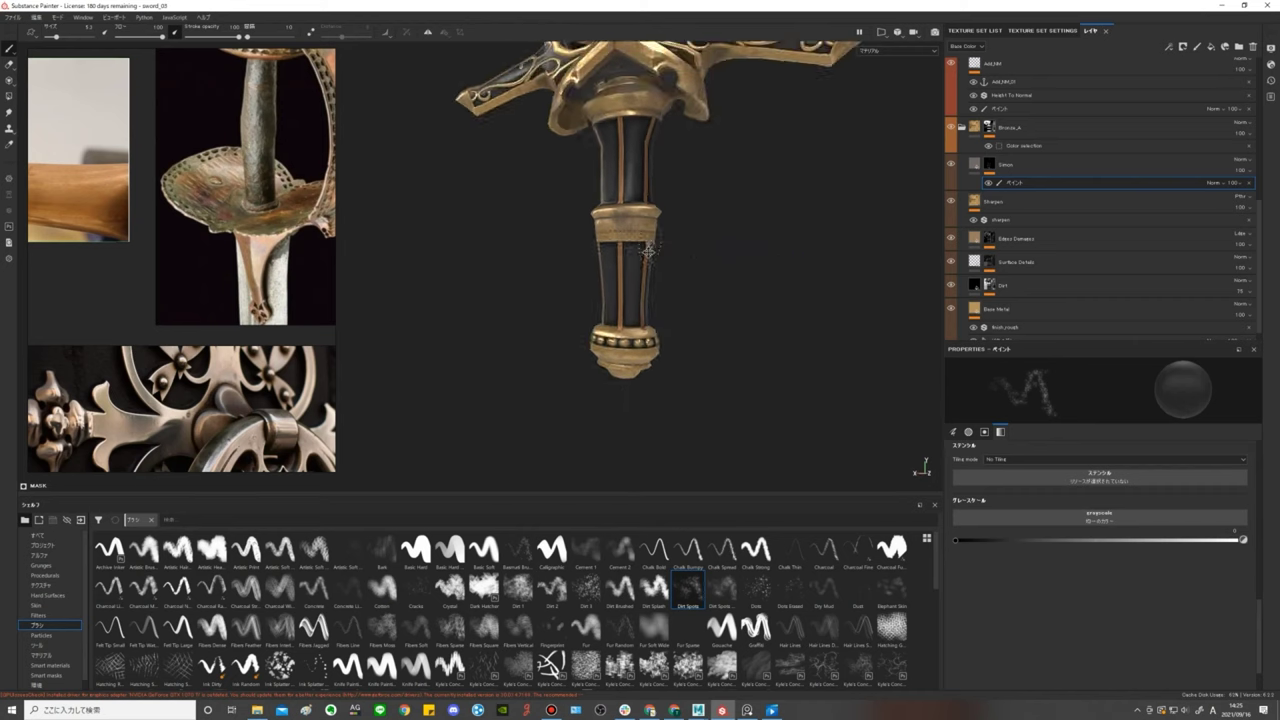
{"action": "mouse_move", "coordinate": [700, 300]}
{"action": "middle_mouse_down", "text": "alt"}
{"action": "mouse_move", "coordinate": [748, 343]}
{"action": "mouse_move", "coordinate": [770, 273]}
{"action": "middle_mouse_up", "text": "alt"}
{"action": "mouse_move", "coordinate": [770, 273]}
{"action": "left_mouse_down", "text": "alt"}
{"action": "mouse_move", "coordinate": [729, 234]}
{"action": "mouse_move", "coordinate": [700, 250]}
{"action": "left_mouse_up", "text": "alt"}
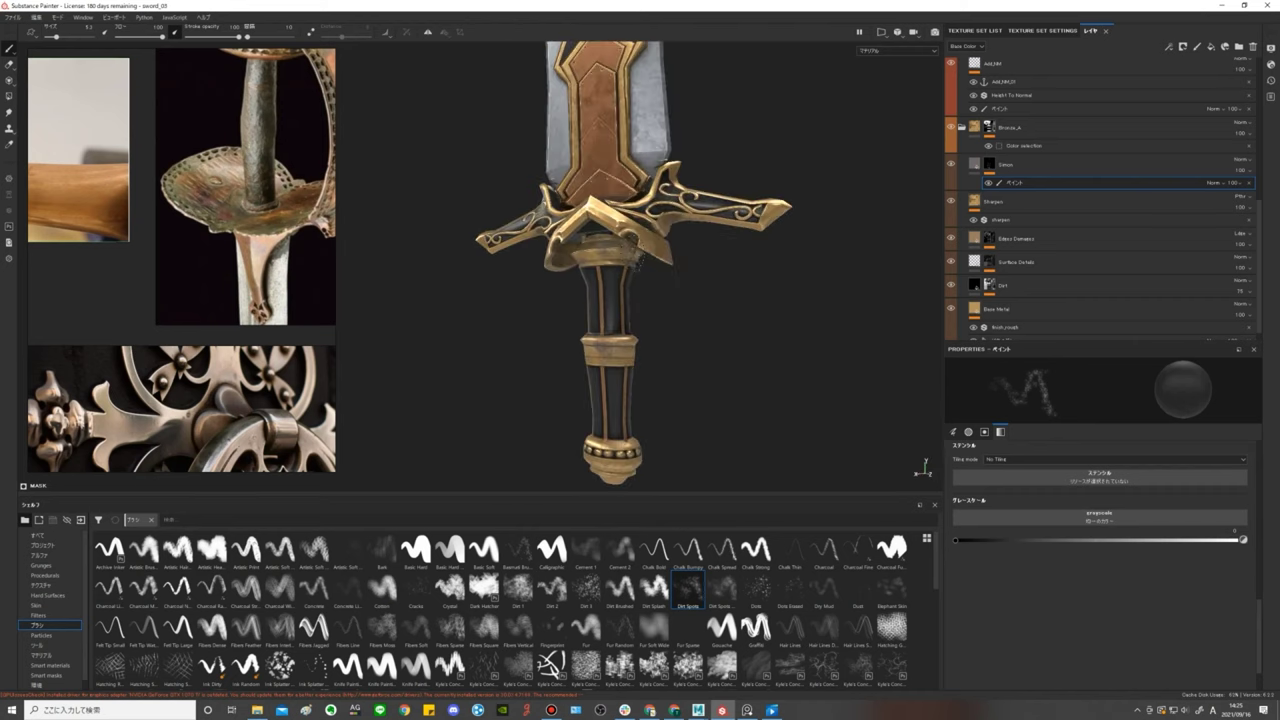
{"action": "scroll", "coordinate": [700, 250], "scroll_direction": "up", "scroll_amount": 3}
Adjust the opacity of the Simon layer's paint sub-layer and review the whole blade.
{"action": "left_click", "coordinate": [1029, 166]}
{"action": "left_click", "coordinate": [1236, 183]}
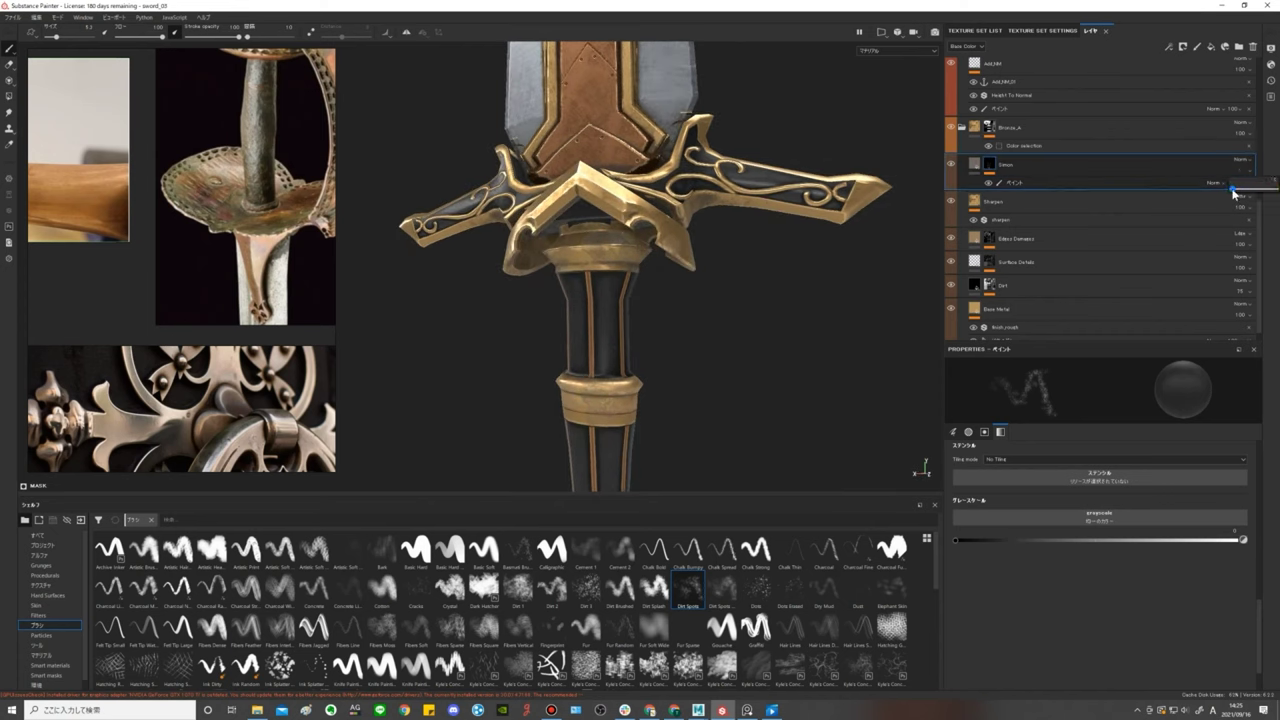
{"action": "scroll", "coordinate": [720, 349], "scroll_direction": "down", "scroll_amount": 1}
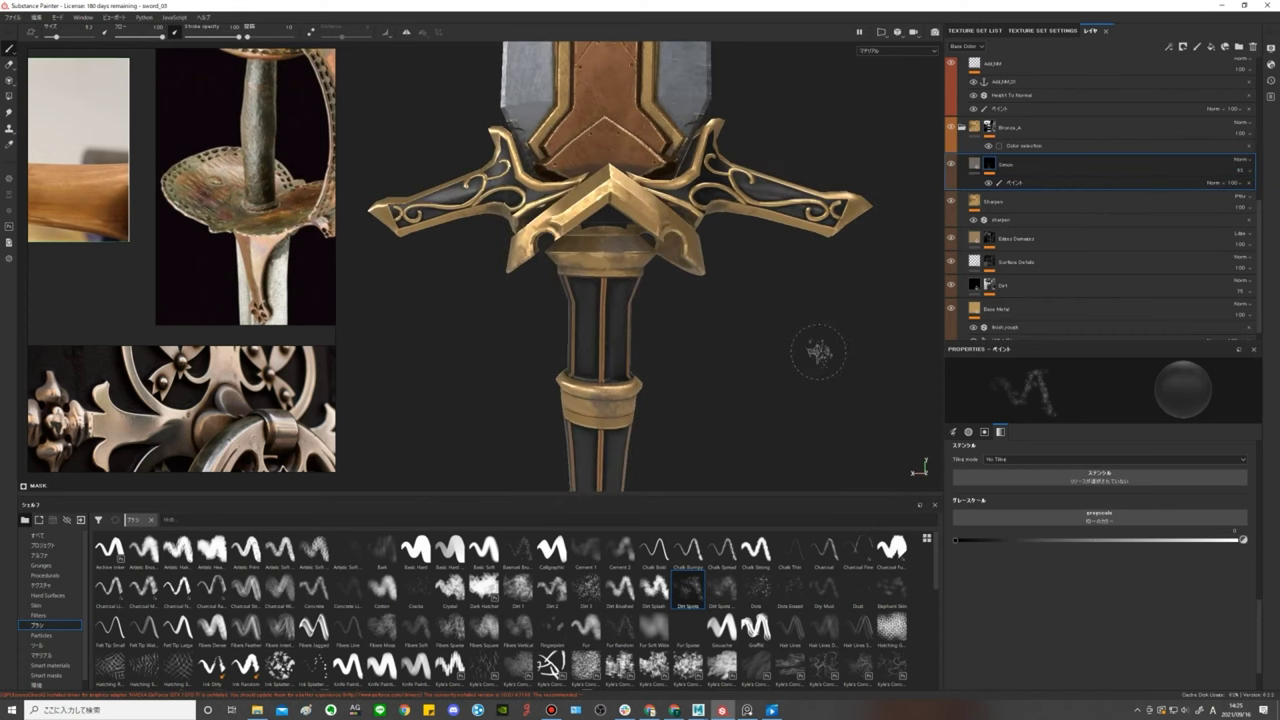
{"action": "scroll", "coordinate": [820, 346], "scroll_direction": "down", "scroll_amount": 2}
{"action": "scroll", "coordinate": [743, 319], "scroll_direction": "down", "scroll_amount": 2}
{"action": "mouse_move", "coordinate": [743, 319]}
{"action": "left_mouse_down", "text": "alt"}
{"action": "mouse_move", "coordinate": [726, 351]}
{"action": "mouse_move", "coordinate": [832, 377]}
{"action": "left_mouse_up", "text": "alt"}
{"action": "right_click_drag", "start_coordinate": [832, 377], "coordinate": [857, 380], "text": "shift"}
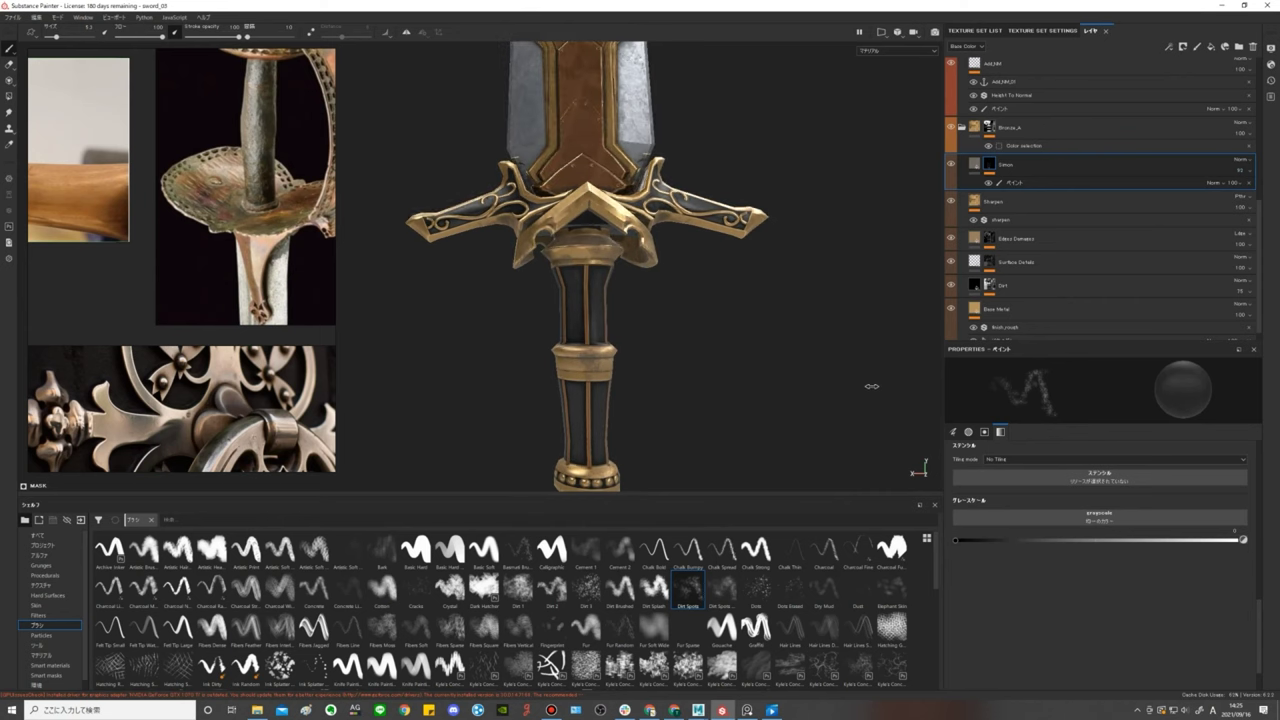
{"action": "key", "text": "ctrl+p"}
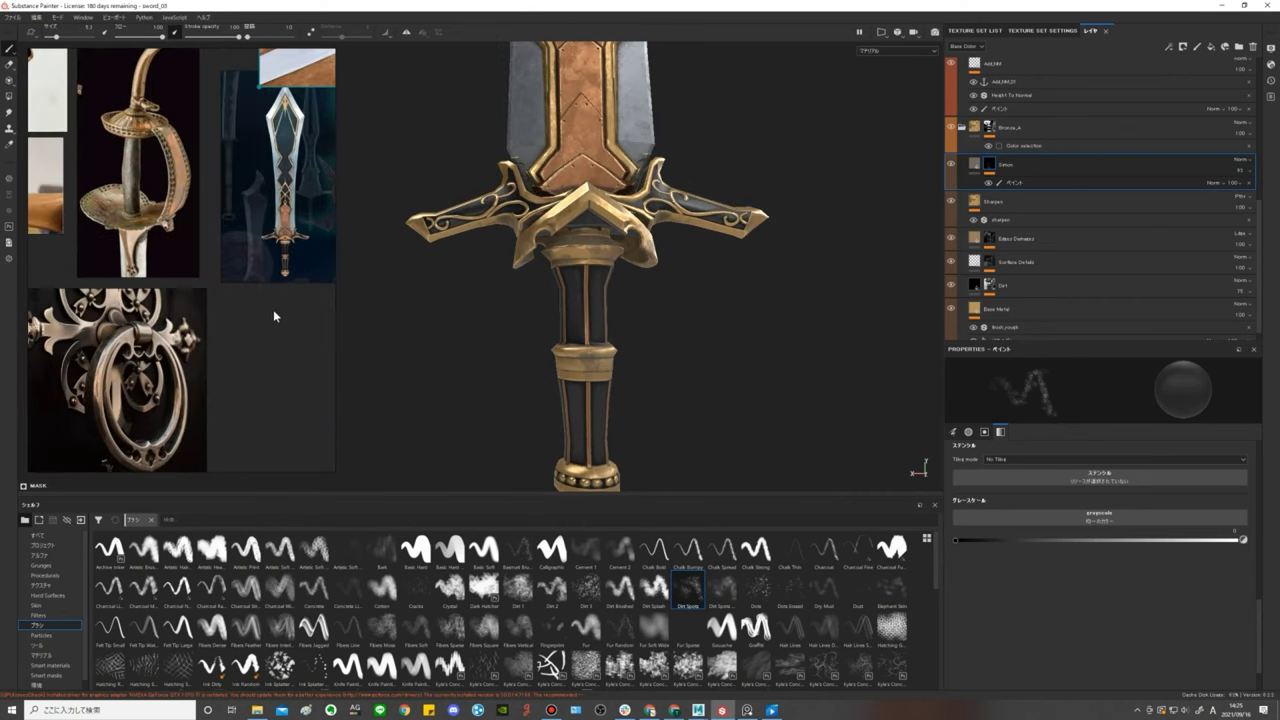
{"action": "scroll", "coordinate": [273, 309], "scroll_direction": "up", "scroll_amount": 1}
{"action": "scroll", "coordinate": [244, 359], "scroll_direction": "up", "scroll_amount": 1}
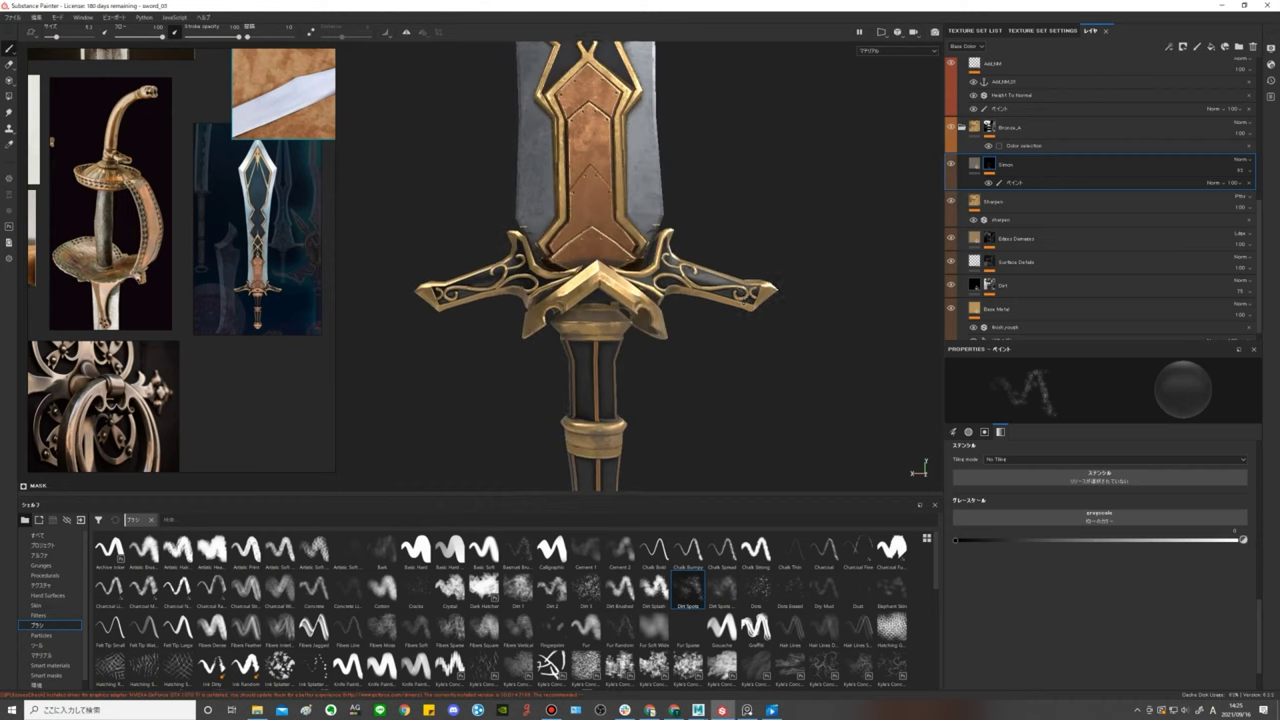
{"action": "right_click_drag", "start_coordinate": [763, 280], "coordinate": [745, 237], "text": "alt"}
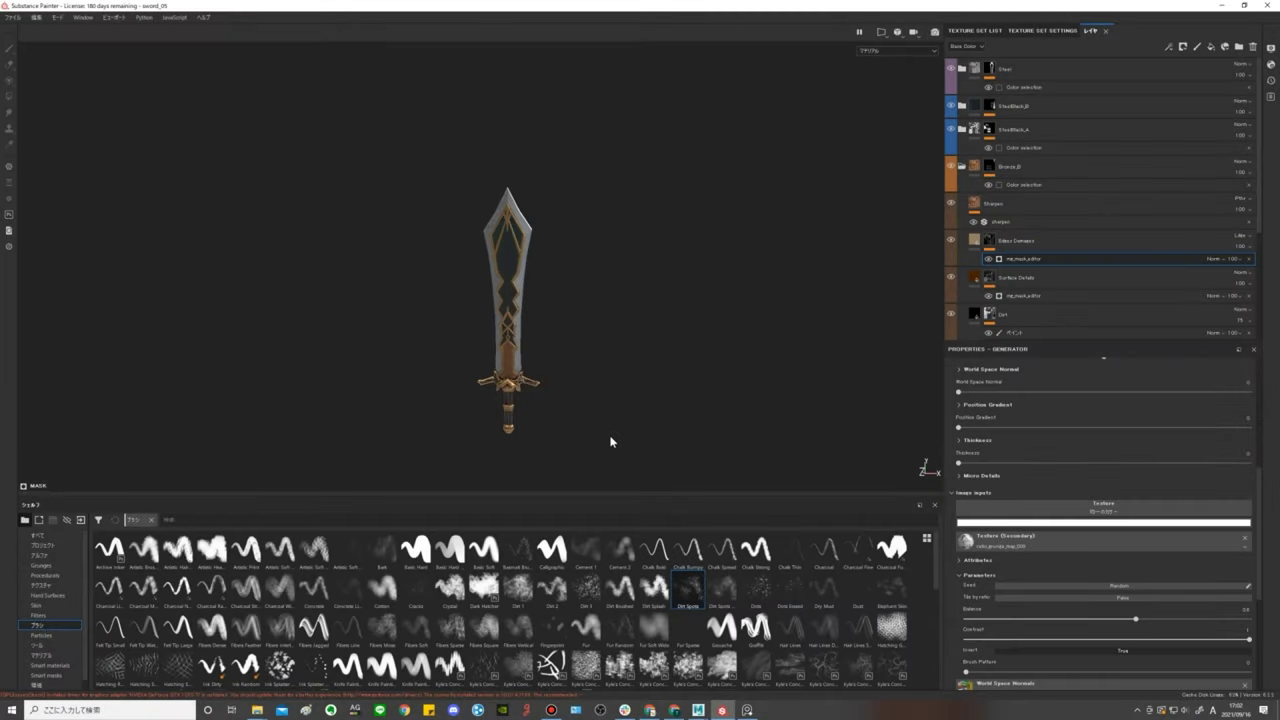
Open File > Export Textures and launch the Output directory folder picker.
{"action": "mouse_move", "coordinate": [611, 441]}
{"action": "right_mouse_down", "text": "alt"}
{"action": "mouse_move", "coordinate": [665, 397]}
{"action": "mouse_move", "coordinate": [750, 443]}
{"action": "right_mouse_up", "text": "alt"}
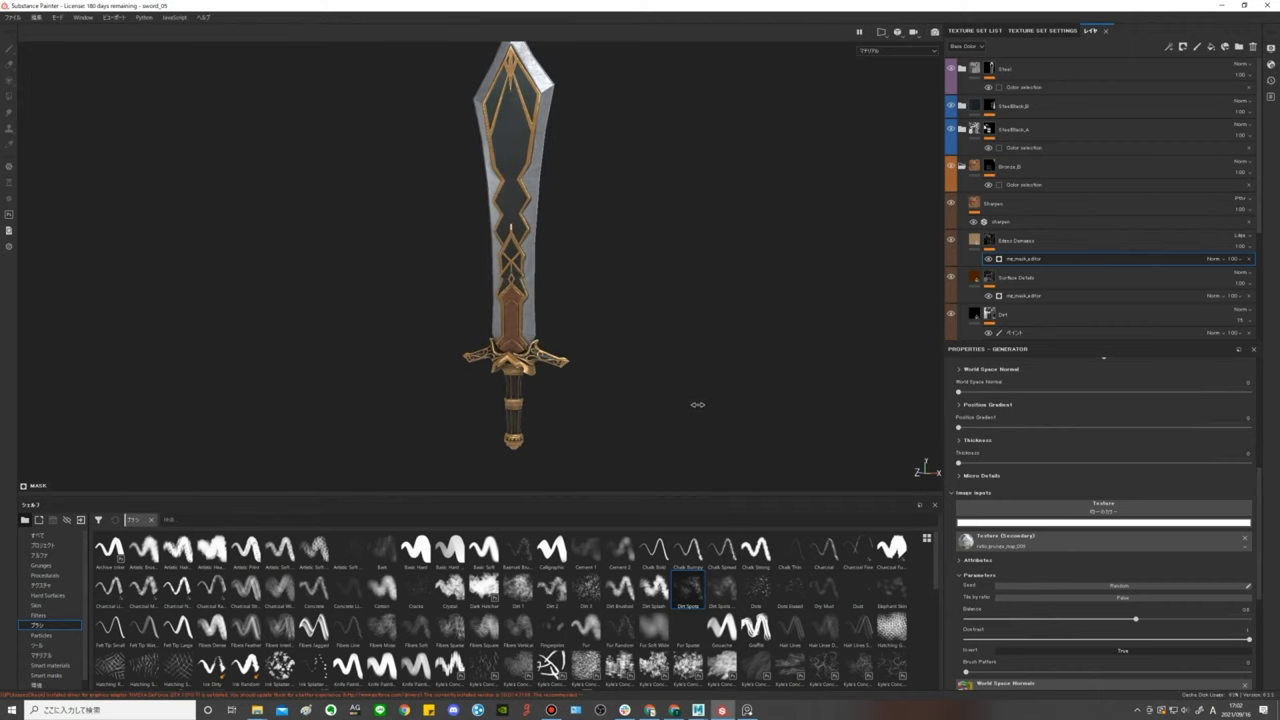
{"action": "left_click", "coordinate": [12, 18]}
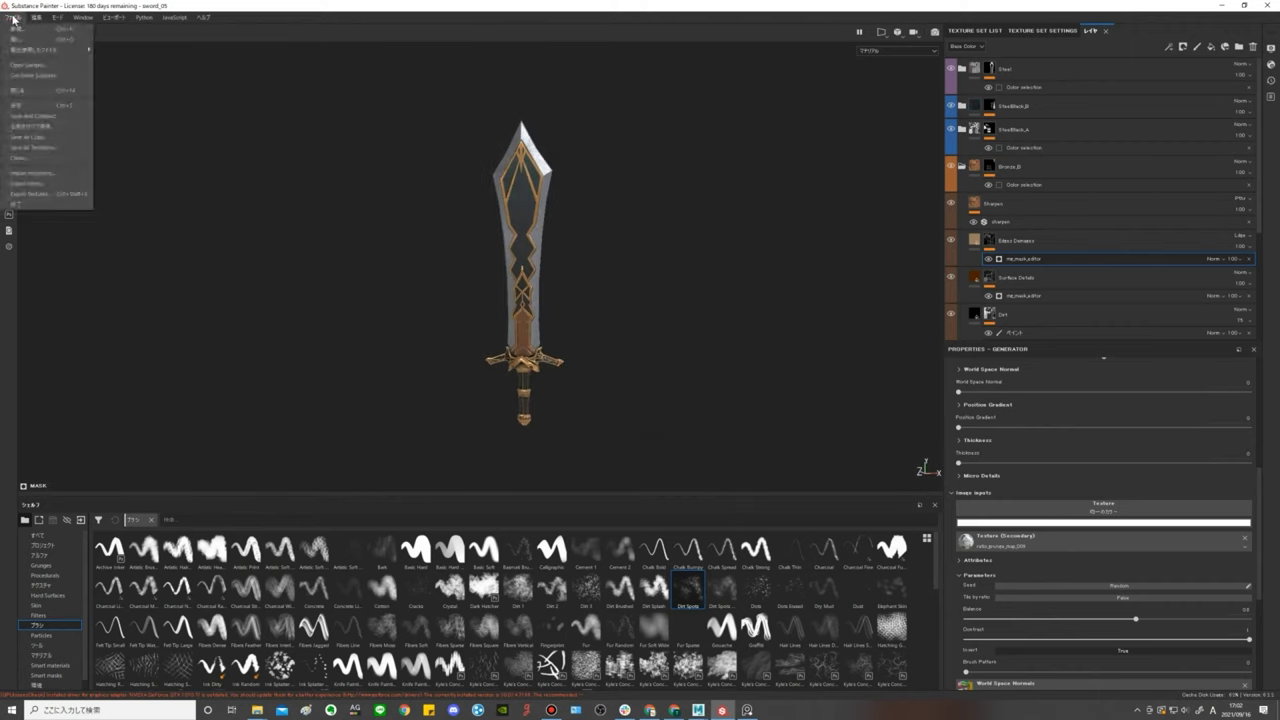
{"action": "left_click", "coordinate": [48, 197]}
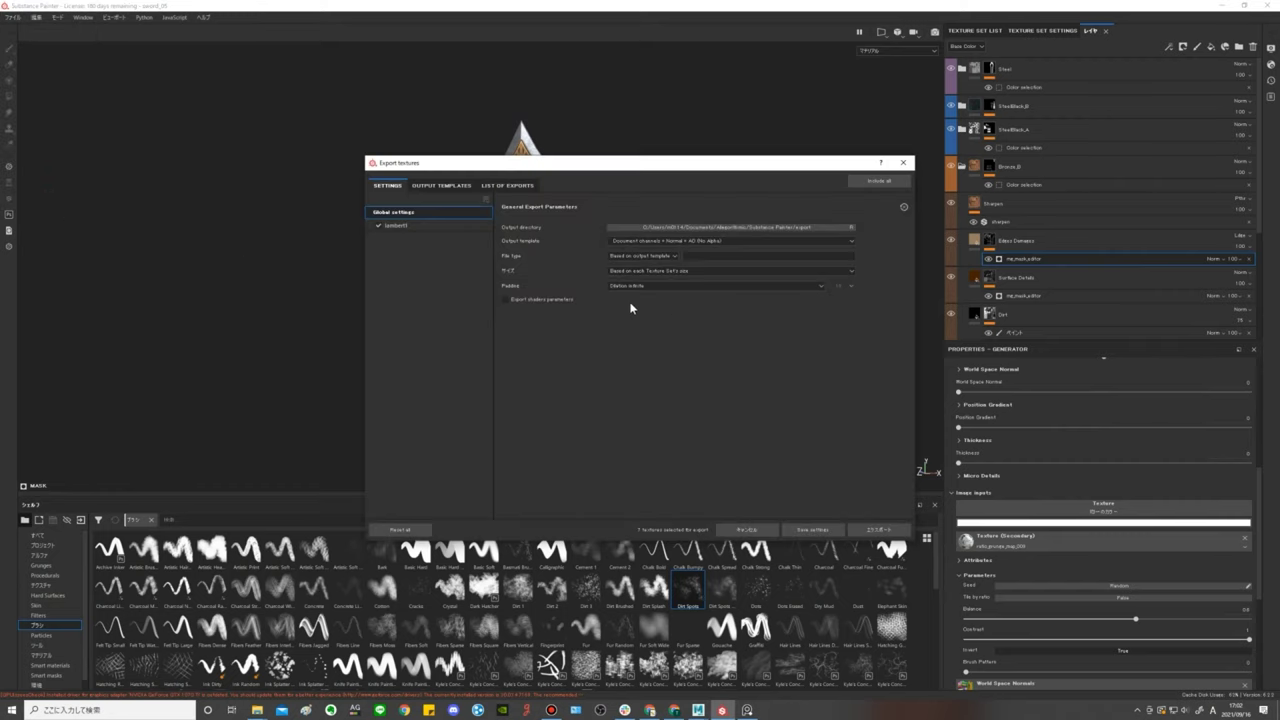
{"action": "triple_click", "coordinate": [766, 228]}
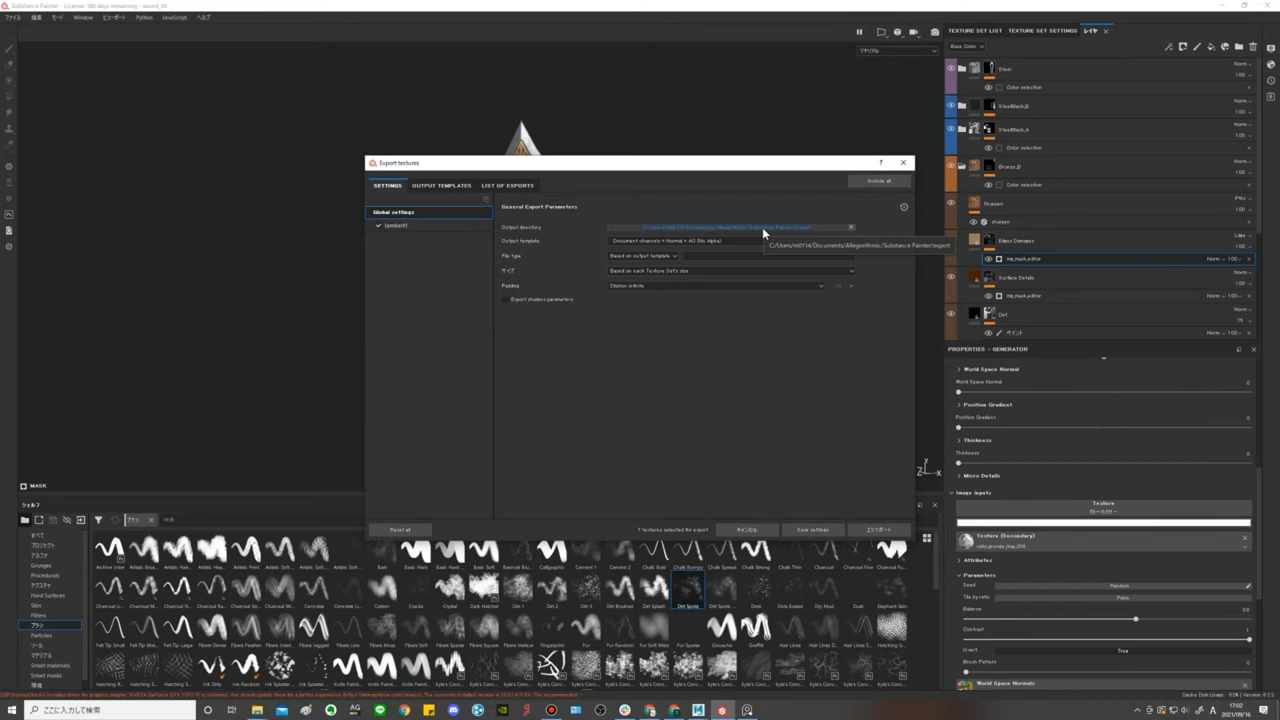
{"action": "left_click", "coordinate": [763, 229]}
{"action": "left_click", "coordinate": [770, 229]}
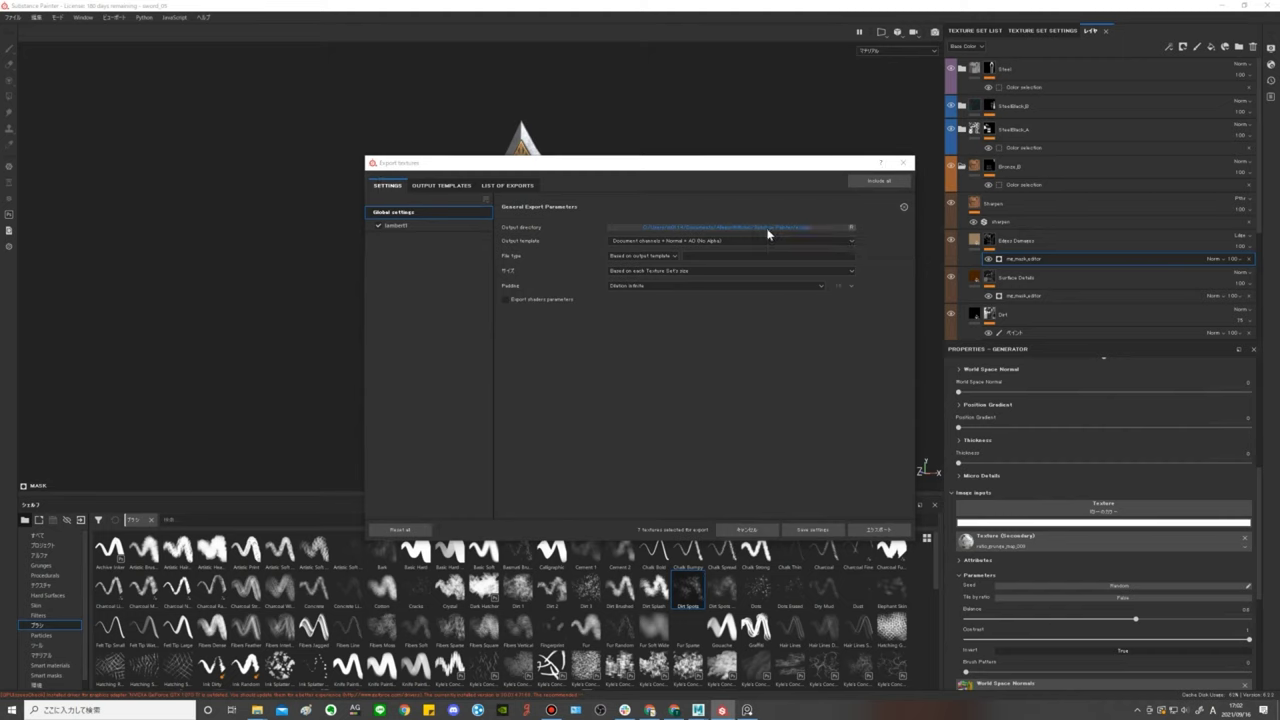
{"action": "left_click", "coordinate": [713, 197]}
Choose the SubstancePainter export folder and the Arnold (AiStandard) output template.
{"action": "key", "text": "ctrl+v"}
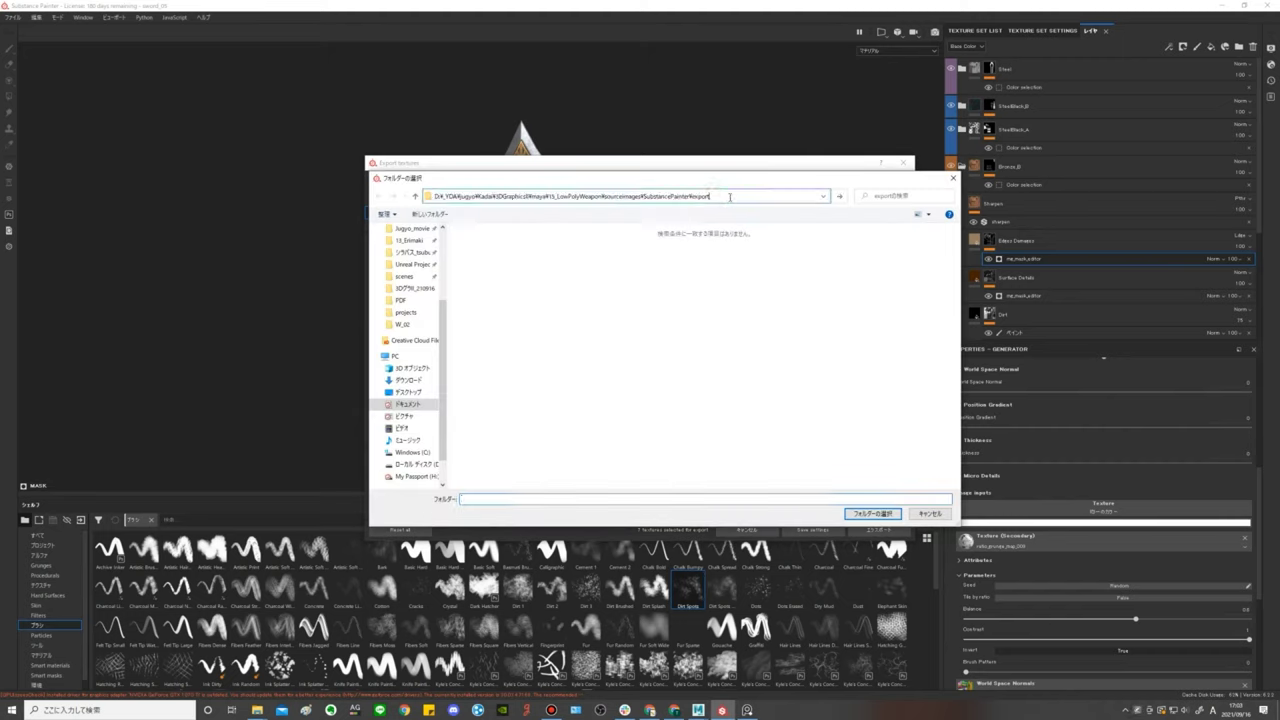
{"action": "key", "text": "Return"}
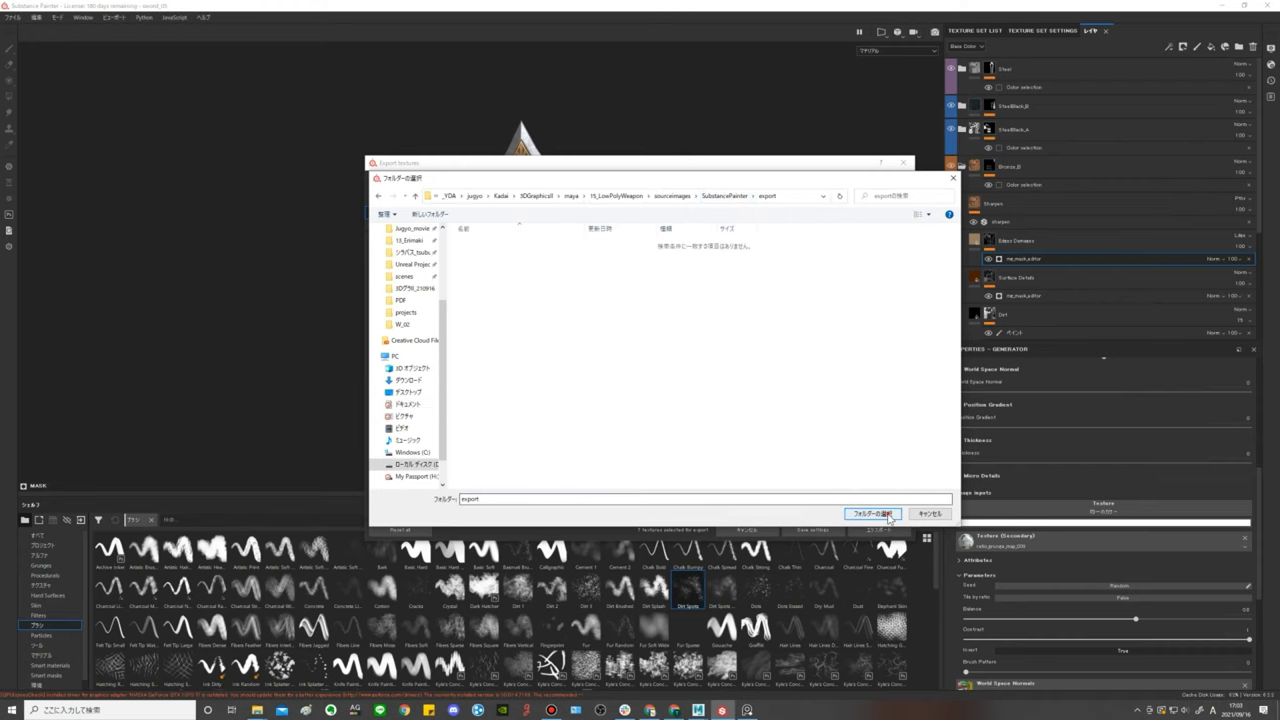
{"action": "left_click", "coordinate": [858, 513]}
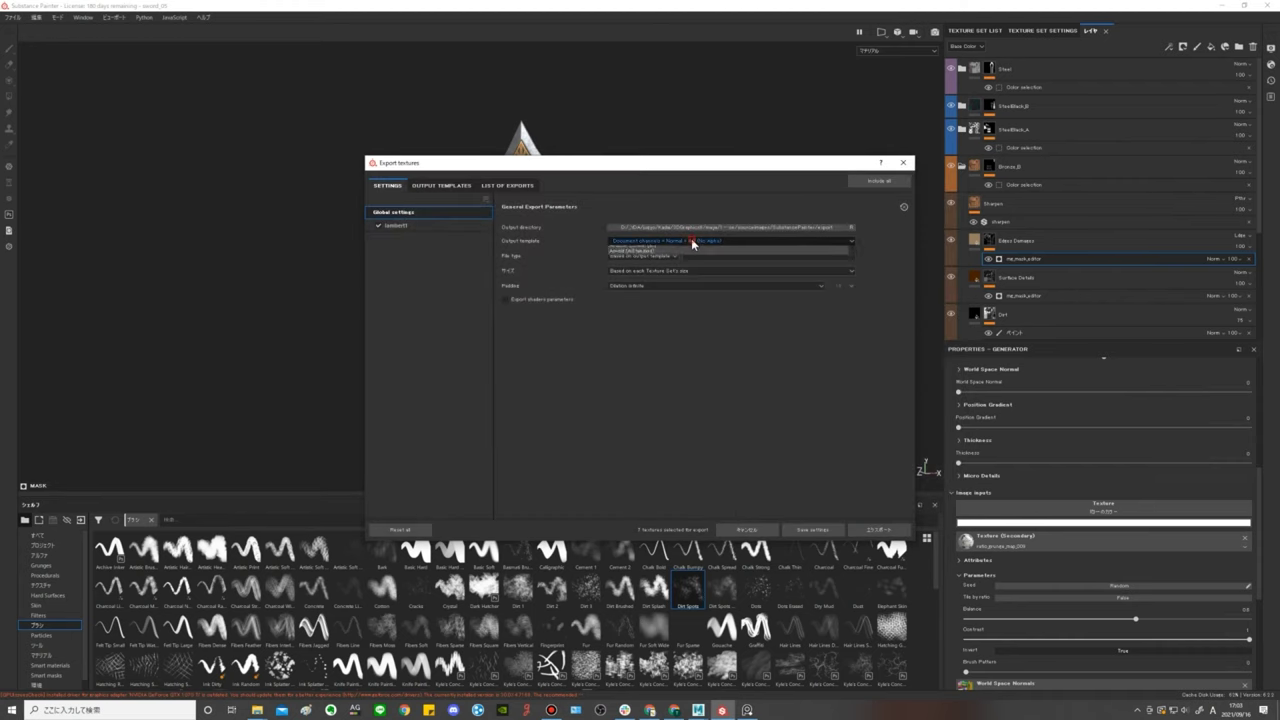
{"action": "left_click", "coordinate": [689, 241]}
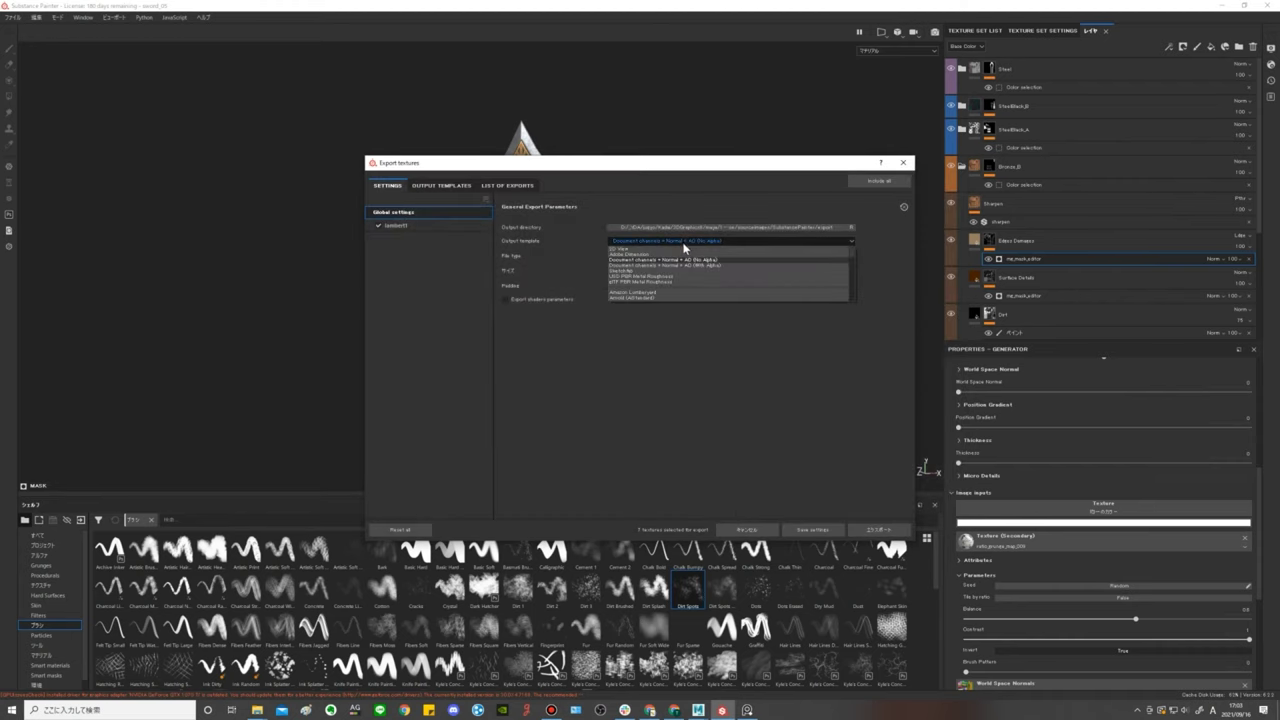
{"action": "scroll", "coordinate": [661, 286], "scroll_direction": "down", "scroll_amount": 1}
{"action": "left_click", "coordinate": [648, 283]}
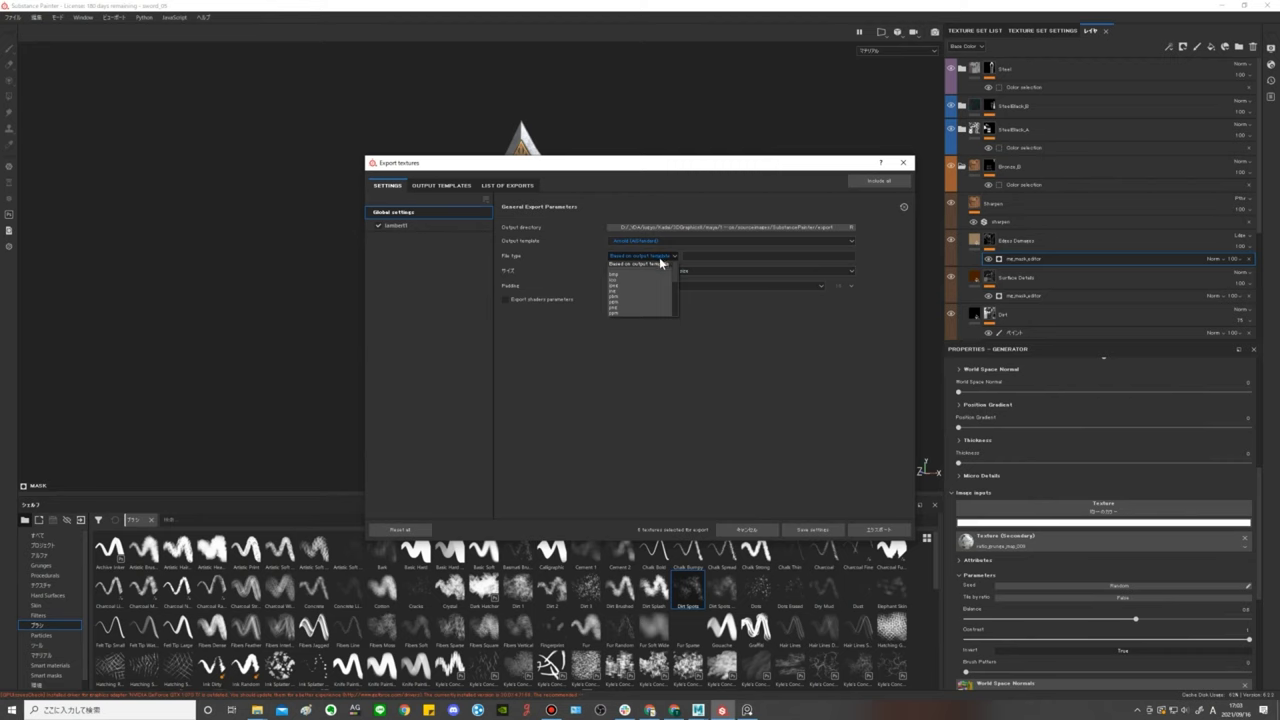
Export the textures as 16-bit PNG files at 4096 size.
{"action": "left_click", "coordinate": [634, 312]}
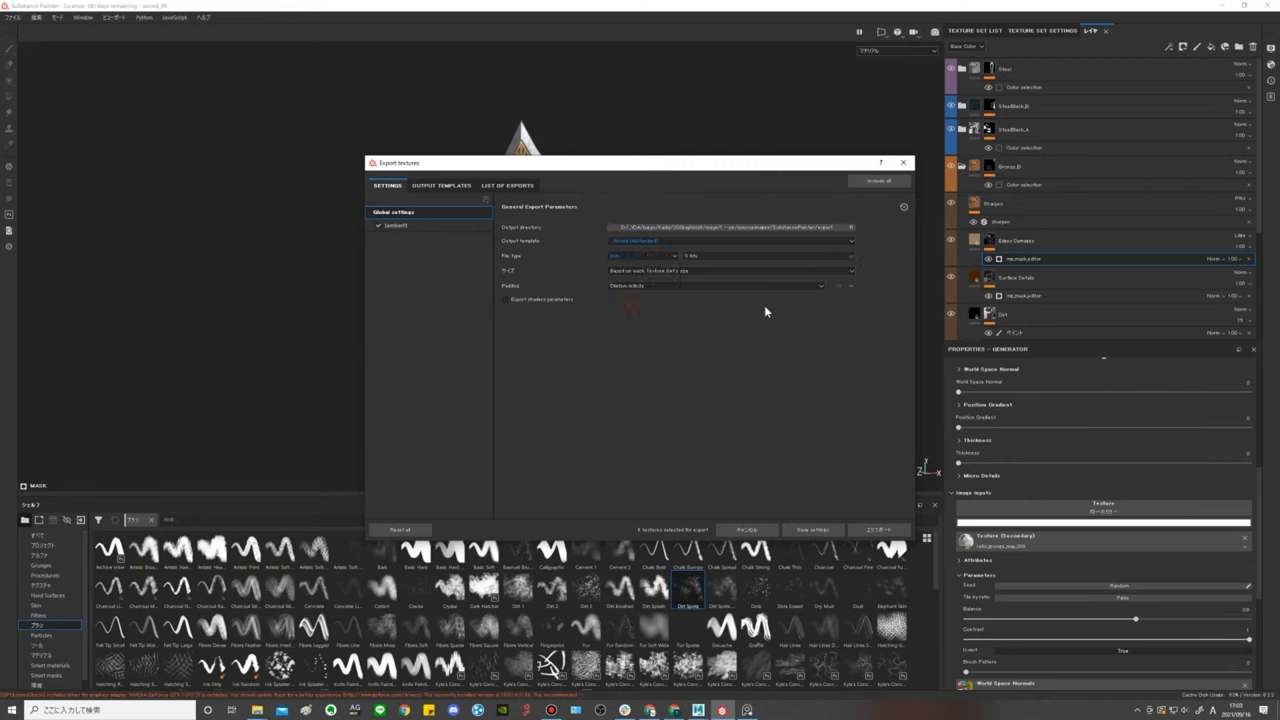
{"action": "left_click", "coordinate": [716, 258]}
{"action": "left_click", "coordinate": [706, 276]}
{"action": "left_click", "coordinate": [683, 272]}
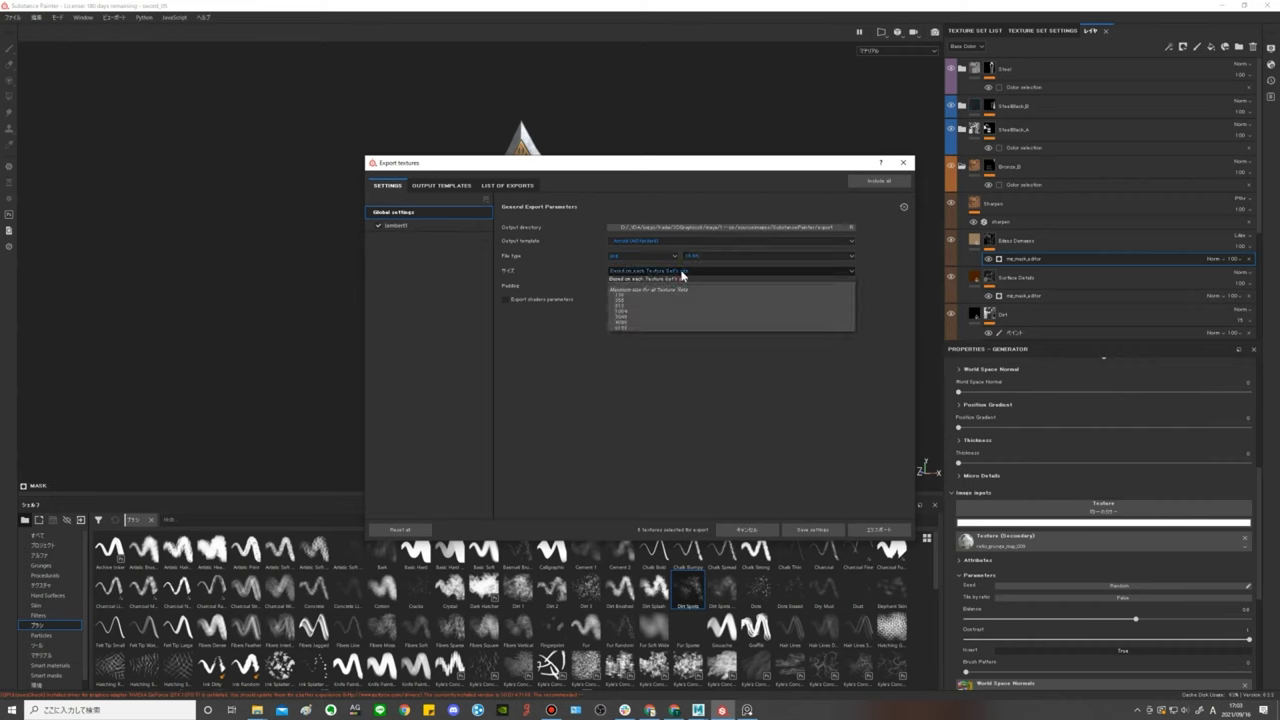
{"action": "left_click", "coordinate": [628, 324]}
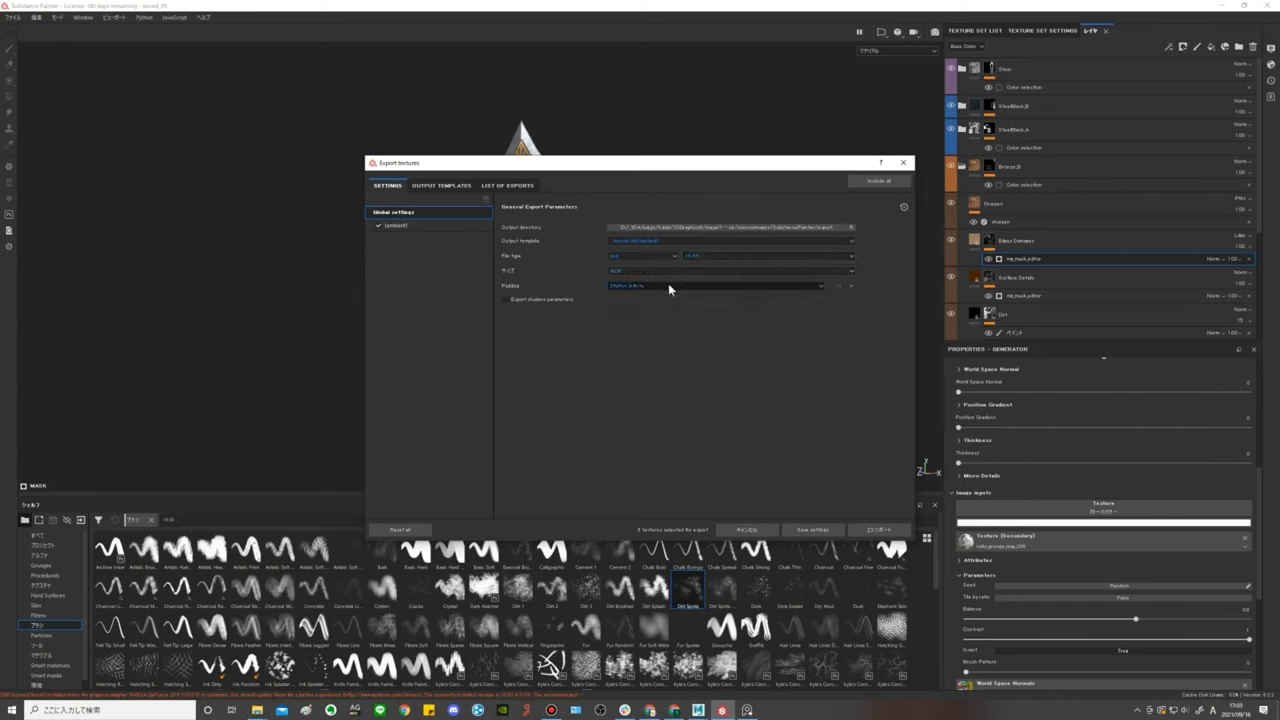
{"action": "left_click", "coordinate": [899, 529]}
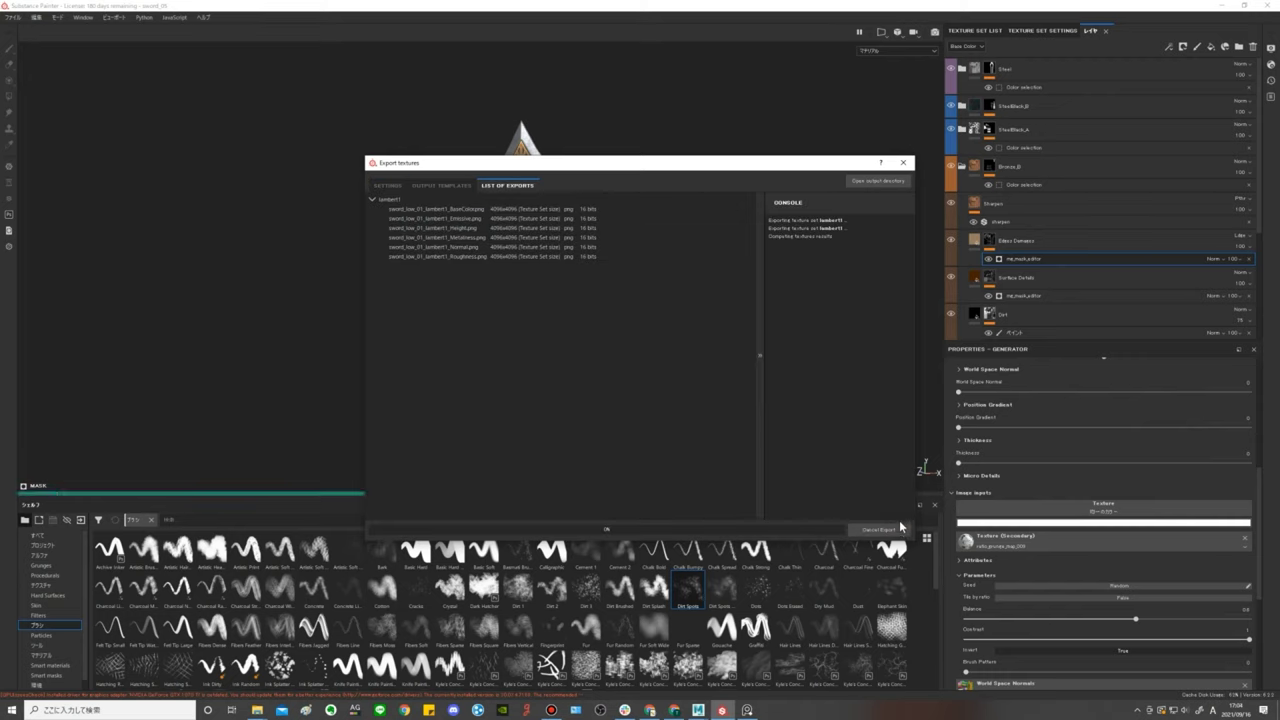
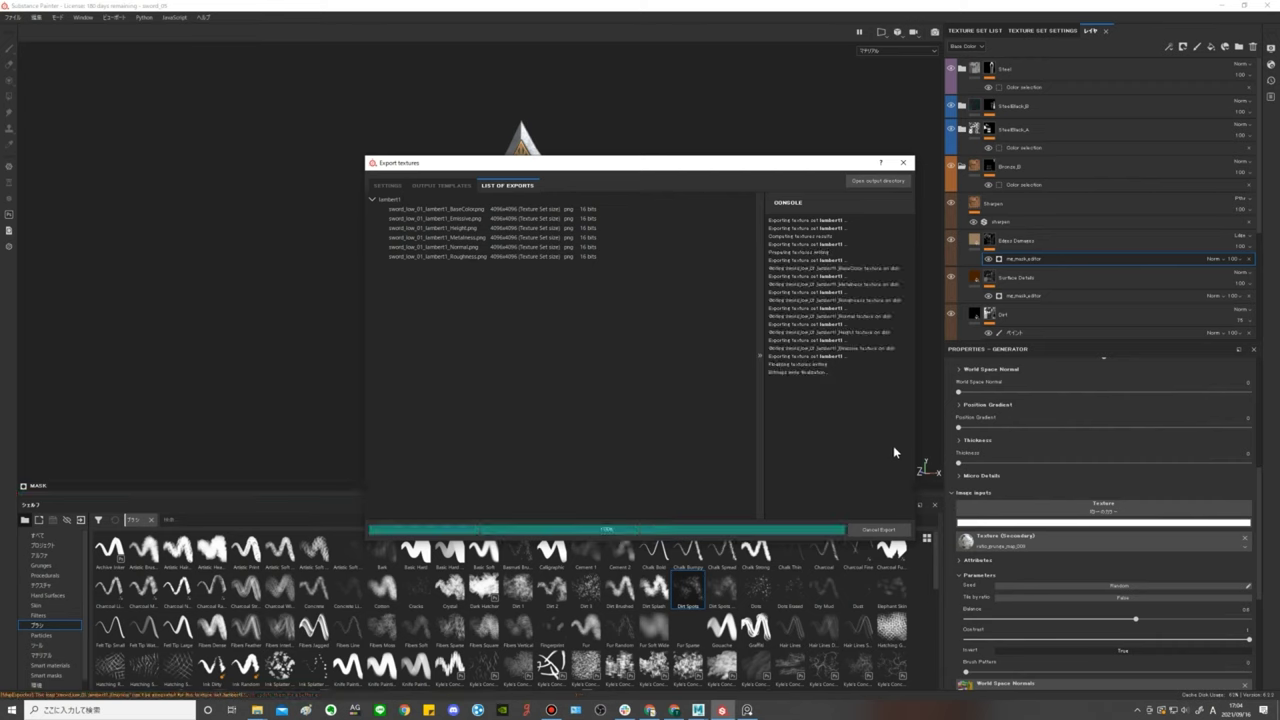
Open the SubstancePainter export folder and switch the view to Large icons.
{"action": "left_click", "coordinate": [857, 182]}
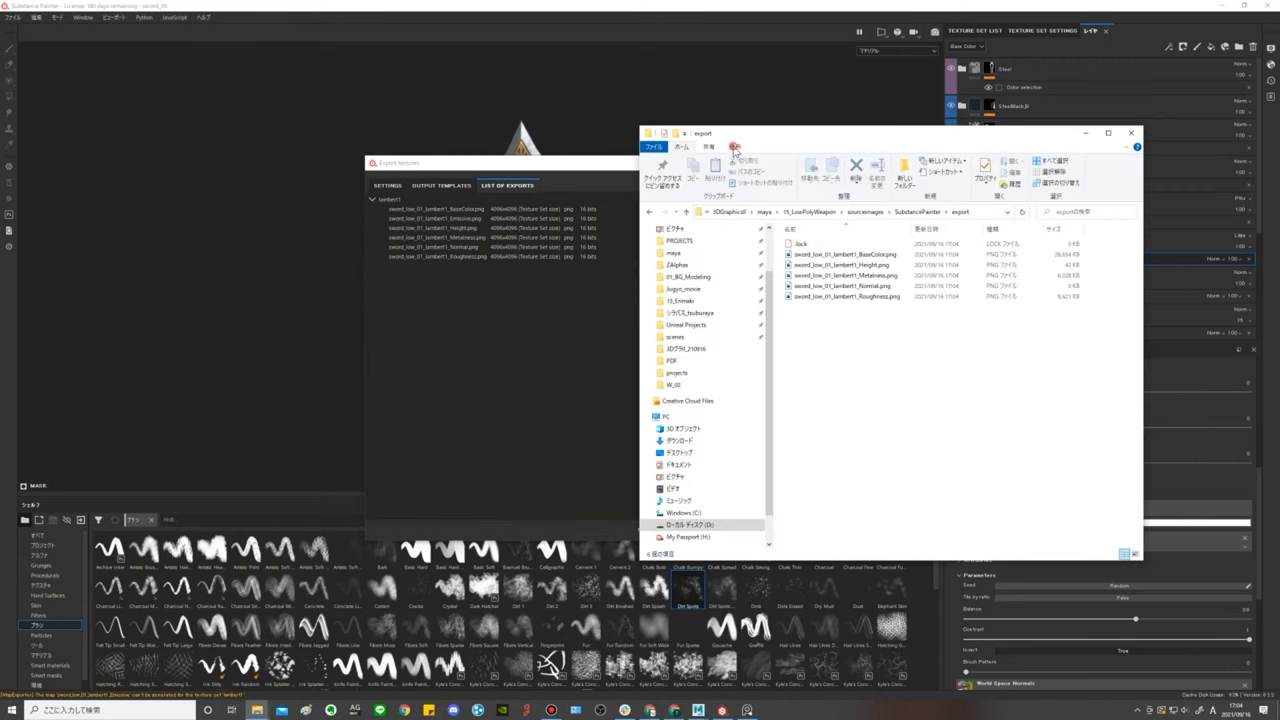
{"action": "left_click", "coordinate": [734, 147]}
{"action": "left_click", "coordinate": [803, 161]}
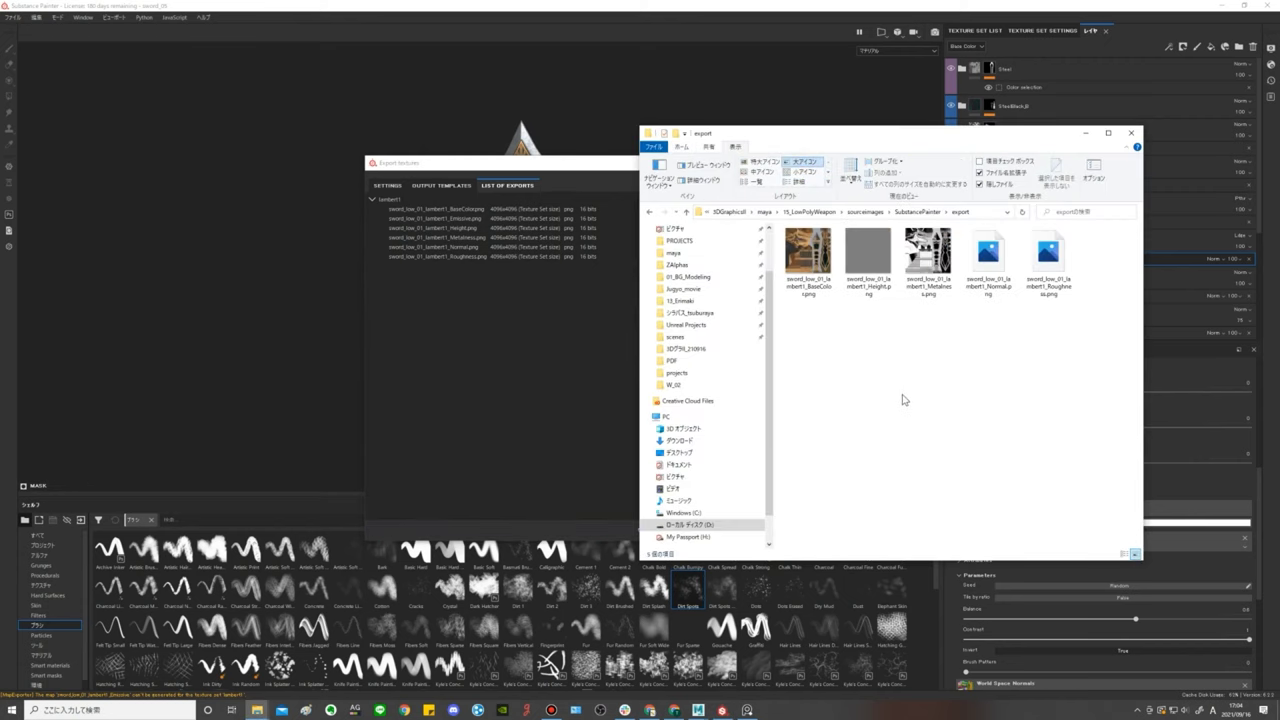
Preview the BaseColor and following textures in Photos, then close the viewer.
{"action": "double_click", "coordinate": [810, 258]}
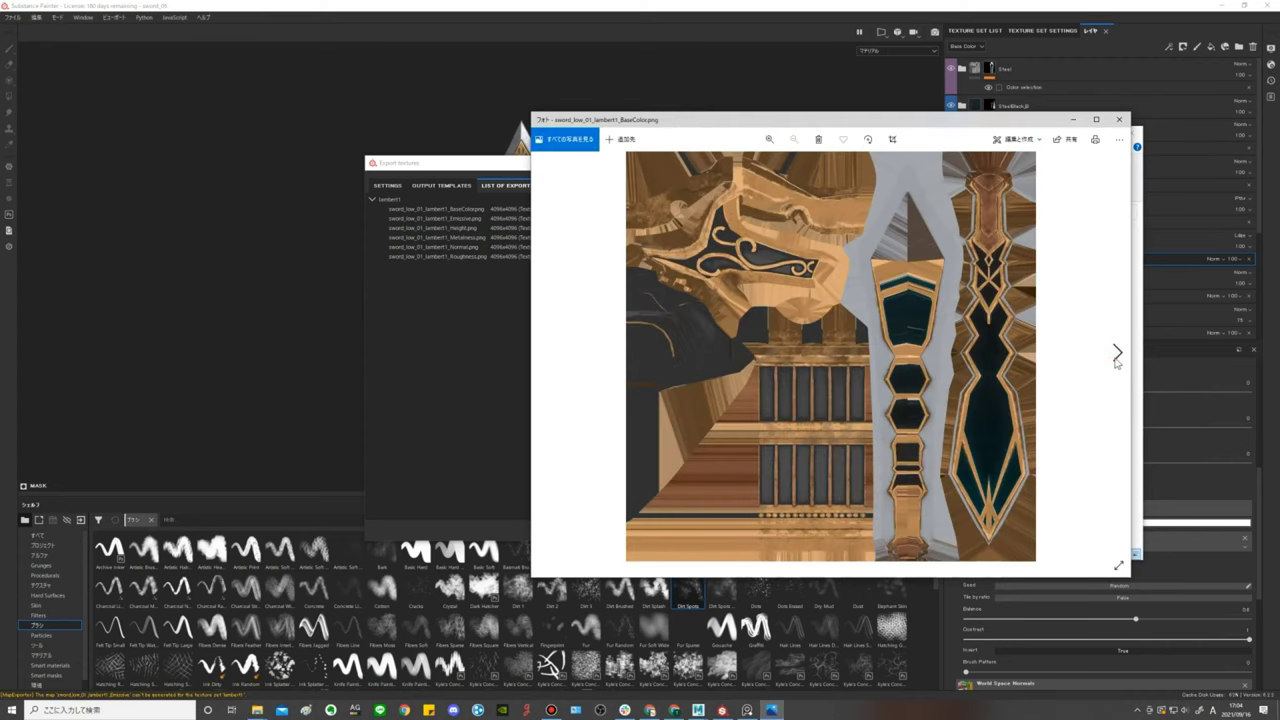
{"action": "left_click", "coordinate": [1116, 358]}
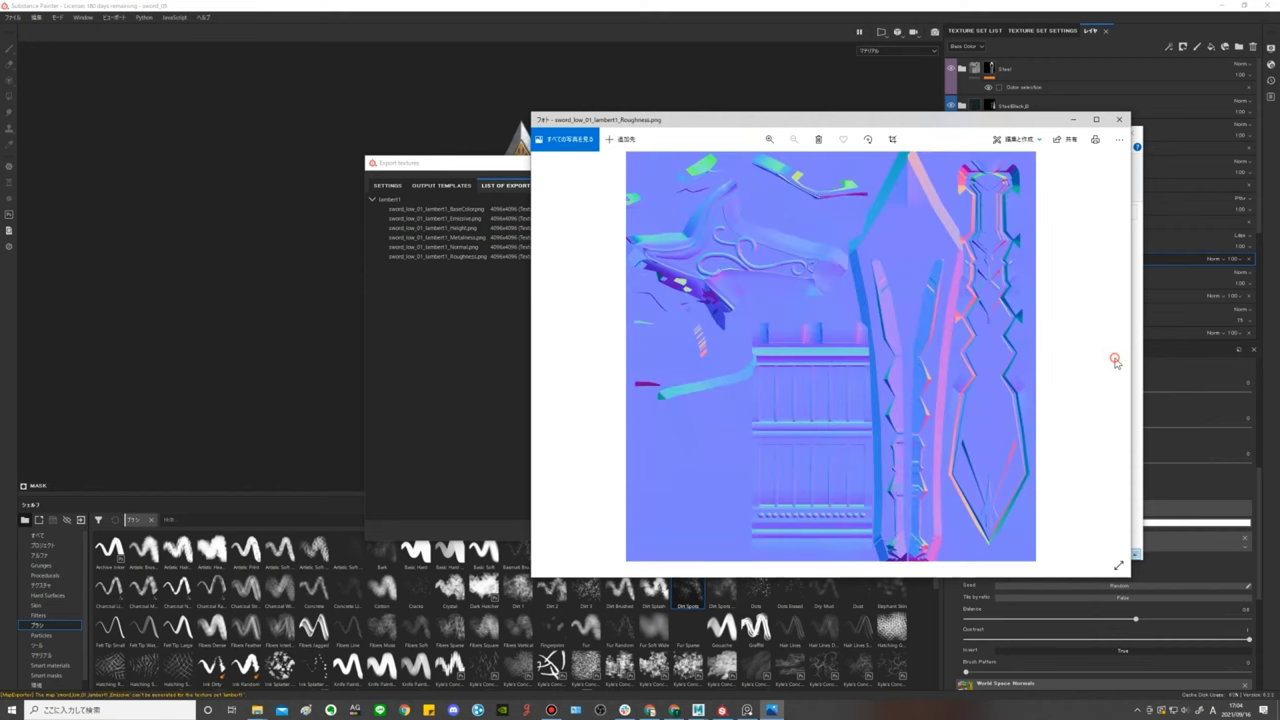
{"action": "left_click", "coordinate": [1120, 119]}
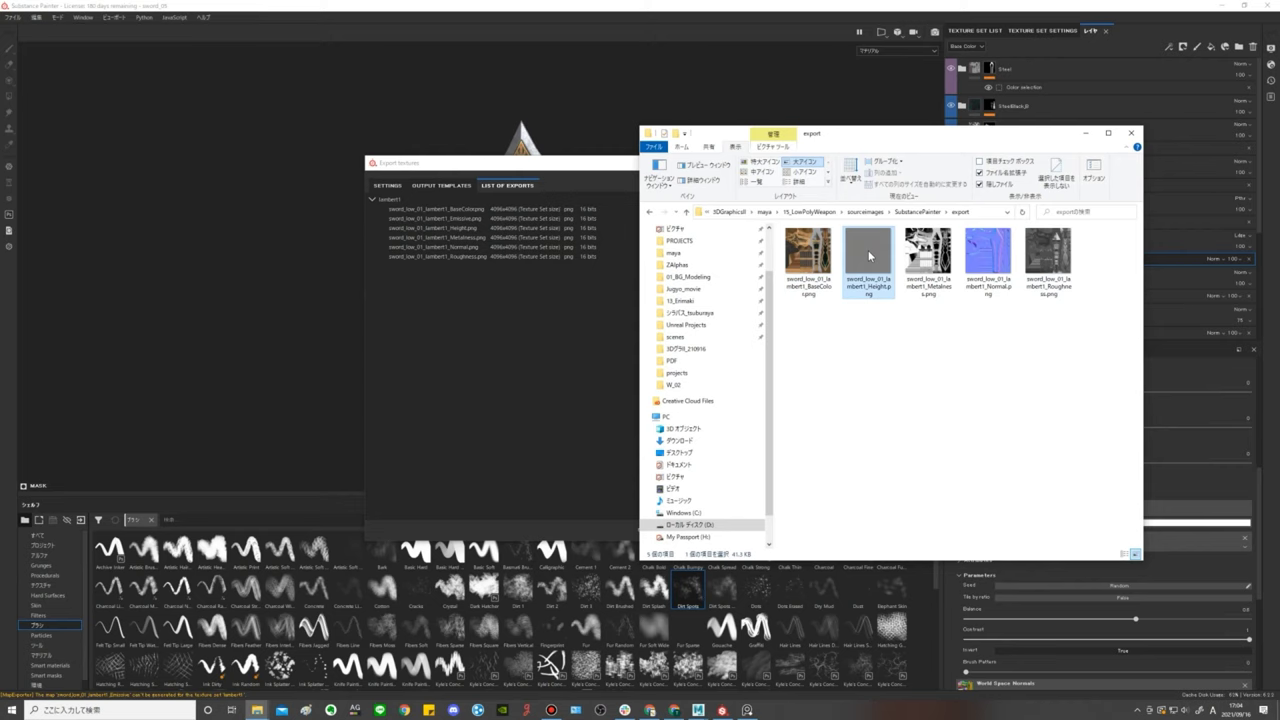
Delete the Height texture and rename the BaseColor PNG to sword_BaseCol_01.
{"action": "key", "text": "Delete"}
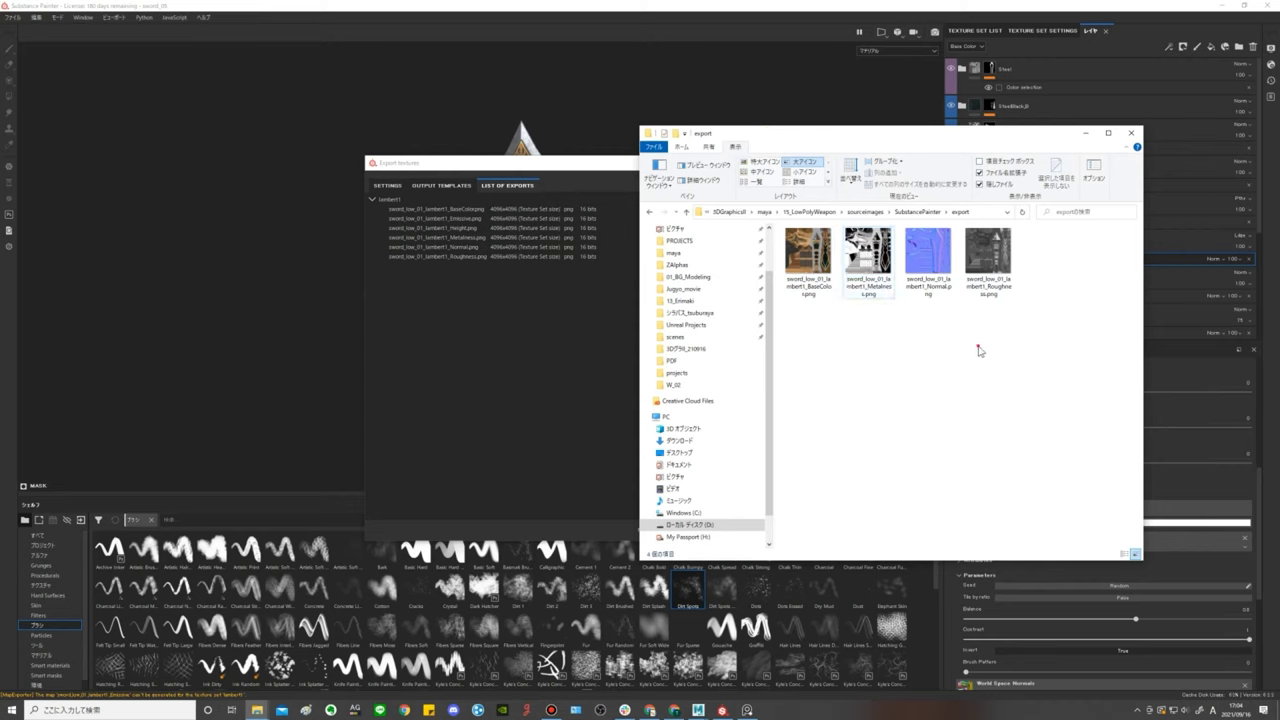
{"action": "left_click", "coordinate": [822, 290]}
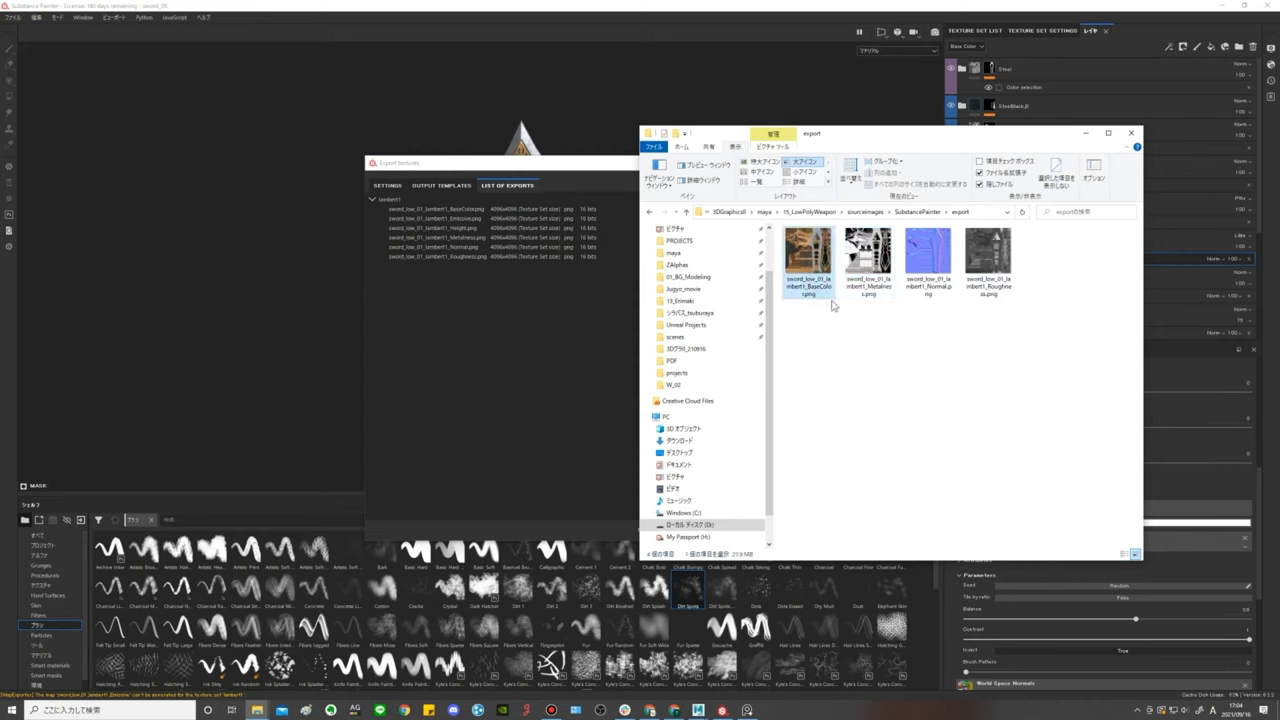
{"action": "key", "text": "F2"}
{"action": "type", "text": "sword_"}
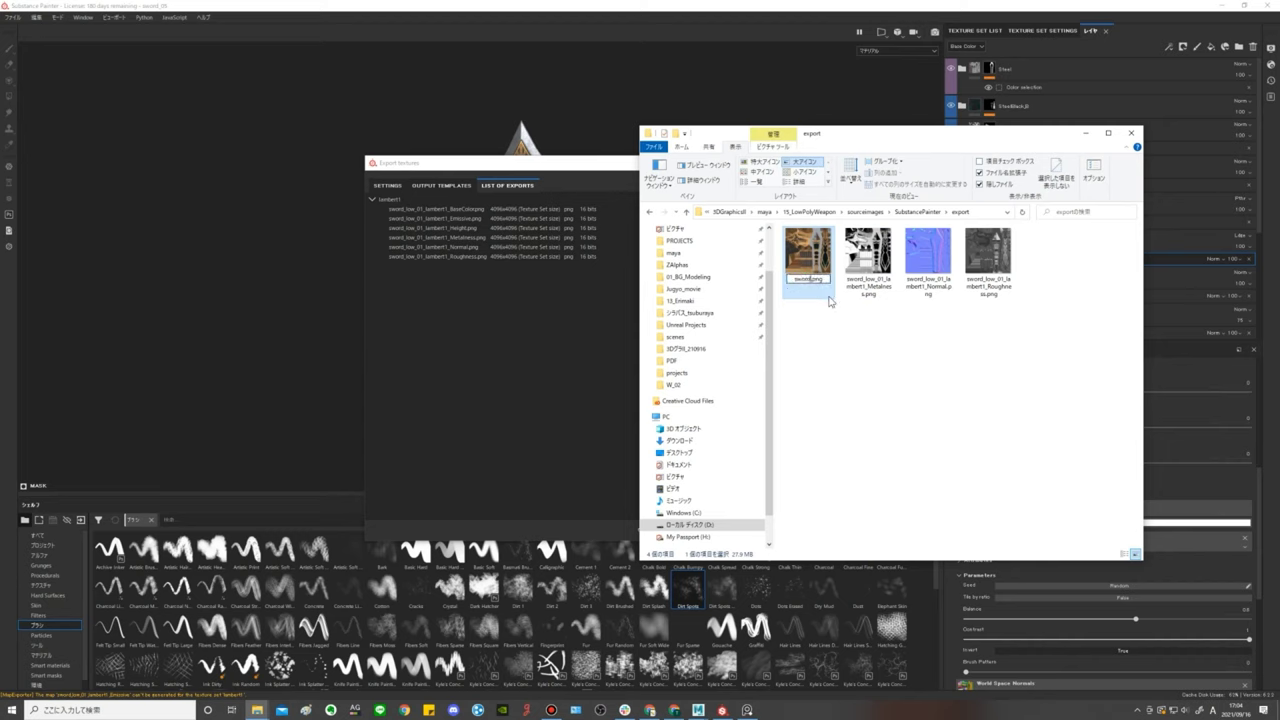
{"action": "type", "text": "BaseCol_01"}
{"action": "key", "text": "shift+Home"}
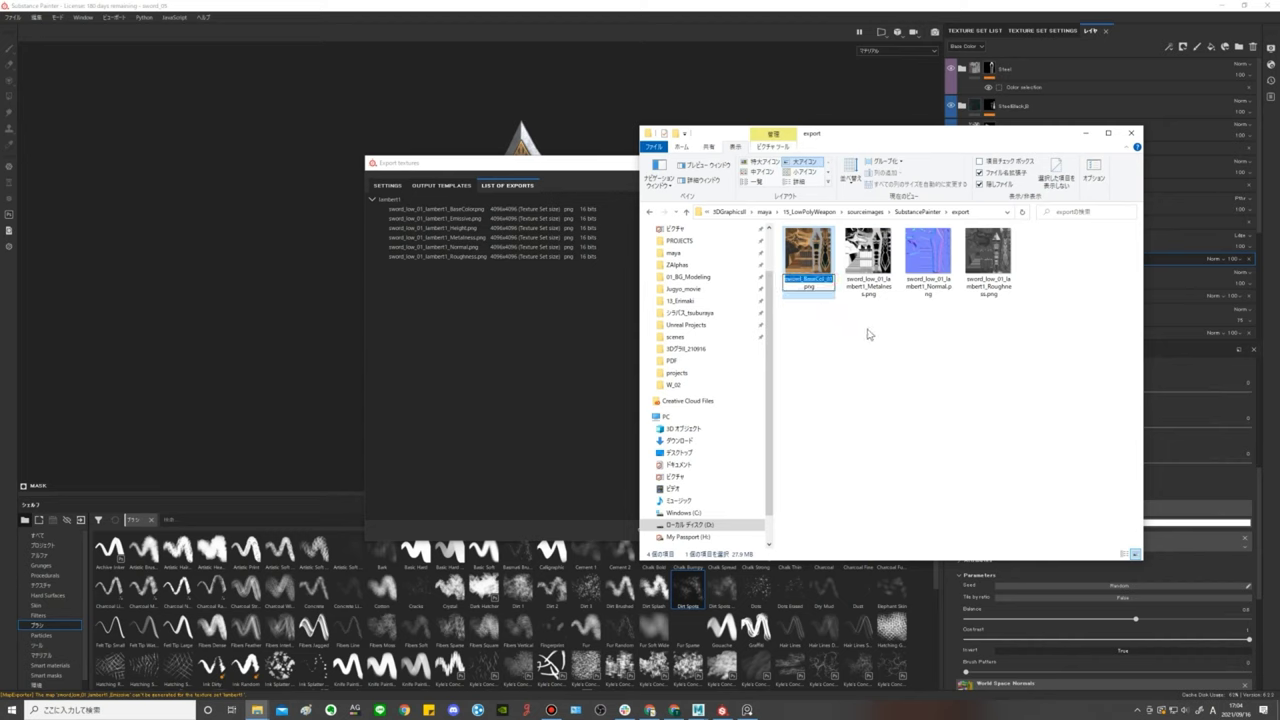
{"action": "key", "text": "ctrl+c"}
Rename the Metalness texture to sword_Metalness_01.
{"action": "key", "text": "Tab"}
{"action": "key", "text": "ctrl+v"}
{"action": "key", "text": "shift+Left"}
{"action": "key", "text": "shift+Left"}
{"action": "key", "text": "shift+Left"}
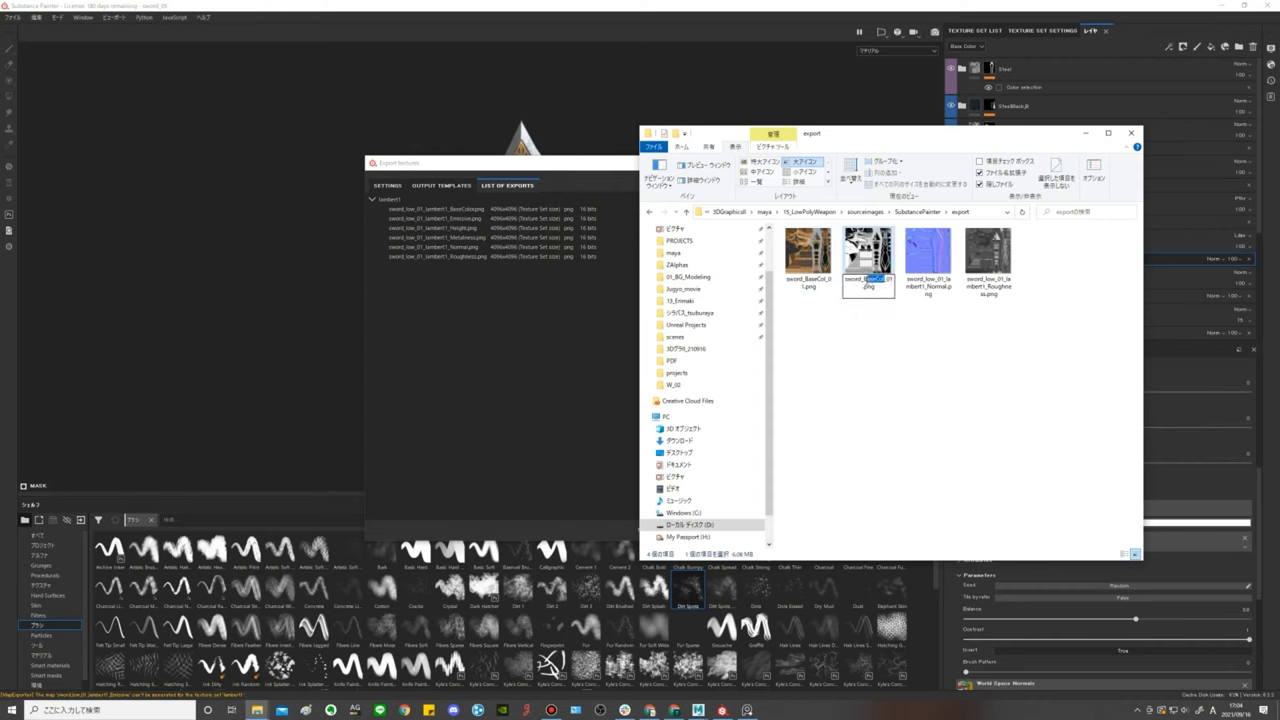
{"action": "type", "text": "Metalness"}
{"action": "key", "text": "Return"}
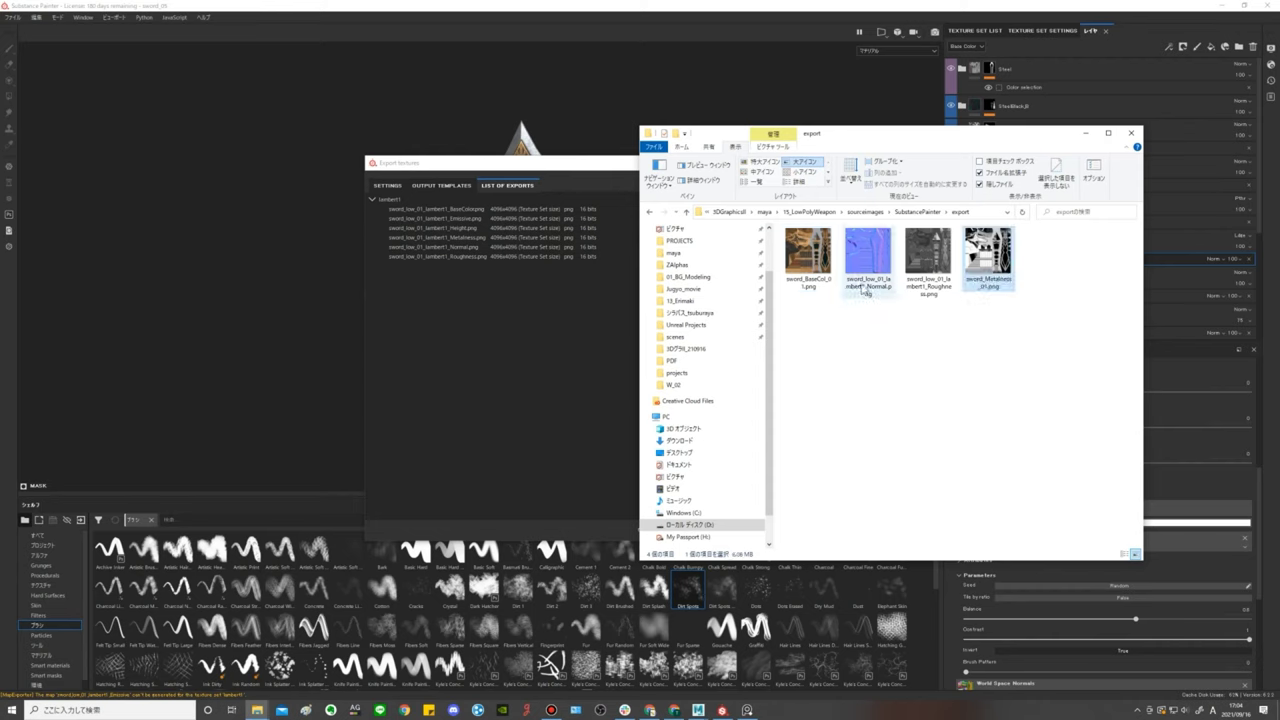
Rename the Normal and Roughness textures to sword_NM_01 and sword_Roughness_01.
{"action": "left_click", "coordinate": [877, 287]}
{"action": "type", "text": "sword_NM_01"}
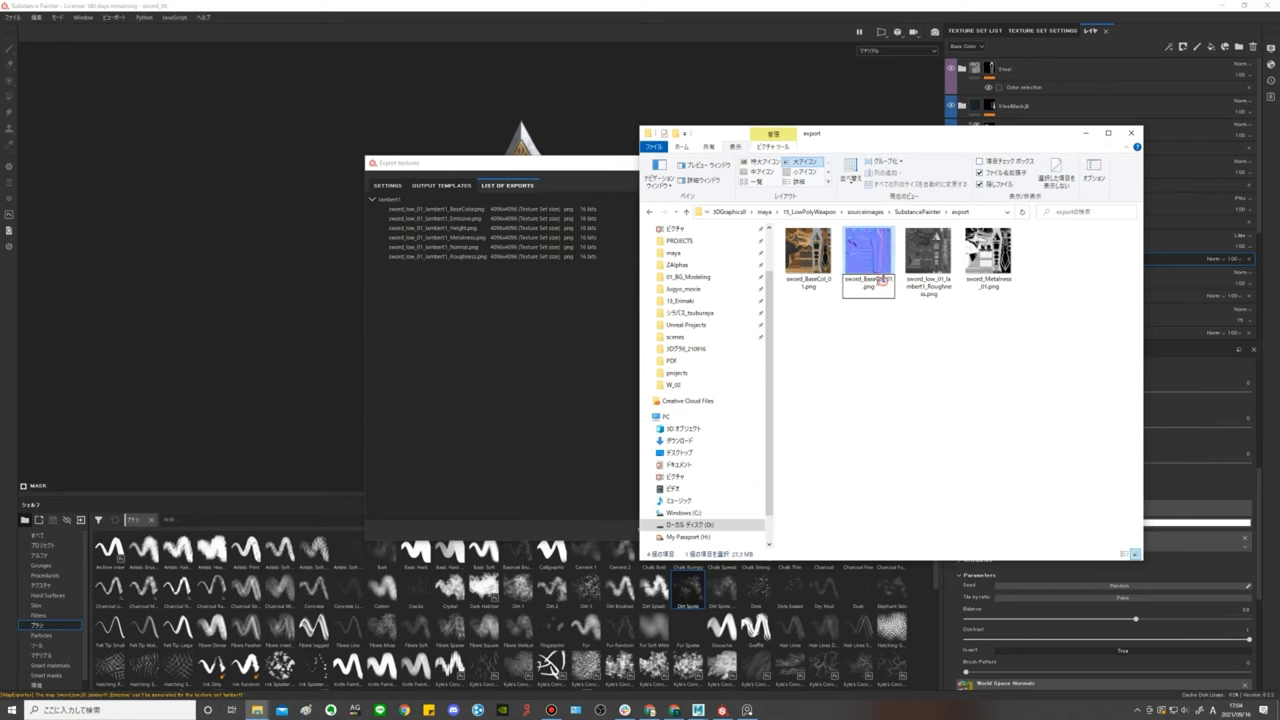
{"action": "key", "text": "Return"}
{"action": "left_click", "coordinate": [868, 286]}
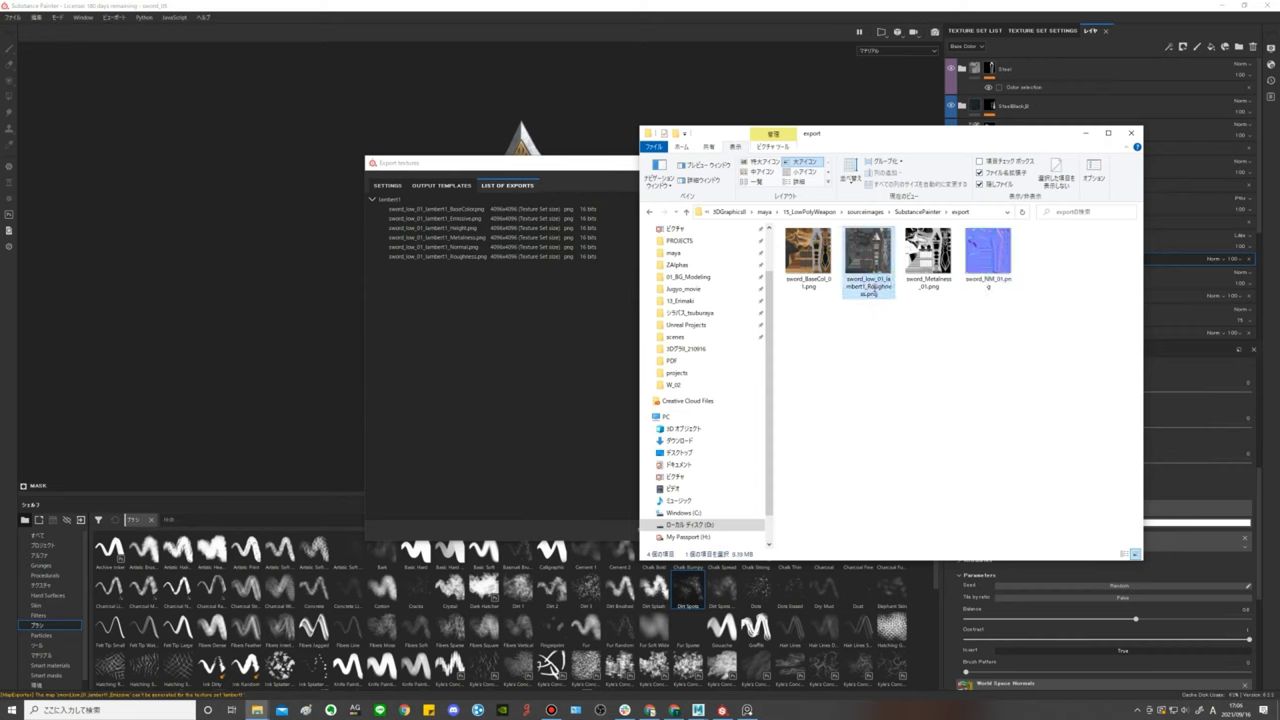
{"action": "key", "text": "ctrl+v"}
{"action": "left_click_drag", "start_coordinate": [856, 279], "coordinate": [884, 279]}
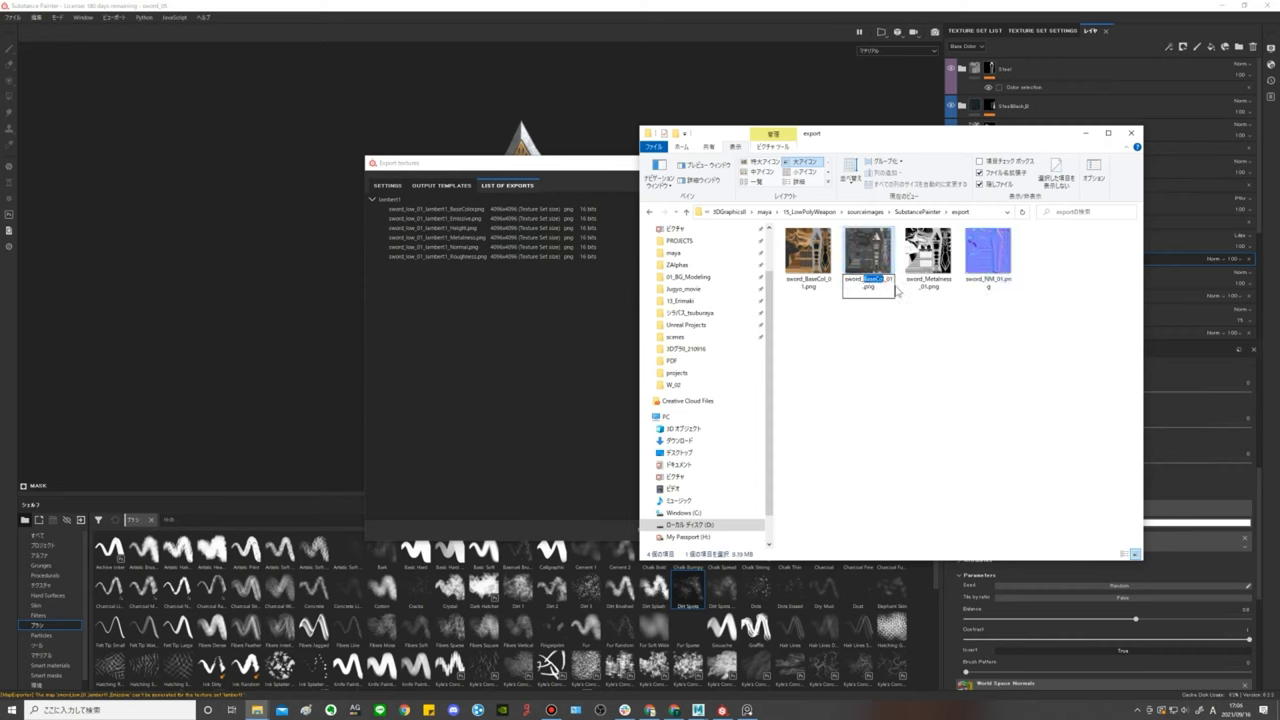
{"action": "type", "text": "Roughness"}
{"action": "key", "text": "Return"}
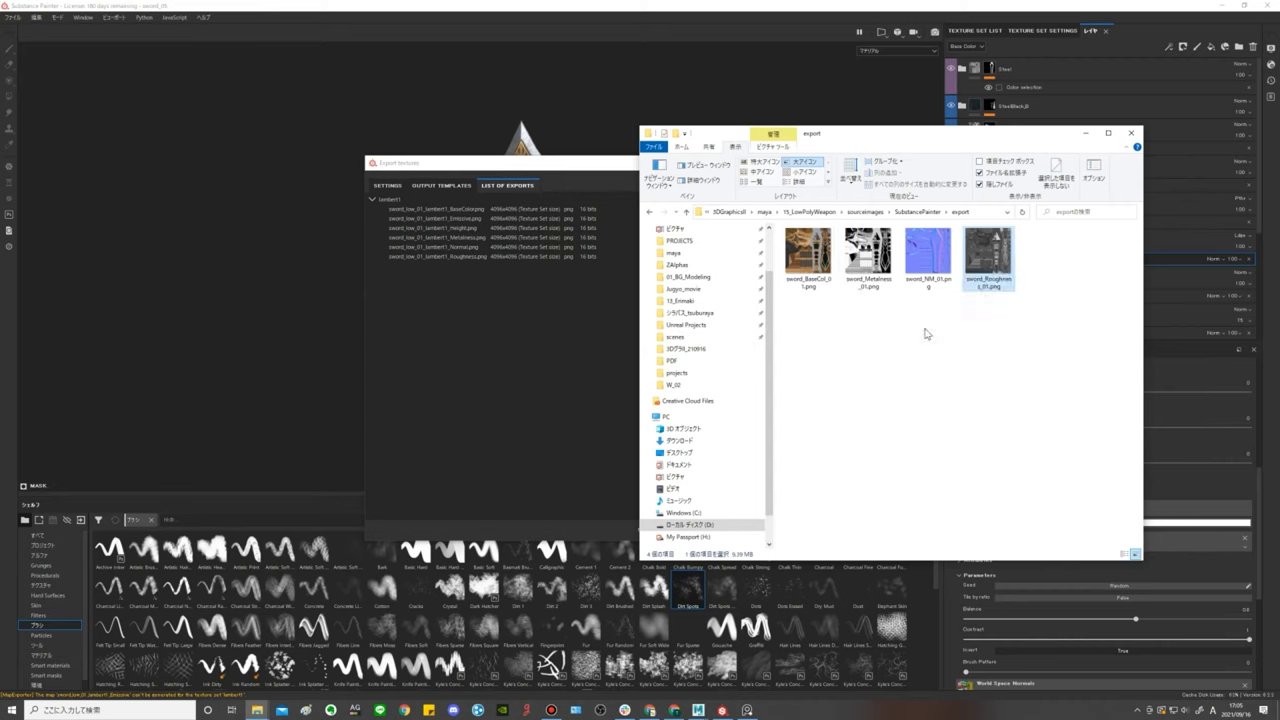
{"action": "left_click", "coordinate": [926, 334]}
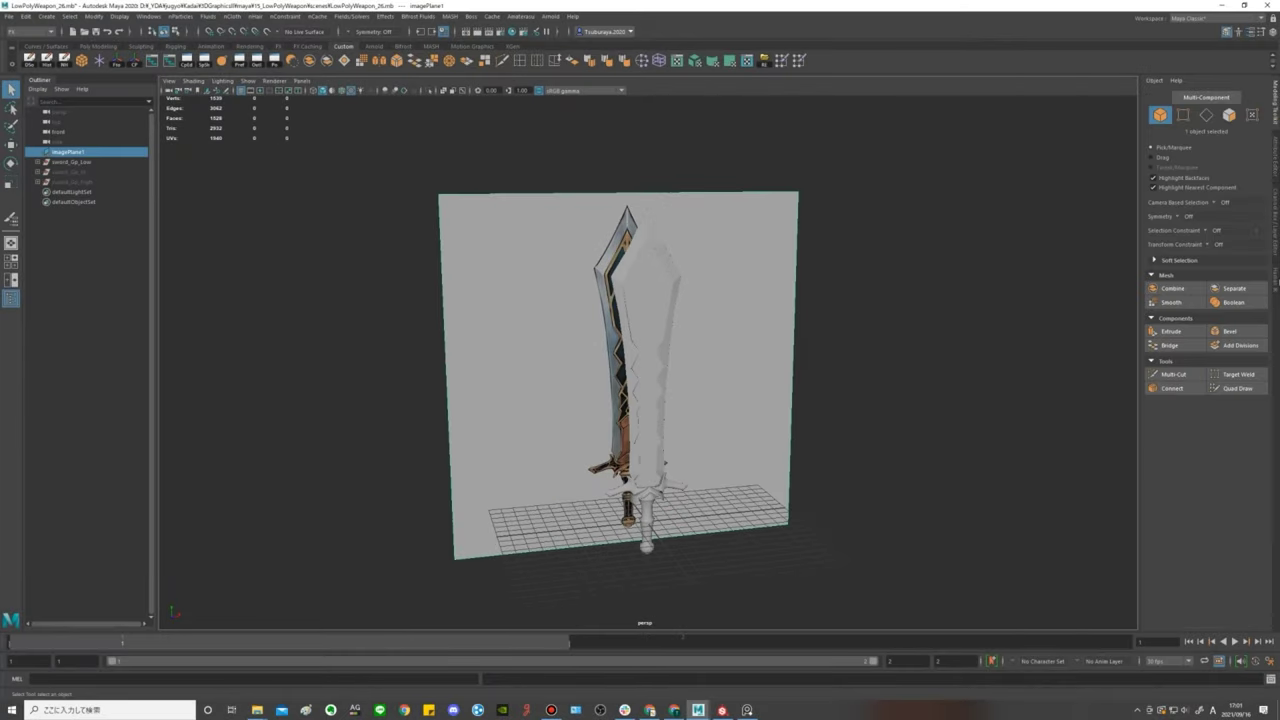
Hide the reference image plane with Ctrl+H and orbit the perspective view around the sword.
{"action": "key", "text": "ctrl+a"}
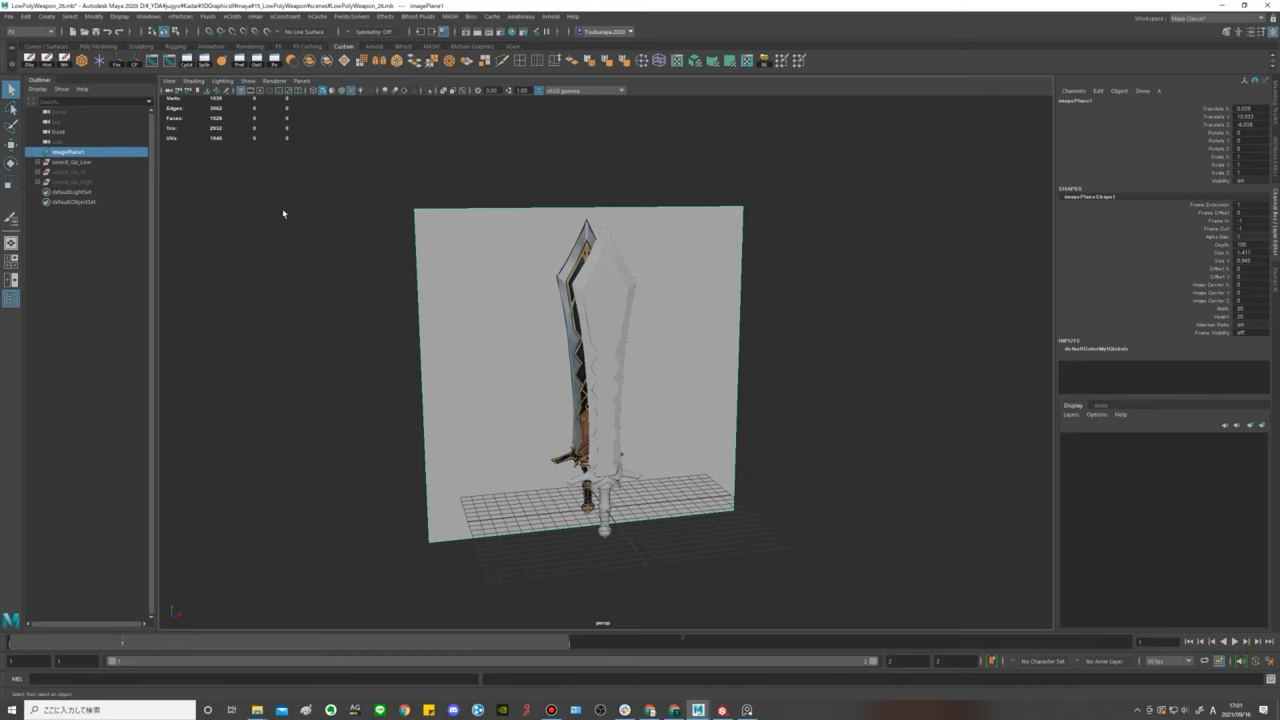
{"action": "key", "text": "ctrl+h"}
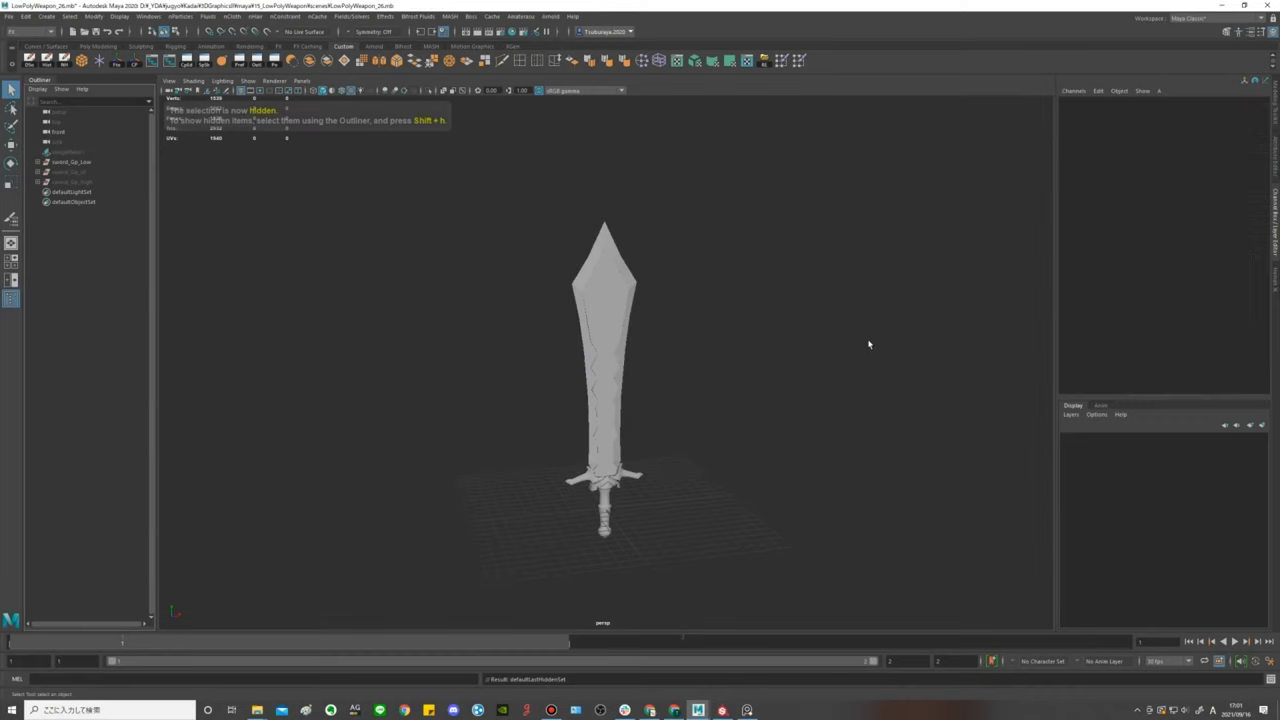
{"action": "mouse_move", "coordinate": [869, 343]}
{"action": "left_mouse_down", "text": "alt"}
{"action": "mouse_move", "coordinate": [643, 366]}
{"action": "mouse_move", "coordinate": [670, 369]}
{"action": "mouse_move", "coordinate": [706, 363]}
{"action": "mouse_move", "coordinate": [629, 346]}
{"action": "left_mouse_up", "text": "alt"}
Open Hypershade beside the viewport and select the sword_Gp_Low group.
{"action": "left_click", "coordinate": [523, 33]}
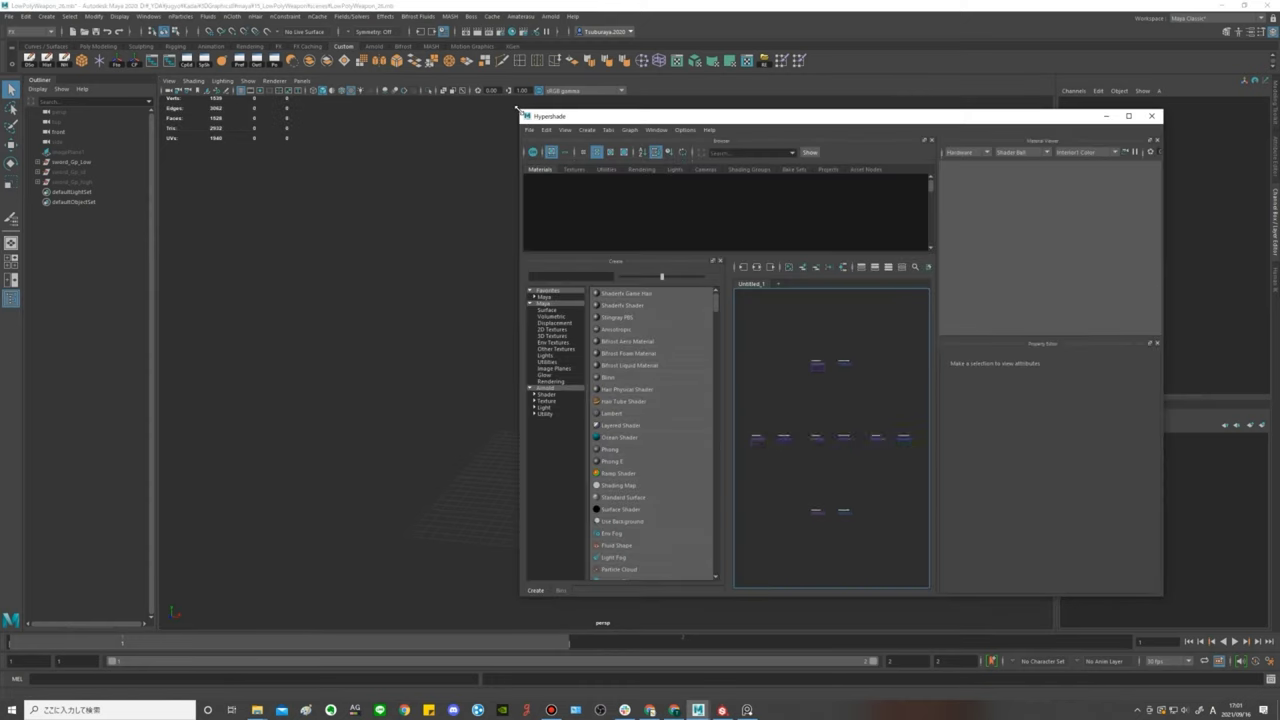
{"action": "left_click_drag", "start_coordinate": [523, 117], "coordinate": [655, 114]}
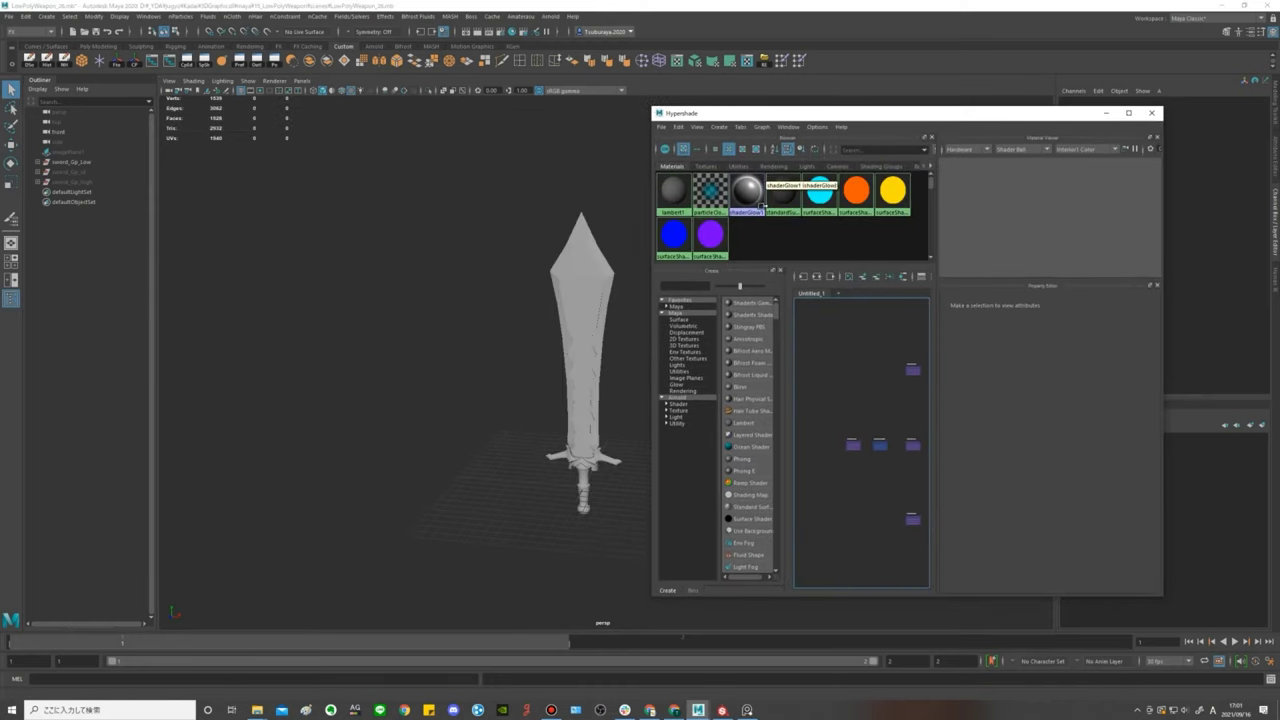
{"action": "left_click_drag", "start_coordinate": [534, 251], "coordinate": [514, 254], "text": "alt"}
{"action": "mouse_move", "coordinate": [514, 254]}
{"action": "right_mouse_down", "text": "alt"}
{"action": "mouse_move", "coordinate": [574, 280]}
{"action": "mouse_move", "coordinate": [556, 283]}
{"action": "right_mouse_up", "text": "alt"}
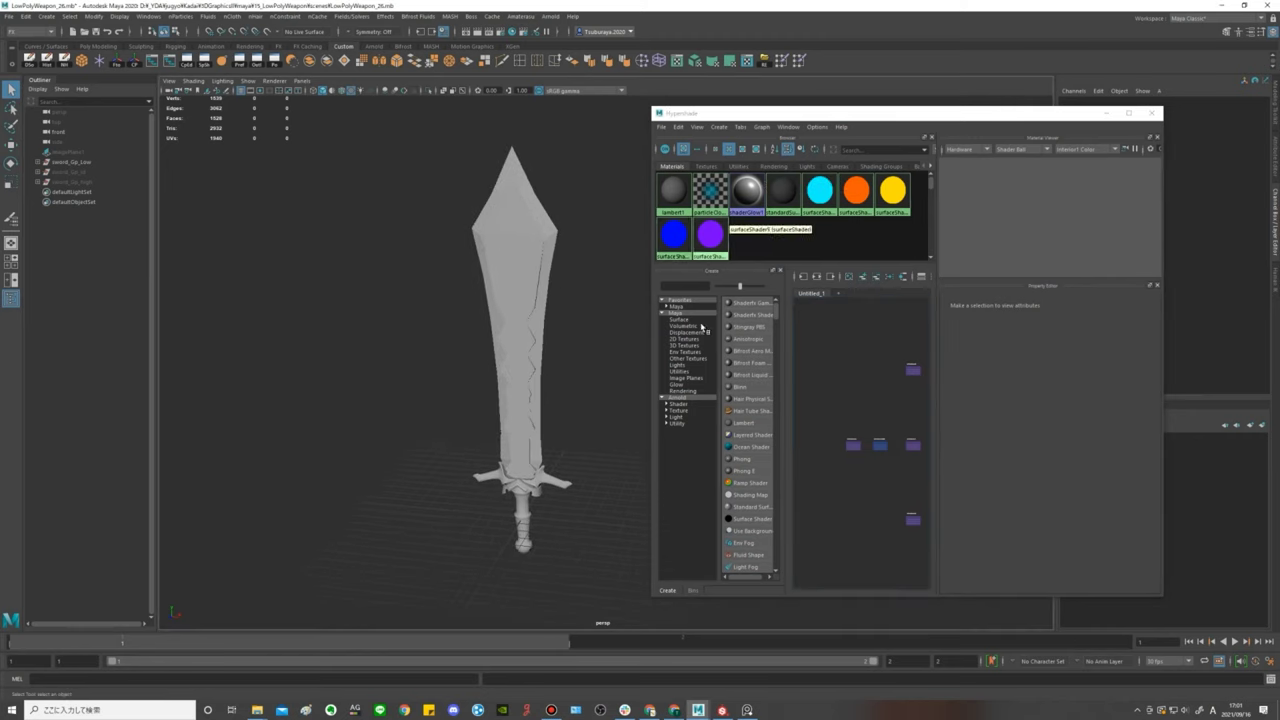
{"action": "left_click", "coordinate": [90, 173]}
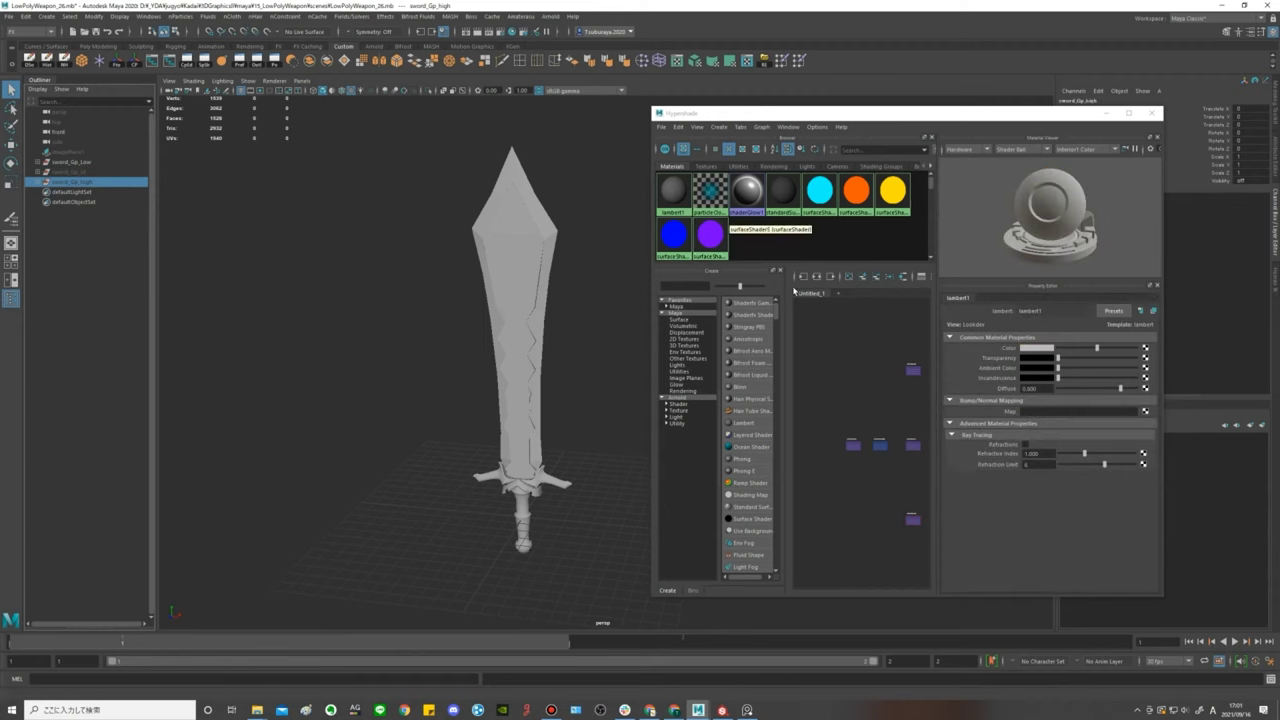
{"action": "left_click", "coordinate": [90, 162]}
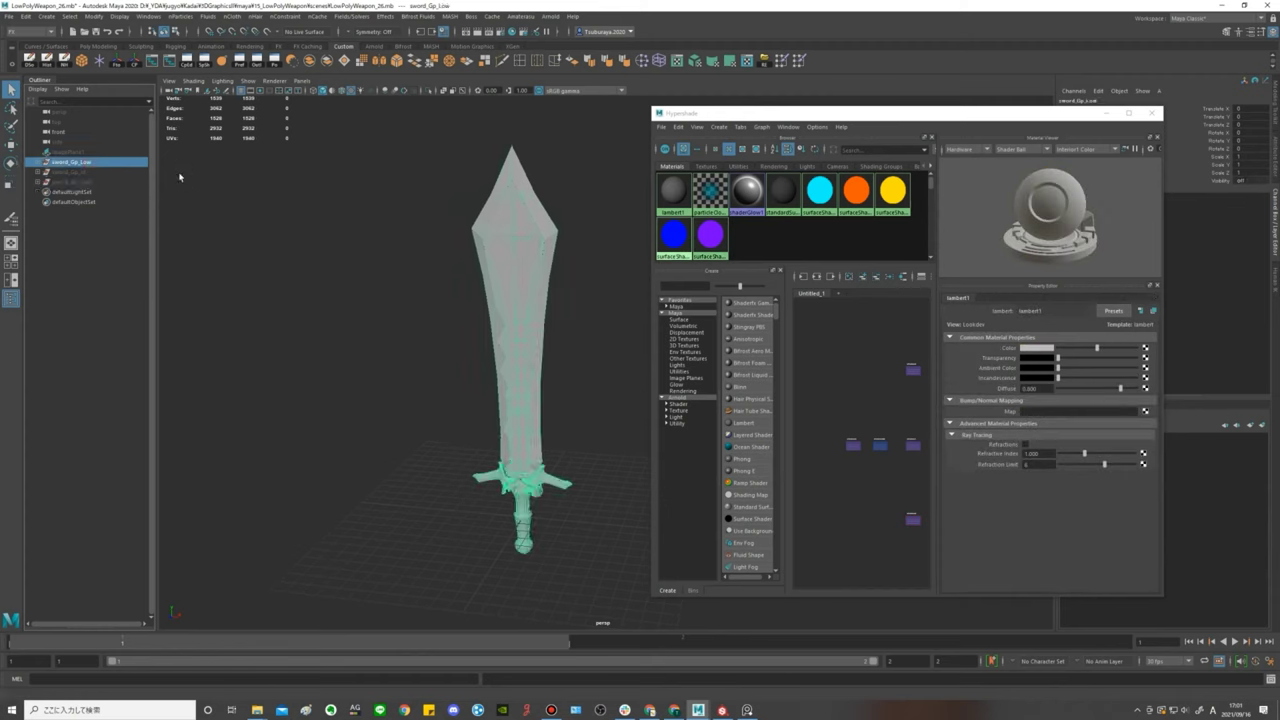
Create an aiStandardSurface material and assign it to the low-poly sword.
{"action": "left_click", "coordinate": [678, 287]}
{"action": "type", "text": "ai"}
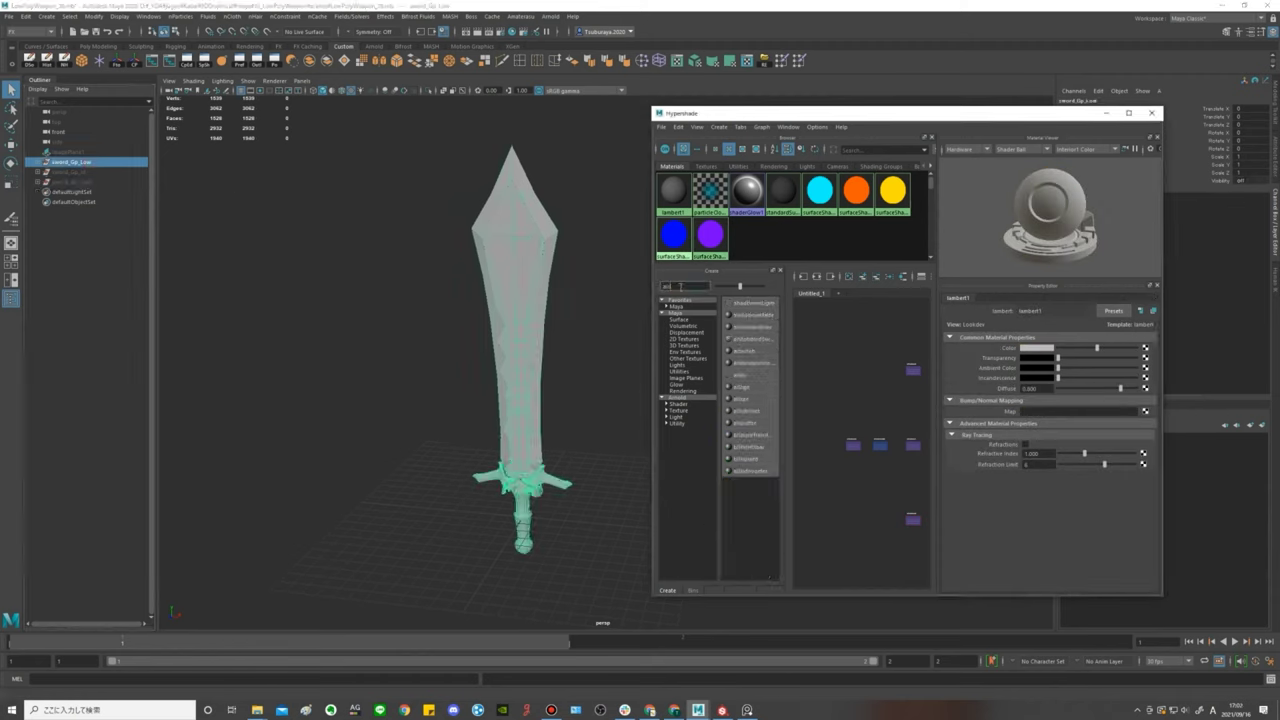
{"action": "type", "text": "Sta"}
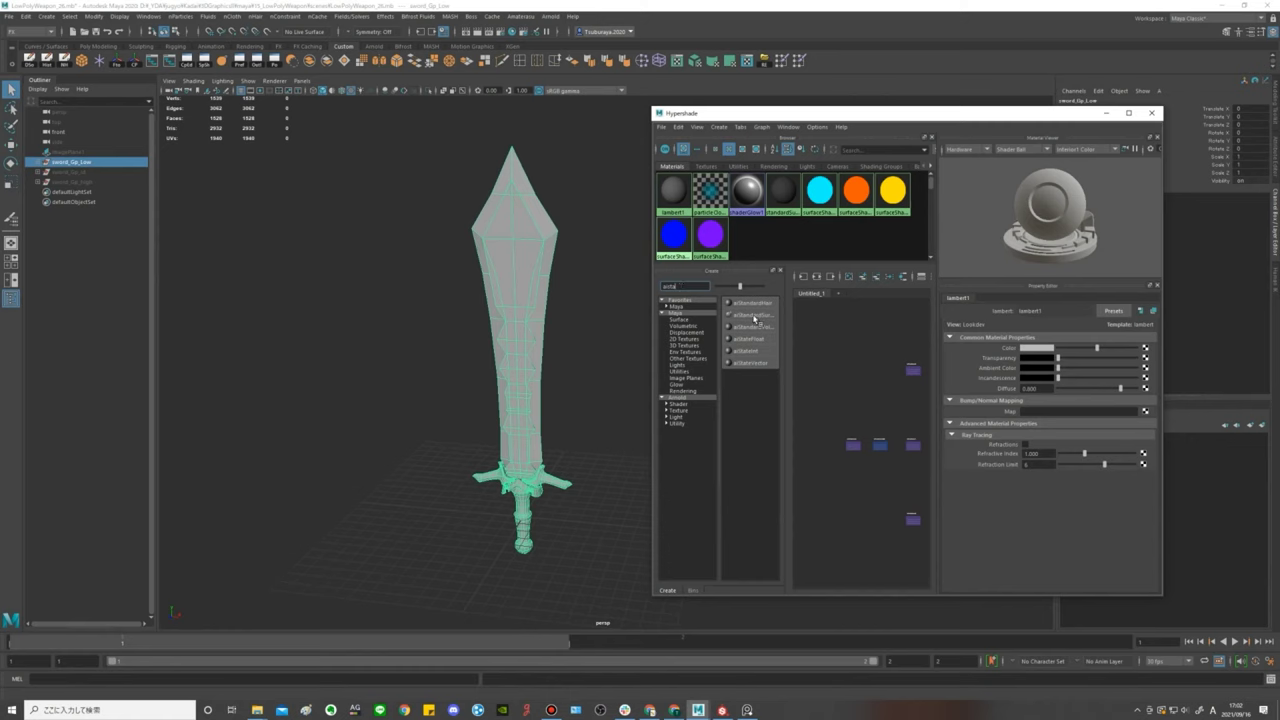
{"action": "left_click", "coordinate": [754, 316]}
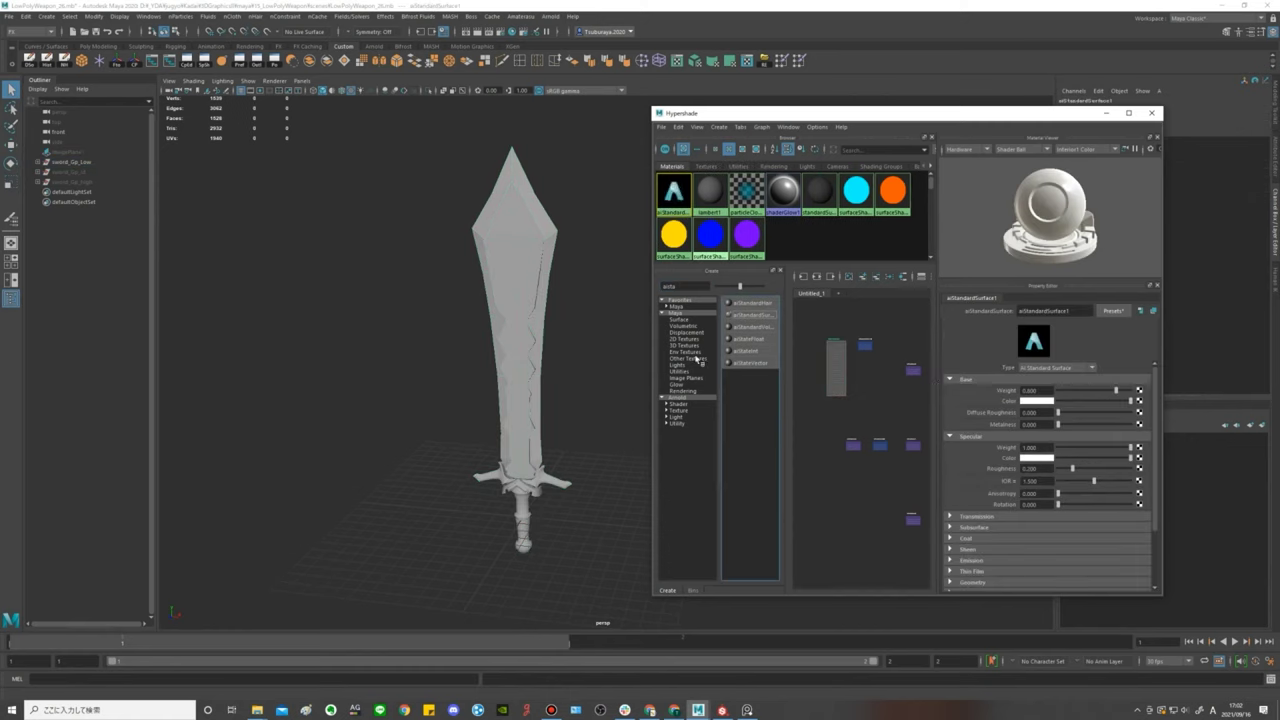
{"action": "left_click_drag", "start_coordinate": [578, 586], "coordinate": [408, 208]}
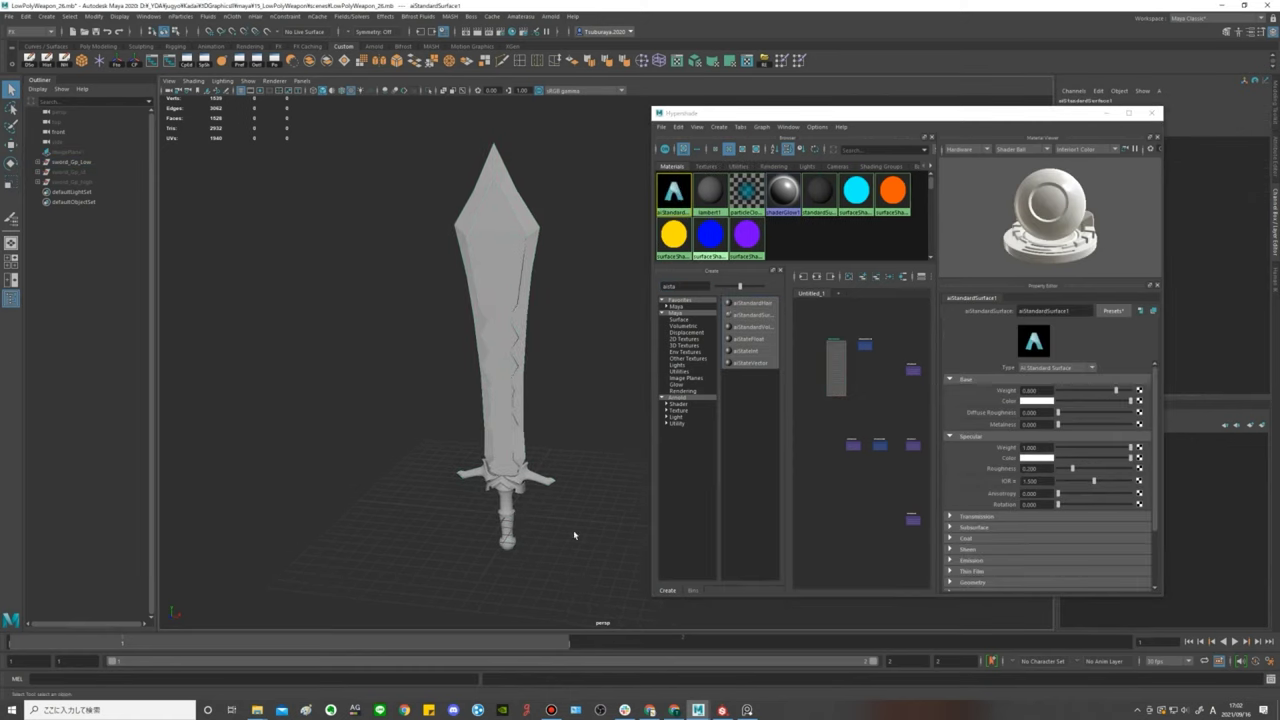
{"action": "left_click", "coordinate": [38, 162]}
{"action": "left_click", "coordinate": [38, 162]}
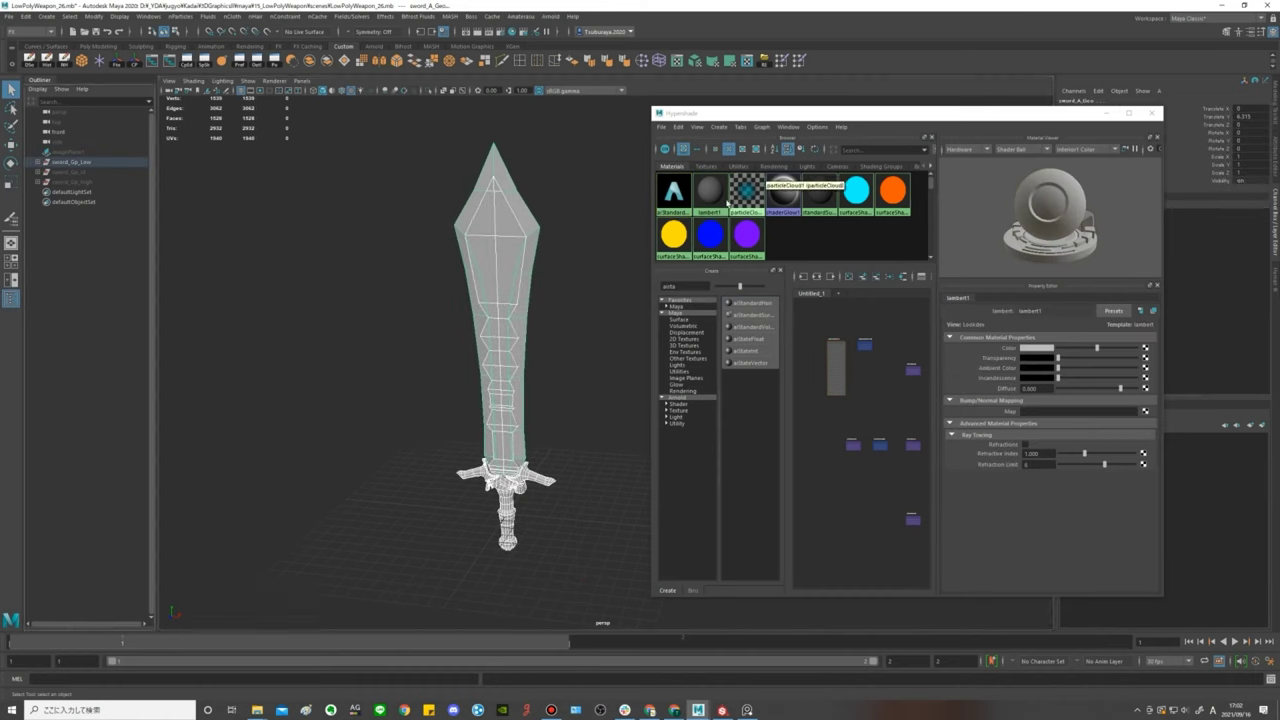
{"action": "right_click", "coordinate": [674, 192]}
{"action": "left_click", "coordinate": [650, 246]}
Rename aiStandardSurface1 to sword_mat.
{"action": "right_click", "coordinate": [674, 192]}
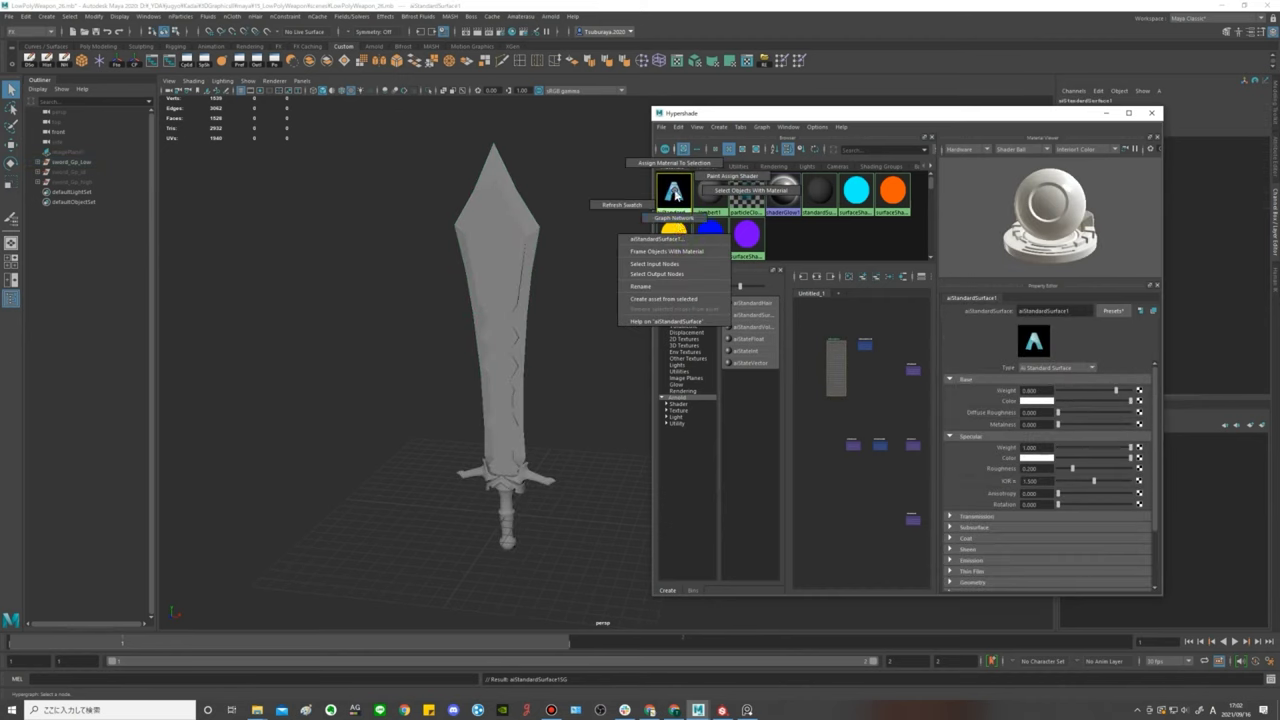
{"action": "left_click", "coordinate": [658, 278]}
{"action": "key", "text": "BackSpace"}
{"action": "type", "text": "sword_mat"}
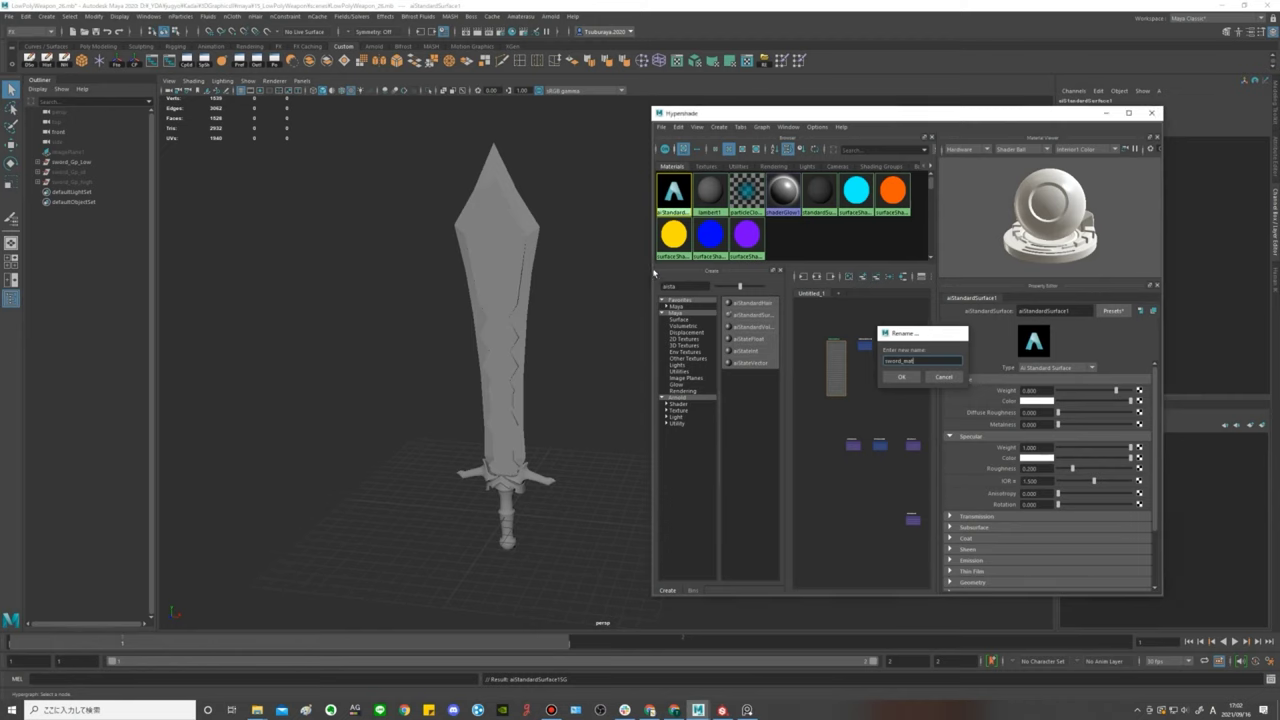
{"action": "key", "text": "Return"}
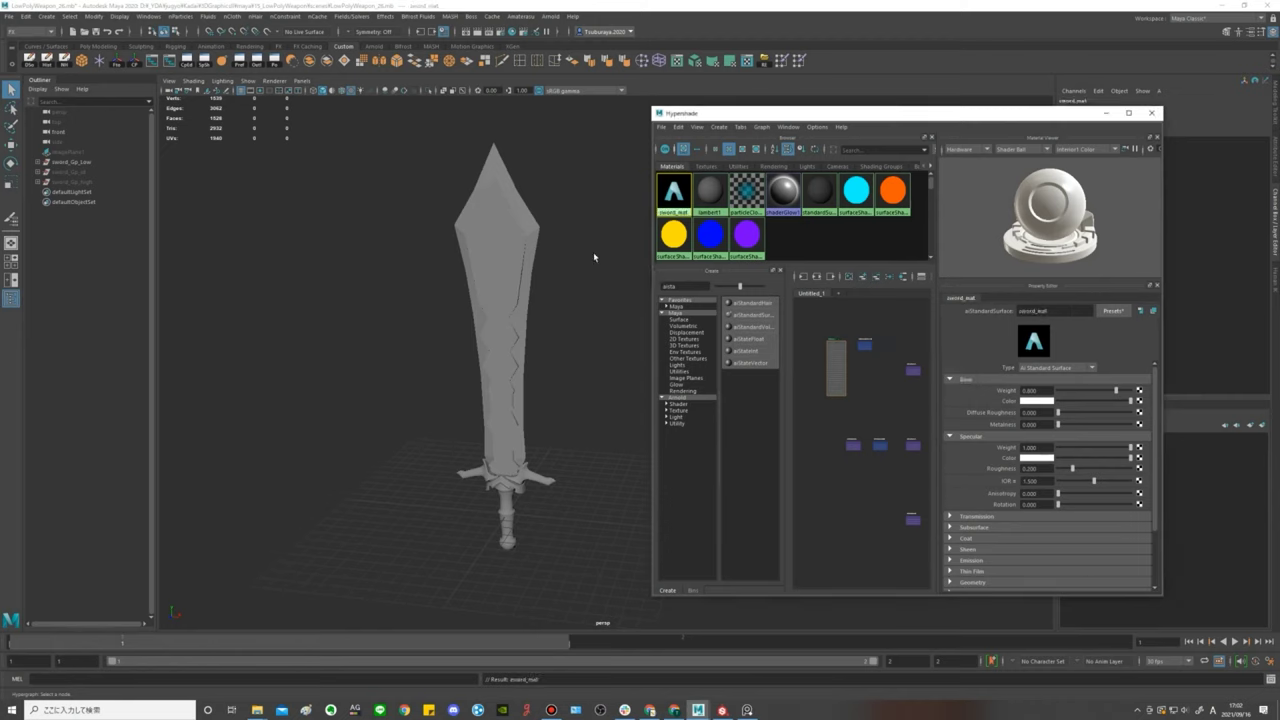
Graph sword_mat in the node editor and raise its Base Weight to 1.0.
{"action": "right_click_drag", "start_coordinate": [675, 197], "coordinate": [670, 290]}
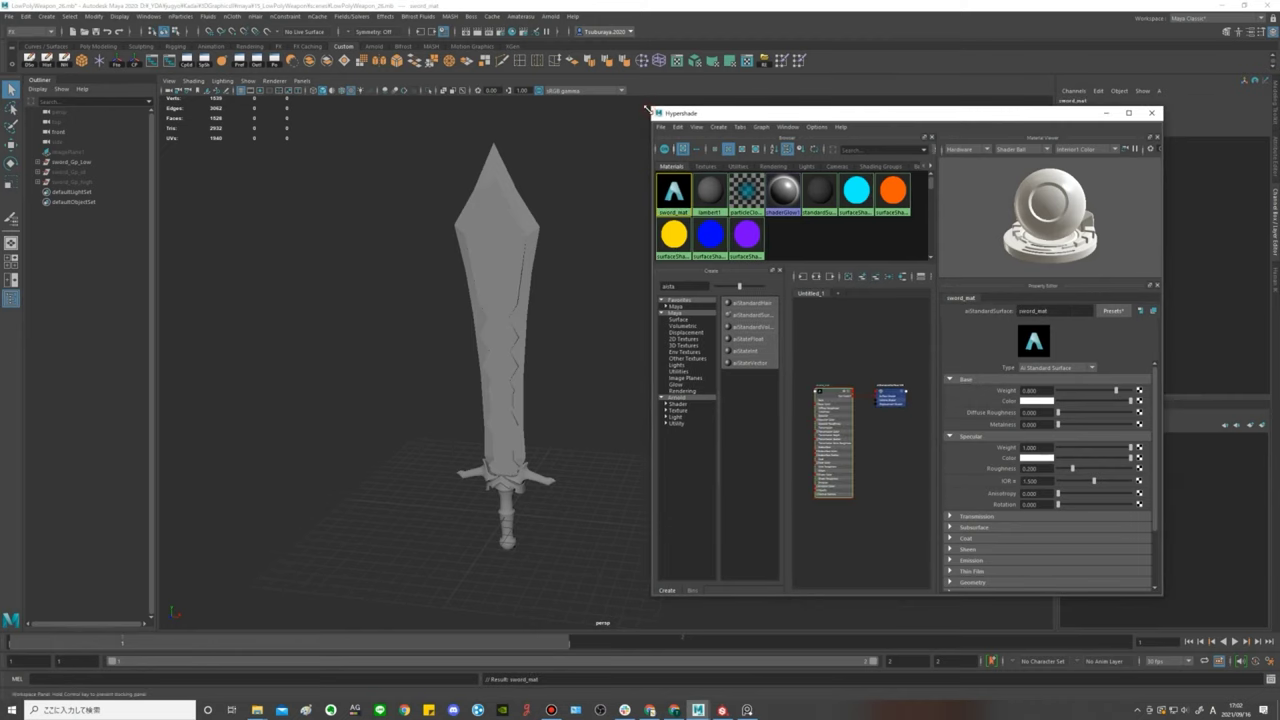
{"action": "left_click_drag", "start_coordinate": [648, 106], "coordinate": [564, 109]}
{"action": "left_click_drag", "start_coordinate": [677, 117], "coordinate": [727, 111]}
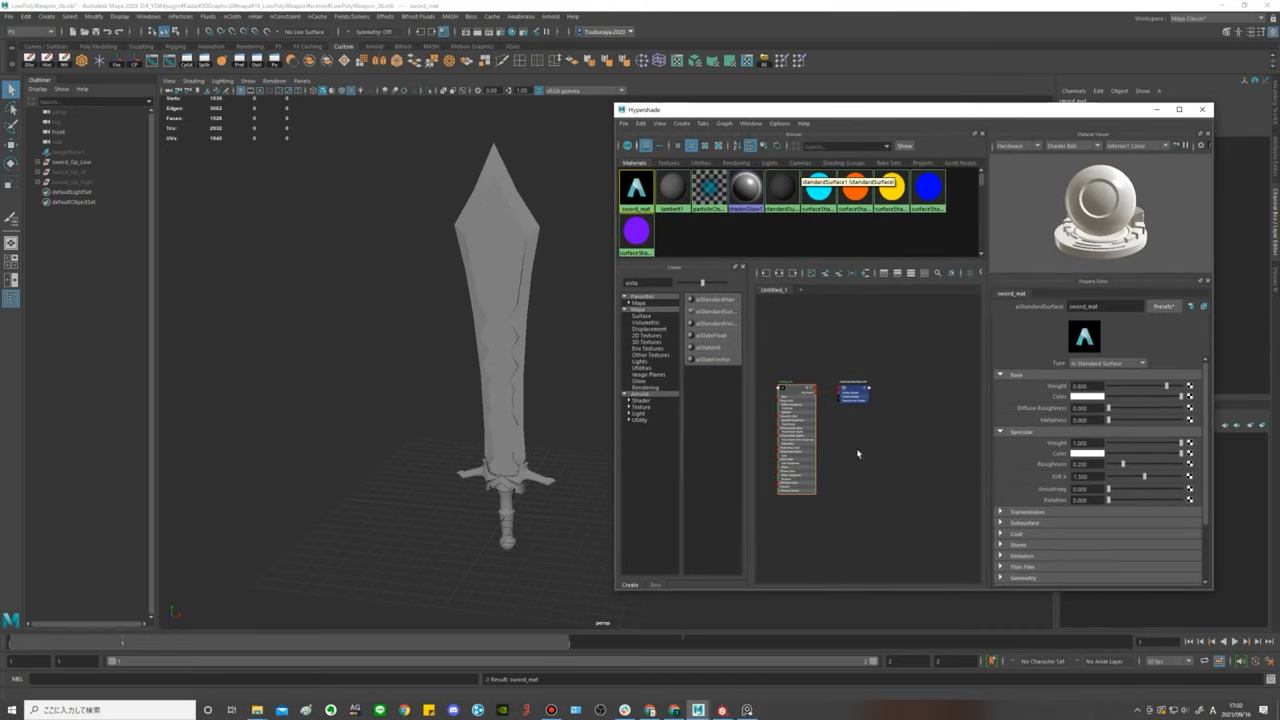
{"action": "middle_click_drag", "start_coordinate": [859, 454], "coordinate": [888, 450]}
{"action": "scroll", "coordinate": [900, 452], "scroll_direction": "up", "scroll_amount": 4}
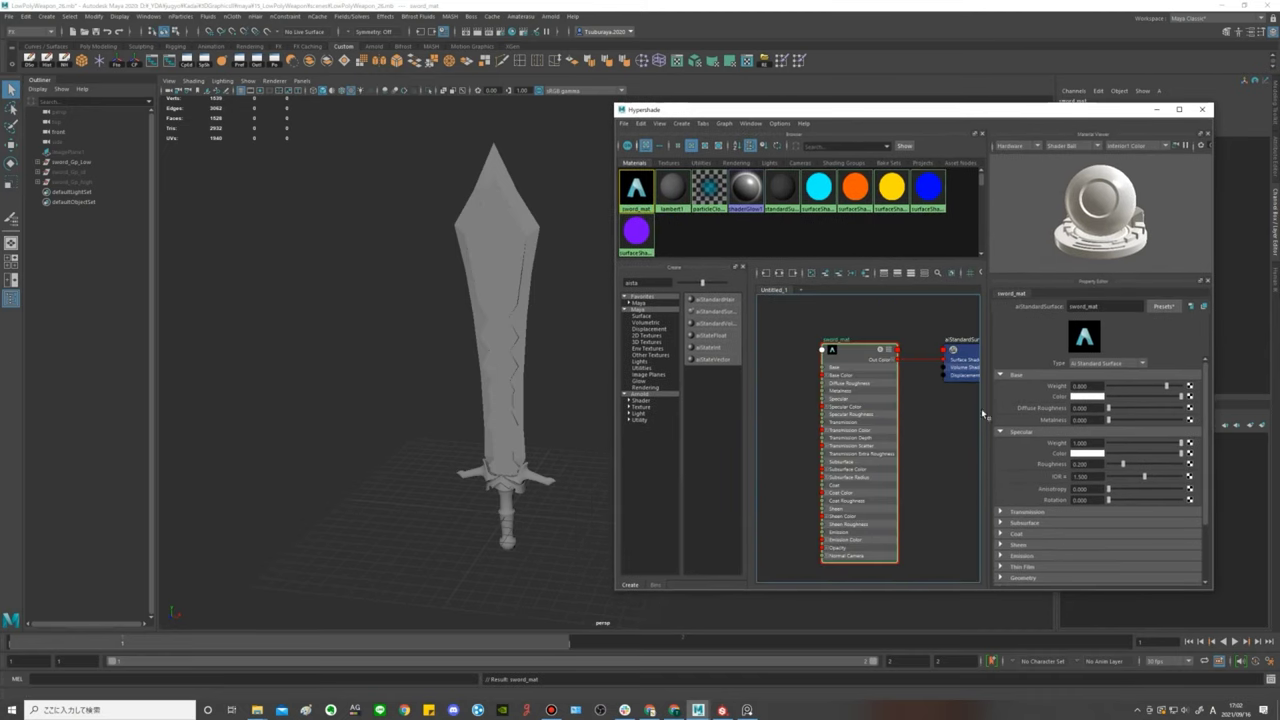
{"action": "left_click_drag", "start_coordinate": [1166, 386], "coordinate": [1181, 386]}
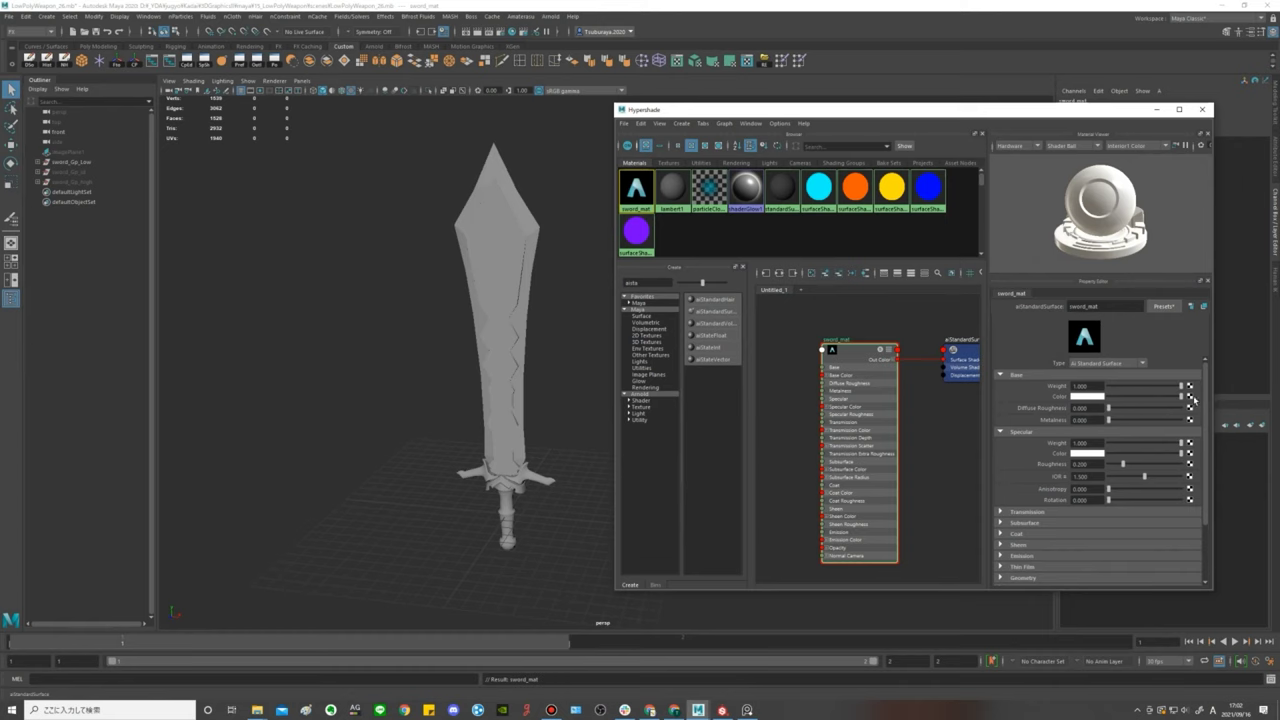
Connect a File texture to Base Color and browse the export folder for sword_Roughness_01.png.
{"action": "left_click", "coordinate": [1189, 397]}
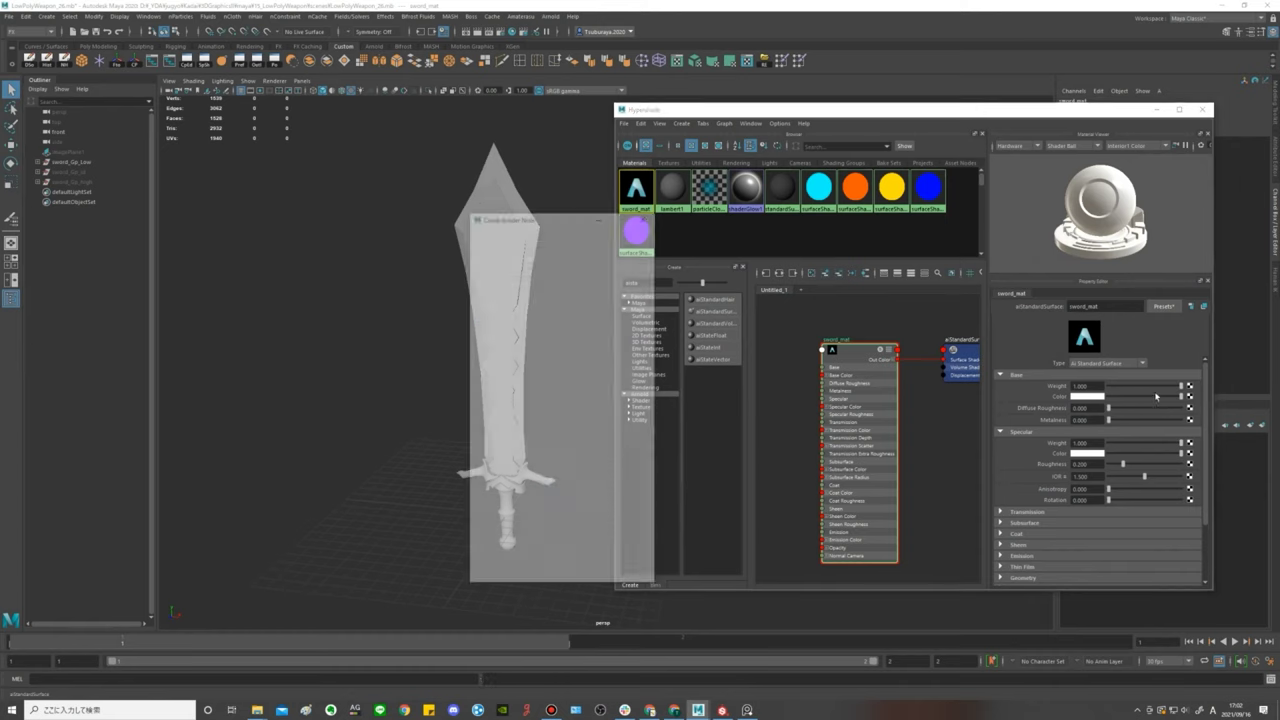
{"action": "left_click", "coordinate": [590, 301]}
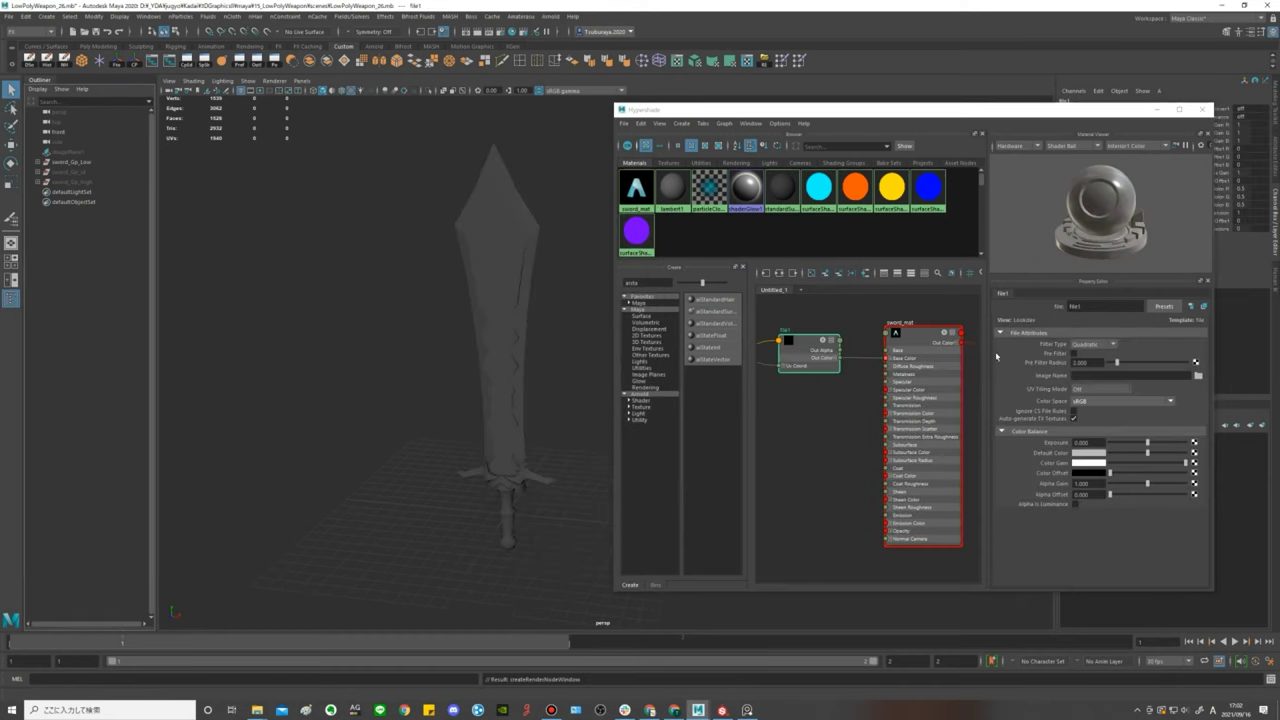
{"action": "left_click", "coordinate": [1198, 375]}
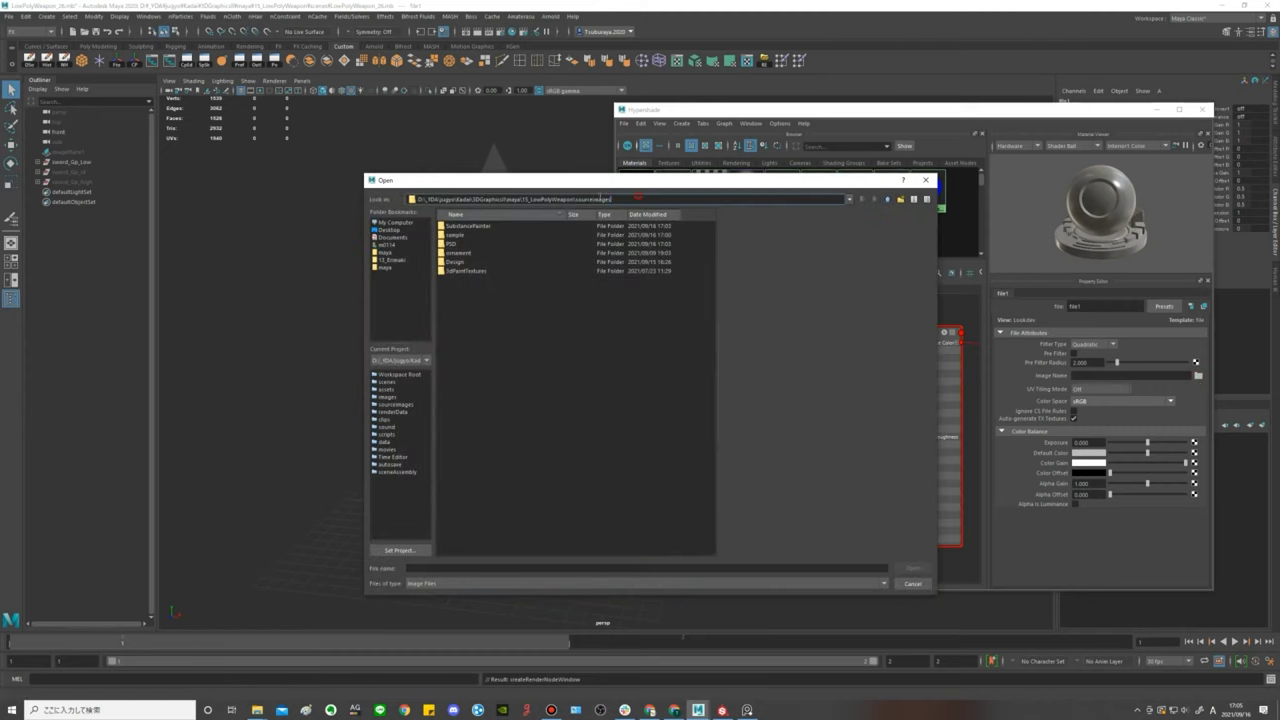
{"action": "left_click_drag", "start_coordinate": [612, 199], "coordinate": [410, 199]}
{"action": "key", "text": "ctrl+v"}
{"action": "key", "text": "Return"}
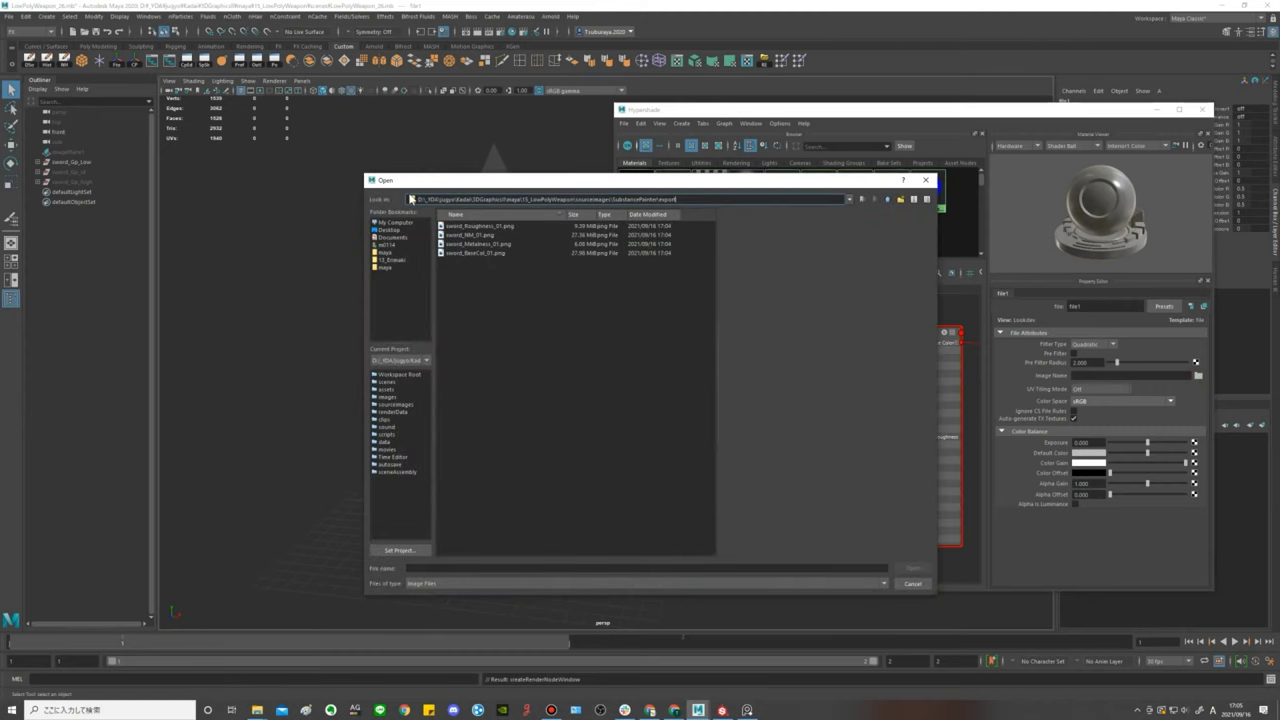
{"action": "left_click", "coordinate": [479, 229]}
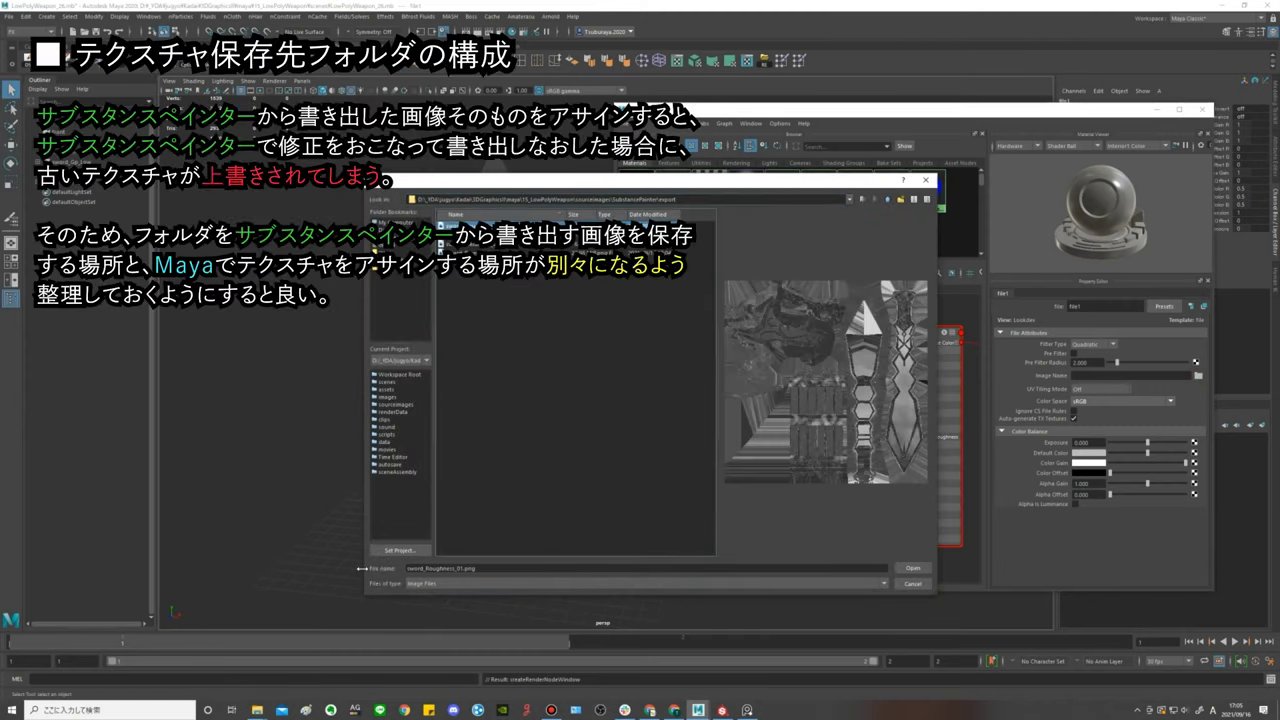
Select the exported texture files and go up to the sourceimages folder.
{"action": "left_click", "coordinate": [320, 685]}
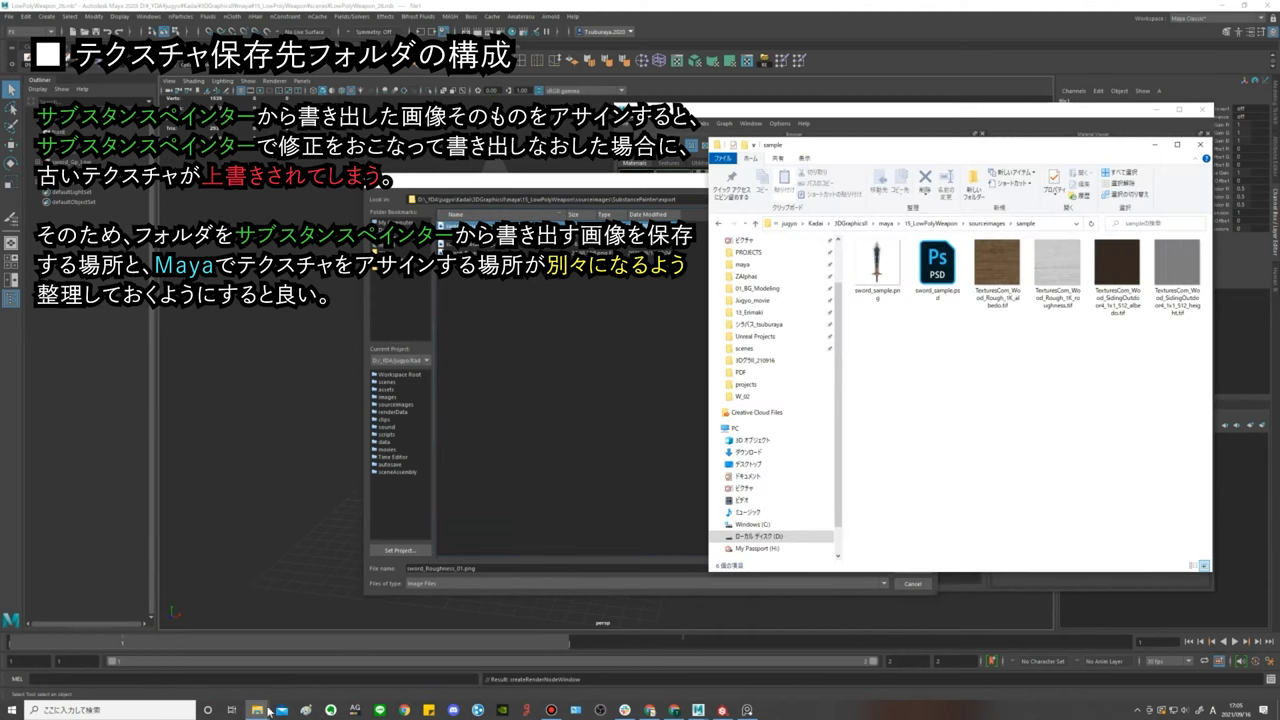
{"action": "mouse_move", "coordinate": [258, 710]}
{"action": "left_click", "coordinate": [256, 665]}
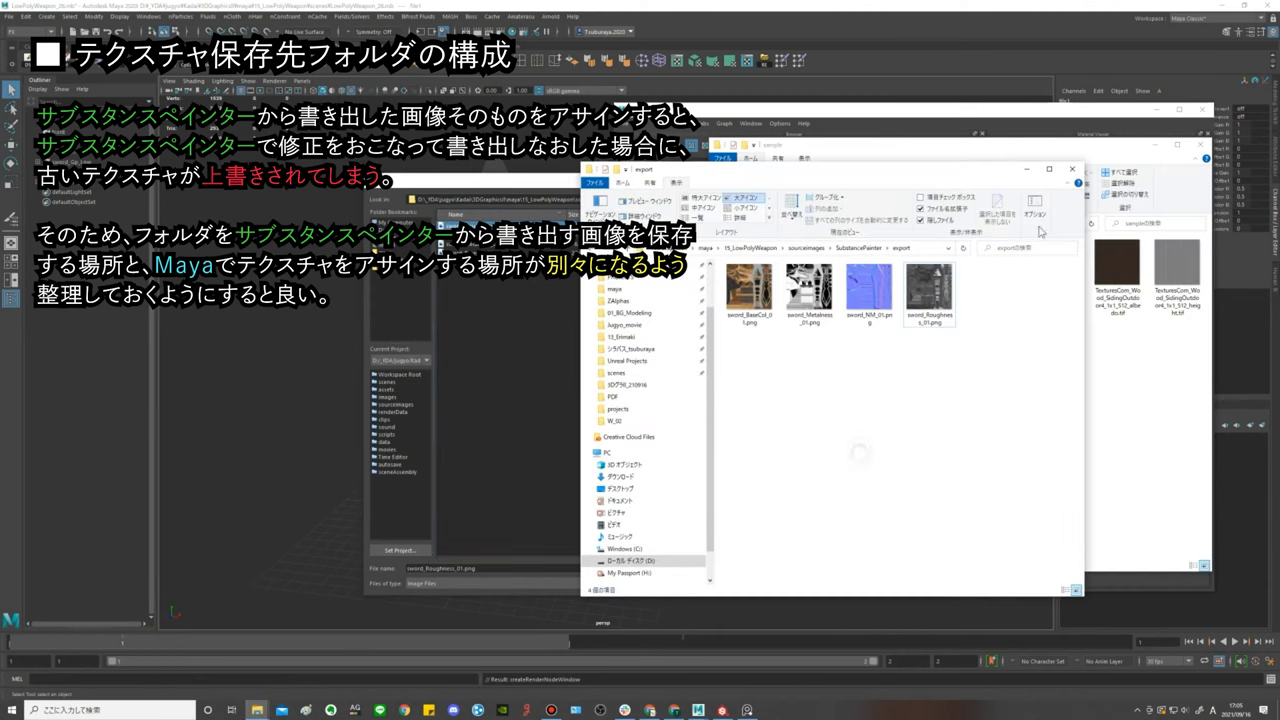
{"action": "left_click_drag", "start_coordinate": [972, 362], "coordinate": [757, 296]}
{"action": "left_click", "coordinate": [836, 247]}
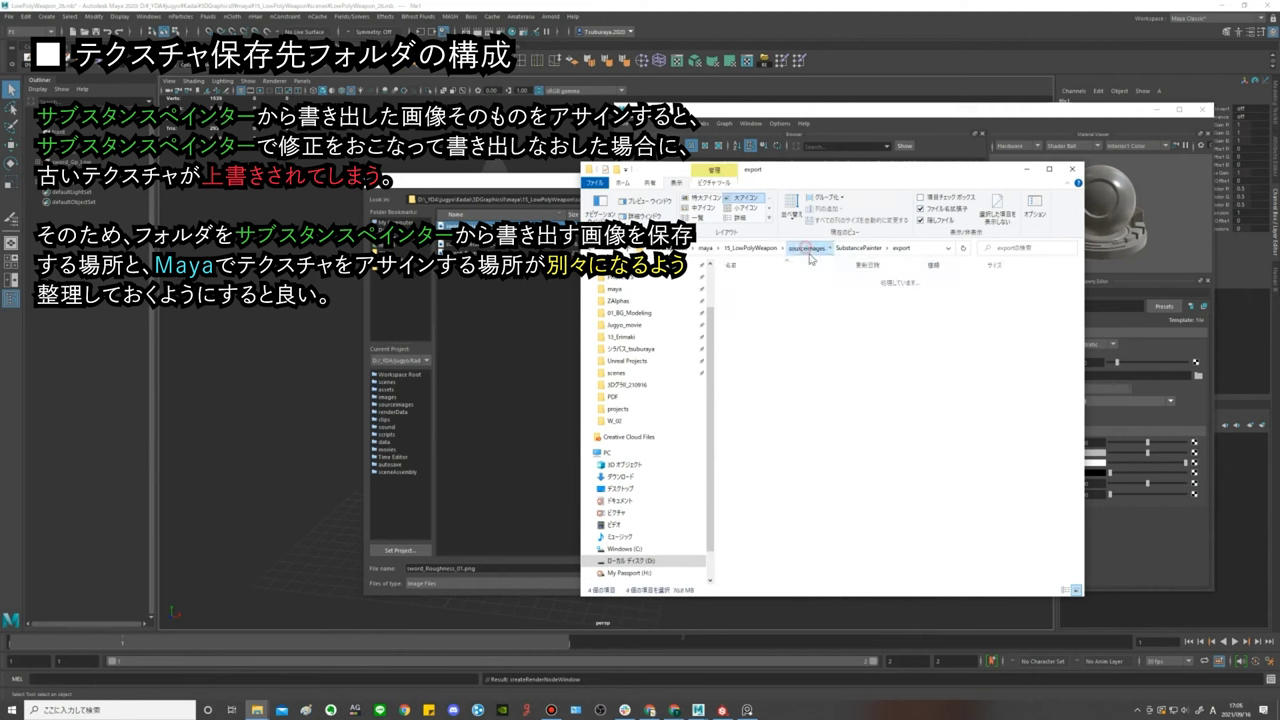
Rename the PSD folder to 01_PSD.
{"action": "right_click", "coordinate": [752, 362]}
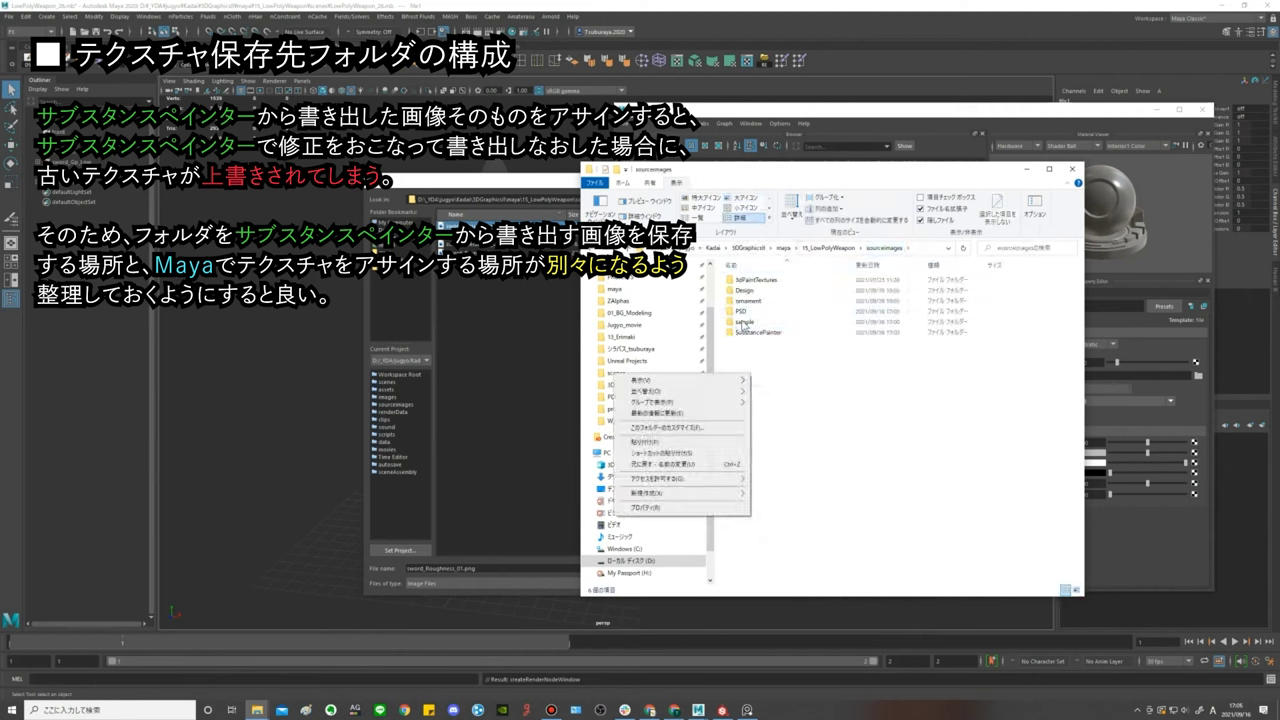
{"action": "left_click", "coordinate": [745, 313]}
{"action": "left_click", "coordinate": [748, 313]}
{"action": "type", "text": "01_"}
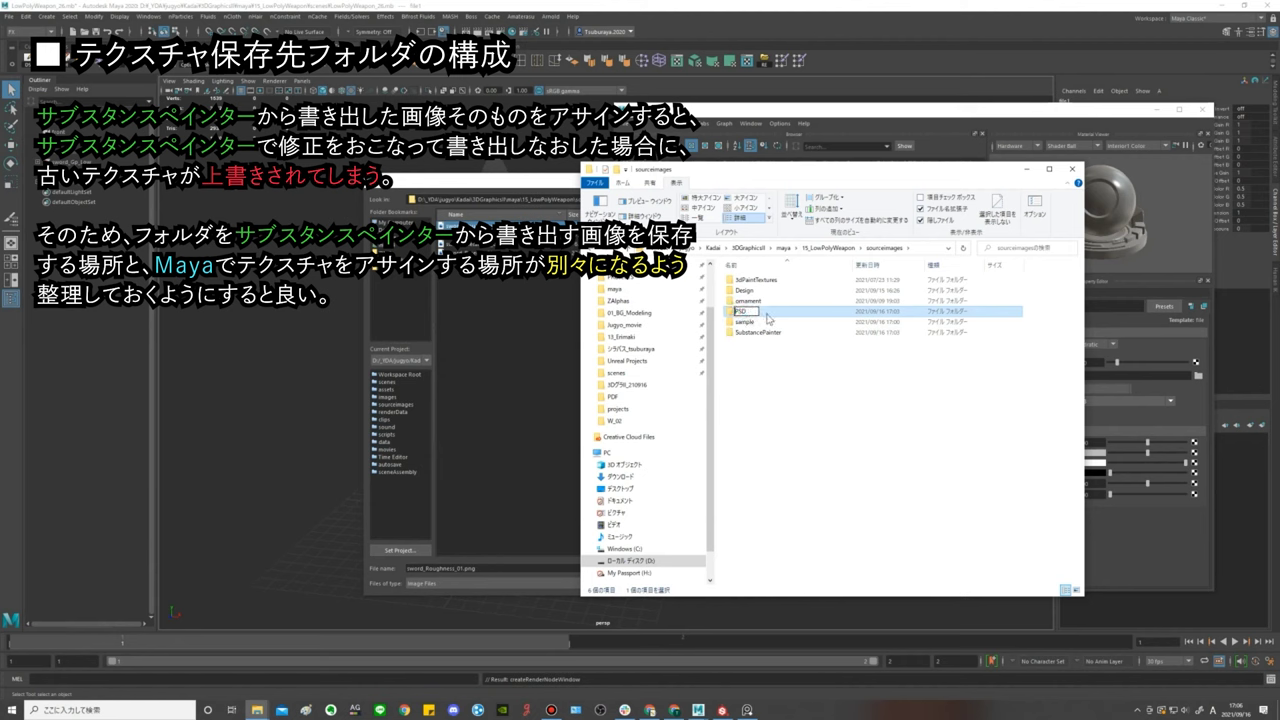
{"action": "key", "text": "Return"}
Create a new folder in sourceimages and start naming it 02_high.
{"action": "right_click", "coordinate": [763, 368]}
{"action": "mouse_move", "coordinate": [660, 491]}
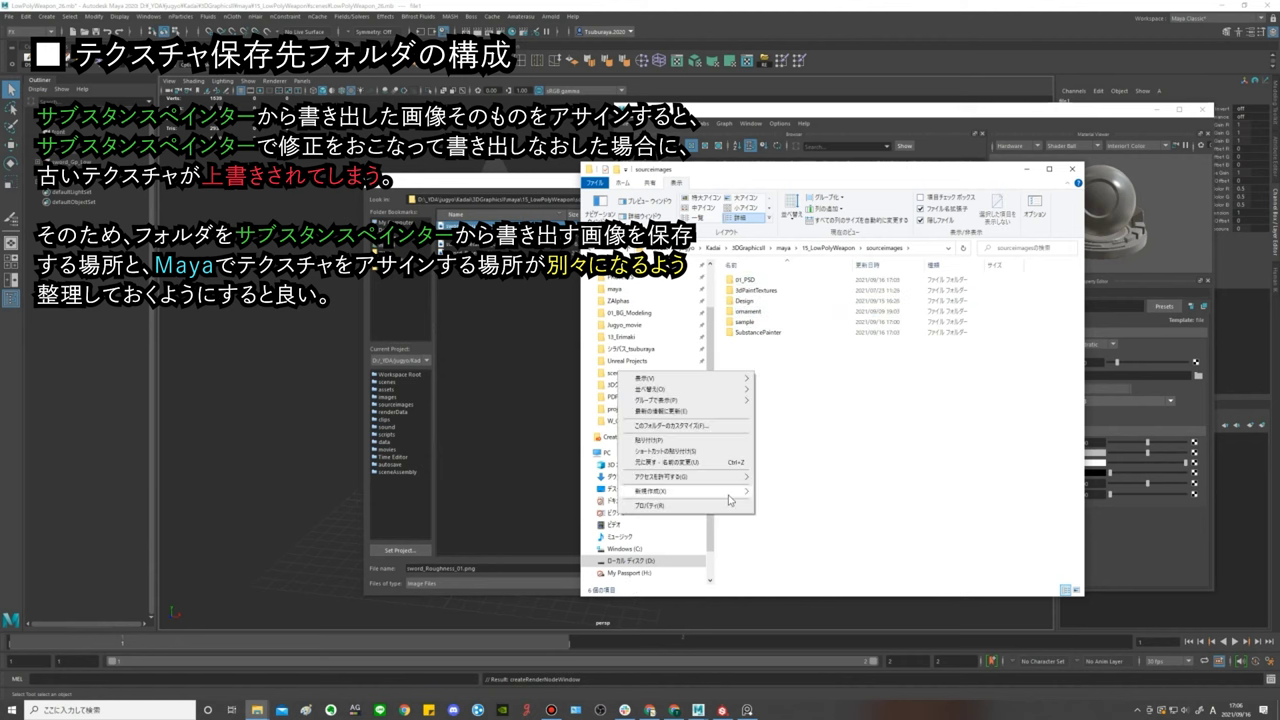
{"action": "left_click", "coordinate": [776, 497]}
{"action": "type", "text": "02"}
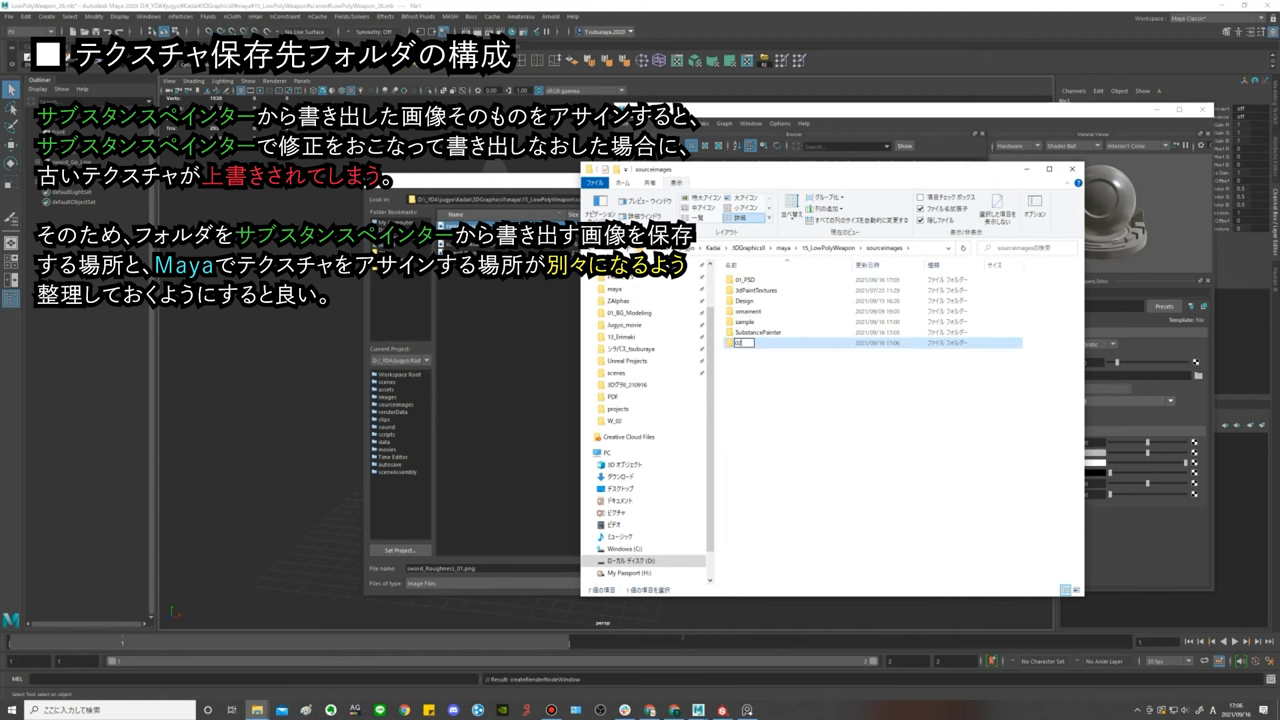
{"action": "type", "text": "_M"}
{"action": "type", "text": "gh"}
Confirm the 02_high folder and add another folder named 03_mid.
{"action": "key", "text": "Return"}
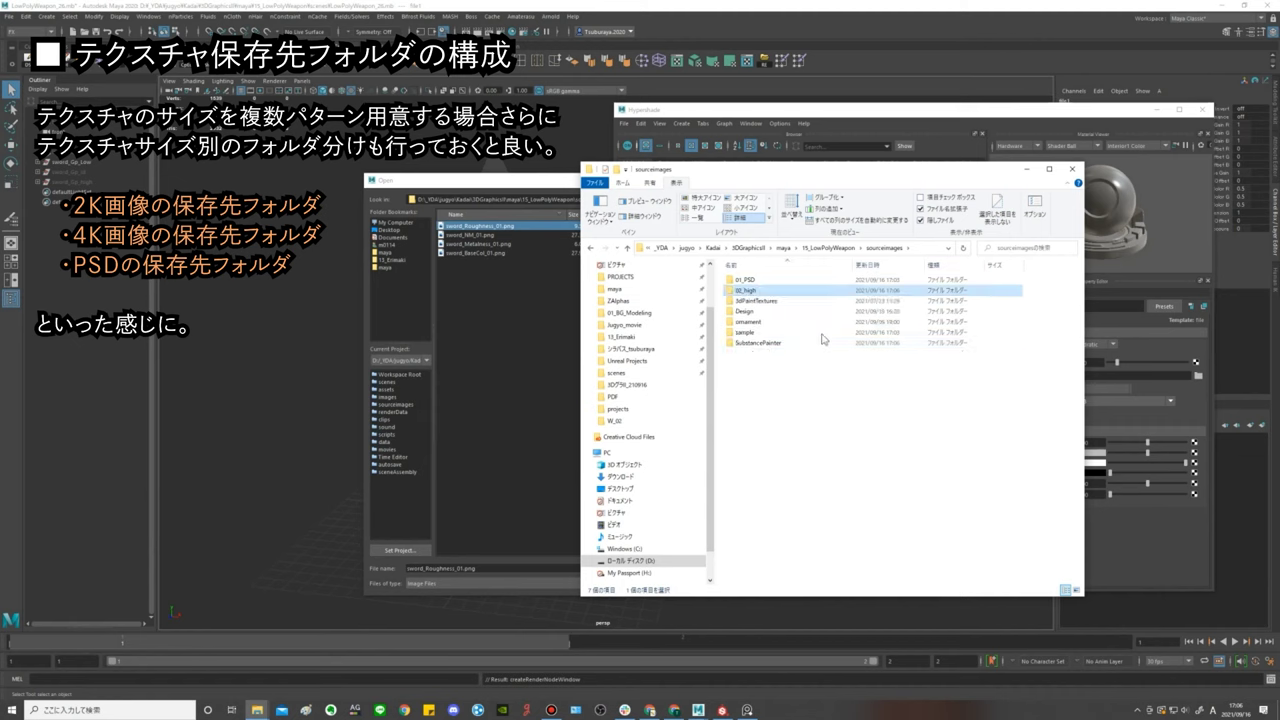
{"action": "right_click", "coordinate": [775, 416]}
{"action": "mouse_move", "coordinate": [700, 540]}
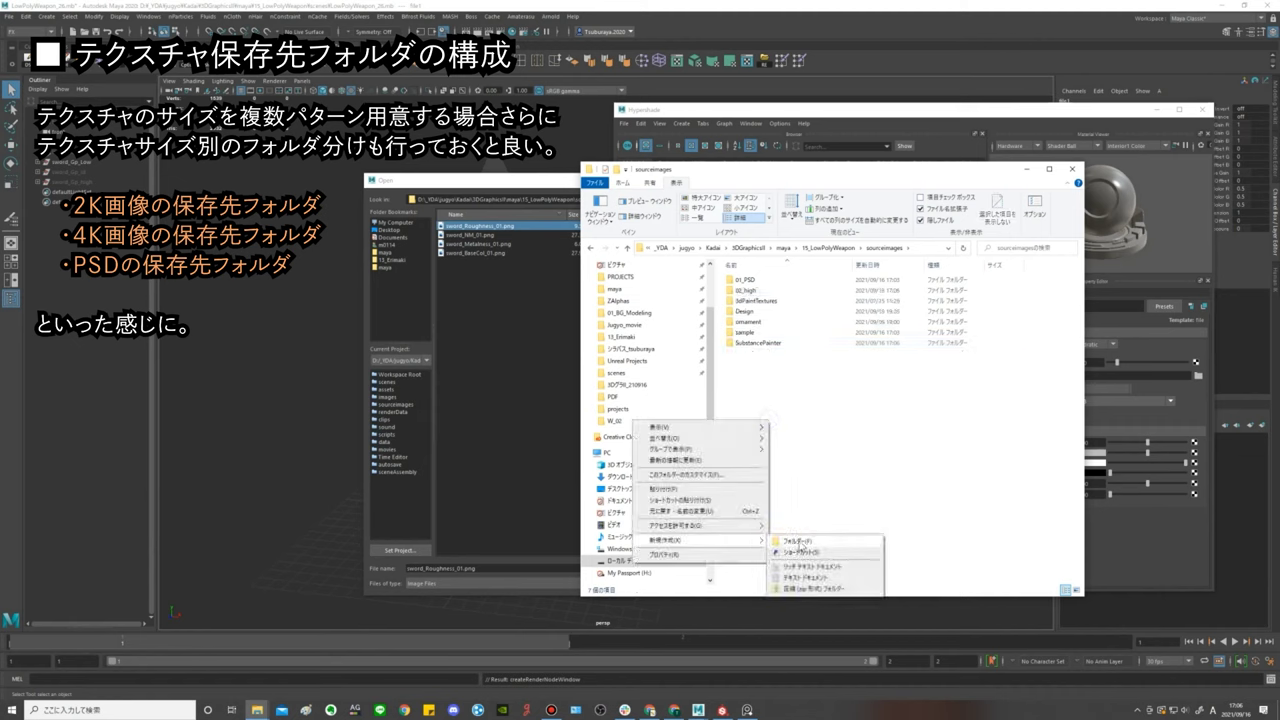
{"action": "left_click", "coordinate": [800, 541]}
{"action": "type", "text": "03_"}
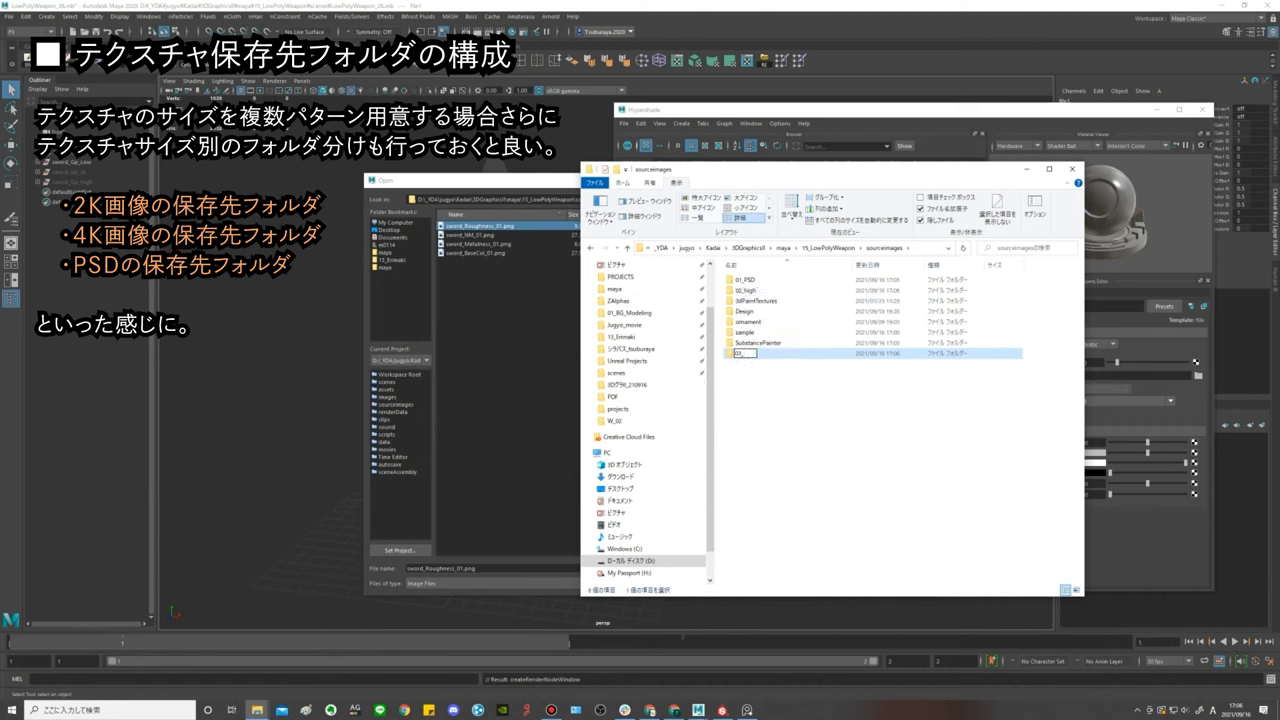
{"action": "type", "text": "mid"}
{"action": "key", "text": "Return"}
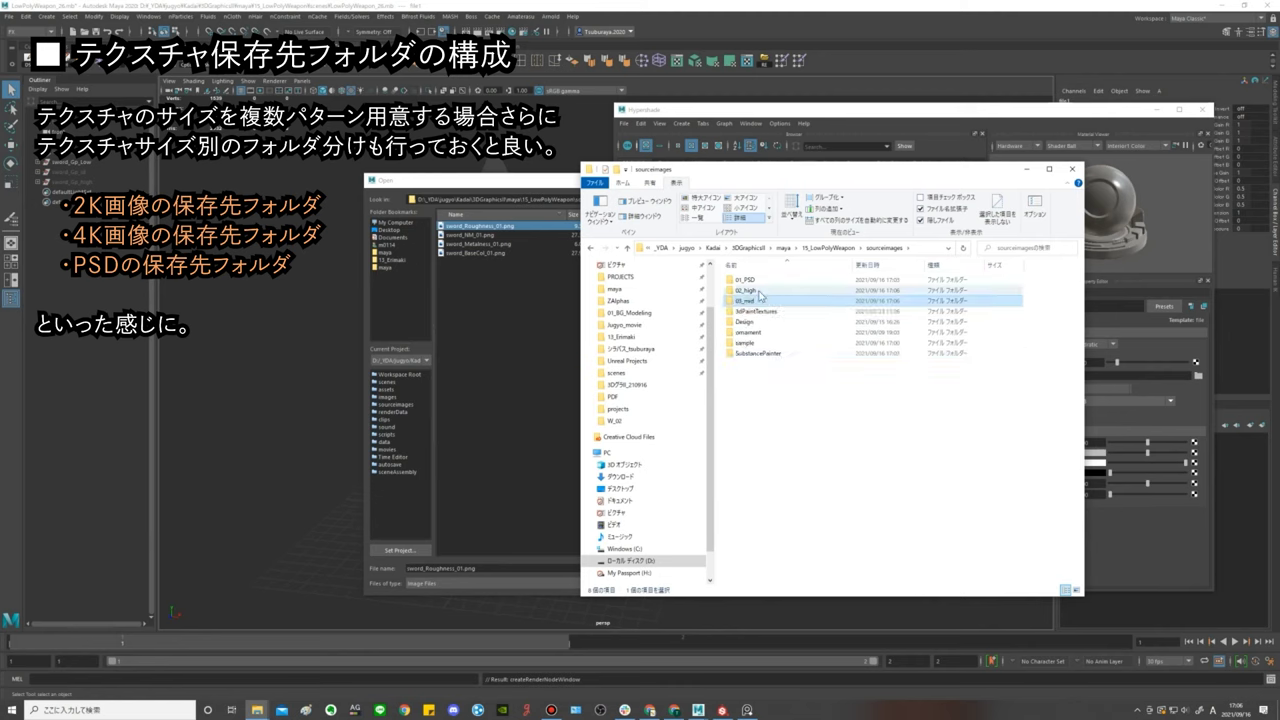
Create a v01 folder inside 02_high.
{"action": "double_click", "coordinate": [745, 290]}
{"action": "right_click", "coordinate": [812, 338]}
{"action": "mouse_move", "coordinate": [720, 456]}
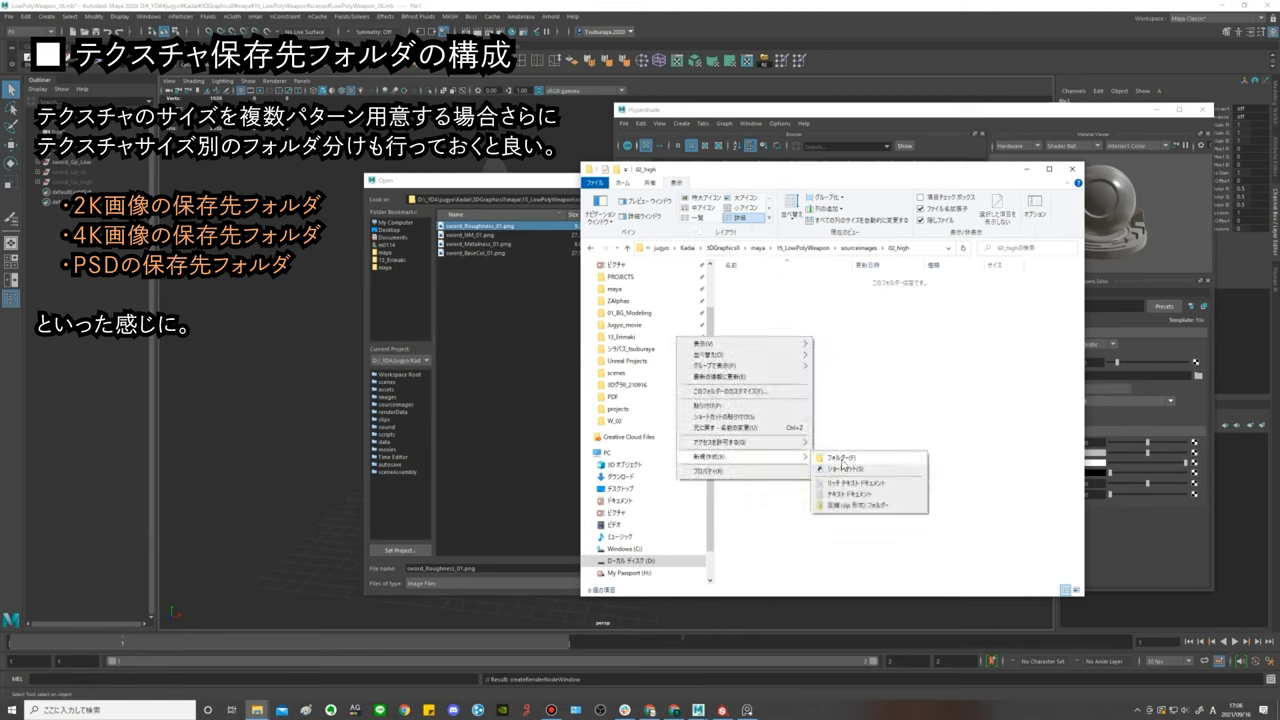
{"action": "left_click", "coordinate": [855, 458]}
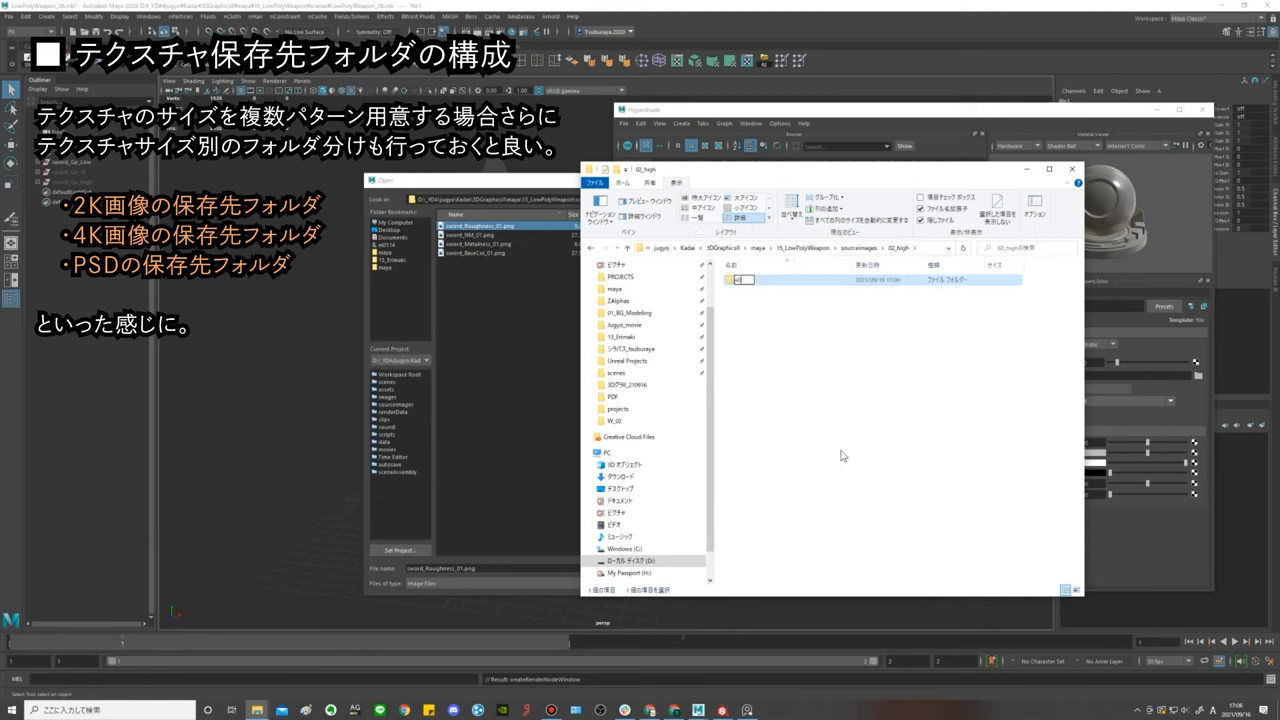
{"action": "key", "text": "Return"}
Paste the four sword textures into v01 and view them as Large icons.
{"action": "double_click", "coordinate": [745, 287]}
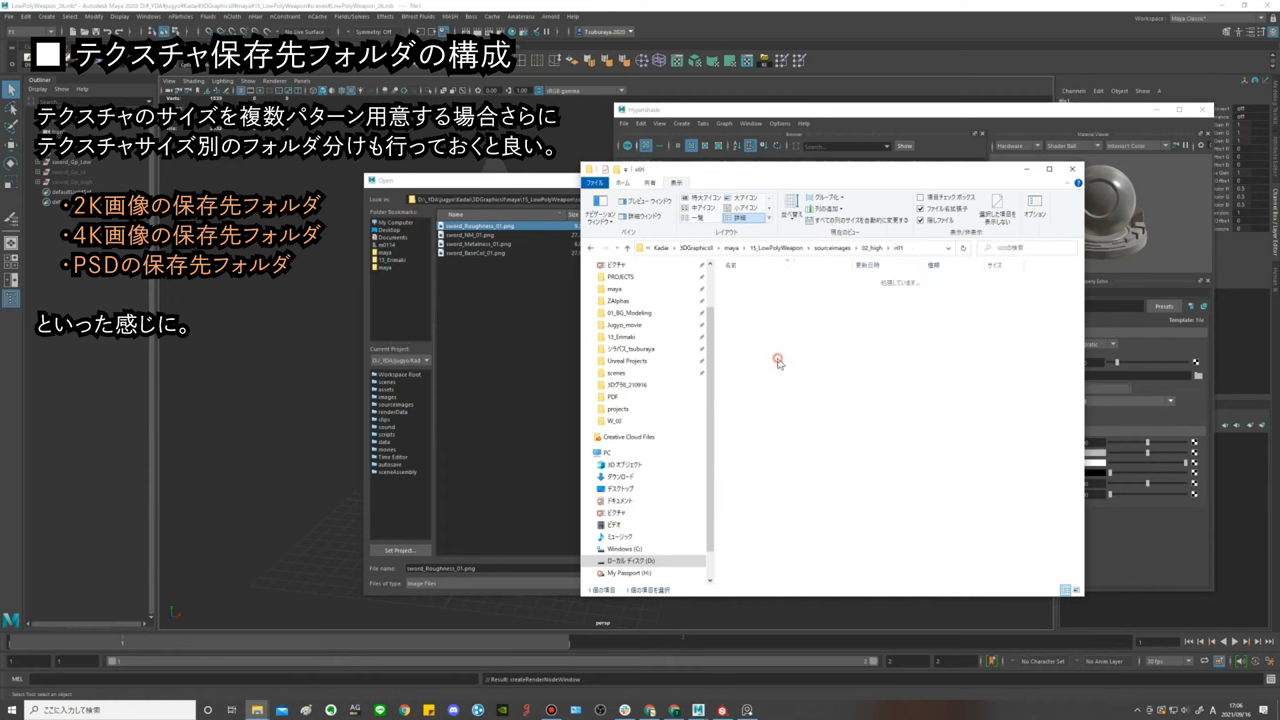
{"action": "key", "text": "ctrl+v"}
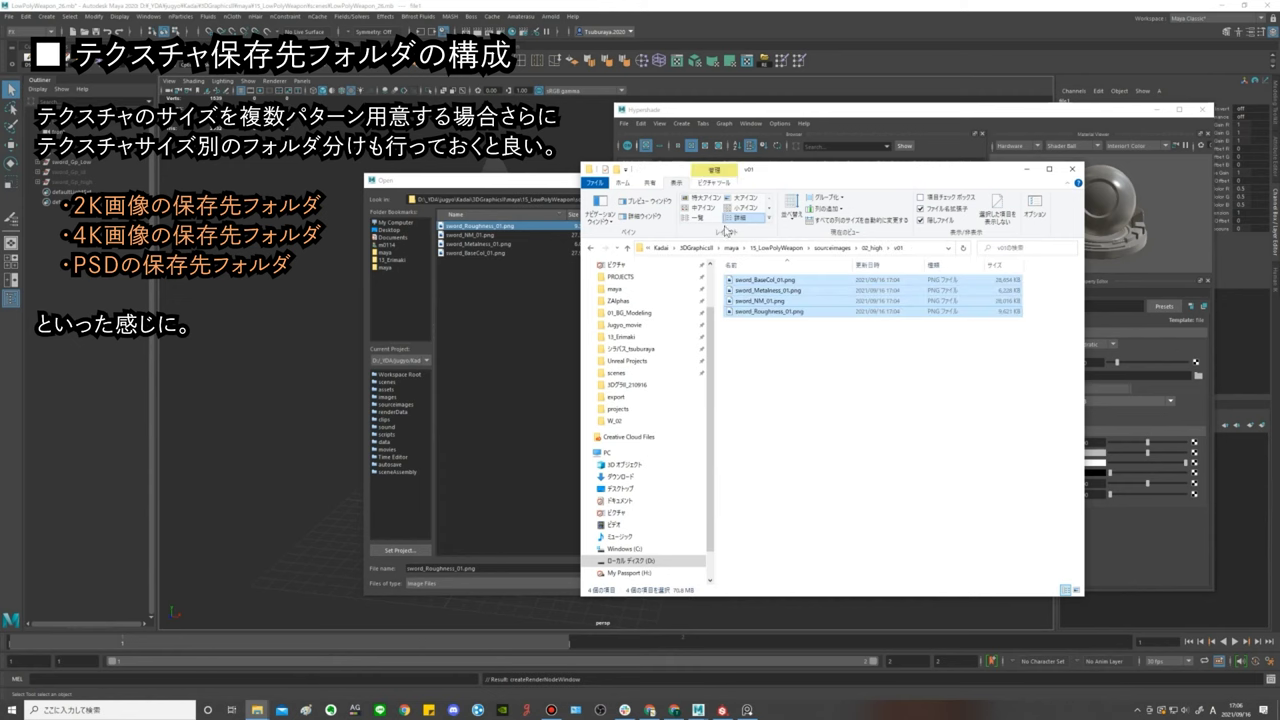
{"action": "left_click", "coordinate": [750, 199]}
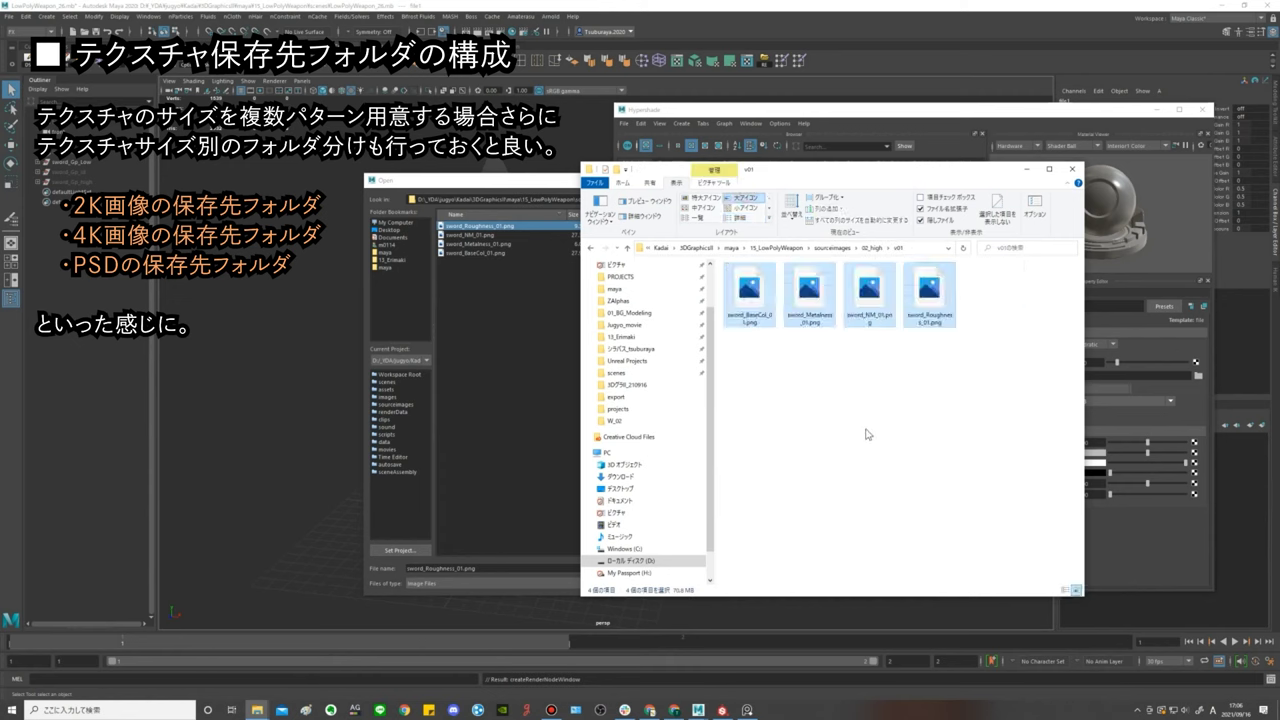
{"action": "left_click", "coordinate": [924, 246]}
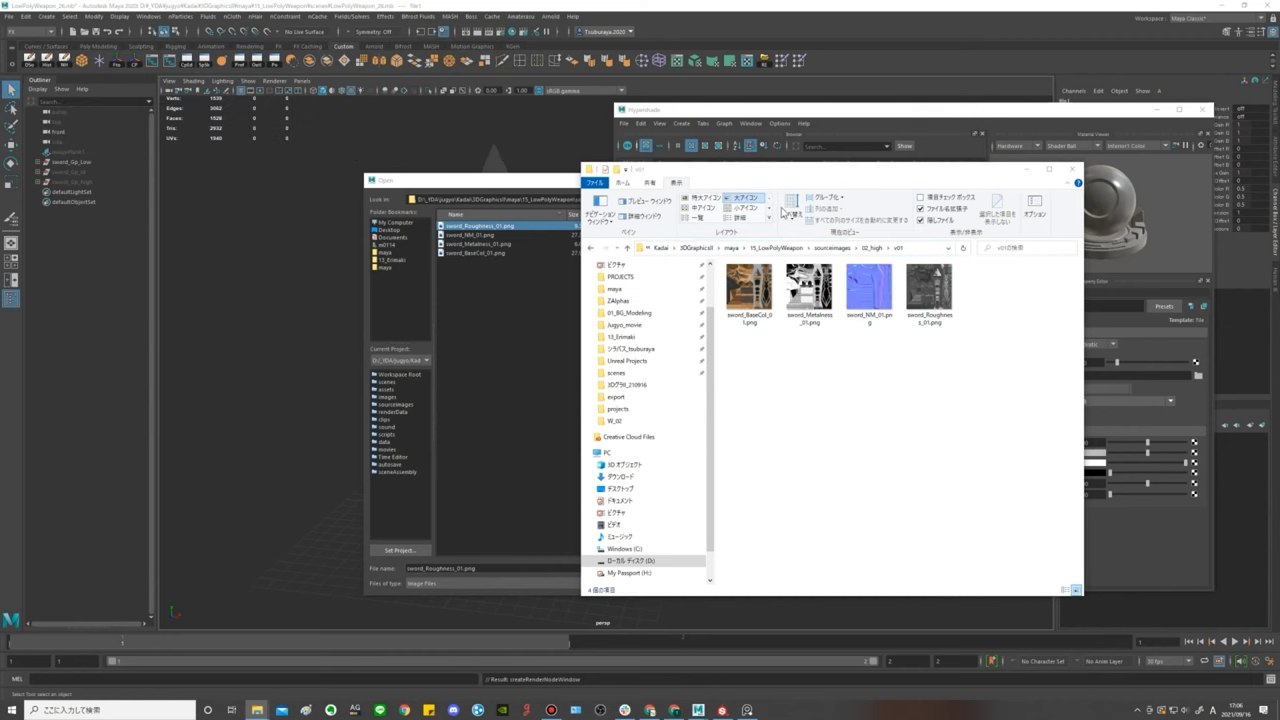
Close Explorer and load sword_BaseCol_01.png from 02_high\v01 into file1.
{"action": "left_click_drag", "start_coordinate": [836, 169], "coordinate": [427, 214]}
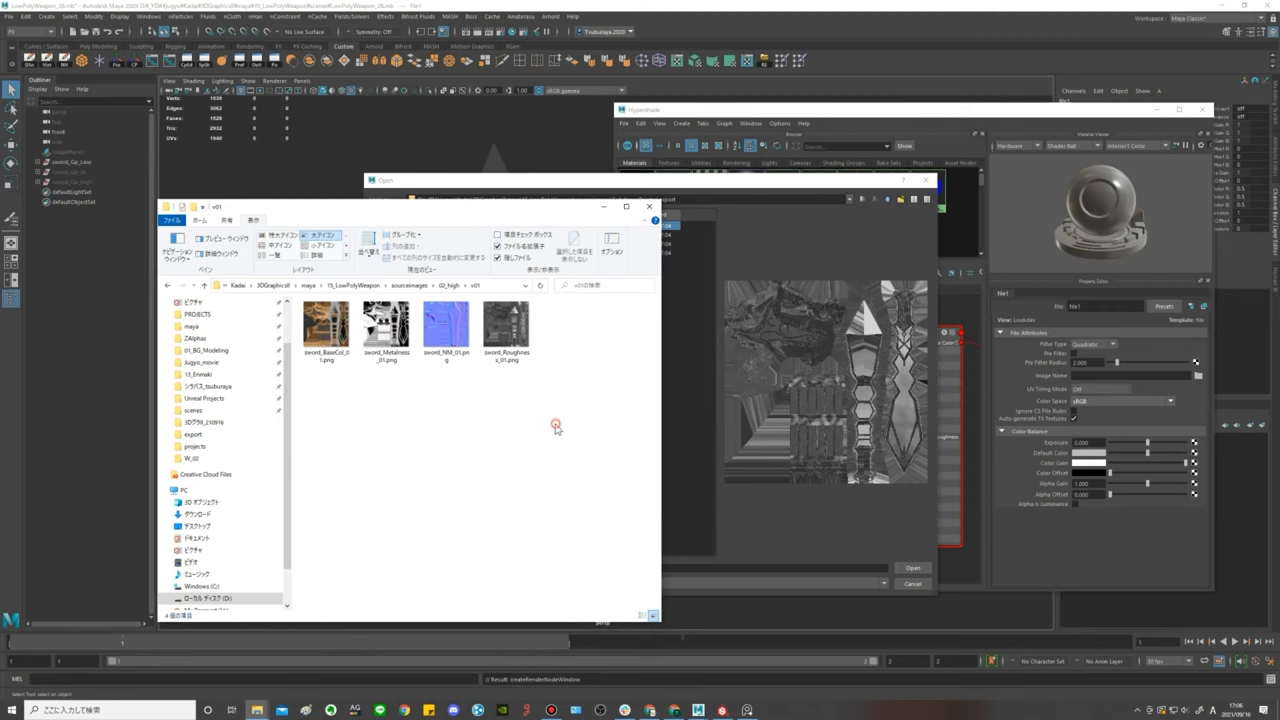
{"action": "left_click", "coordinate": [649, 206]}
{"action": "left_click", "coordinate": [640, 199]}
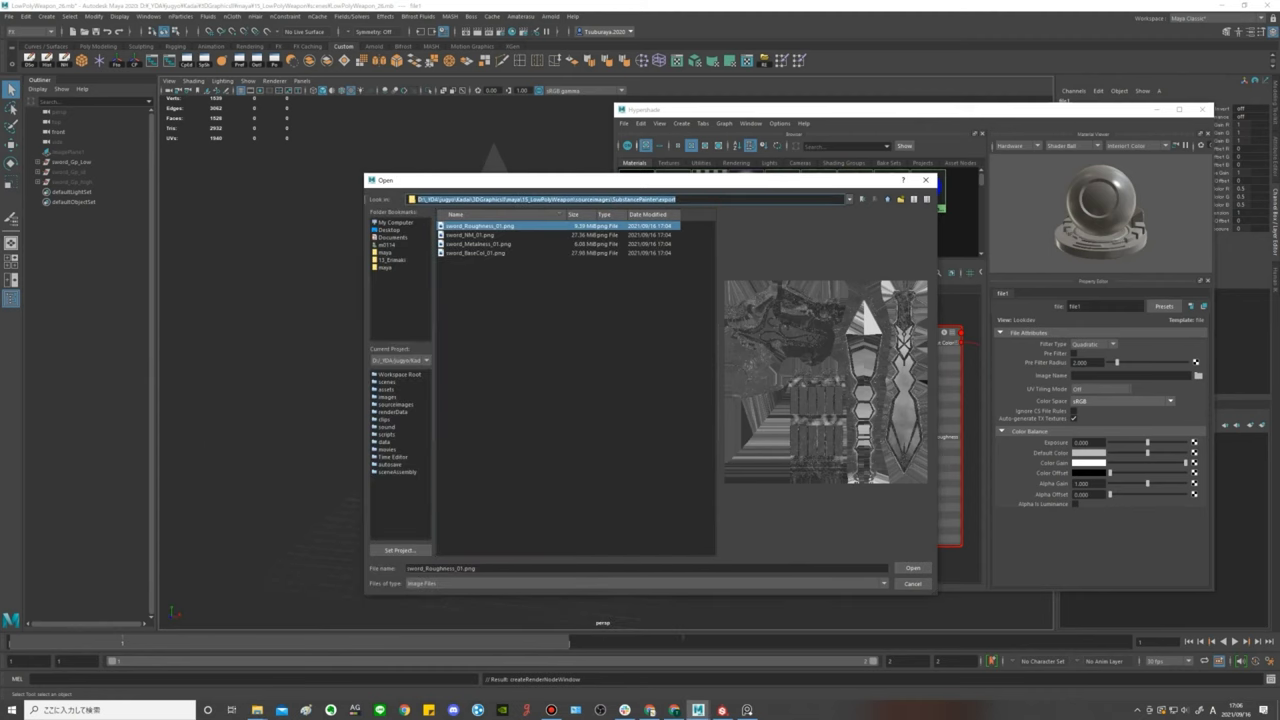
{"action": "key", "text": "Return"}
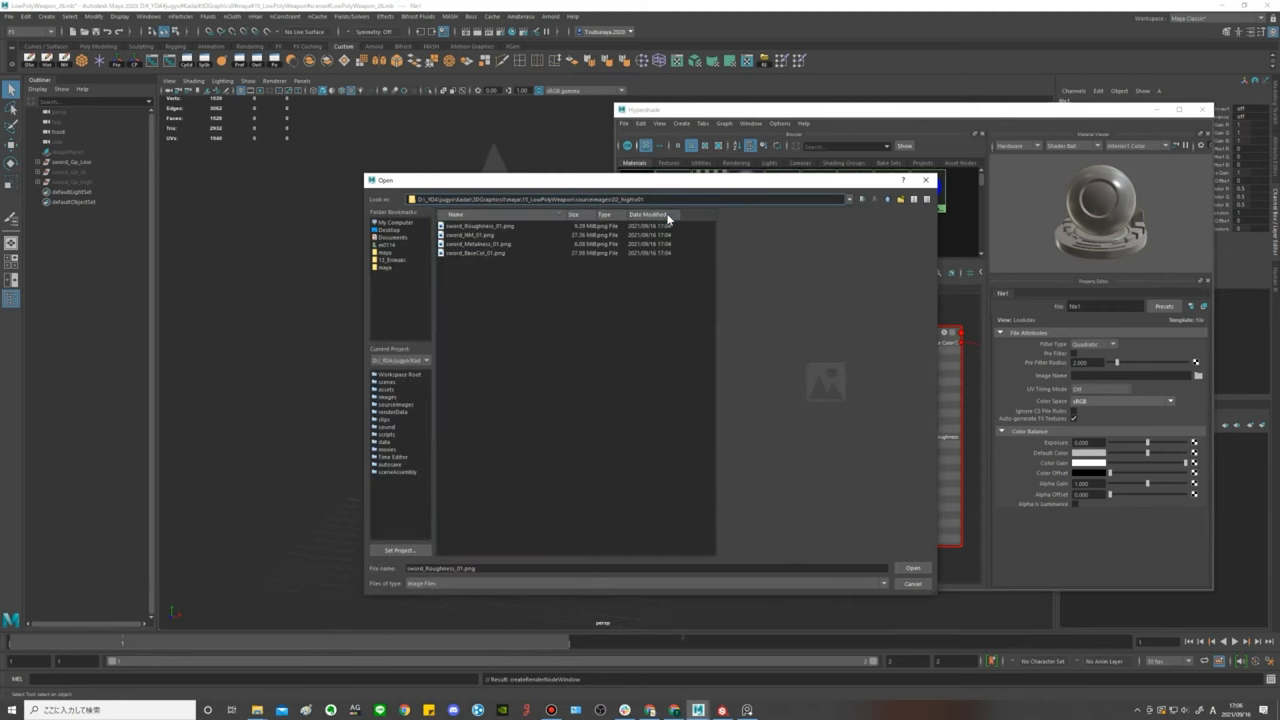
{"action": "left_click", "coordinate": [484, 226]}
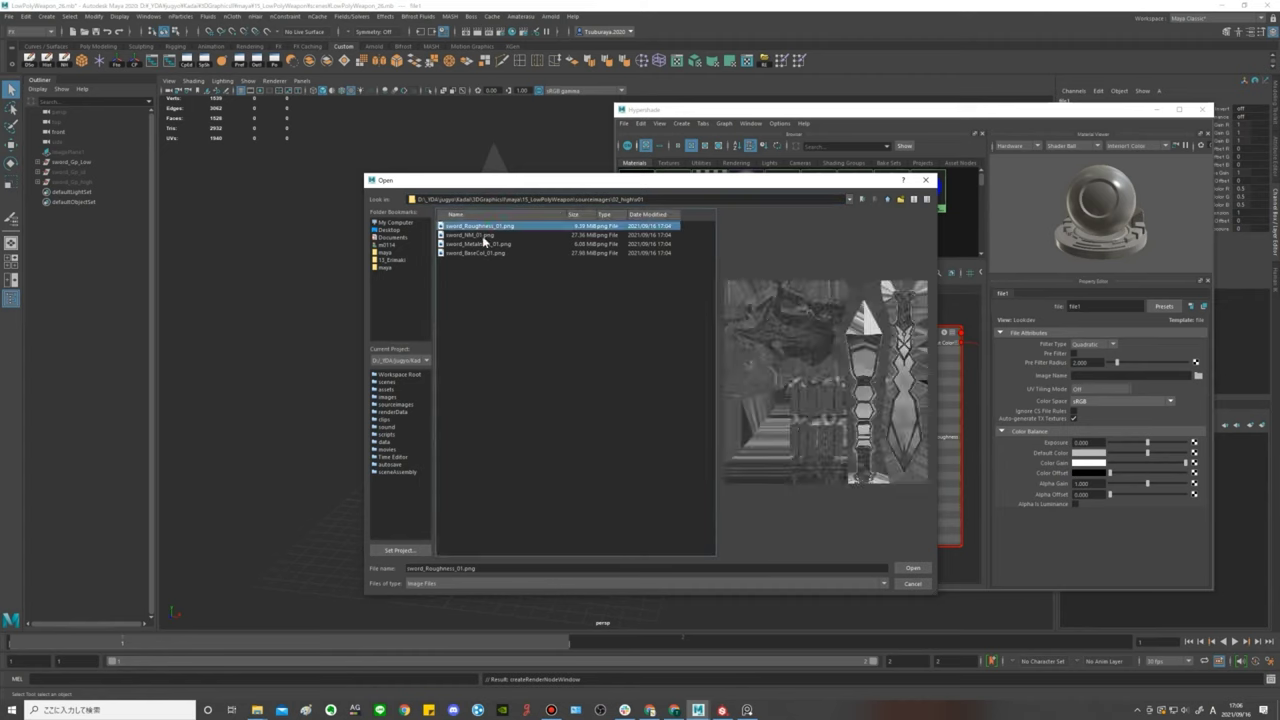
{"action": "left_click", "coordinate": [484, 235]}
{"action": "left_click", "coordinate": [484, 244]}
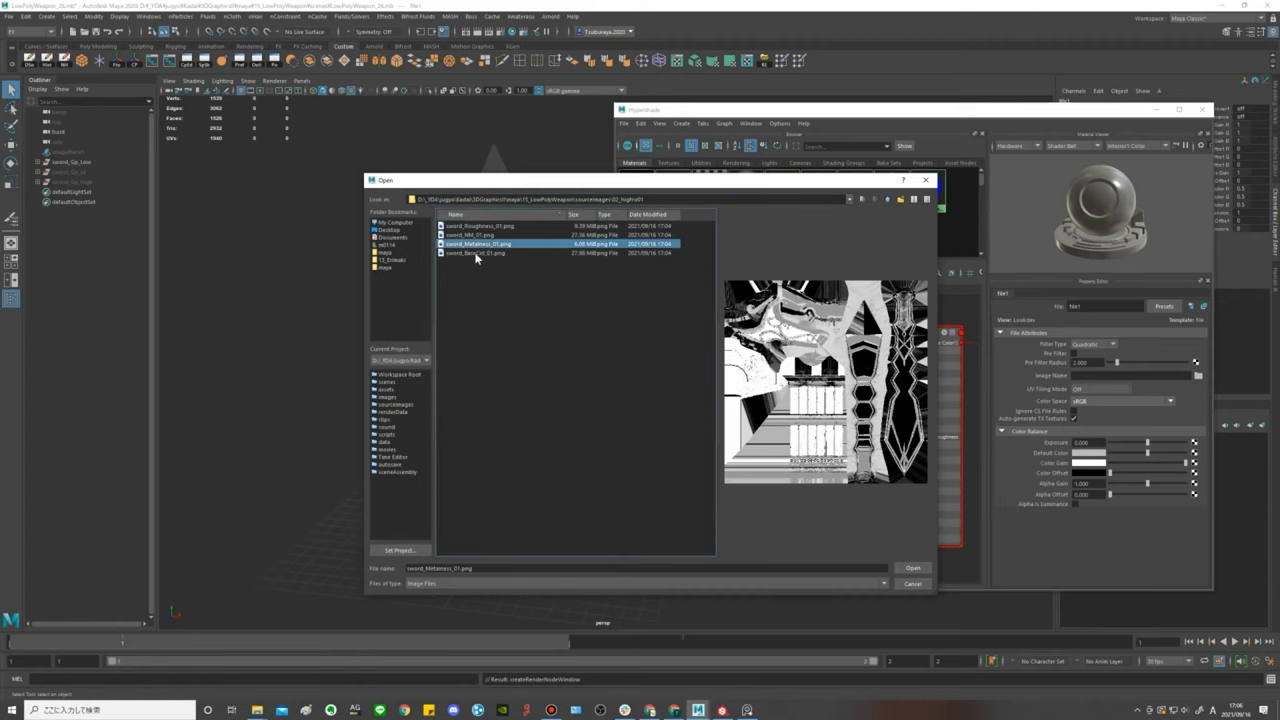
{"action": "left_click", "coordinate": [482, 253]}
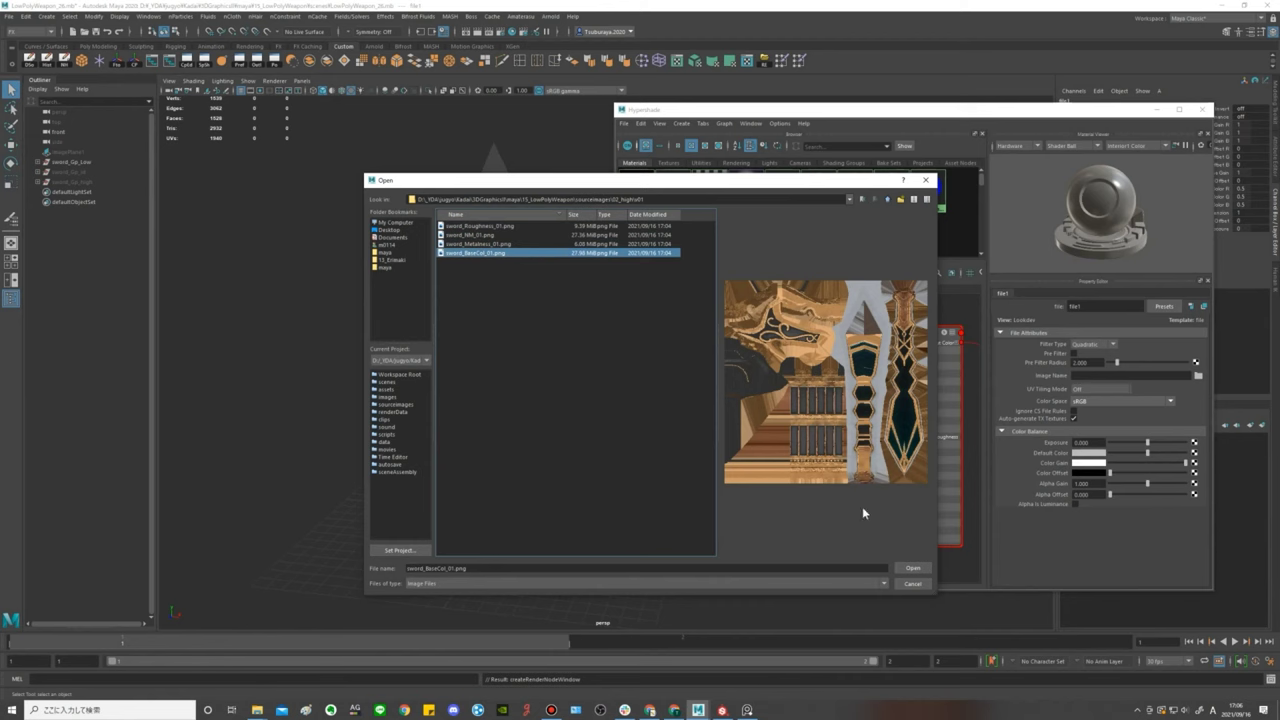
{"action": "left_click", "coordinate": [913, 568]}
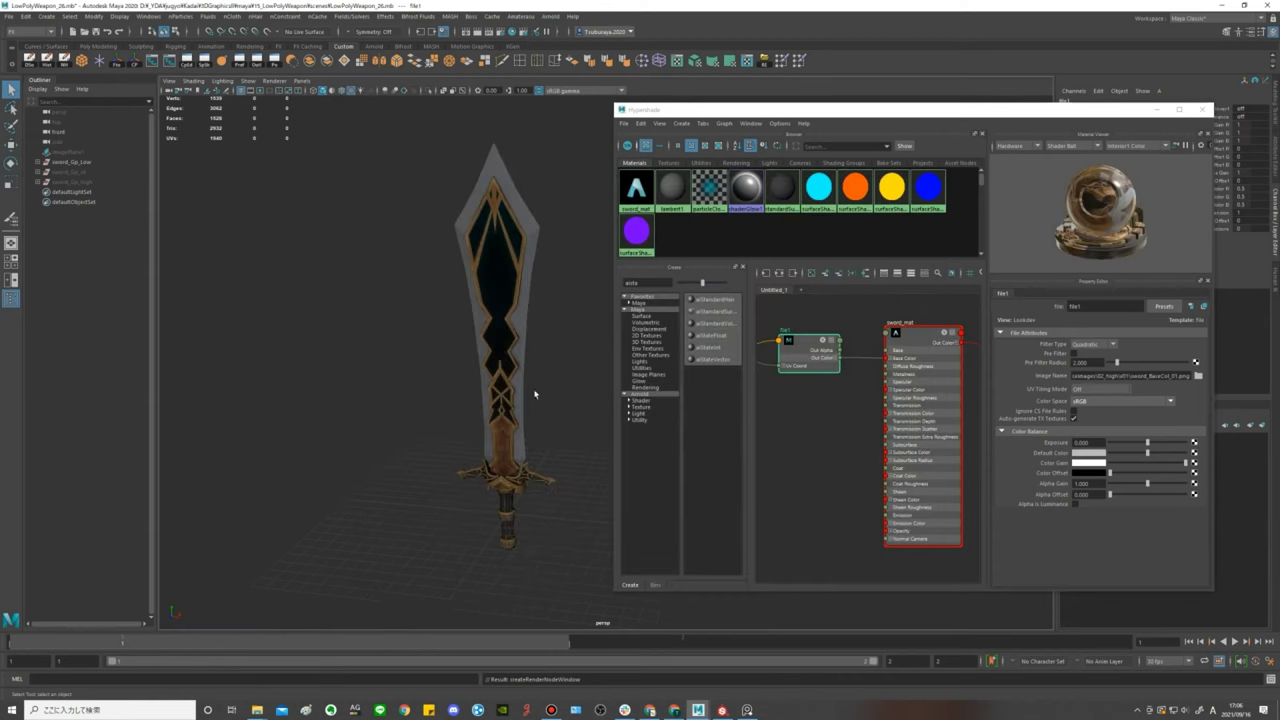
Zoom and orbit around the sword to inspect its base colour texture up close.
{"action": "scroll", "coordinate": [514, 397], "scroll_direction": "up", "scroll_amount": 2}
{"action": "scroll", "coordinate": [490, 380], "scroll_direction": "up", "scroll_amount": 5}
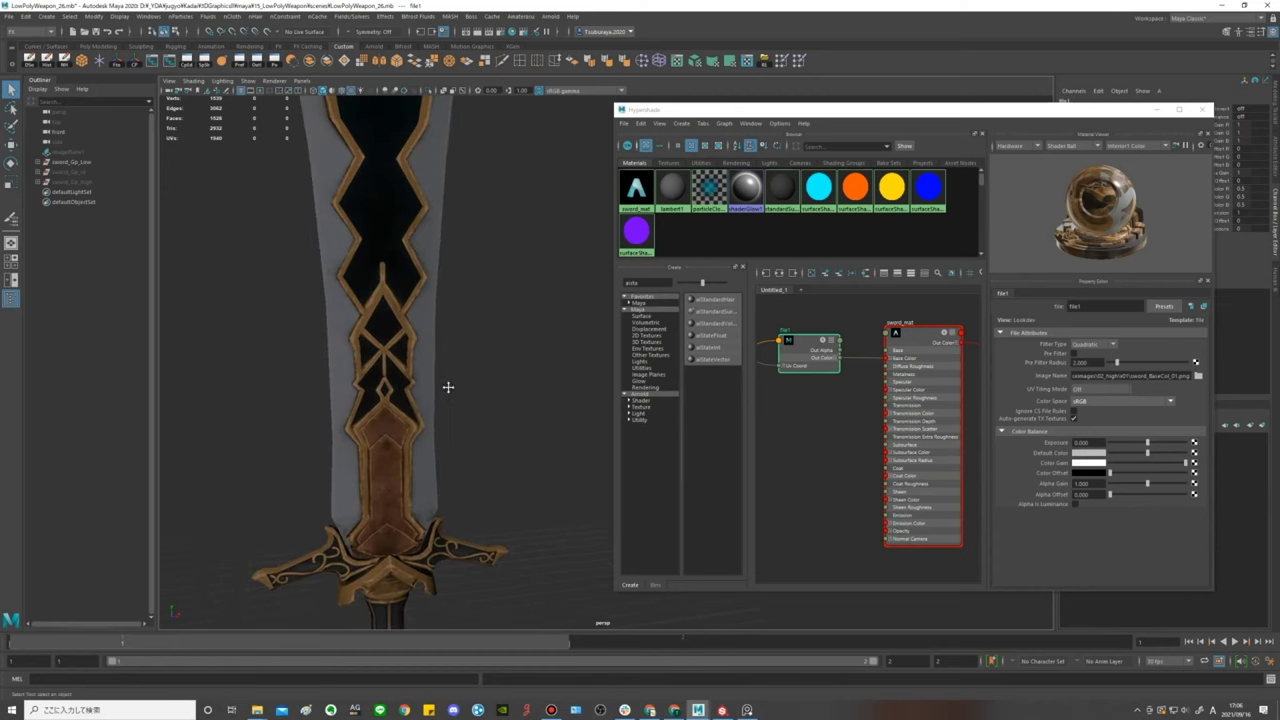
{"action": "middle_click_drag", "start_coordinate": [443, 383], "coordinate": [434, 297], "text": "alt"}
{"action": "mouse_move", "coordinate": [447, 284]}
{"action": "left_mouse_down", "text": "alt"}
{"action": "mouse_move", "coordinate": [405, 386]}
{"action": "mouse_move", "coordinate": [514, 423]}
{"action": "left_mouse_up", "text": "alt"}
{"action": "scroll", "coordinate": [405, 386], "scroll_direction": "up", "scroll_amount": 2}
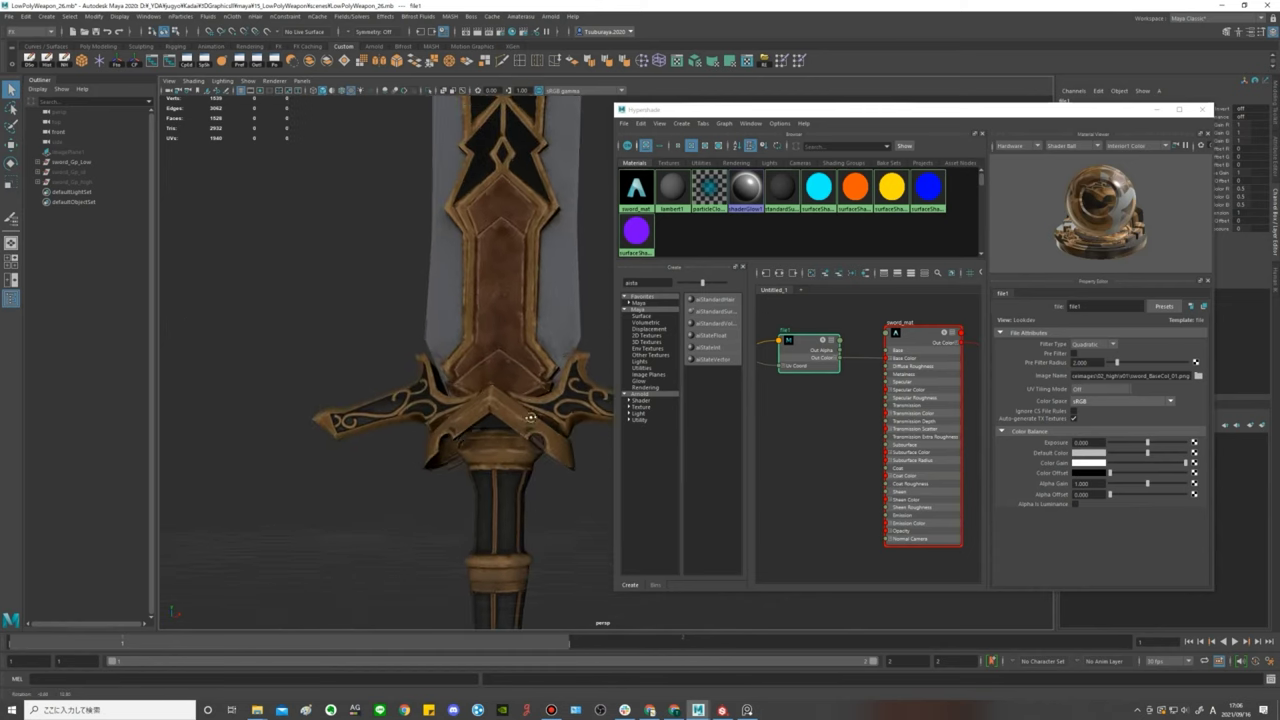
{"action": "scroll", "coordinate": [418, 329], "scroll_direction": "down", "scroll_amount": 3}
{"action": "left_click_drag", "start_coordinate": [418, 329], "coordinate": [493, 392], "text": "alt"}
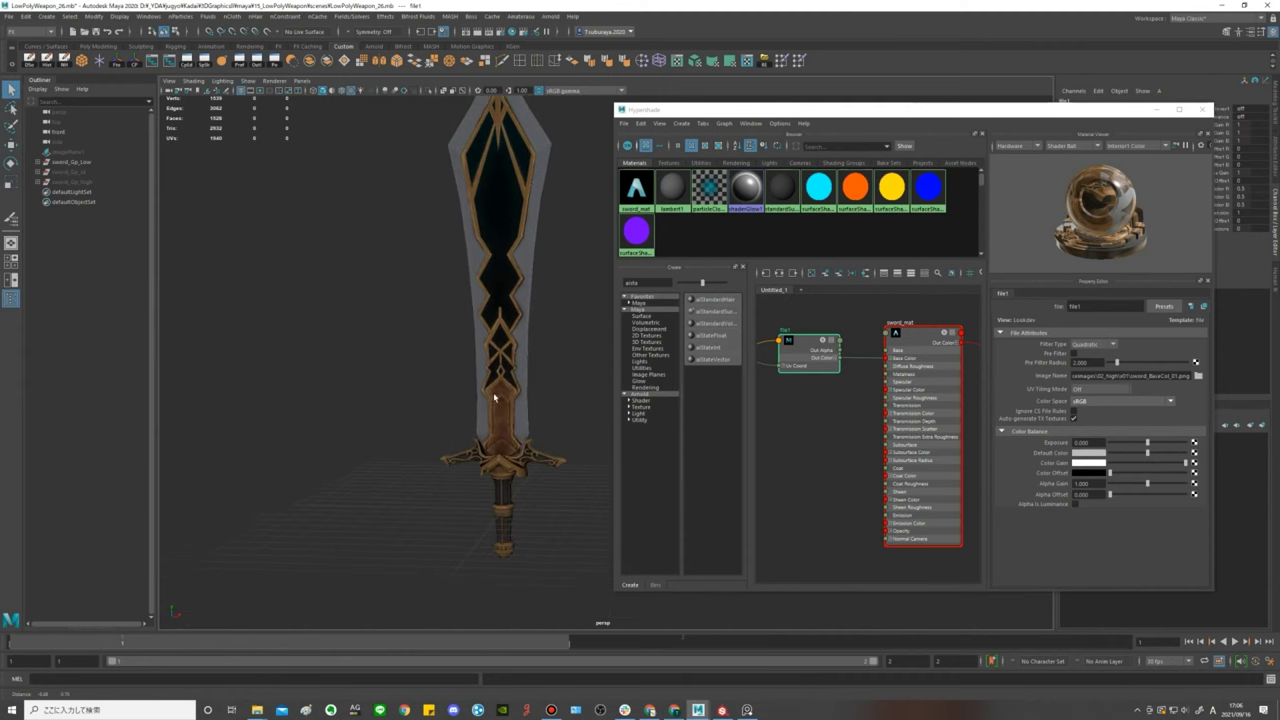
Select the sword_mat node in Hypershade to display its attributes.
{"action": "left_click", "coordinate": [902, 349]}
{"action": "left_click", "coordinate": [802, 346]}
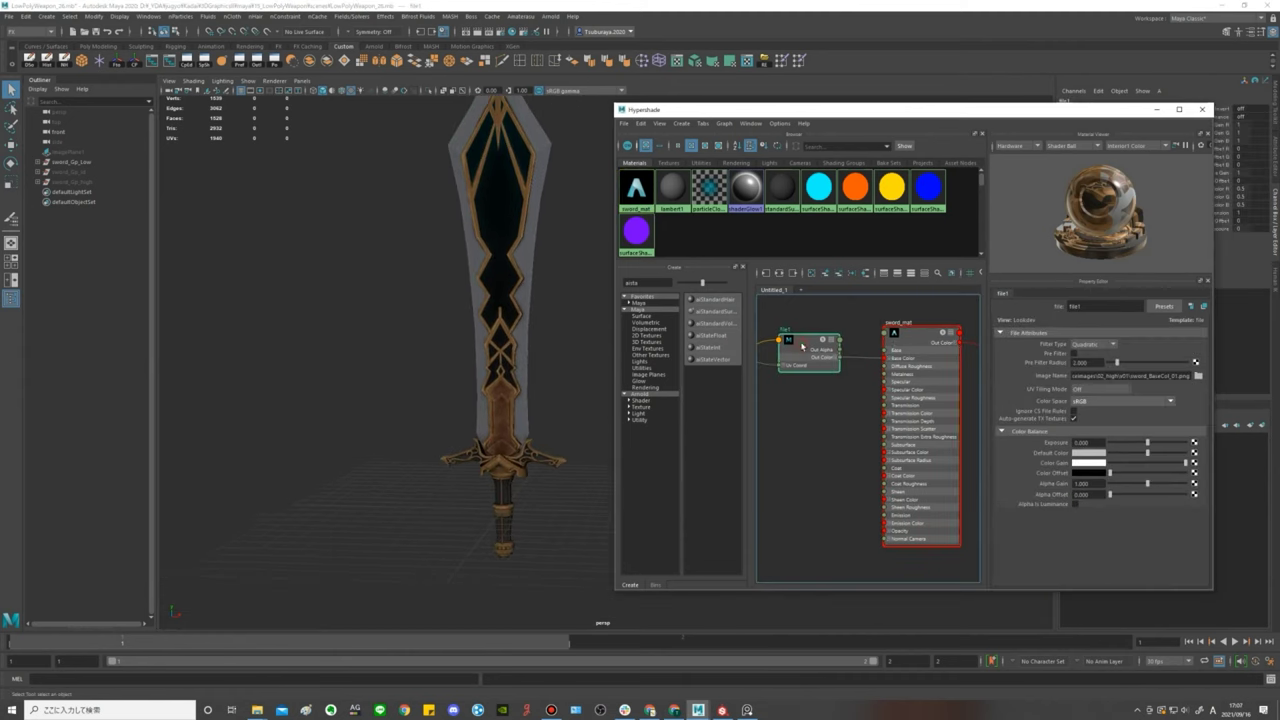
{"action": "left_click", "coordinate": [917, 337]}
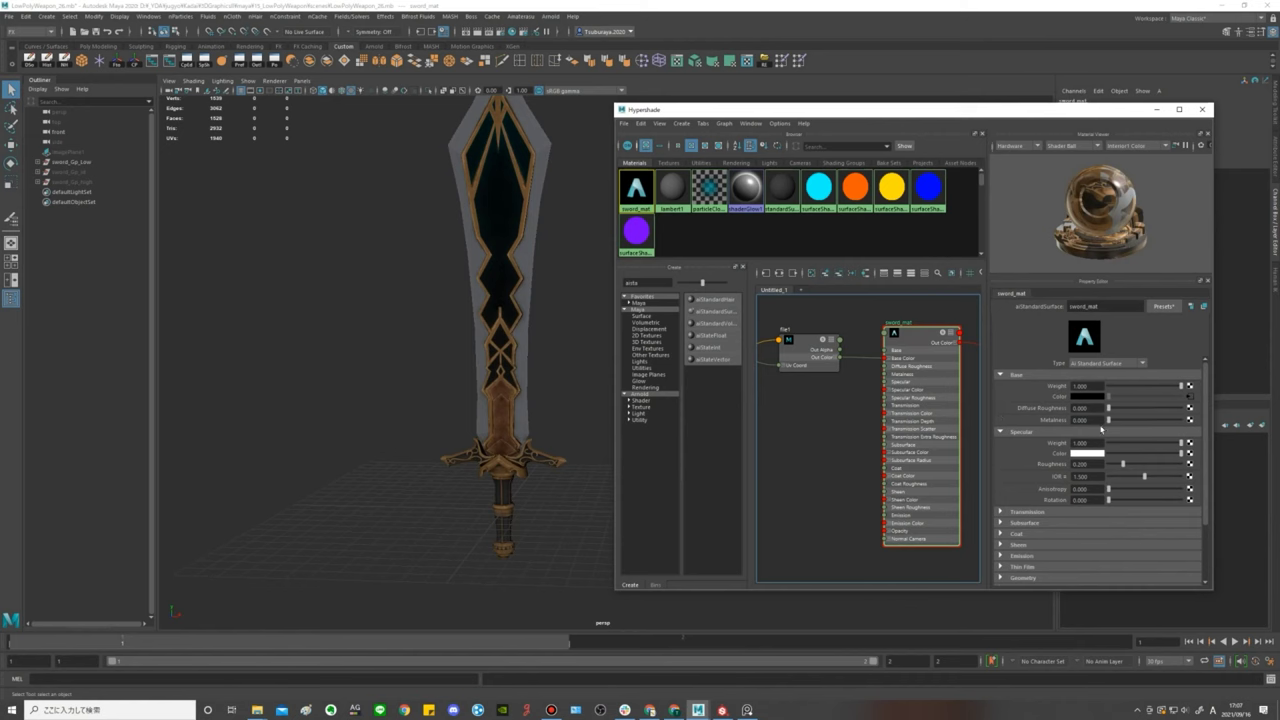
Connect a File texture to Metalness and load sword_Metalness_01.png.
{"action": "left_click", "coordinate": [1190, 421]}
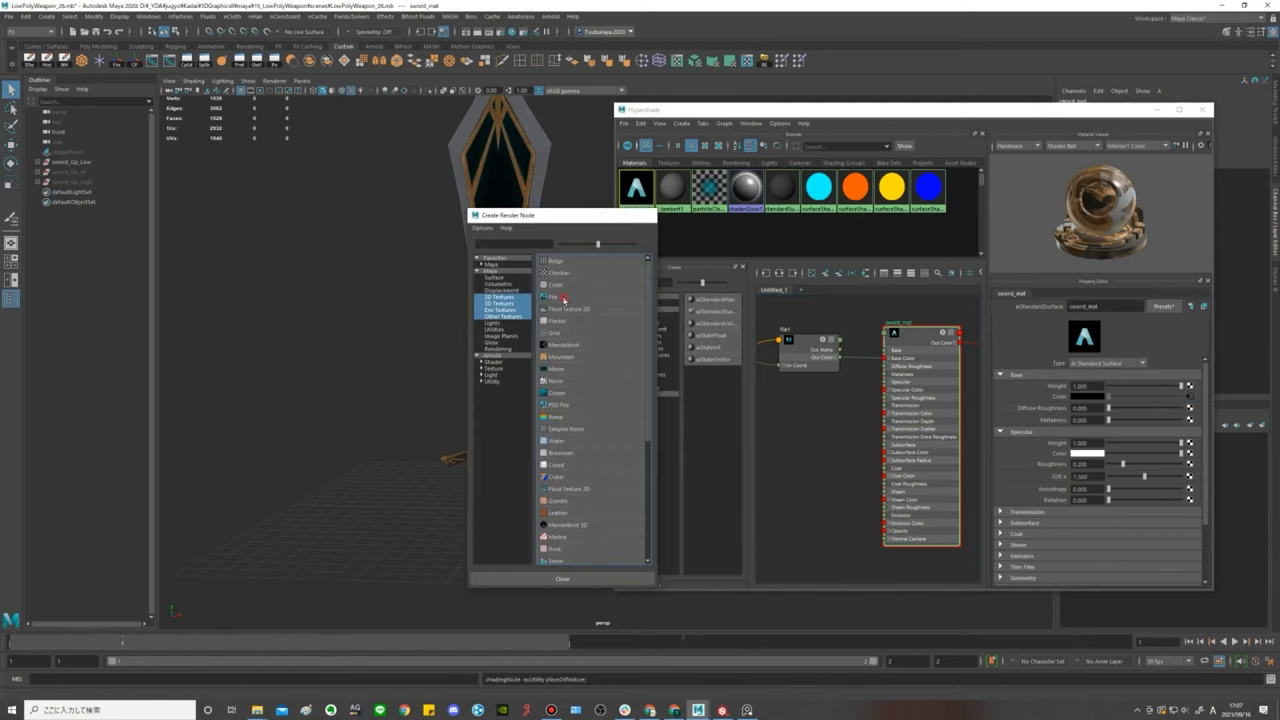
{"action": "left_click", "coordinate": [567, 298]}
{"action": "left_click", "coordinate": [1198, 375]}
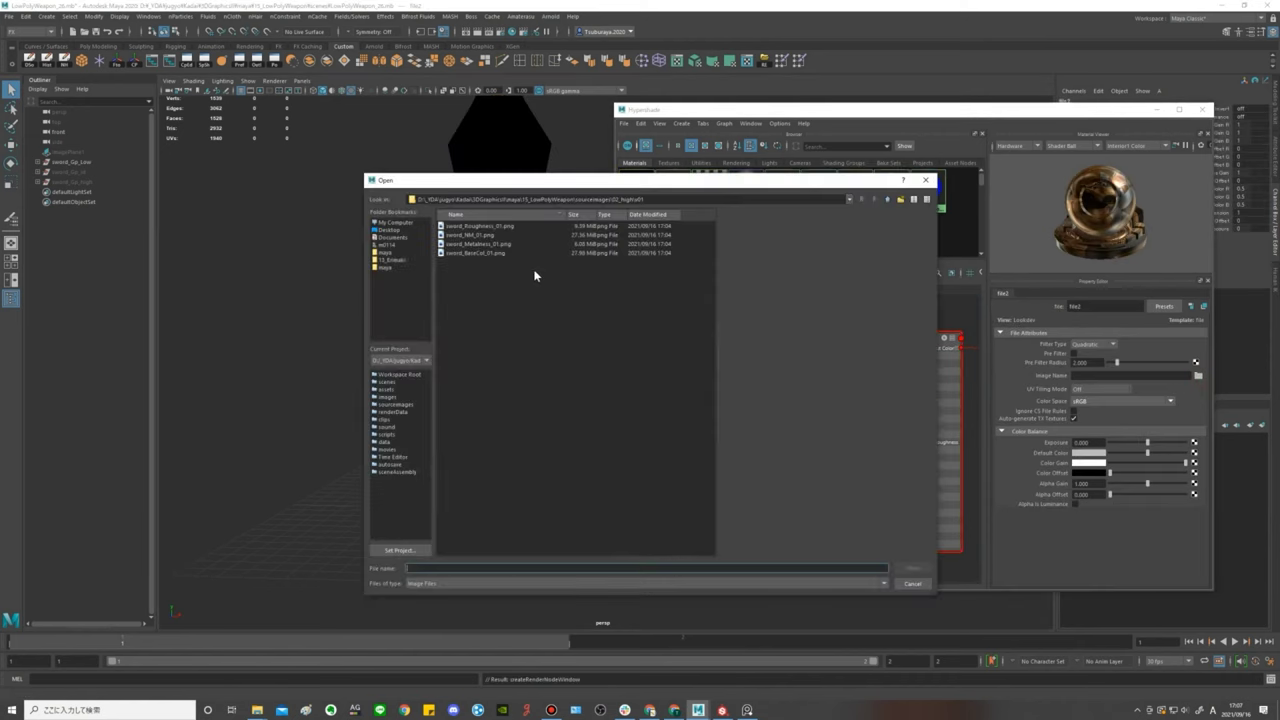
{"action": "left_click", "coordinate": [482, 244]}
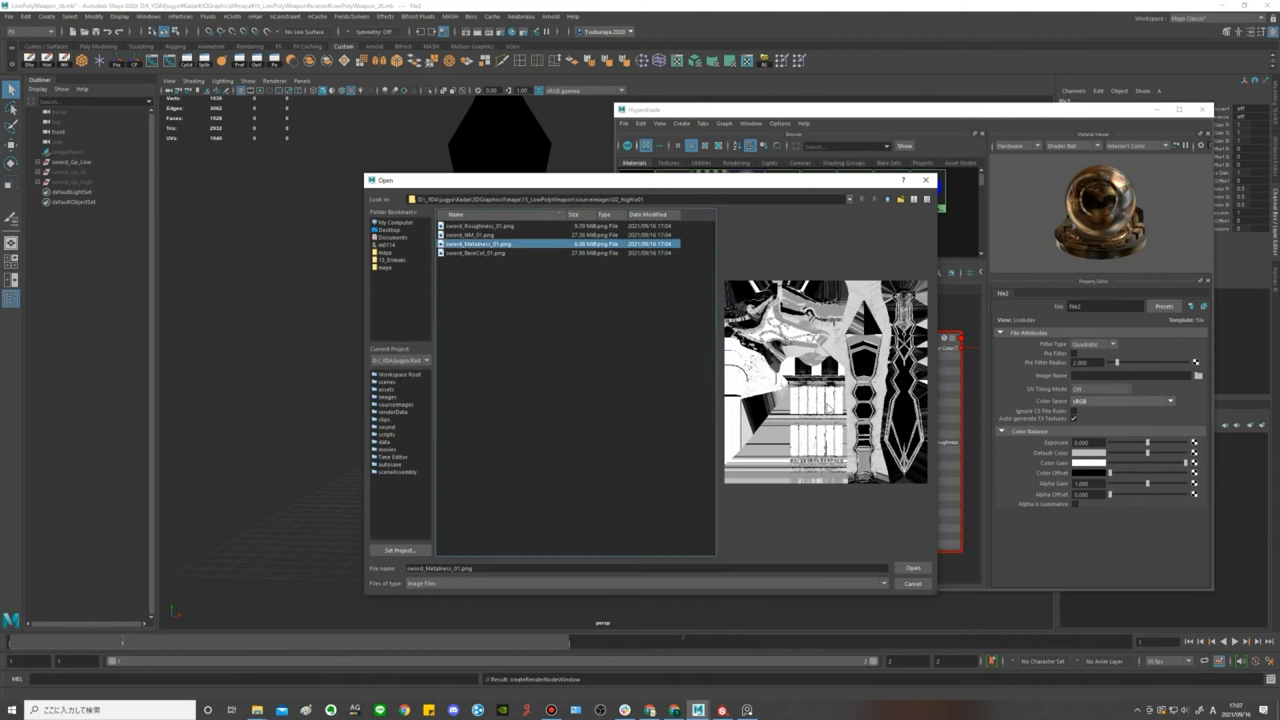
{"action": "left_click", "coordinate": [914, 567]}
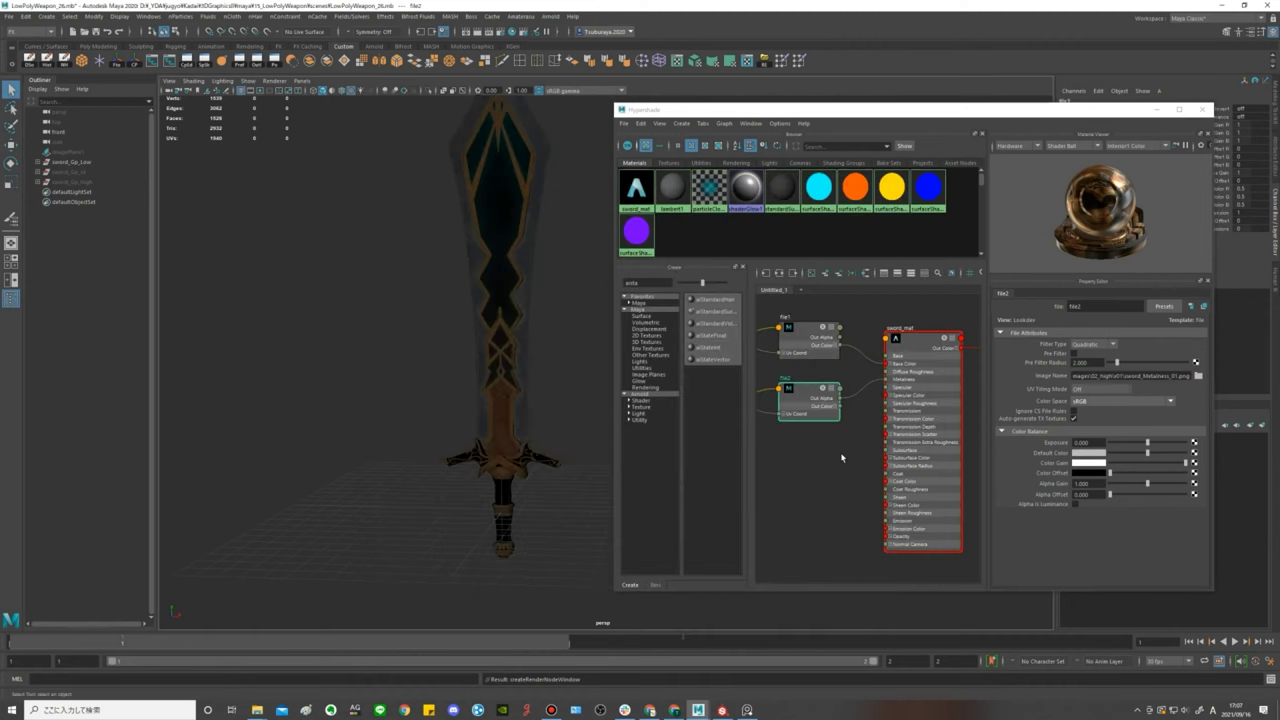
Set the metalness map's Color Space to Raw and reselect sword_mat.
{"action": "left_click", "coordinate": [1090, 401]}
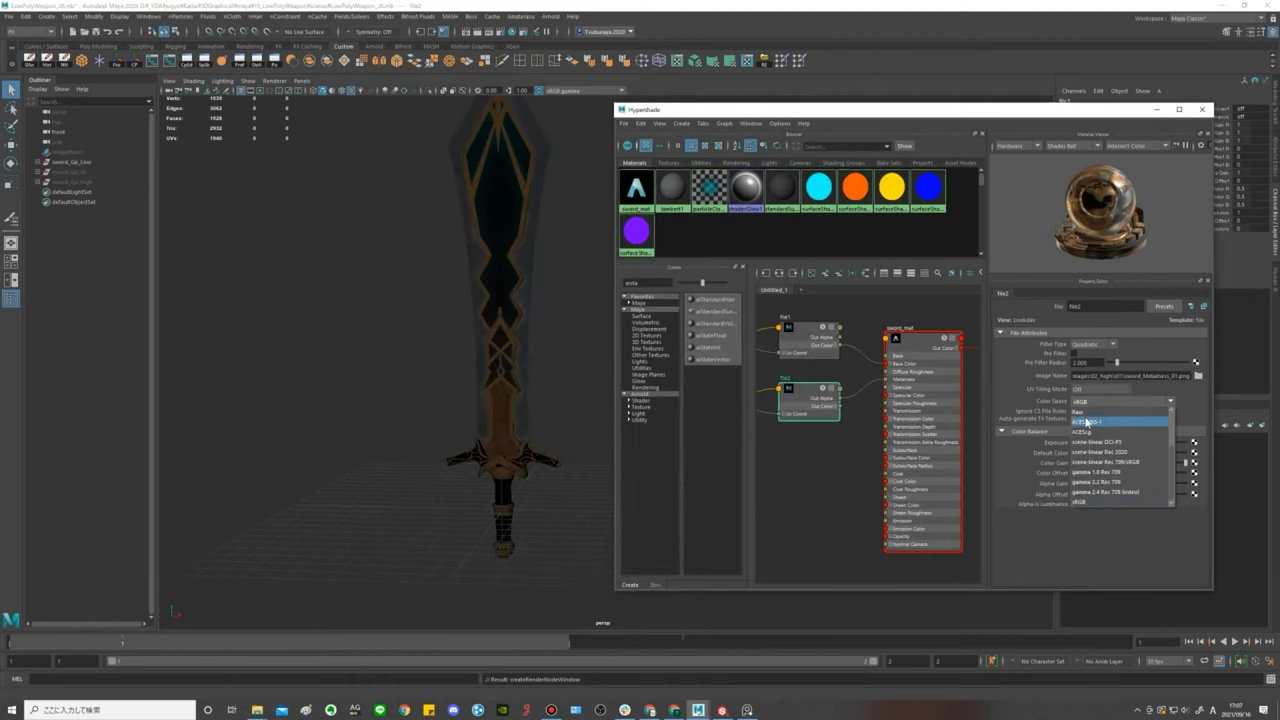
{"action": "left_click", "coordinate": [1082, 411]}
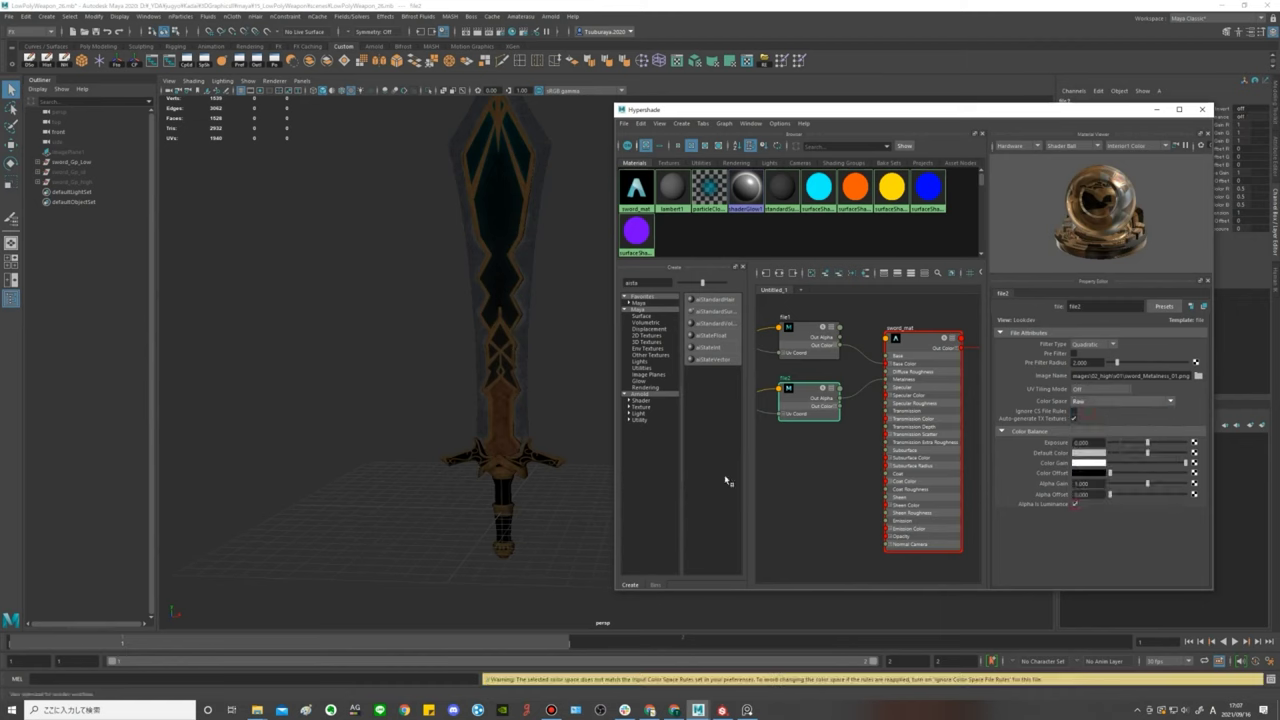
{"action": "scroll", "coordinate": [837, 488], "scroll_direction": "down", "scroll_amount": 2}
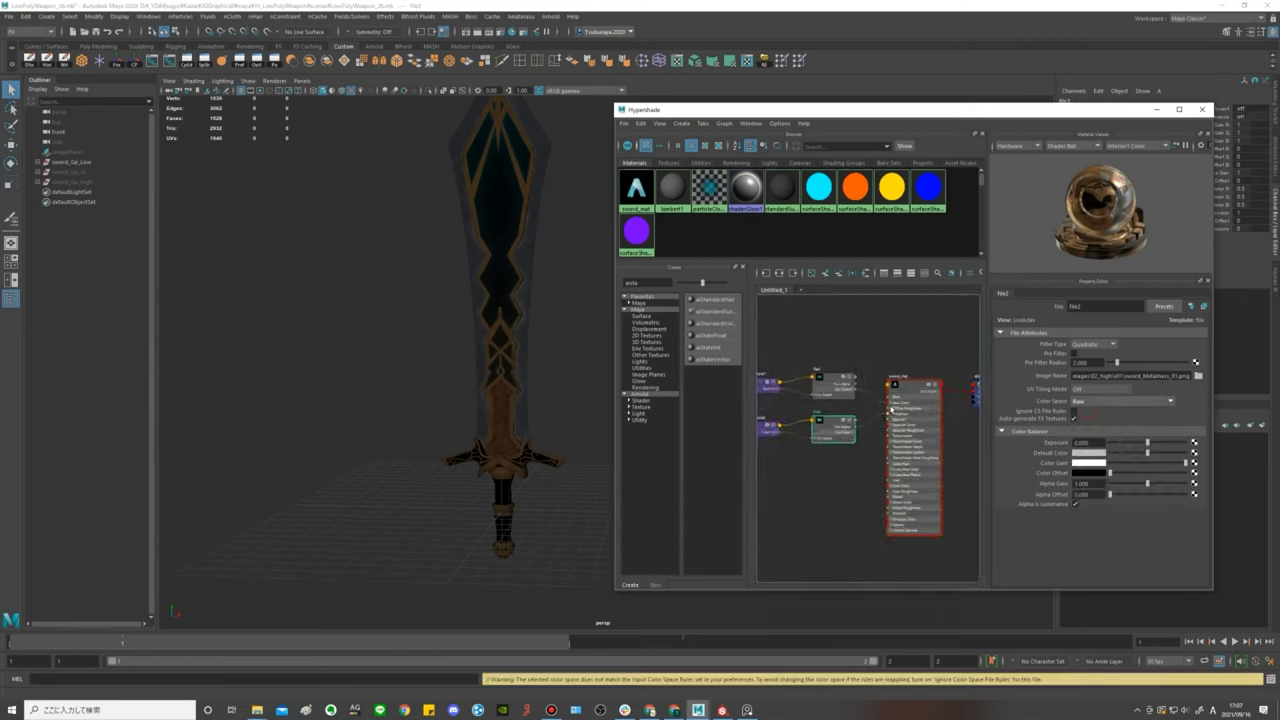
{"action": "left_click", "coordinate": [891, 410]}
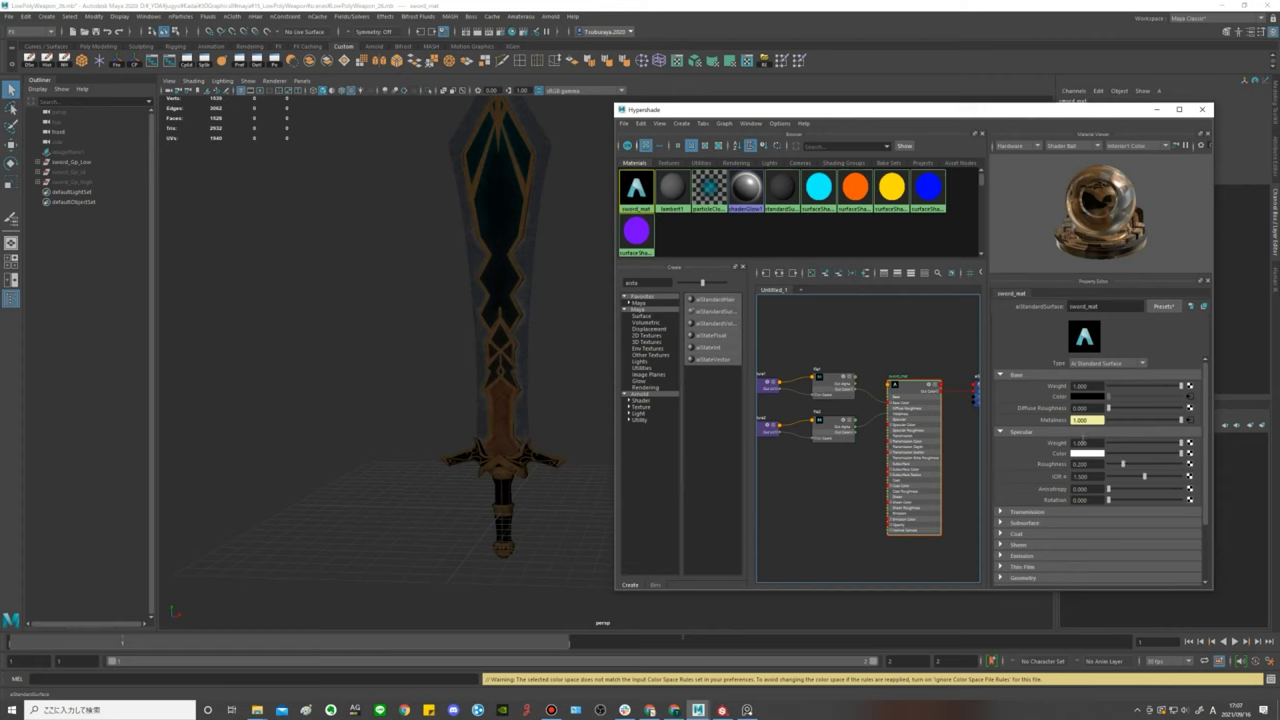
Drive specular Roughness with a File texture loading sword_Roughness_01.png in Raw colour space.
{"action": "left_click", "coordinate": [1190, 465]}
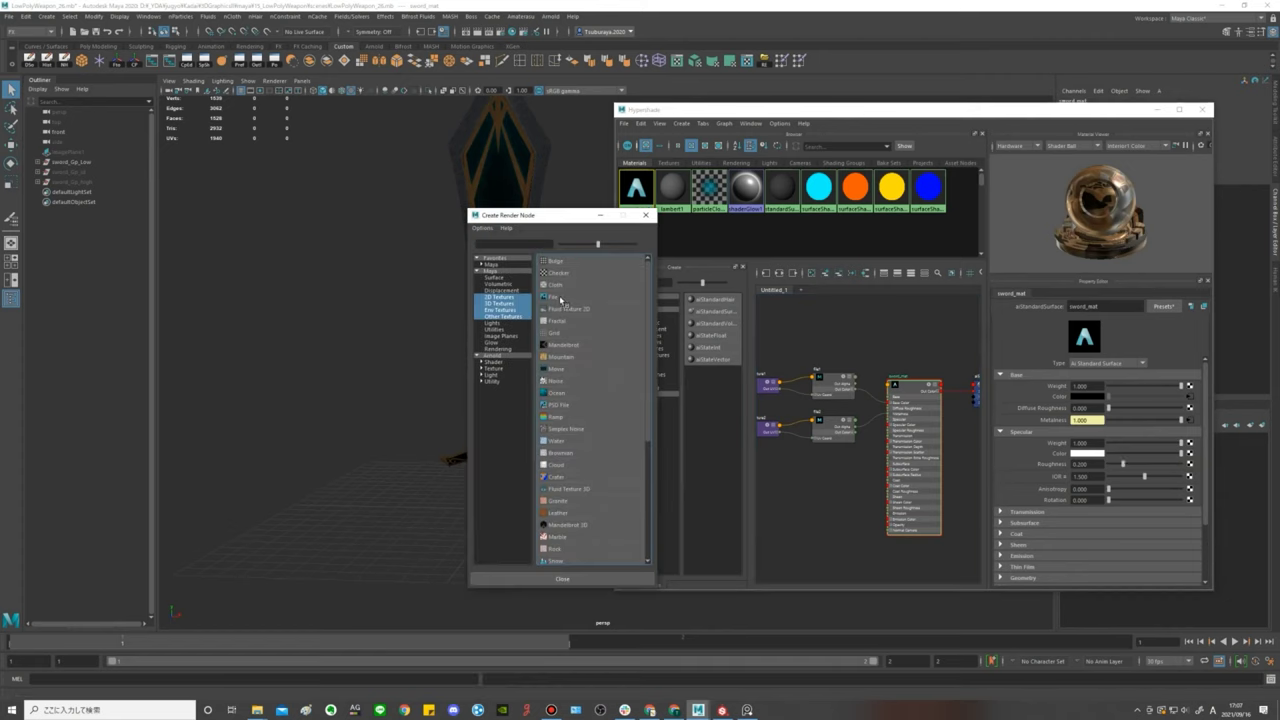
{"action": "left_click", "coordinate": [558, 298]}
{"action": "left_click", "coordinate": [1197, 376]}
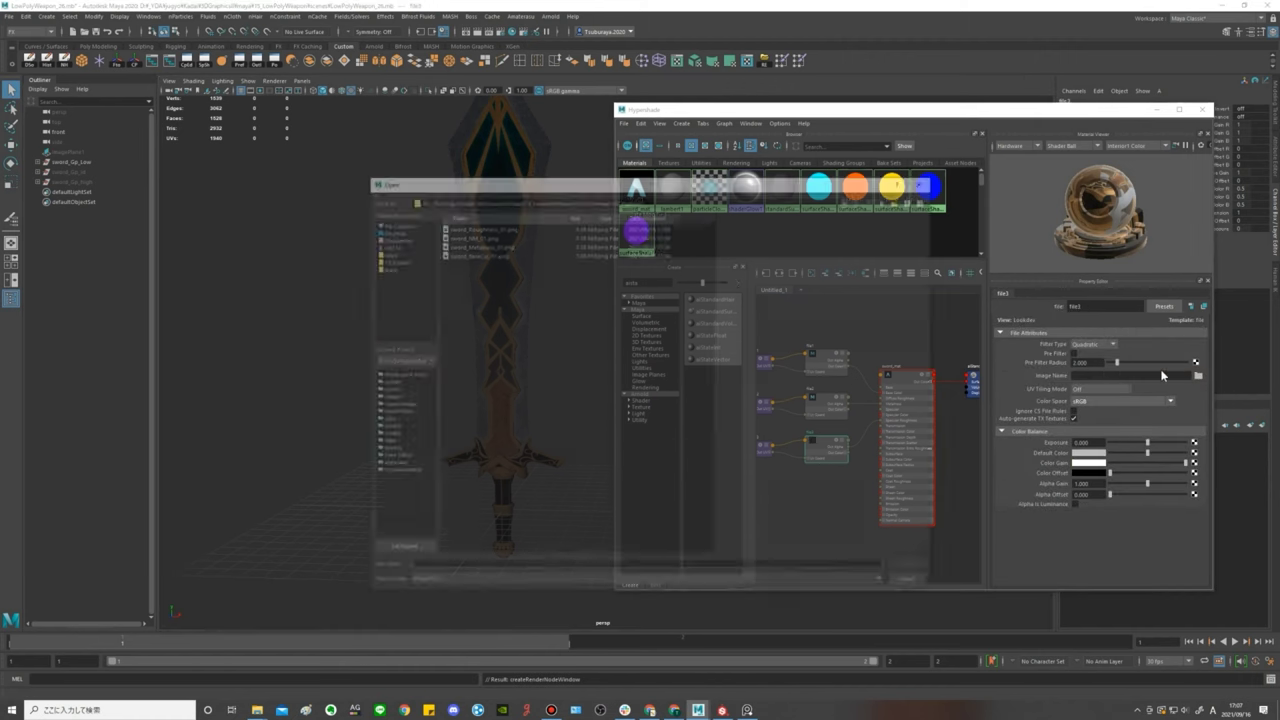
{"action": "left_click", "coordinate": [476, 226]}
{"action": "left_click", "coordinate": [911, 568]}
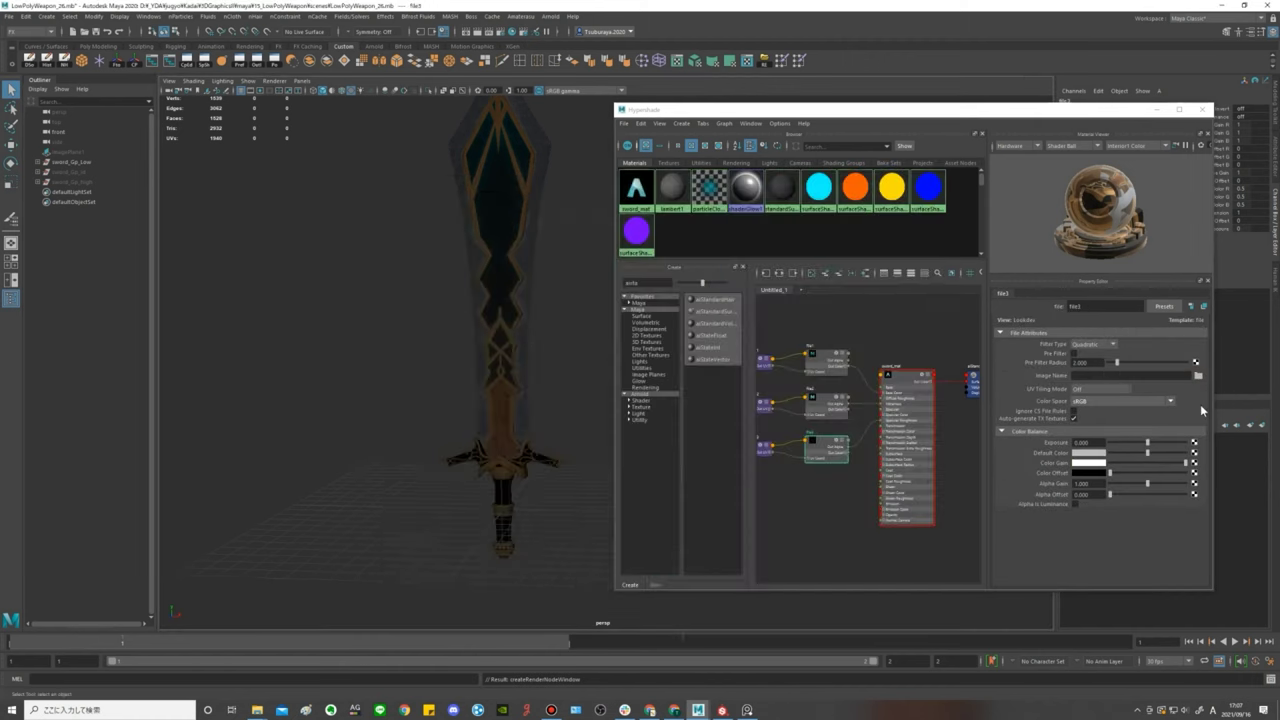
{"action": "left_click", "coordinate": [1106, 402]}
{"action": "left_click", "coordinate": [1085, 502]}
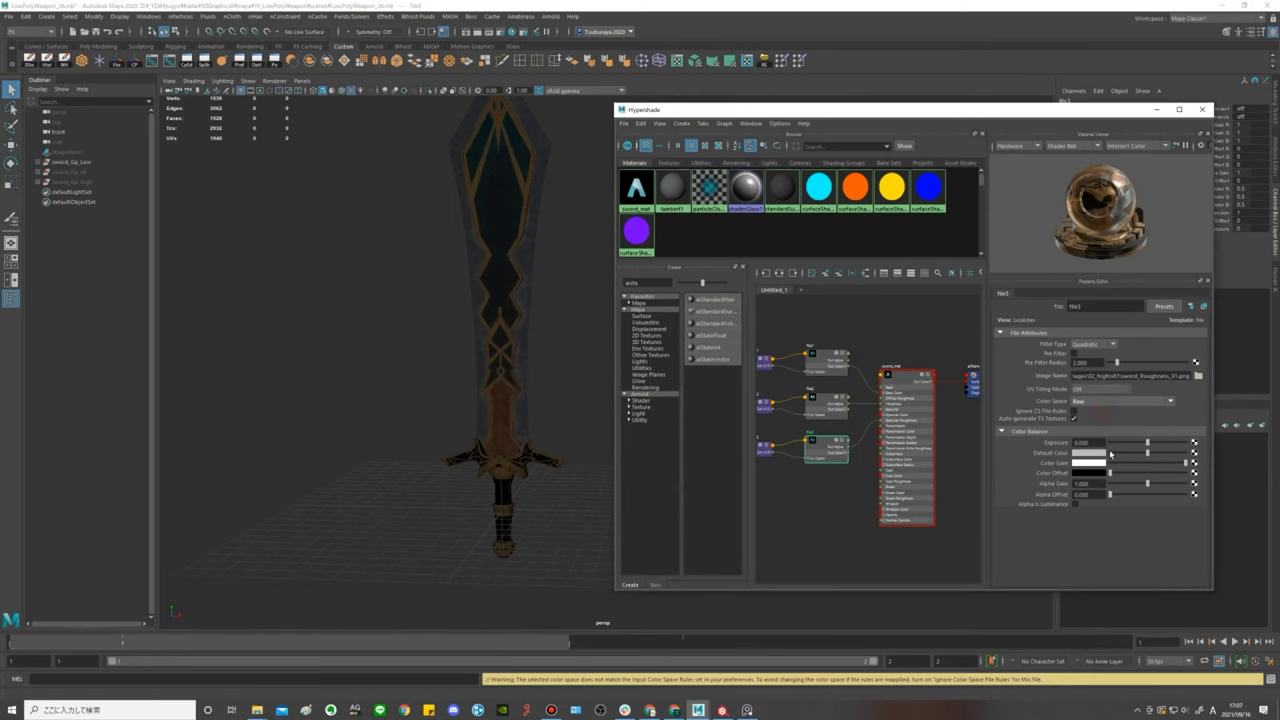
Return to sword_mat's Geometry settings and start a Bump Mapping texture.
{"action": "left_click", "coordinate": [918, 392]}
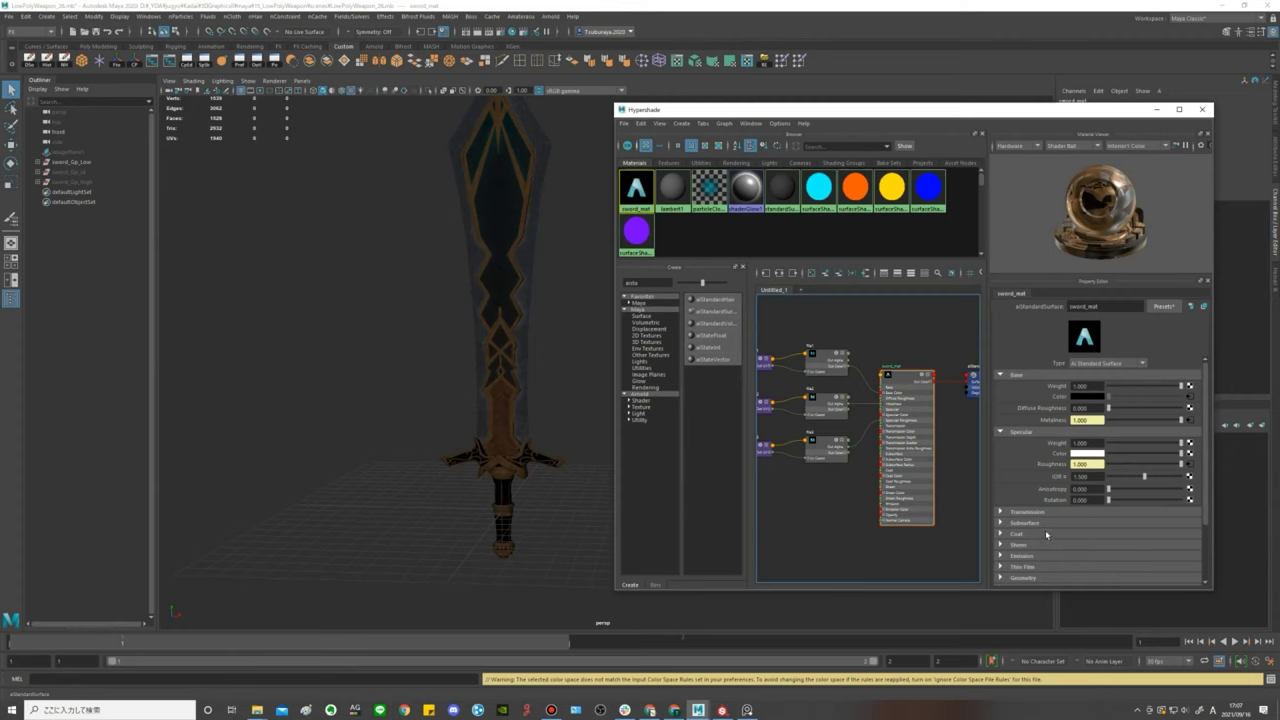
{"action": "scroll", "coordinate": [1045, 517], "scroll_direction": "down", "scroll_amount": 1}
{"action": "scroll", "coordinate": [1045, 515], "scroll_direction": "down", "scroll_amount": 1}
{"action": "scroll", "coordinate": [1045, 510], "scroll_direction": "down", "scroll_amount": 1}
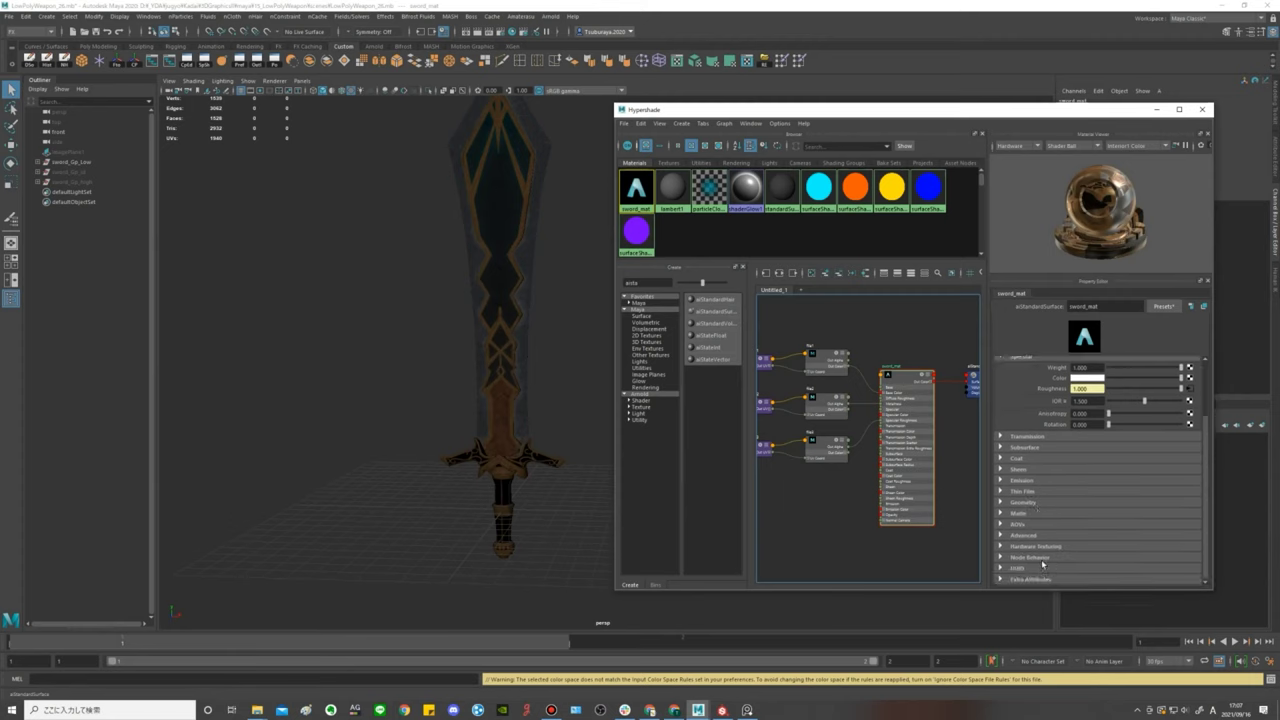
{"action": "left_click", "coordinate": [1022, 503]}
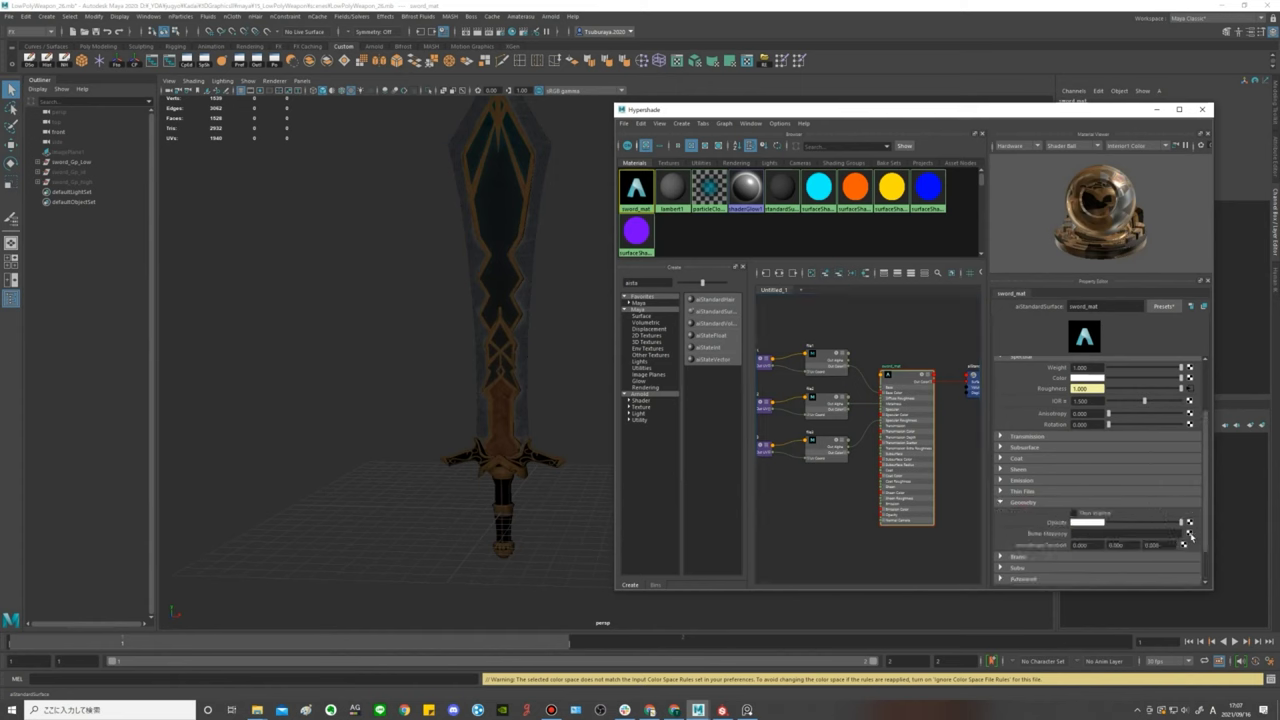
{"action": "left_click", "coordinate": [1189, 533]}
Create a bump File texture, keep the node as Bump, and load sword_NM_01.png.
{"action": "left_click", "coordinate": [553, 297]}
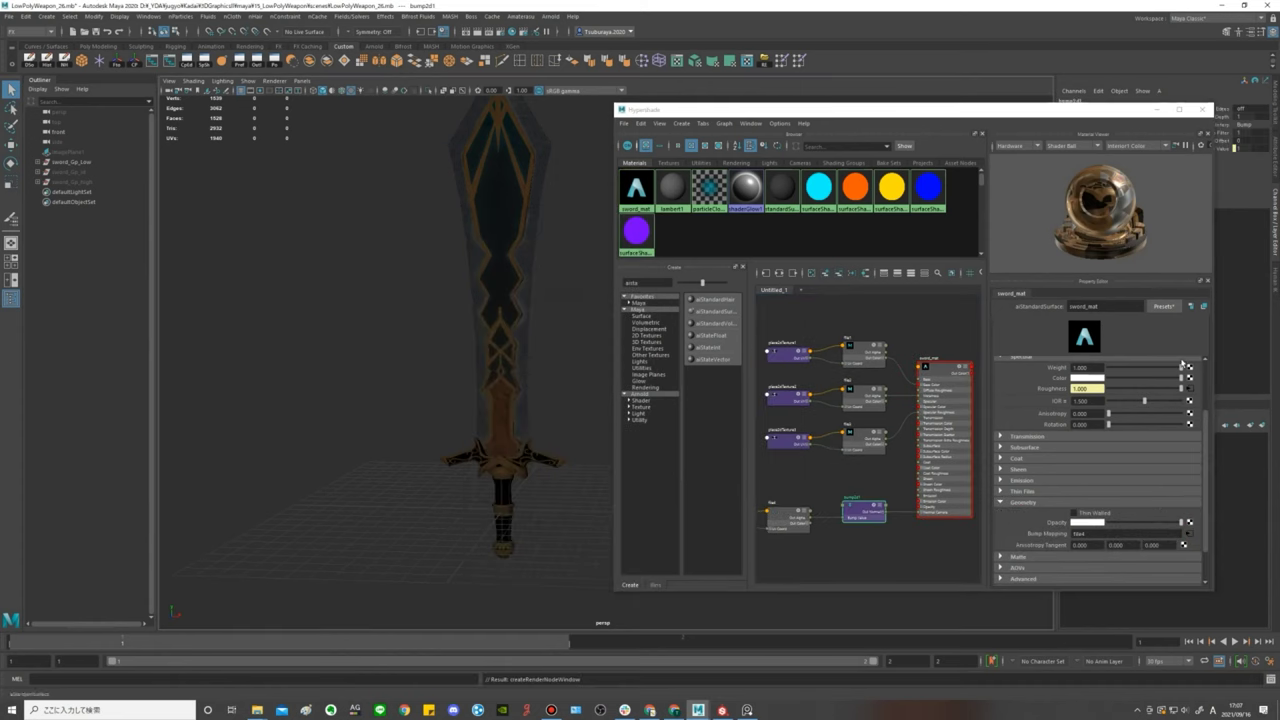
{"action": "left_click", "coordinate": [1109, 366]}
{"action": "left_click", "coordinate": [1109, 366]}
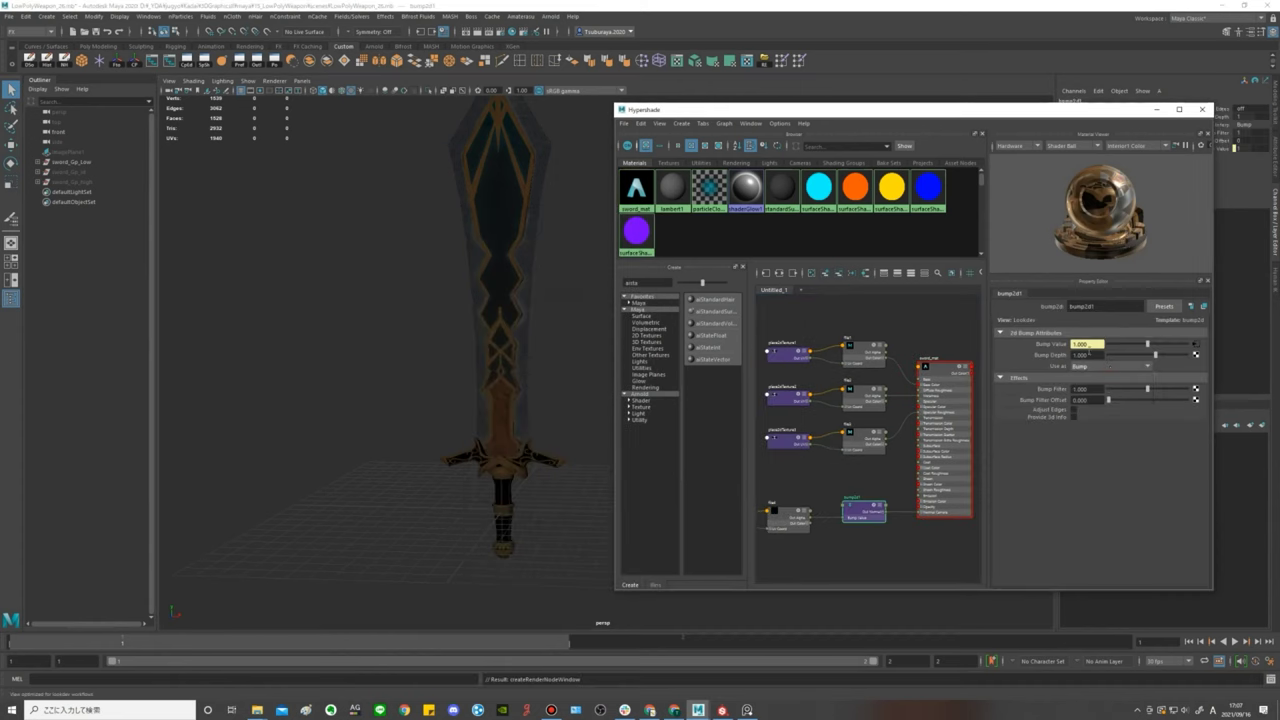
{"action": "left_click", "coordinate": [1198, 375]}
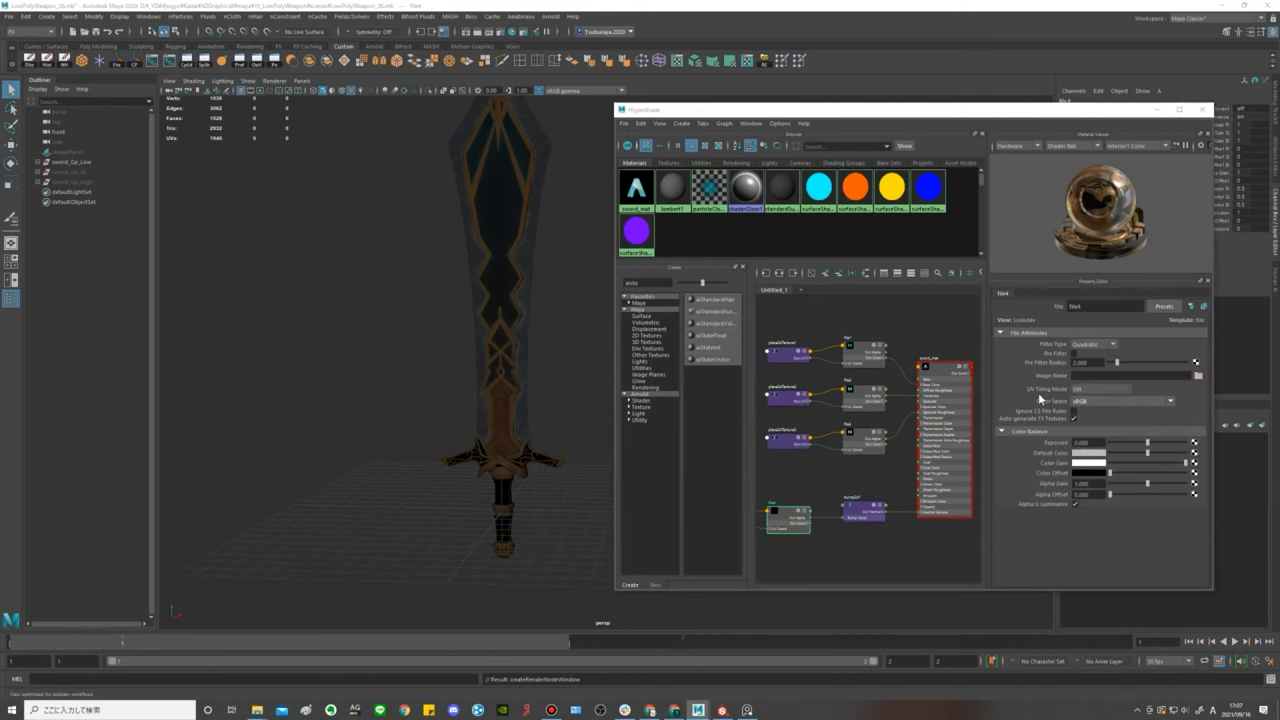
{"action": "left_click", "coordinate": [482, 234]}
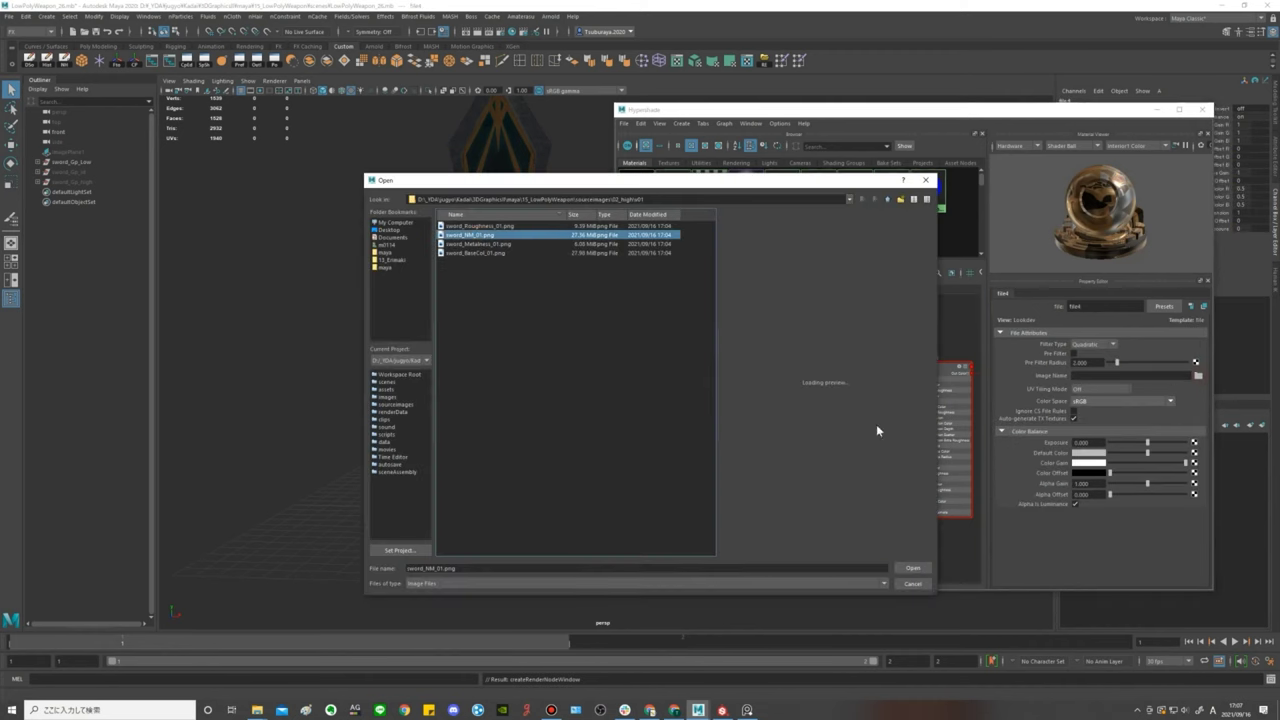
{"action": "left_click", "coordinate": [912, 568]}
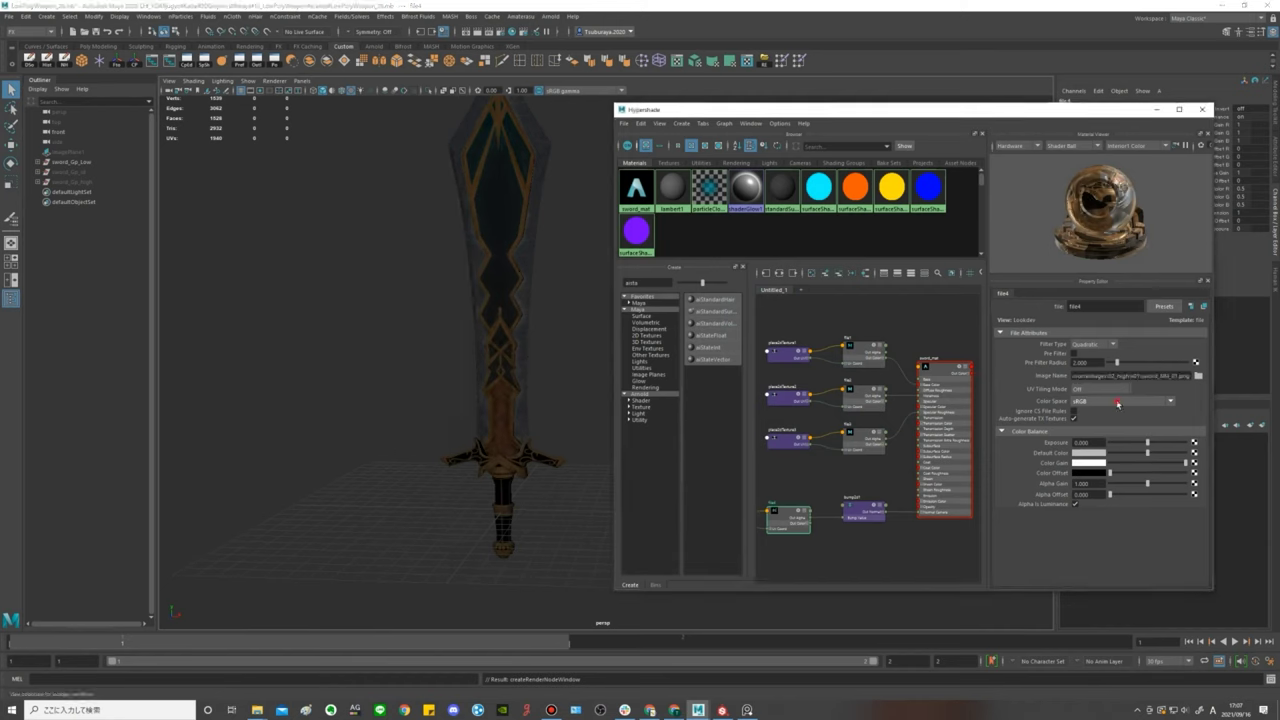
Set the normal map's colour space to Raw and inspect the sword in the viewport.
{"action": "left_click", "coordinate": [1121, 401]}
{"action": "left_click", "coordinate": [1103, 410]}
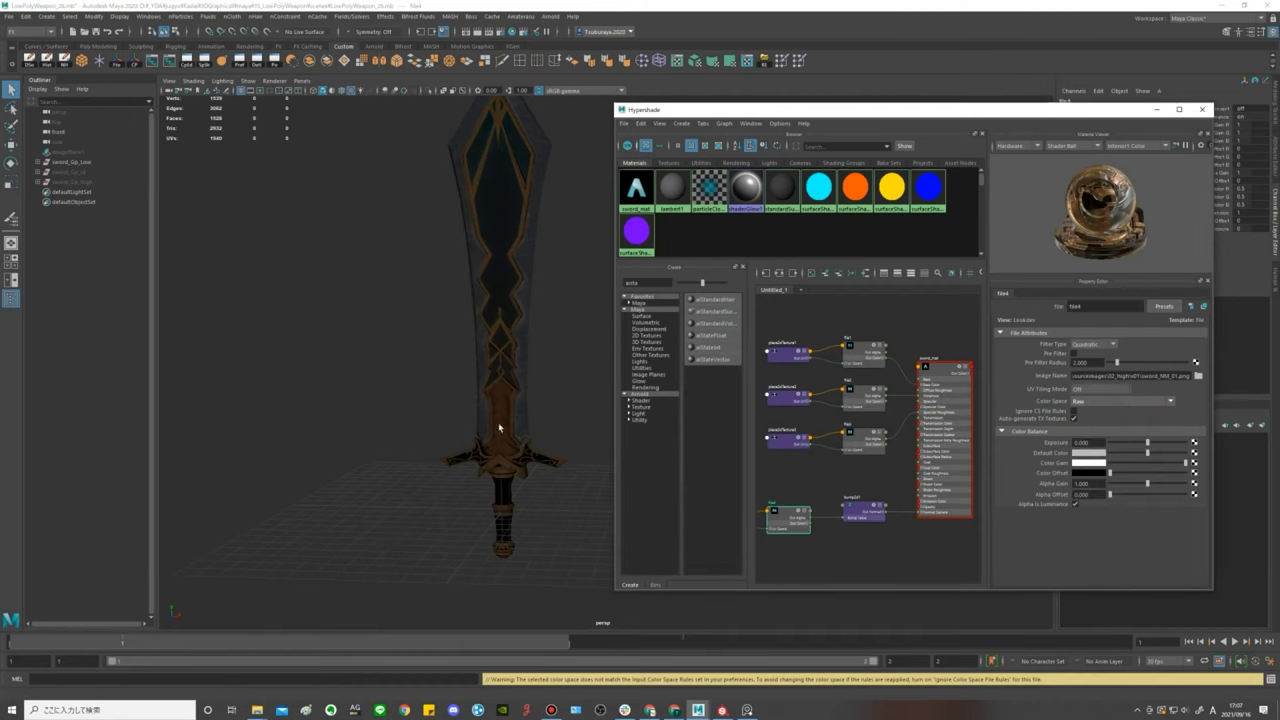
{"action": "right_click_drag", "start_coordinate": [486, 432], "coordinate": [515, 408], "text": "alt"}
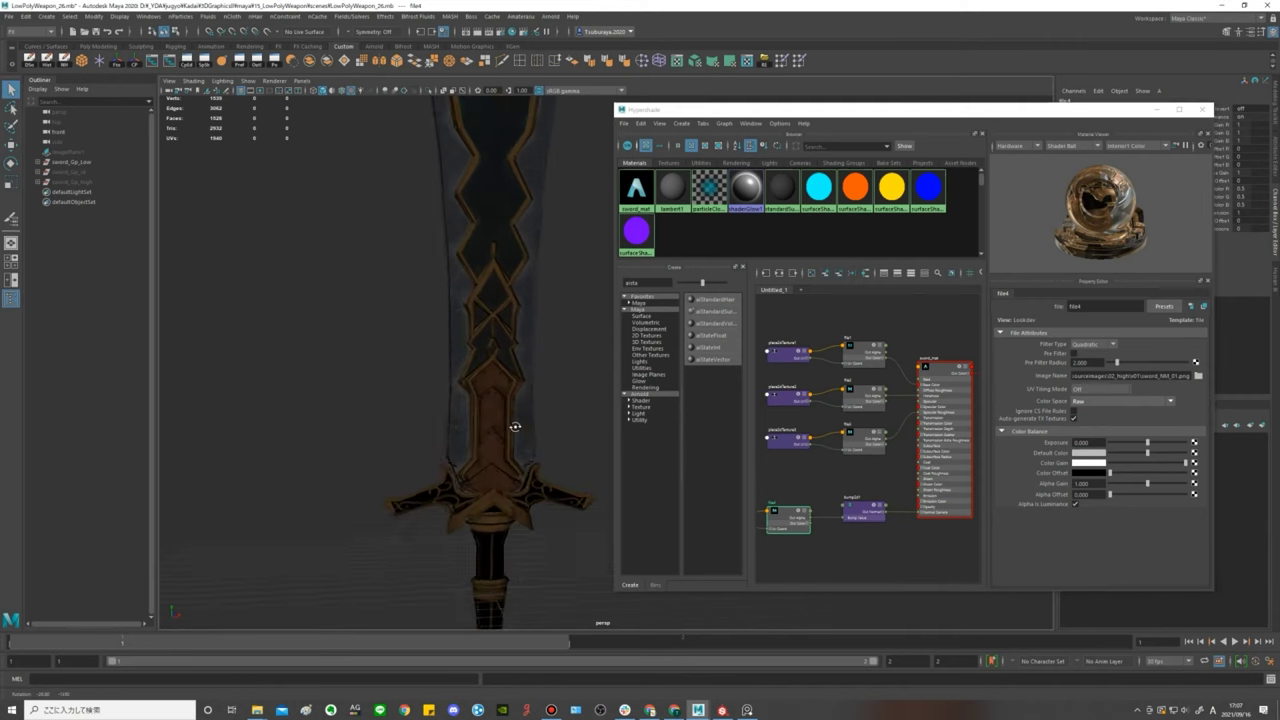
{"action": "left_click_drag", "start_coordinate": [515, 408], "coordinate": [477, 463], "text": "alt"}
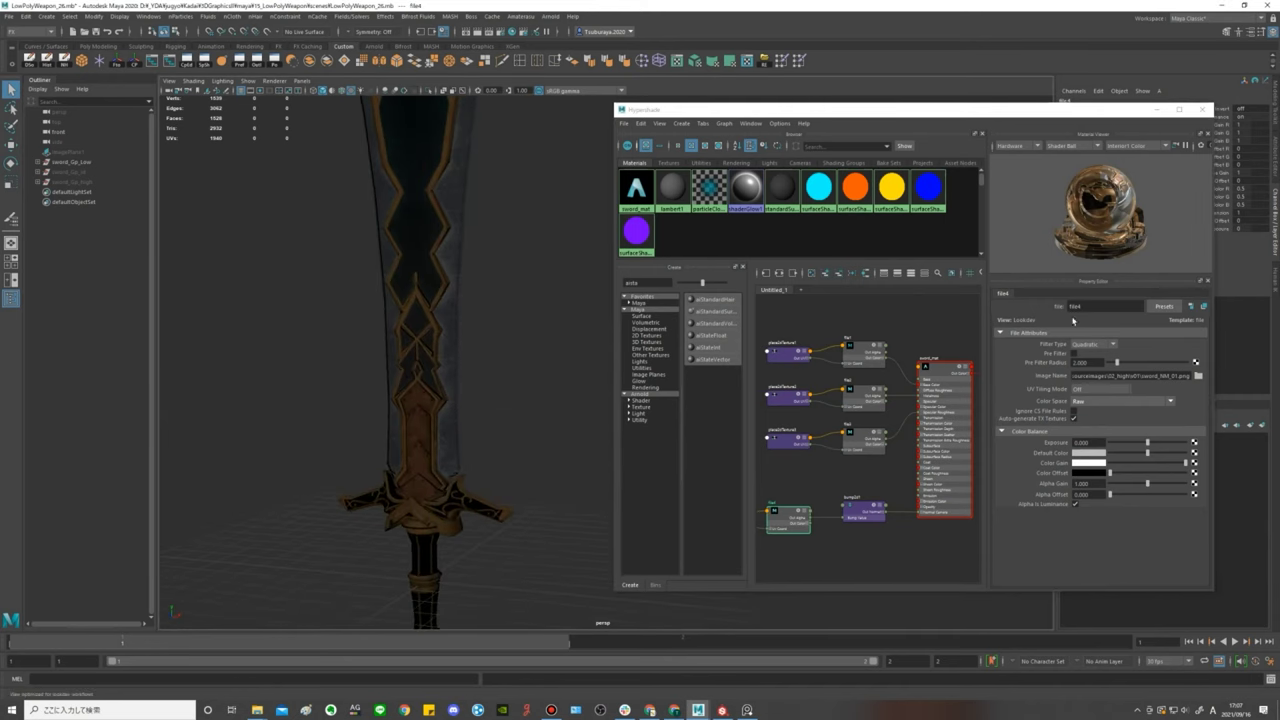
Close the Hypershade window.
{"action": "left_click", "coordinate": [1203, 113]}
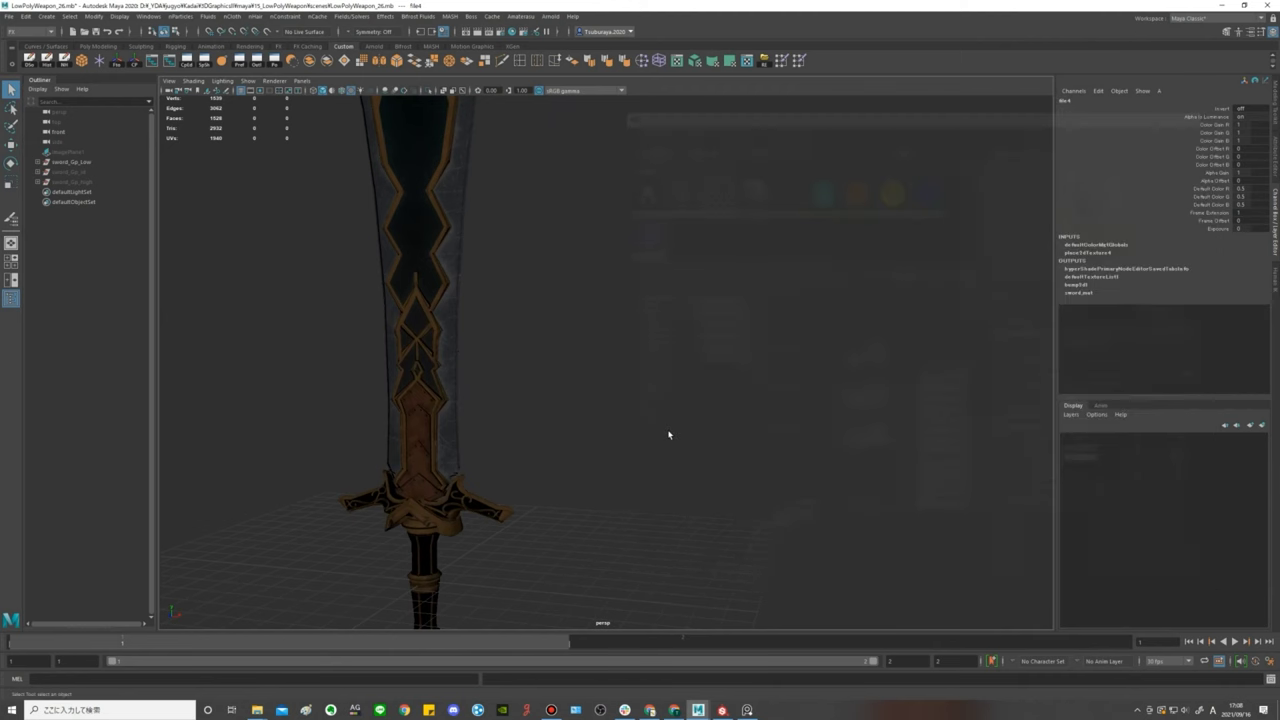
{"action": "scroll", "coordinate": [670, 435], "scroll_direction": "down", "scroll_amount": 3}
{"action": "scroll", "coordinate": [677, 443], "scroll_direction": "down", "scroll_amount": 2}
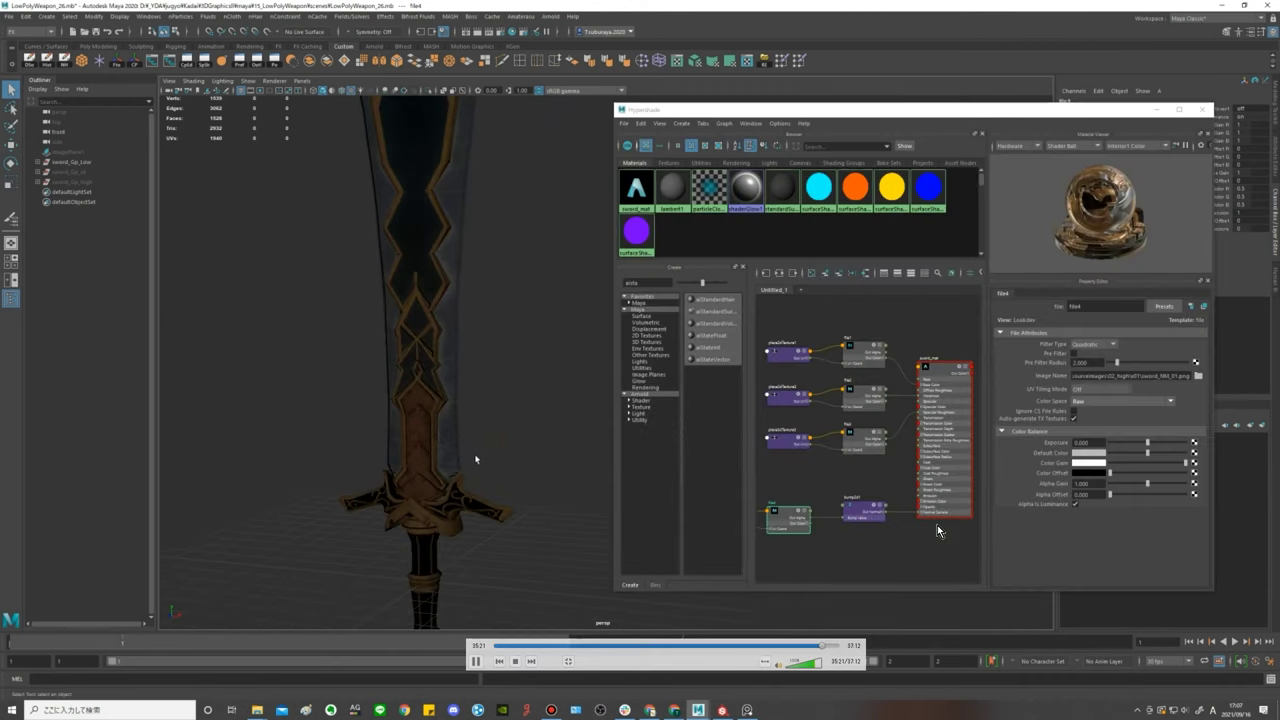
Pause the tutorial, rewind to the bump node step, then skip past the file selection.
{"action": "mouse_move", "coordinate": [800, 661]}
{"action": "left_click", "coordinate": [476, 661]}
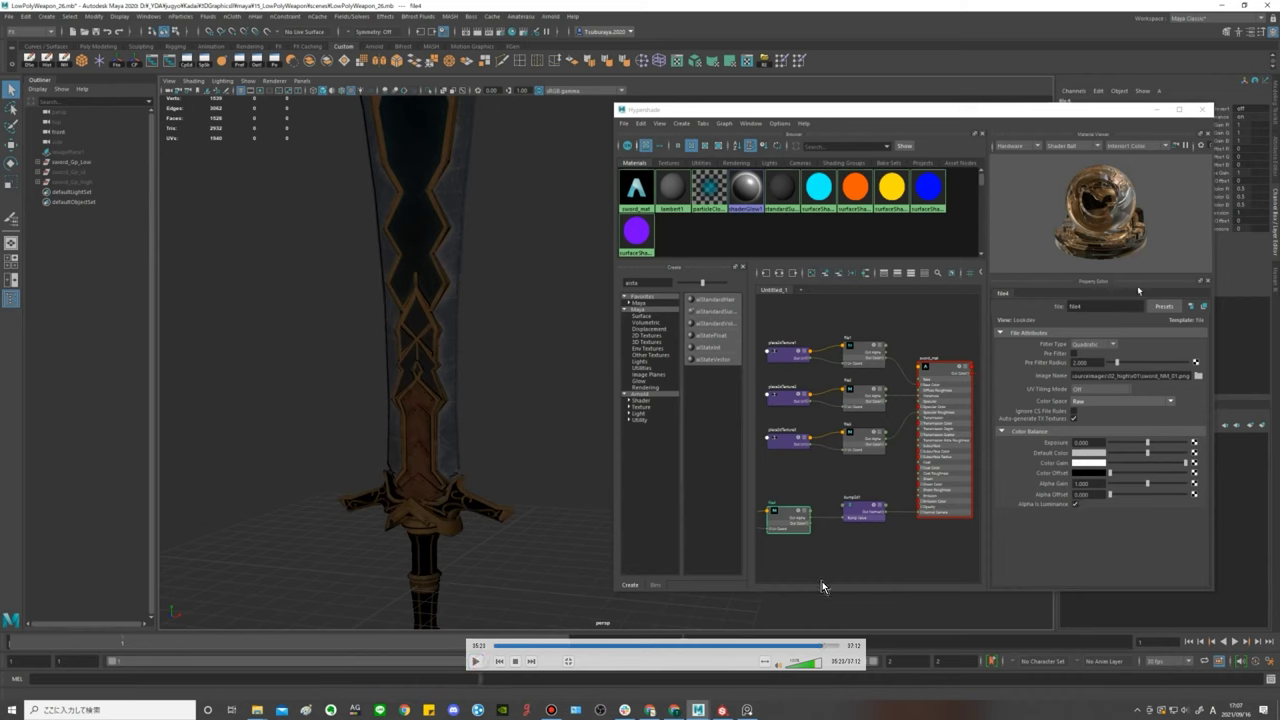
{"action": "left_click", "coordinate": [822, 646]}
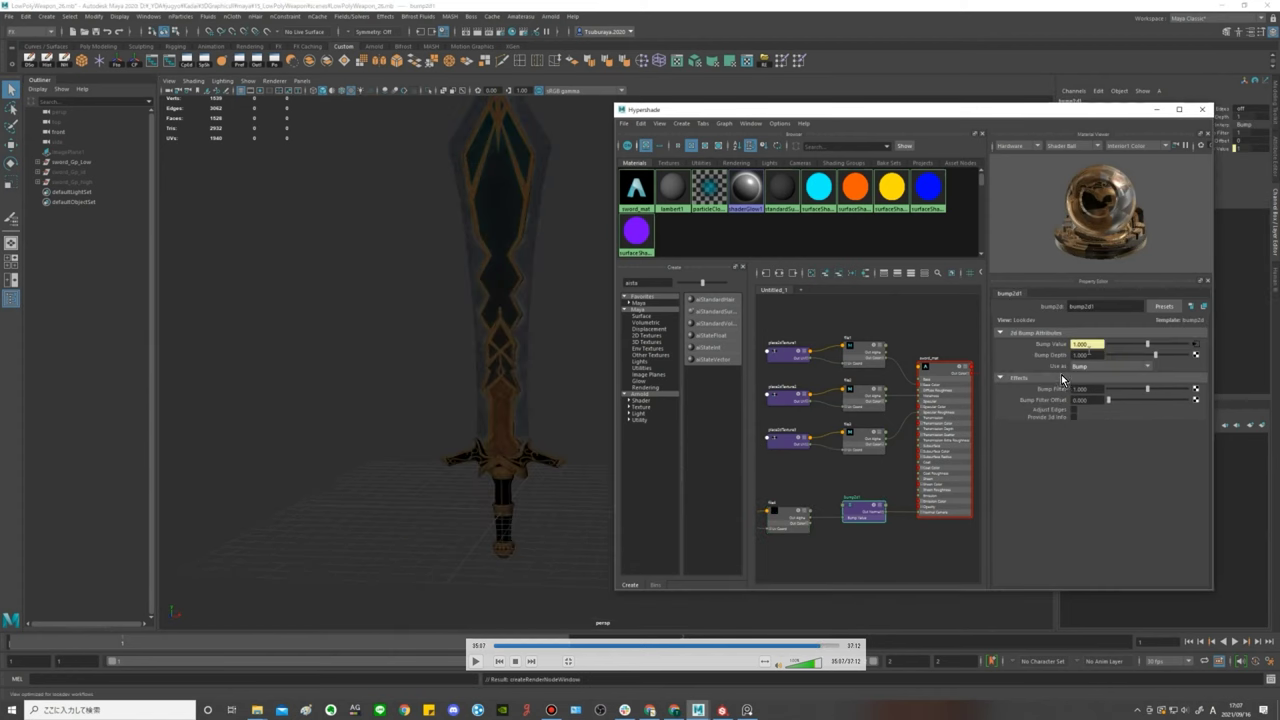
{"action": "key", "text": "space"}
{"action": "key", "text": "space"}
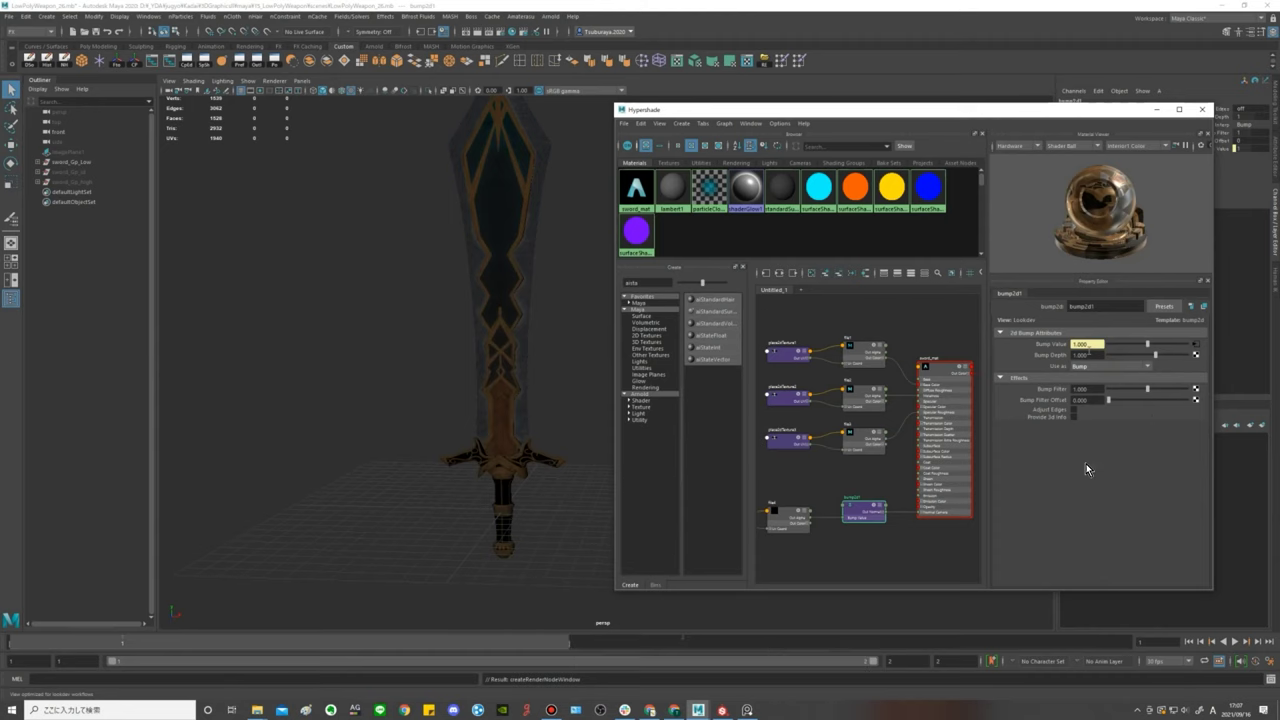
{"action": "left_click", "coordinate": [476, 661]}
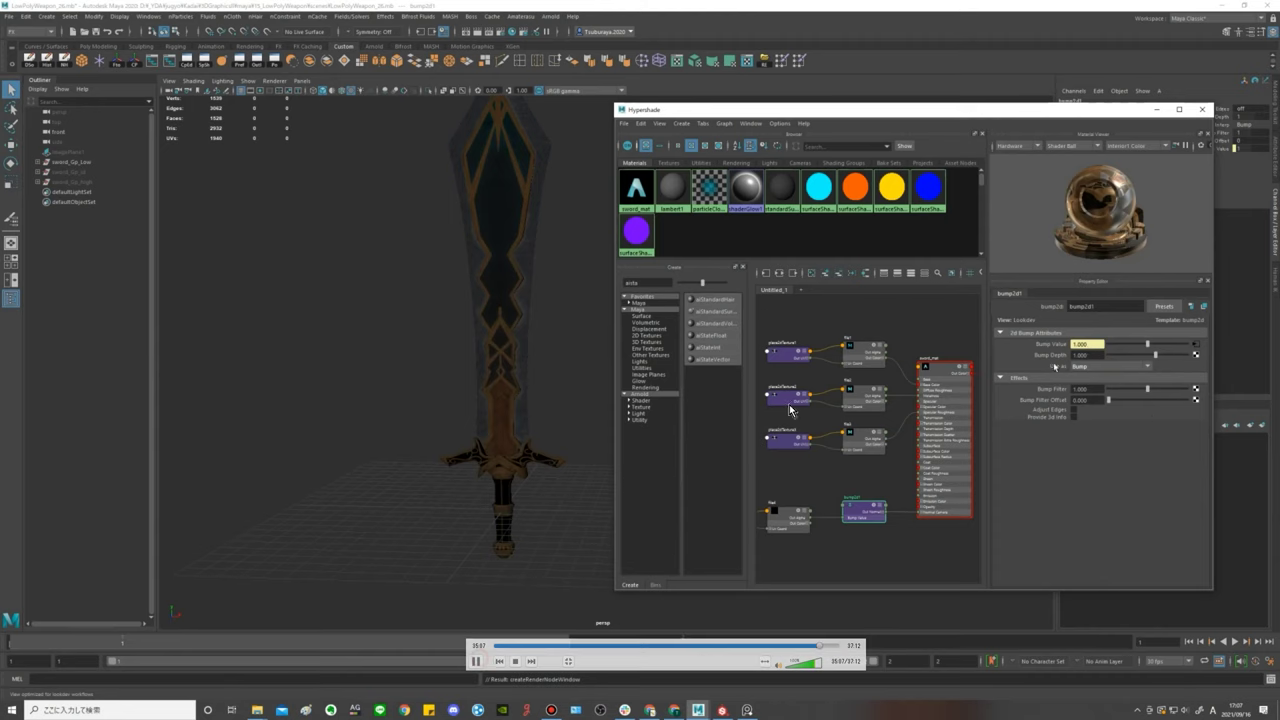
{"action": "left_click", "coordinate": [822, 646]}
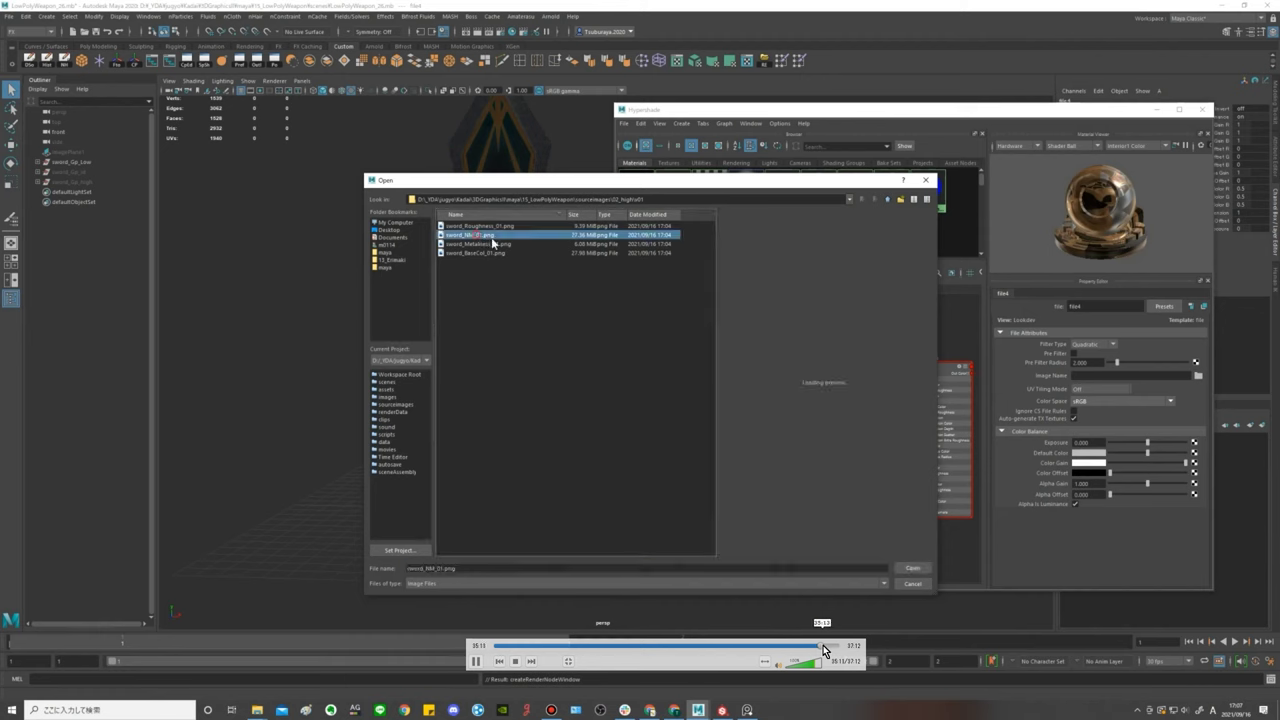
{"action": "left_click", "coordinate": [823, 645]}
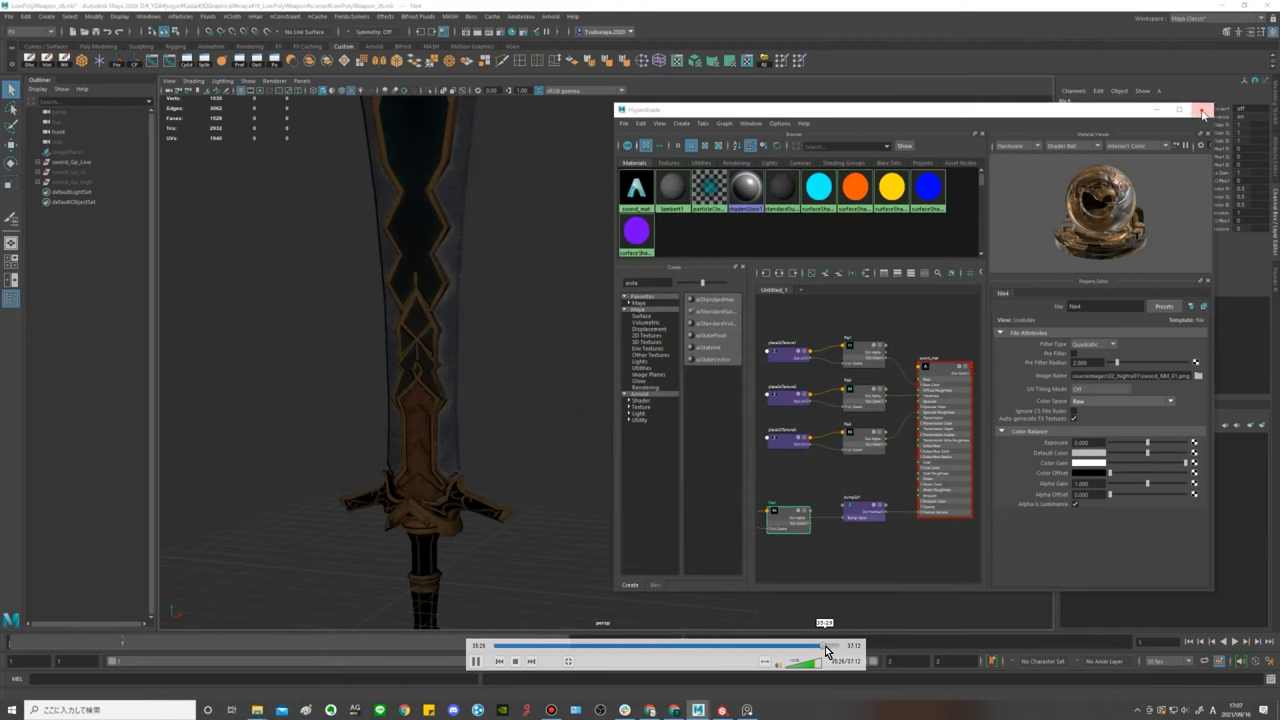
Skip the tutorial to the sky dome step, open the HDRI folder and copy its path.
{"action": "left_click", "coordinate": [825, 646]}
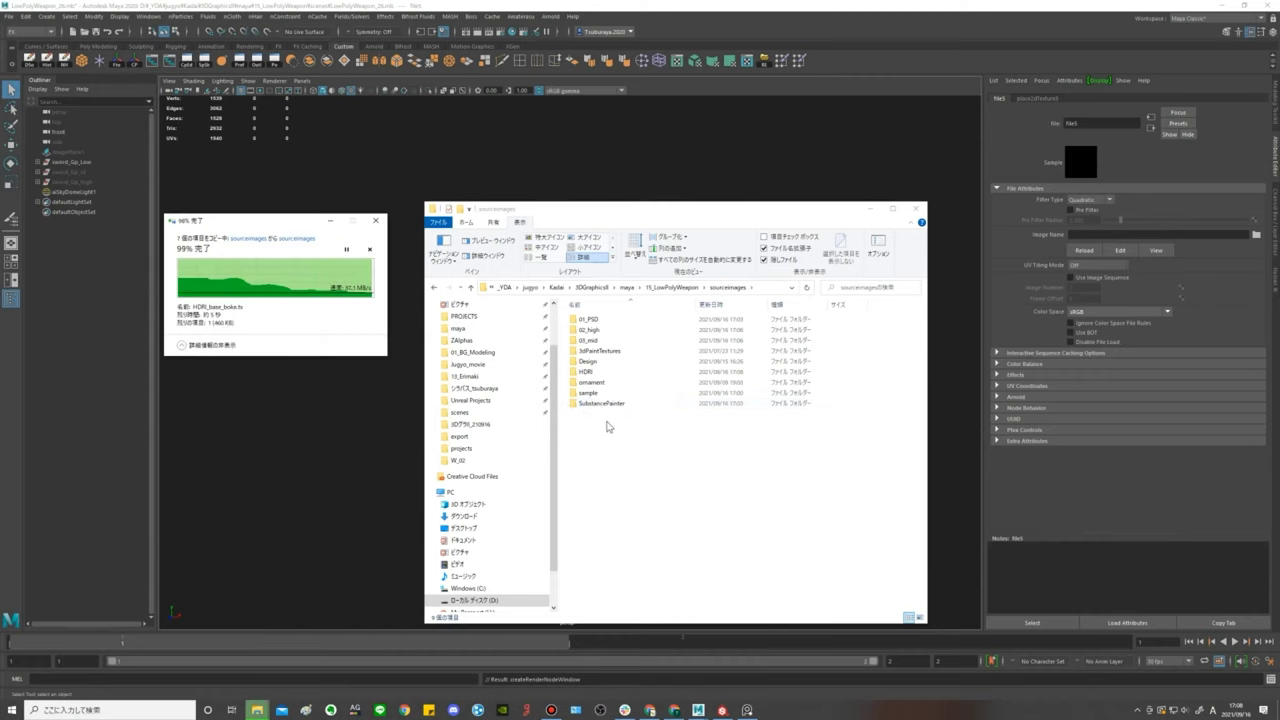
{"action": "double_click", "coordinate": [587, 371]}
{"action": "left_click", "coordinate": [609, 329]}
{"action": "left_click", "coordinate": [609, 350], "text": "ctrl"}
{"action": "left_click", "coordinate": [603, 371], "text": "ctrl"}
{"action": "key", "text": "Delete"}
{"action": "left_click", "coordinate": [740, 287]}
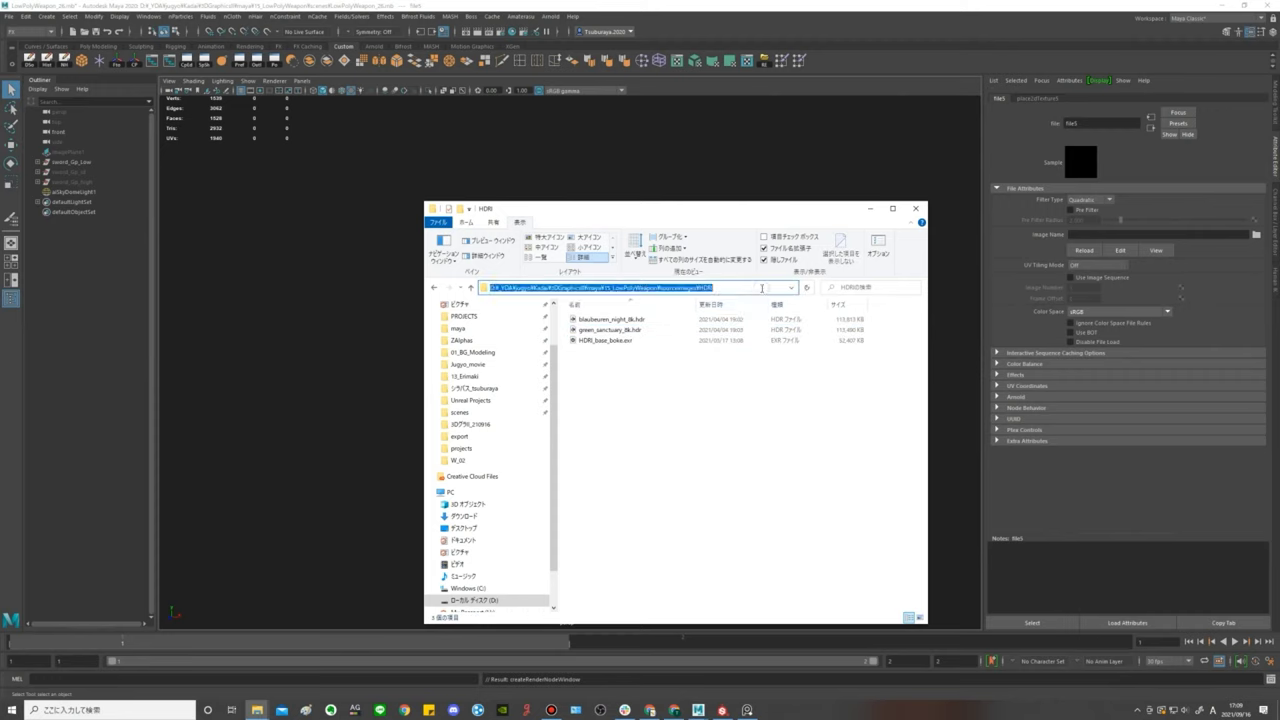
{"action": "key", "text": "BackSpace"}
{"action": "key", "text": "Escape"}
Load HDRI_base_boke.exr from the pasted HDRI folder path into the sky dome.
{"action": "left_click", "coordinate": [915, 208]}
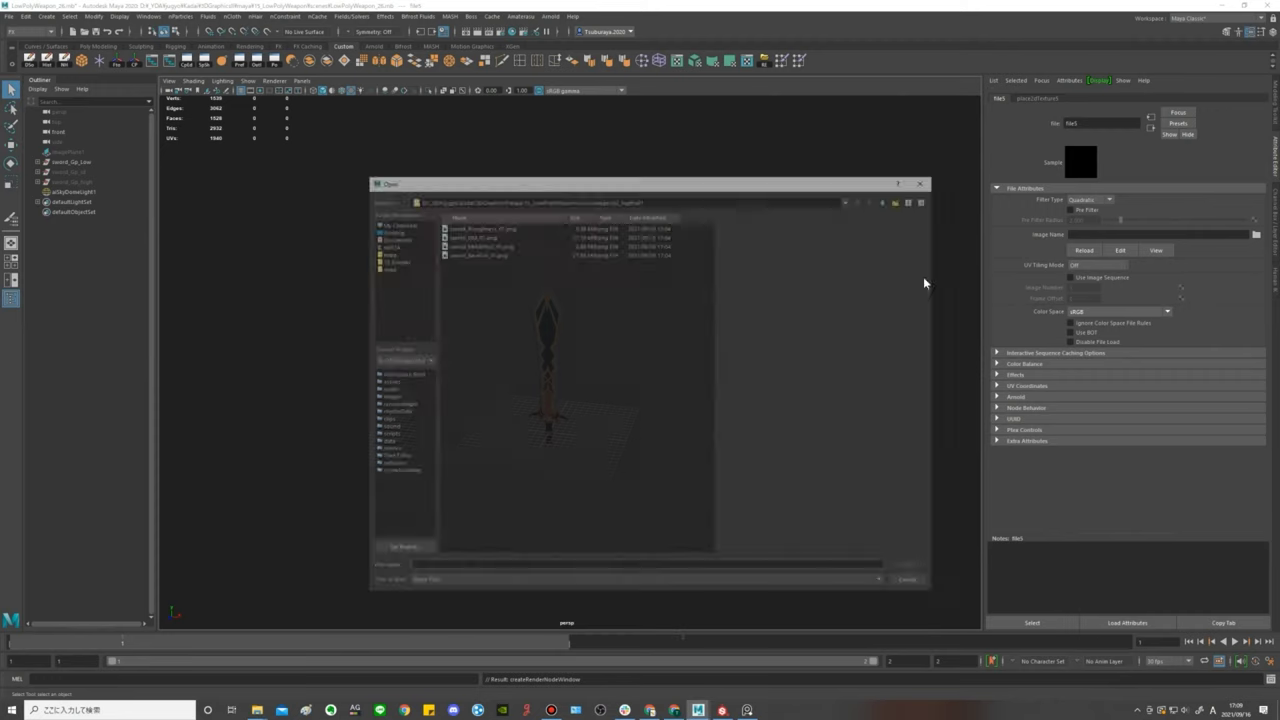
{"action": "key", "text": "ctrl+v"}
{"action": "key", "text": "Return"}
{"action": "left_click", "coordinate": [480, 225]}
{"action": "left_click", "coordinate": [912, 567]}
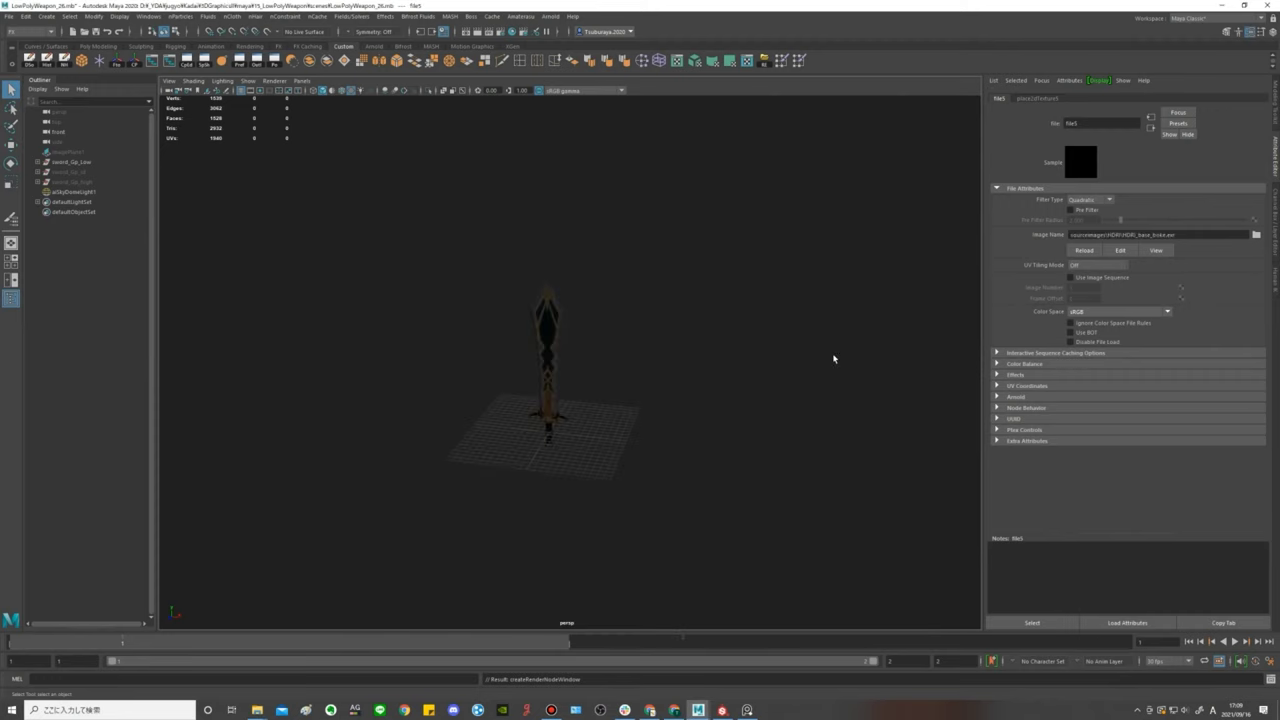
{"action": "left_click", "coordinate": [834, 357]}
Frame the sword from a lower, closer angle and render it in Arnold RenderView.
{"action": "left_click_drag", "start_coordinate": [700, 300], "coordinate": [714, 249], "text": "alt"}
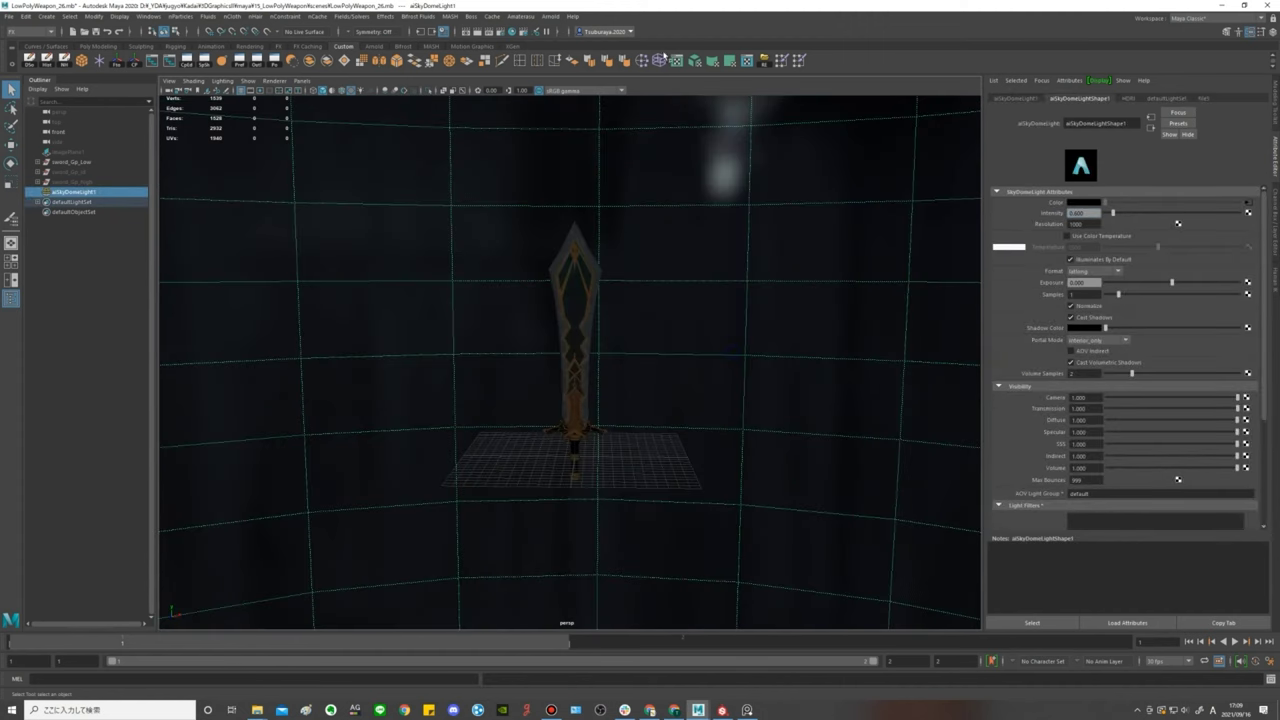
{"action": "mouse_move", "coordinate": [706, 480]}
{"action": "right_mouse_down", "text": "alt"}
{"action": "mouse_move", "coordinate": [790, 508]}
{"action": "mouse_move", "coordinate": [754, 483]}
{"action": "right_mouse_up", "text": "alt"}
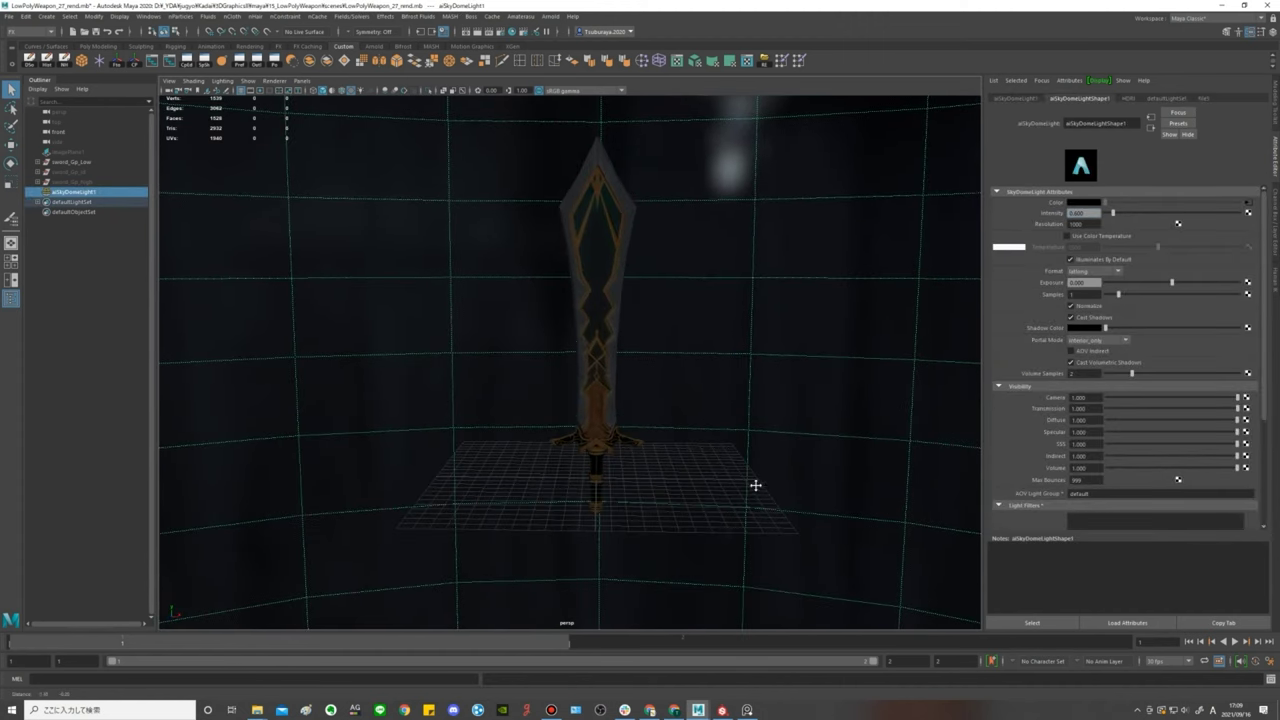
{"action": "left_click", "coordinate": [550, 16]}
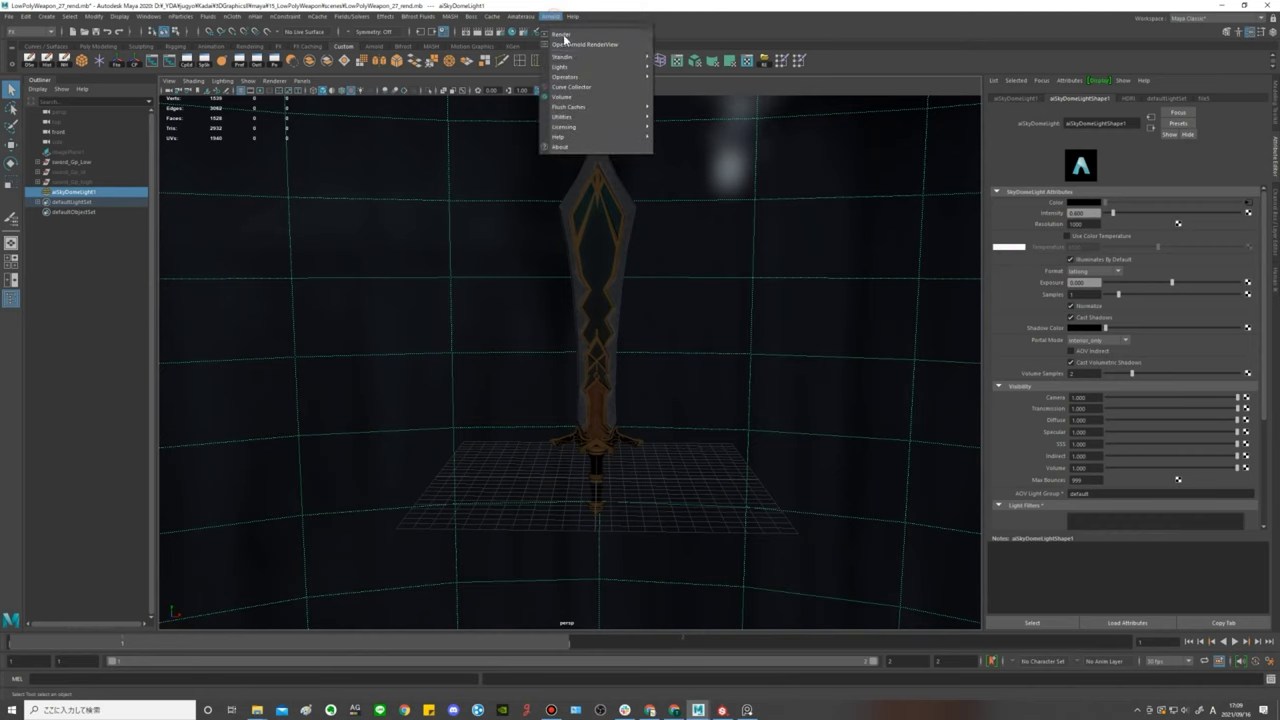
{"action": "left_click", "coordinate": [574, 52]}
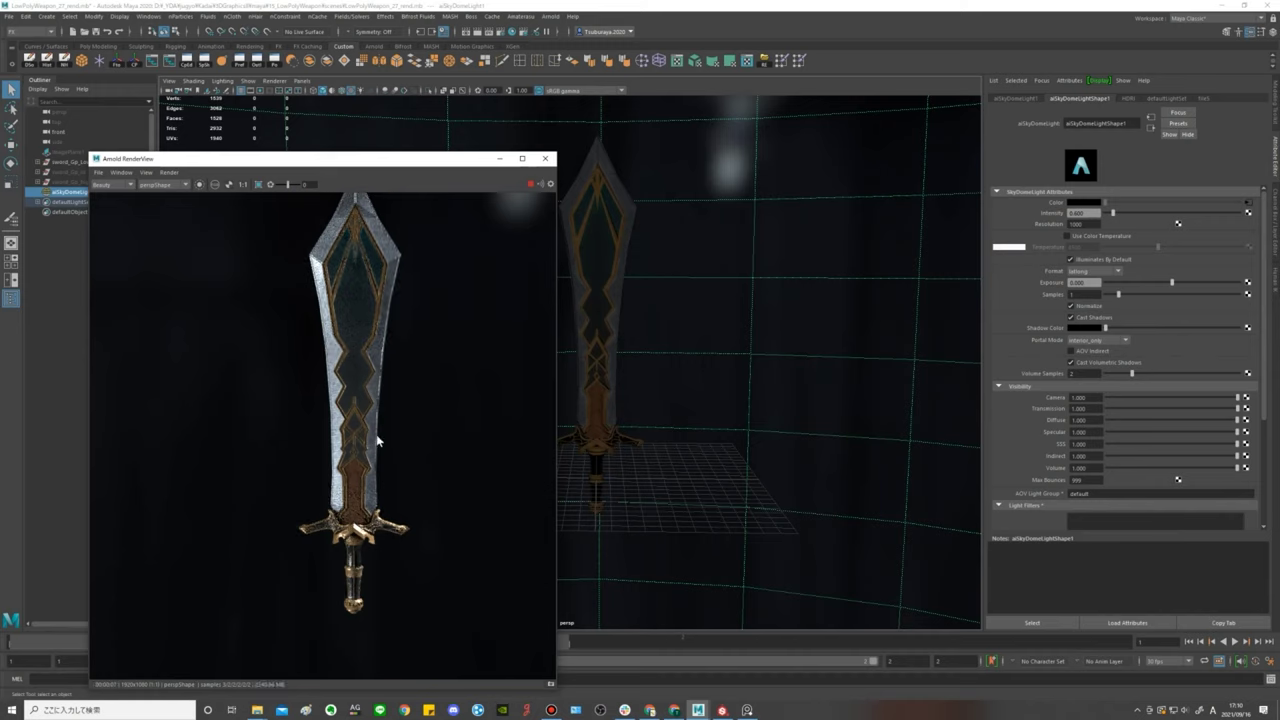
Widen and reposition the Arnold RenderView, moving the camera close to the sword's crossguard.
{"action": "scroll", "coordinate": [385, 455], "scroll_direction": "up", "scroll_amount": 2}
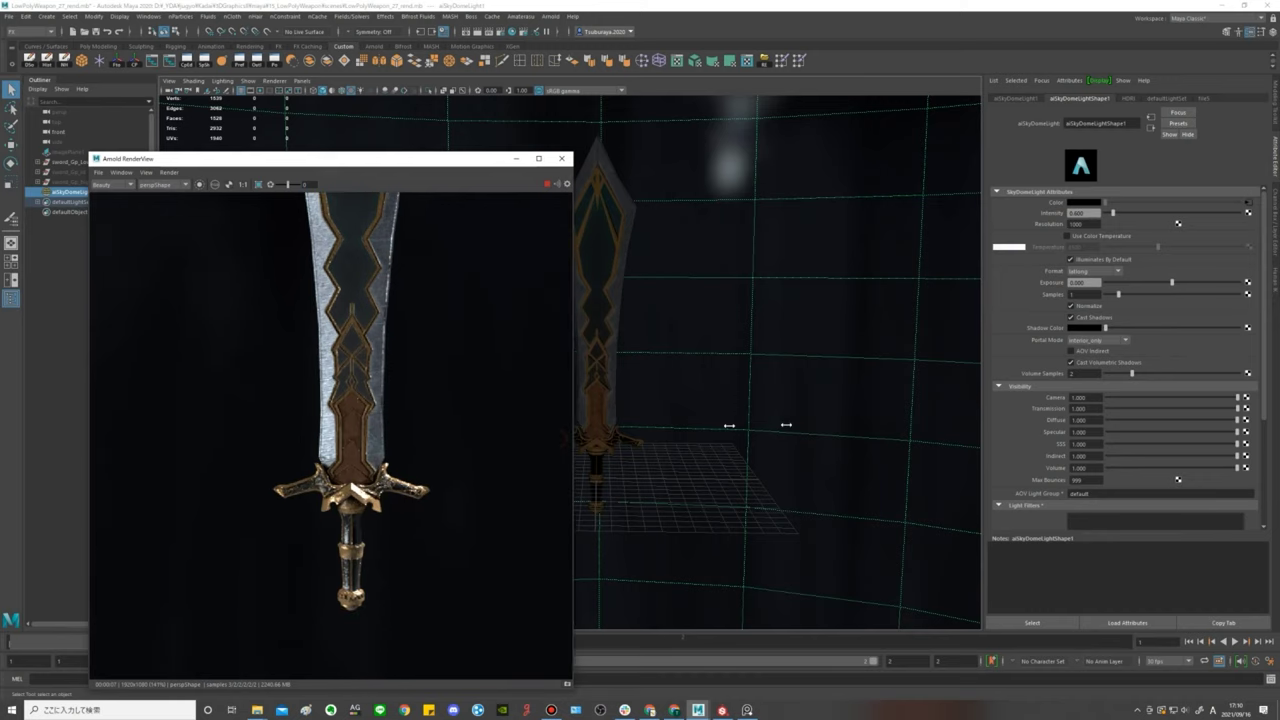
{"action": "left_click_drag", "start_coordinate": [556, 443], "coordinate": [929, 460]}
{"action": "scroll", "coordinate": [640, 495], "scroll_direction": "down", "scroll_amount": 3}
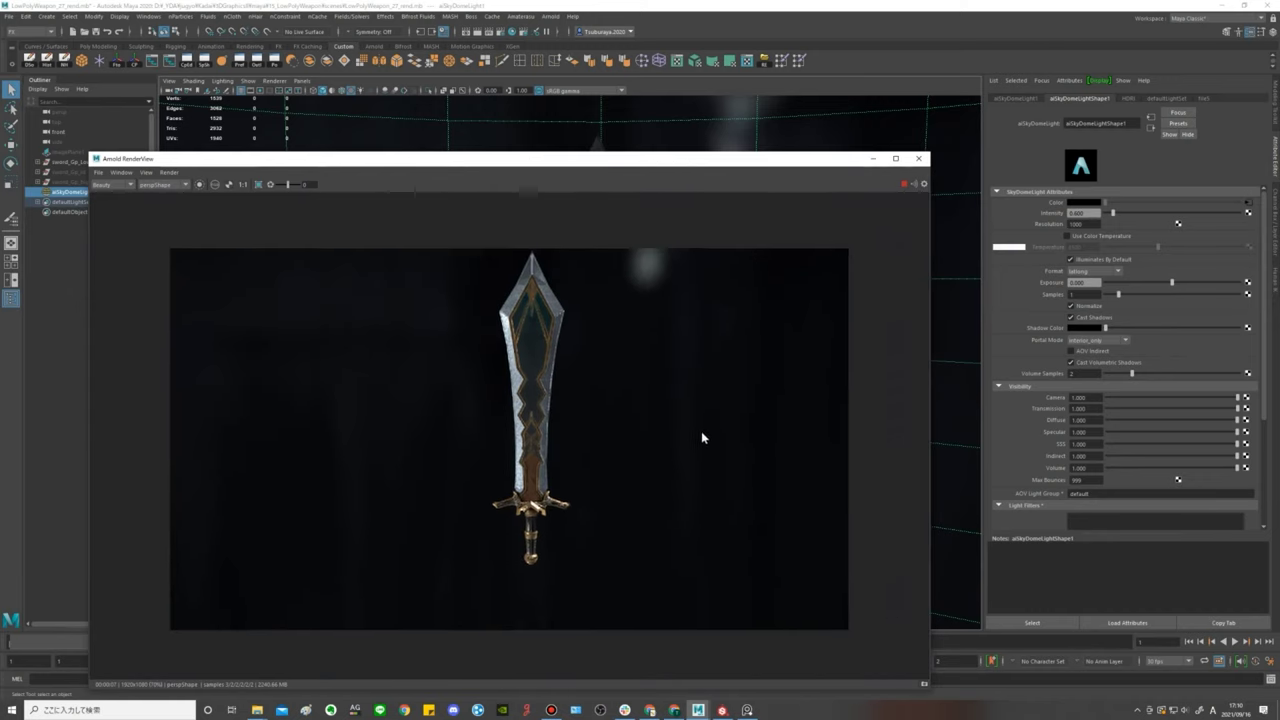
{"action": "left_click_drag", "start_coordinate": [722, 163], "coordinate": [677, 123]}
{"action": "left_click_drag", "start_coordinate": [928, 398], "coordinate": [914, 423], "text": "alt"}
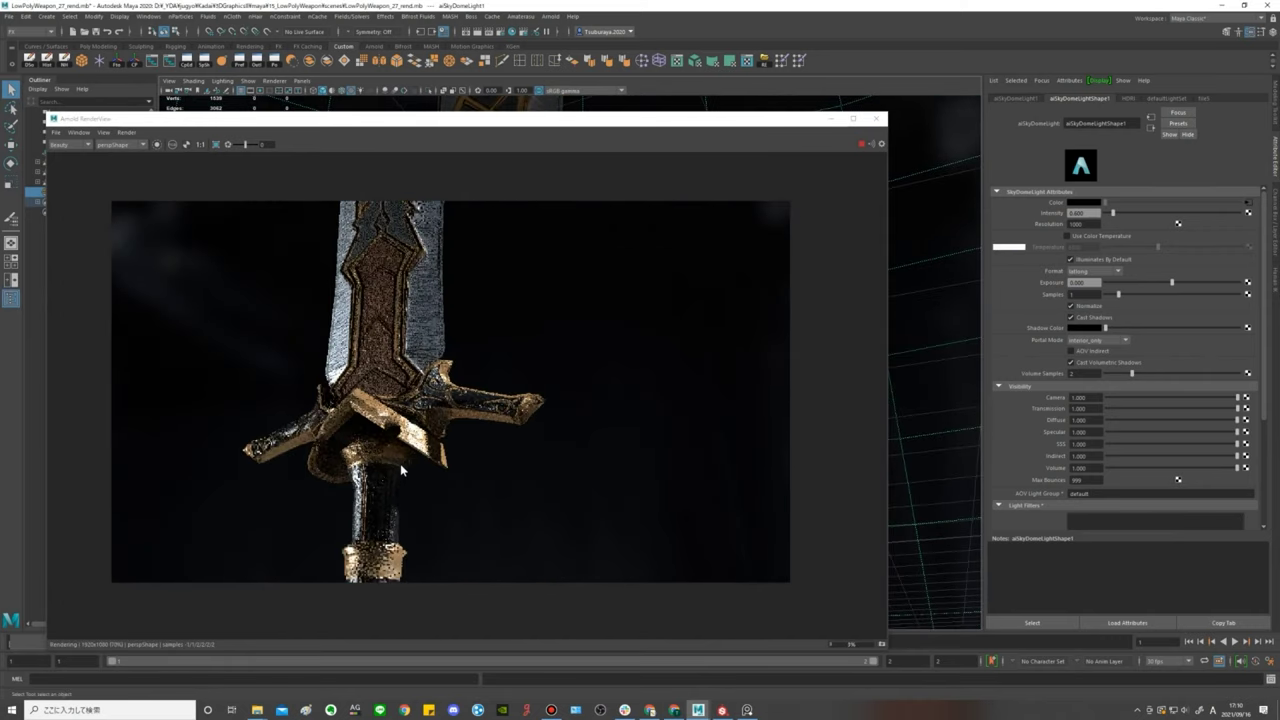
{"action": "scroll", "coordinate": [400, 463], "scroll_direction": "up", "scroll_amount": 2}
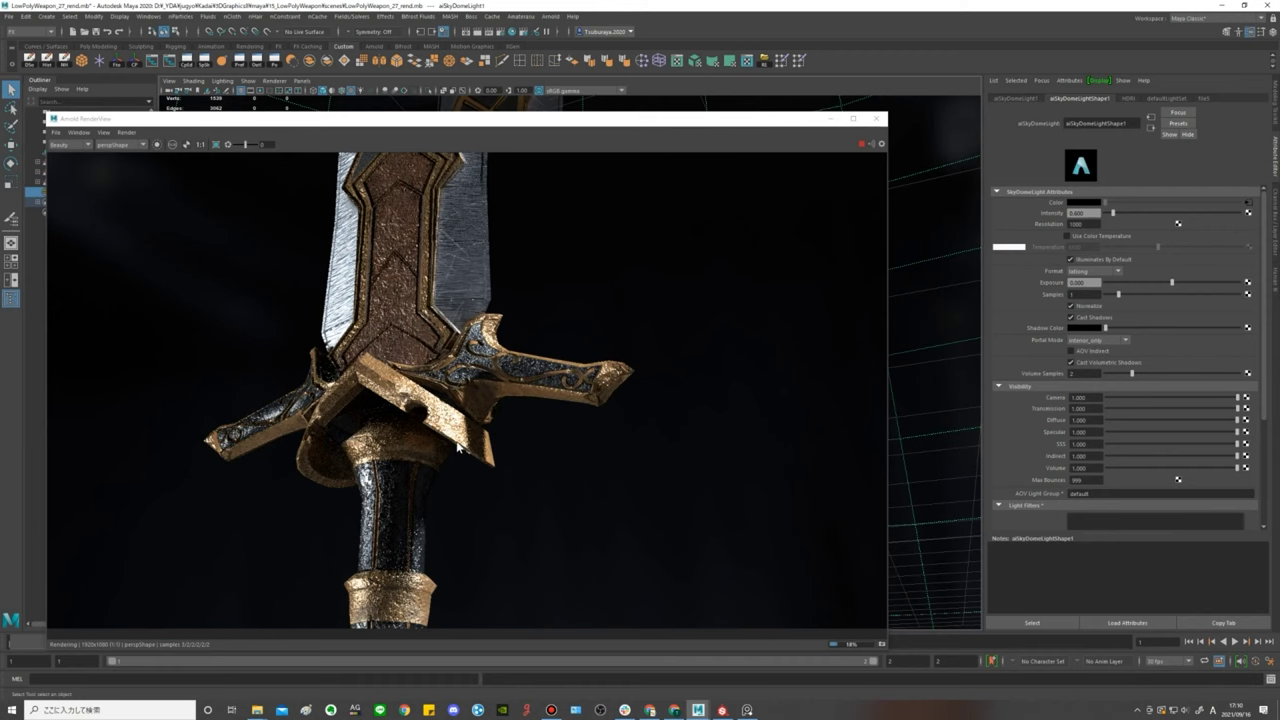
{"action": "scroll", "coordinate": [450, 450], "scroll_direction": "down", "scroll_amount": 1}
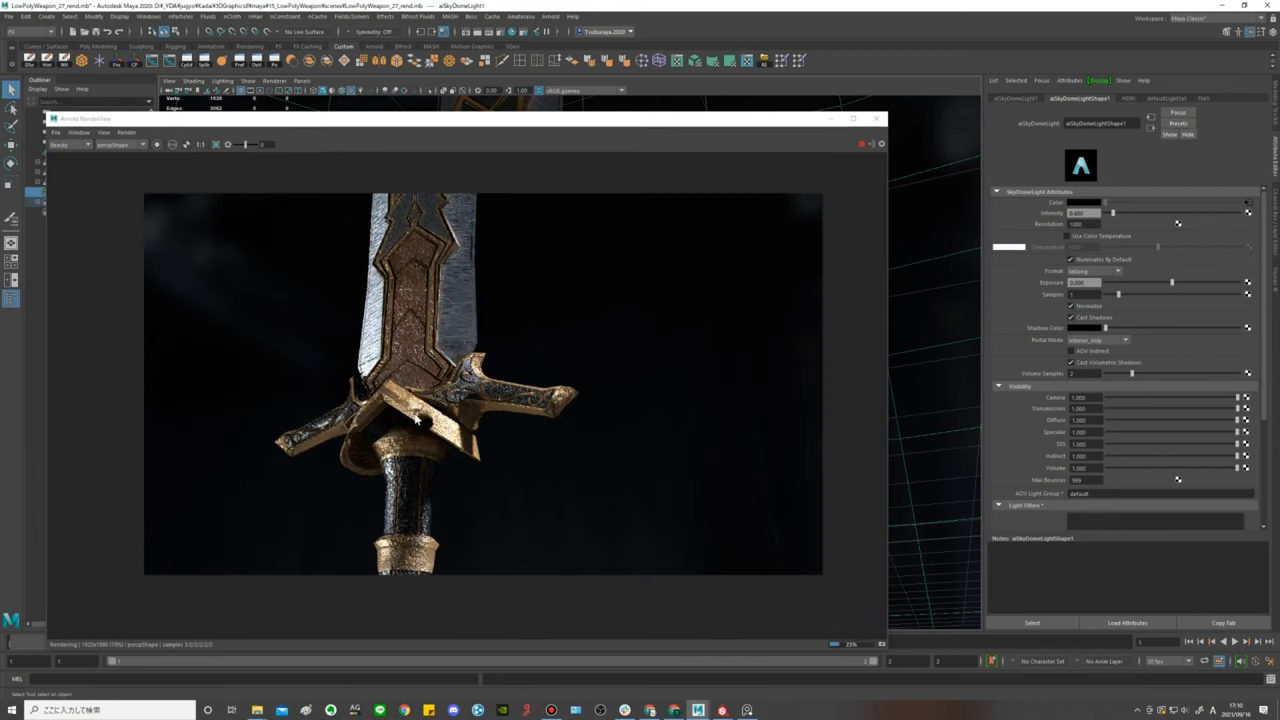
{"action": "scroll", "coordinate": [415, 415], "scroll_direction": "up", "scroll_amount": 1}
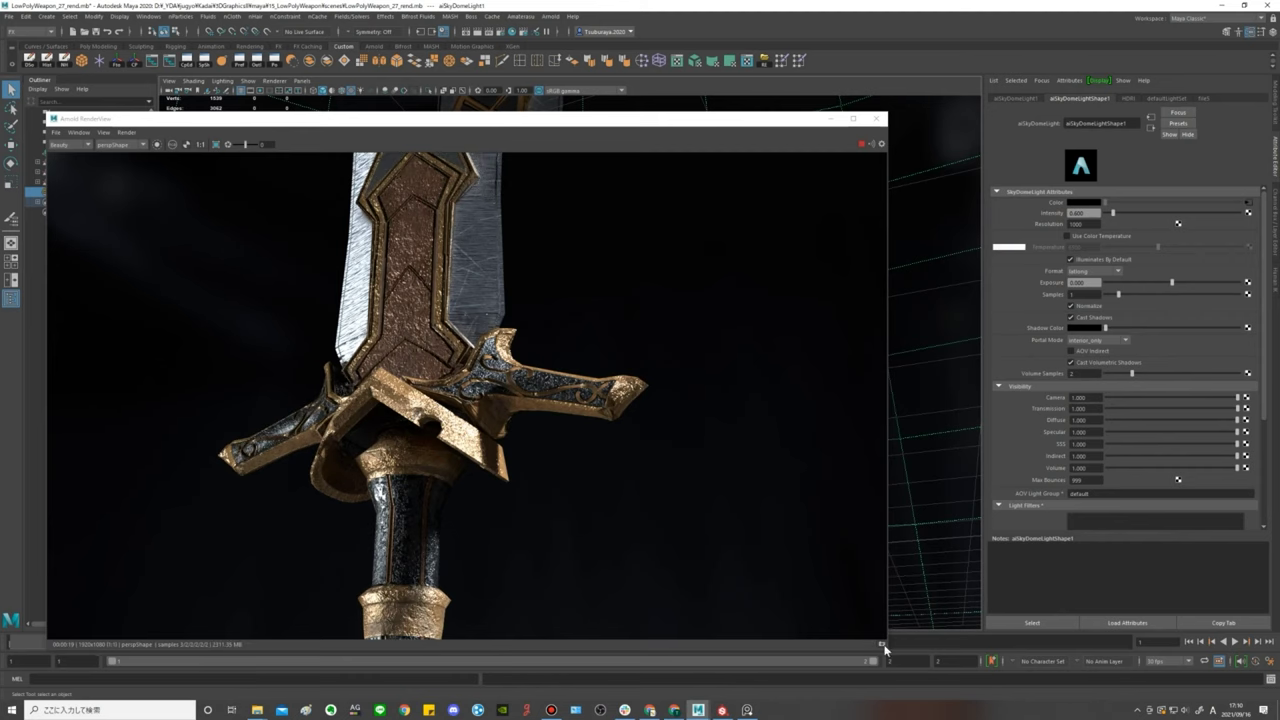
{"action": "left_click_drag", "start_coordinate": [611, 118], "coordinate": [573, 168]}
Select the model, then open the Edit (編集) menu for project settings.
{"action": "left_click", "coordinate": [571, 158]}
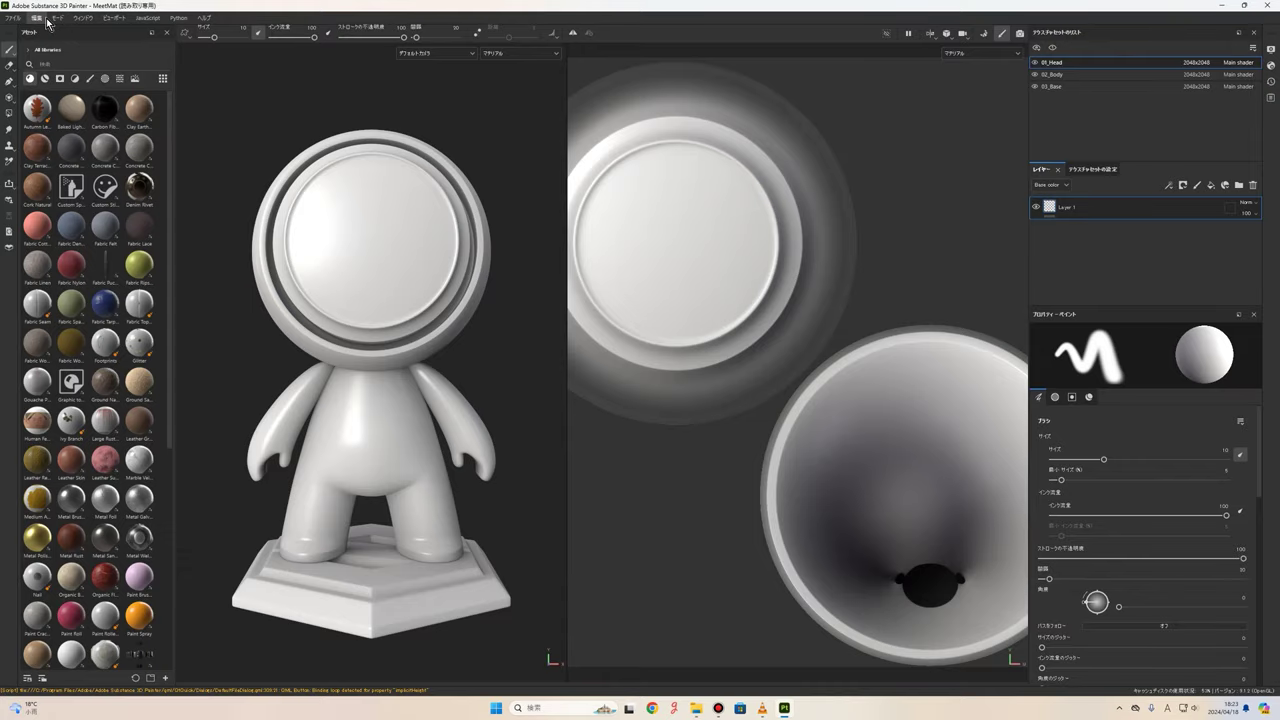
{"action": "left_click", "coordinate": [43, 19]}
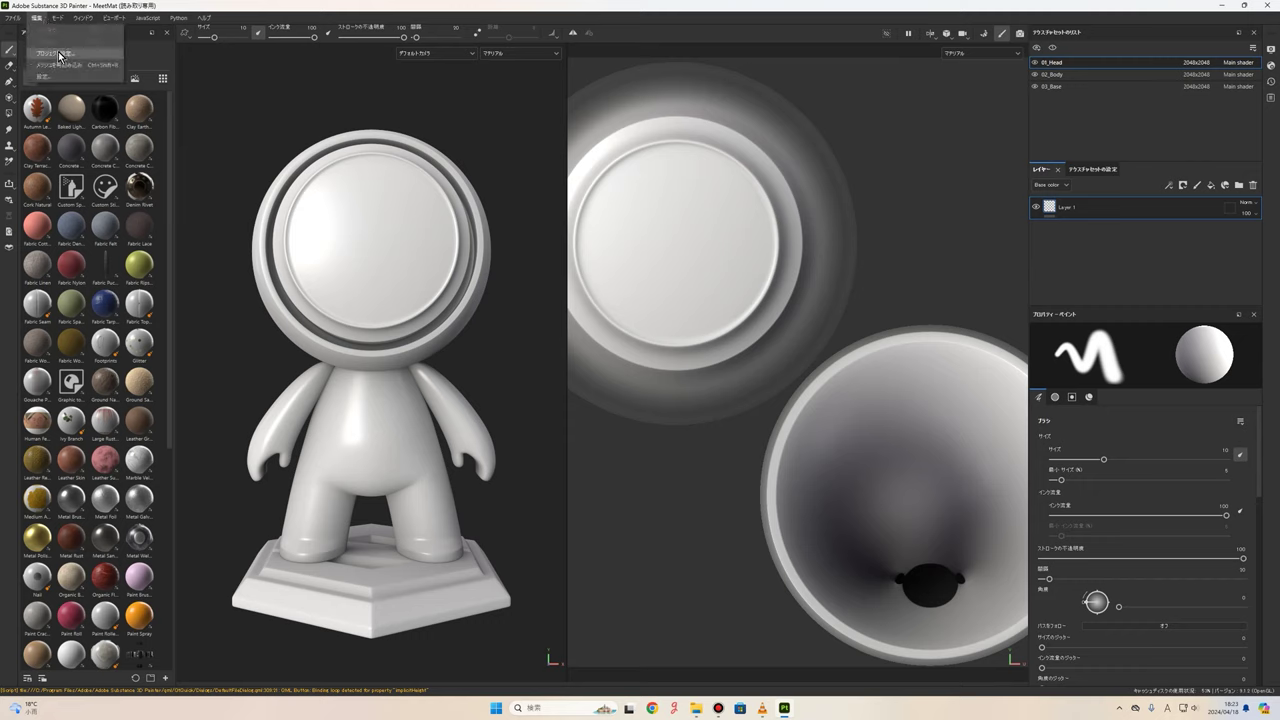
In Project Settings, change the normal map format (法線マップ形式) to OpenGL and confirm with OK.
{"action": "left_click", "coordinate": [66, 58]}
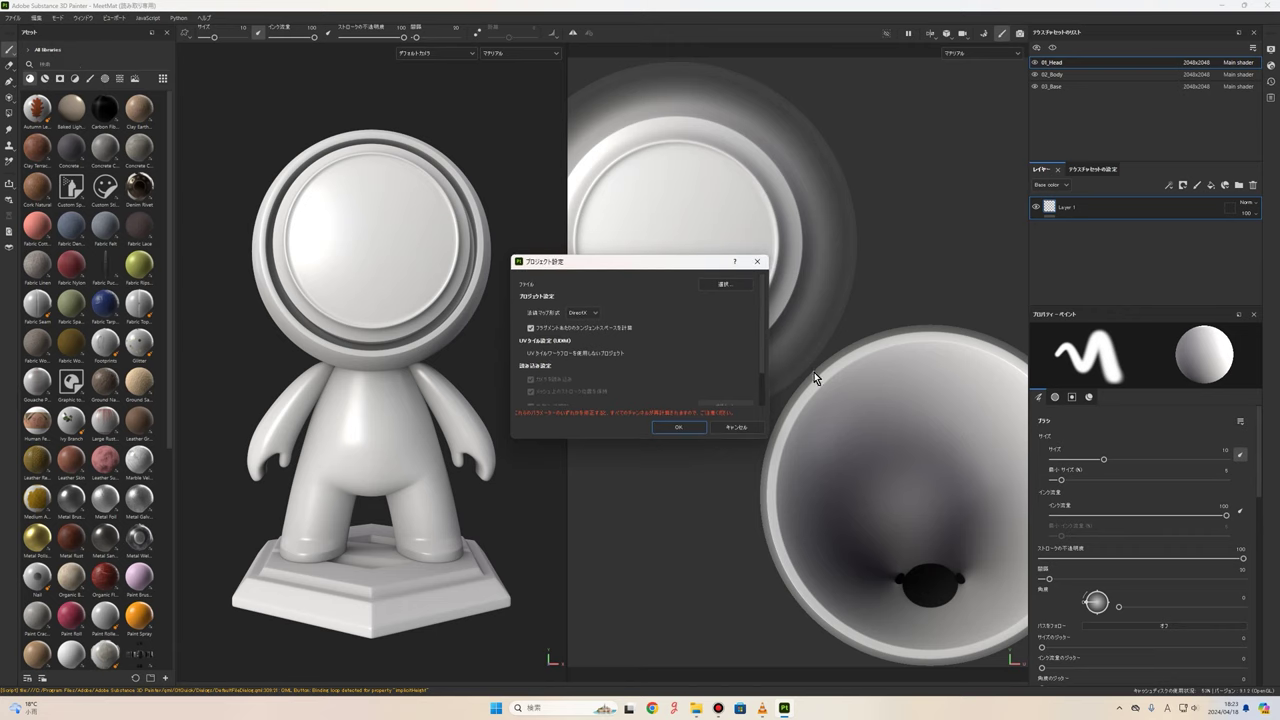
{"action": "left_click", "coordinate": [594, 314]}
{"action": "left_click", "coordinate": [600, 318]}
{"action": "left_click", "coordinate": [598, 316]}
{"action": "left_click", "coordinate": [622, 326]}
{"action": "left_click", "coordinate": [591, 318]}
{"action": "left_click", "coordinate": [586, 326]}
{"action": "left_click", "coordinate": [597, 317]}
{"action": "left_click", "coordinate": [593, 335]}
{"action": "left_click", "coordinate": [684, 429]}
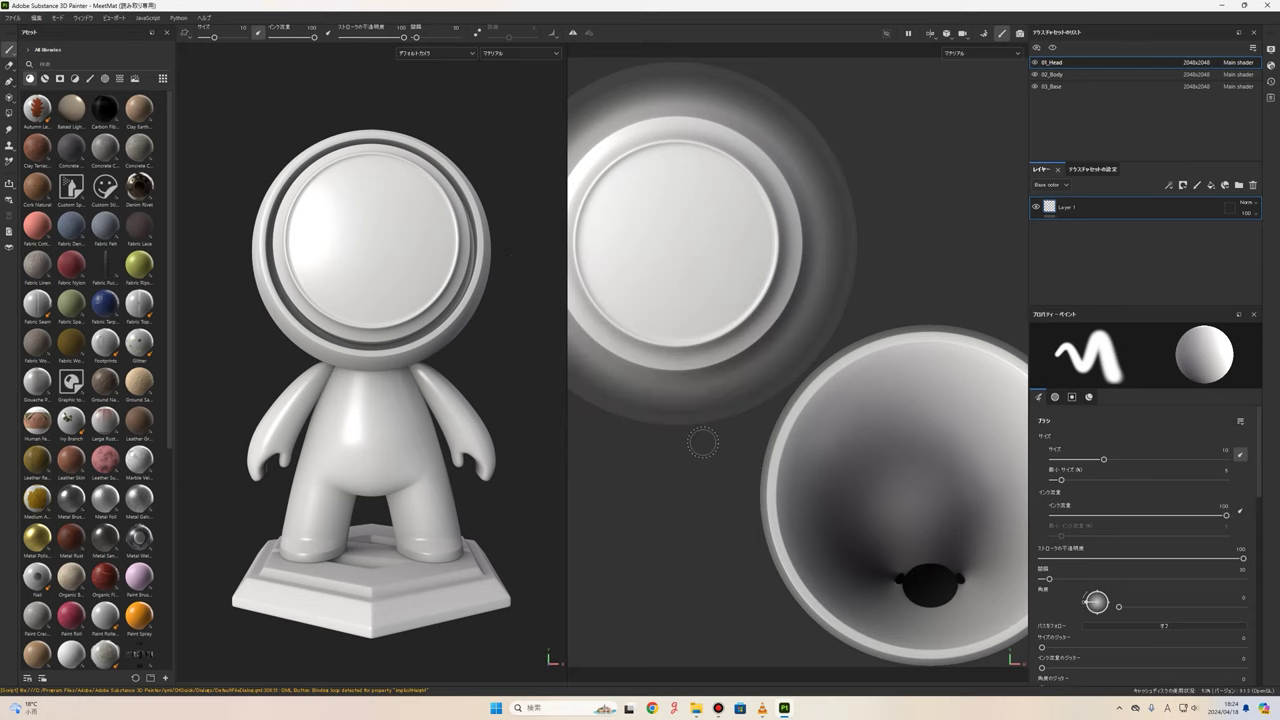